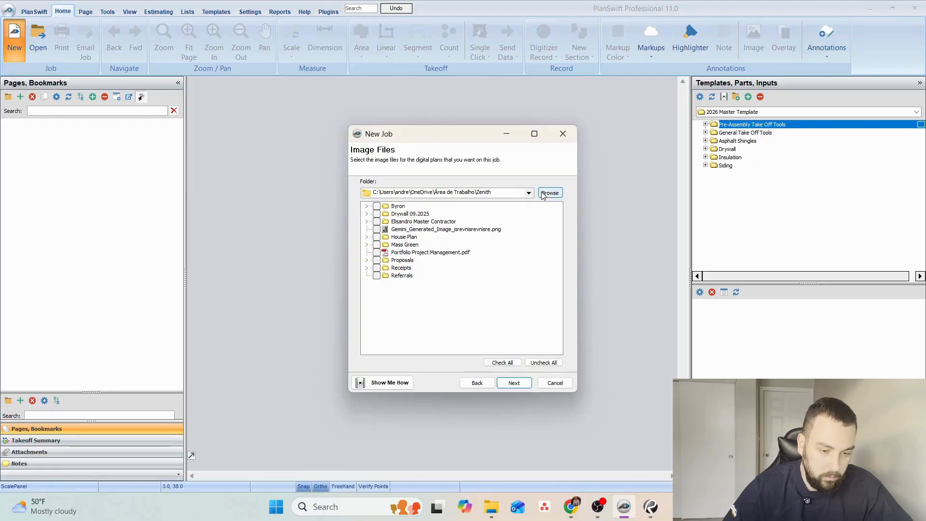
Set the new job's image source folder to the Desktop folder.
click(549, 193)
scroll(449, 274, down, 2)
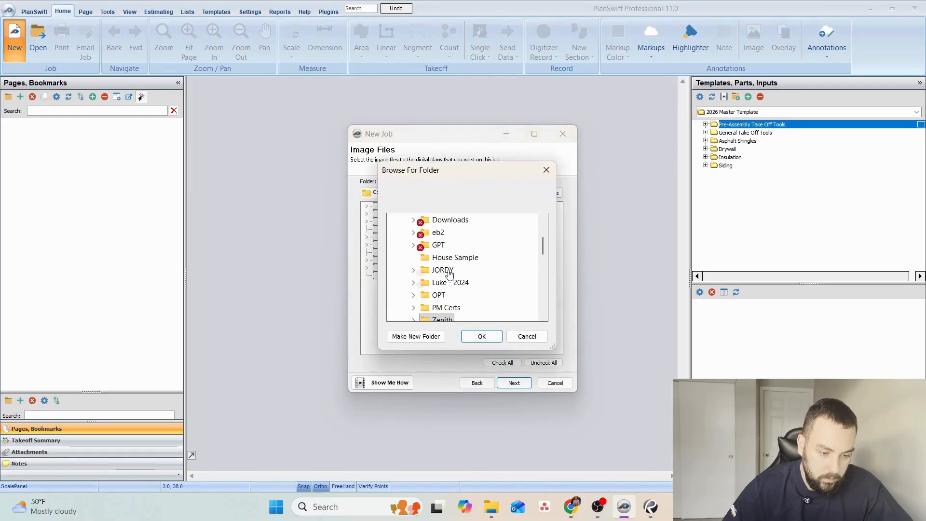
scroll(451, 273, down, 1)
scroll(448, 267, up, 2)
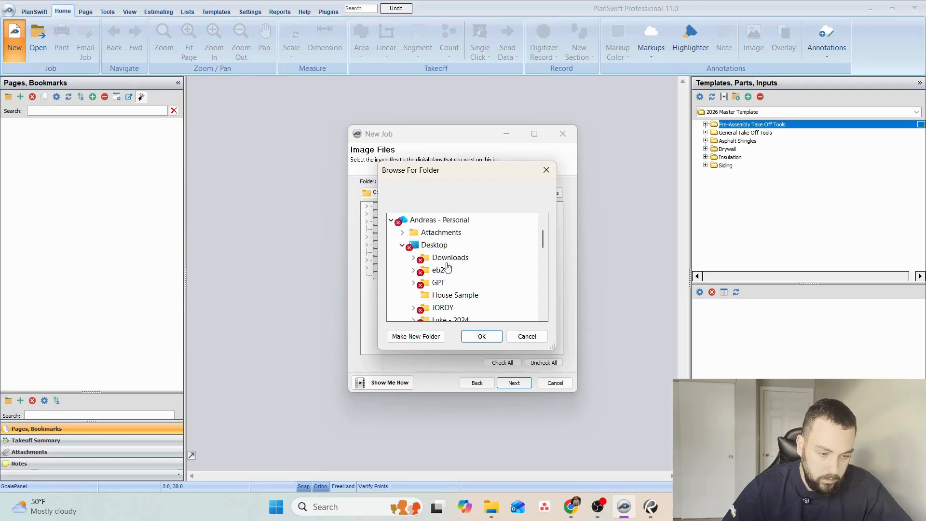
click(483, 337)
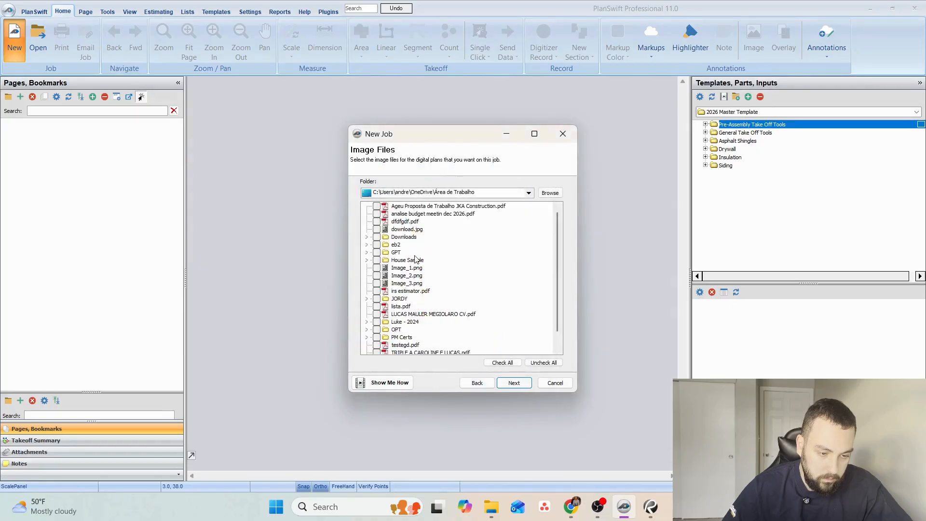
Include the House Sample folder as the plan images and finish creating the job.
scroll(430, 258, down, 1)
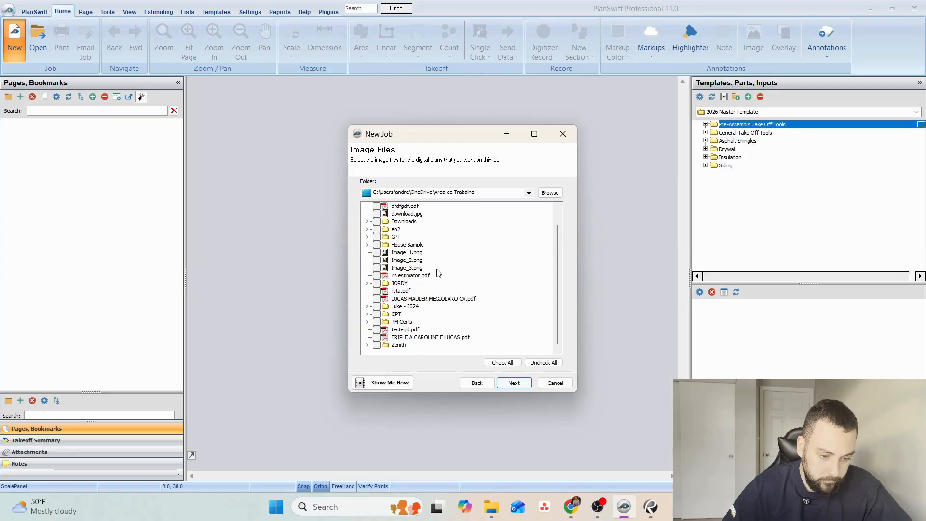
scroll(405, 270, up, 1)
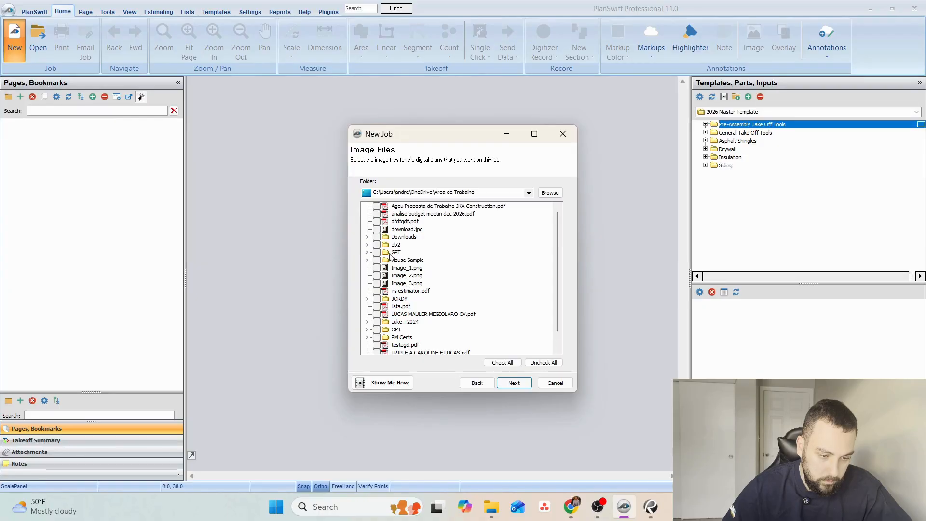
click(514, 383)
click(515, 383)
click(515, 383)
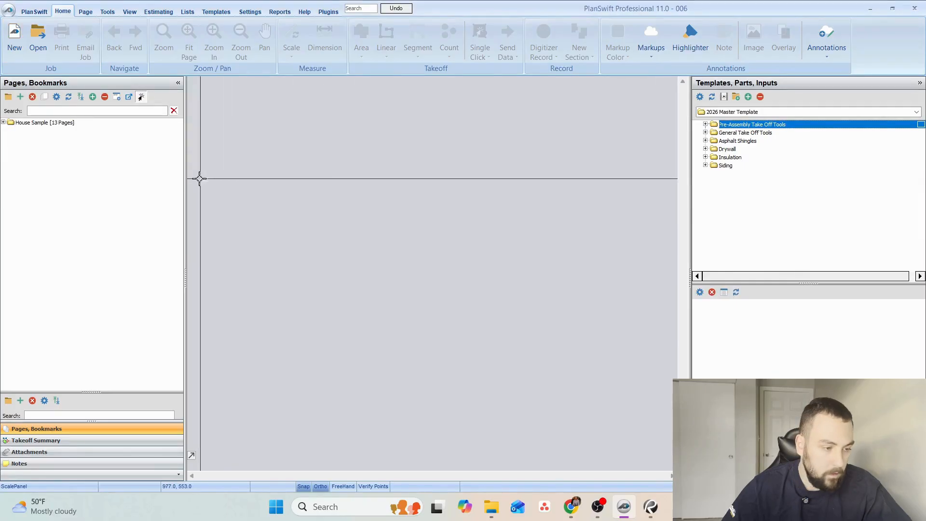
Expand the House Sample folder in the page list and open its first page, the cover sheet.
click(4, 123)
click(20, 125)
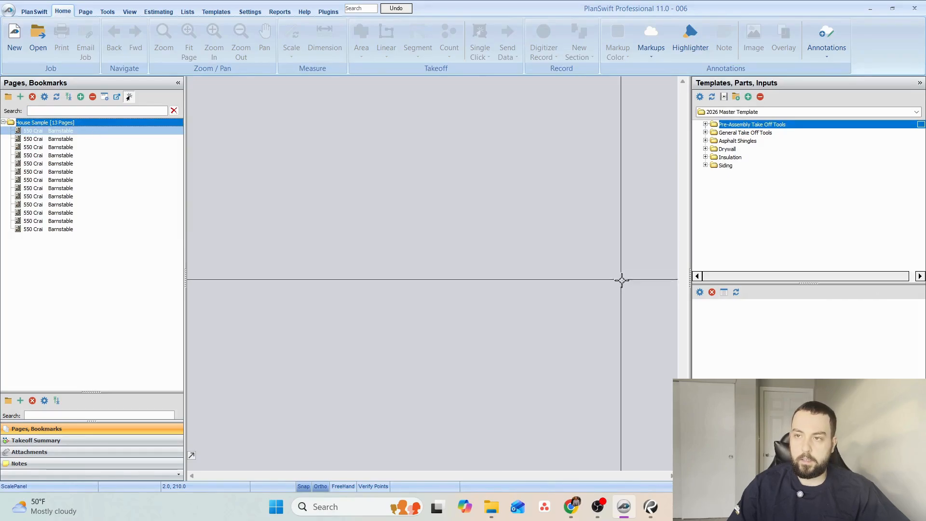
key(alt+Tab)
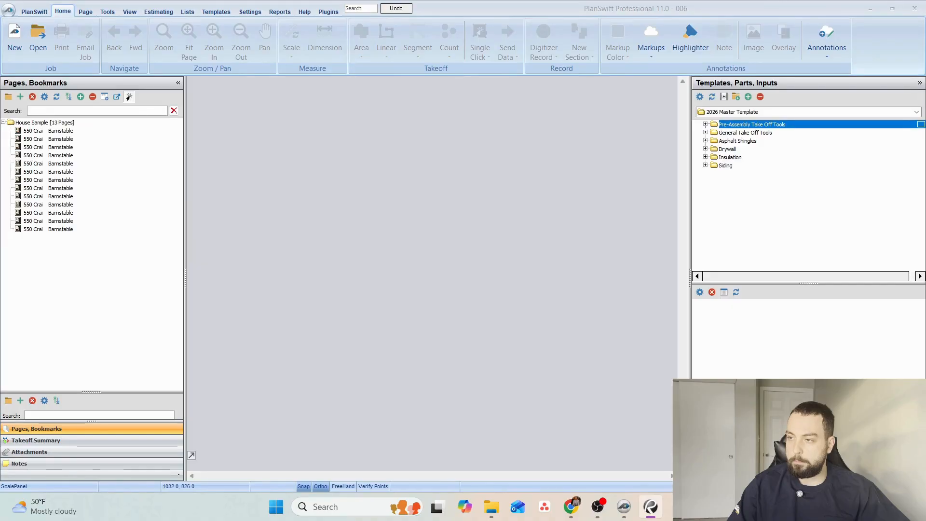
key(alt+Tab)
click(104, 128)
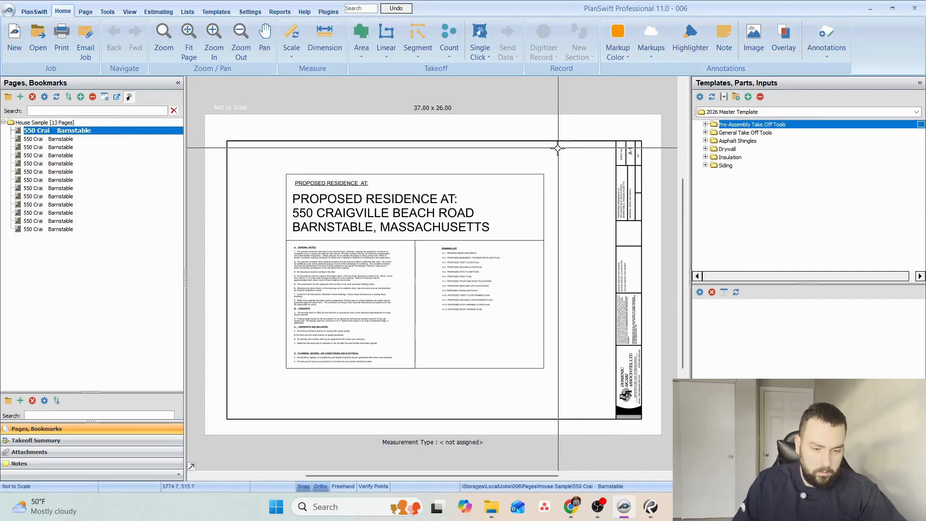
Examine the basement/foundation, first floor and second floor plan pages in sequence.
key(Page_Down)
scroll(430, 251, up, 2)
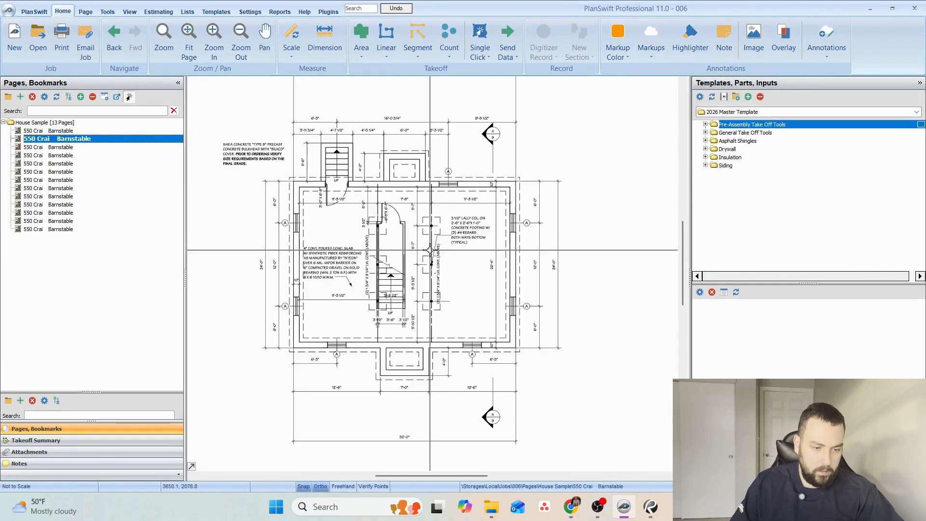
drag(449, 300, 449, 187)
scroll(338, 393, up, 1)
scroll(338, 393, up, 1)
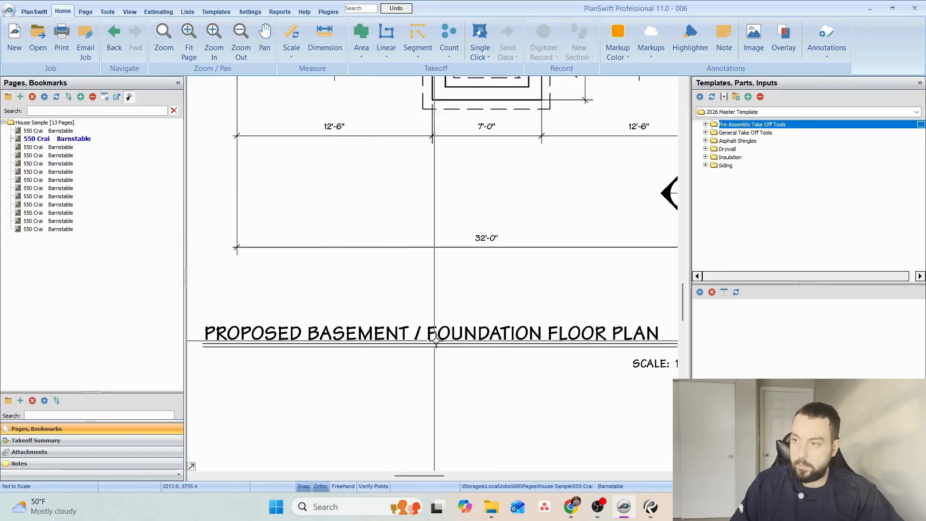
scroll(331, 355, down, 3)
key(Page_Down)
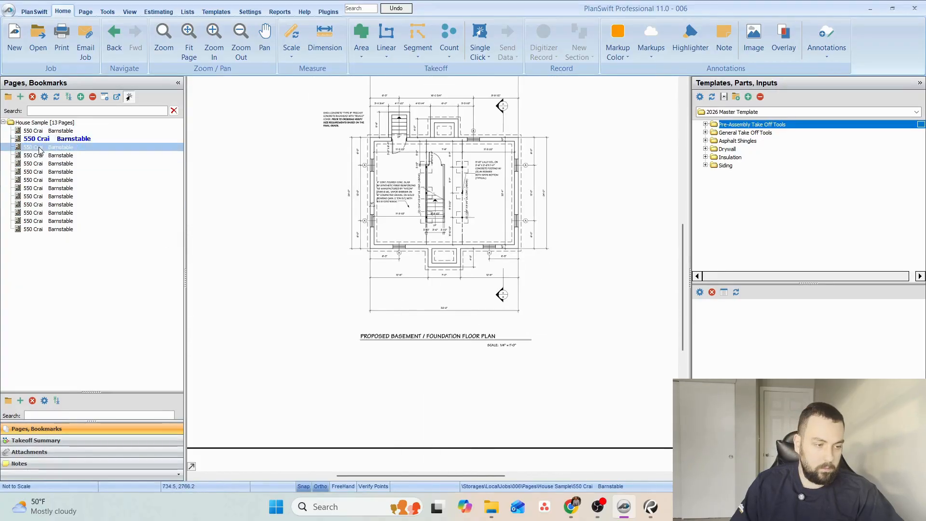
scroll(423, 316, up, 1)
key(Page_Down)
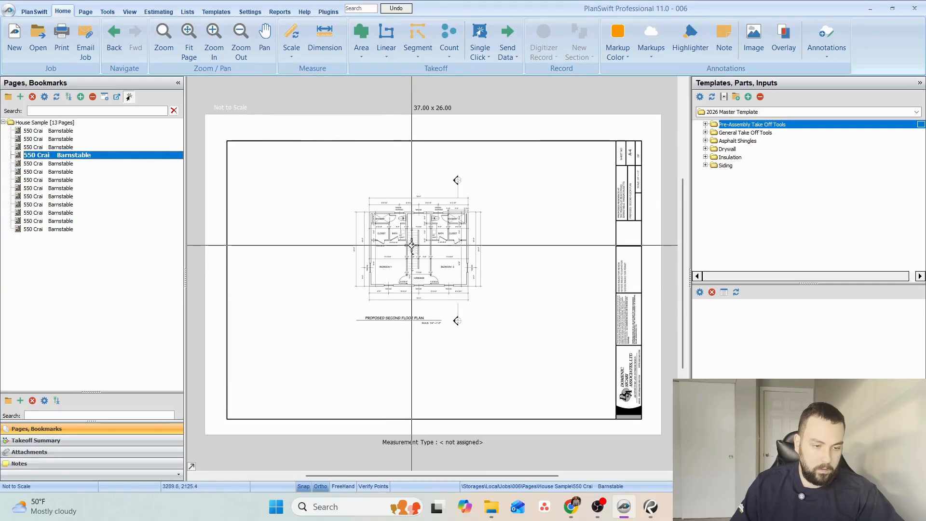
scroll(405, 308, up, 3)
drag(403, 302, 388, 330)
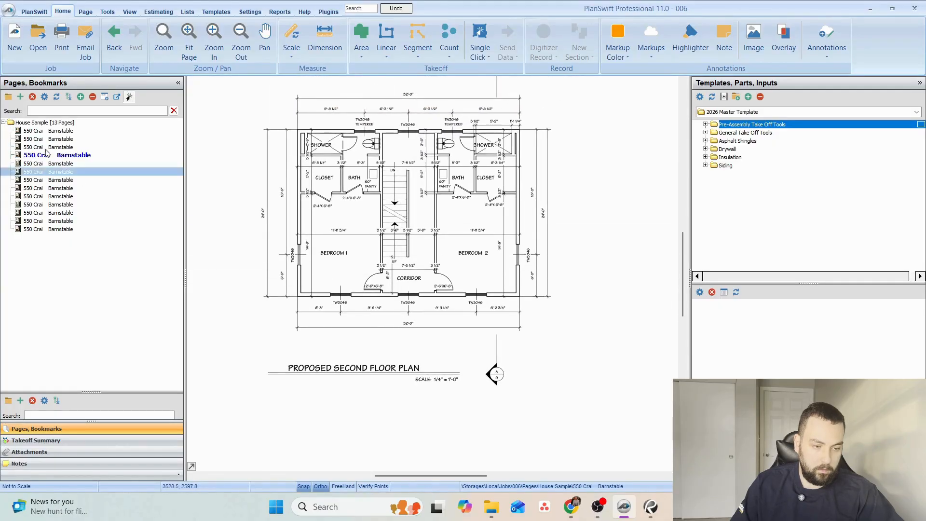
Look through the attic floor plan, the roof plan and the two elevation pages.
click(47, 164)
scroll(397, 237, up, 2)
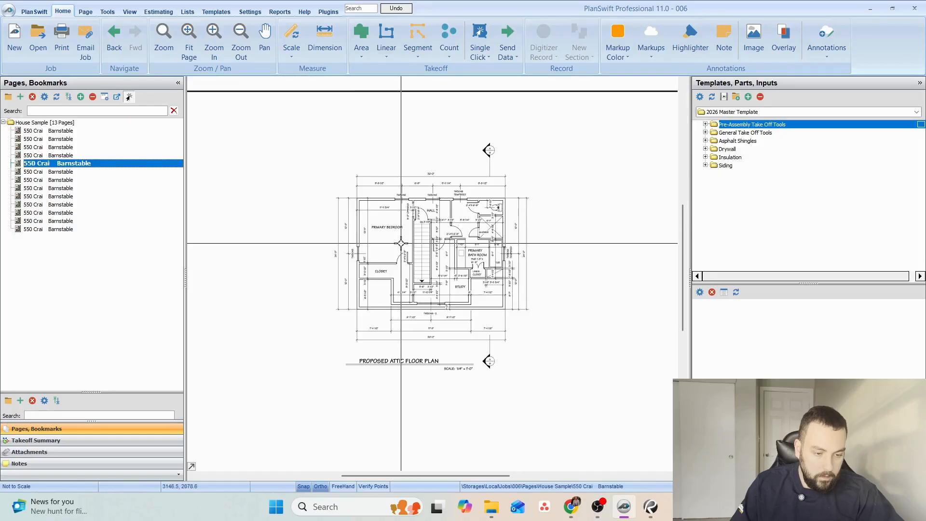
click(46, 172)
scroll(377, 259, up, 3)
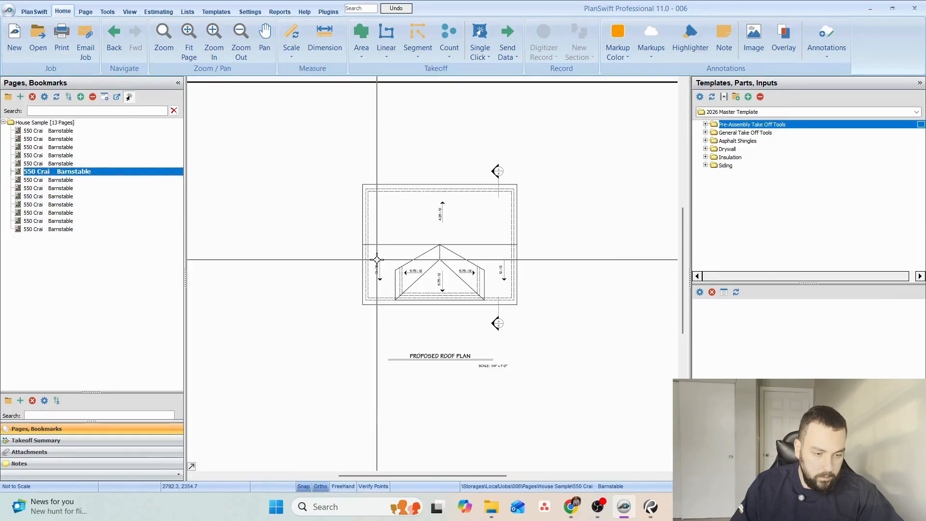
click(55, 180)
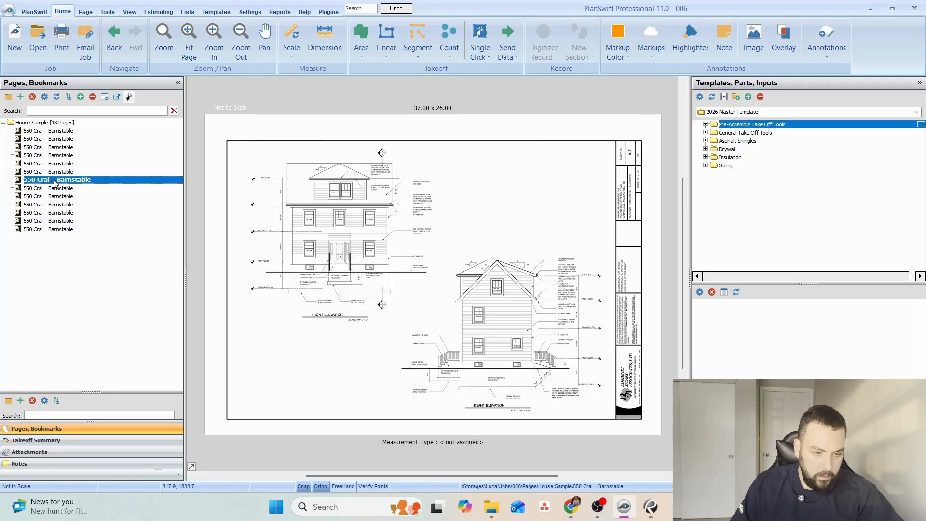
click(70, 188)
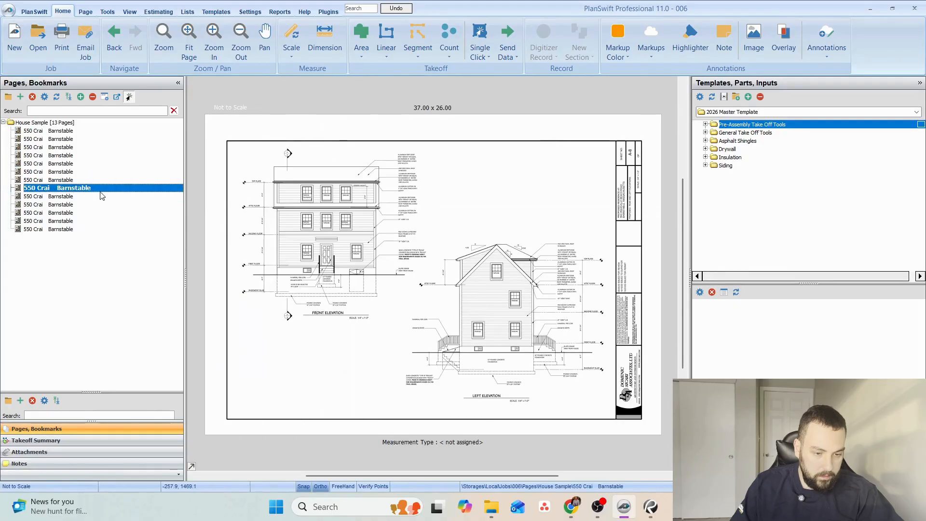
Open the Cross Section AA page and examine its notes from the basement up to the eaves and gutters.
click(60, 196)
scroll(438, 326, up, 5)
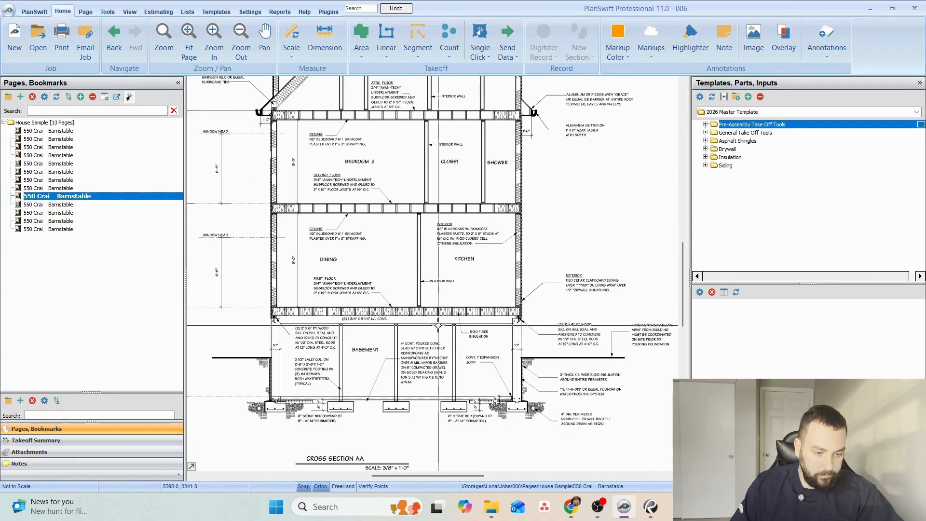
scroll(312, 368, up, 2)
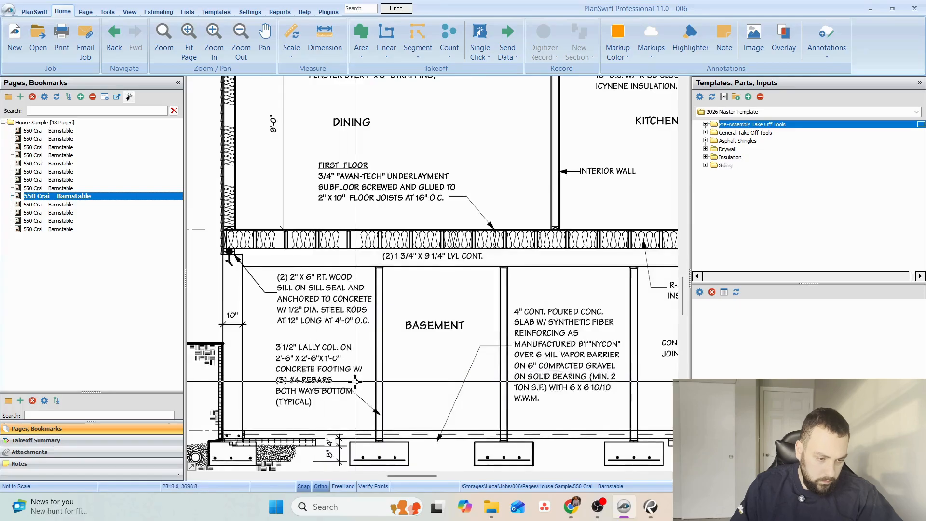
drag(356, 381, 386, 353)
mouse_move(518, 362)
mouse_down()
mouse_move(324, 352)
mouse_move(411, 349)
mouse_move(326, 380)
mouse_up()
drag(520, 261, 494, 384)
mouse_move(436, 231)
mouse_down()
mouse_move(471, 279)
mouse_move(499, 376)
mouse_up()
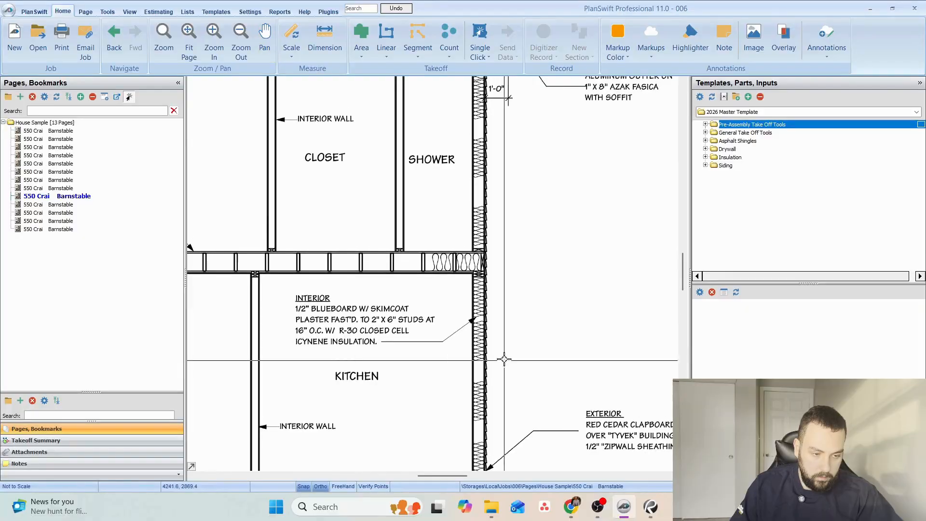
drag(480, 225, 466, 421)
drag(469, 339, 361, 120)
drag(388, 148, 381, 409)
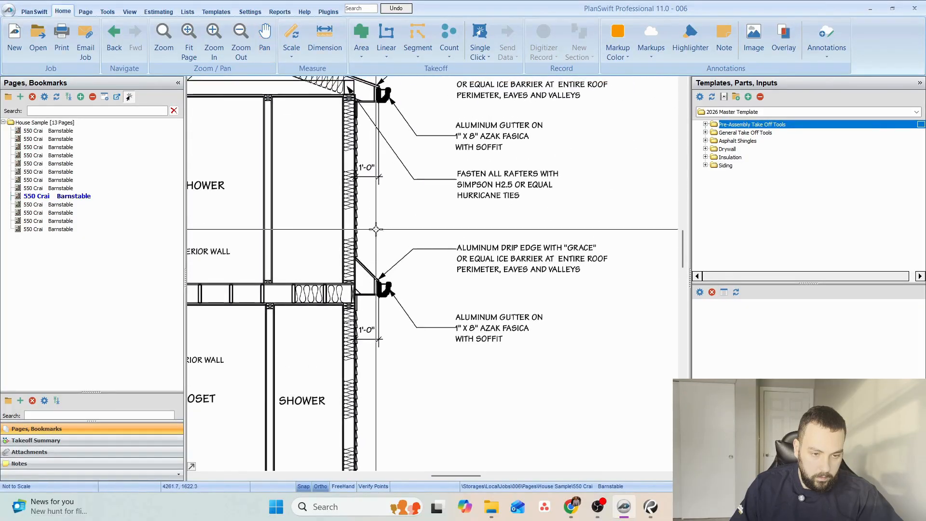
Read the exterior siding note and the kitchen's interior wall note on the cross section.
mouse_move(376, 231)
mouse_down()
mouse_move(451, 383)
mouse_move(407, 95)
mouse_move(394, 89)
mouse_up()
drag(533, 362, 452, 194)
scroll(469, 394, up, 2)
scroll(469, 394, up, 1)
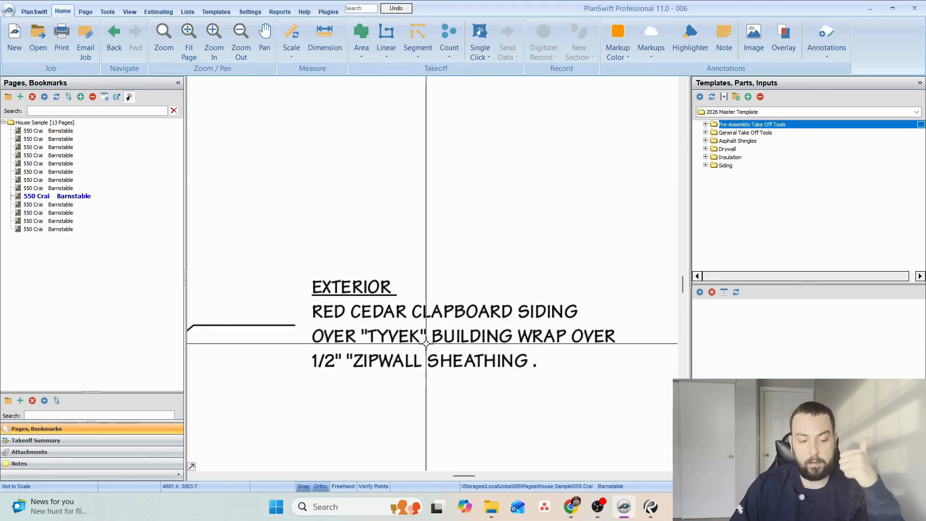
scroll(411, 319, down, 5)
scroll(410, 319, up, 5)
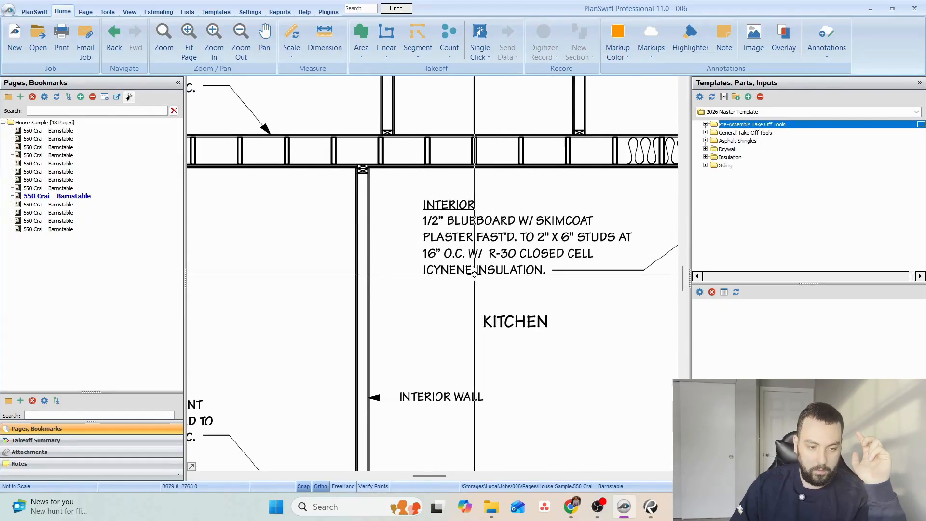
drag(451, 330, 630, 296)
mouse_move(533, 295)
mouse_down()
mouse_move(496, 181)
mouse_move(531, 118)
mouse_up()
key(Escape)
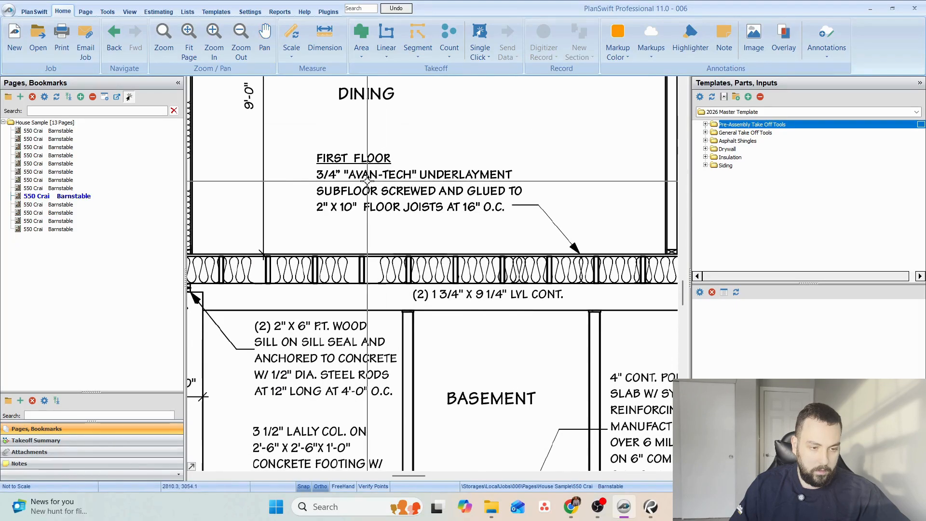
Read the cross section's first floor subfloor, sill, lally column and basement slab notes.
scroll(389, 182, up, 2)
scroll(405, 199, down, 2)
mouse_move(459, 290)
mouse_down()
mouse_move(443, 249)
mouse_move(496, 179)
mouse_move(491, 185)
mouse_up()
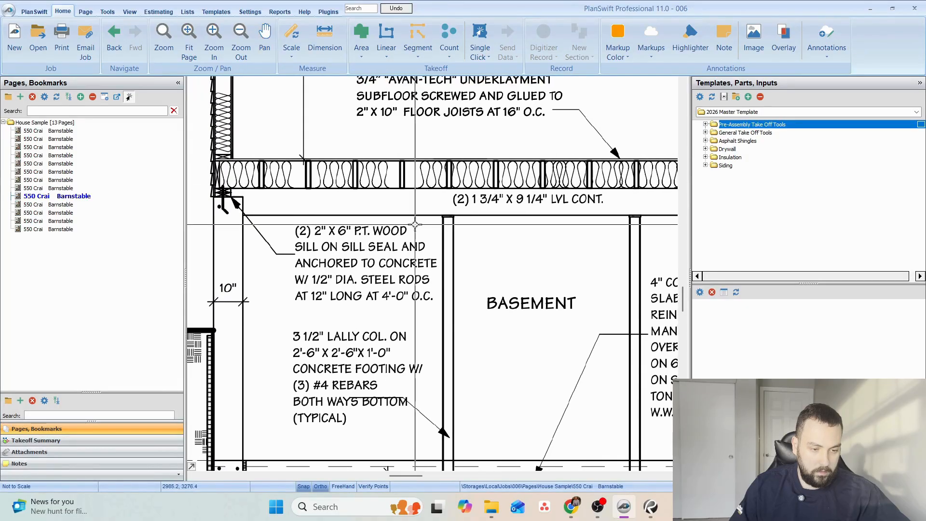
drag(354, 303, 342, 259)
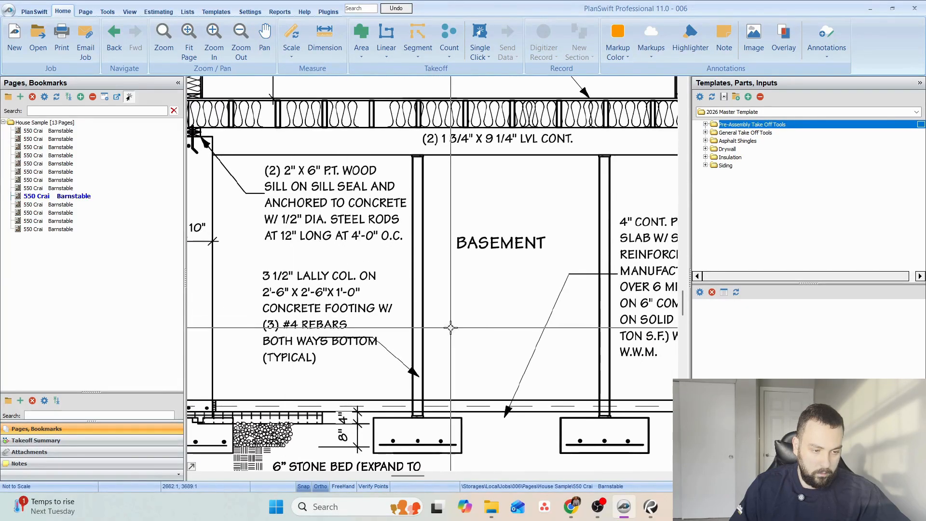
drag(589, 298, 434, 294)
Examine the cross section's roof notes covering the ridge, rafters, ceiling joists, shingles and drip edge.
scroll(444, 294, down, 2)
drag(465, 251, 416, 422)
drag(390, 219, 455, 309)
scroll(425, 215, up, 2)
mouse_move(425, 215)
mouse_down()
mouse_move(459, 232)
mouse_move(311, 314)
mouse_up()
mouse_move(512, 201)
mouse_down()
mouse_move(364, 278)
mouse_move(278, 281)
mouse_up()
scroll(504, 220, up, 2)
drag(570, 288, 519, 265)
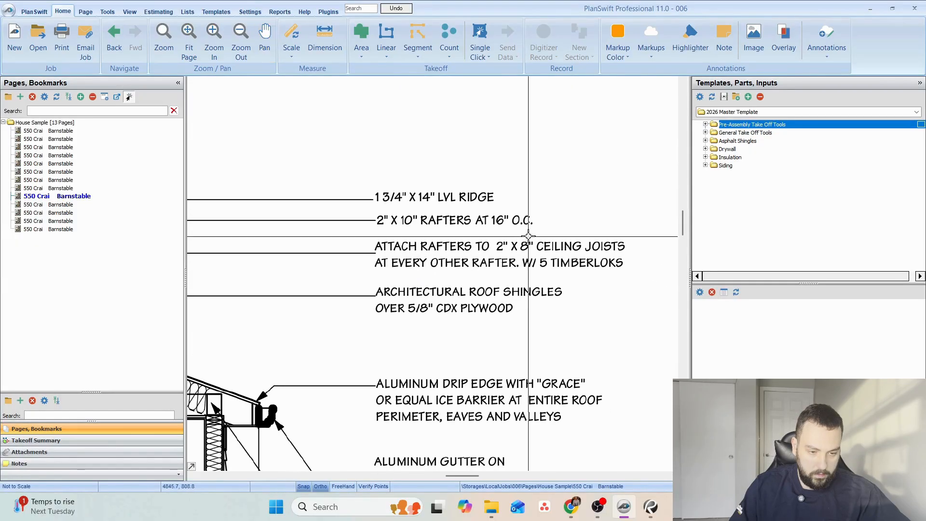
mouse_move(621, 320)
mouse_down()
mouse_move(606, 248)
mouse_move(628, 152)
mouse_up()
scroll(578, 292, down, 3)
drag(518, 326, 550, 252)
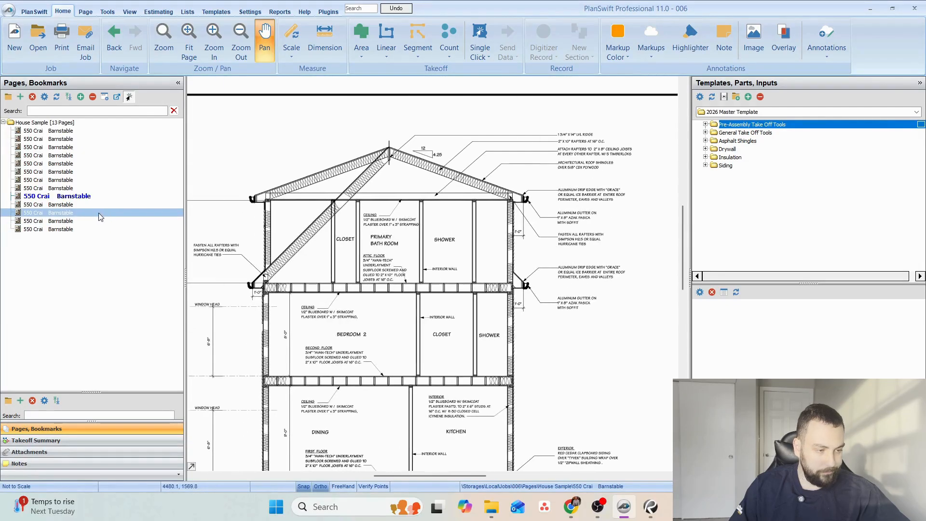
Open the first floor framing plan and examine its joists, blocking, LVL beams and stair well.
click(37, 204)
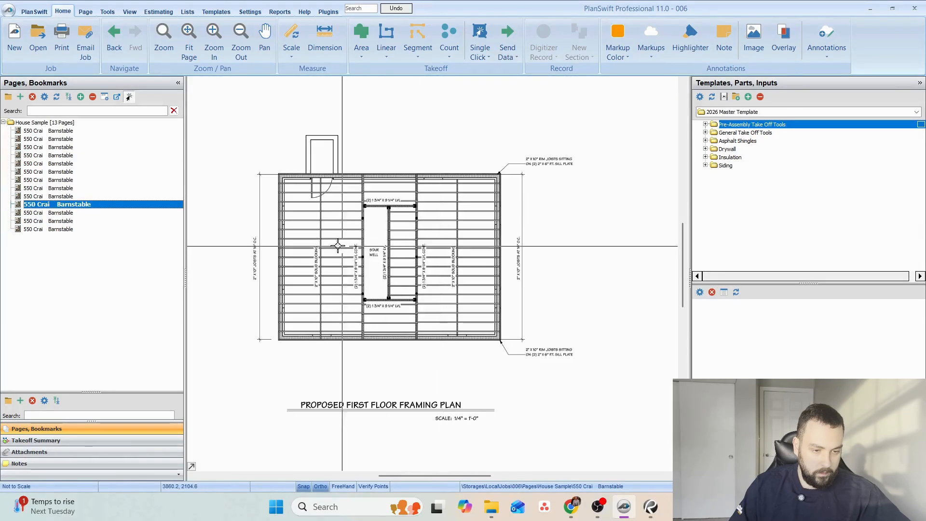
scroll(310, 236, up, 1)
scroll(384, 225, up, 1)
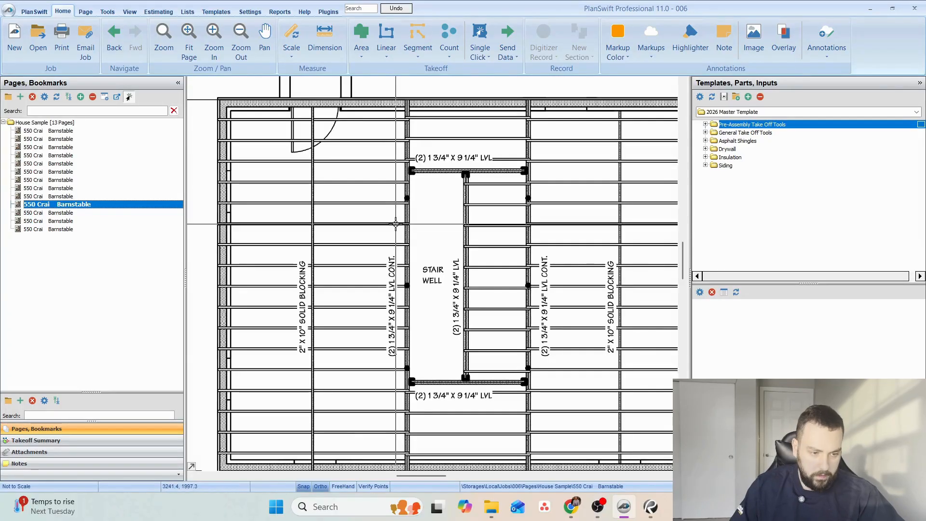
drag(469, 231, 310, 173)
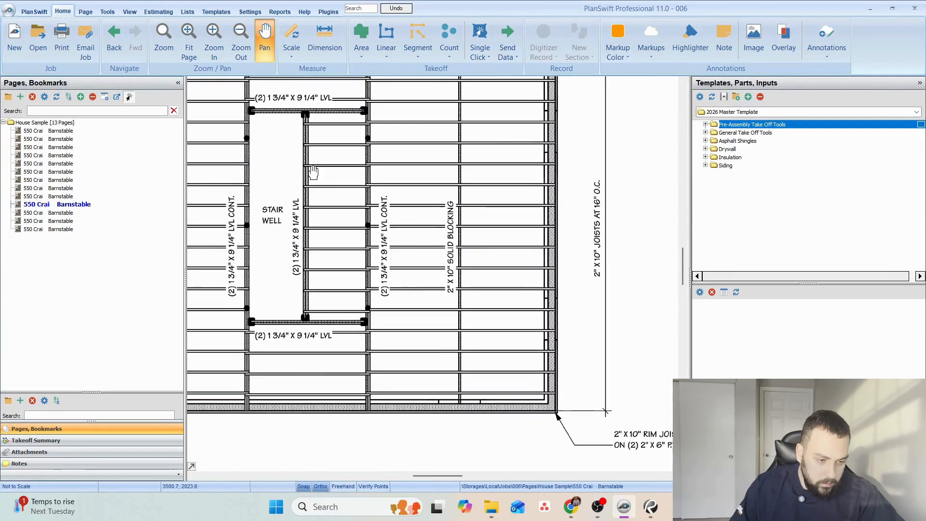
scroll(382, 192, down, 1)
drag(390, 199, 460, 260)
scroll(407, 225, up, 1)
scroll(410, 225, down, 1)
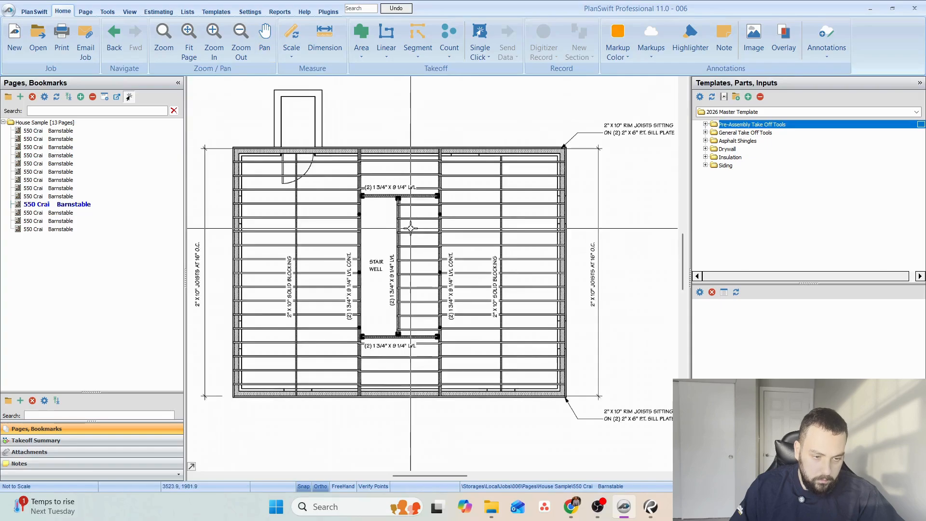
drag(429, 233, 400, 257)
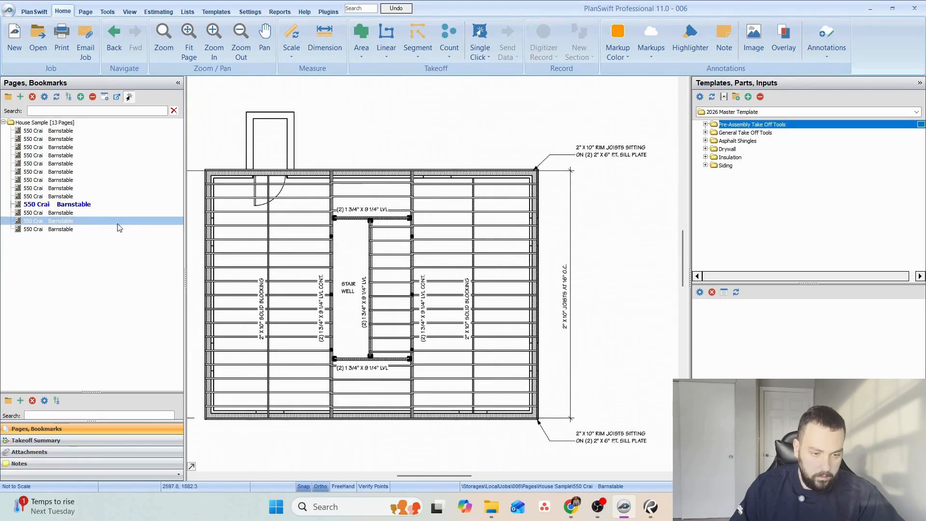
Open the next framing plan page and examine the joist layout around its stair well.
click(72, 212)
scroll(419, 242, up, 1)
drag(485, 264, 440, 230)
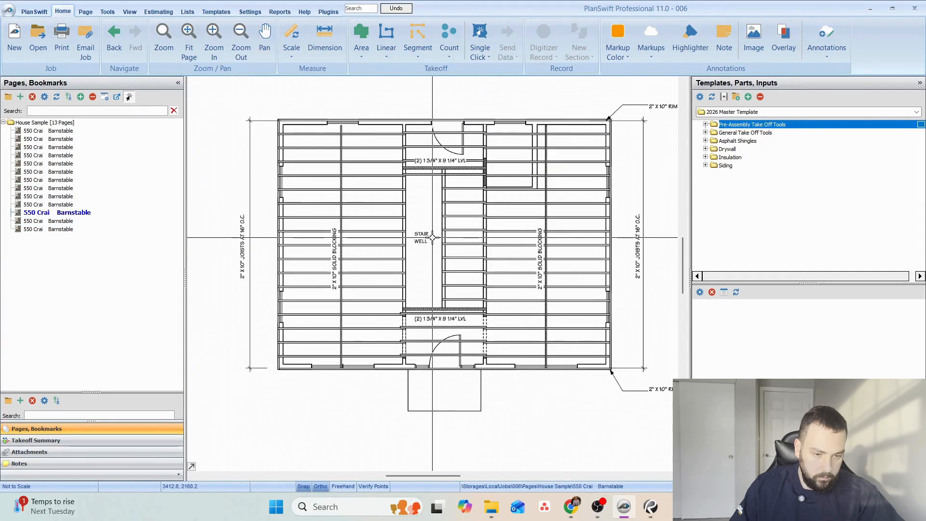
Open and examine the proposed attic framing plan and the proposed roof framing plan.
click(64, 221)
scroll(413, 271, up, 2)
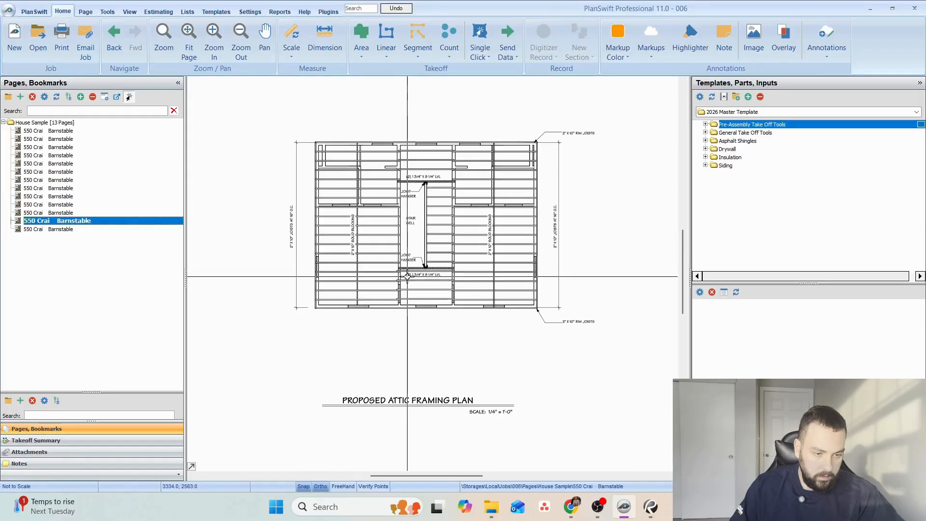
mouse_move(420, 276)
mouse_down()
mouse_move(421, 245)
mouse_move(425, 272)
mouse_up()
click(76, 228)
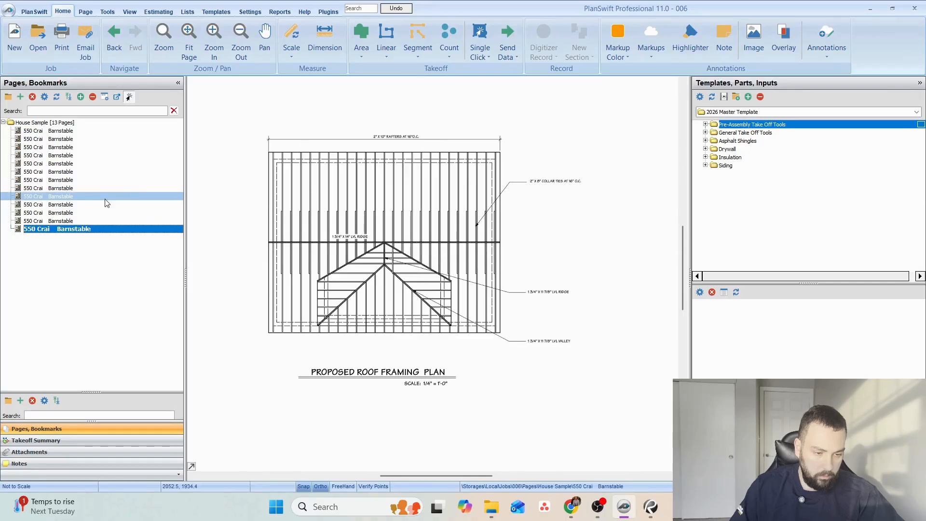
Find the proposed basement / foundation floor plan page and rename it Basement.
click(89, 164)
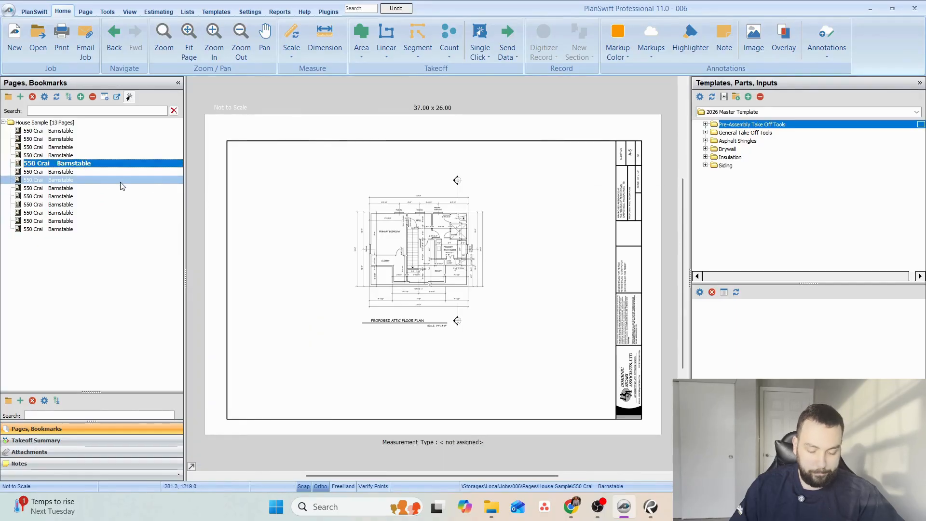
key(Up)
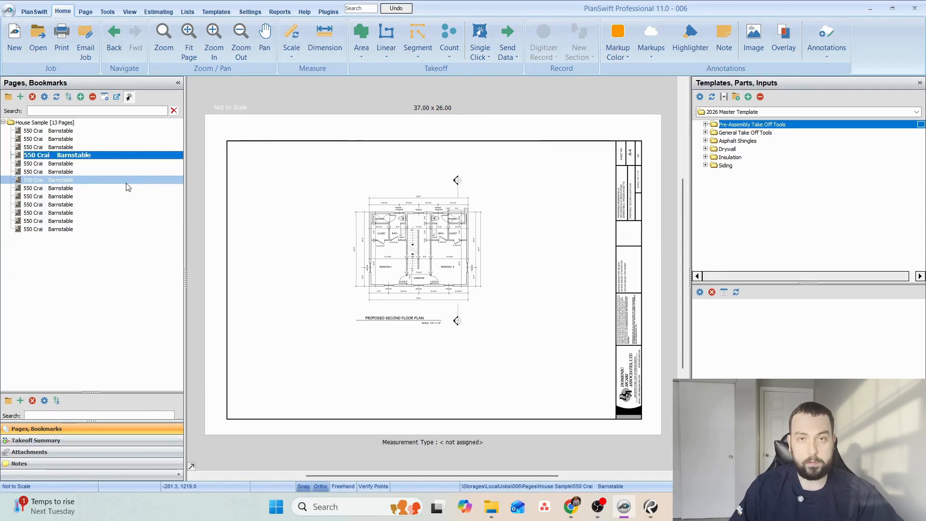
click(39, 130)
click(40, 139)
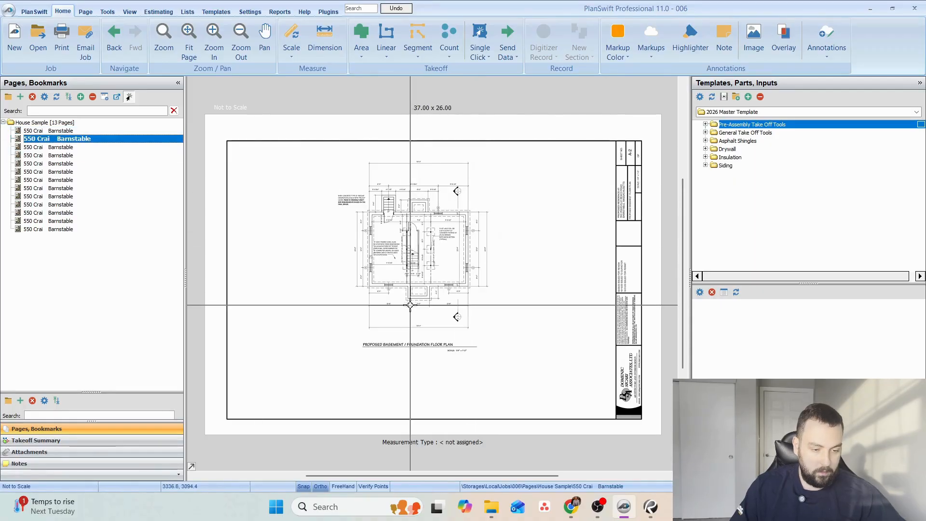
key(F2)
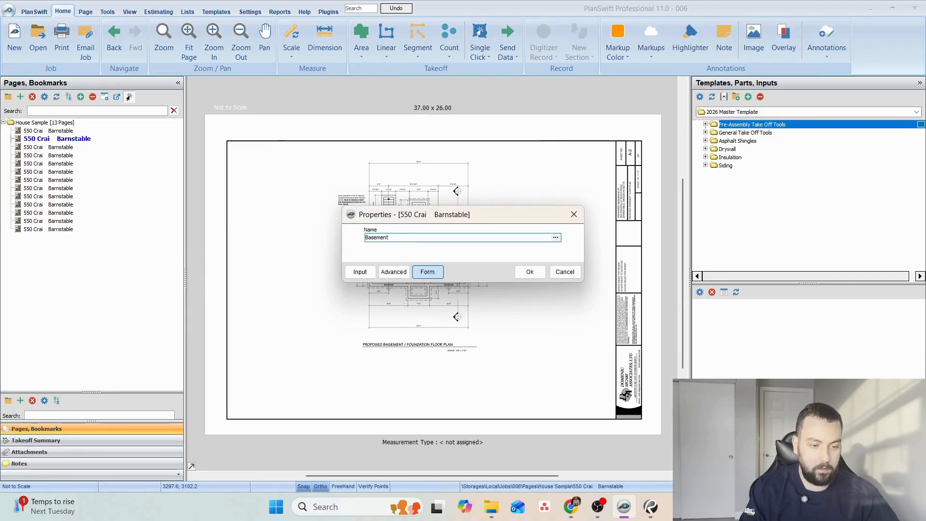
text(Basement)
key(Return)
scroll(494, 246, up, 5)
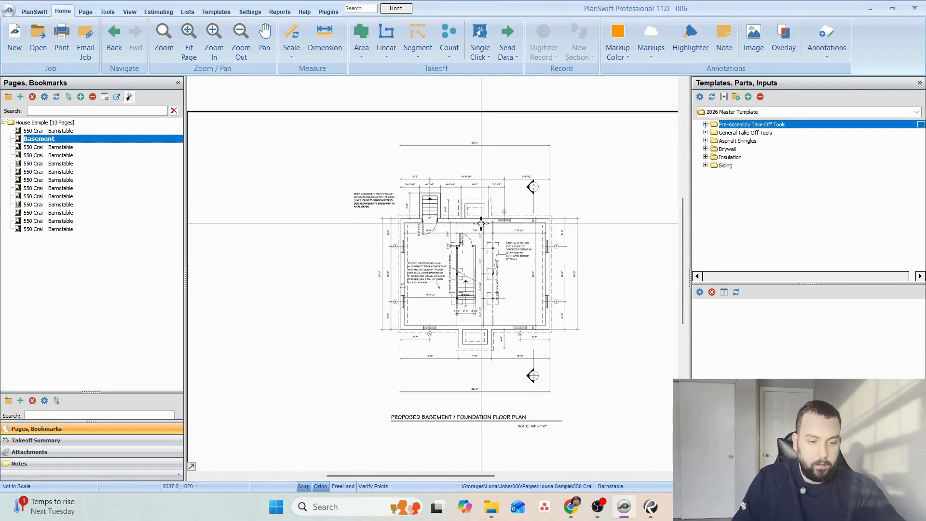
Find the page with cross section AA and rename it Section.
click(58, 172)
click(58, 180)
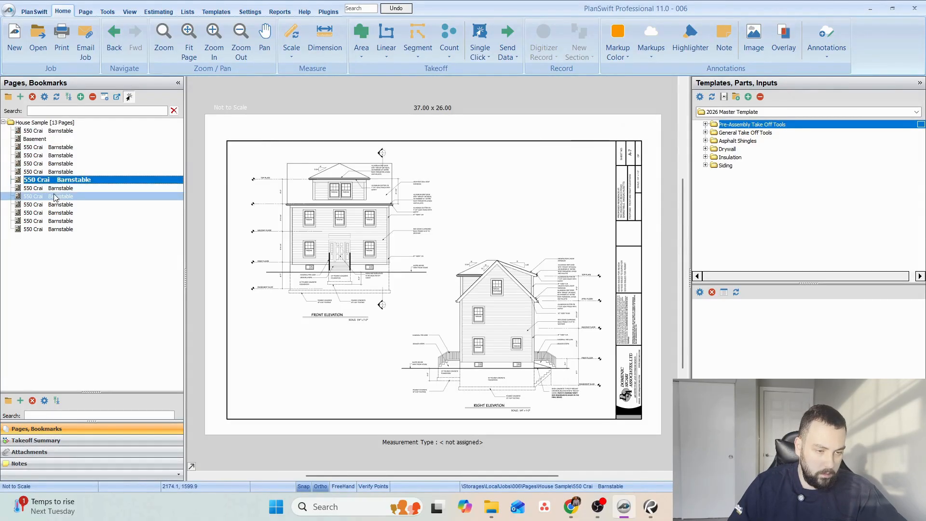
click(53, 172)
click(54, 180)
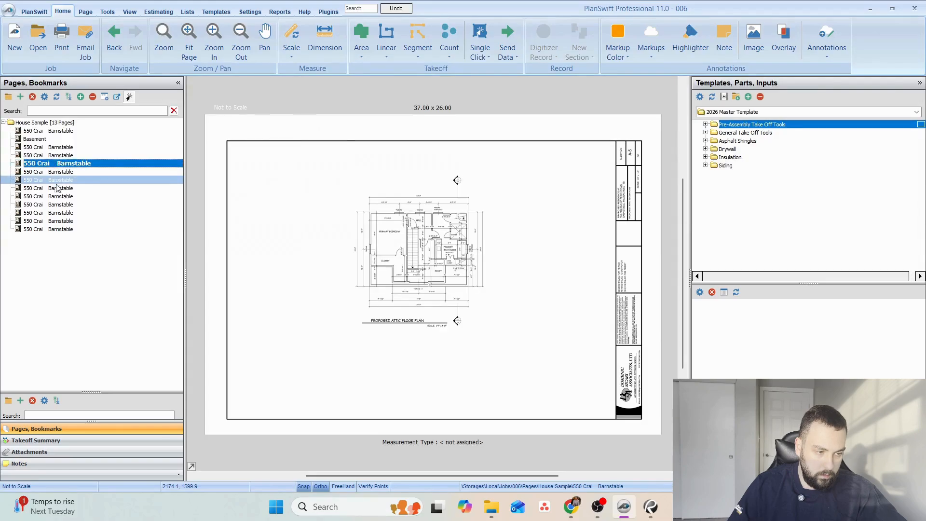
click(57, 188)
double_click(56, 196)
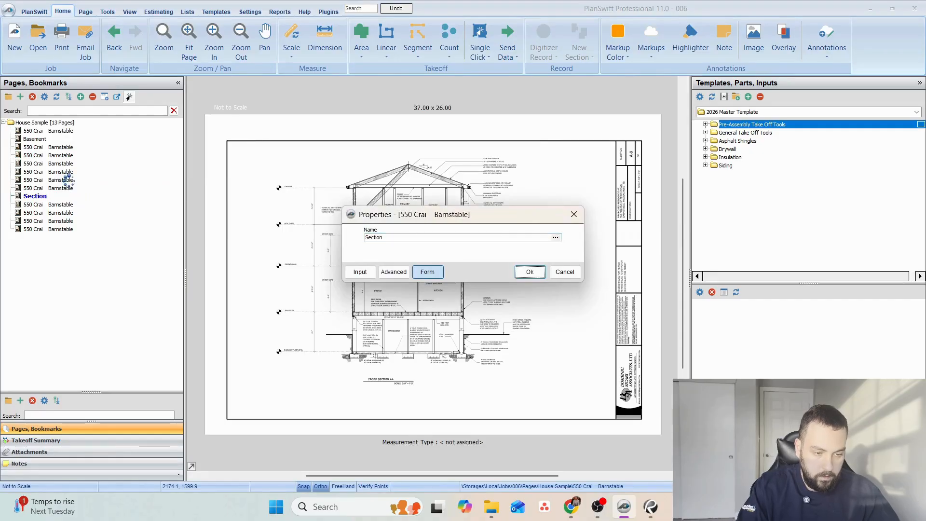
key(Return)
Open the Section page in its own tab and load the Basement page in the original tab.
right_click(57, 196)
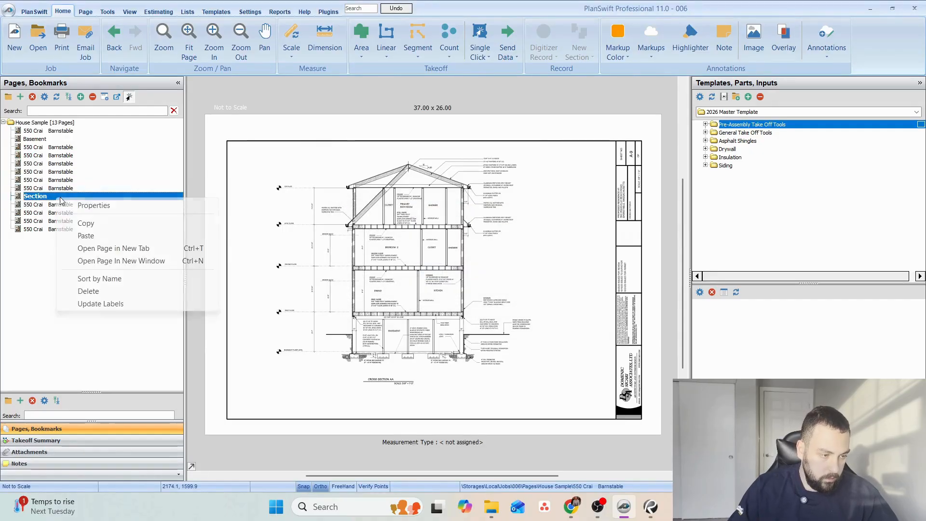
click(143, 247)
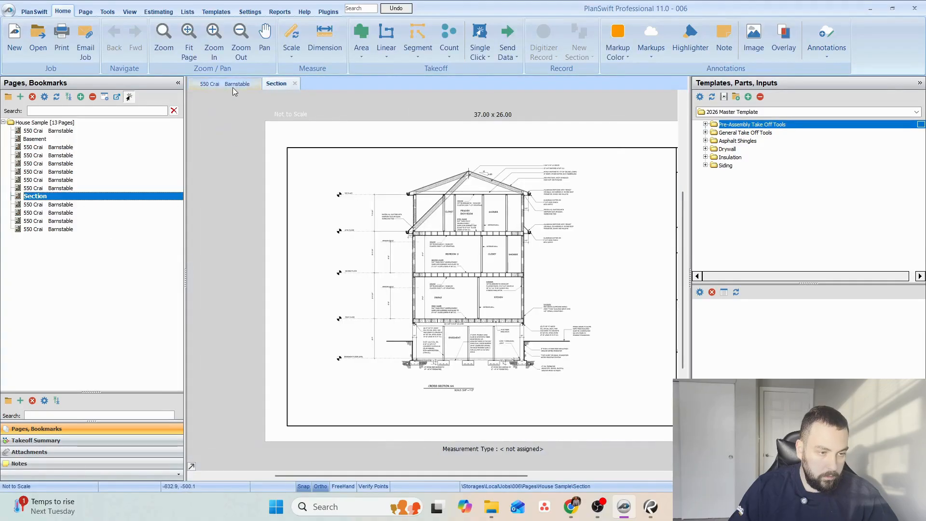
click(231, 86)
click(65, 139)
Switch back and forth between the Section and Basement pages to compare them.
click(247, 85)
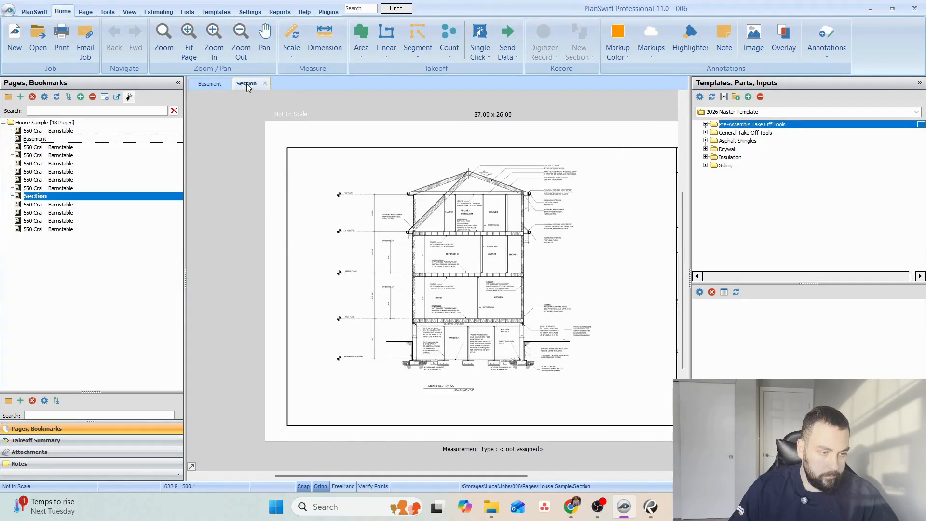
click(217, 83)
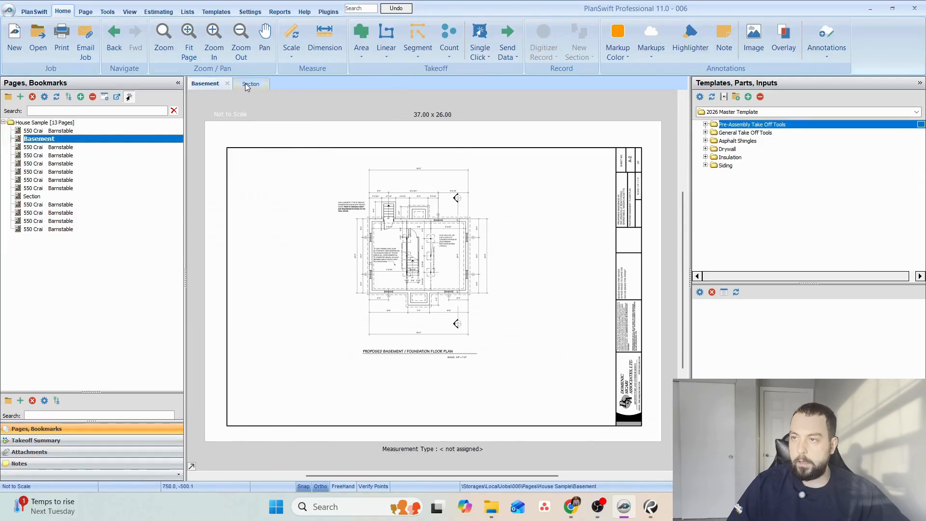
click(248, 84)
click(226, 87)
click(251, 85)
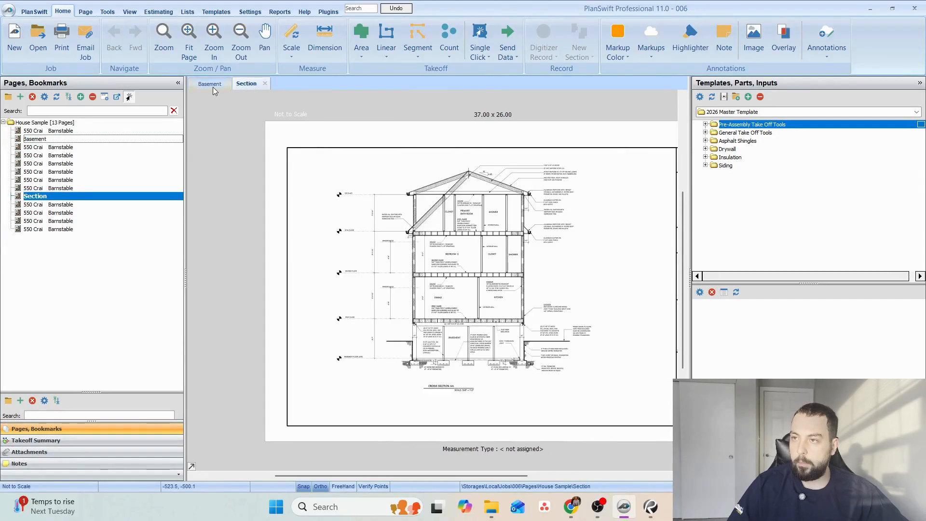
click(213, 87)
click(250, 85)
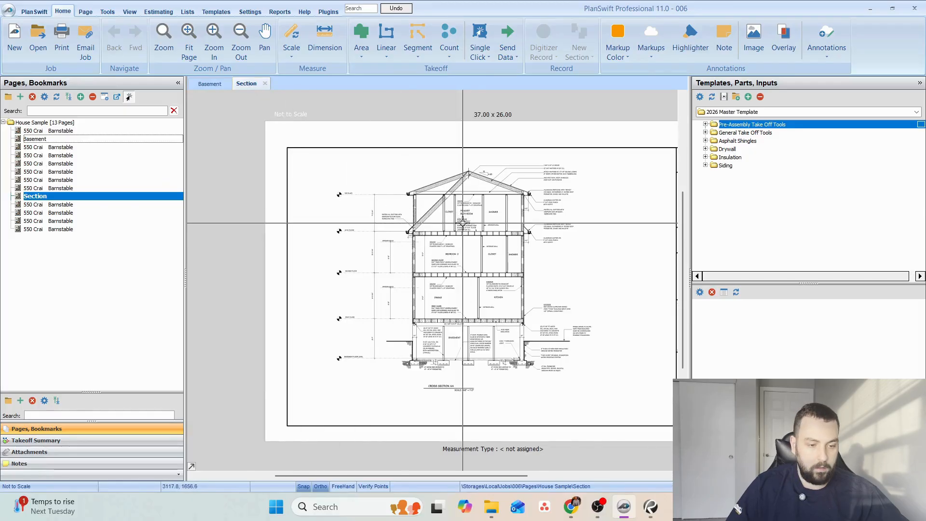
Highlight the left basement foundation wall in orange on cross section AA, from the footing up to the sill.
scroll(445, 287, up, 4)
scroll(384, 363, up, 2)
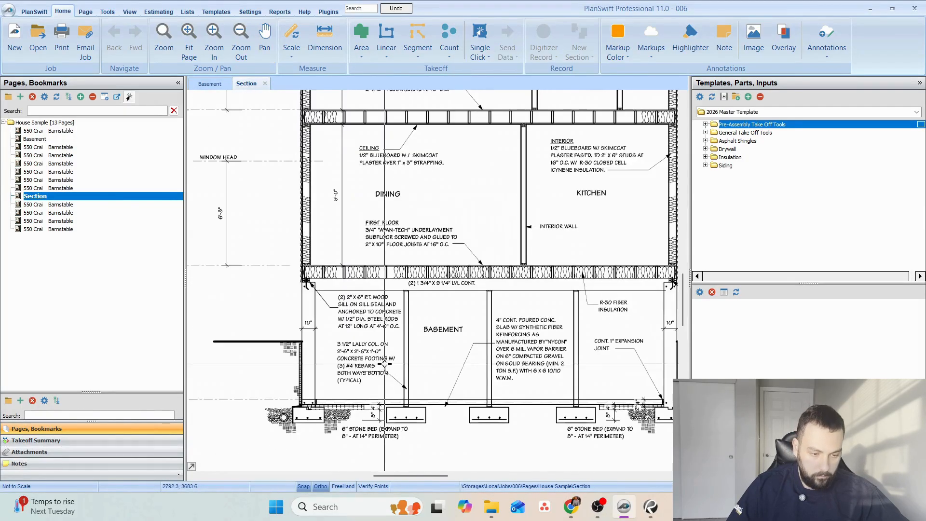
drag(386, 312, 338, 298)
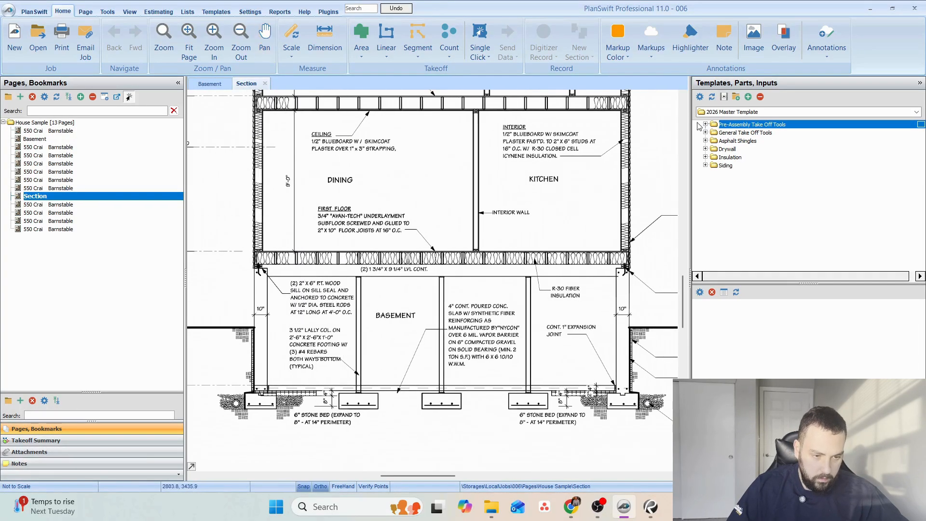
click(686, 49)
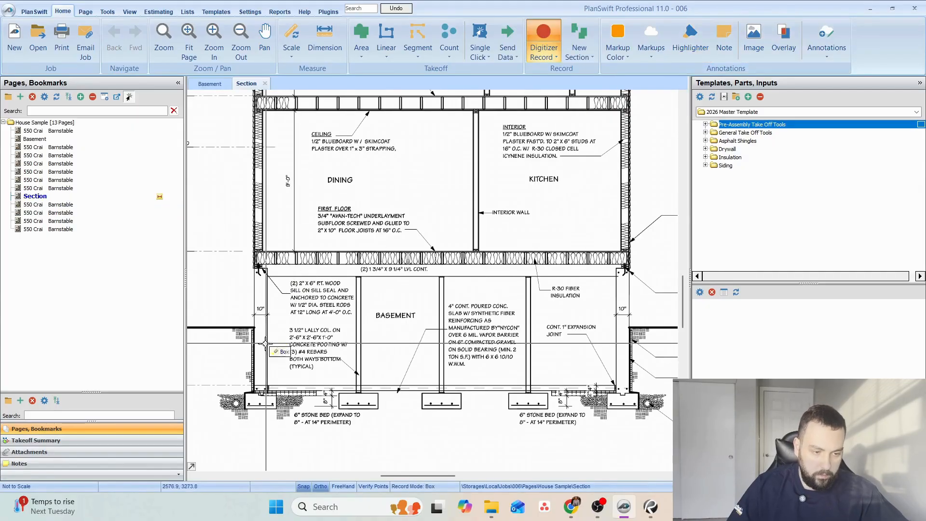
scroll(264, 400, up, 2)
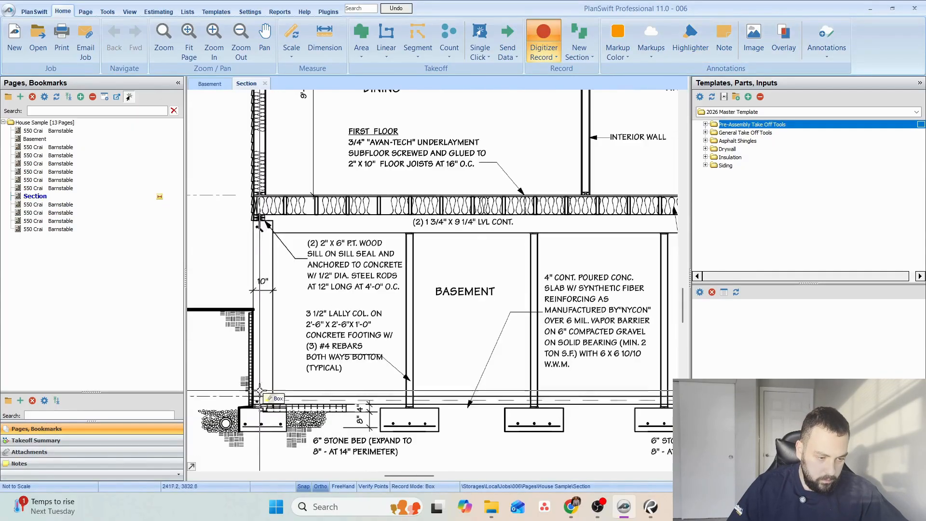
click(692, 53)
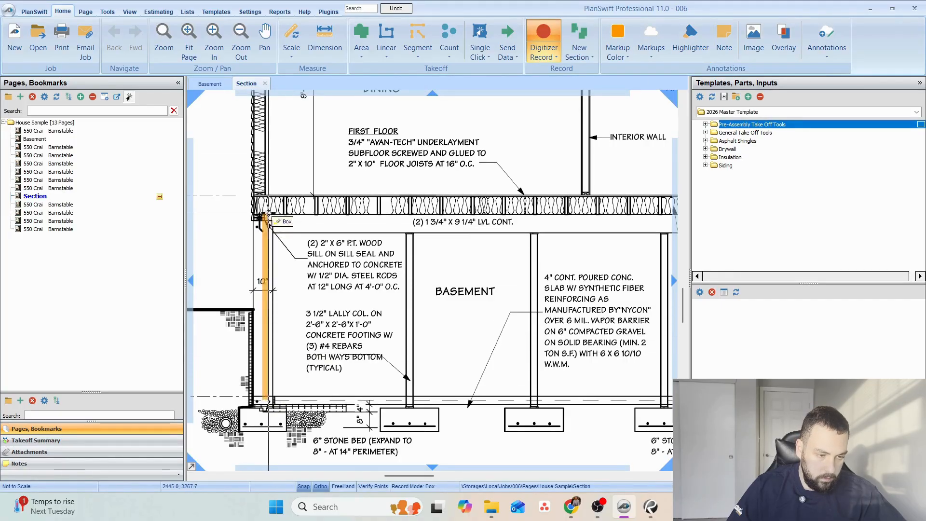
click(261, 222)
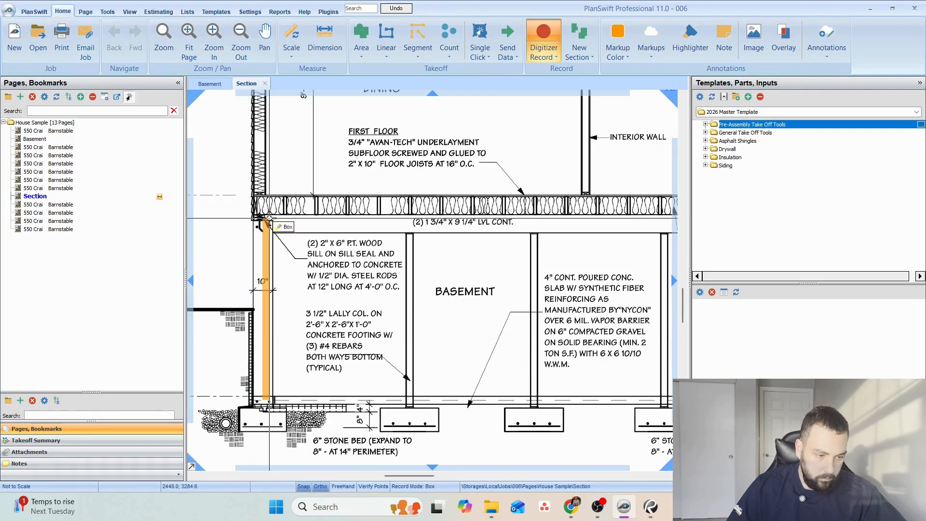
Highlight the right basement foundation wall in orange on cross section AA, from the footing up to the sill.
scroll(529, 265, down, 3)
scroll(528, 266, up, 2)
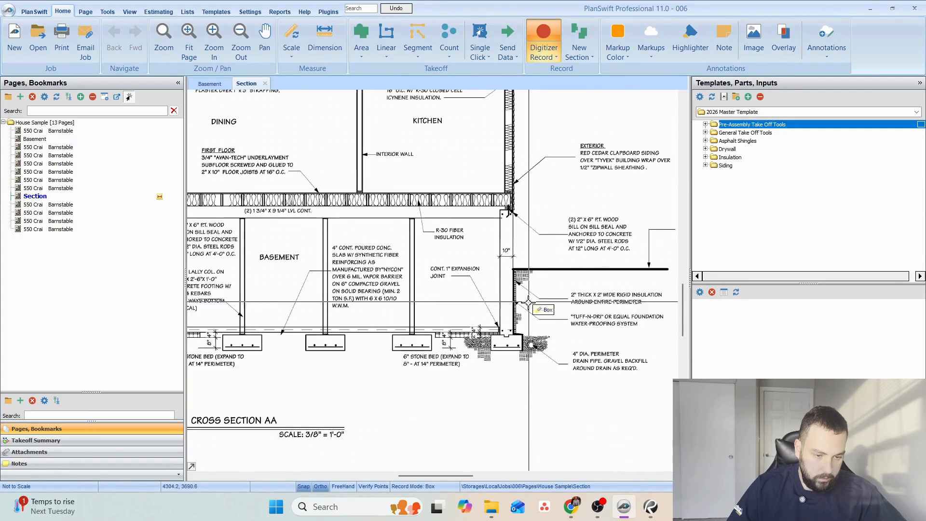
click(504, 324)
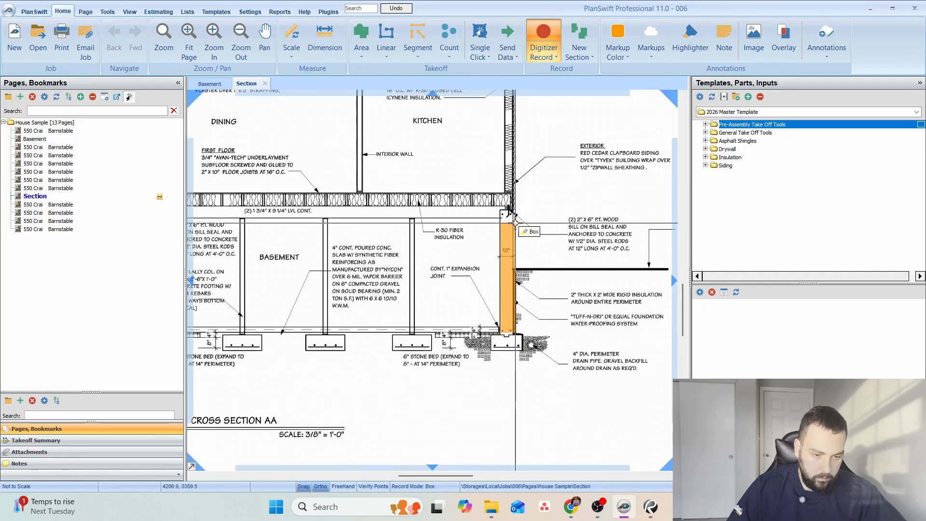
Change the markup color to light green and highlight the three basement lally columns on the cross section.
scroll(538, 239, down, 2)
scroll(331, 256, up, 2)
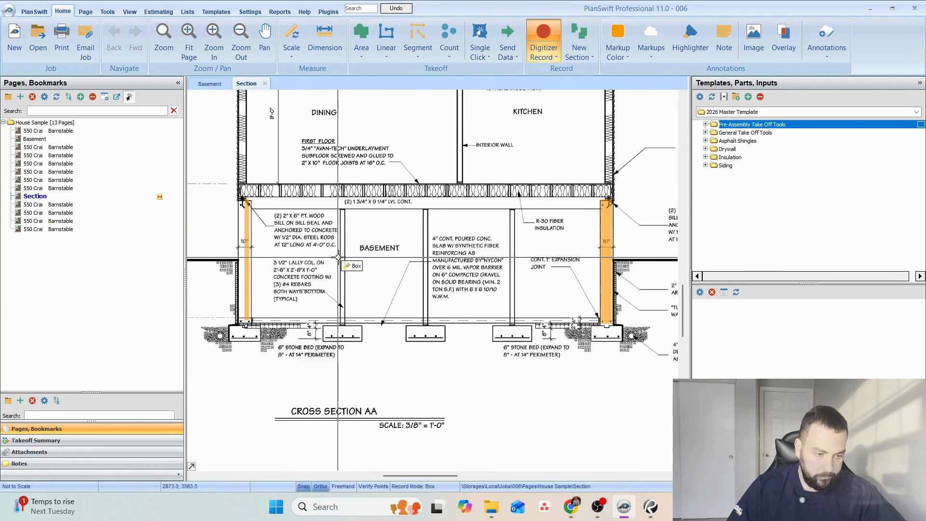
click(543, 38)
click(629, 57)
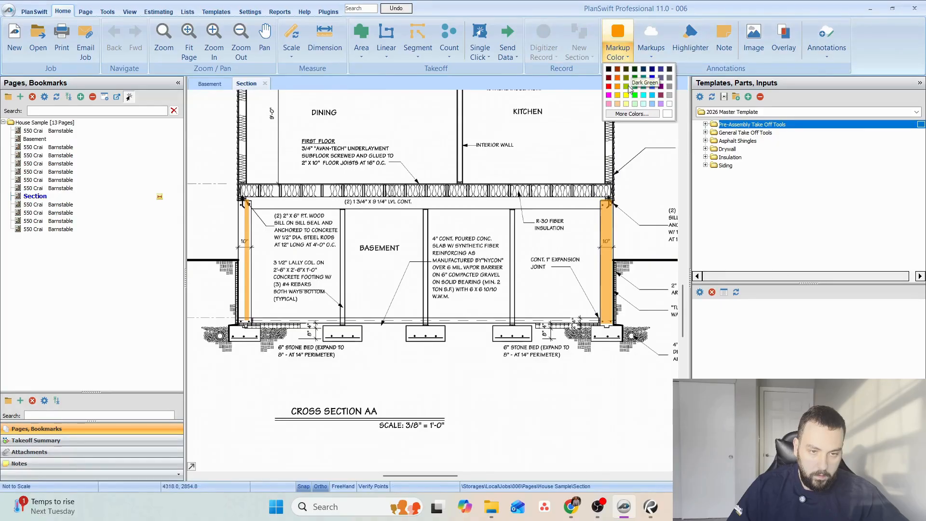
click(644, 85)
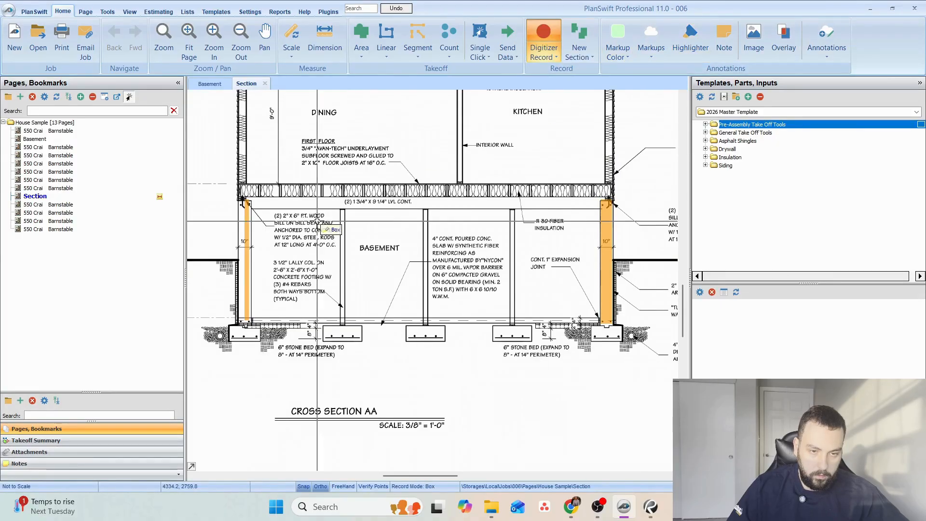
scroll(338, 209, up, 2)
click(336, 203)
click(359, 381)
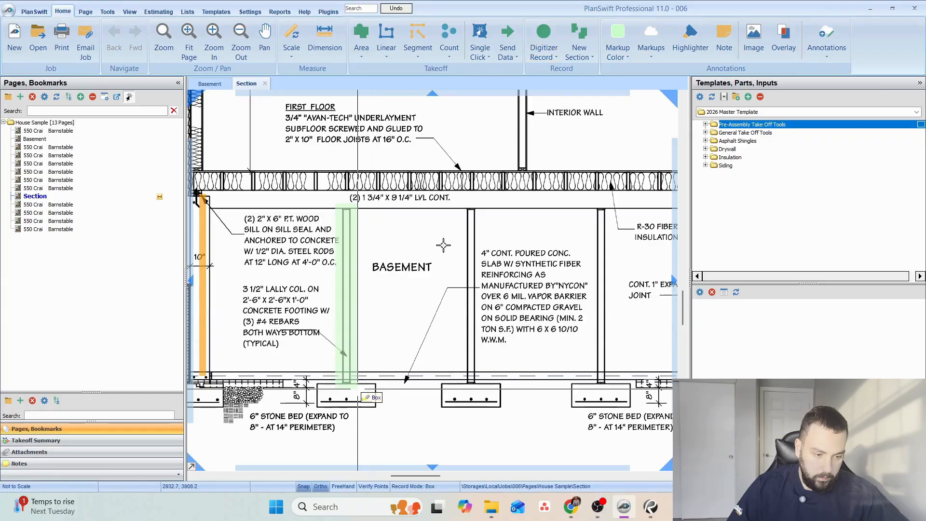
click(458, 198)
click(484, 393)
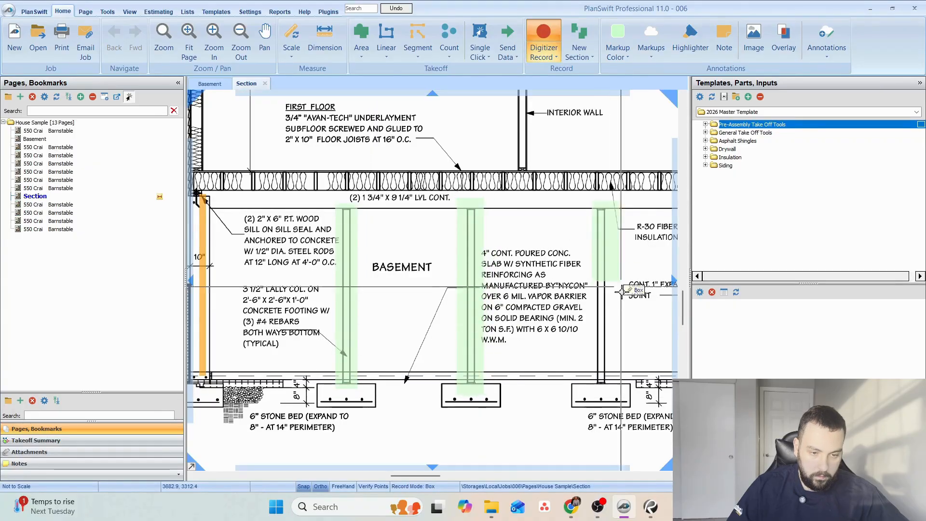
click(592, 201)
click(617, 393)
Highlight the words "3 1/2" LALLY COL." in the basement column note in light green and end the highlighting.
click(238, 280)
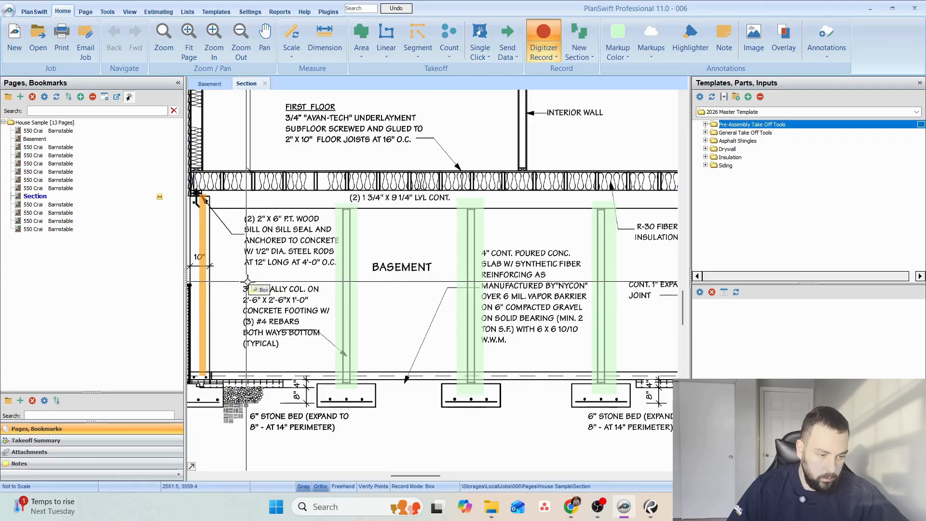
click(308, 294)
right_click(410, 243)
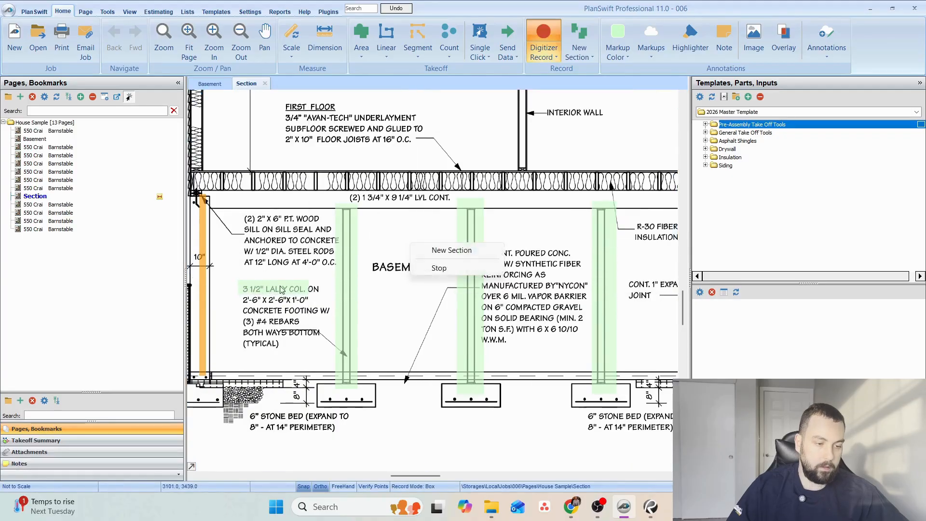
key(Escape)
scroll(286, 291, up, 2)
scroll(360, 268, down, 2)
key(Escape)
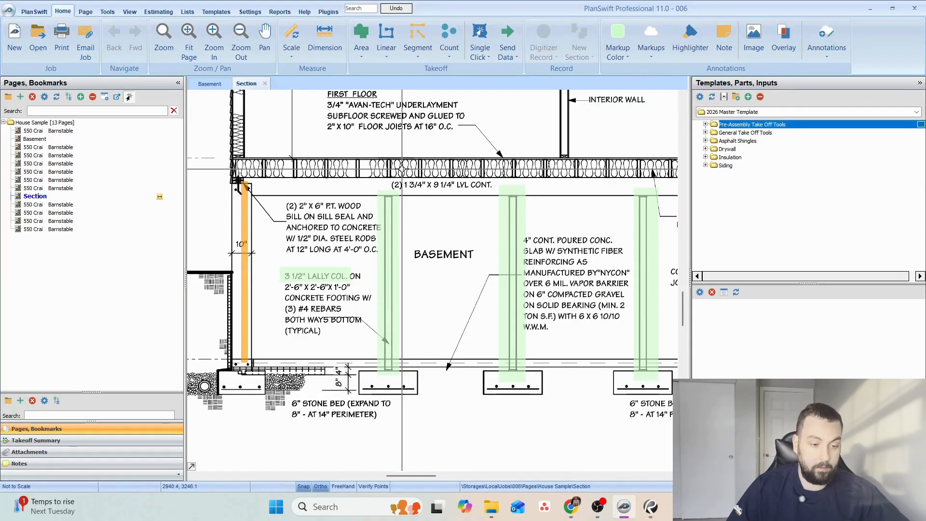
Examine the lally columns, footings and LVL beams on the Basement plan and open the first floor framing plan.
mouse_move(491, 279)
mouse_down()
mouse_move(377, 290)
mouse_move(363, 309)
mouse_move(422, 290)
mouse_up()
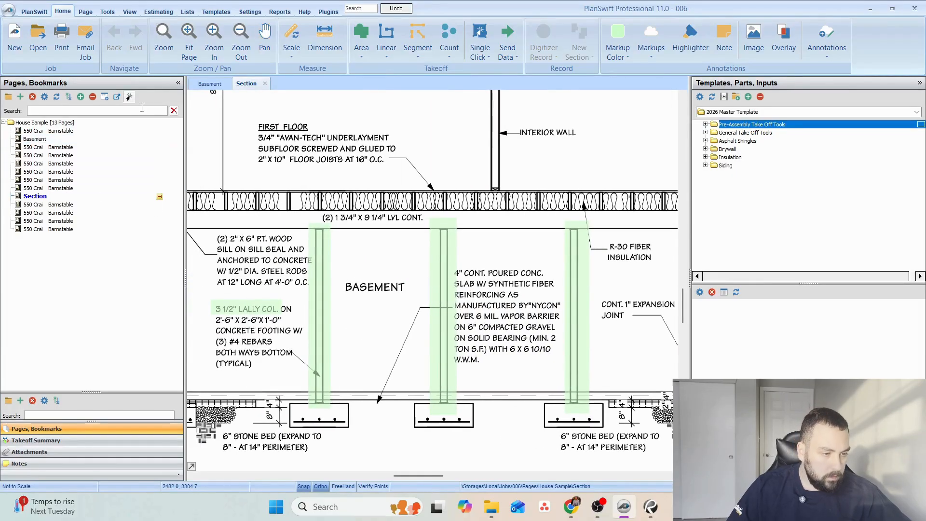
click(215, 83)
scroll(351, 211, up, 3)
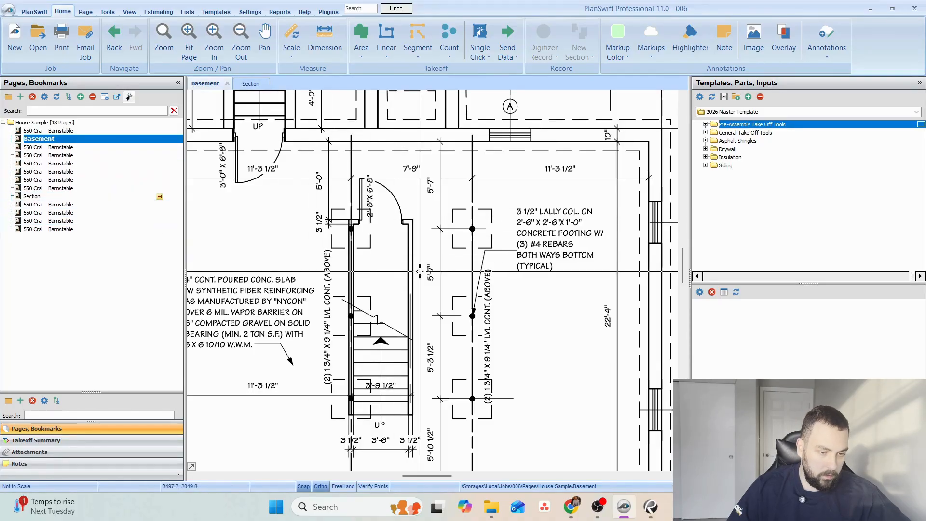
click(42, 206)
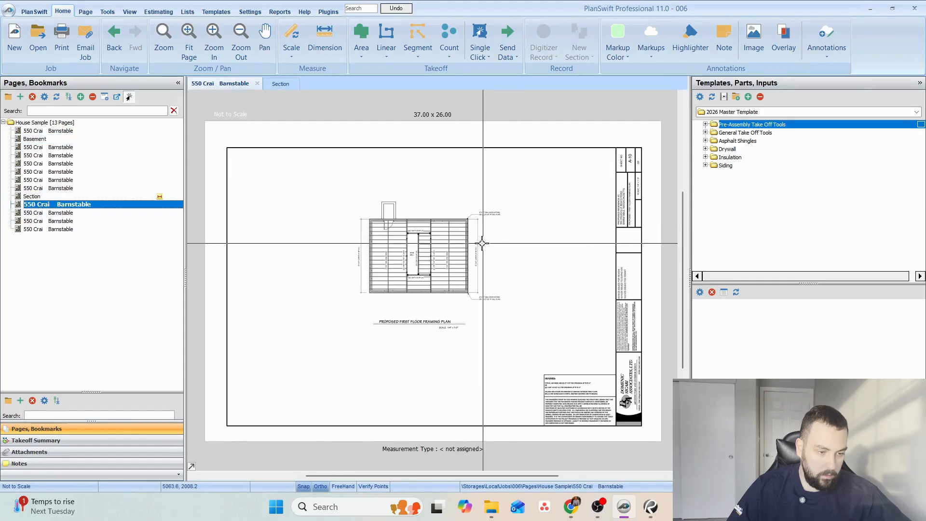
Examine the joists, solid blocking and LVL beams around the stair well on the first floor framing plan.
scroll(483, 244, up, 5)
drag(522, 395, 532, 340)
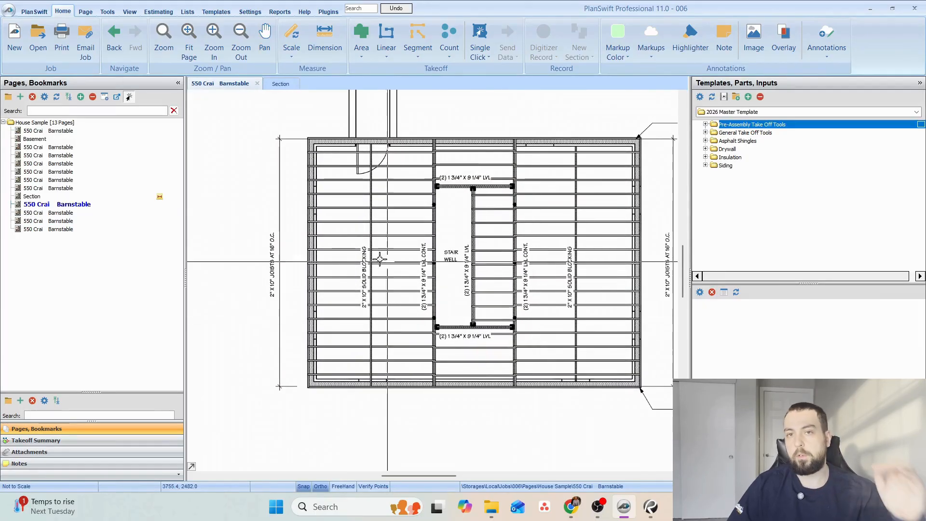
click(86, 204)
Highlight the first floor joist band in magenta across the full width of cross section AA and end the highlighting.
click(282, 83)
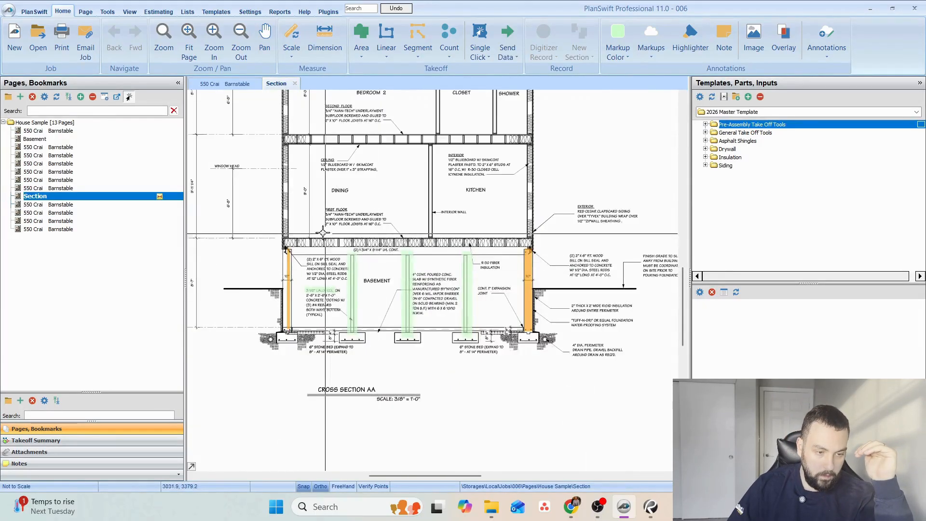
click(621, 59)
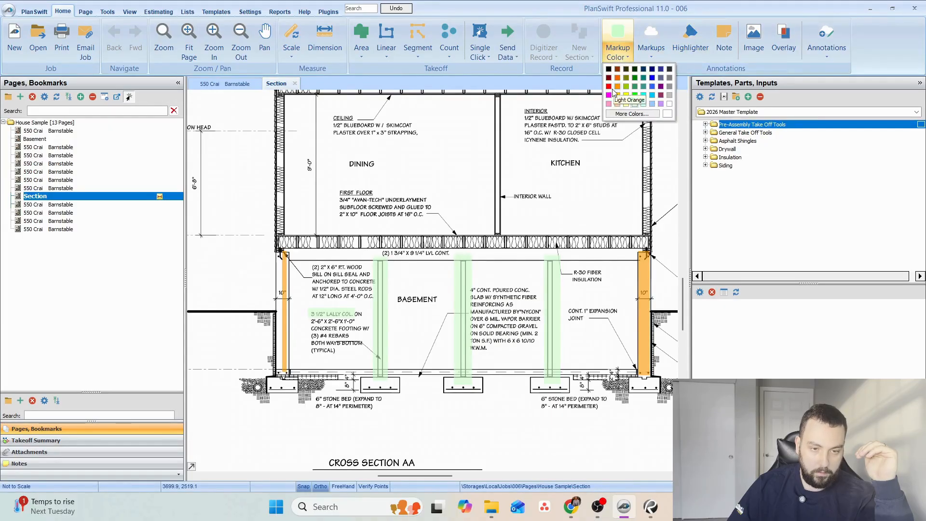
click(660, 95)
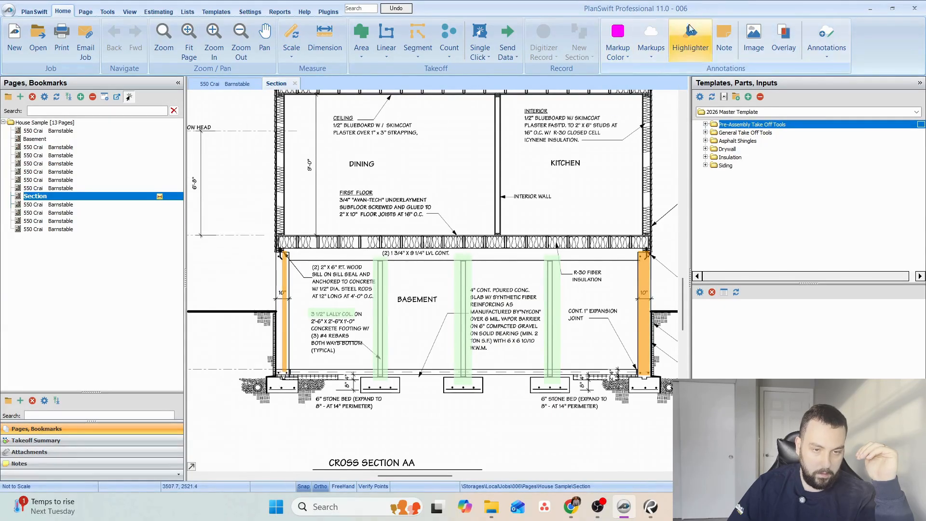
click(544, 38)
click(271, 235)
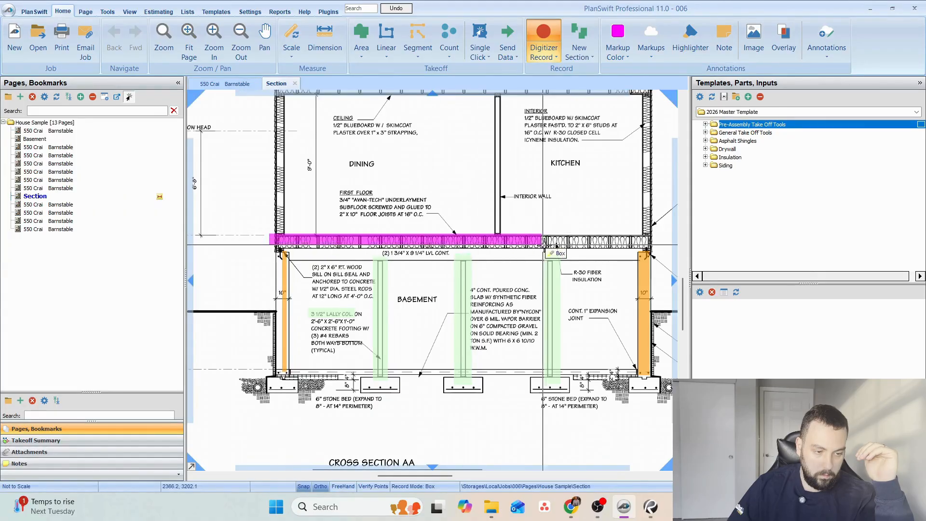
click(658, 248)
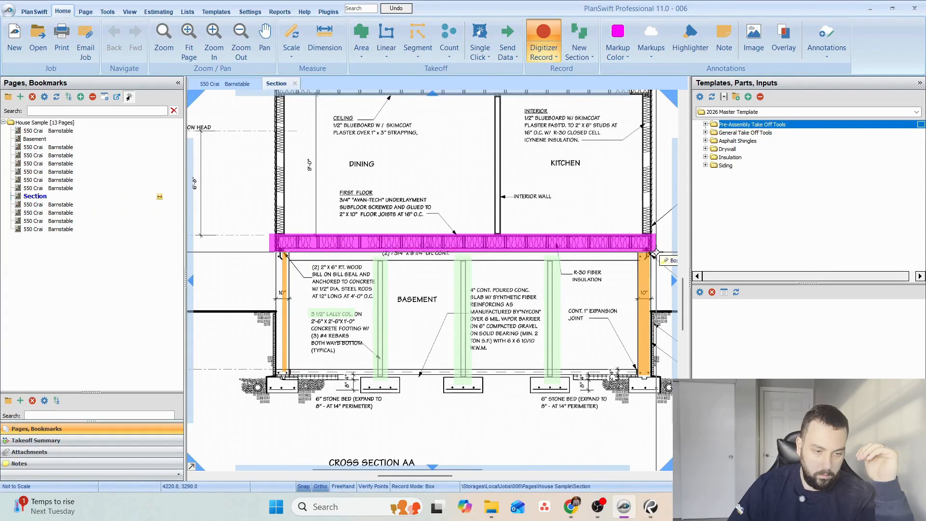
right_click(424, 215)
click(451, 236)
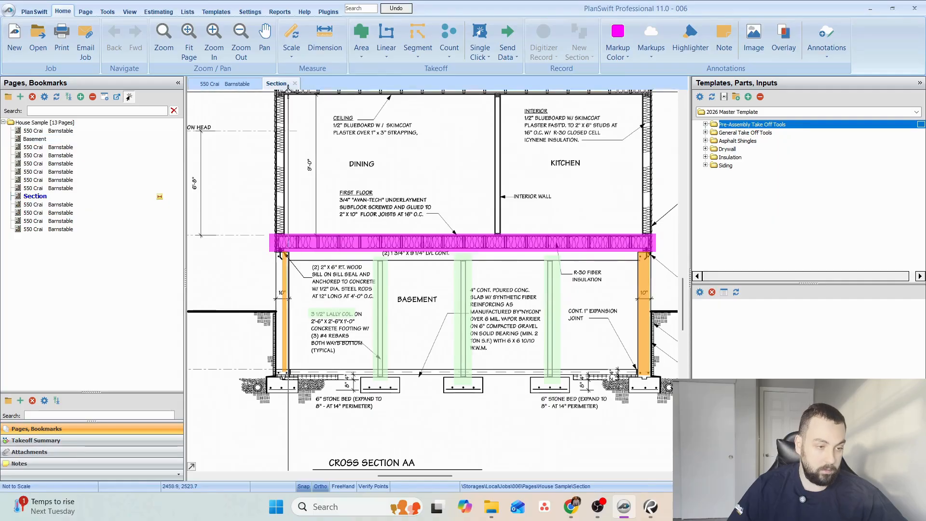
Examine the floor levels on the cross section and the LVL beams around the stair well on the first floor framing plan.
scroll(418, 213, up, 3)
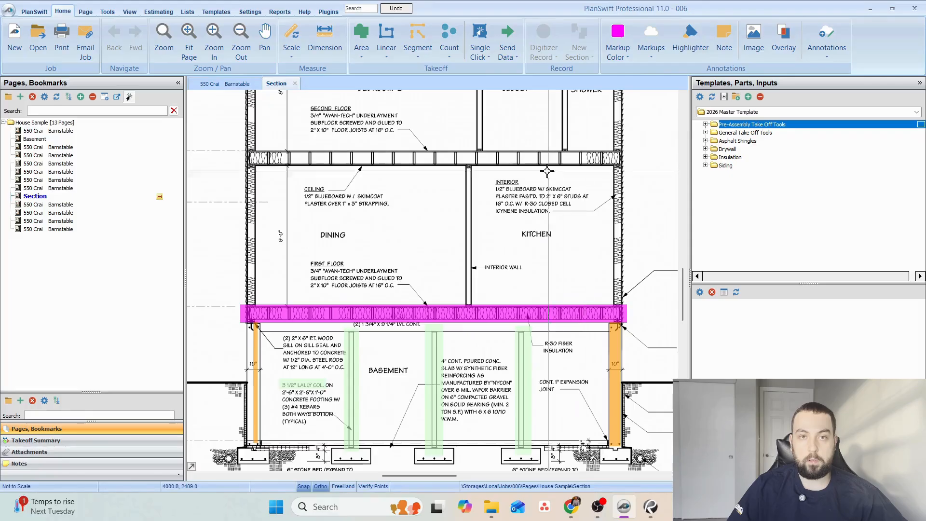
mouse_move(351, 181)
mouse_down()
mouse_move(448, 199)
mouse_move(610, 205)
mouse_up()
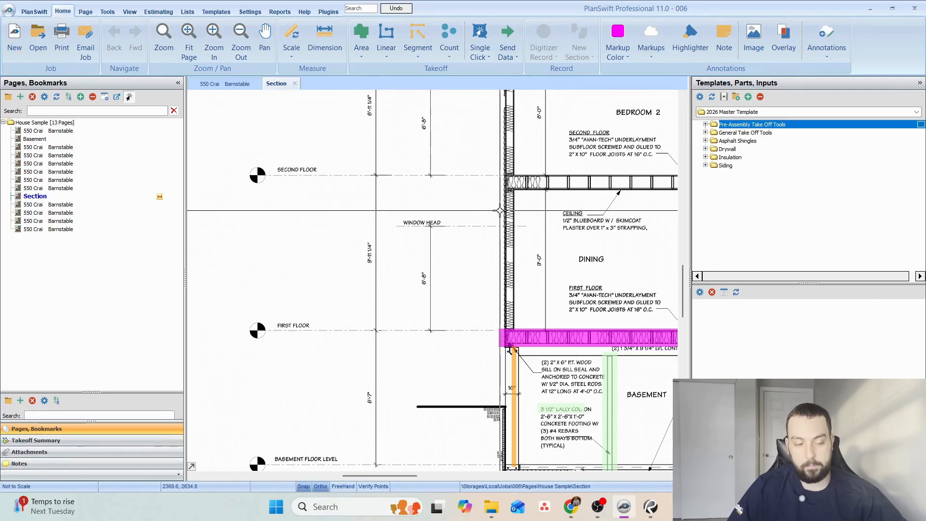
click(218, 85)
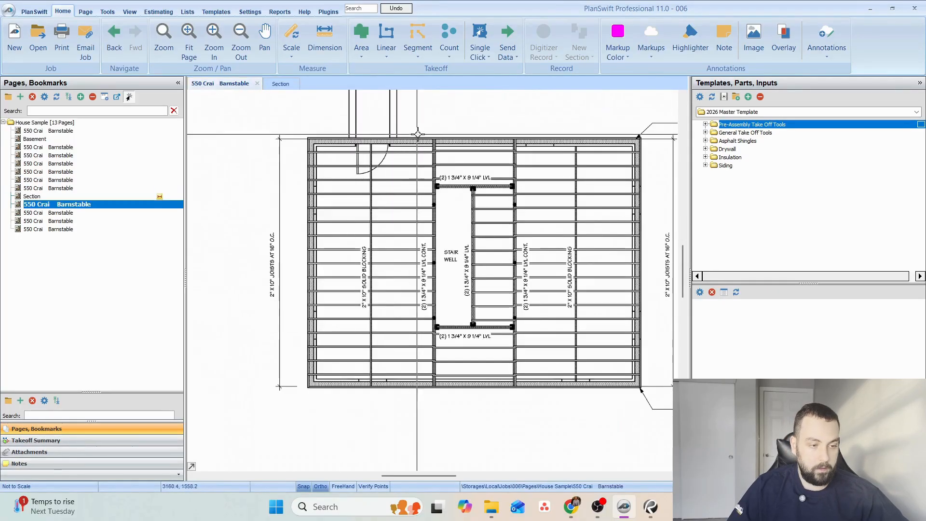
drag(488, 238, 451, 353)
scroll(432, 212, up, 2)
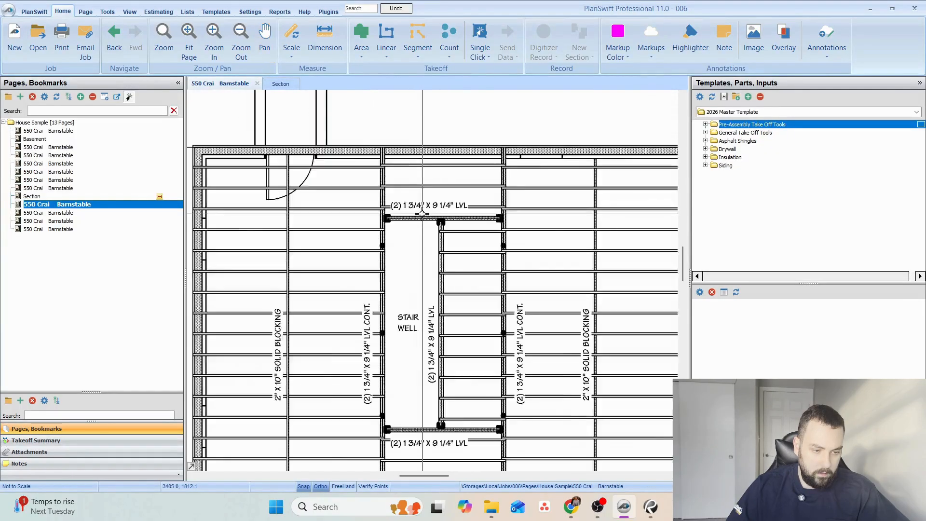
drag(547, 367, 509, 232)
scroll(487, 279, down, 3)
scroll(397, 404, up, 2)
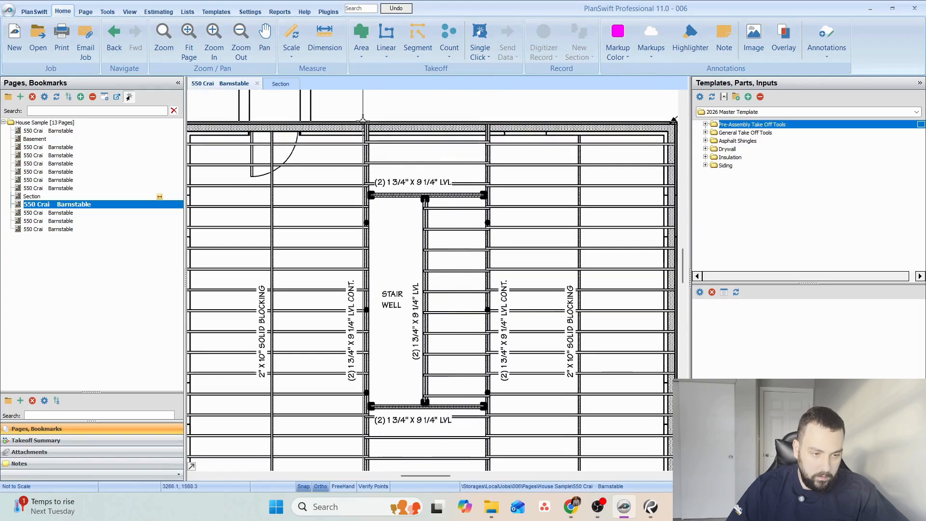
drag(397, 404, 398, 373)
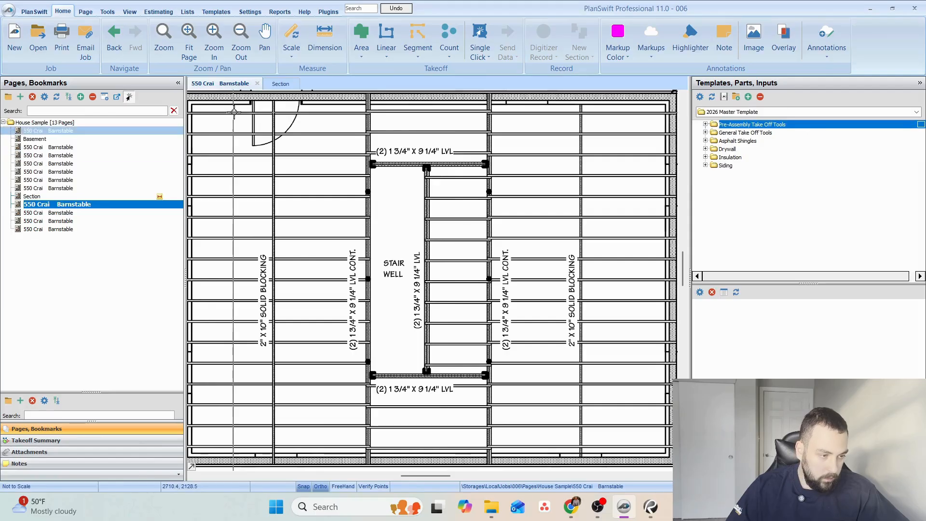
Compare the stair and beam locations on the first floor plan, the Basement plan and the highlighted cross section.
click(58, 147)
scroll(415, 278, up, 6)
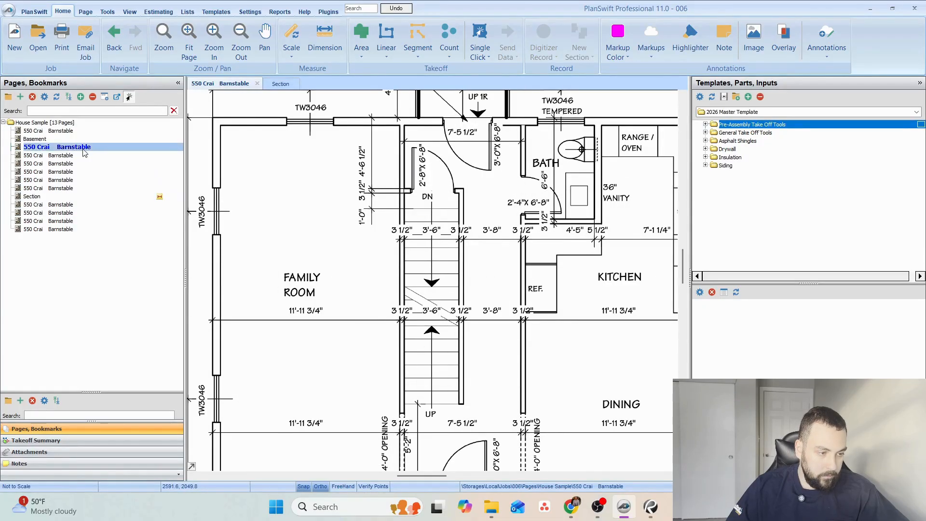
click(43, 139)
scroll(433, 226, up, 5)
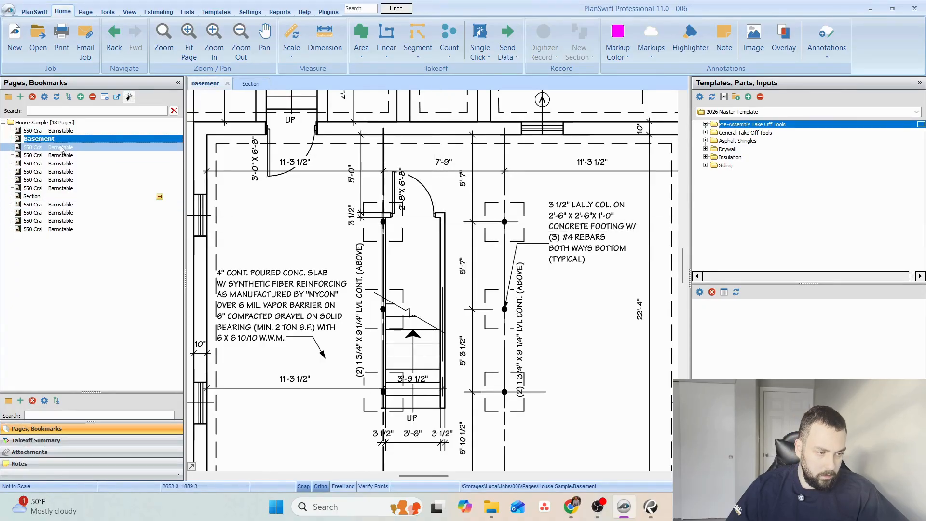
click(34, 196)
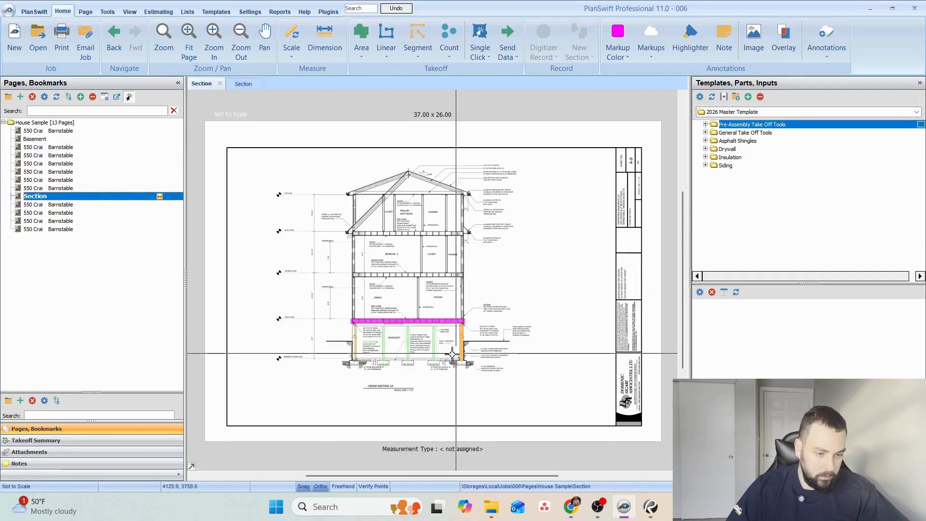
scroll(340, 333, up, 3)
drag(340, 332, 448, 353)
scroll(387, 295, up, 1)
drag(387, 296, 355, 263)
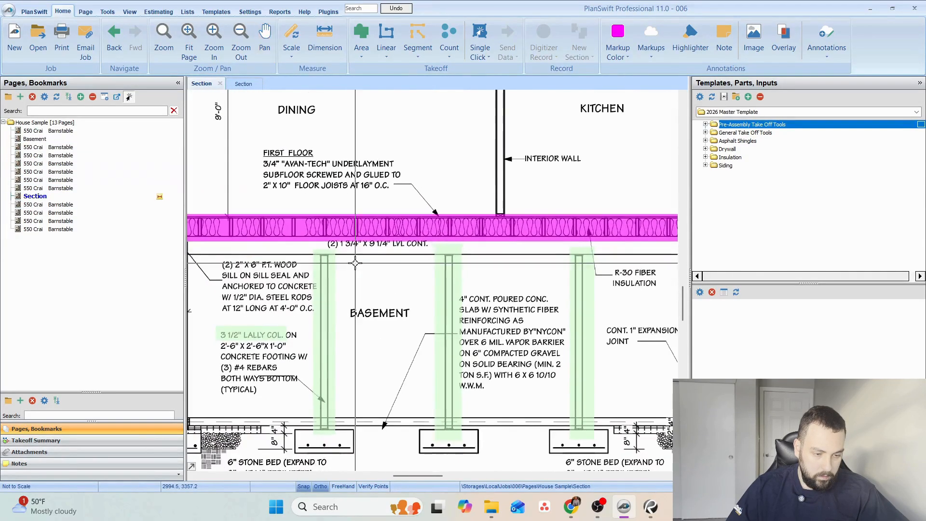
scroll(366, 291, down, 1)
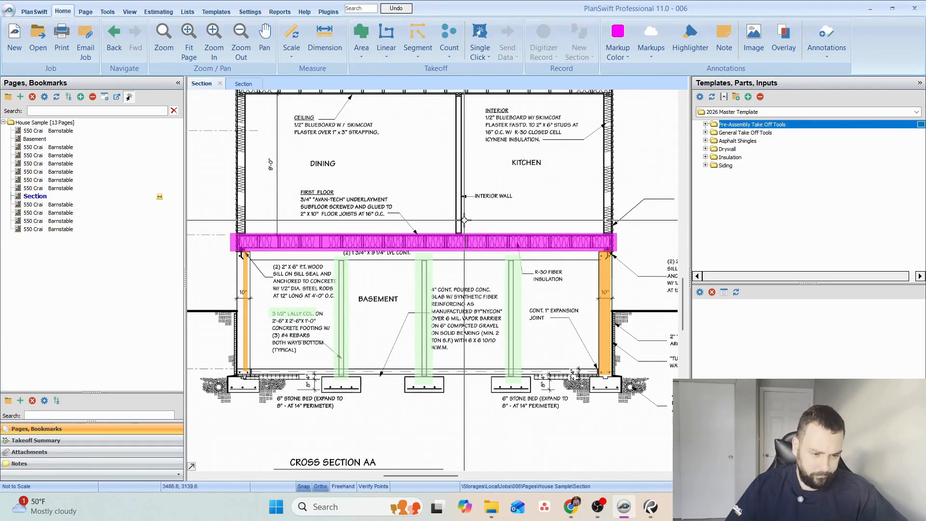
Open the Basement plan and expand the Pre-Assembly Take Off Tools folder with its Area + Budgets assembly.
click(39, 139)
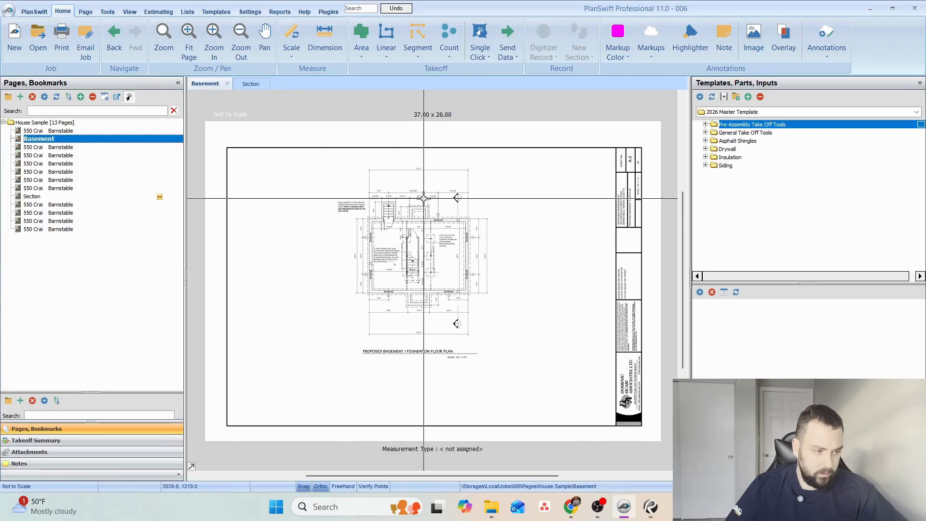
mouse_move(413, 257)
mouse_down()
mouse_move(440, 286)
mouse_move(437, 296)
mouse_up()
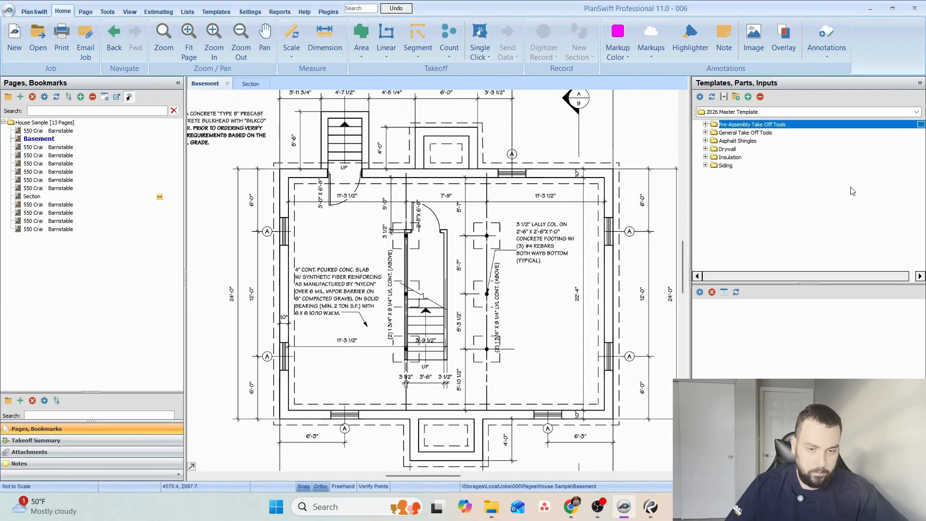
click(705, 125)
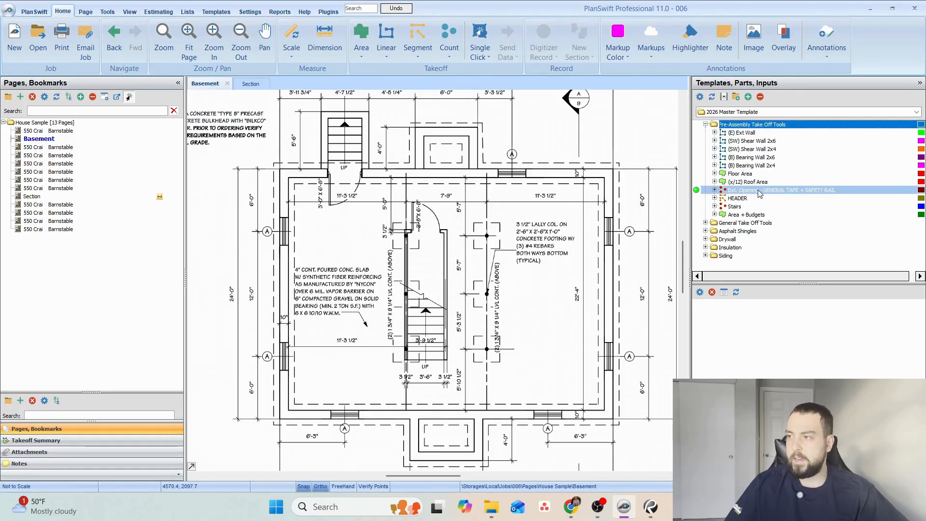
click(715, 215)
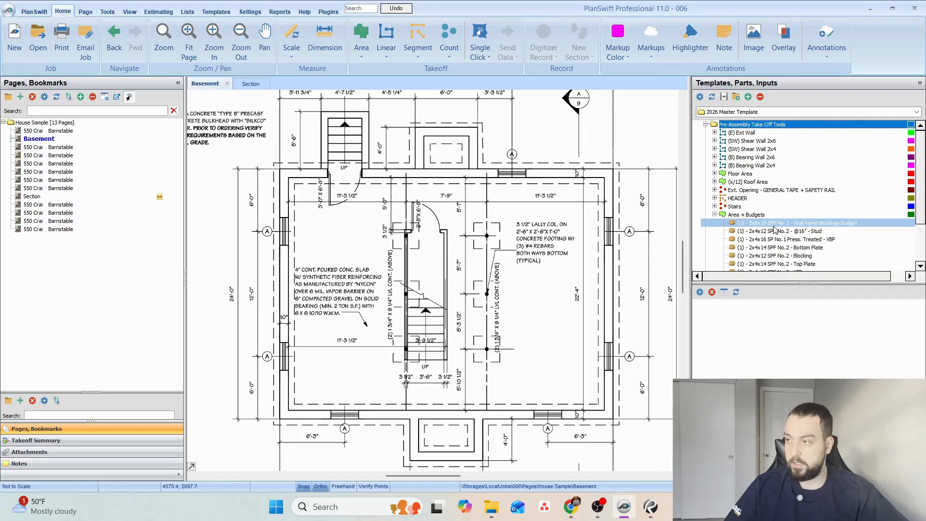
scroll(753, 212, down, 1)
Review the stud, plate, blocking and bracing parts contained in the Area + Budgets assembly.
click(731, 194)
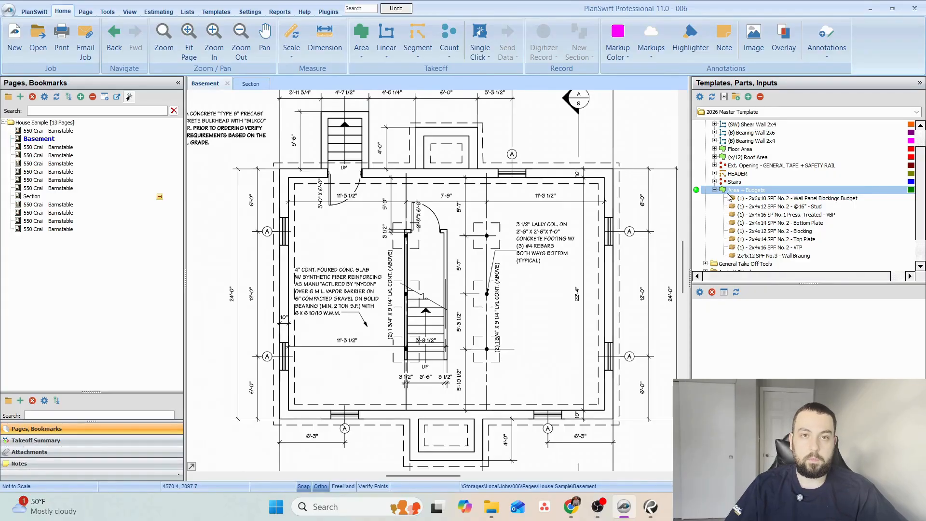
click(727, 198)
click(718, 192)
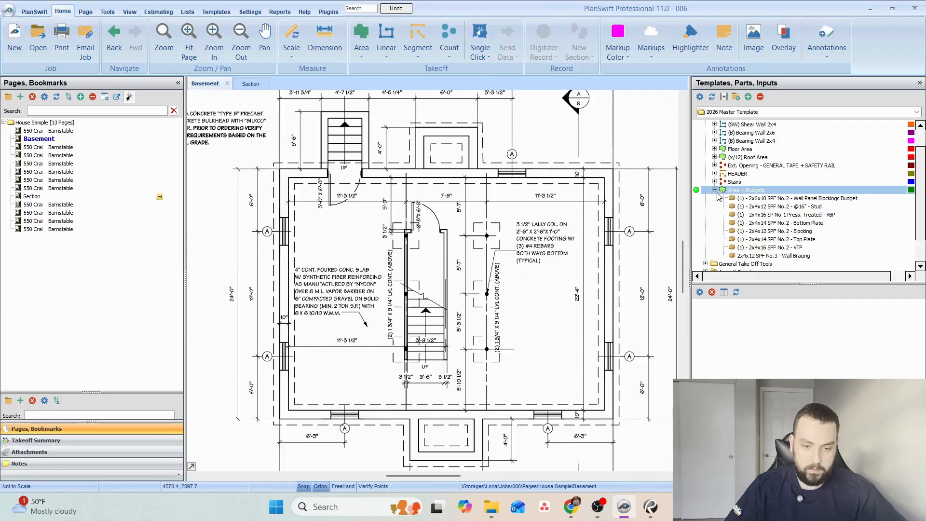
click(772, 231)
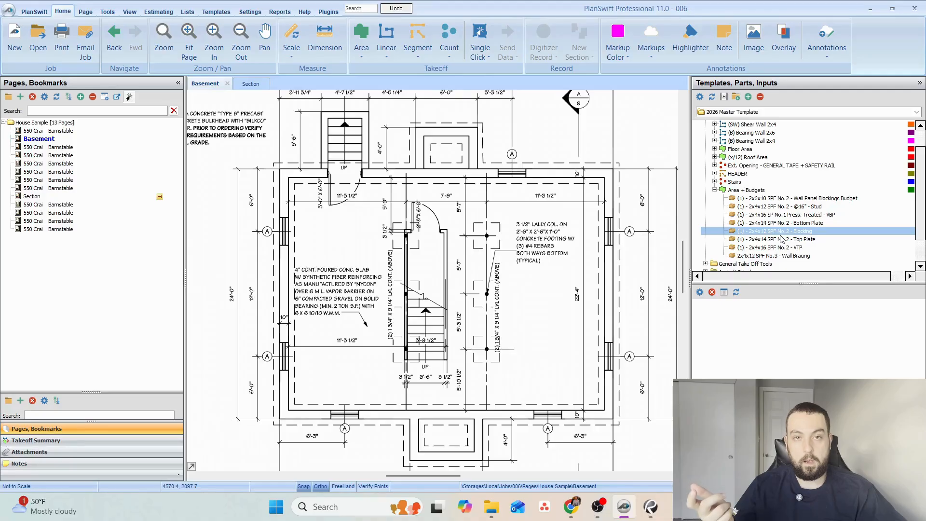
click(817, 207)
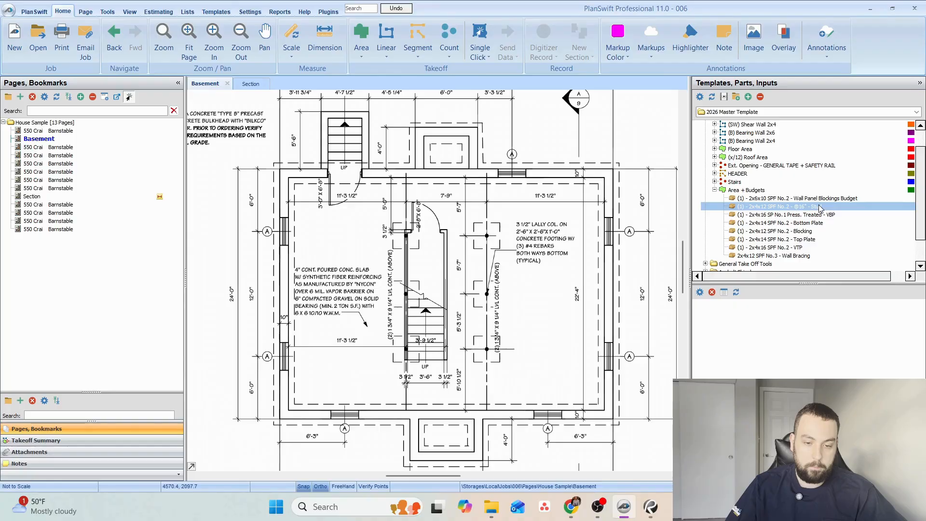
click(771, 231)
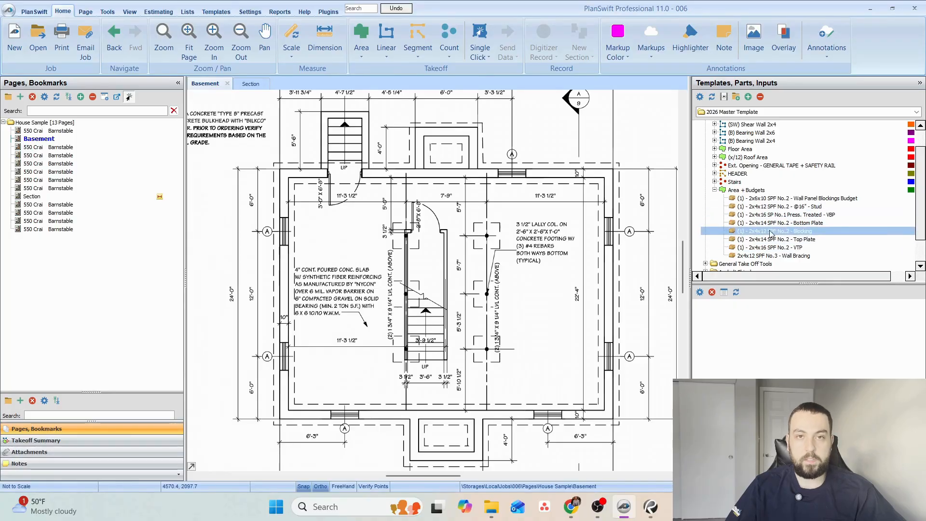
Inspect the Qty Formula in the advanced properties of the 2x4x12 SPF No.2 stud part and close the properties.
click(780, 207)
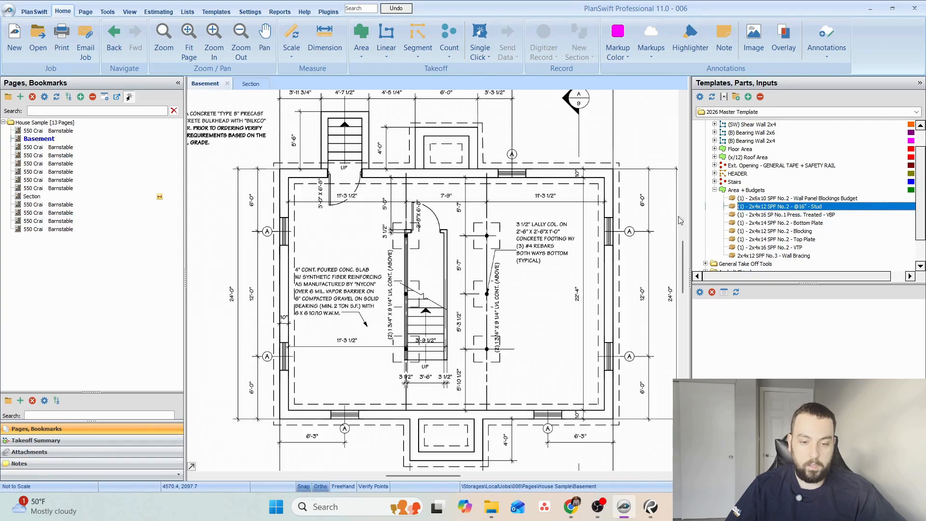
right_click(761, 211)
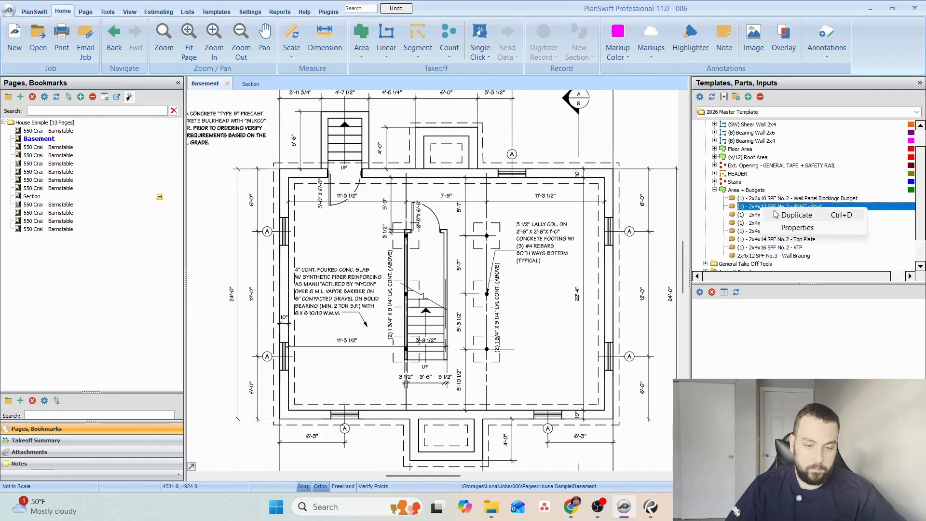
click(803, 230)
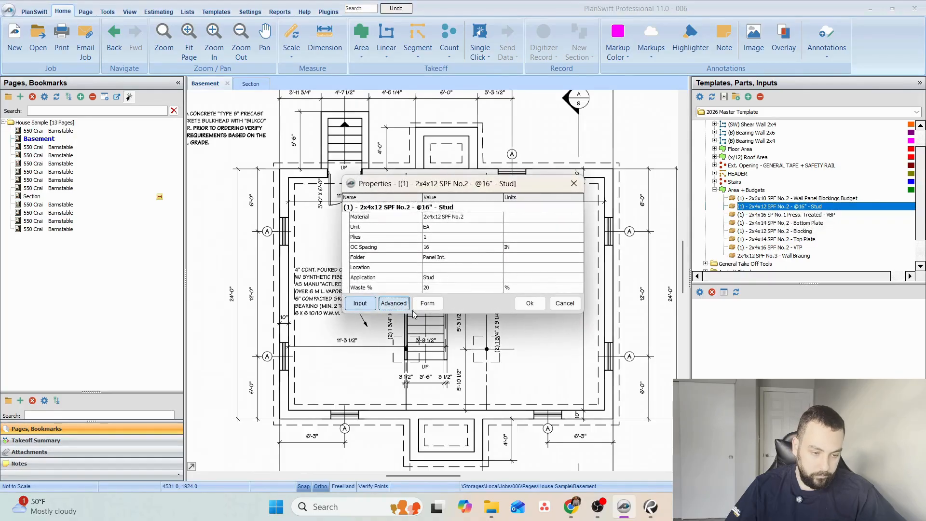
click(409, 308)
click(348, 269)
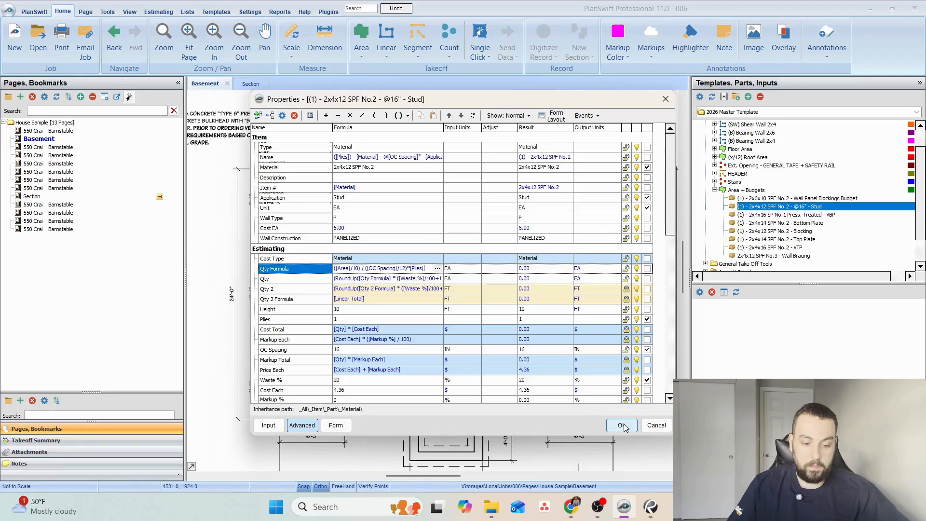
scroll(444, 304, down, 1)
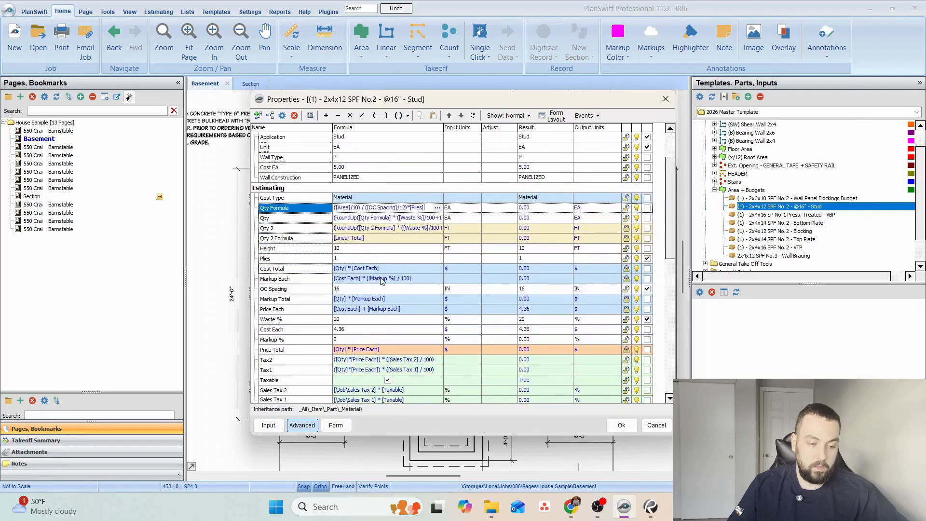
scroll(444, 304, up, 1)
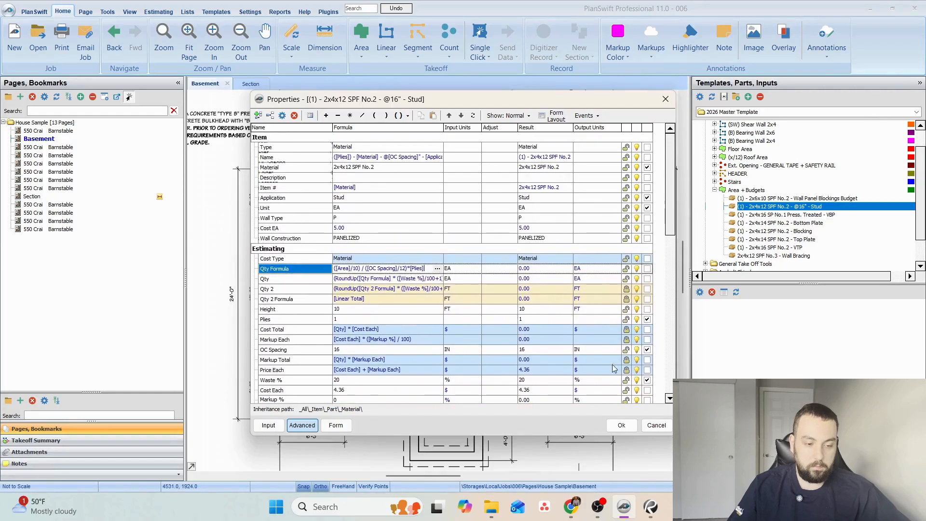
click(621, 426)
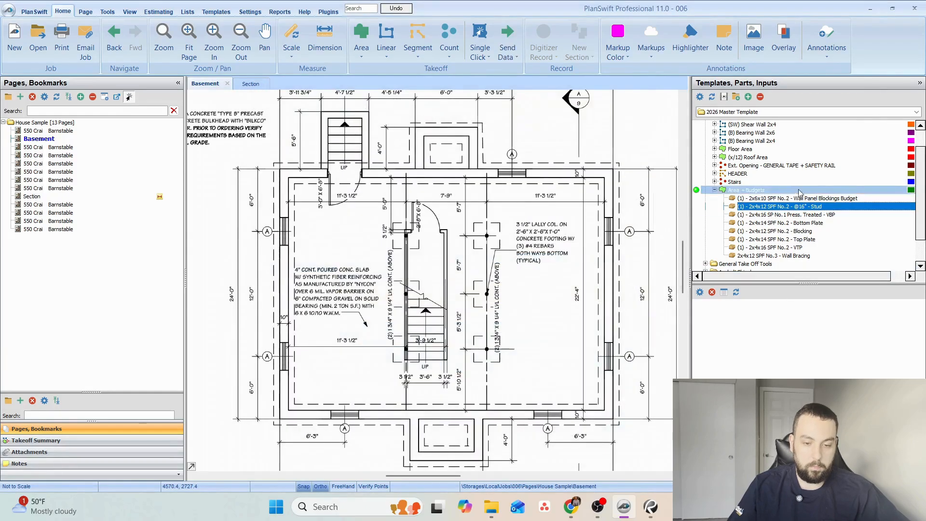
Find the scale note beneath the foundation plan title and set the Basement page scale to 1/4" = 1' 0".
click(696, 183)
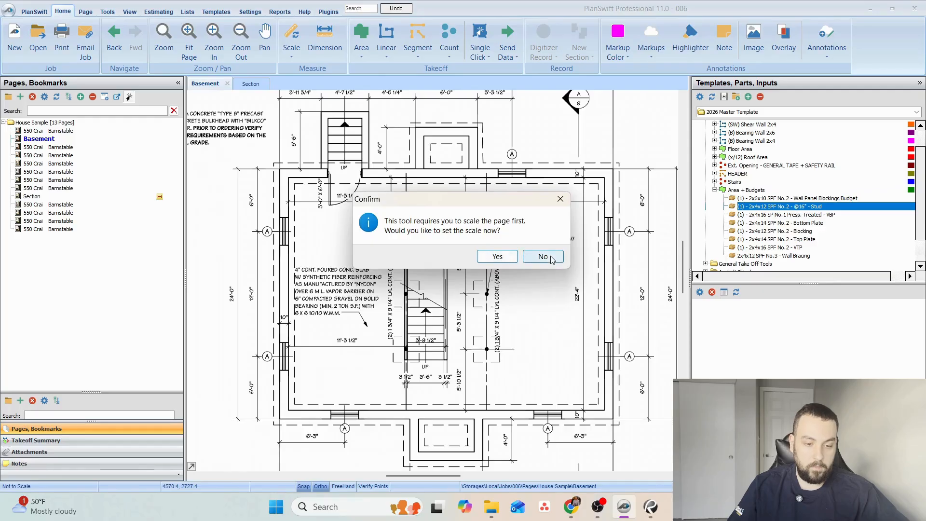
click(552, 260)
drag(534, 386, 530, 236)
drag(433, 341, 341, 211)
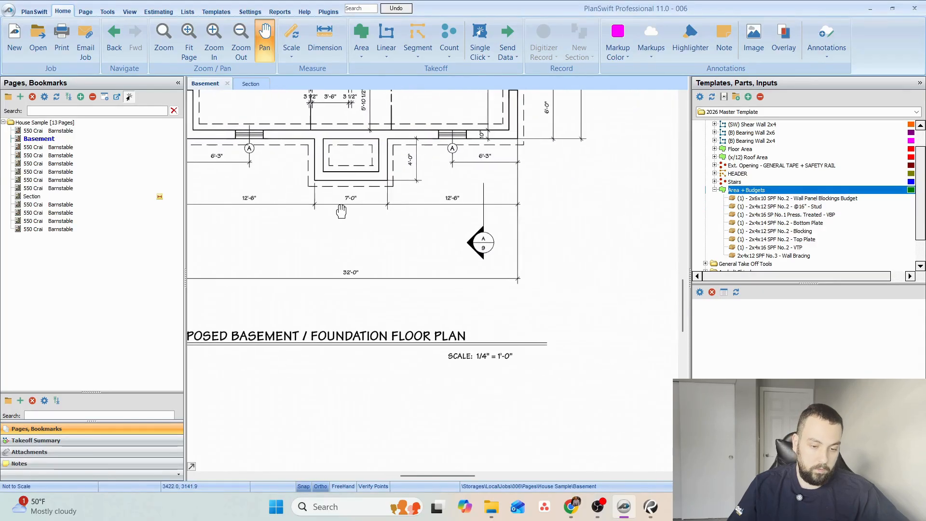
scroll(500, 377, up, 3)
drag(484, 327, 490, 374)
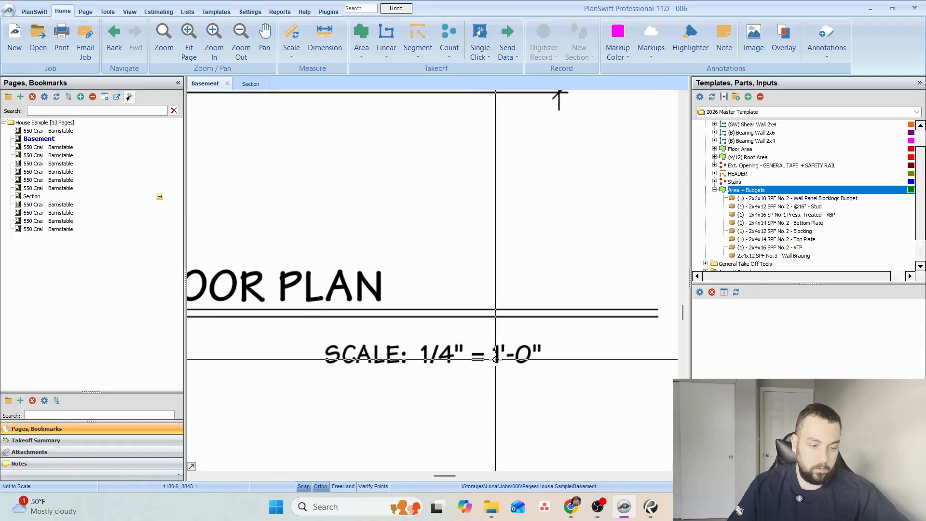
click(288, 56)
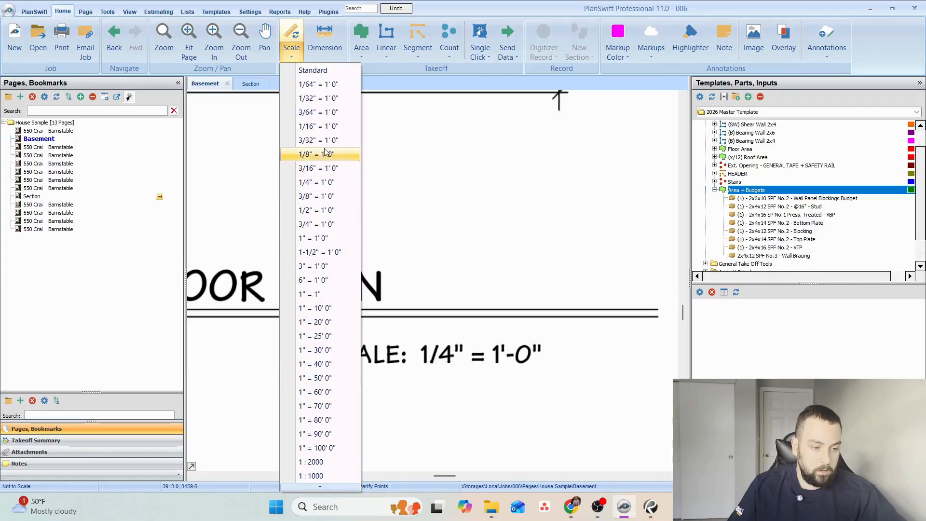
click(316, 182)
click(485, 304)
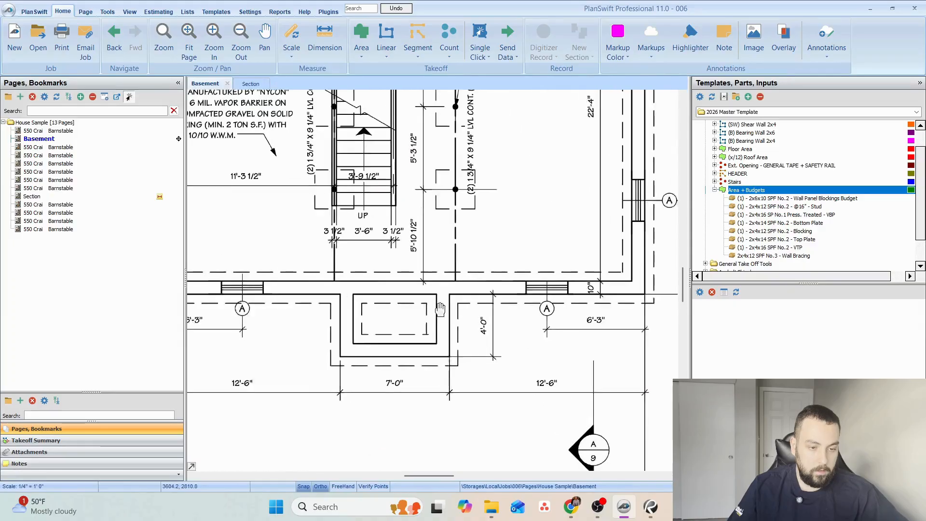
Check the scale by dimensioning the 7'-0" width of the projection along the lower foundation wall.
click(543, 38)
scroll(487, 263, up, 3)
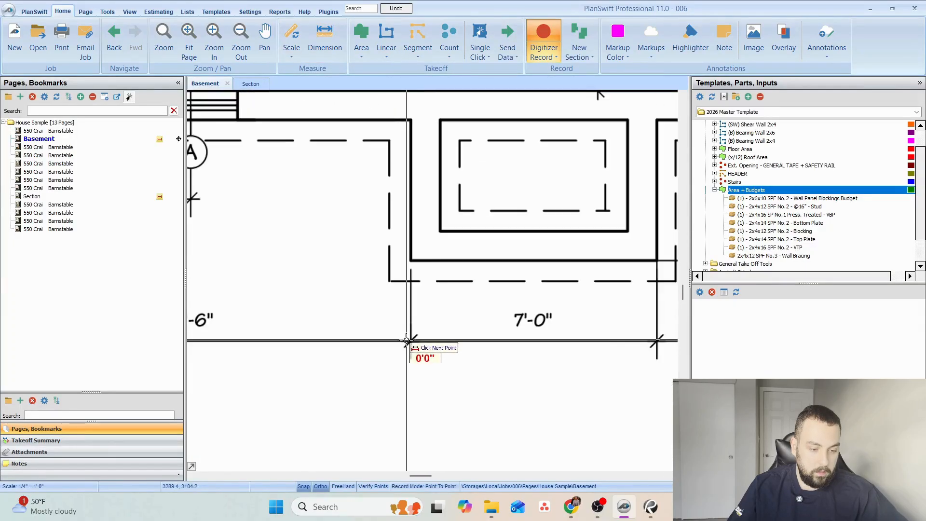
click(412, 341)
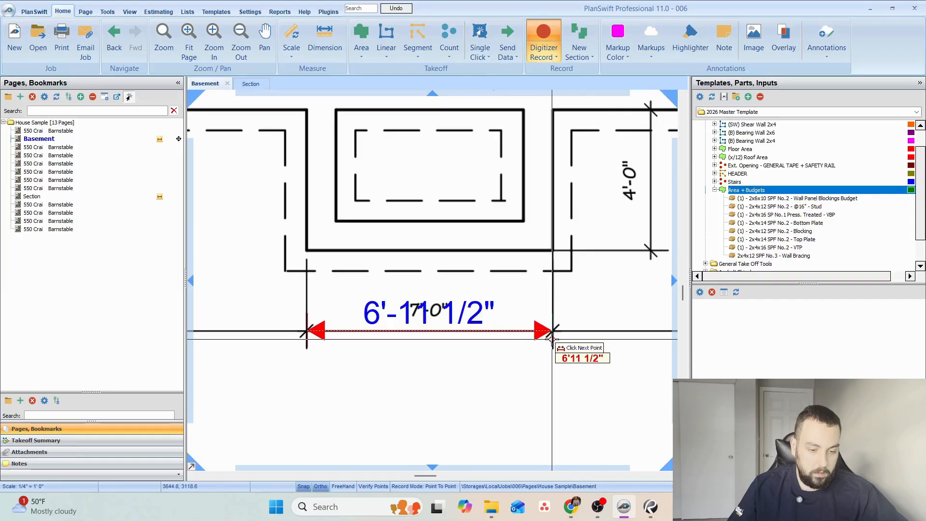
click(553, 339)
scroll(565, 237, down, 2)
Check the vertical scale by dimensioning the 6'-0" span beside the lower right corner of the foundation.
drag(600, 196, 323, 361)
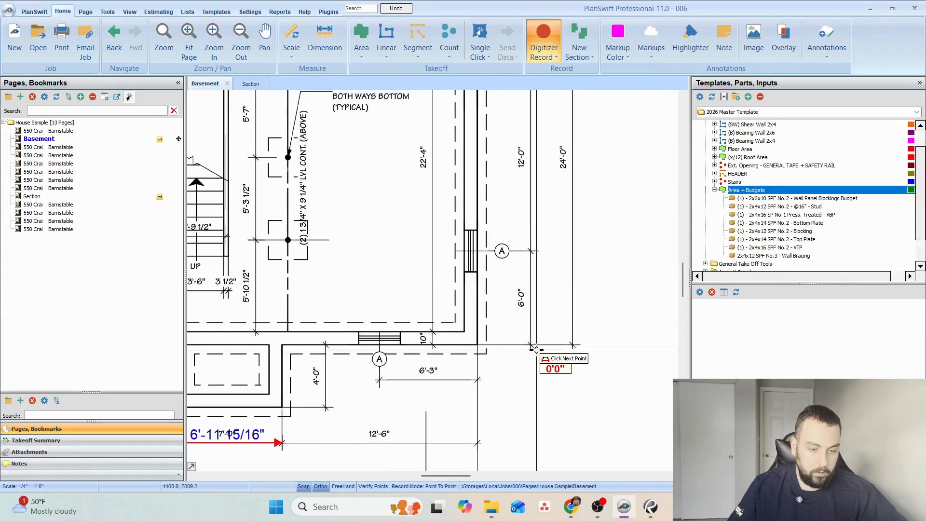
scroll(537, 349, up, 3)
click(523, 340)
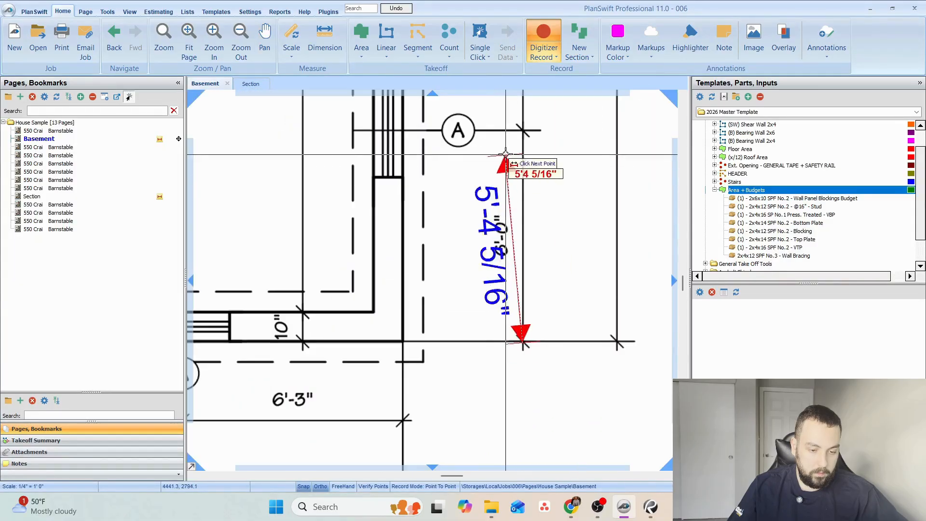
click(525, 129)
scroll(524, 129, down, 3)
drag(406, 195, 437, 298)
Start a takeoff with the Area + Budgets assembly and set its location to Basement.
double_click(747, 190)
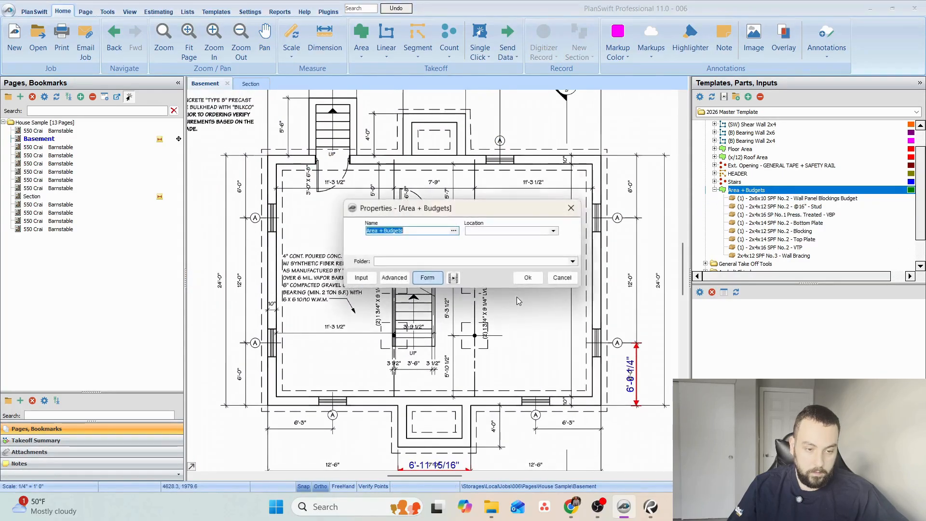
click(545, 231)
click(531, 240)
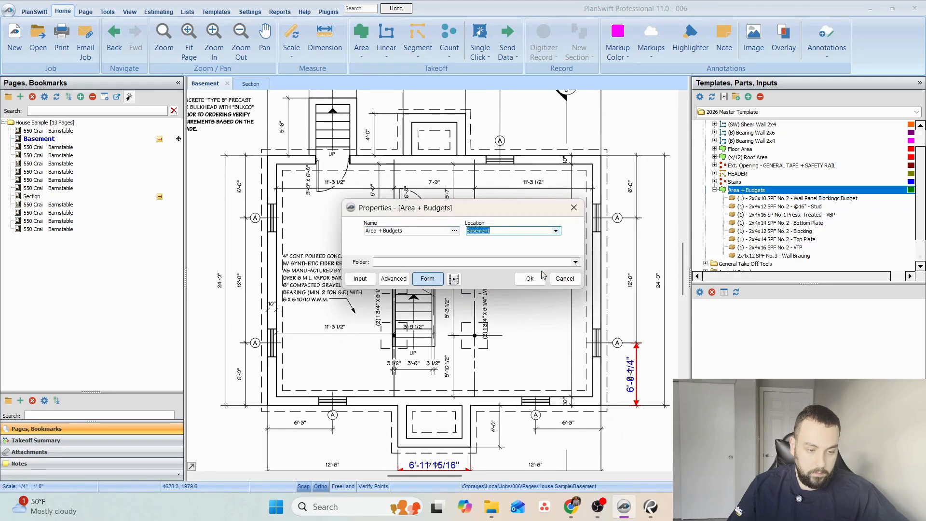
click(529, 279)
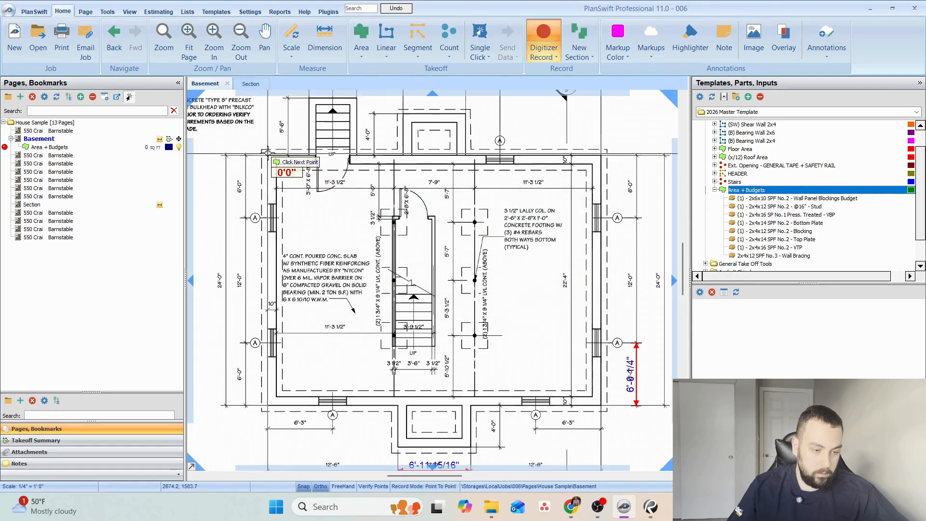
Trace a rectangular area of about 50.8 sq ft around the outside of the basement stair walls.
click(266, 151)
scroll(397, 207, up, 3)
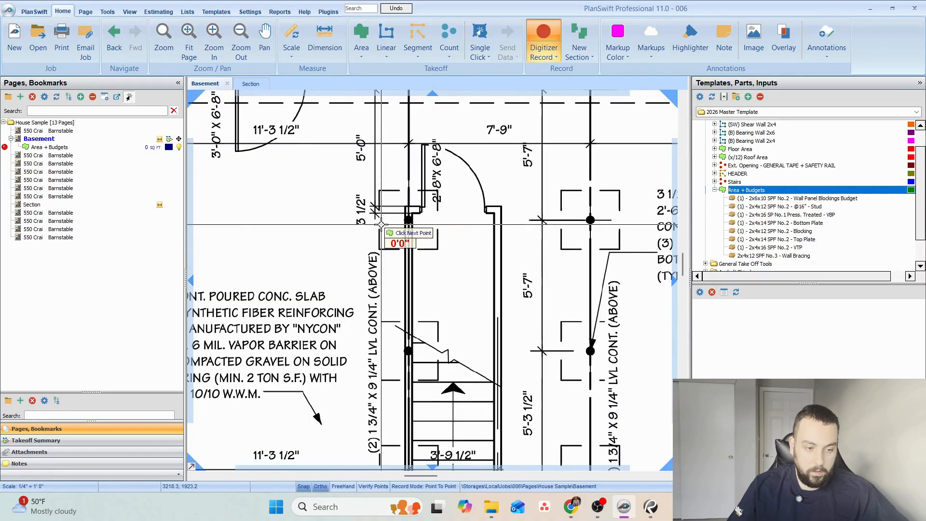
click(500, 207)
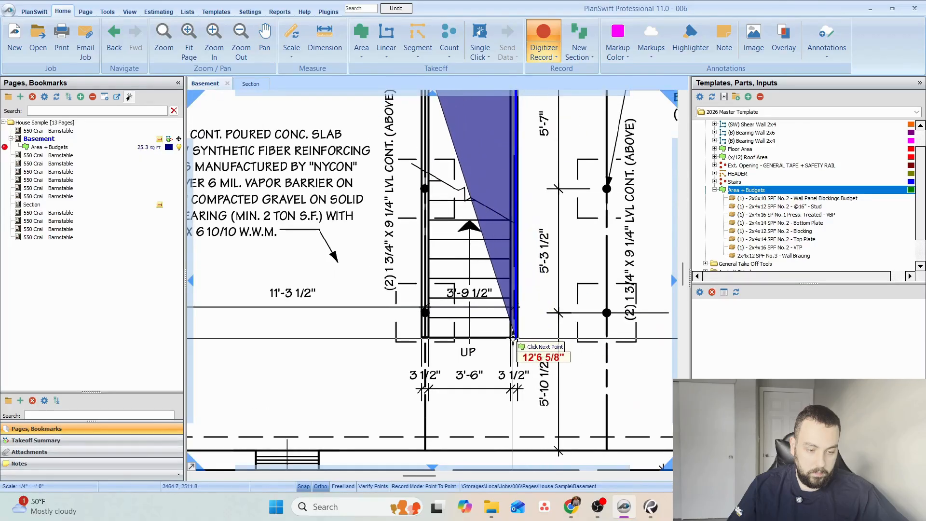
click(517, 337)
click(421, 337)
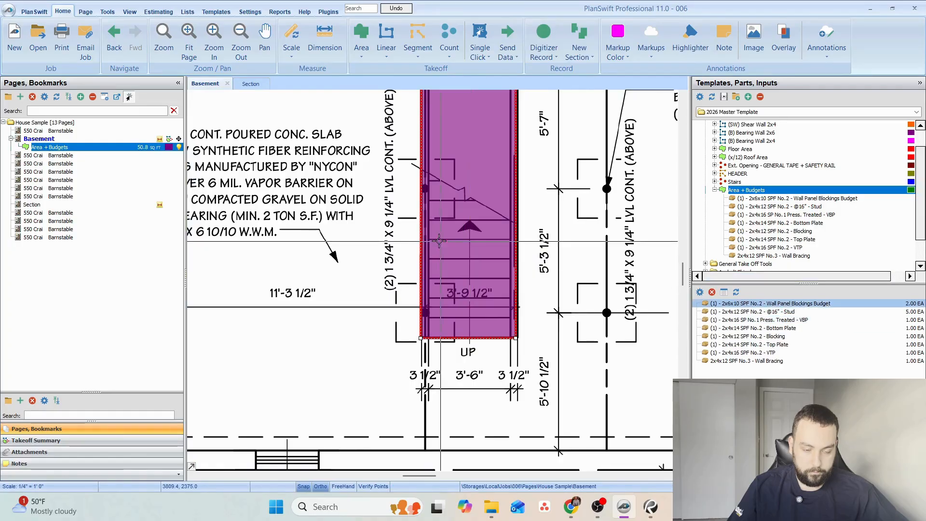
scroll(497, 235, down, 3)
scroll(497, 235, down, 1)
scroll(439, 249, up, 3)
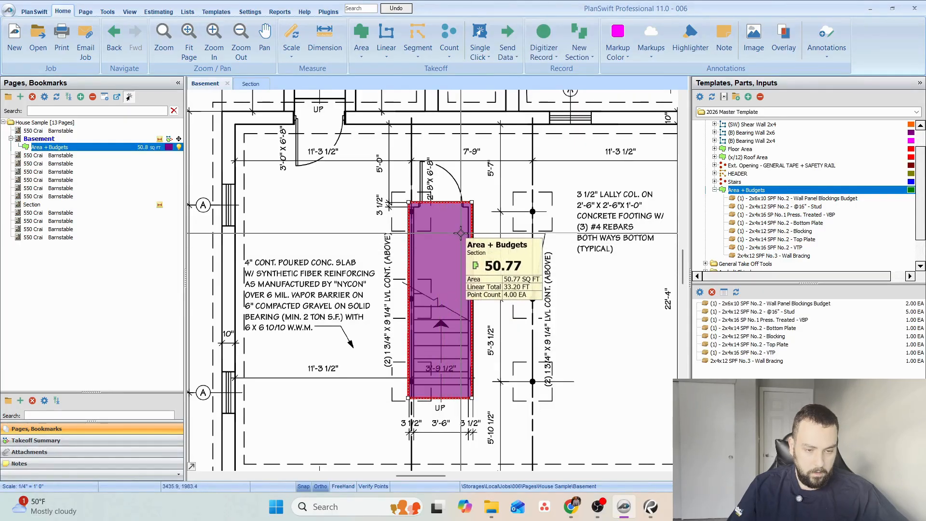
Move the two upper corners of the stair area outward beyond the stair walls.
drag(517, 211, 513, 220)
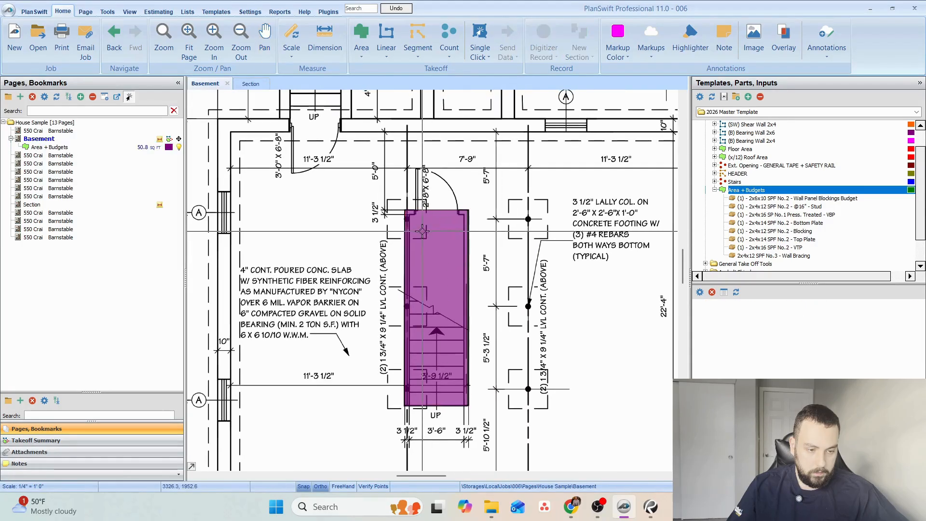
click(407, 214)
scroll(405, 202, up, 2)
drag(407, 215, 381, 200)
drag(501, 215, 523, 200)
Move the two lower corners of the stair area outward to form a wider rectangle of about 82.2 sq ft, and deselect it.
drag(478, 426, 461, 248)
click(408, 313)
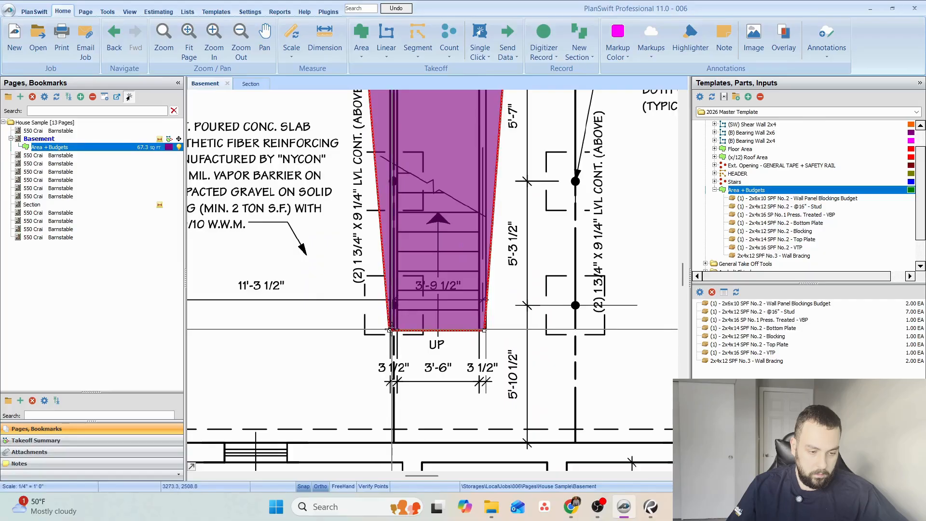
drag(390, 330, 364, 335)
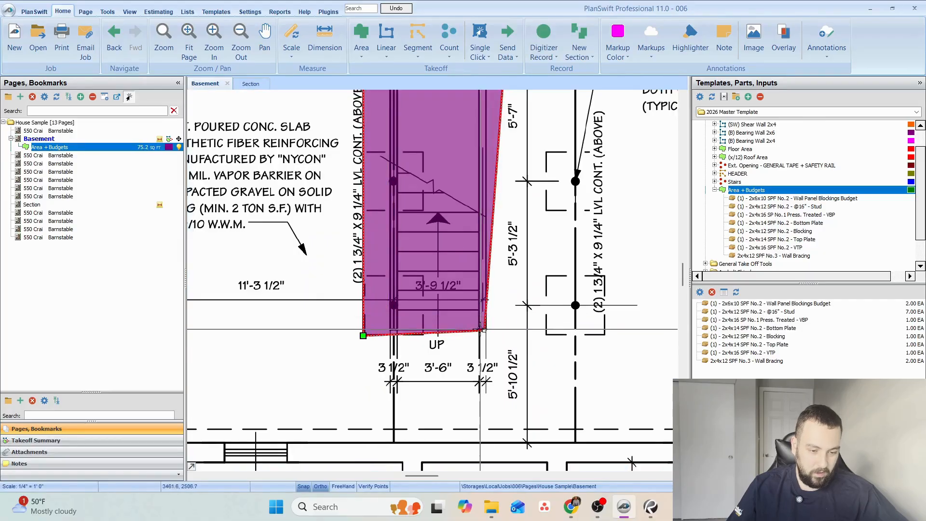
click(484, 331)
drag(484, 330, 506, 334)
drag(437, 211, 458, 279)
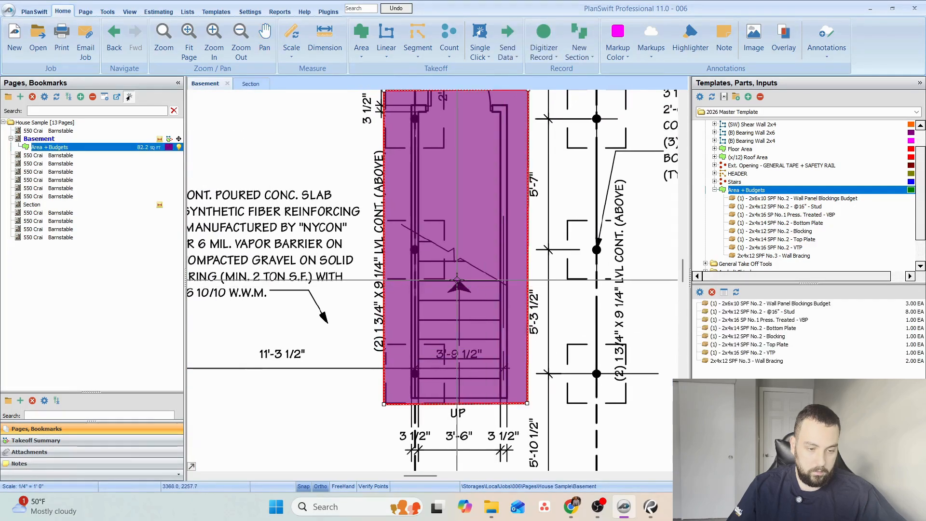
scroll(457, 279, down, 2)
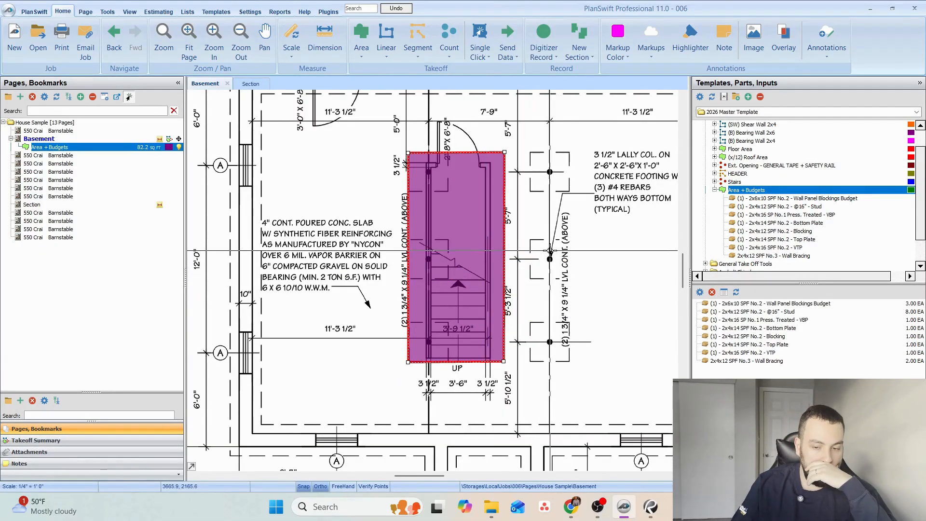
drag(563, 235, 557, 275)
key(Escape)
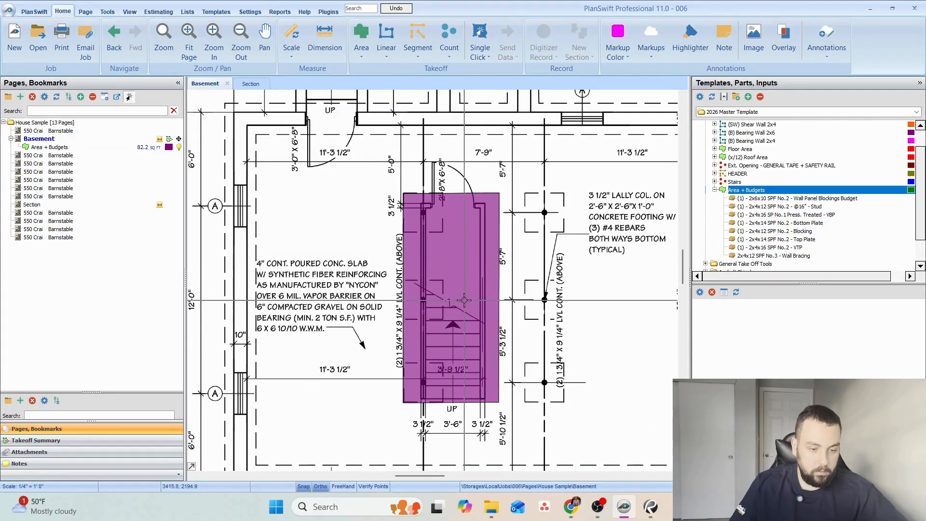
Examine the lally column note on the Basement plan, browse Google Images for lally columns in Chrome, and return to PlanSwift.
click(715, 190)
scroll(467, 233, up, 4)
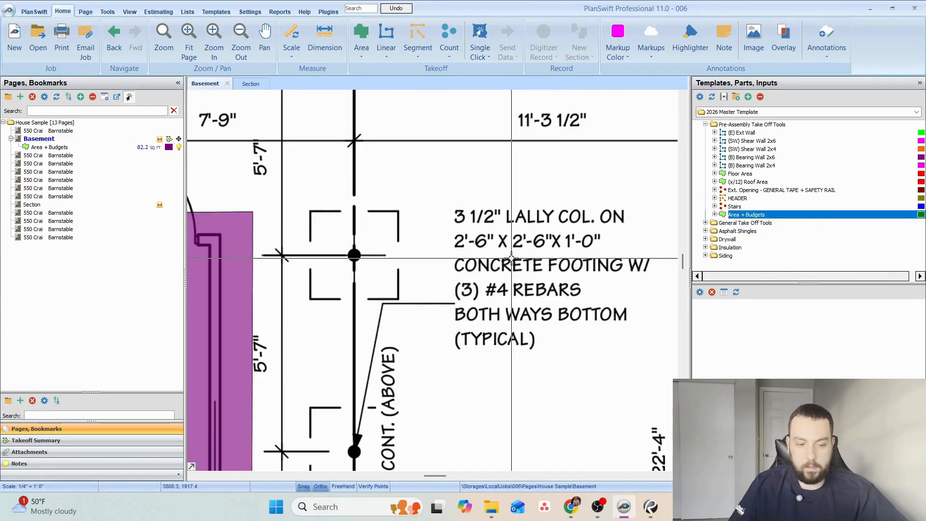
key(alt+Tab)
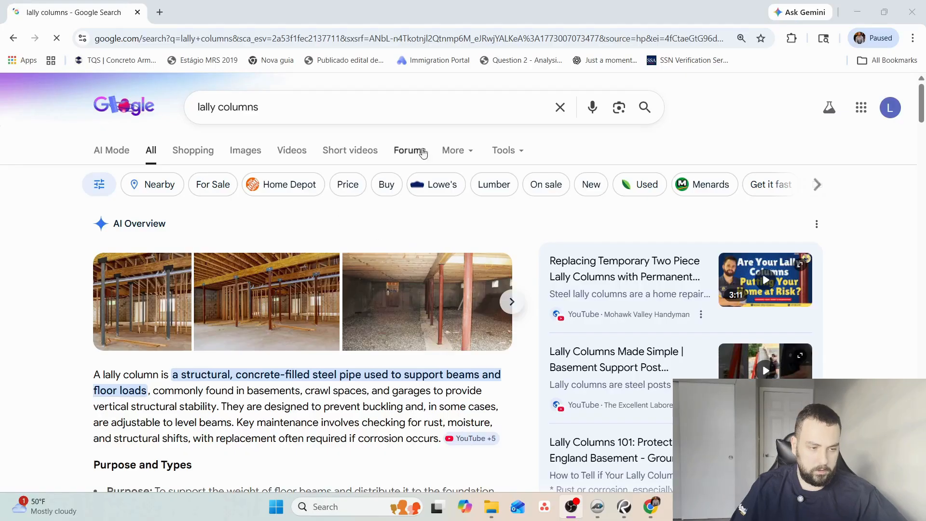
click(248, 149)
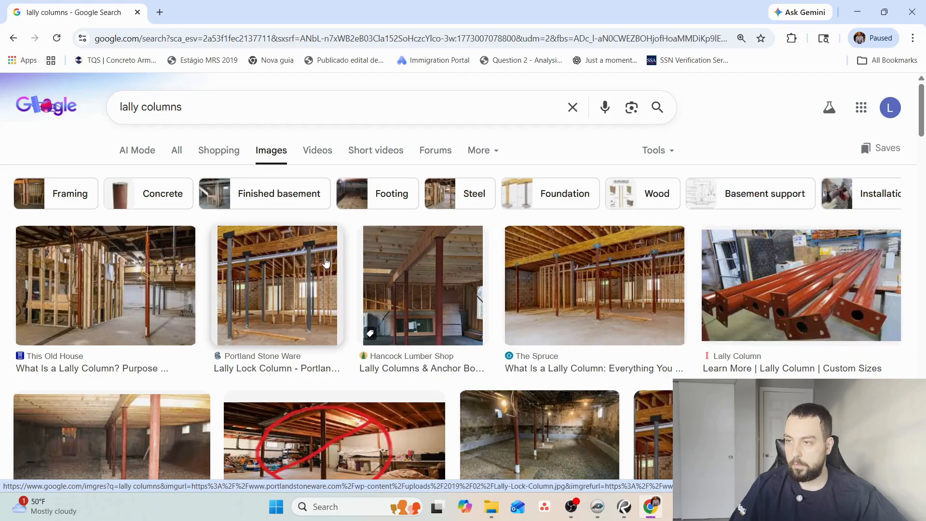
scroll(224, 343, down, 5)
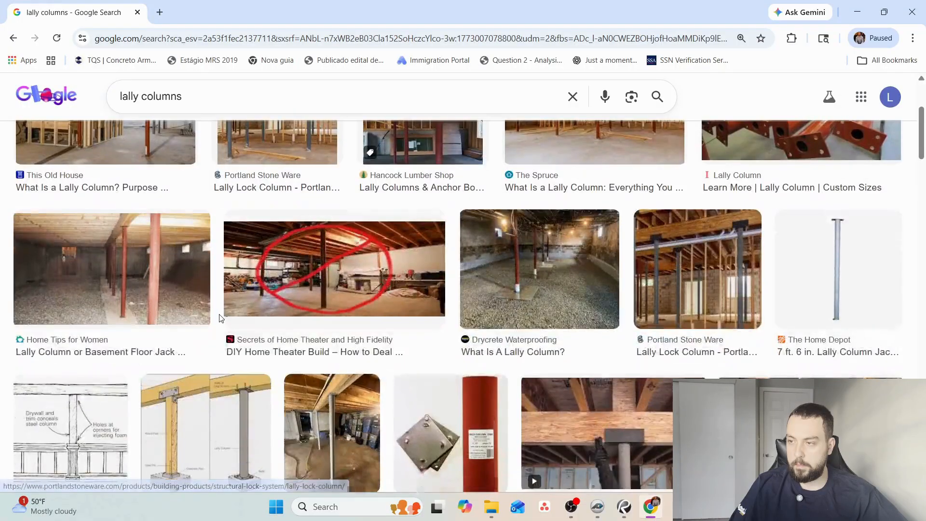
scroll(225, 343, down, 2)
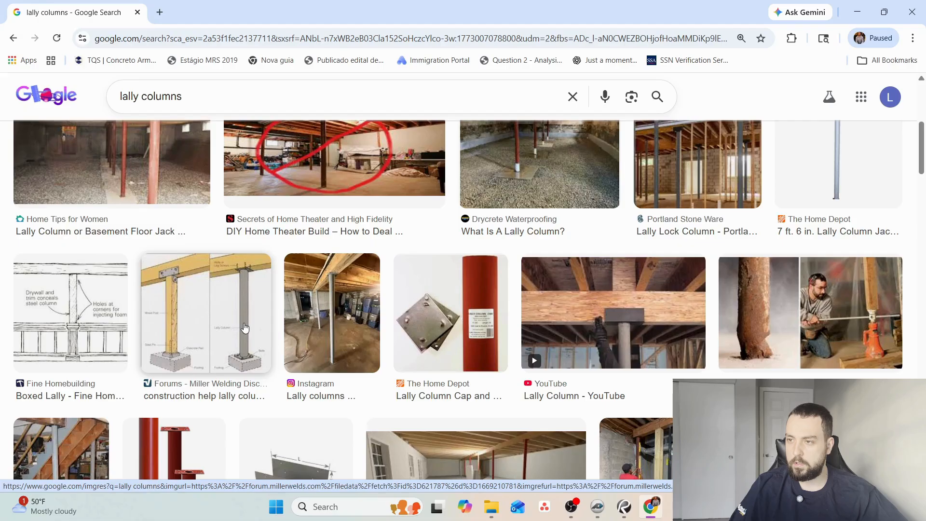
scroll(245, 327, down, 8)
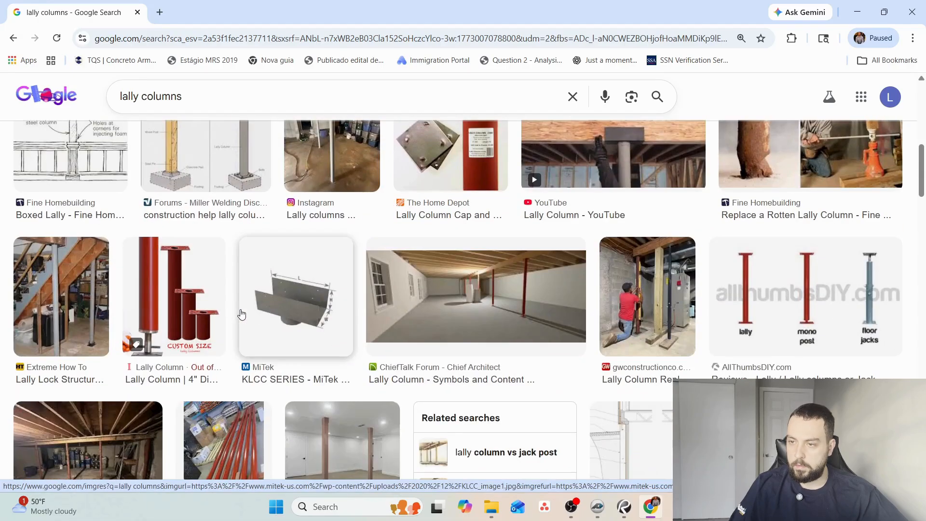
scroll(242, 314, up, 10)
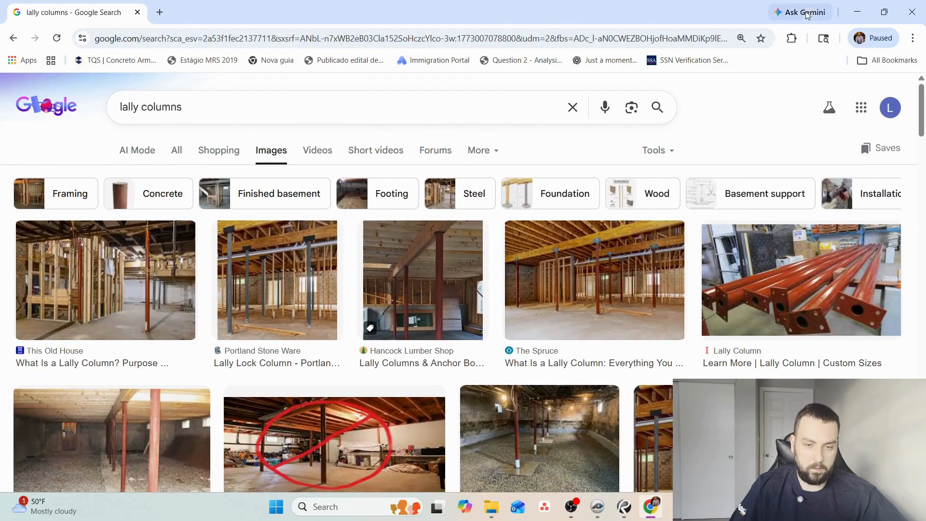
click(857, 11)
click(617, 516)
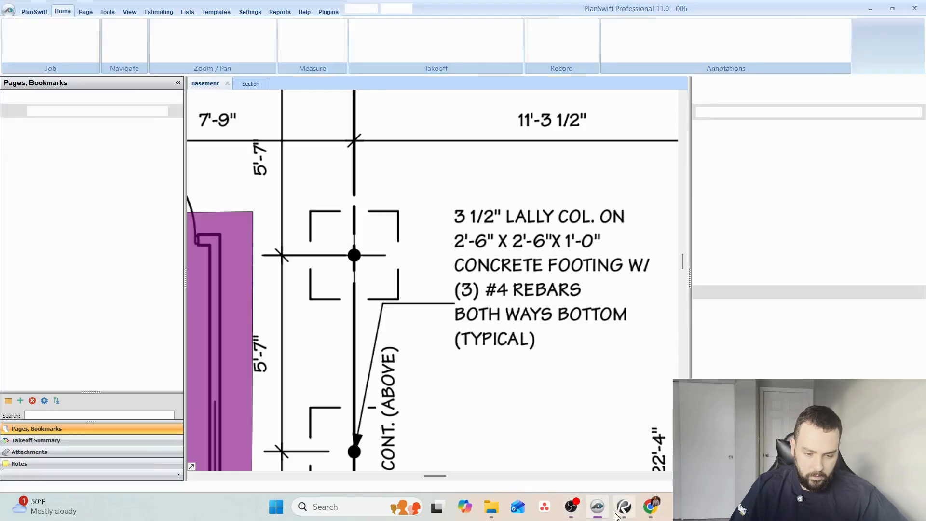
Collapse the whole 2026 Master Template tree and expand the General Take Off Tools folder.
drag(523, 213, 504, 257)
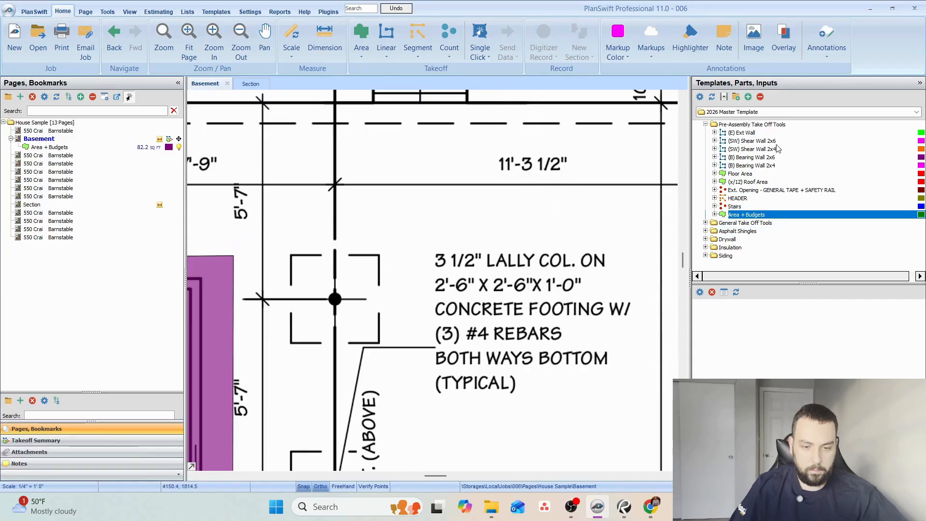
click(760, 97)
click(706, 133)
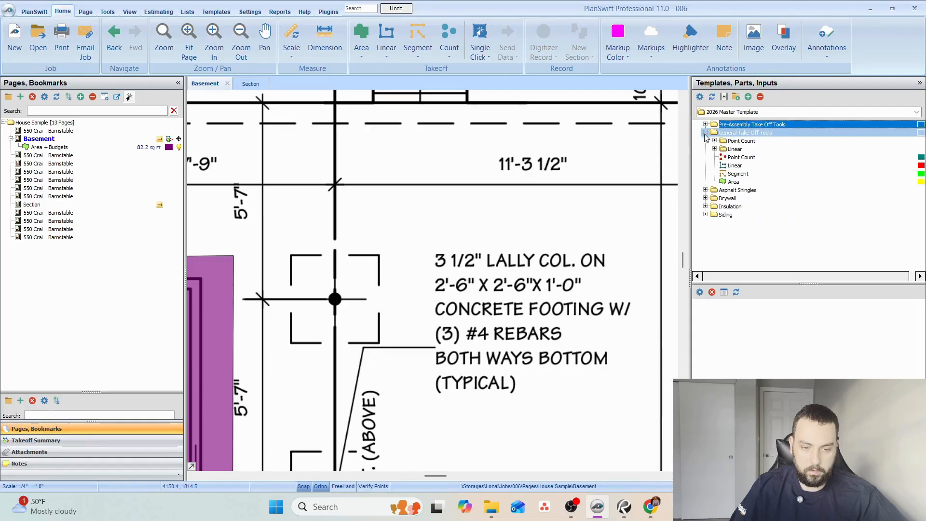
Start a Point Count takeoff named Lally Column with the Diamond shape, set its location, and bring the columns beside the footing note into view.
double_click(702, 157)
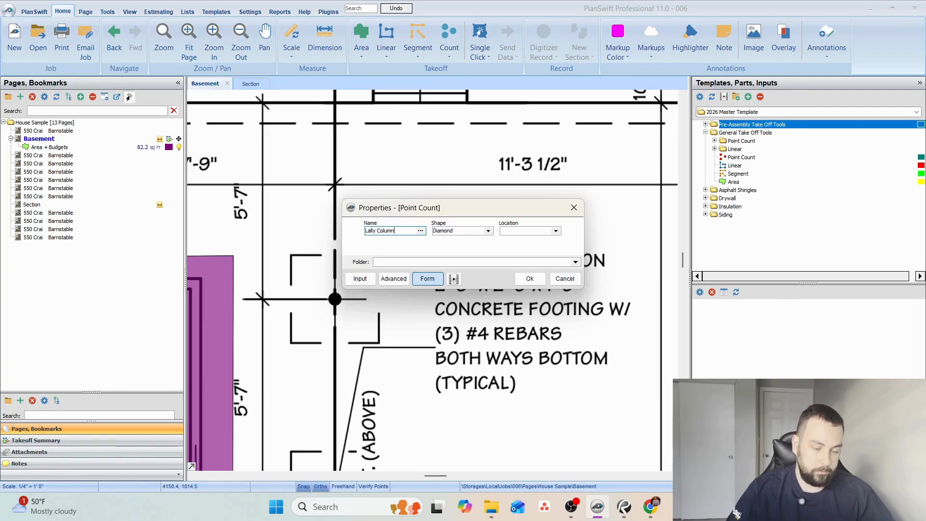
click(556, 231)
click(521, 243)
click(529, 278)
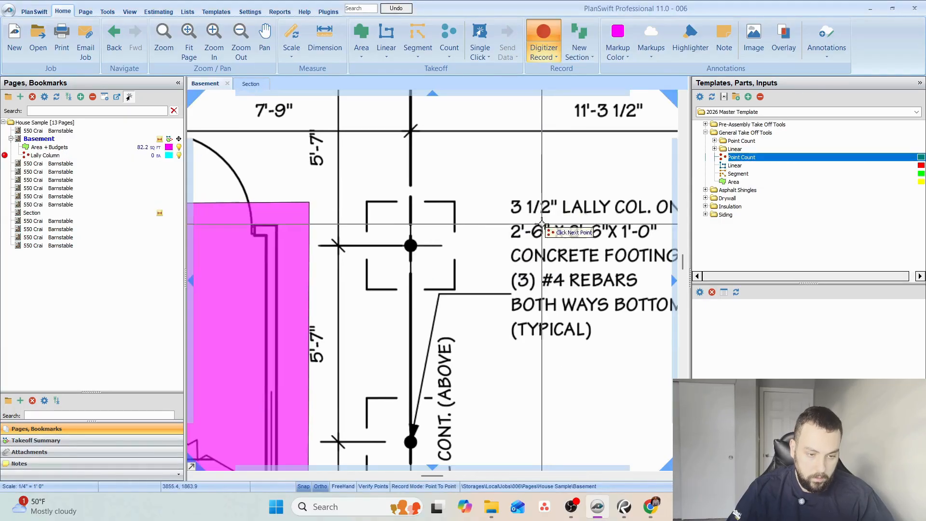
drag(542, 224, 434, 224)
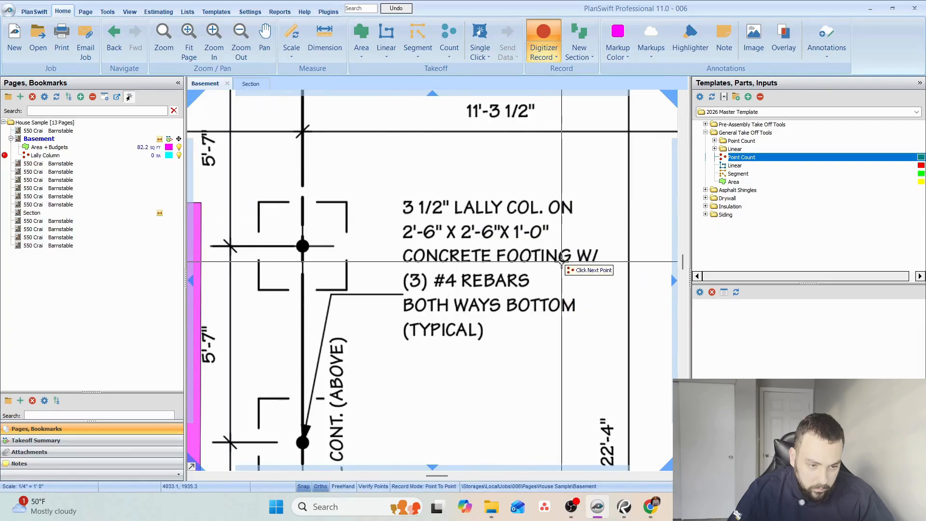
Place Lally Column points on the three columns beside the footing note and the three along the stair, and end the count.
click(303, 246)
drag(342, 444, 394, 289)
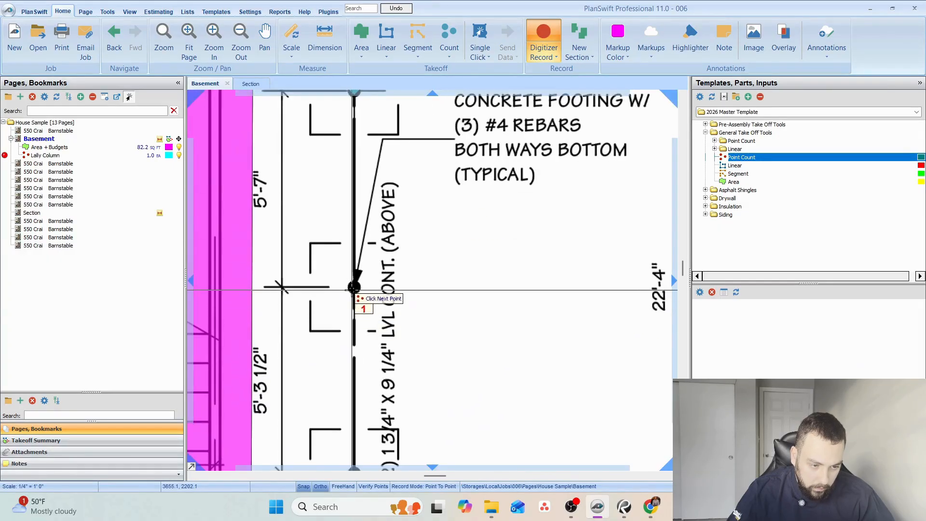
click(353, 289)
drag(378, 378, 426, 288)
click(401, 383)
scroll(402, 382, down, 3)
drag(412, 362, 544, 353)
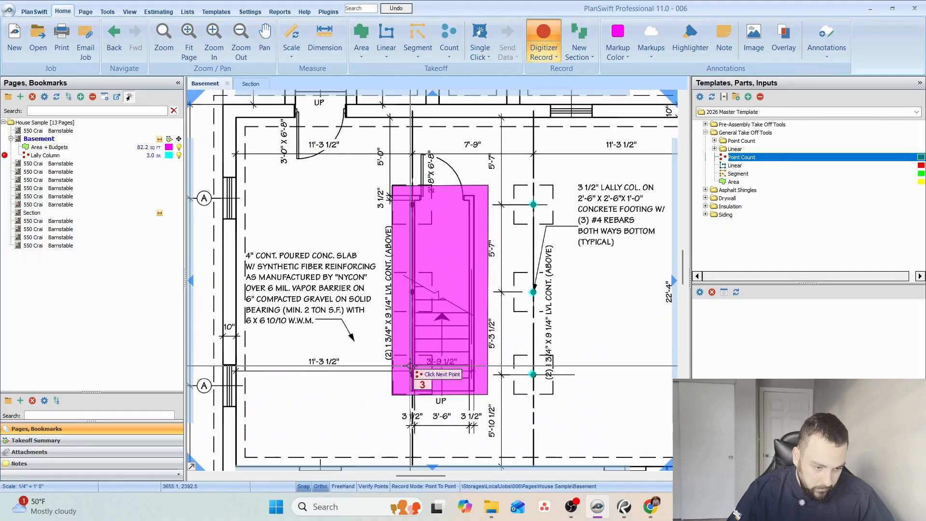
click(411, 375)
click(415, 297)
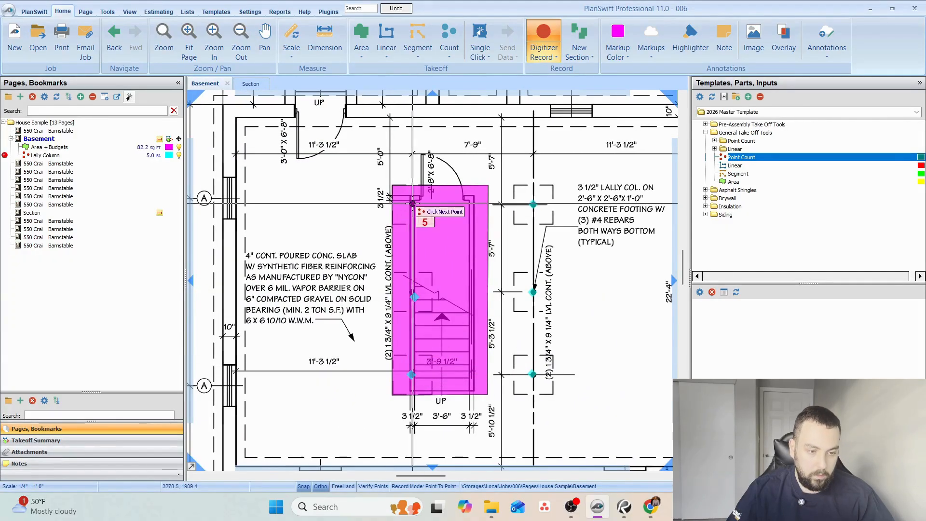
click(412, 203)
key(Escape)
Add the 6x6x12 Press. Treated part from the template's Point Count folder to the Lally Column takeoff.
click(533, 204)
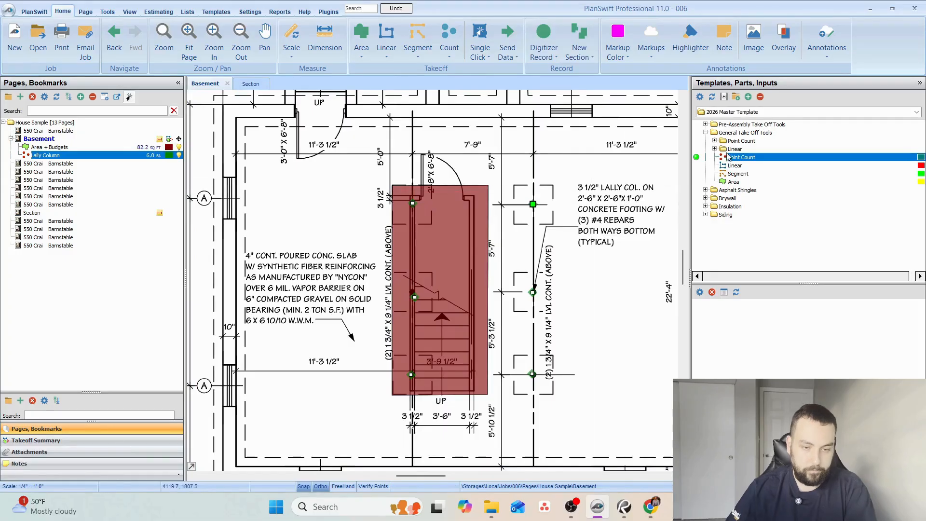
double_click(753, 141)
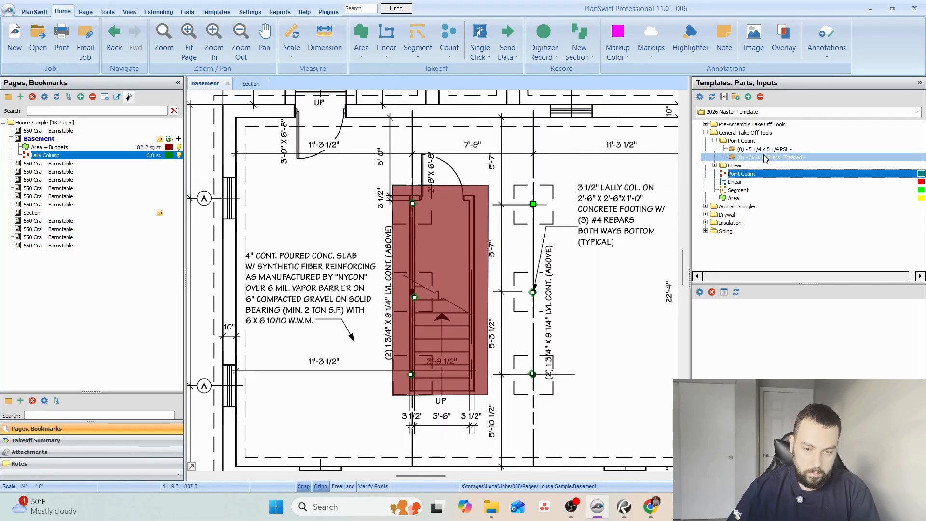
click(769, 157)
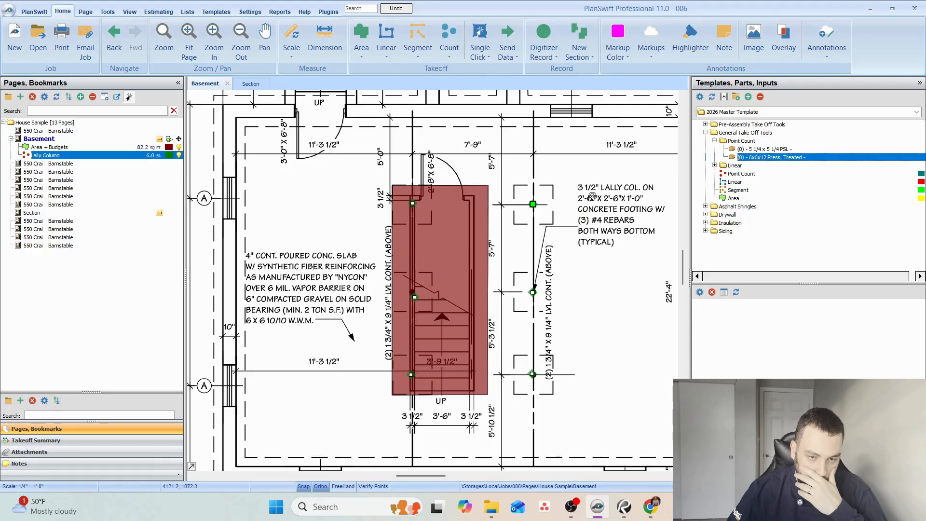
drag(610, 225, 534, 206)
Set the added part's material to 3-1/2" x 12', plies to 1, application to Post and waste to 0%, and accept the properties.
click(449, 229)
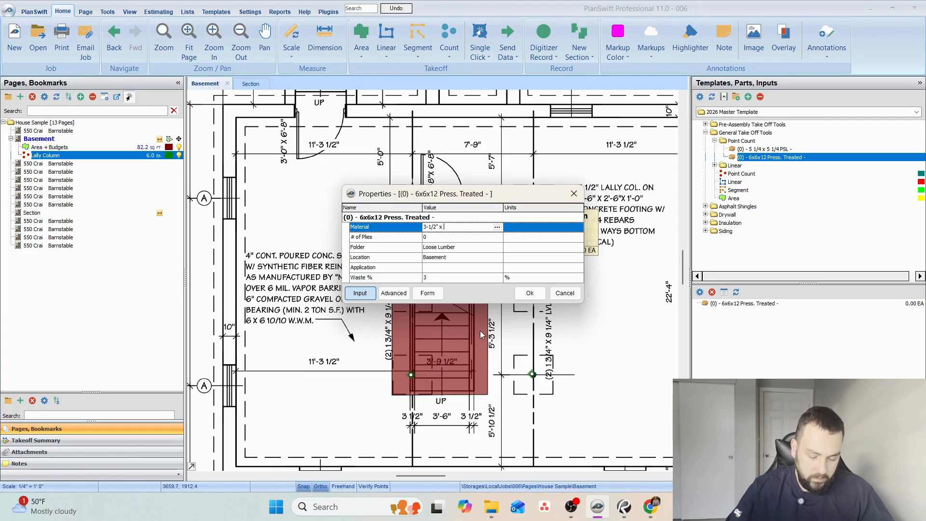
text(12')
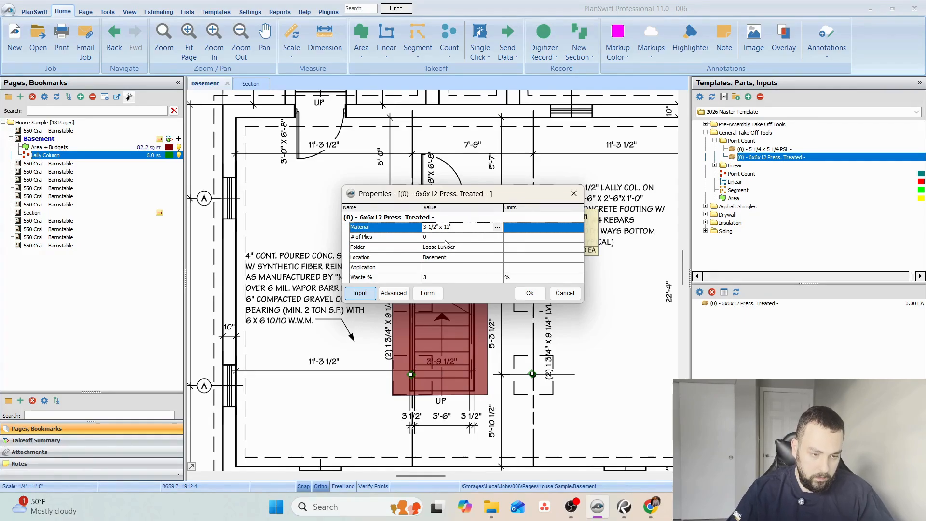
click(444, 239)
text(1)
click(447, 268)
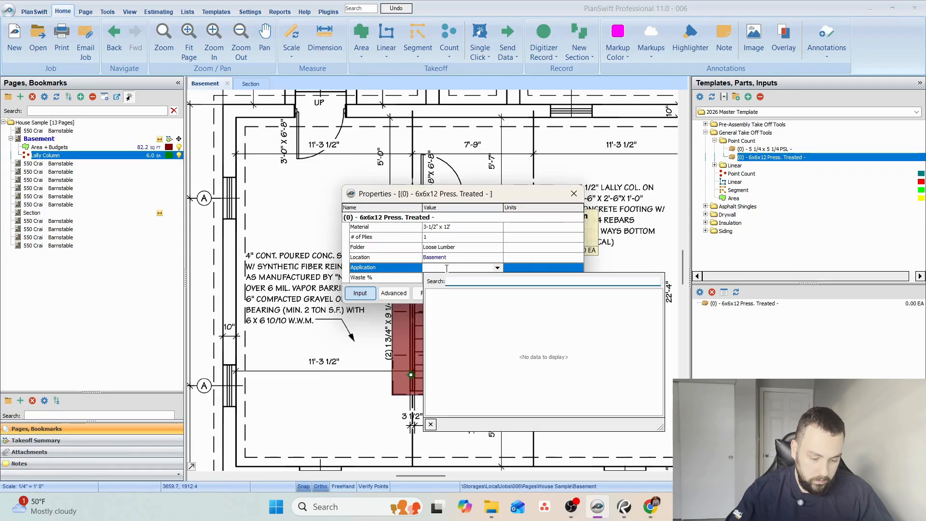
text(Post)
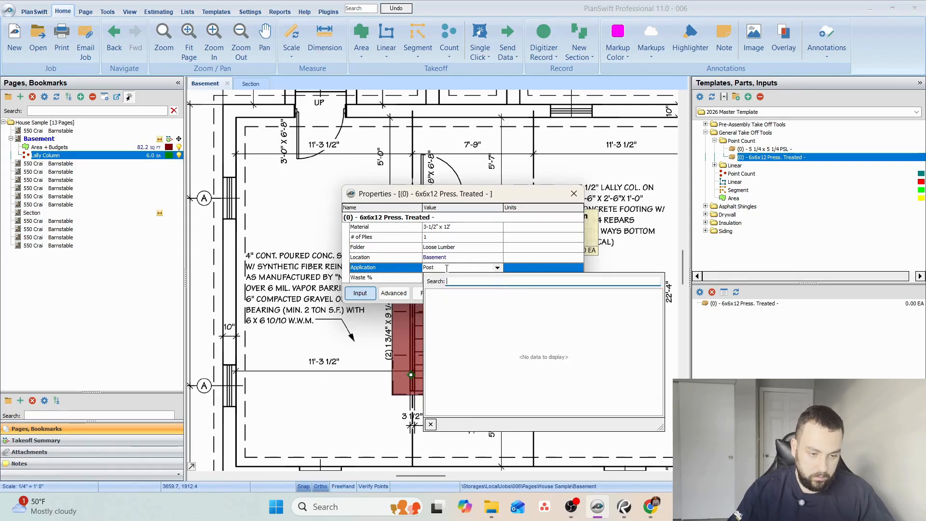
key(Return)
click(451, 278)
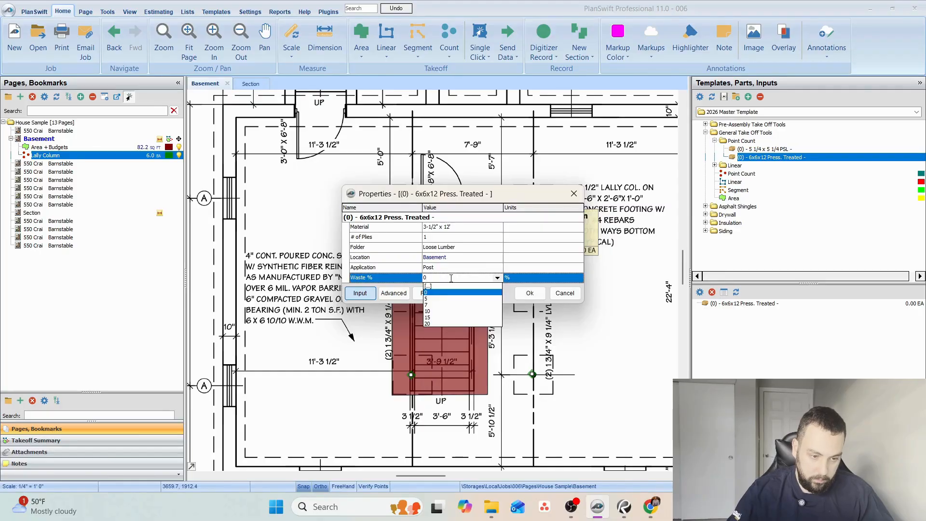
click(451, 278)
click(530, 292)
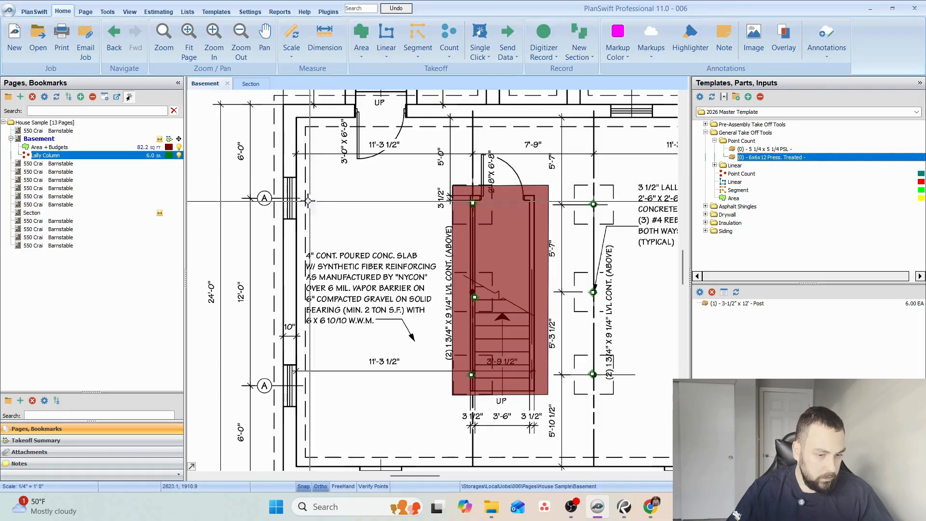
Open the Section page and examine the basement height dimension and the lally columns in the cross section.
click(248, 86)
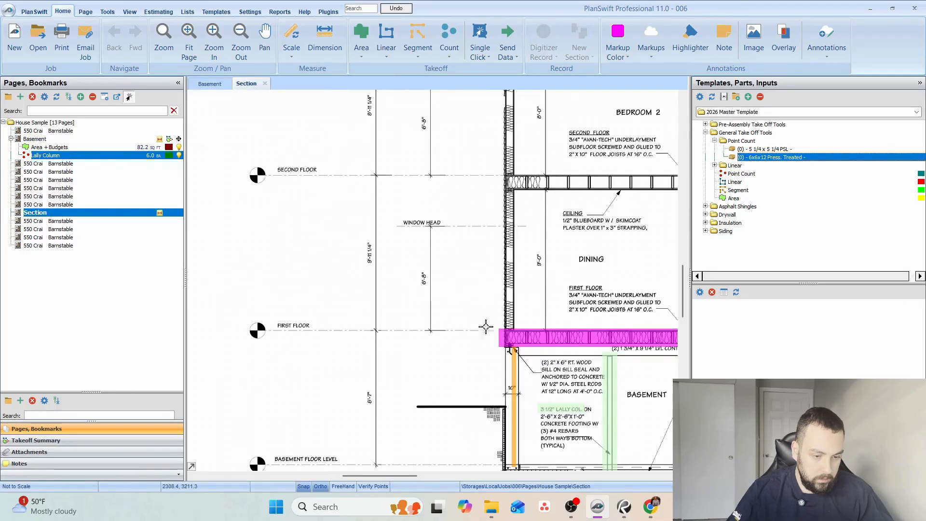
scroll(459, 265, up, 4)
mouse_move(575, 411)
mouse_down()
mouse_move(458, 265)
mouse_move(490, 301)
mouse_up()
scroll(490, 301, down, 2)
drag(376, 280, 522, 317)
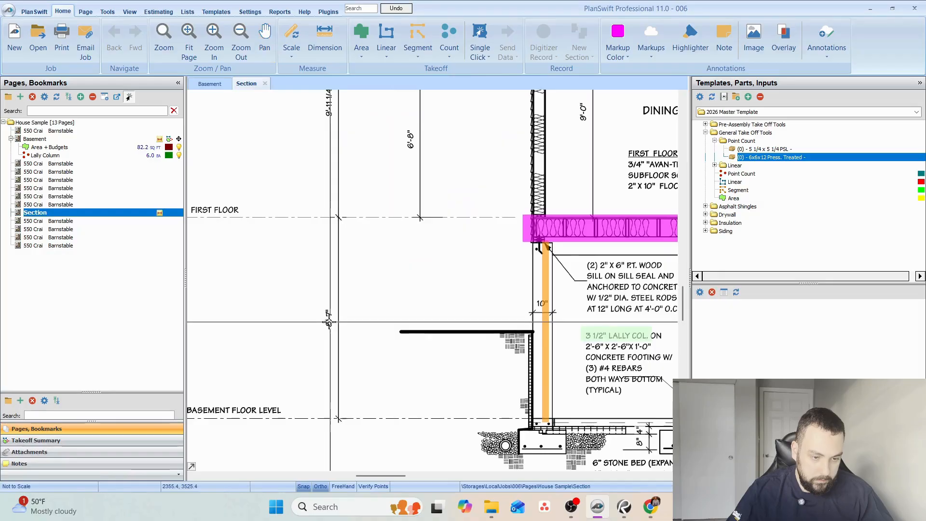
drag(366, 277, 288, 271)
scroll(287, 271, down, 2)
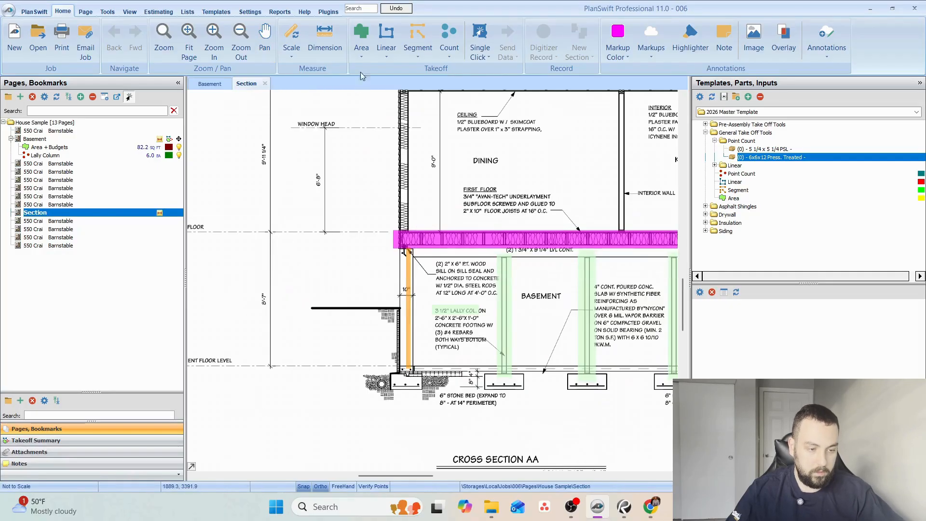
Set the Section page's scale to 3/8" = 1' 0" to match Cross Section AA, and accept the auto scale disclaimer.
click(322, 43)
scroll(411, 200, down, 2)
scroll(482, 309, up, 3)
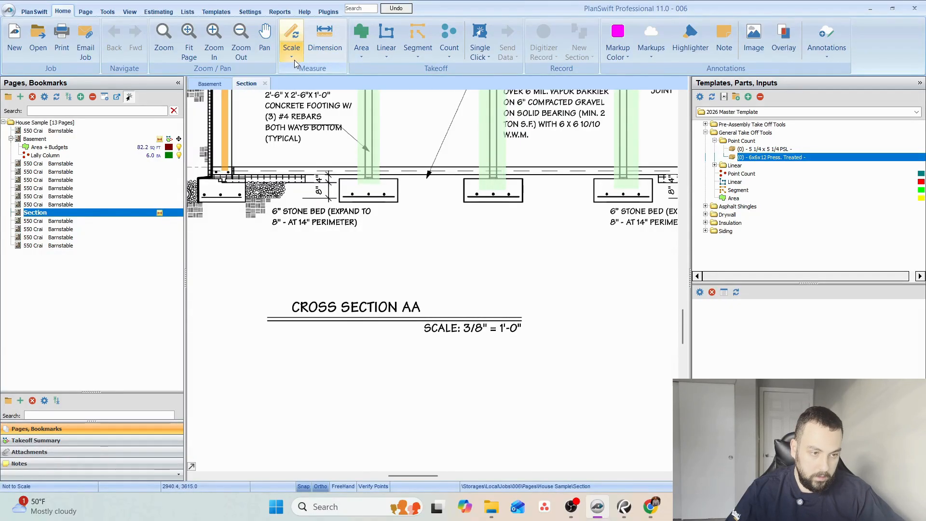
click(295, 60)
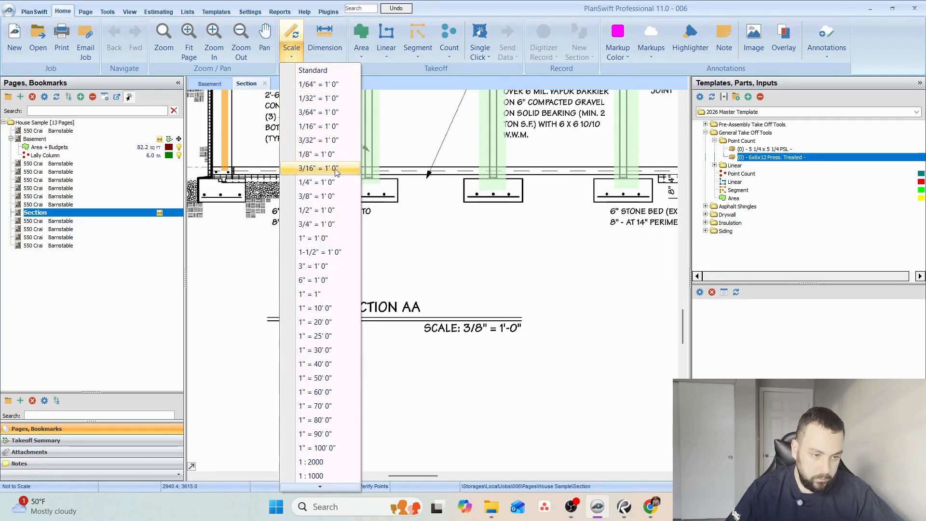
click(316, 195)
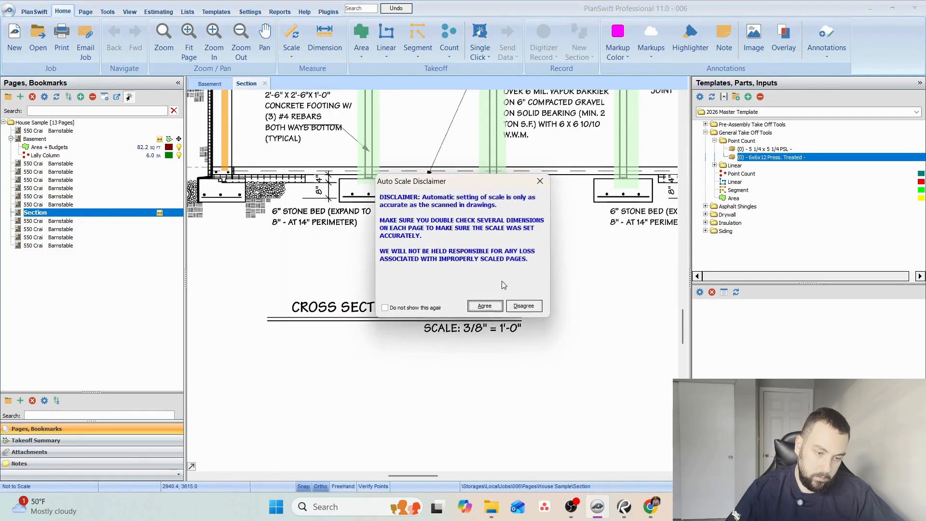
click(482, 305)
Dimension the height from the basement floor level line up to the first floor line on the Section page.
click(324, 39)
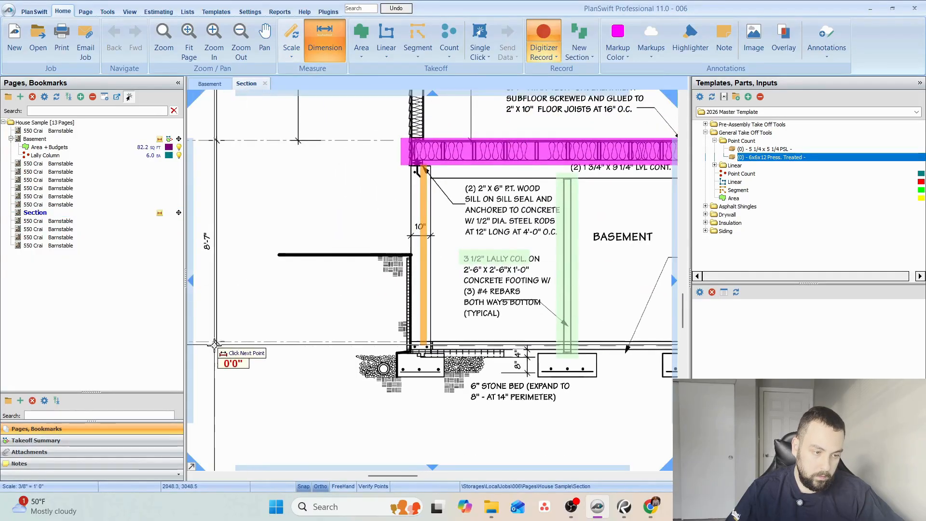
click(217, 340)
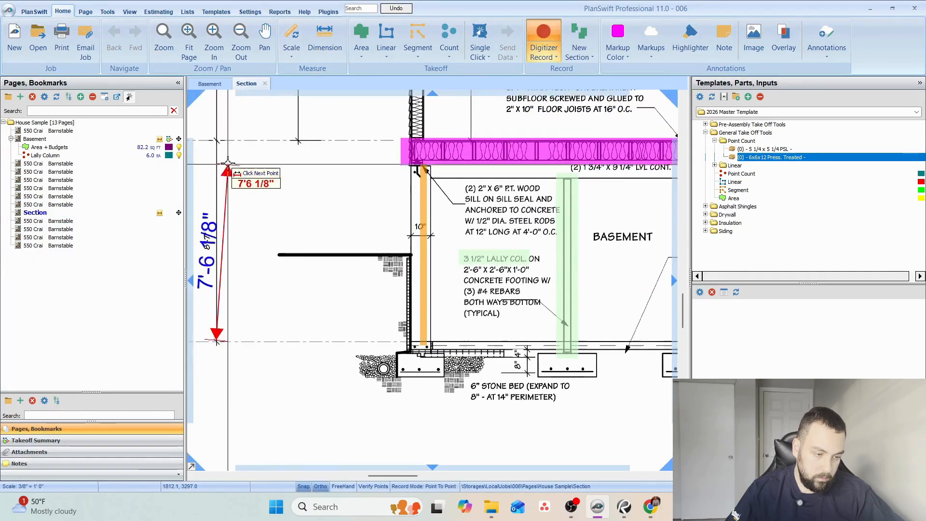
click(216, 140)
Dimension the first lally column's height from the top of its footing to its upper end, and stop dimensioning.
mouse_move(465, 229)
mouse_down()
mouse_move(446, 229)
mouse_move(496, 216)
mouse_move(436, 242)
mouse_up()
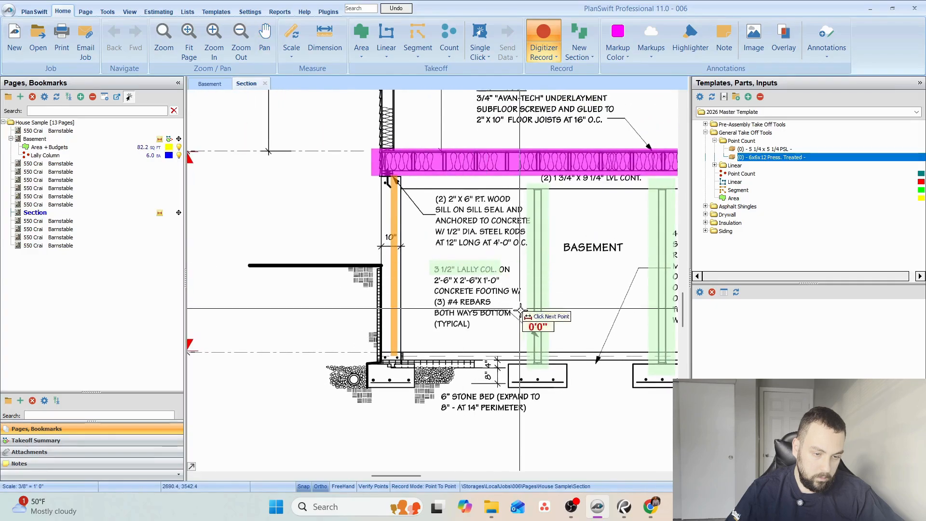
scroll(524, 354, up, 1)
scroll(536, 376, up, 1)
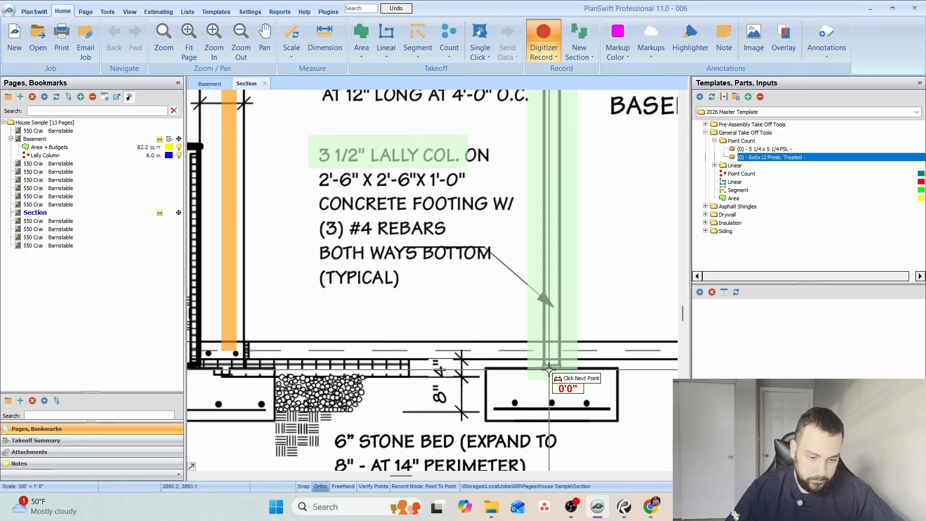
scroll(558, 366, down, 1)
mouse_move(583, 267)
mouse_down()
mouse_move(490, 327)
mouse_move(468, 327)
mouse_up()
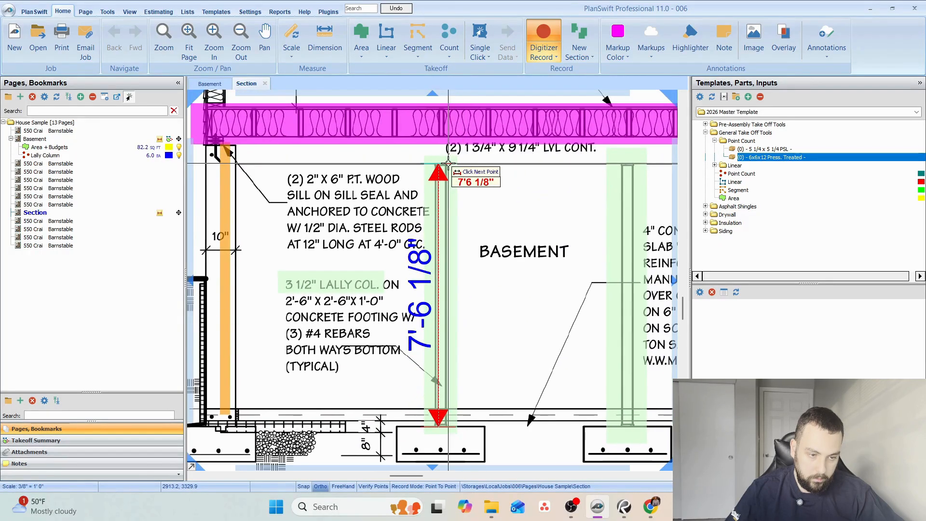
click(448, 164)
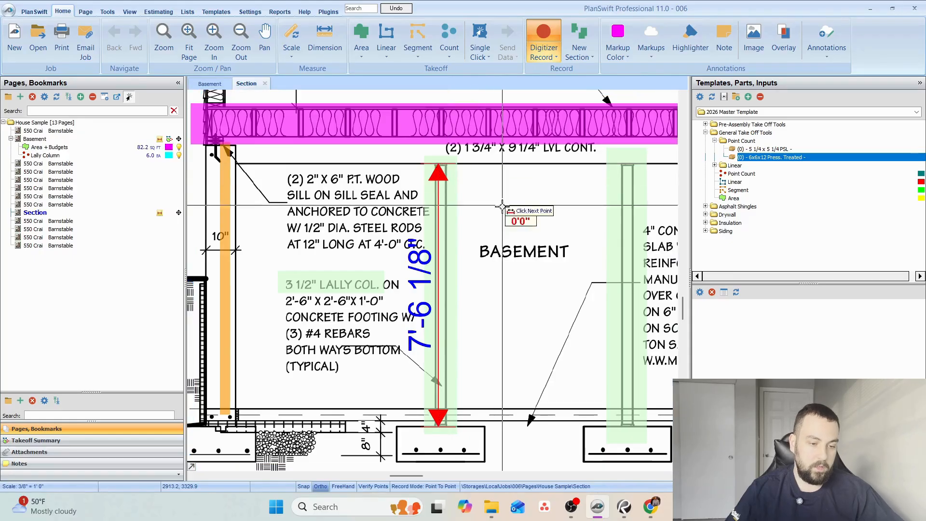
key(Escape)
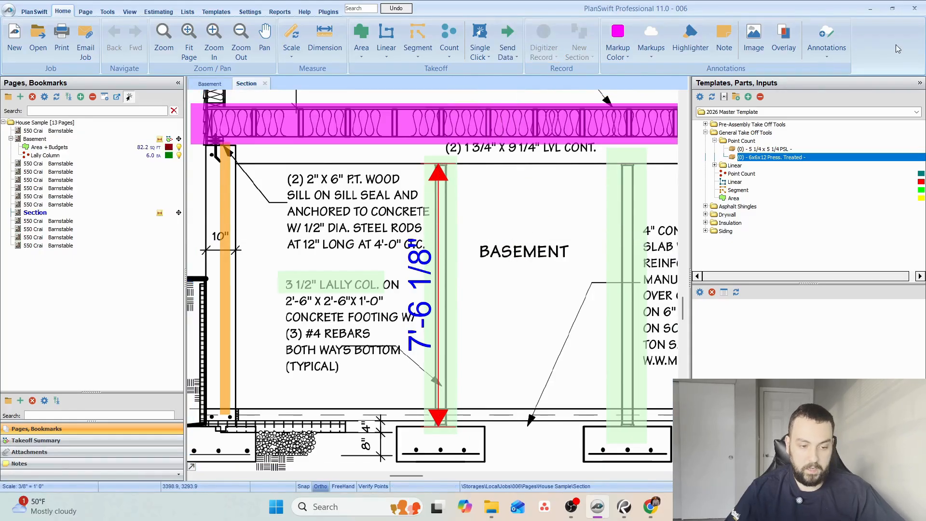
click(870, 12)
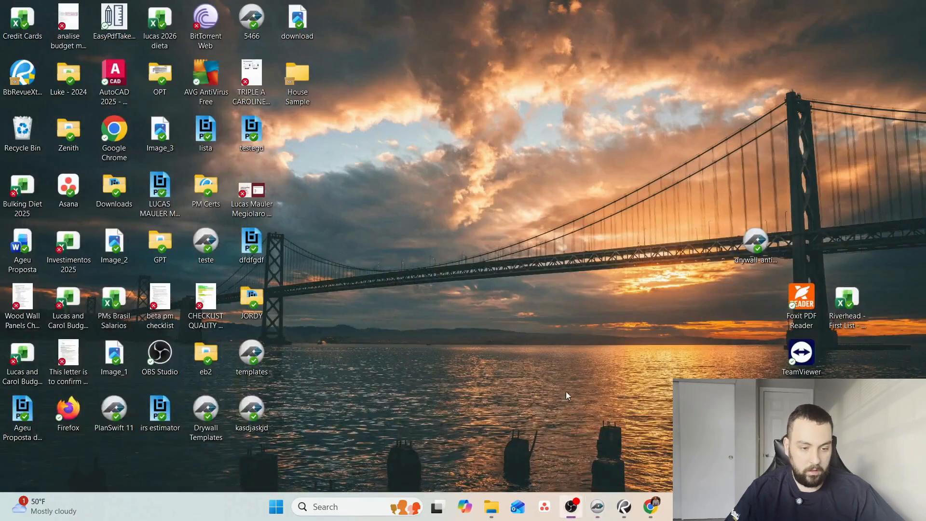
click(604, 515)
Return to the Basement page and change the Lally Column post part's material to 3-1/2" x 8'.
click(222, 84)
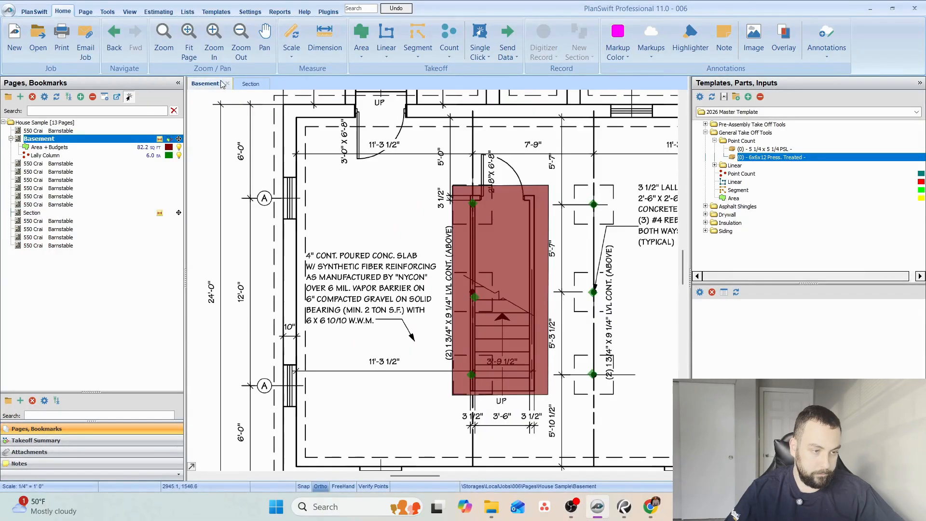
click(593, 292)
click(725, 305)
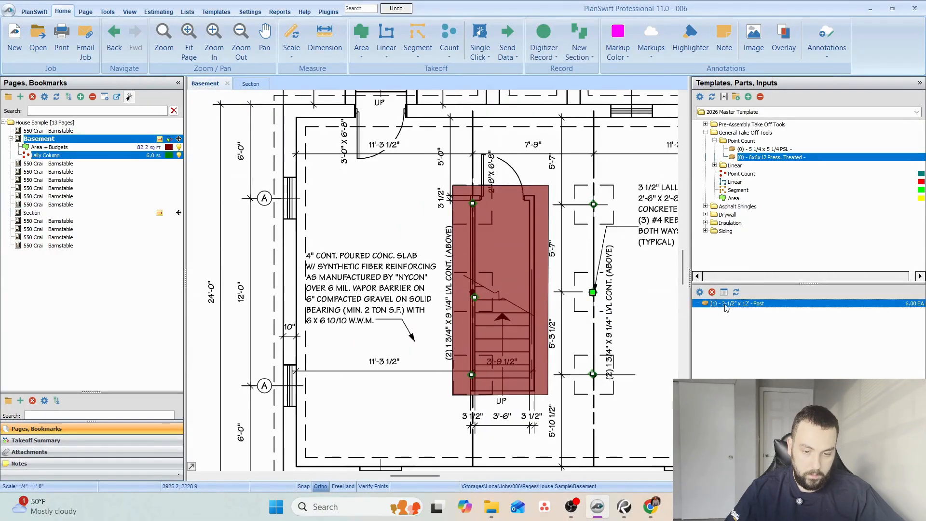
double_click(725, 305)
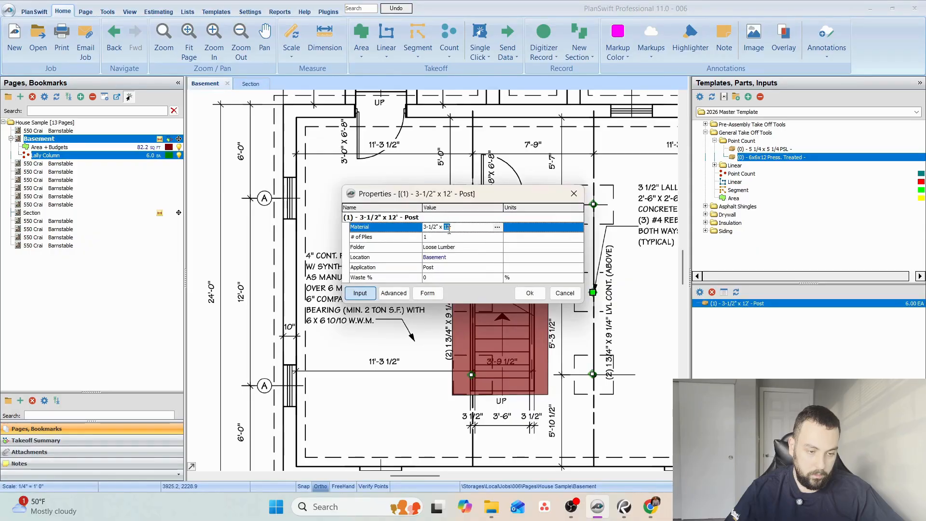
click(530, 293)
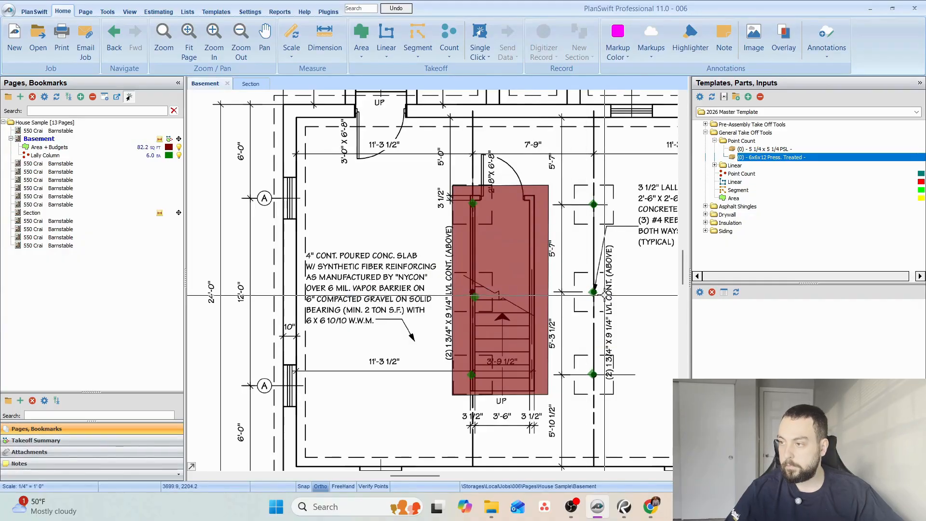
click(599, 289)
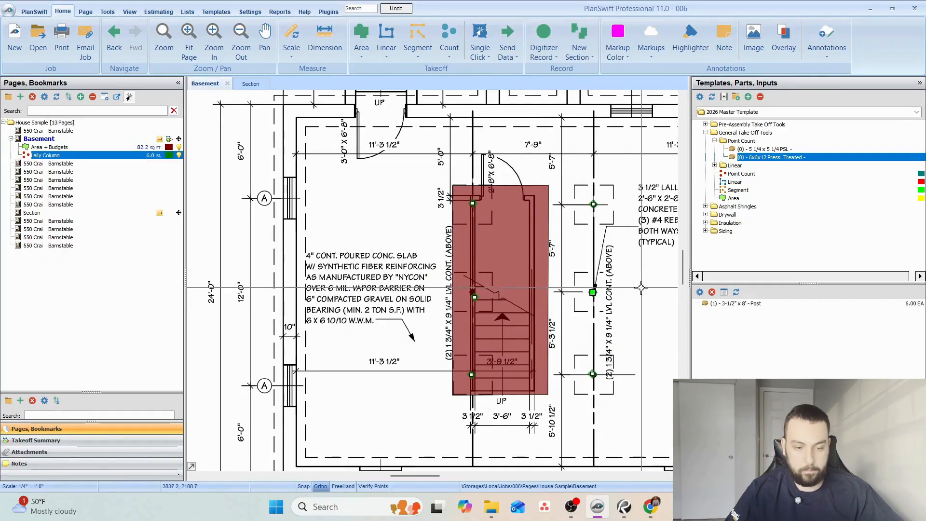
drag(639, 280, 563, 290)
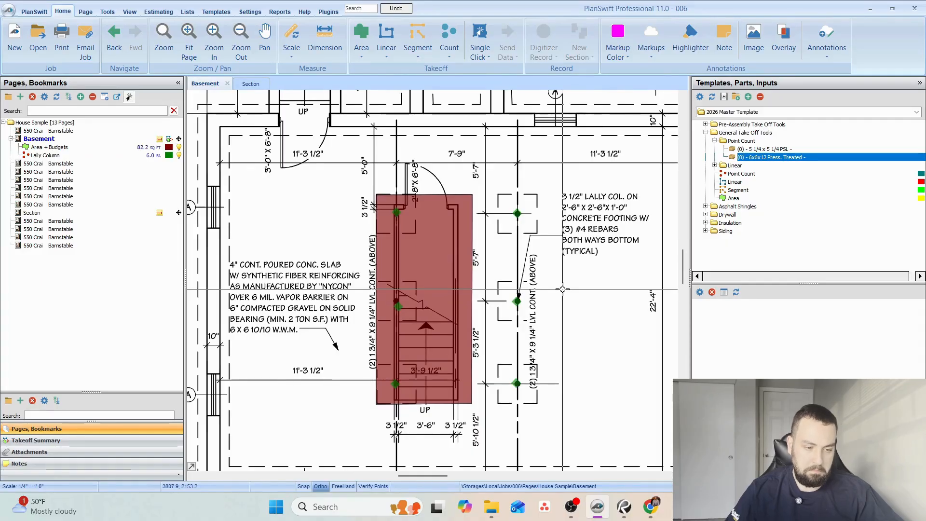
Open the proposed first floor plan page listed after Basement and rename it 1st Floor.
click(58, 163)
double_click(82, 164)
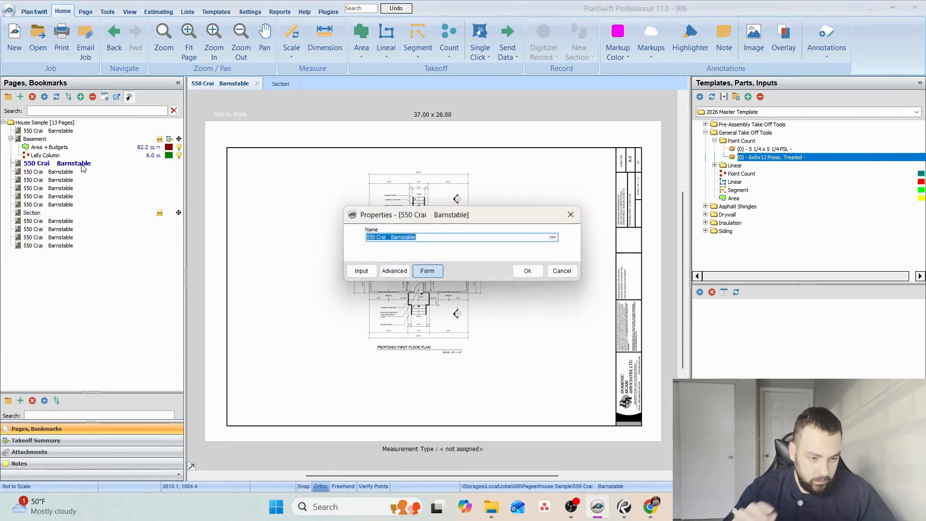
text(1st Floor)
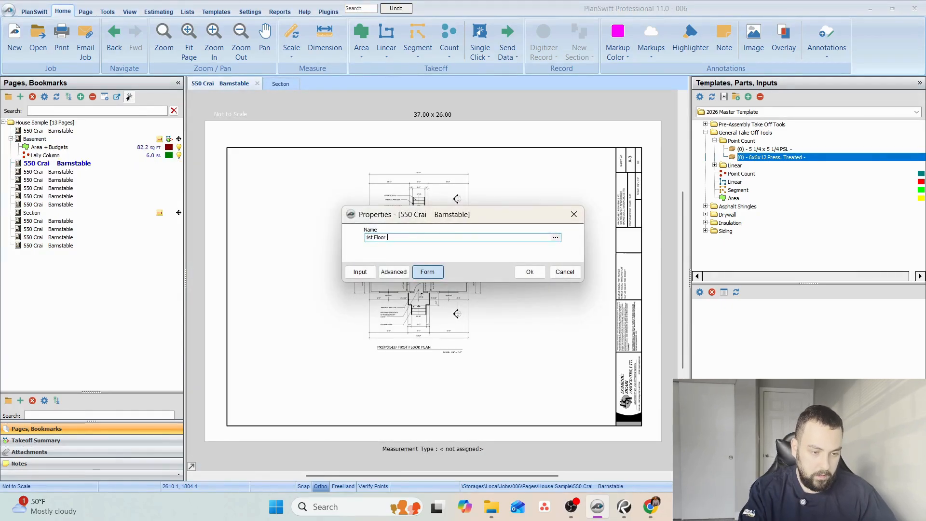
click(531, 272)
Set the 1st Floor page's scale to 1/4" = 1'-0", matching the note under the plan title.
scroll(424, 346, up, 5)
click(288, 57)
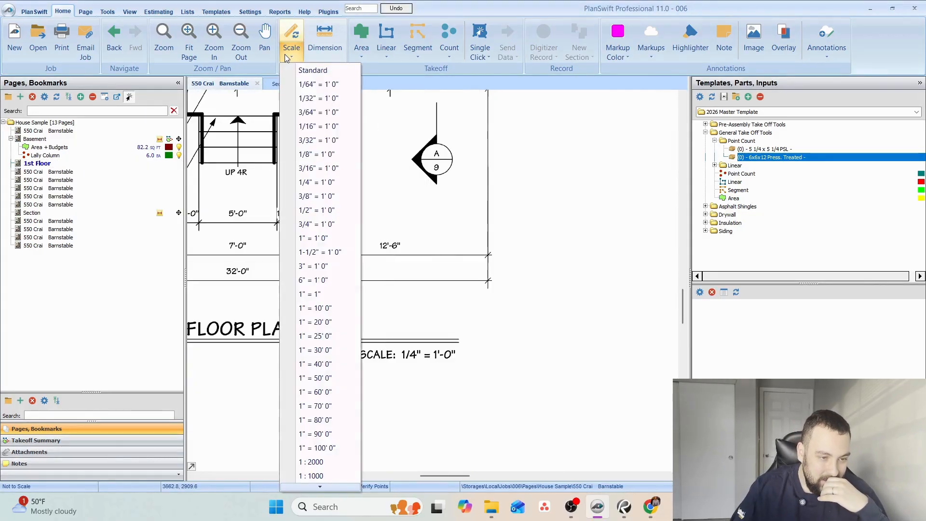
click(318, 182)
click(479, 304)
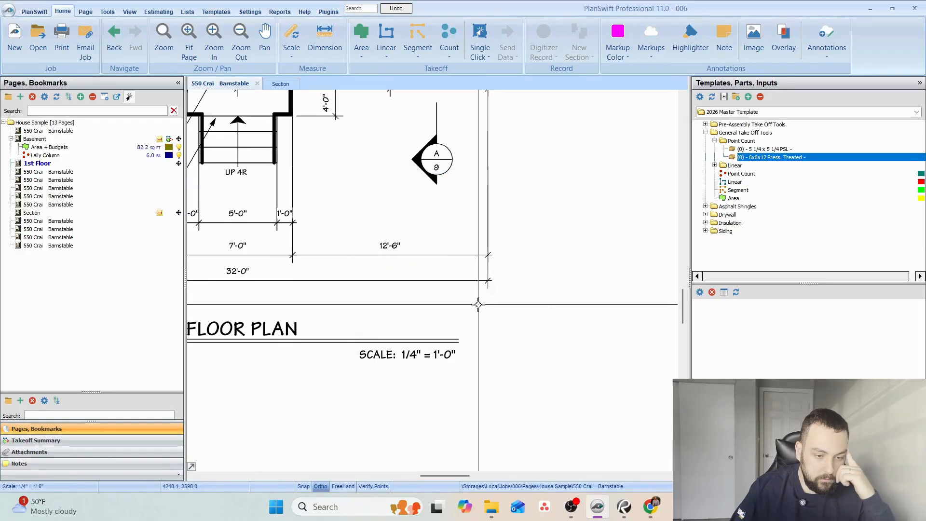
scroll(478, 305, down, 5)
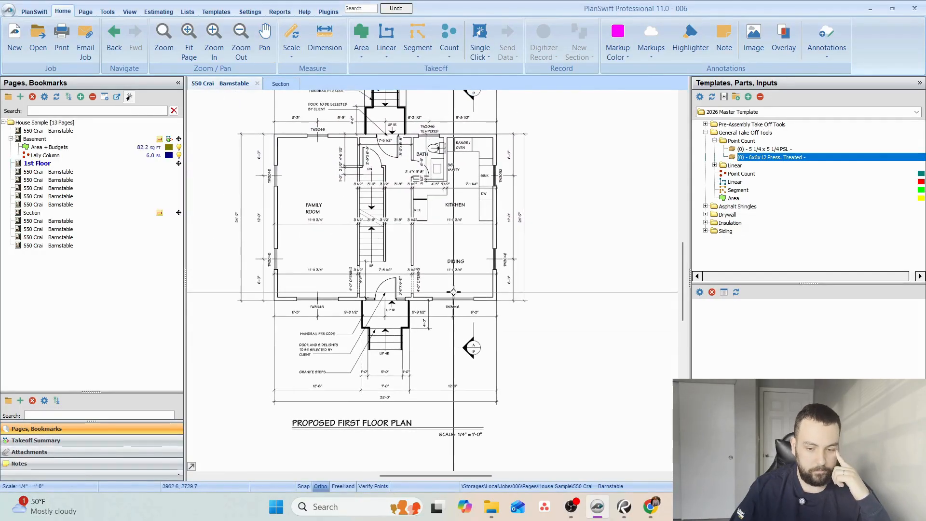
drag(373, 251, 399, 304)
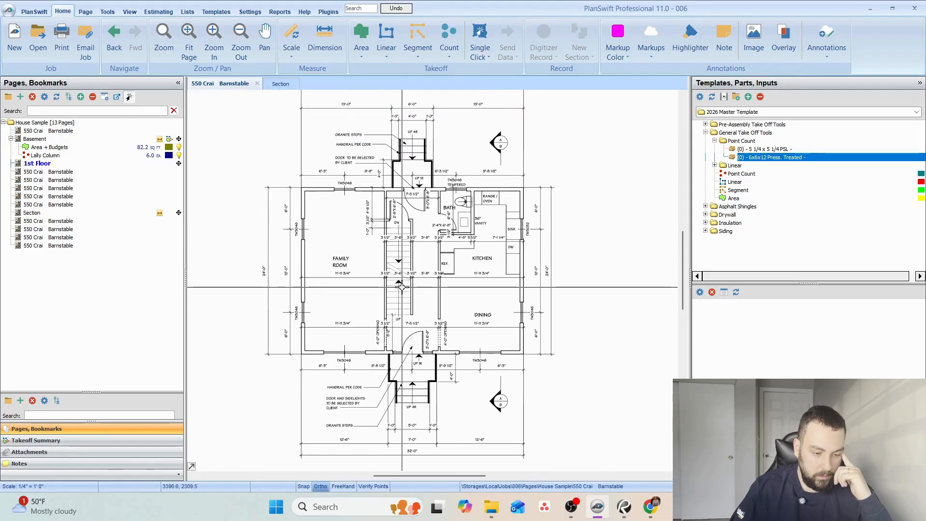
On the Section page, set the markup color to red and highlight "2" x 6" studs at 16" O.C." in the kitchen's interior note.
click(284, 85)
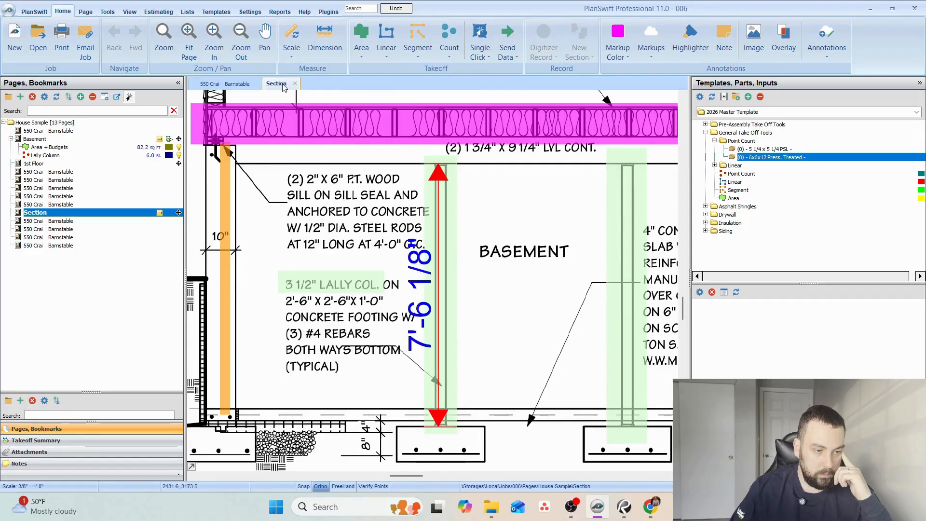
scroll(285, 283, up, 5)
scroll(310, 239, up, 3)
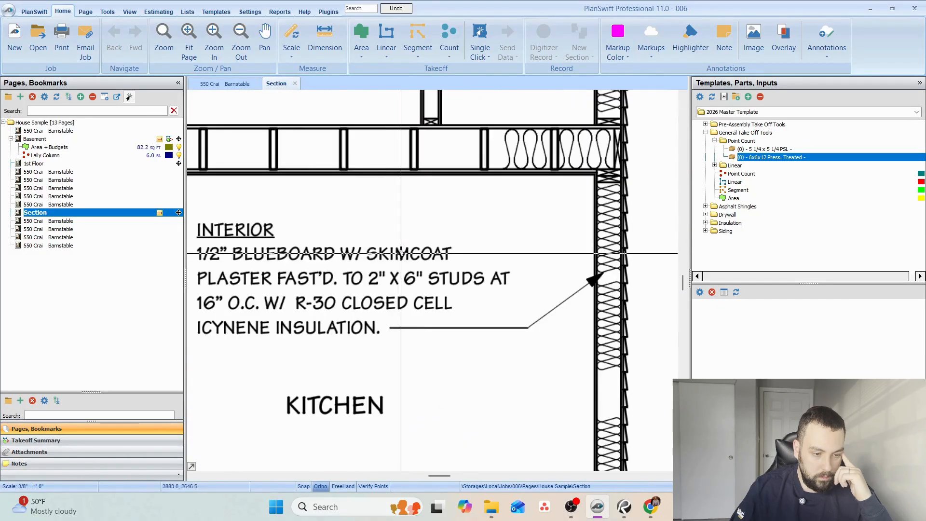
click(619, 58)
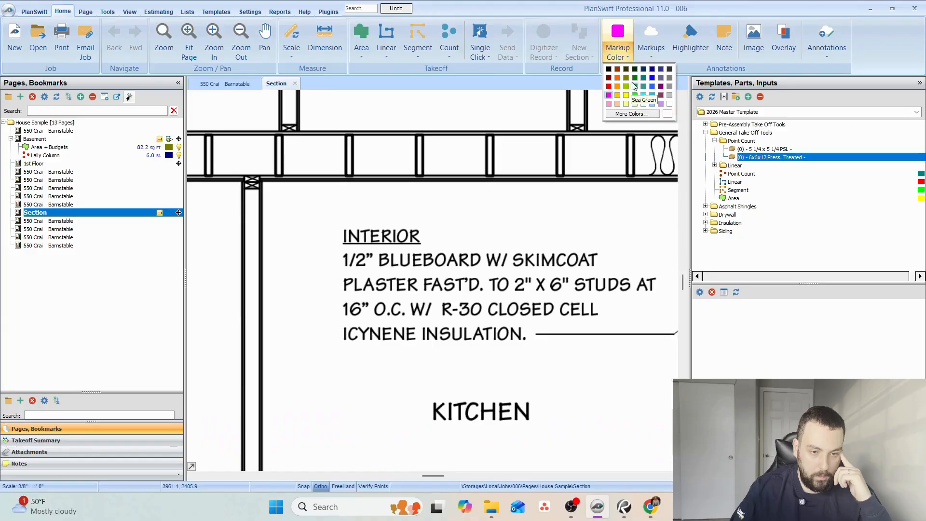
click(609, 87)
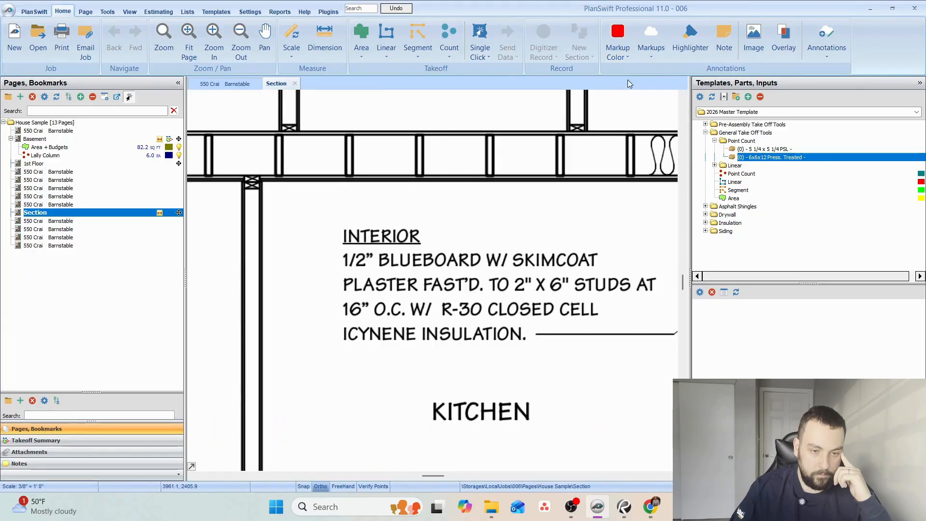
click(543, 43)
scroll(355, 298, down, 2)
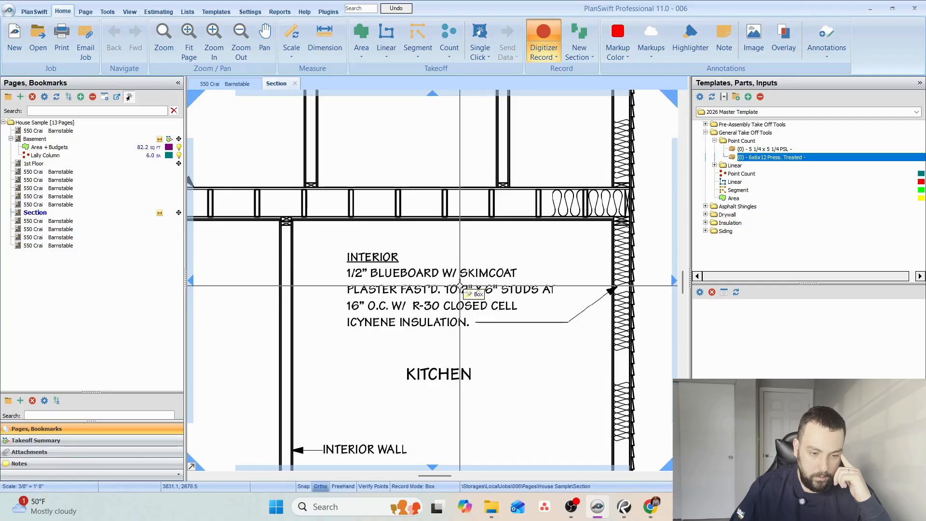
drag(465, 284, 561, 296)
drag(341, 300, 411, 312)
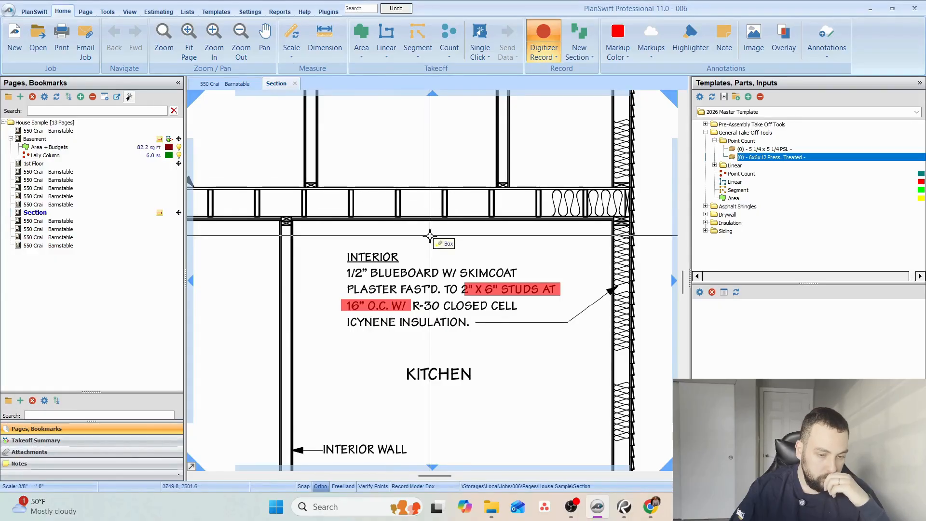
key(Escape)
Widen the red highlight on the stud note so it also covers the beginning of the 2" x 6" text.
click(478, 286)
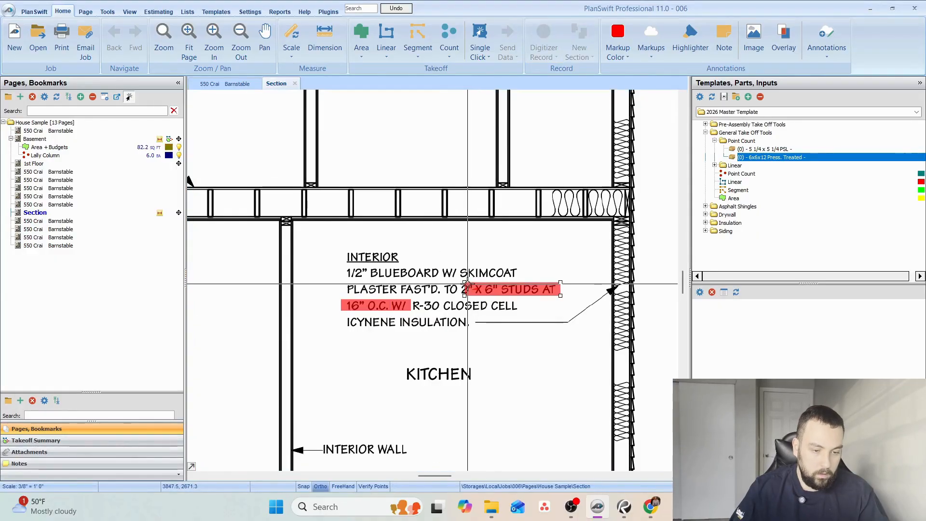
drag(465, 284, 457, 283)
click(462, 239)
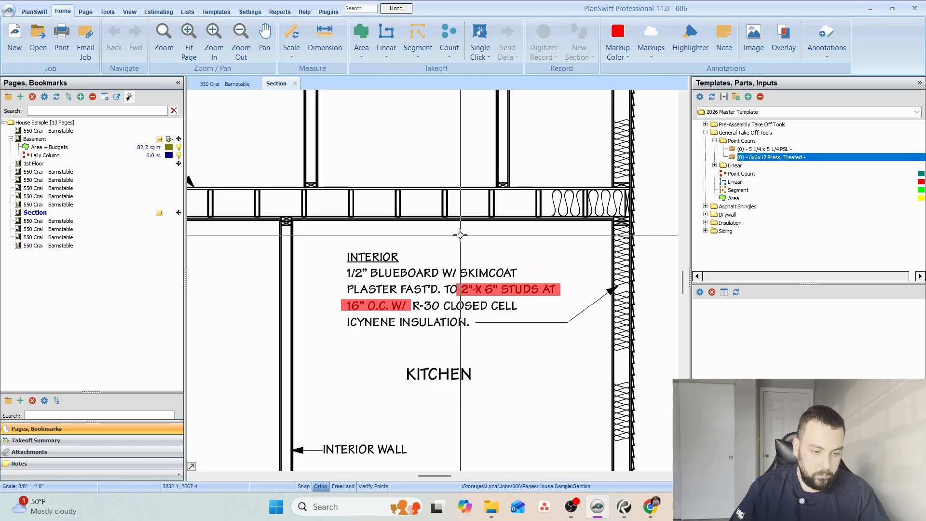
Examine the kitchen's exterior wall on the section, checking its bottom and top plates and the exterior siding and sheathing note.
mouse_move(542, 290)
mouse_down()
mouse_move(446, 135)
mouse_move(476, 198)
mouse_up()
click(477, 197)
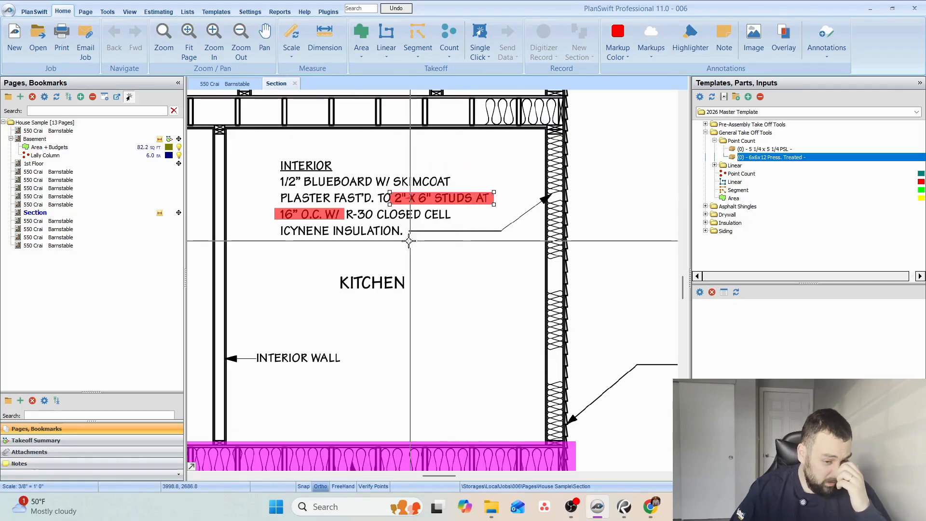
drag(491, 282, 465, 256)
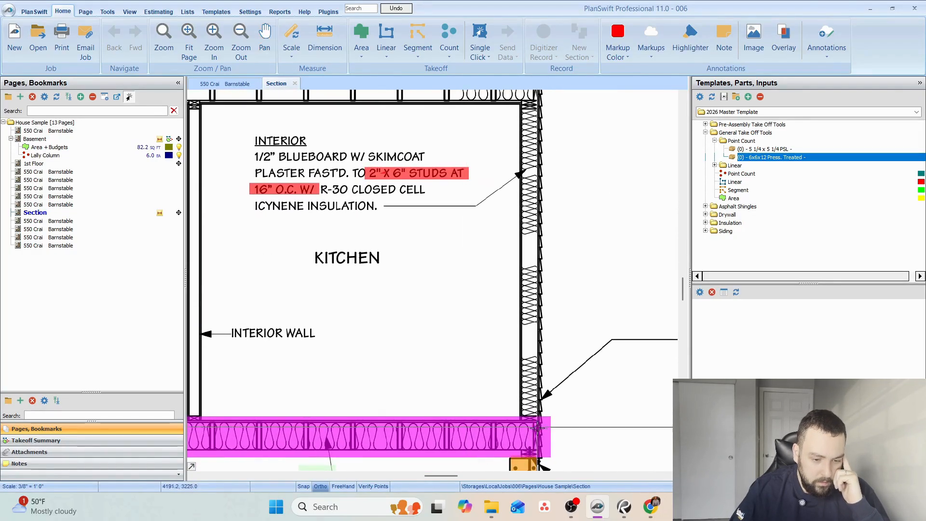
scroll(525, 408, up, 4)
drag(524, 403, 501, 376)
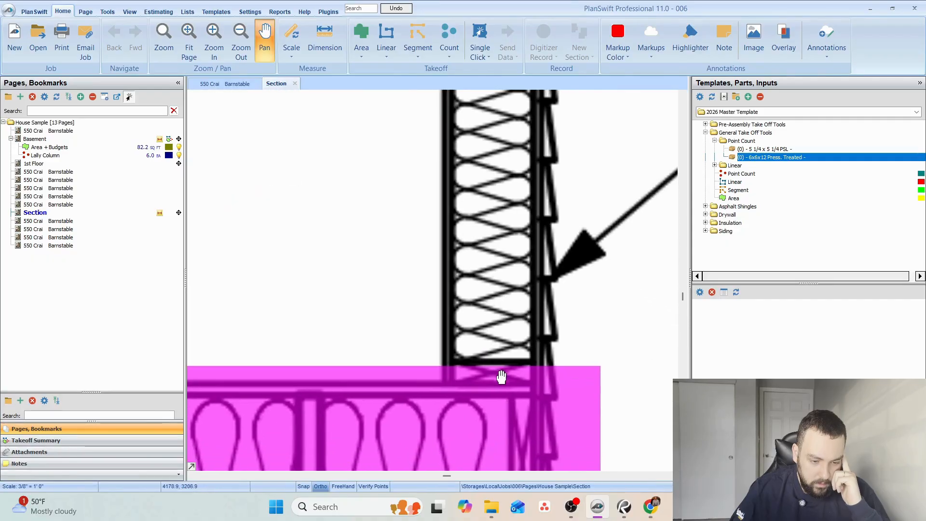
scroll(500, 376, down, 4)
drag(525, 141, 509, 269)
drag(511, 113, 488, 336)
scroll(475, 278, up, 5)
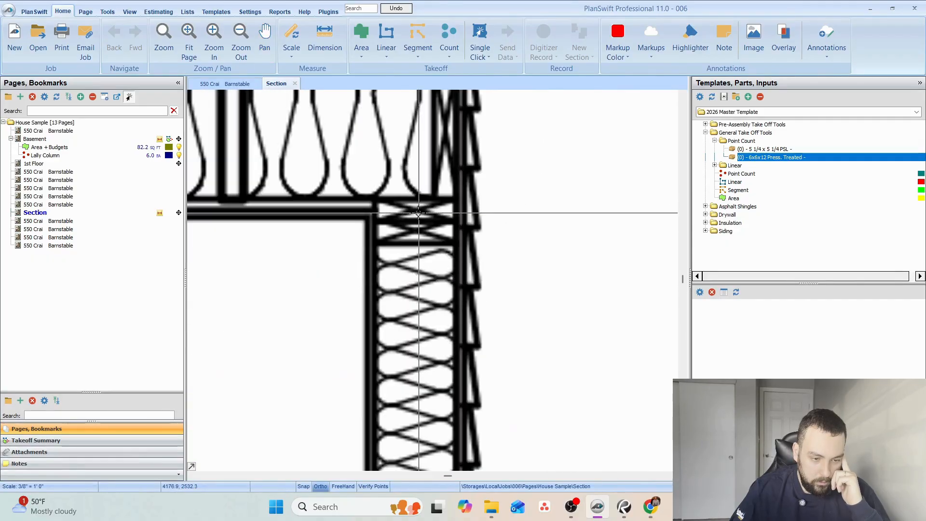
scroll(429, 213, down, 5)
drag(477, 270, 498, 175)
scroll(500, 193, down, 2)
drag(529, 243, 313, 187)
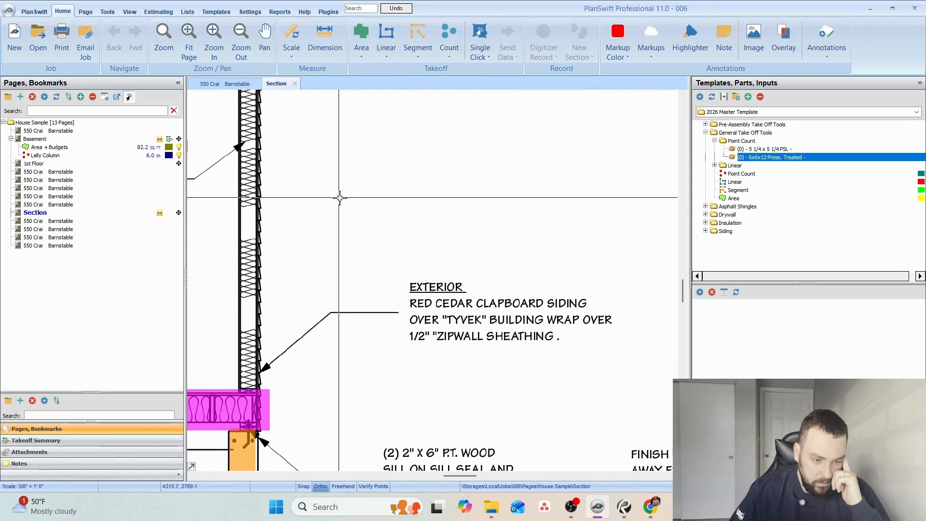
scroll(449, 326, up, 1)
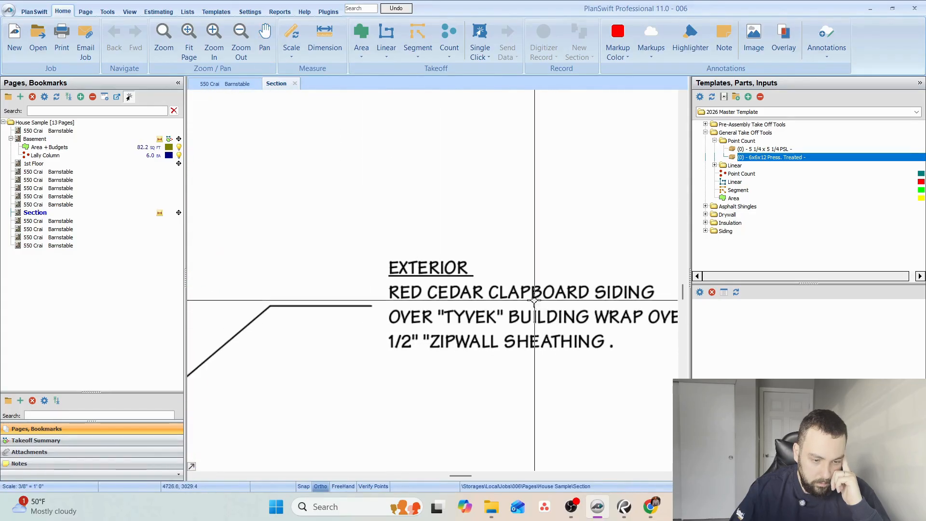
Check the first-to-second-floor height dimension on the section, and review the interior wall and stud notes beside the kitchen.
scroll(495, 326, down, 2)
drag(433, 231, 556, 238)
drag(377, 252, 611, 252)
drag(340, 268, 657, 249)
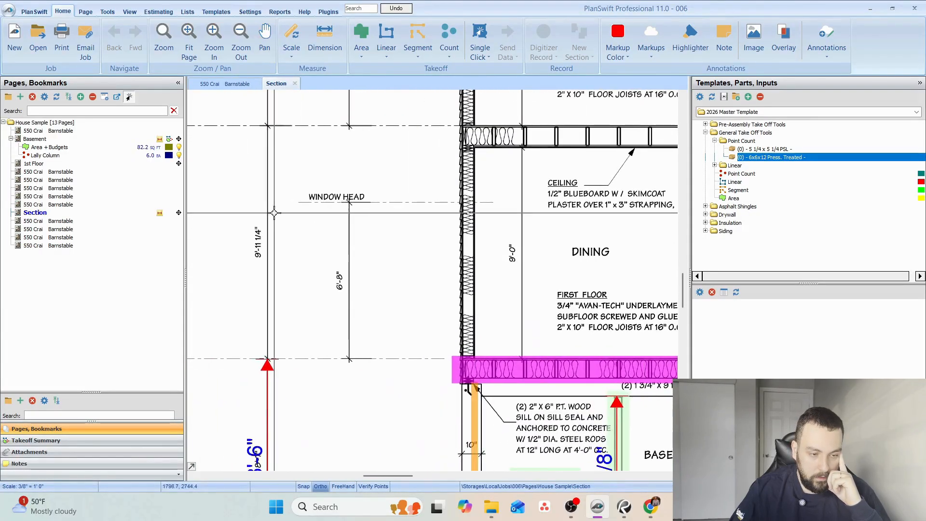
scroll(246, 225, up, 2)
drag(252, 238, 343, 270)
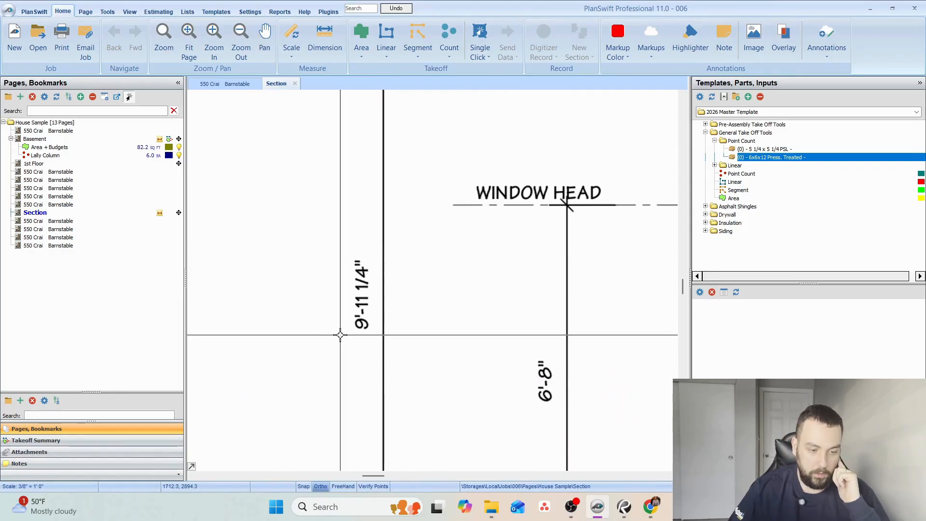
scroll(482, 284, down, 2)
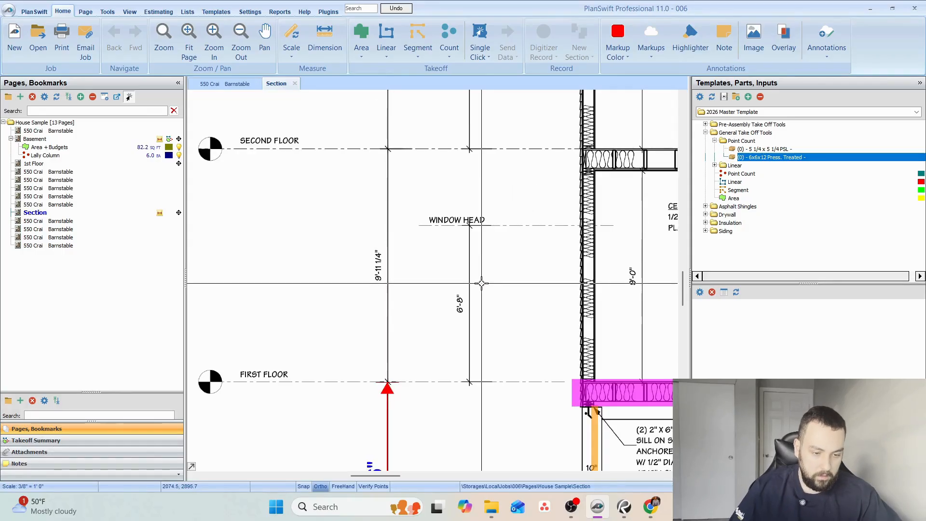
drag(536, 274, 280, 243)
drag(538, 252, 305, 262)
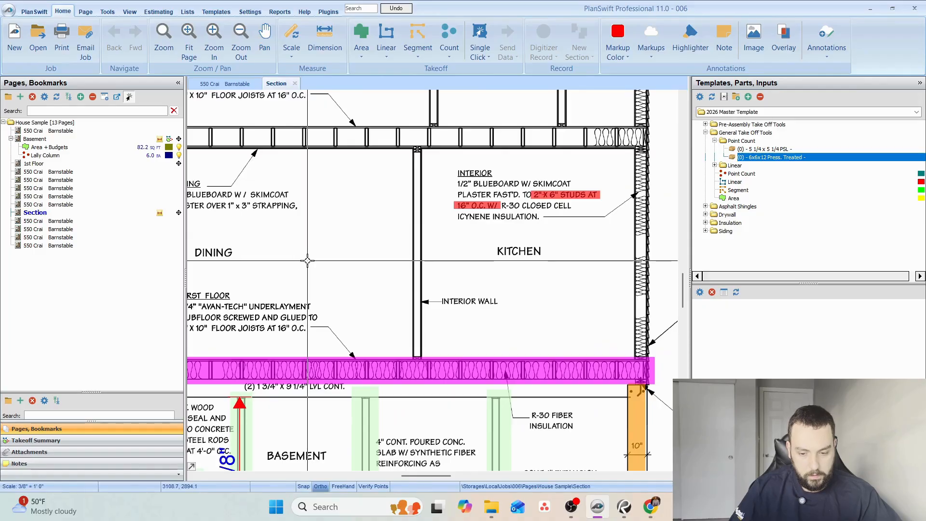
scroll(541, 207, up, 1)
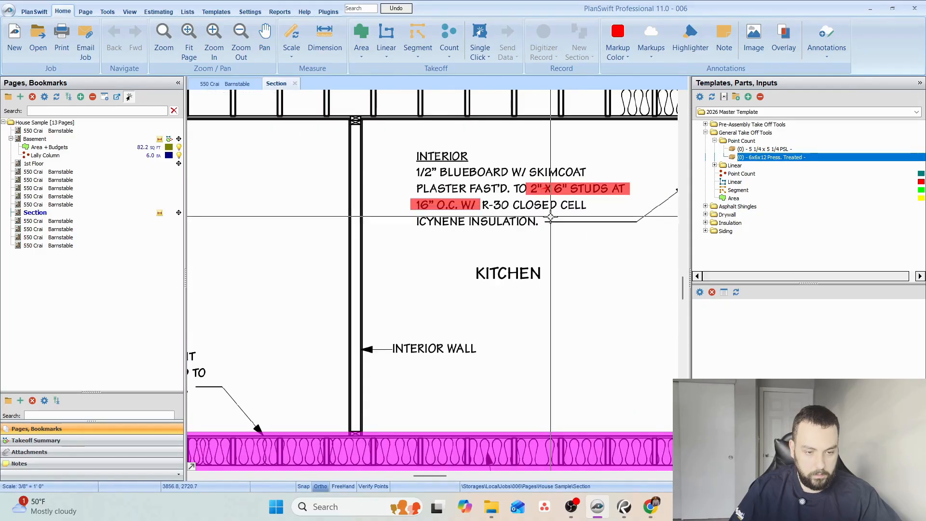
drag(555, 248, 244, 285)
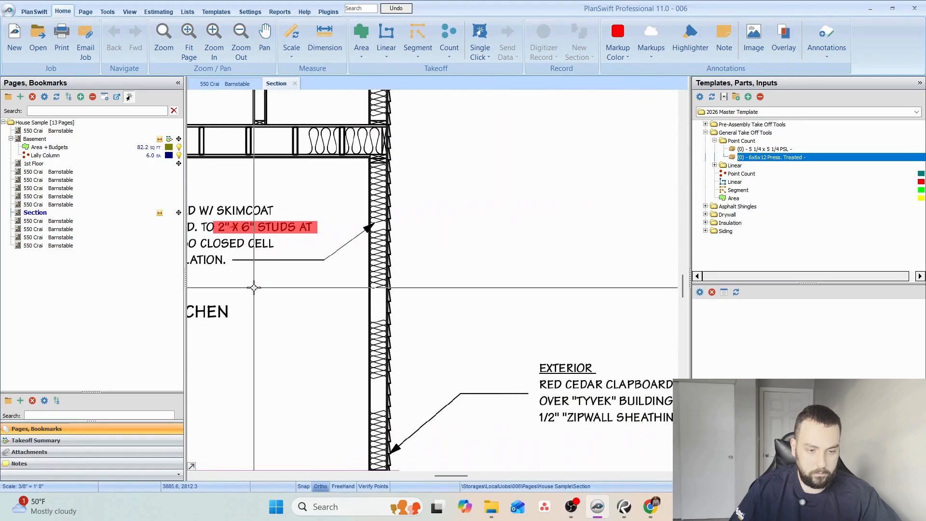
drag(483, 325, 622, 214)
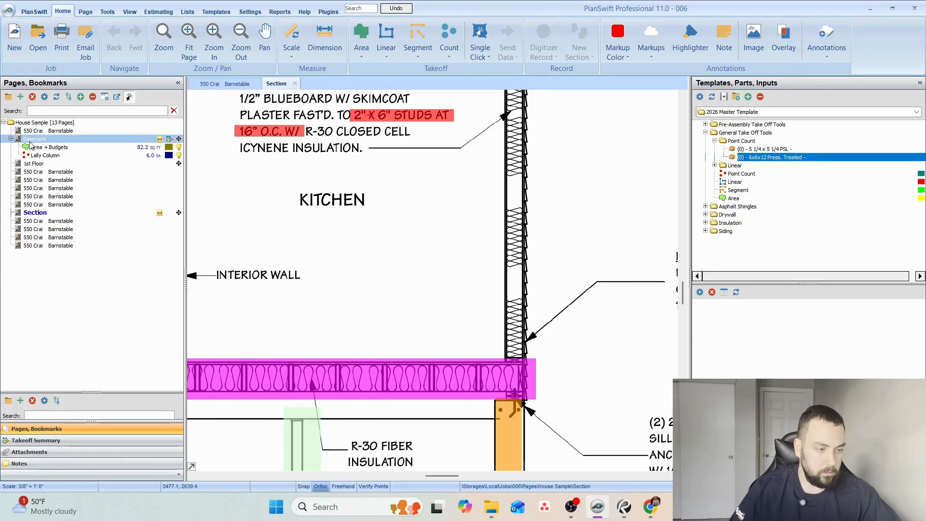
click(36, 164)
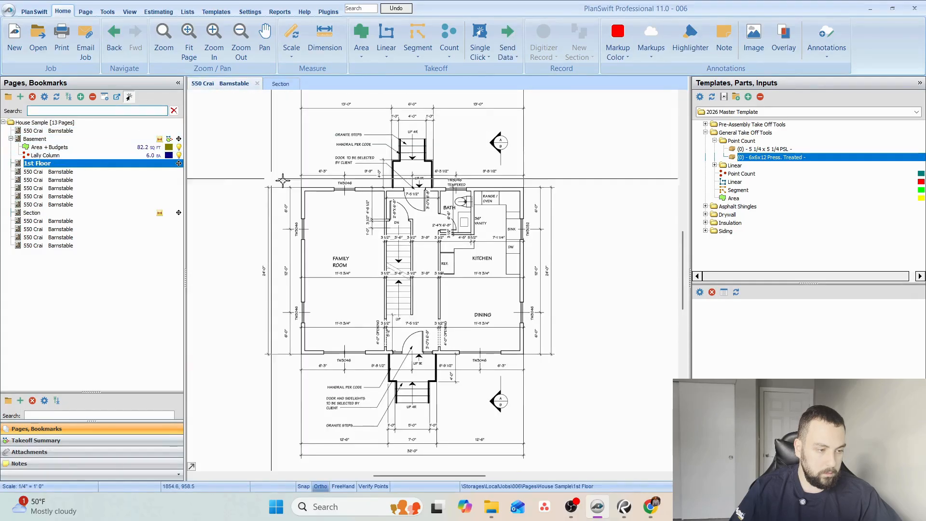
scroll(377, 274, up, 2)
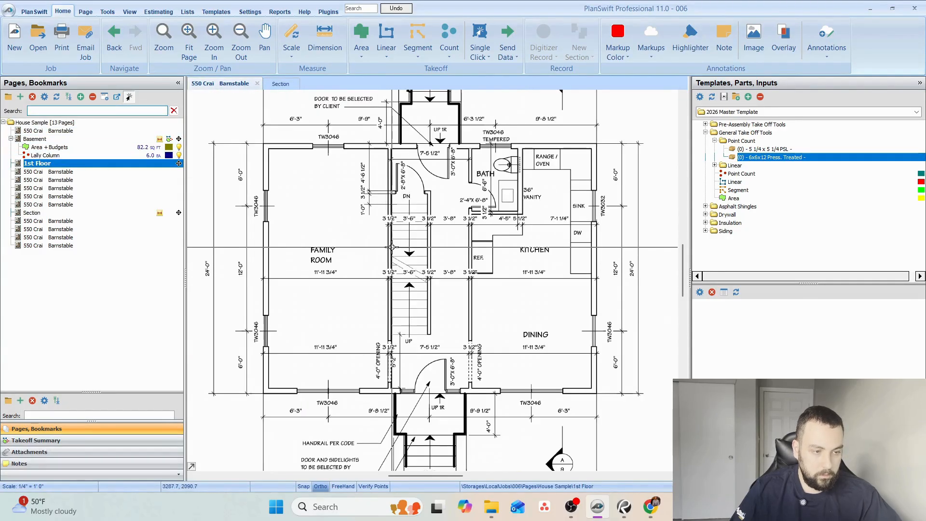
double_click(755, 133)
click(705, 124)
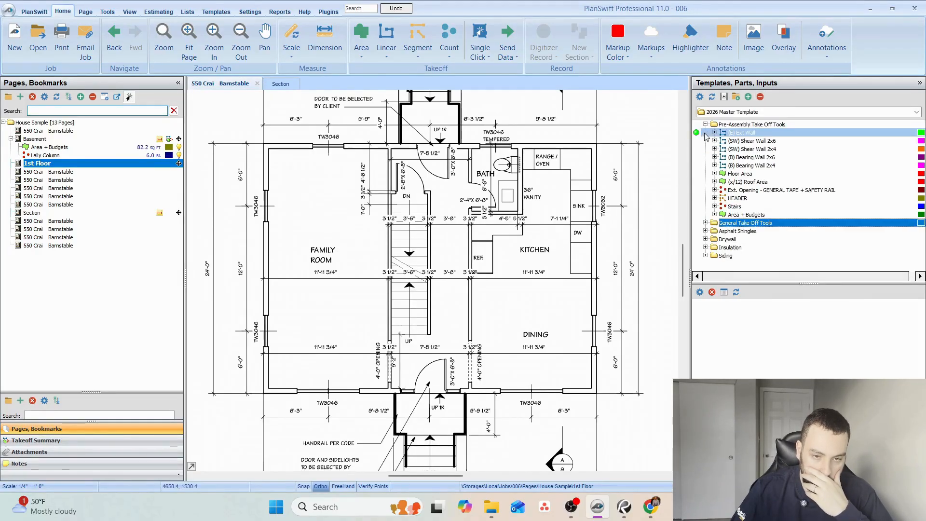
double_click(697, 135)
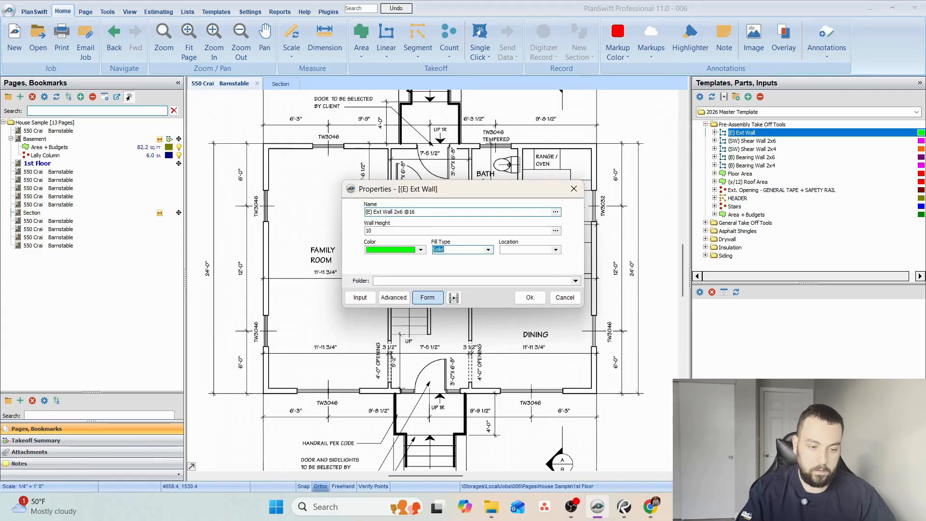
click(556, 250)
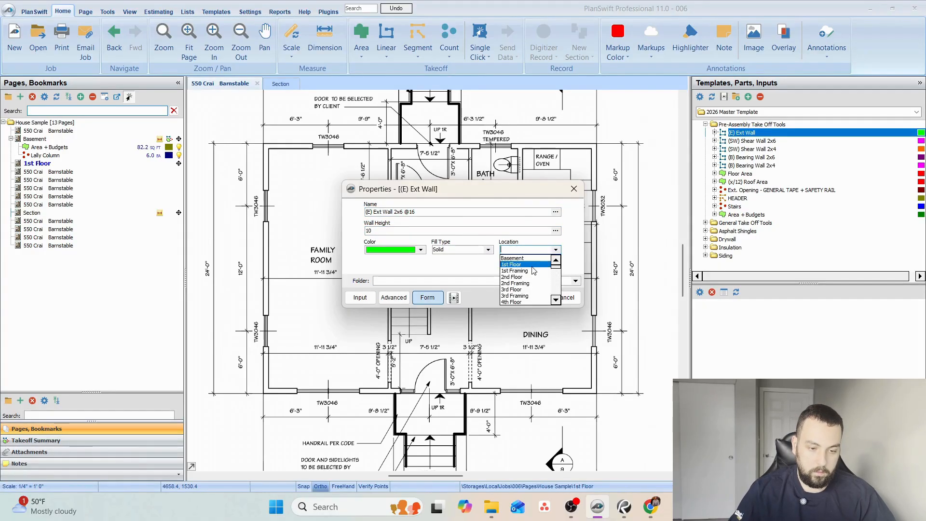
click(533, 265)
click(523, 297)
click(261, 394)
scroll(261, 393, up, 5)
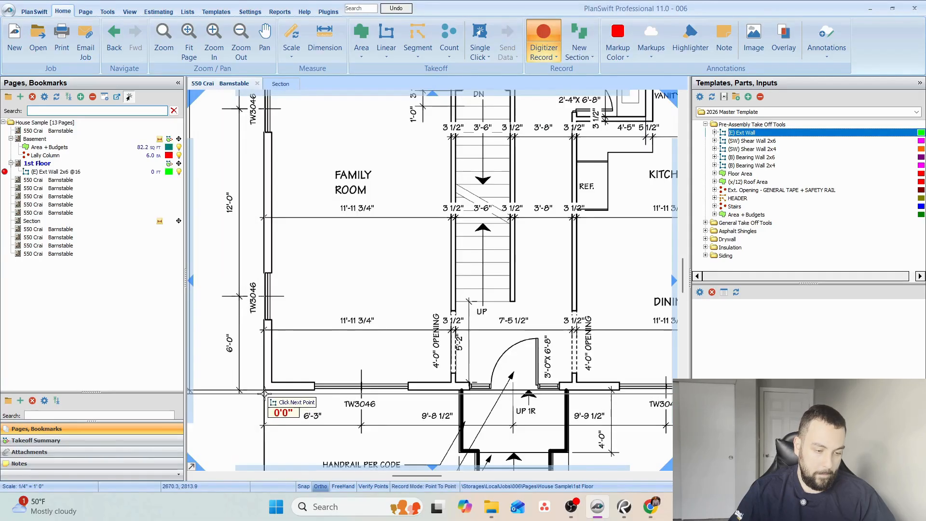
scroll(384, 458, down, 6)
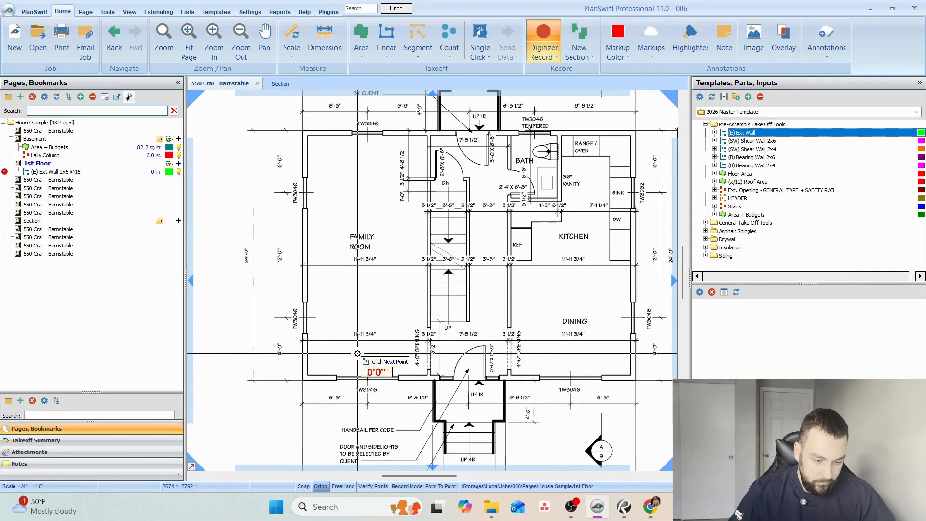
Record the 2x6 exterior wall takeoff as a box around the house's outer perimeter, from the family room corner to the kitchen corner, and end recording.
click(453, 487)
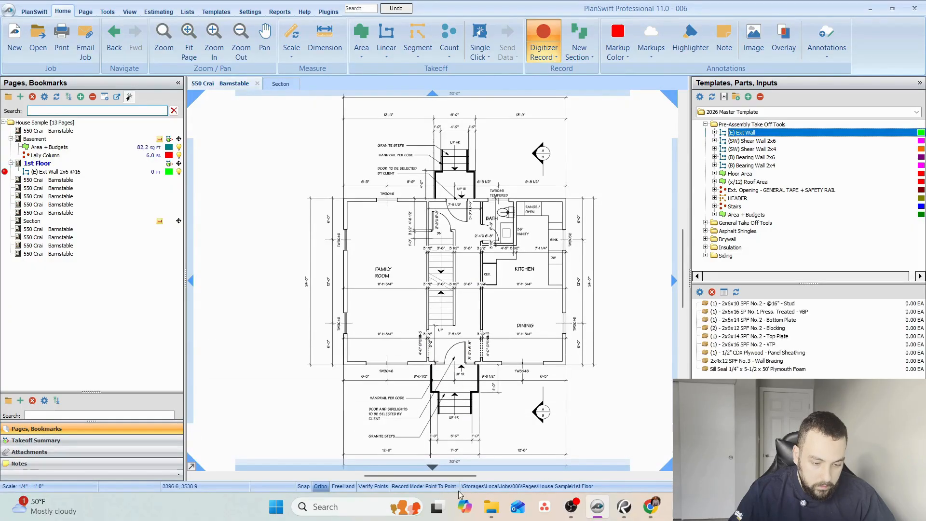
scroll(340, 361, up, 3)
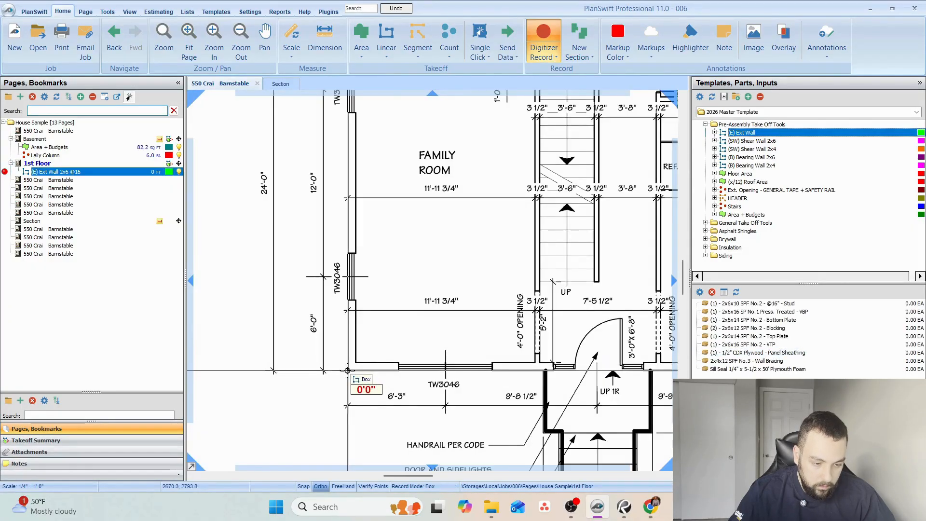
scroll(356, 366, down, 2)
scroll(371, 352, down, 1)
scroll(358, 364, up, 2)
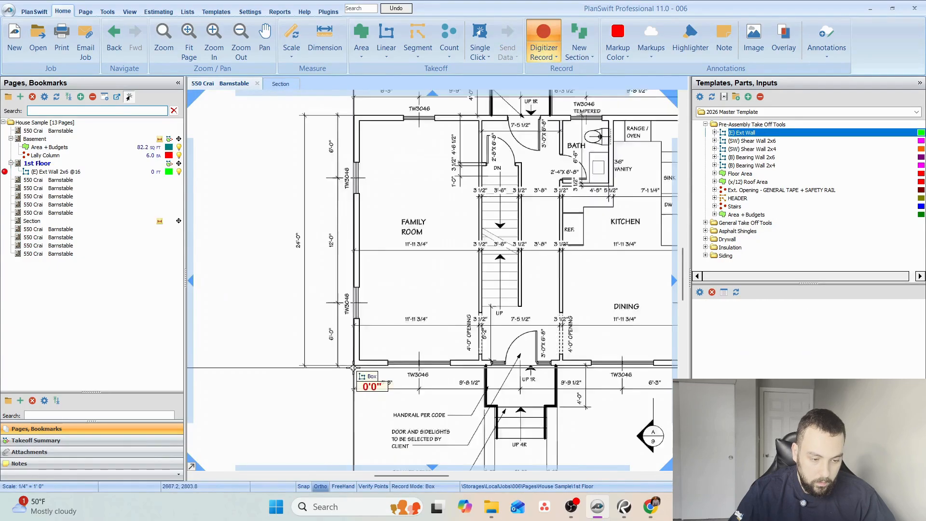
click(357, 364)
scroll(358, 363, down, 2)
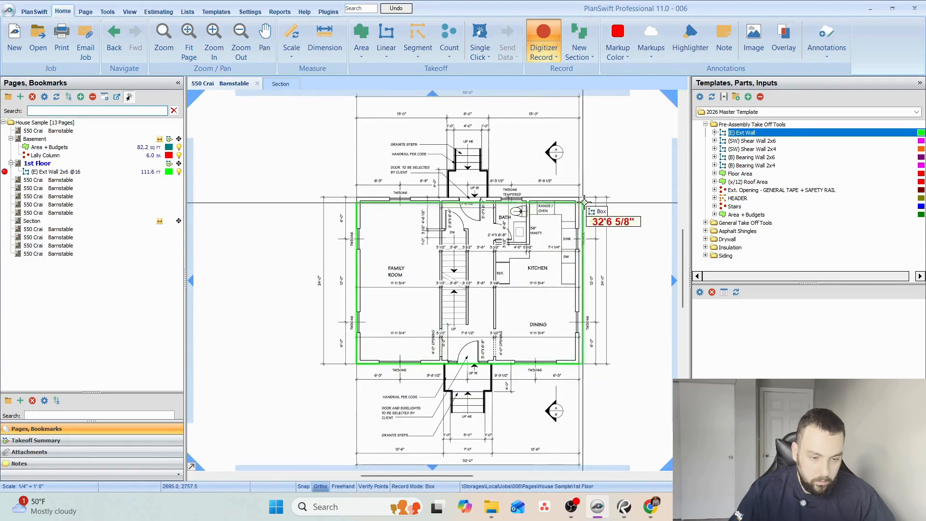
scroll(579, 198, up, 2)
click(573, 193)
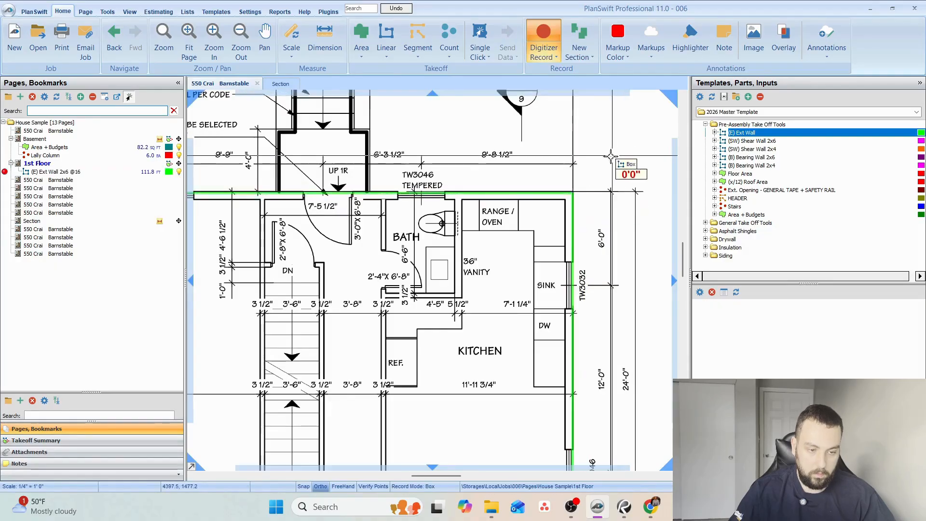
scroll(573, 193, down, 2)
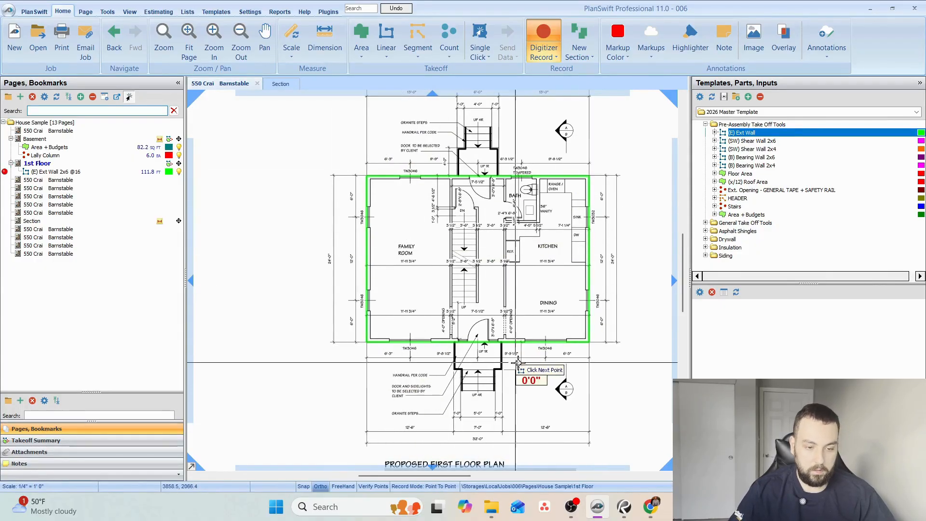
key(Escape)
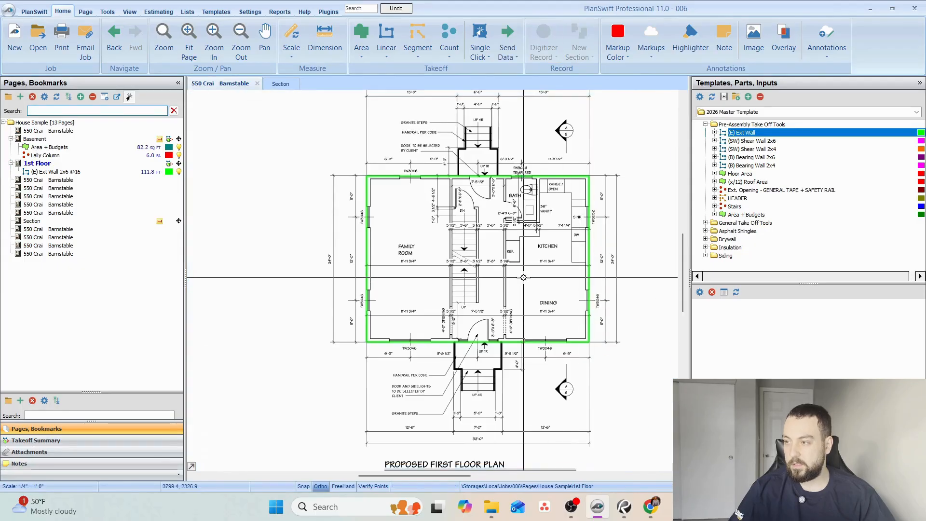
drag(529, 277, 493, 311)
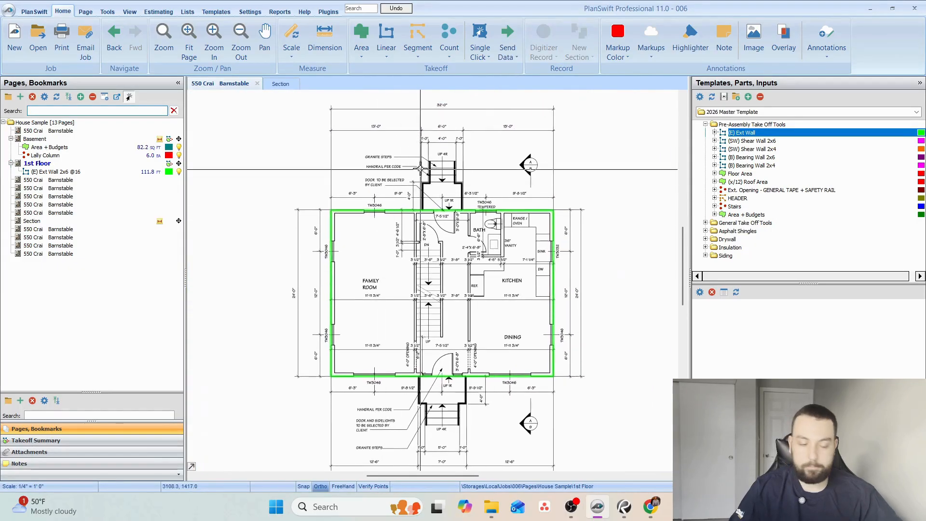
Delete the 2x6x16 SP No.1 Press. Treated - VBP part from the recorded exterior wall takeoff.
click(384, 211)
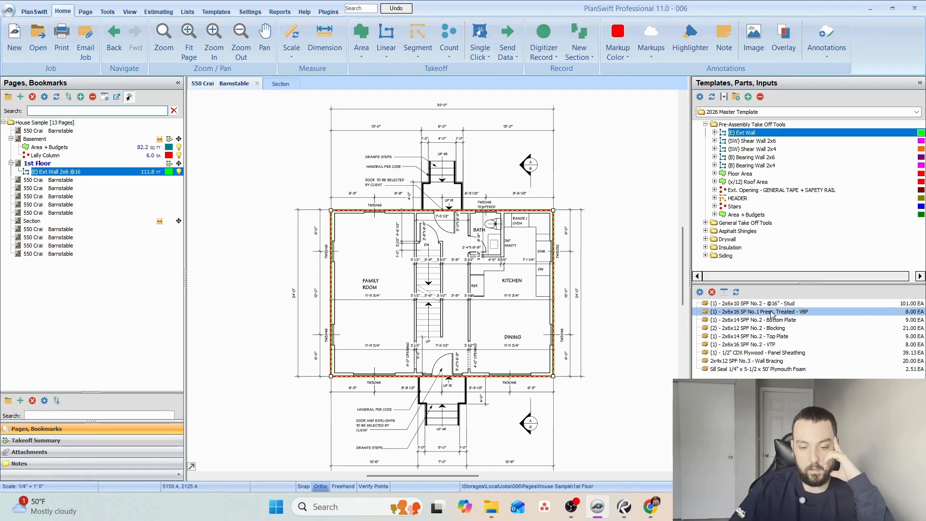
click(745, 312)
click(712, 292)
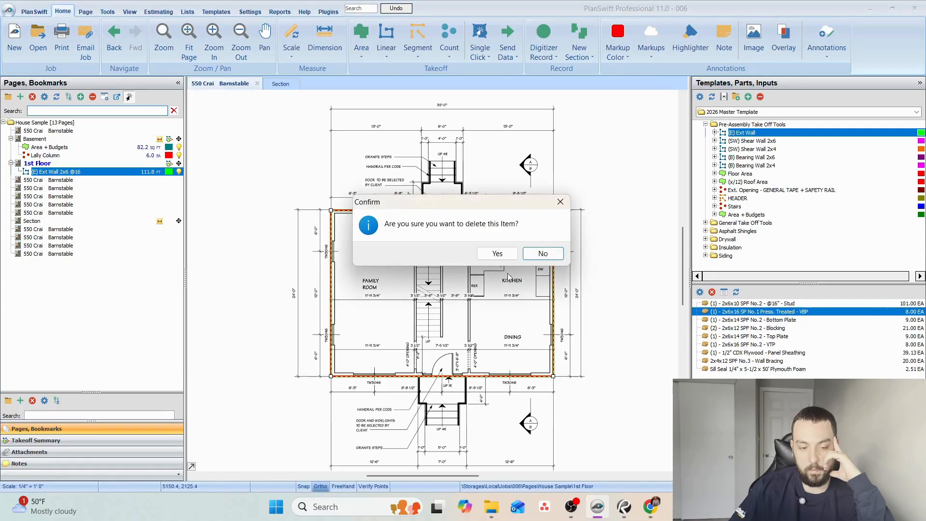
click(496, 252)
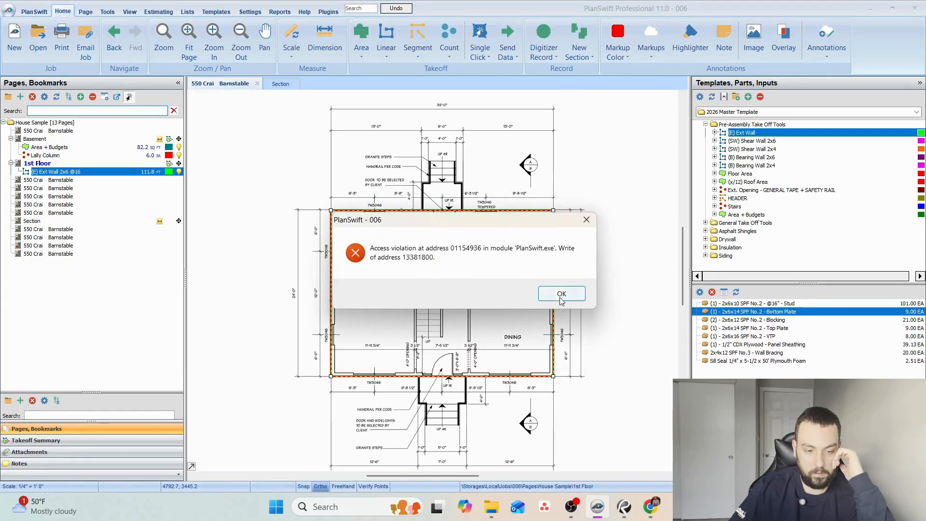
click(555, 292)
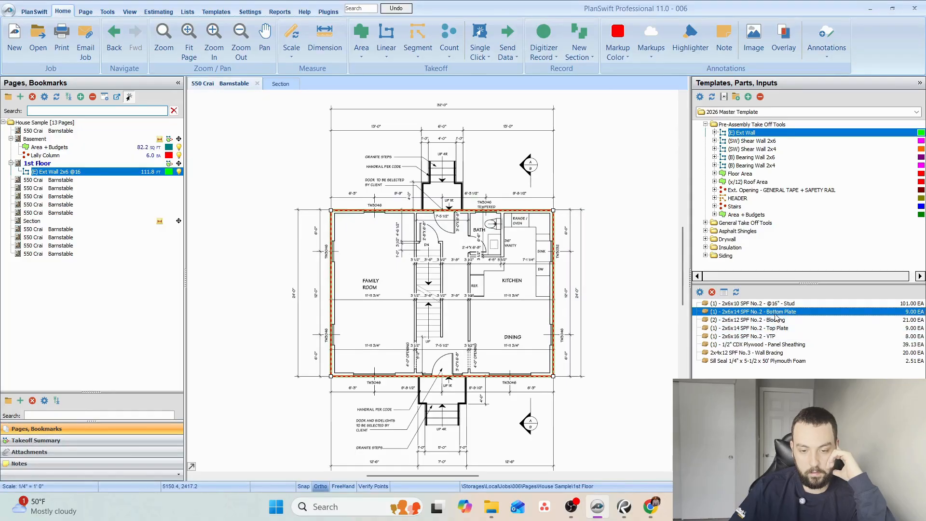
Review the wall's top plate and VTP parts, and change the Panel Sheathing part's material to 1/2" Zip System.
click(779, 328)
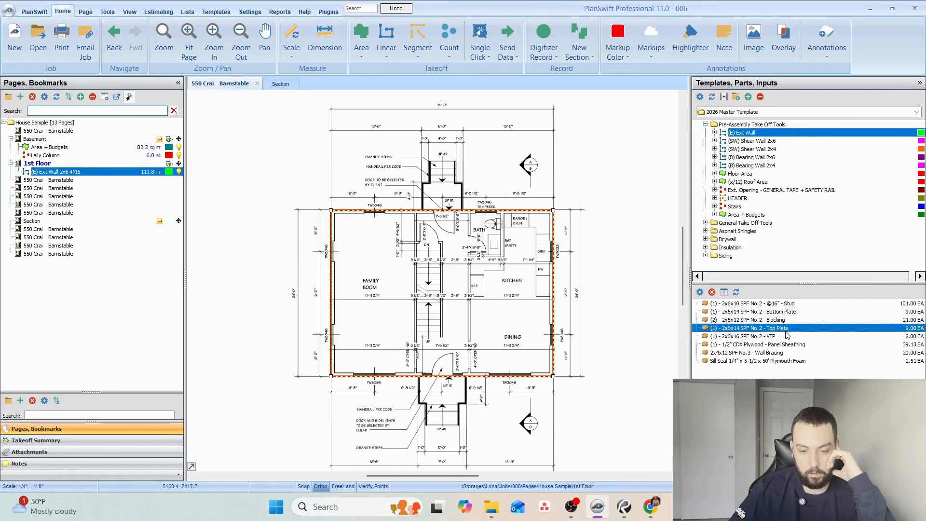
click(783, 337)
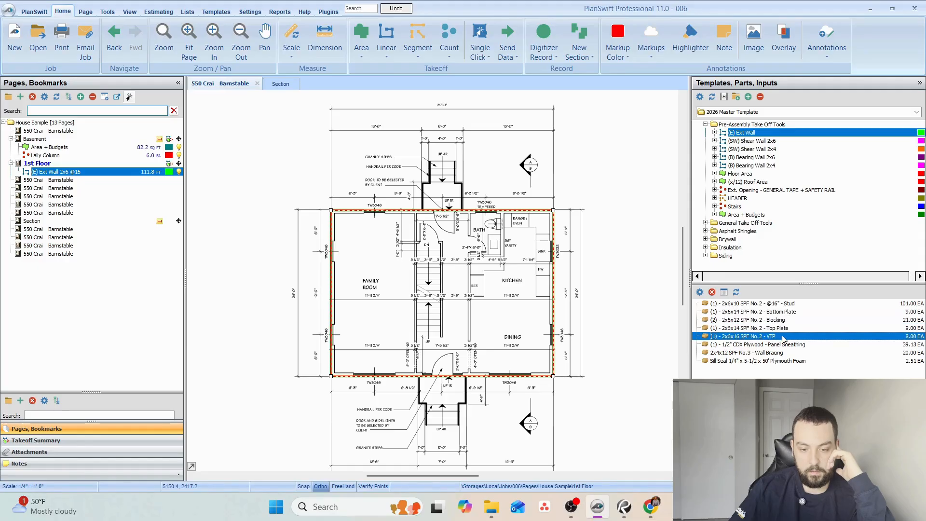
click(782, 344)
double_click(782, 345)
click(461, 207)
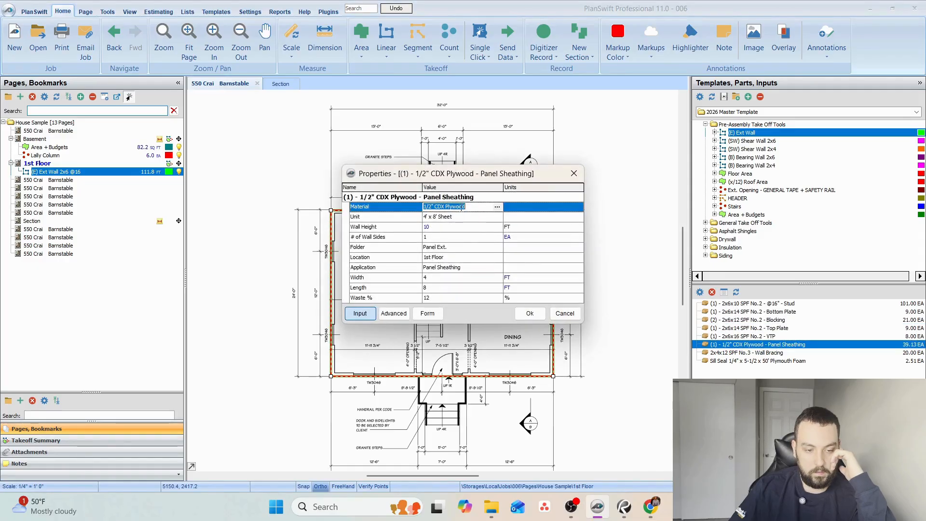
text(1/2)
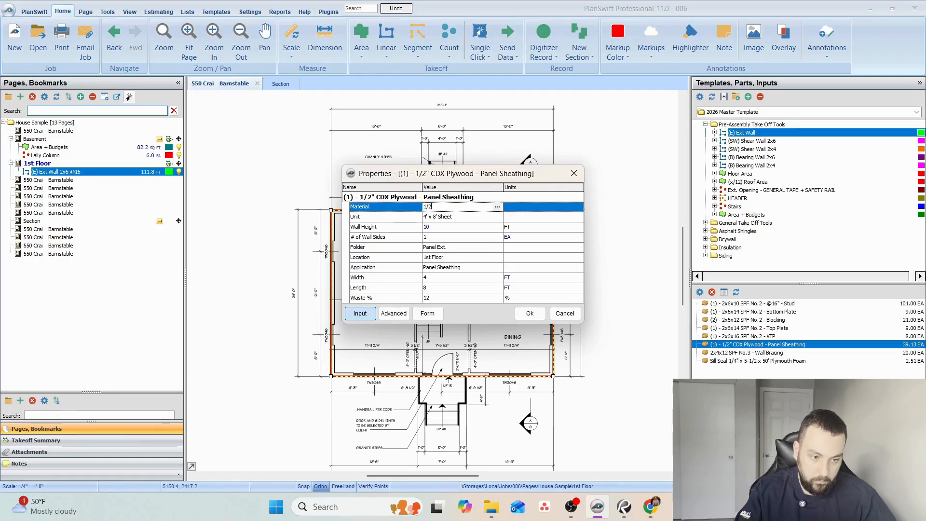
text(" Zip)
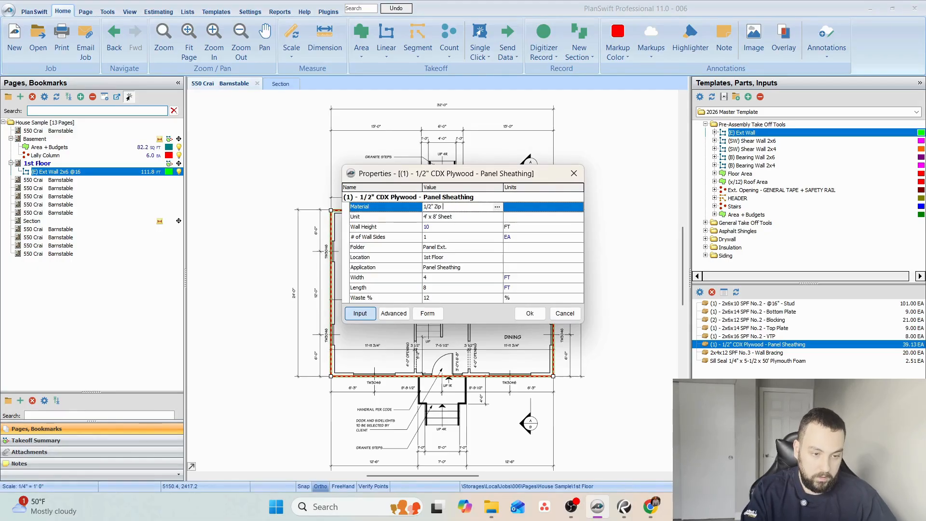
text( Syst)
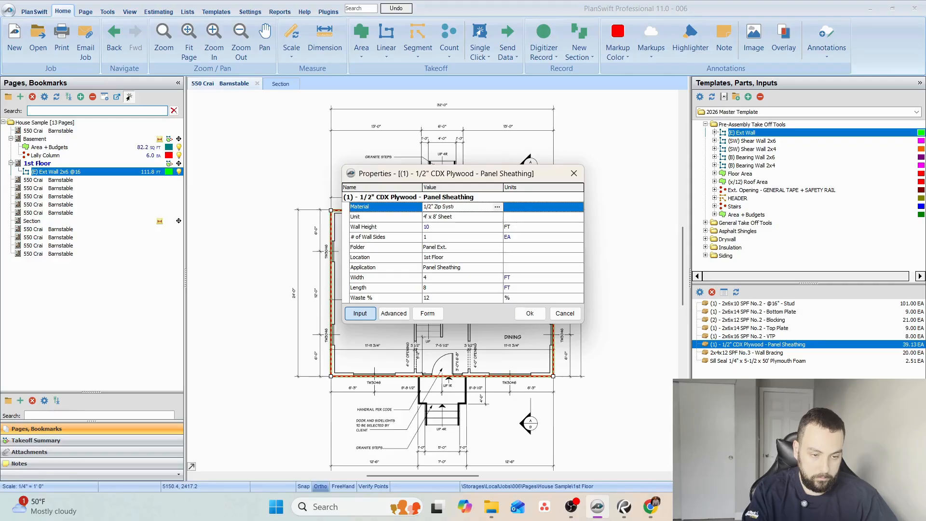
text(em)
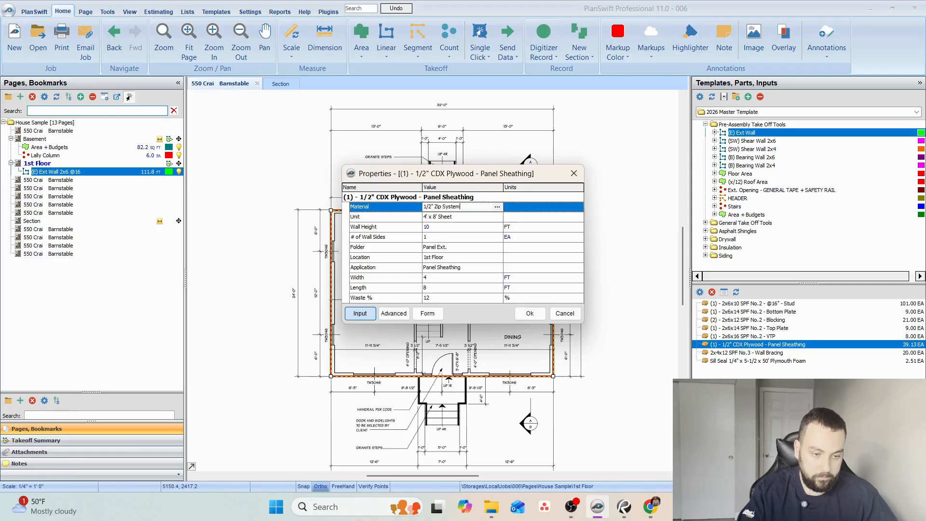
click(530, 314)
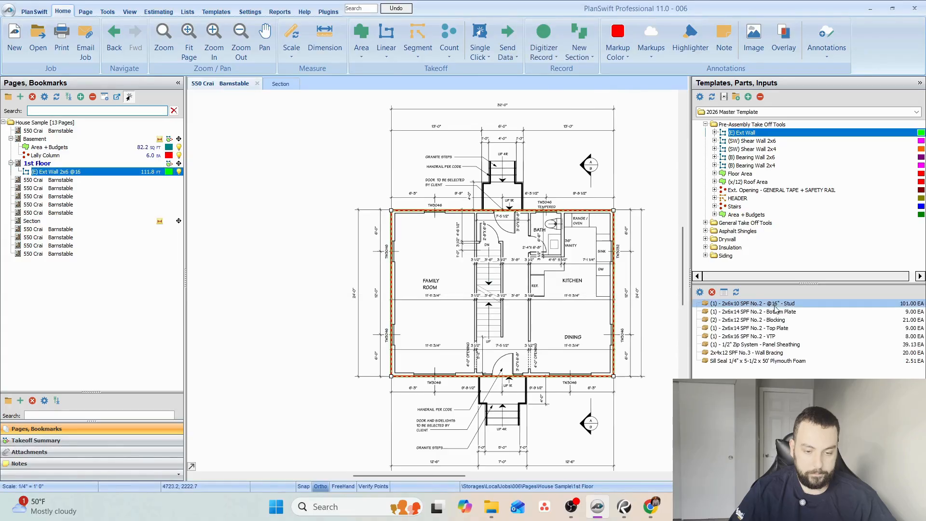
Delete the Sill Seal 1/4" x 5-1/2 x 50' Plymouth Foam part from the exterior wall takeoff.
click(777, 361)
click(712, 292)
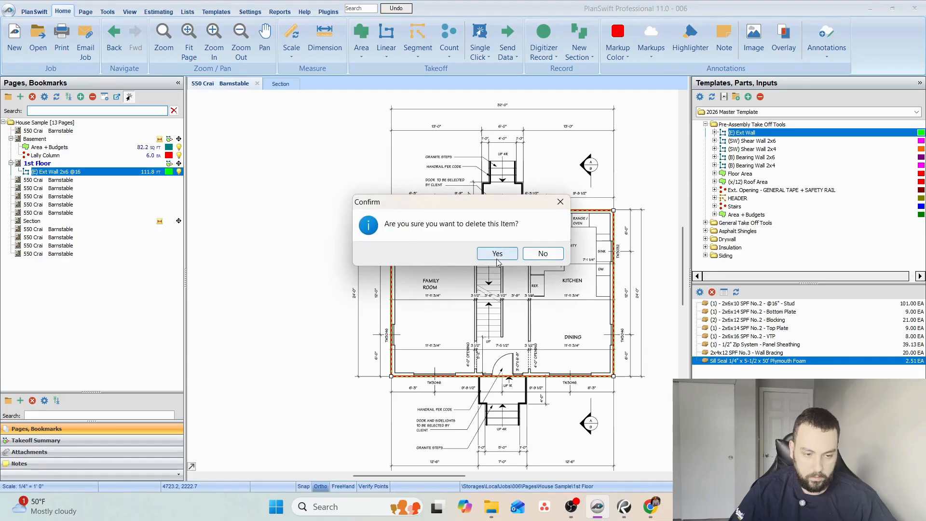
click(498, 260)
Examine the sill where the first floor framing meets the foundation wall on the Section page, including the P.T. wood sill and sill seal note.
click(280, 83)
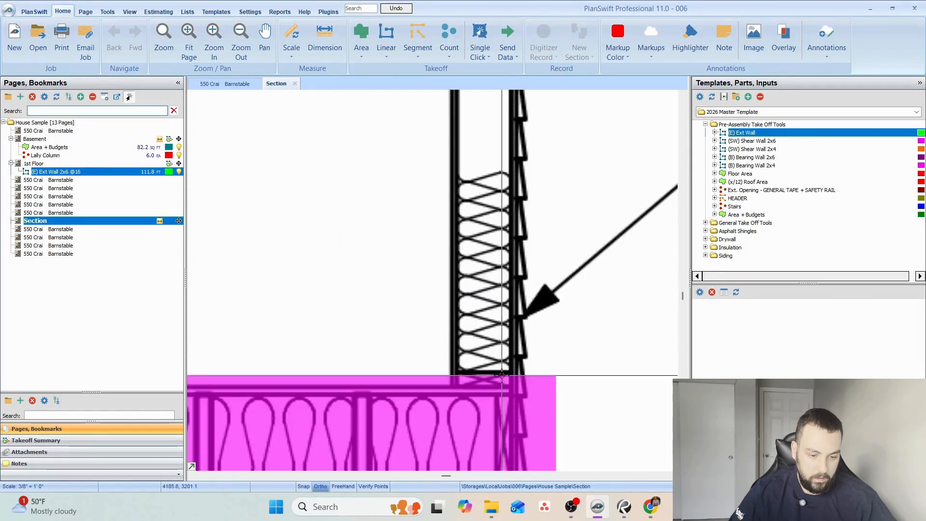
scroll(501, 379, up, 2)
scroll(454, 449, down, 4)
mouse_move(582, 463)
mouse_down()
mouse_move(540, 380)
mouse_move(593, 261)
mouse_up()
scroll(446, 295, up, 2)
drag(434, 271, 297, 257)
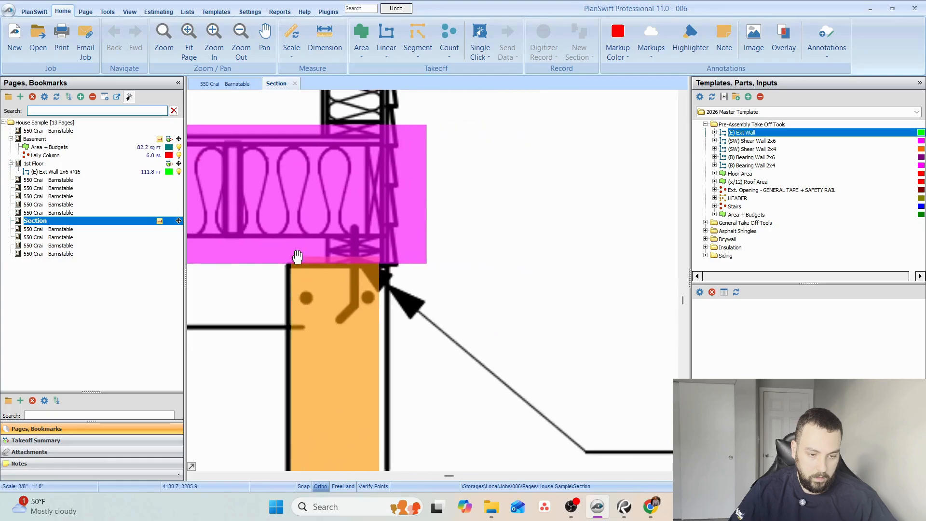
scroll(344, 239, down, 3)
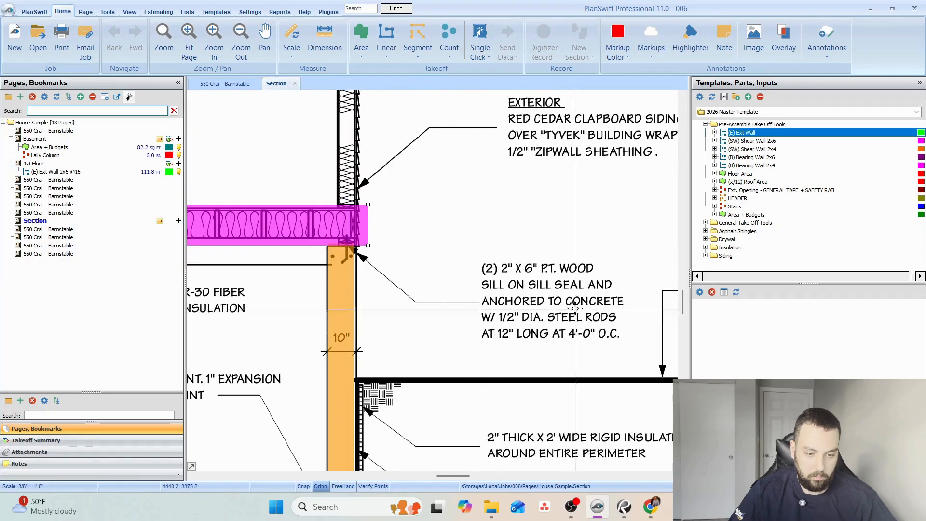
scroll(575, 309, up, 3)
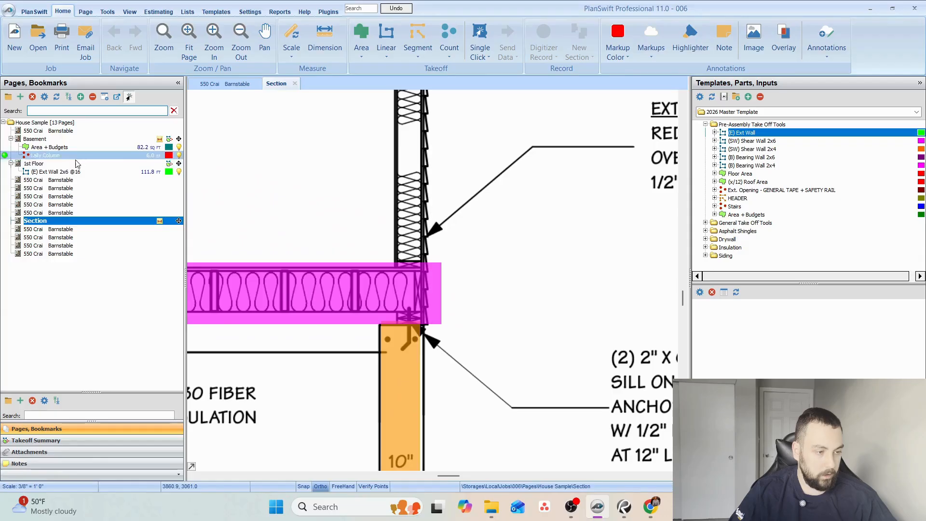
Return to the 1st Floor page and select the exterior wall outline to show its parts.
click(76, 164)
scroll(428, 288, up, 3)
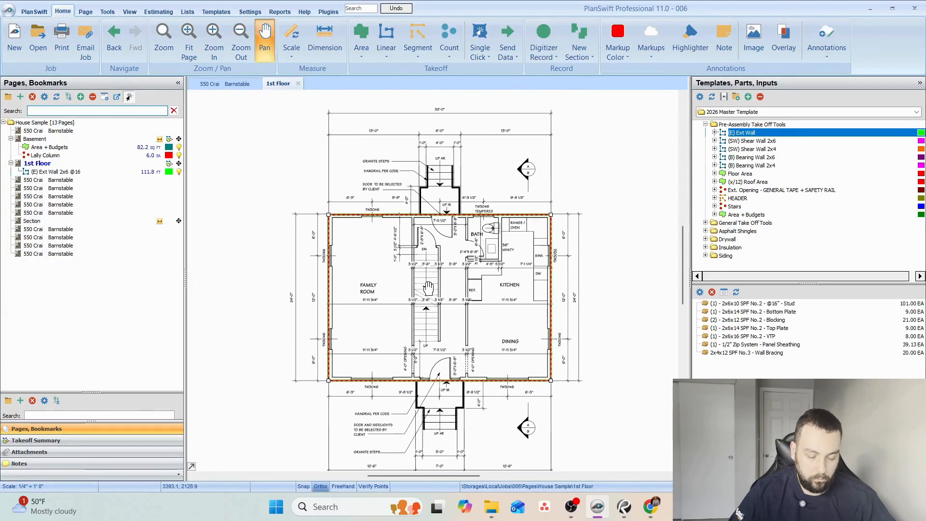
click(551, 285)
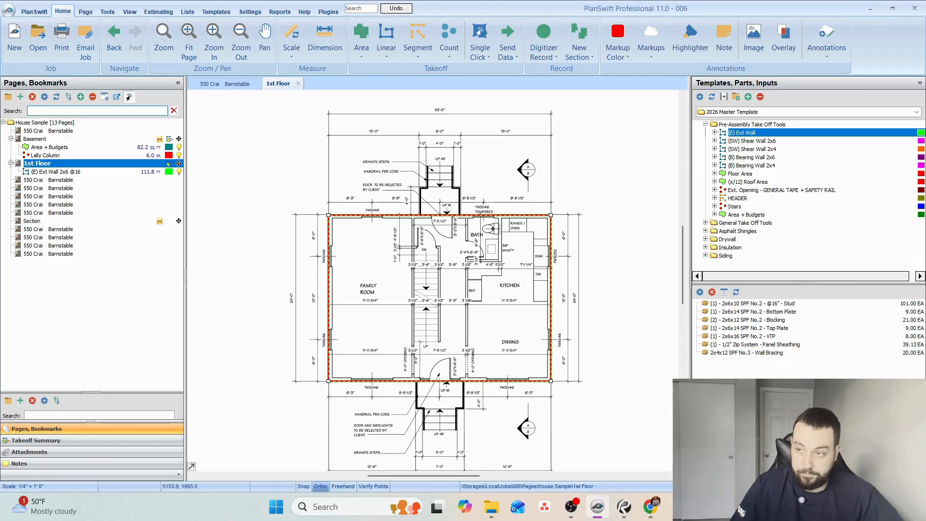
Switch to Chrome and search Google Images for "zip system sheathing".
mouse_move(649, 516)
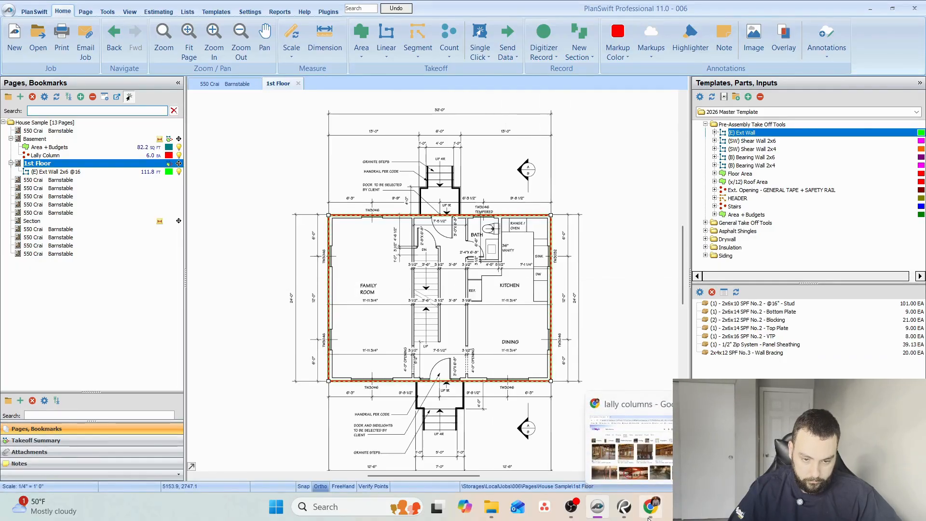
click(650, 515)
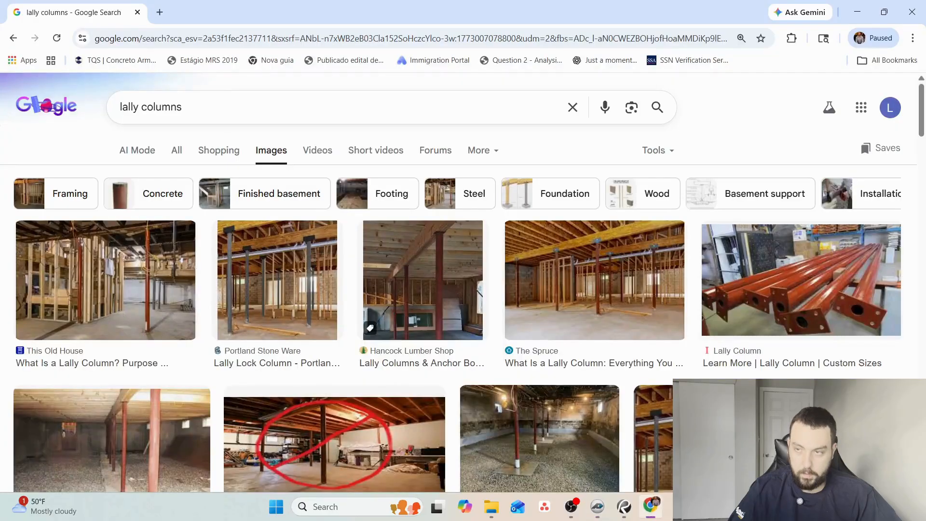
triple_click(175, 109)
text(ip system)
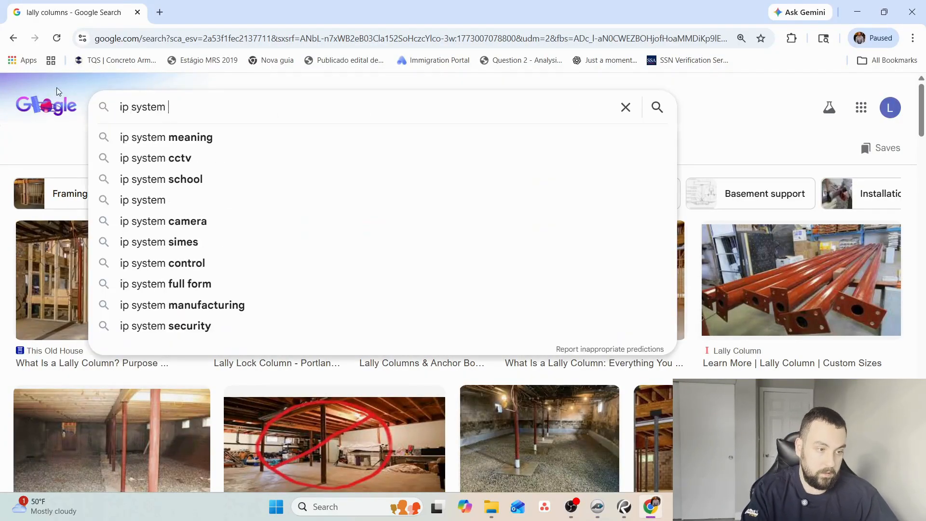
key(ctrl+a)
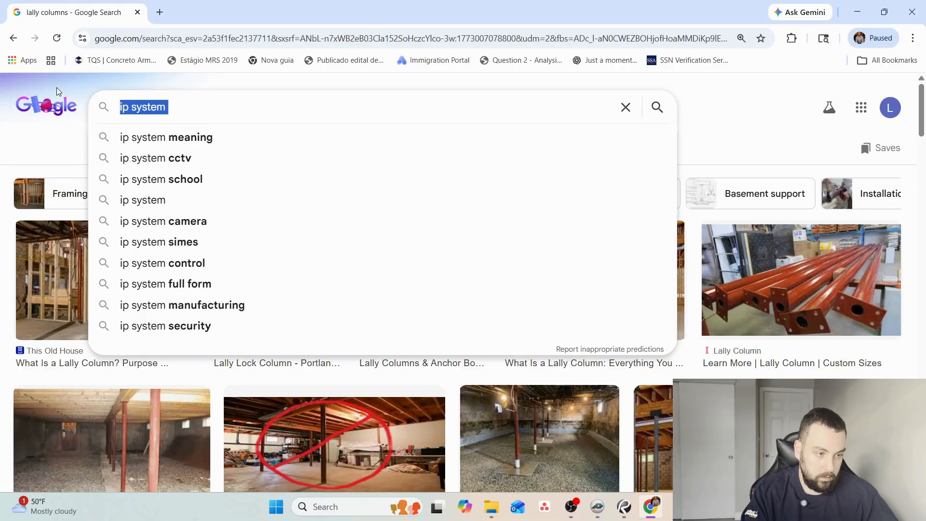
text(zi´ system)
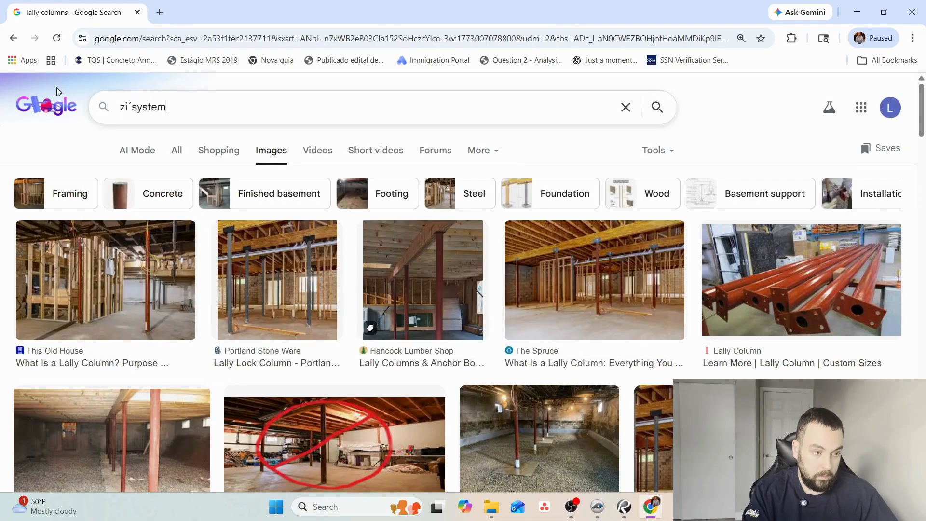
key(ctrl+a)
text(zi)
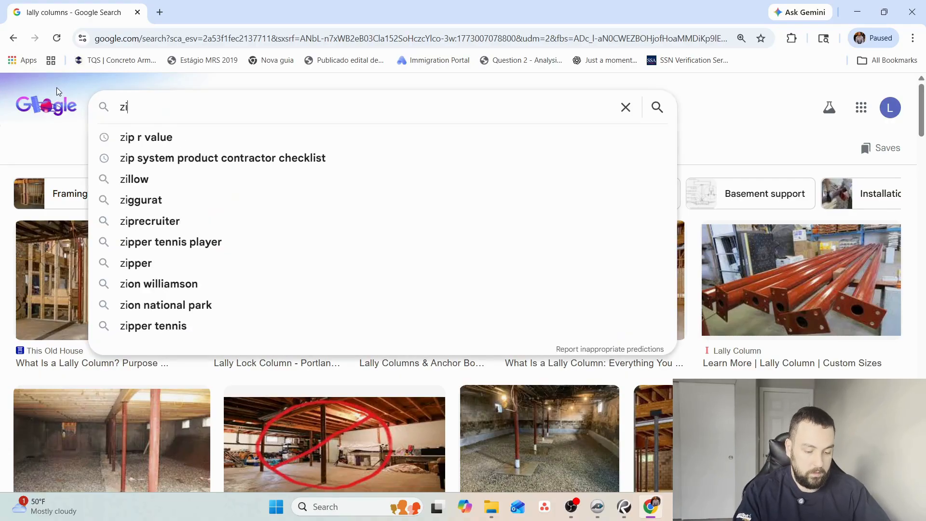
key(BackSpace)
text(p)
key(BackSpace)
text(ip sys)
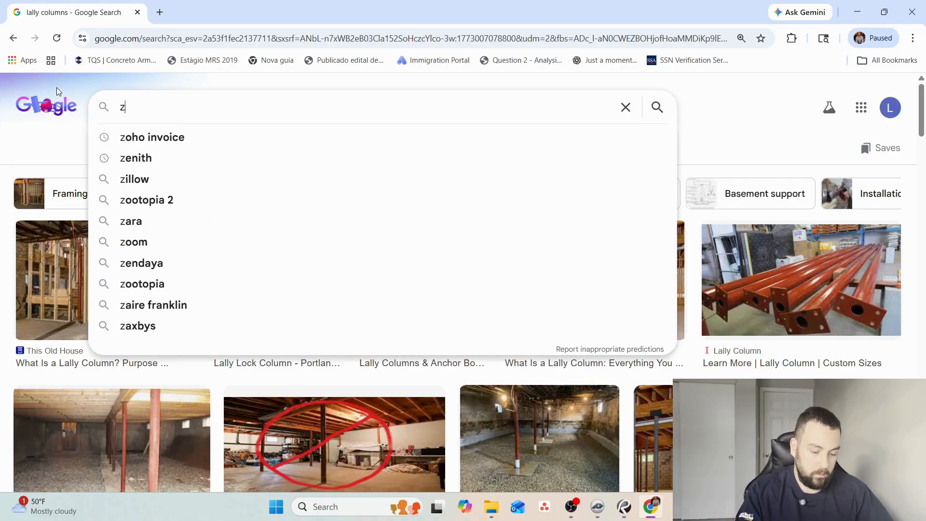
text(tem)
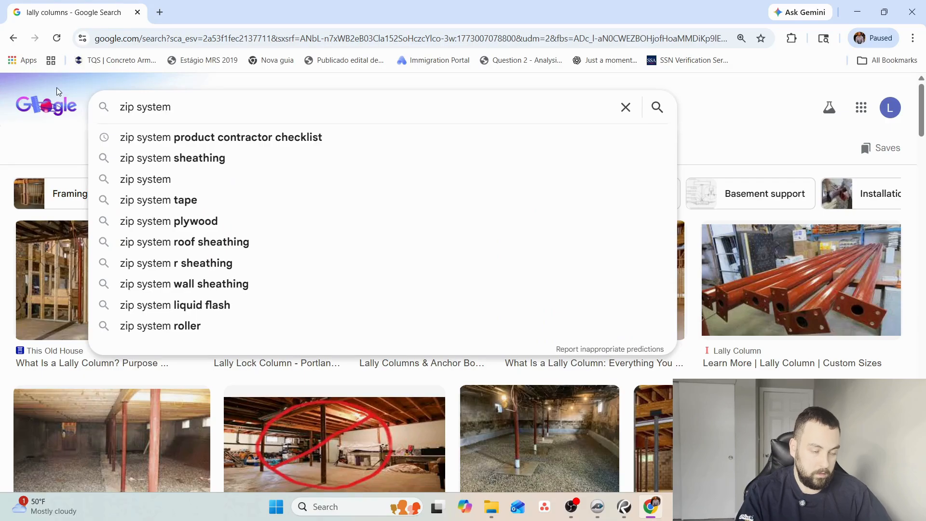
key(Down)
key(Down)
key(Return)
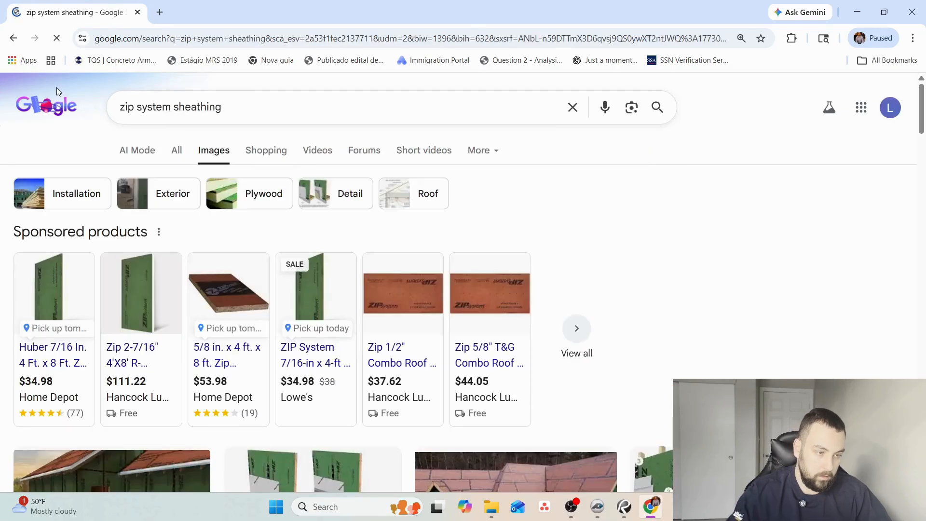
Browse the sheathing images and open the GVD Renovations & Remodeling photo of a house clad in green ZIP panels.
scroll(337, 322, down, 5)
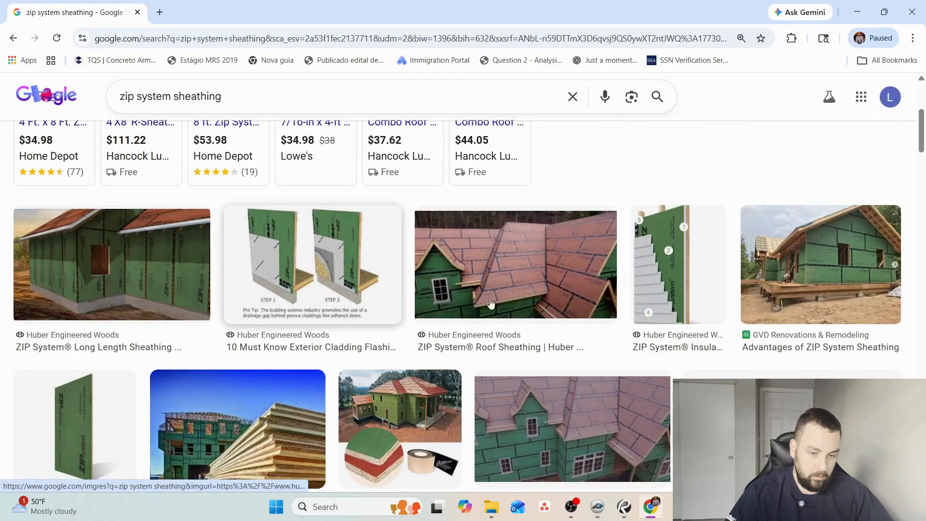
scroll(839, 238, down, 1)
click(837, 213)
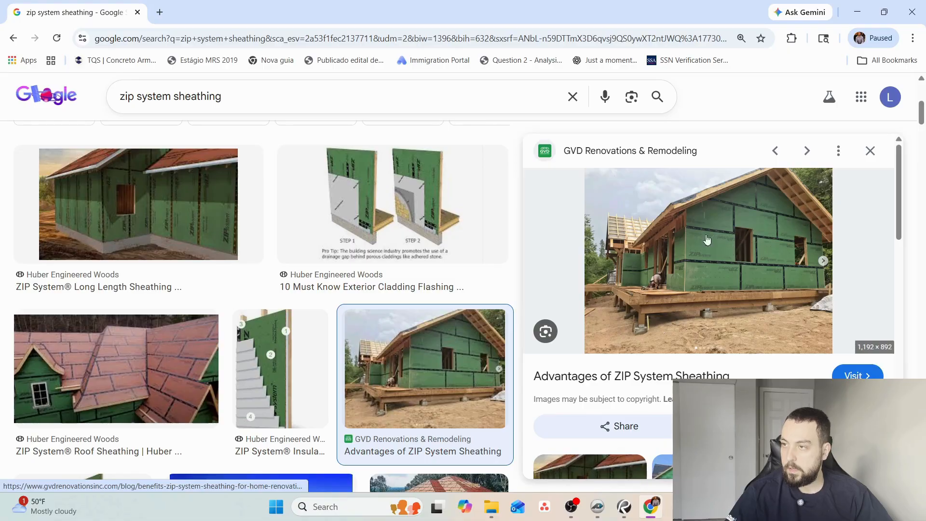
Search images for "zip system sheathing tape" and open the Huber Engineered Woods photo of tape being rolled onto a seam.
click(277, 103)
text(tape)
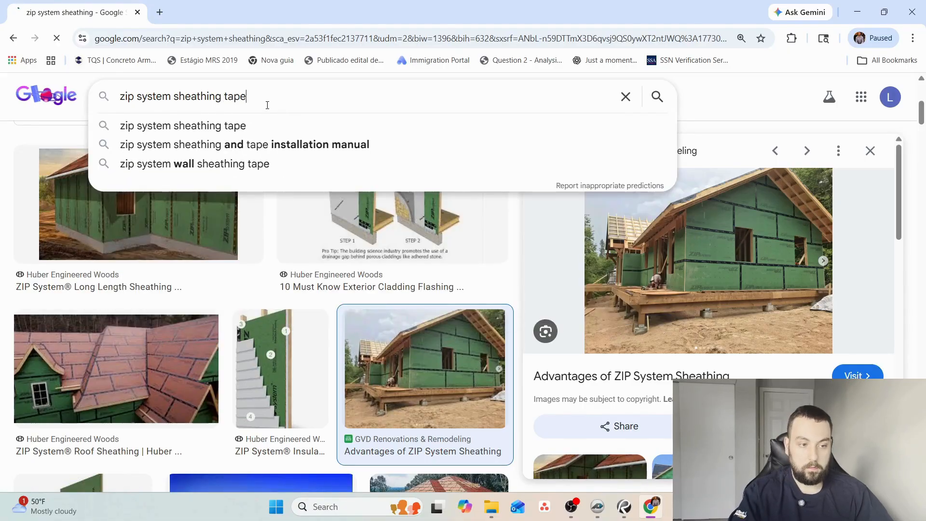
key(Return)
scroll(313, 296, down, 3)
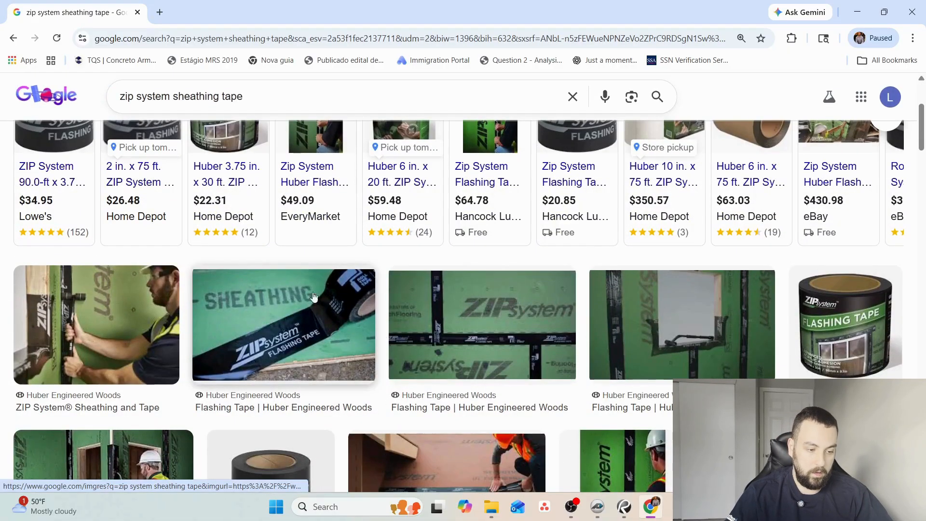
click(78, 340)
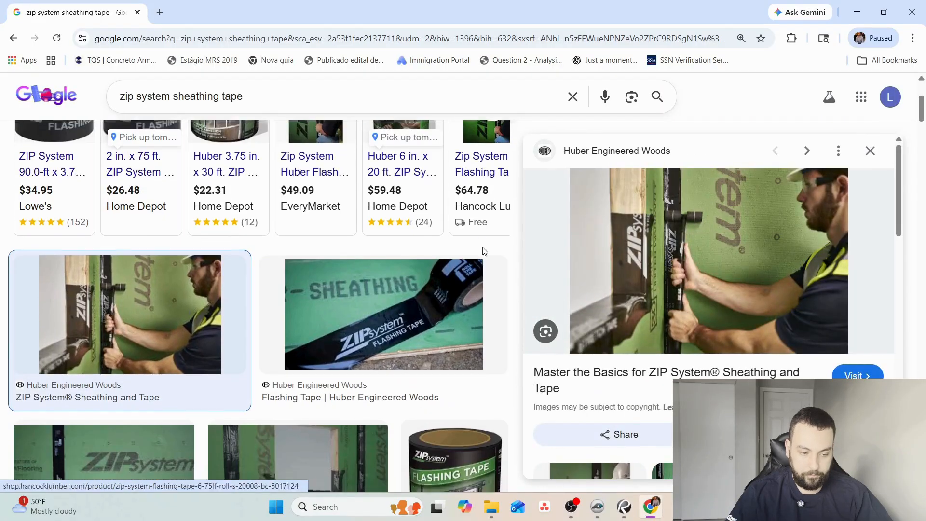
Look through the related tape images and open the Schillings 3-3/4" x 90' ZIP System Flashing Tape picture.
scroll(485, 252, down, 2)
scroll(386, 340, up, 4)
scroll(641, 302, down, 4)
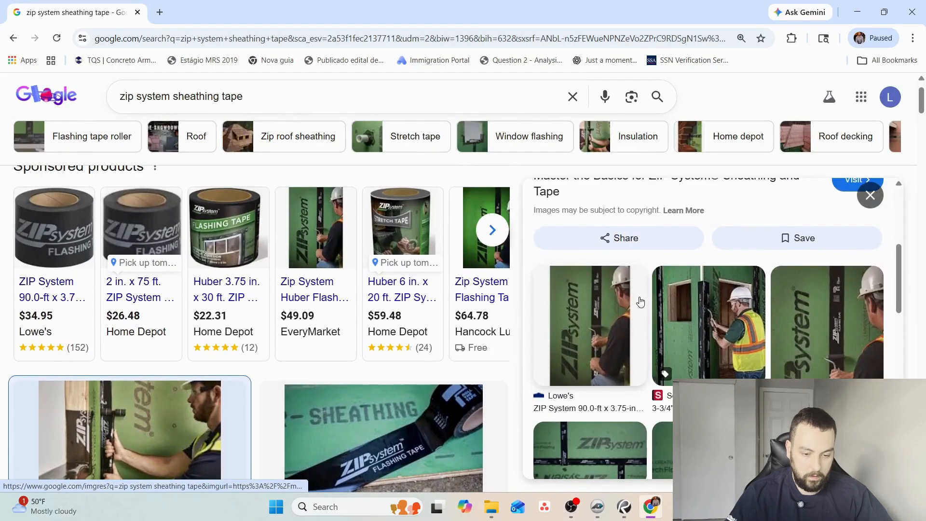
click(698, 300)
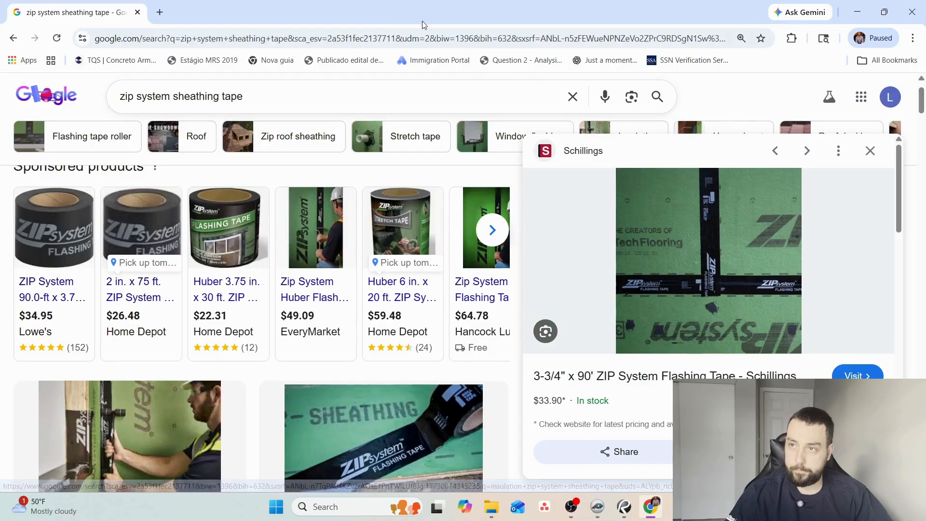
Search Google for "white board drawing free" in a new browser tab and open the Web Whiteboard result in its own tab.
click(158, 12)
text(goo)
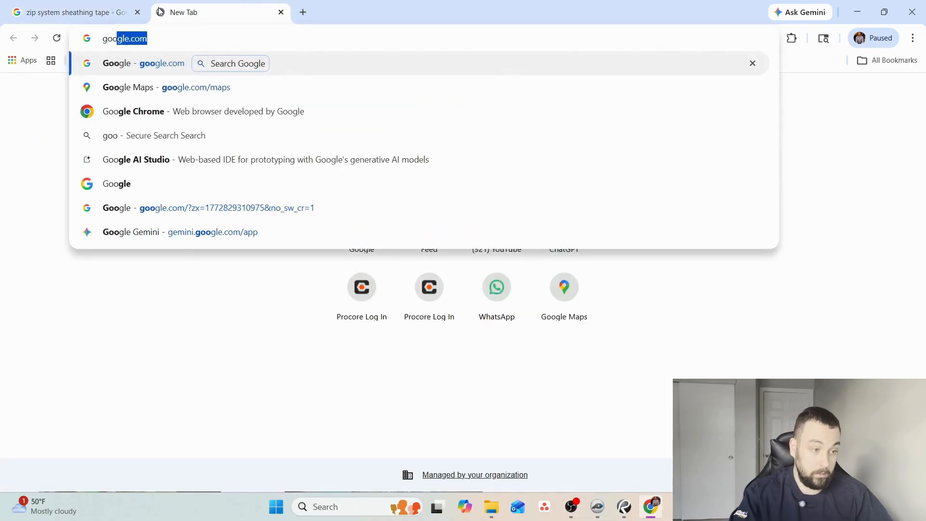
key(Return)
text(white)
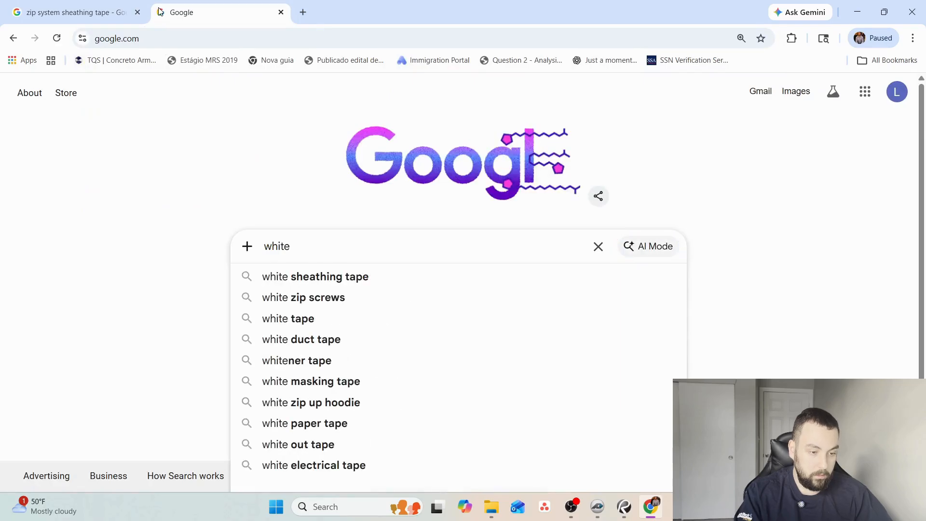
text( board )
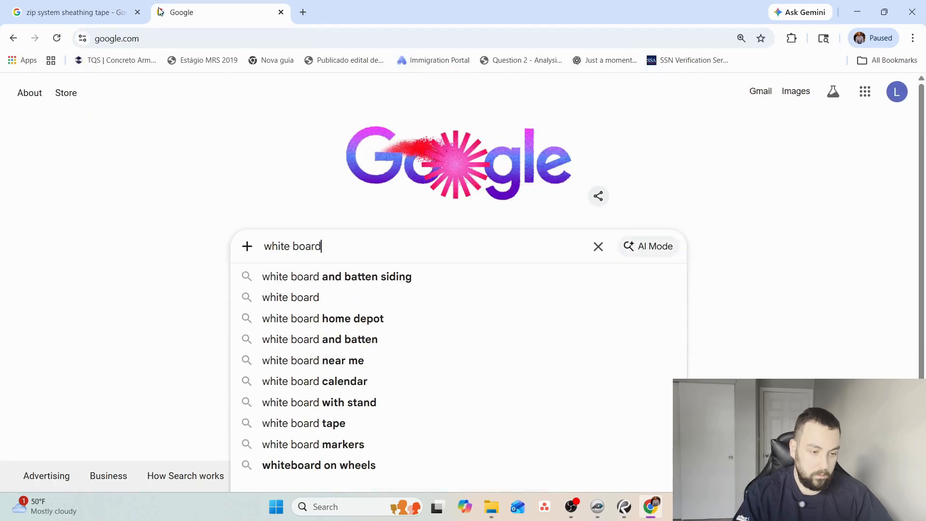
text(draw)
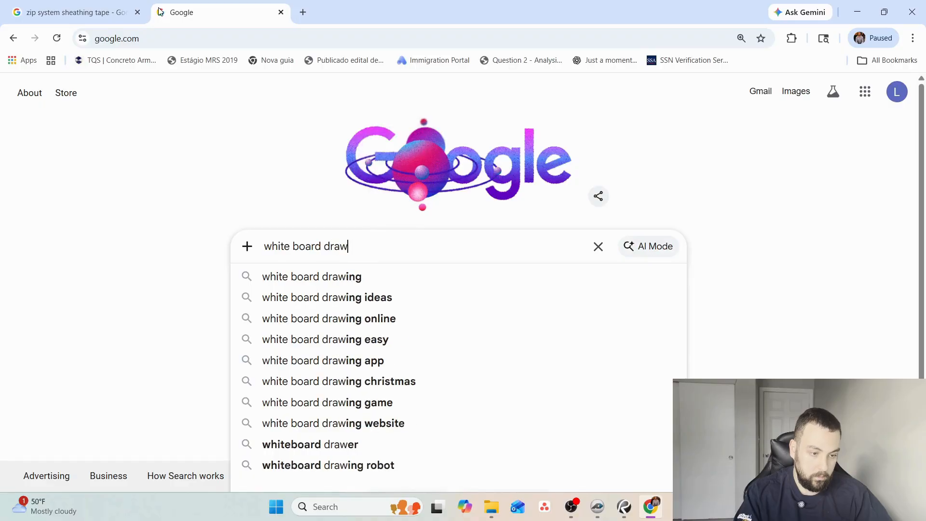
text(ing free)
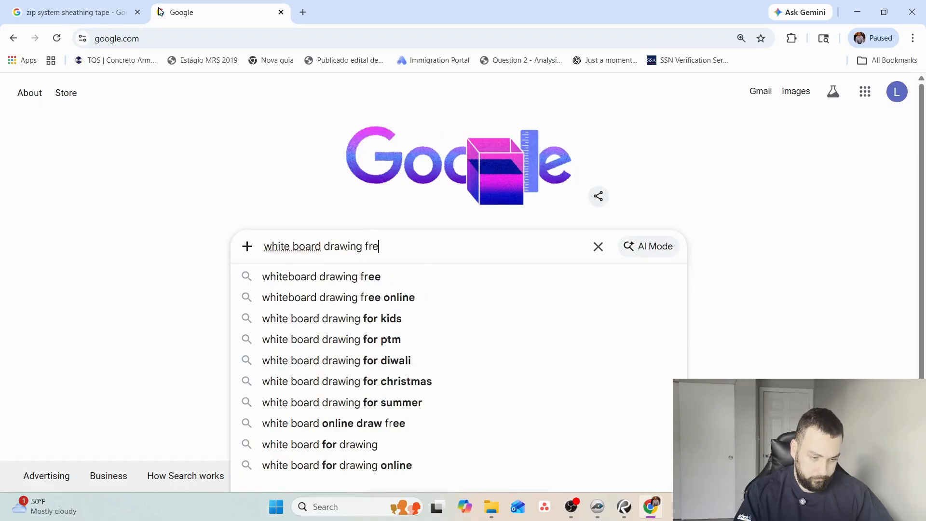
key(Return)
middle_click(194, 225)
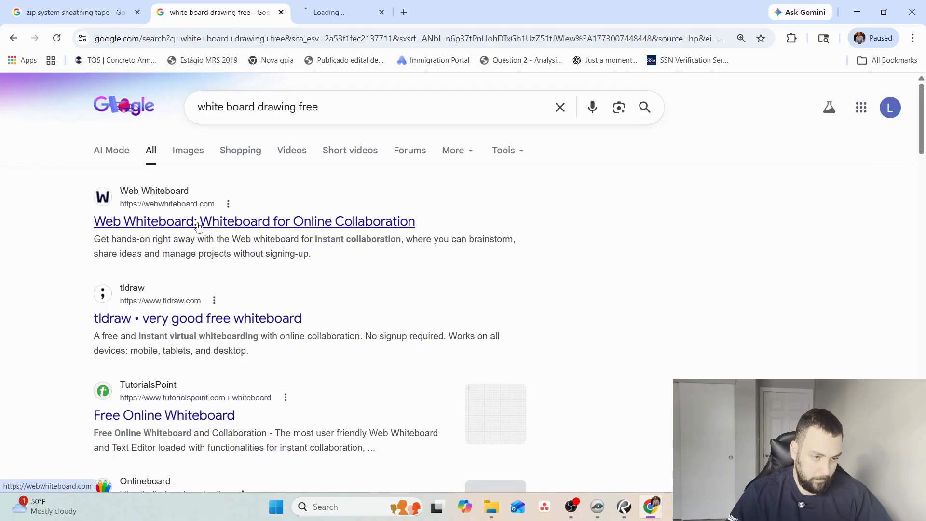
click(324, 2)
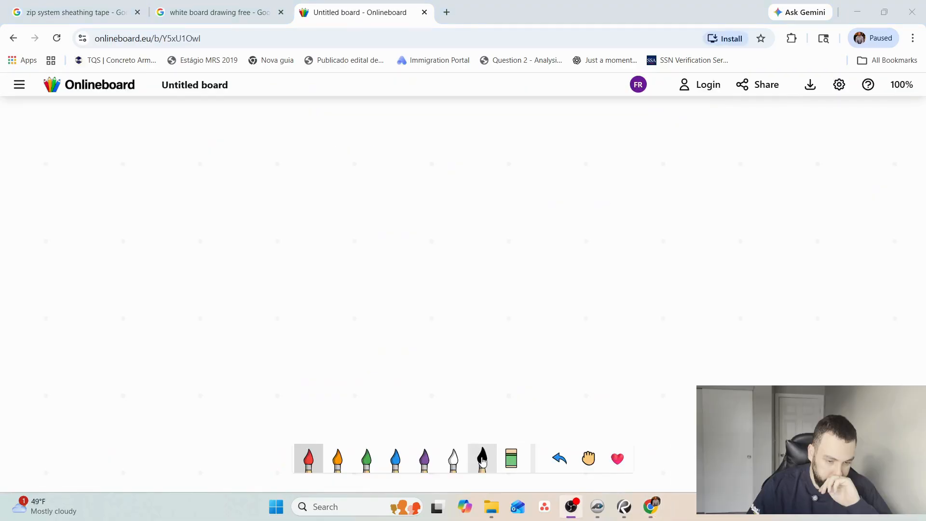
Sketch a rectangular sheathing panel on the Onlineboard canvas with the black brush, labelled 4' high and 8' wide.
click(483, 459)
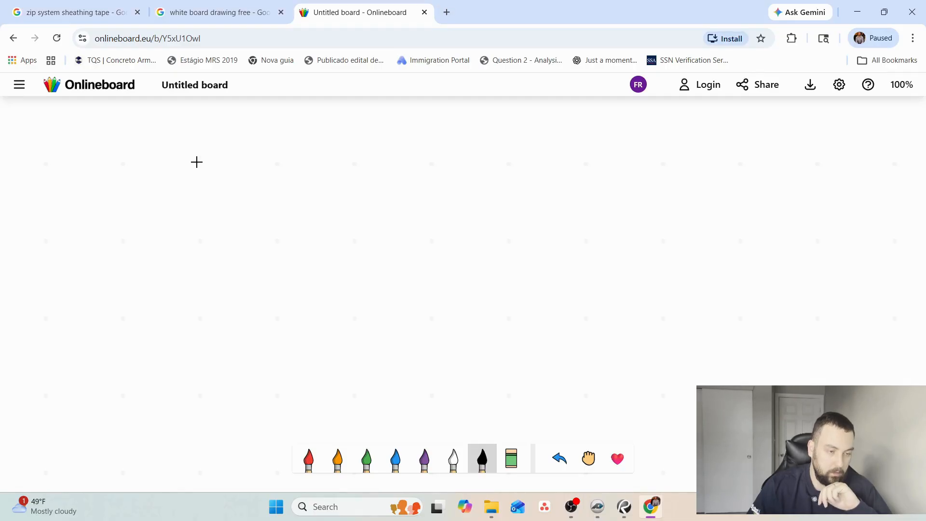
drag(197, 162, 222, 188)
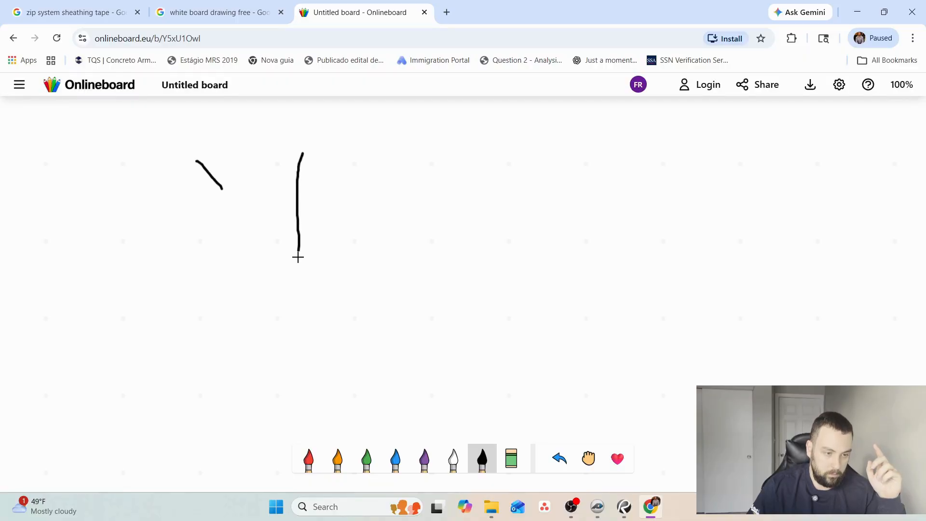
drag(298, 257, 544, 261)
drag(544, 153, 308, 149)
drag(265, 174, 273, 209)
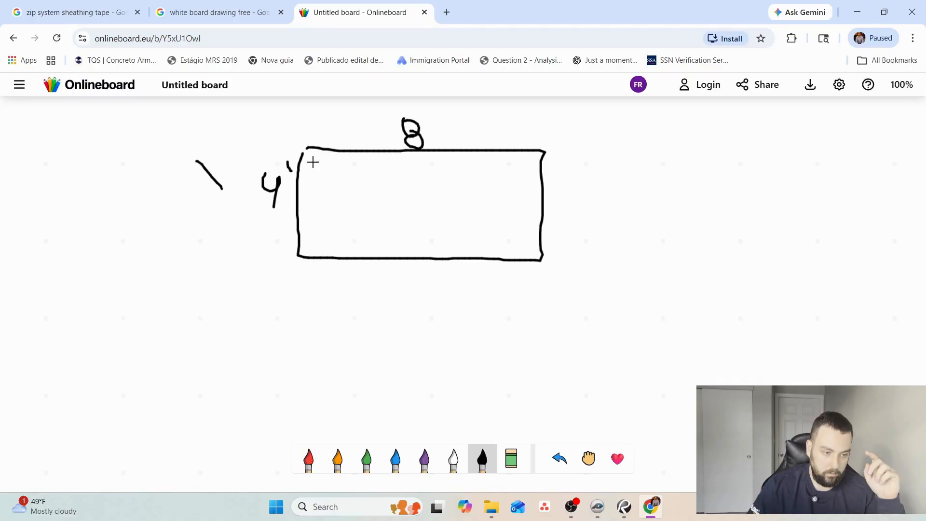
drag(429, 116, 434, 126)
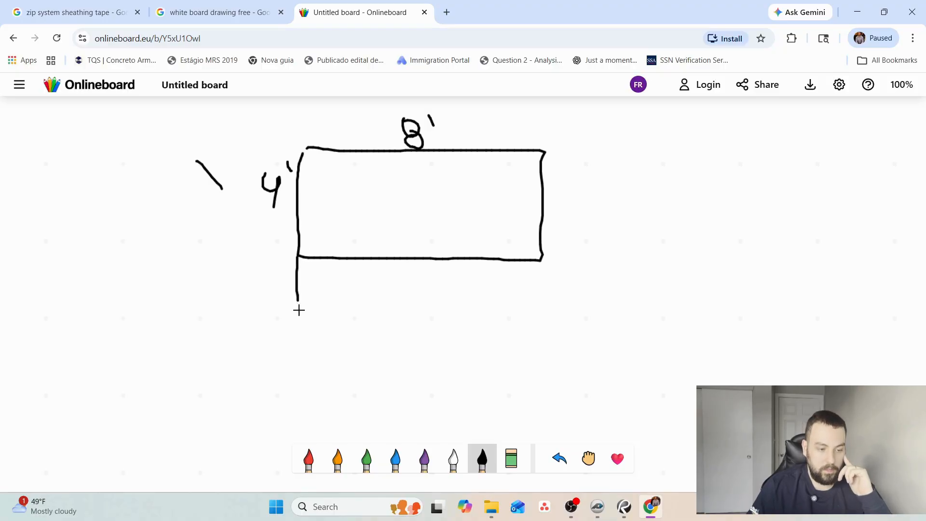
Draw five more adjoining panels to form a grid of three rows and two columns, marking the second row 4.
mouse_move(301, 354)
mouse_down()
mouse_move(555, 352)
mouse_move(547, 256)
mouse_up()
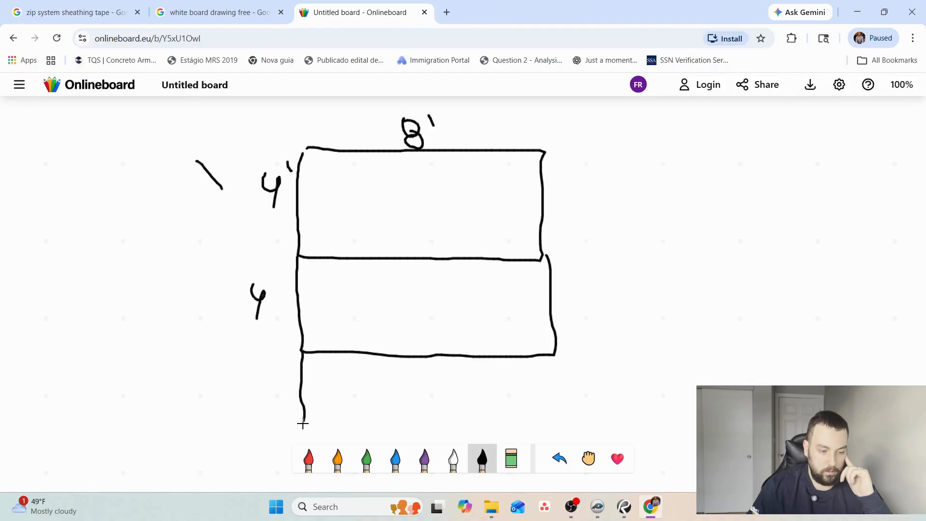
drag(303, 423, 566, 411)
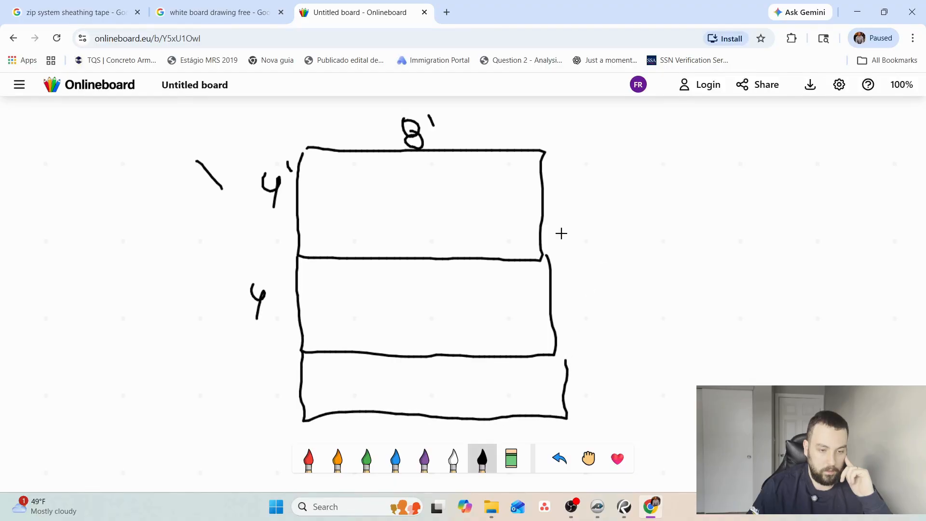
mouse_move(554, 158)
mouse_down()
mouse_move(709, 155)
mouse_move(767, 224)
mouse_move(566, 261)
mouse_move(783, 262)
mouse_move(748, 354)
mouse_move(571, 355)
mouse_move(758, 356)
mouse_up()
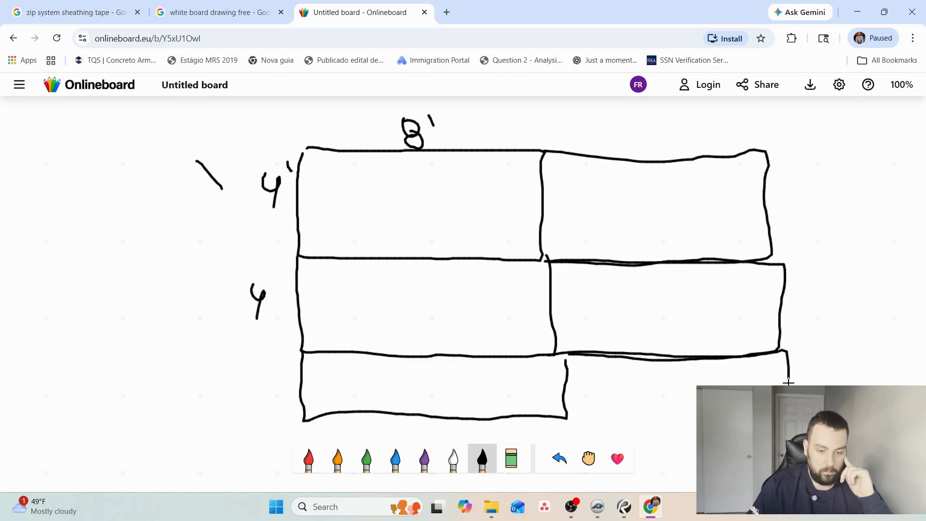
drag(782, 427, 562, 416)
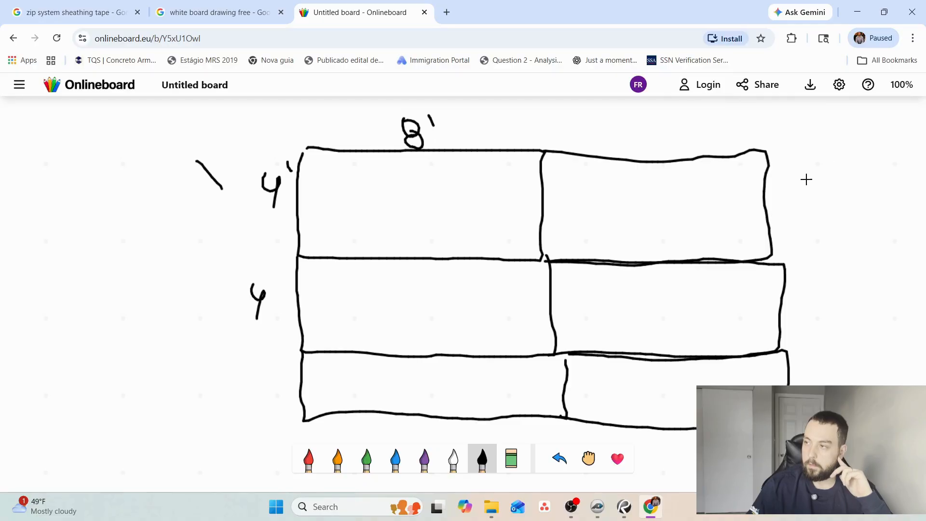
Label the second column 8' wide, complete the 4' height labels on both sides of the grid, and pick the red brush.
drag(661, 120, 680, 133)
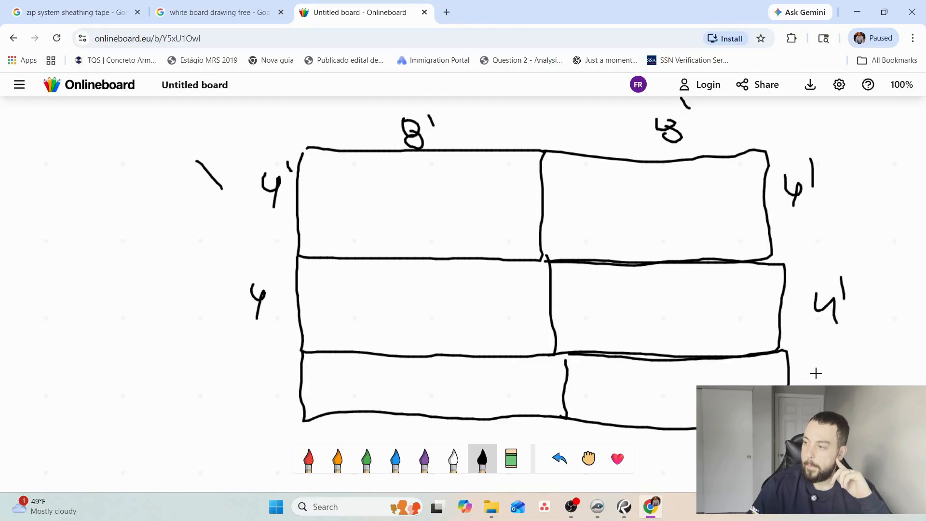
drag(843, 357, 846, 373)
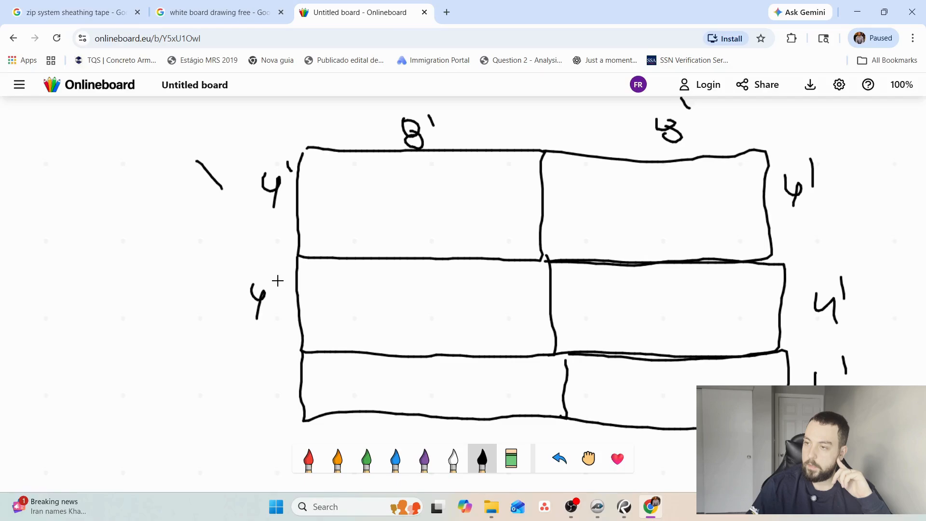
drag(277, 280, 279, 291)
mouse_move(261, 371)
mouse_down()
mouse_move(279, 381)
mouse_move(273, 400)
mouse_up()
drag(285, 363, 287, 373)
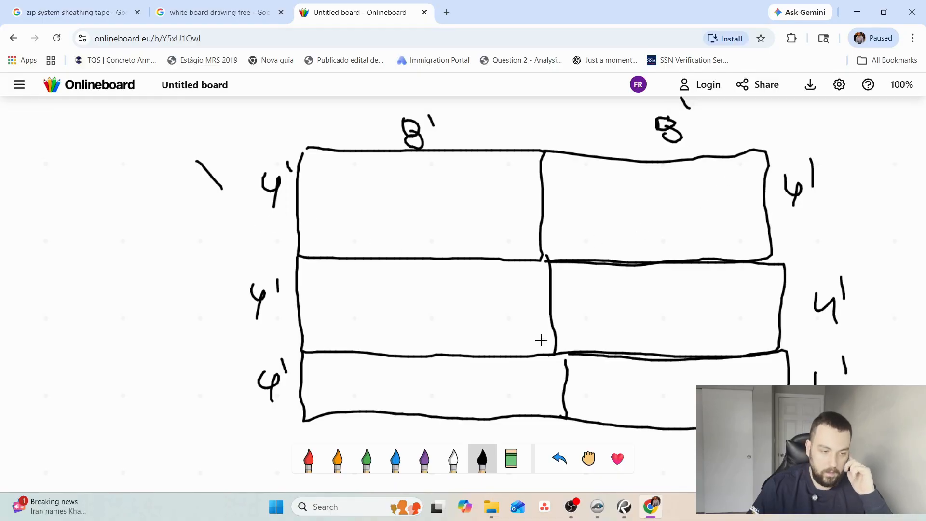
click(309, 461)
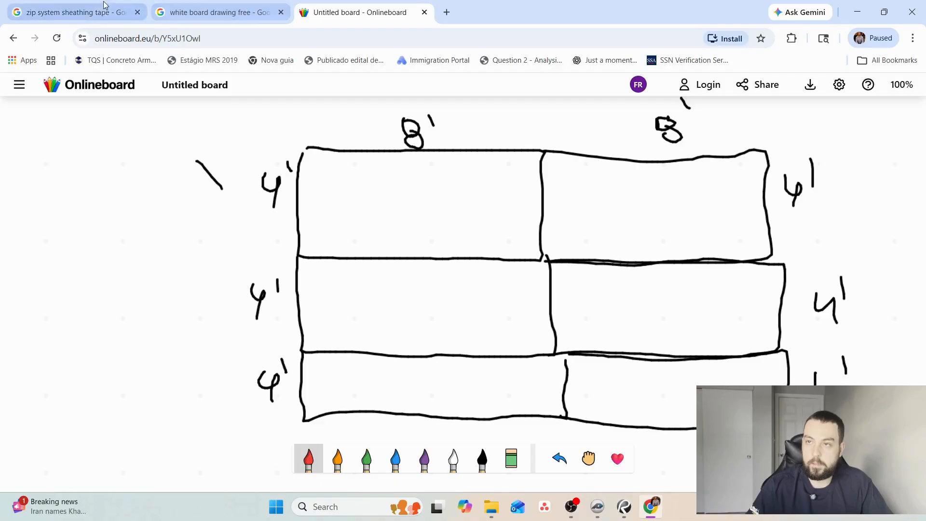
Look through the "zip system sheathing tape" image results again, and return to the earlier "zip system sheathing" results.
click(72, 12)
scroll(56, 174, down, 5)
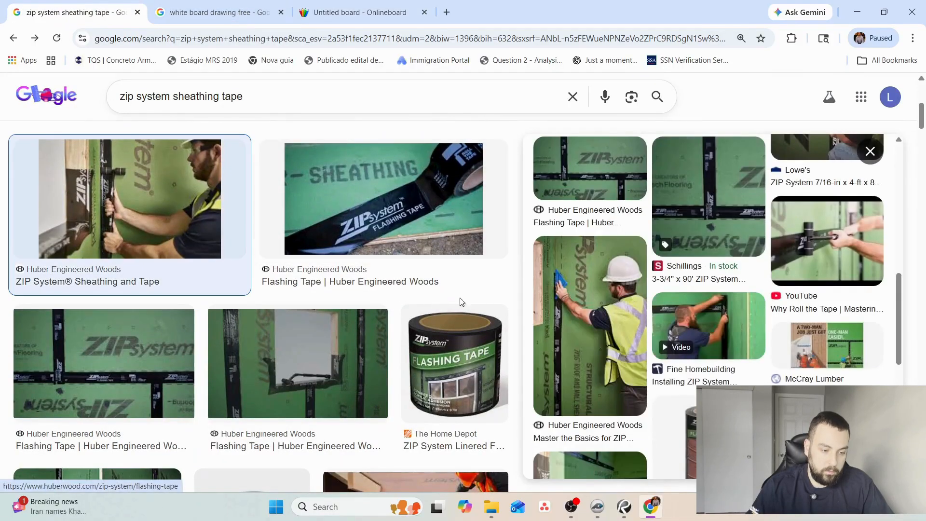
scroll(667, 307, down, 3)
scroll(667, 308, down, 3)
scroll(355, 304, down, 5)
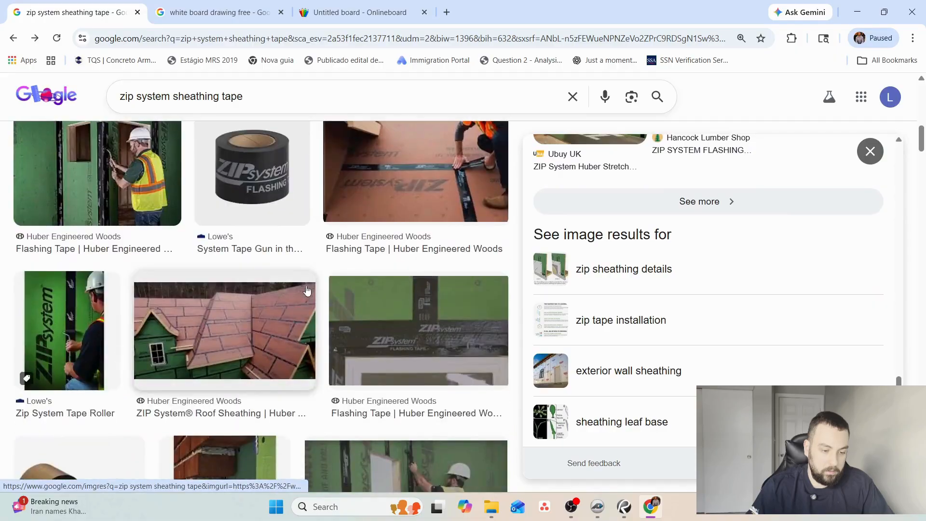
key(Escape)
click(13, 38)
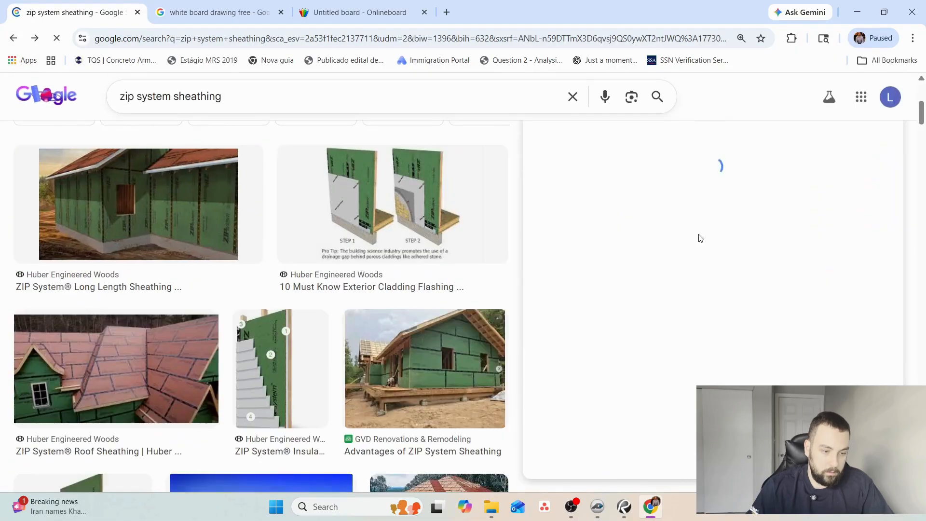
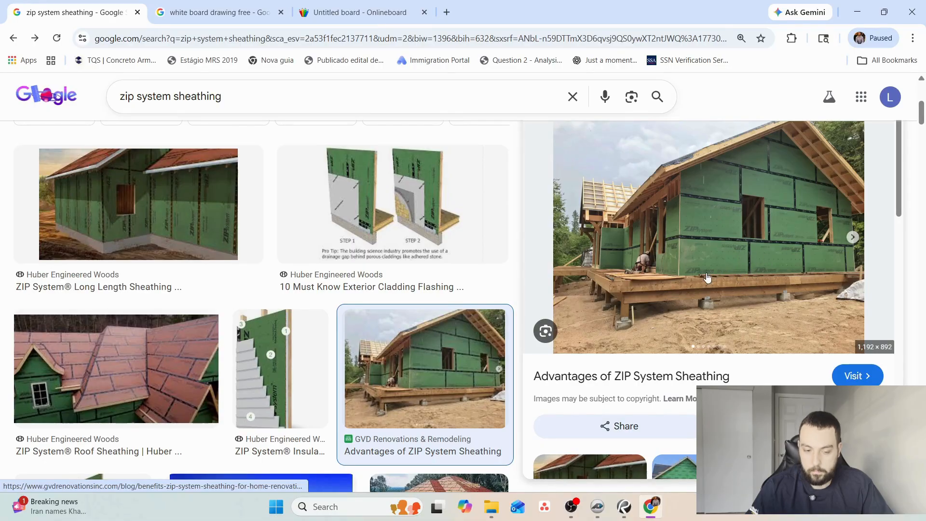
Return to the Onlineboard sketch and trace the panel grid's outer edges and inner seams in red.
click(624, 507)
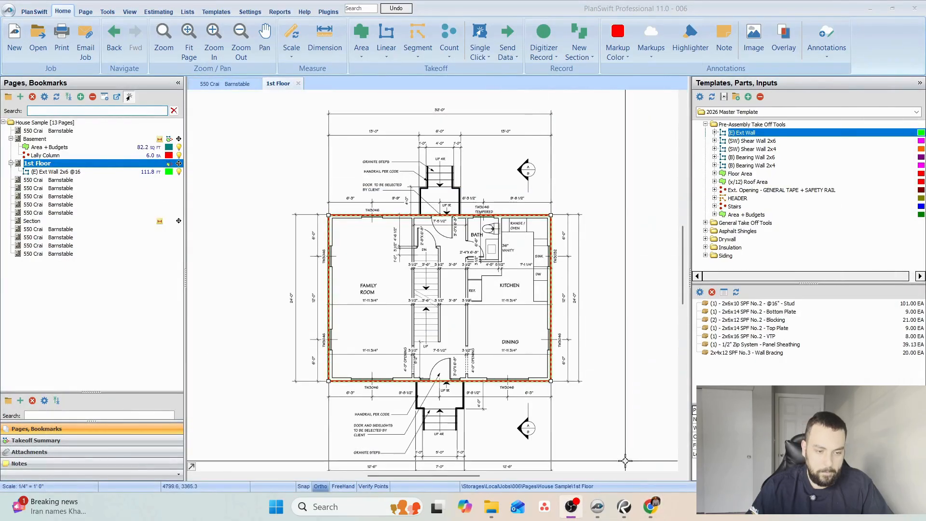
click(650, 509)
click(375, 4)
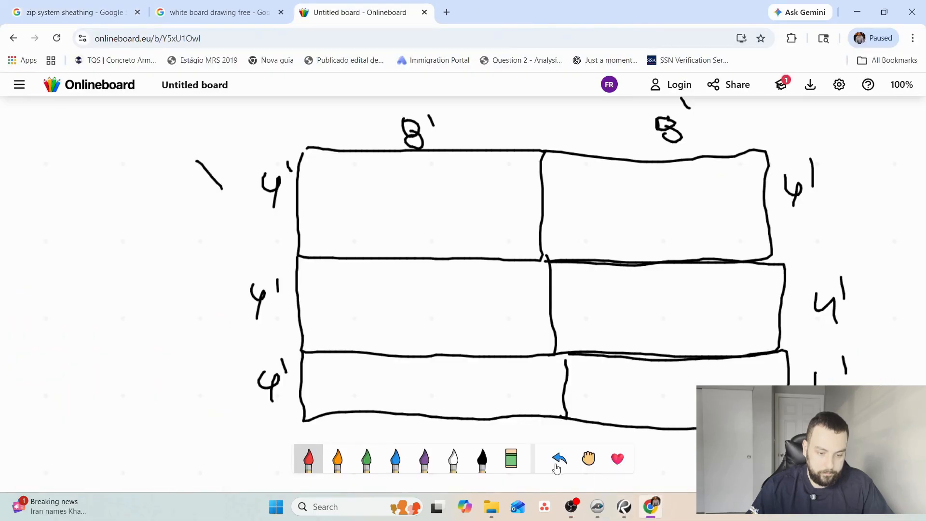
mouse_move(304, 147)
mouse_down()
mouse_move(308, 415)
mouse_move(697, 424)
mouse_up()
mouse_move(771, 391)
mouse_down()
mouse_move(777, 283)
mouse_move(765, 166)
mouse_move(748, 147)
mouse_up()
drag(298, 147, 754, 146)
drag(538, 158, 575, 424)
mouse_move(300, 347)
mouse_down()
mouse_move(426, 357)
mouse_move(776, 355)
mouse_up()
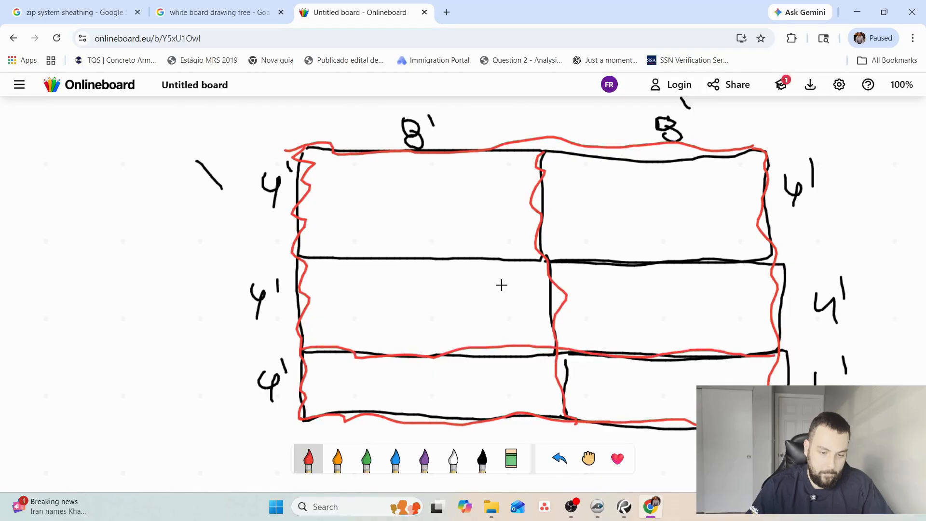
mouse_move(300, 254)
mouse_down()
mouse_move(490, 269)
mouse_move(782, 255)
mouse_up()
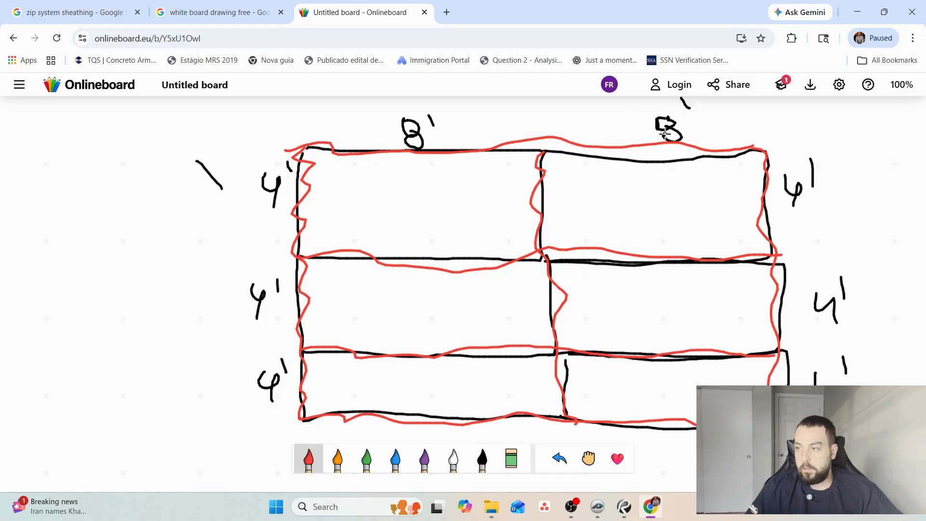
With the green brush, write 16' above the grid and mark the middle joint on each horizontal panel line.
click(490, 464)
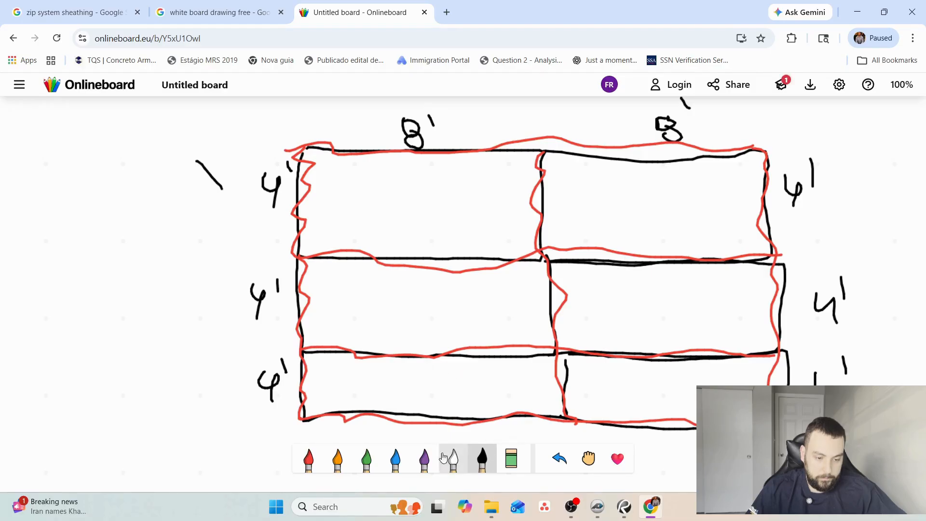
click(366, 458)
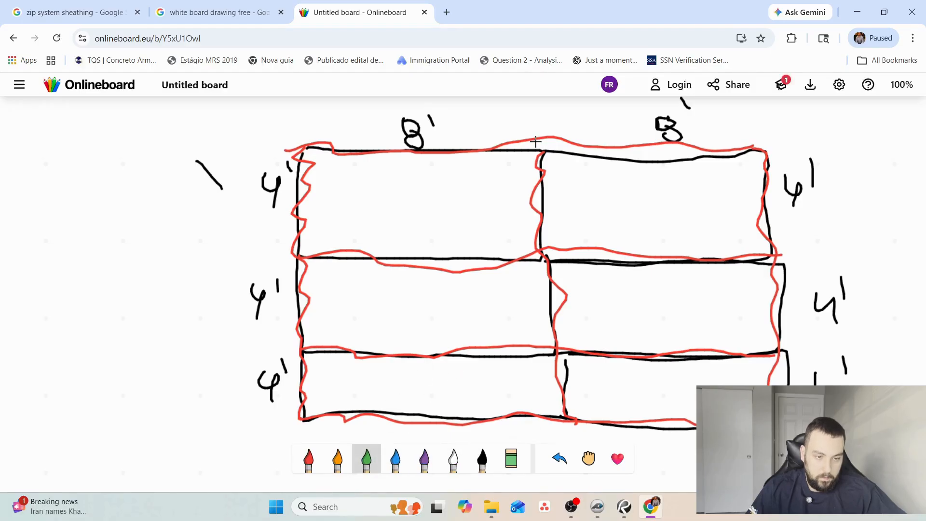
mouse_move(534, 98)
mouse_down()
mouse_move(534, 116)
mouse_move(573, 107)
mouse_up()
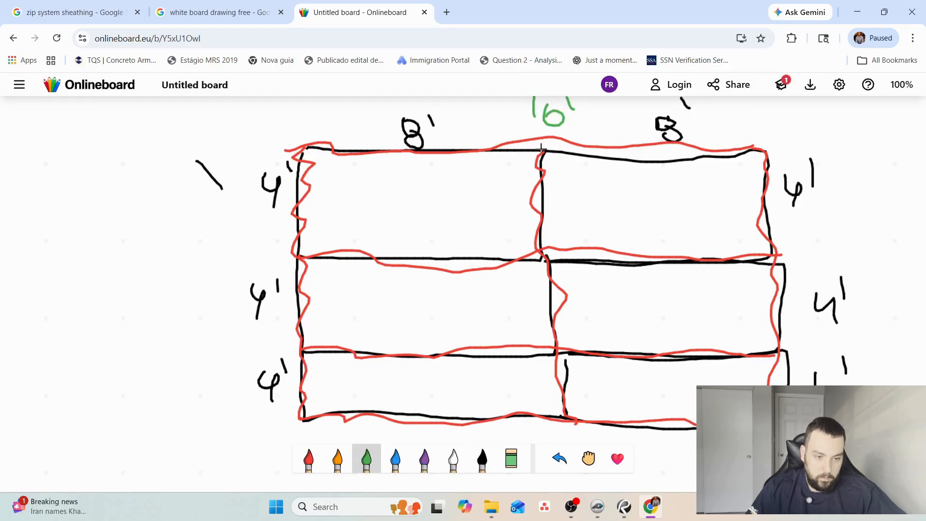
drag(541, 147, 546, 144)
mouse_move(549, 247)
mouse_down()
mouse_move(545, 271)
mouse_move(549, 261)
mouse_up()
drag(544, 357, 560, 367)
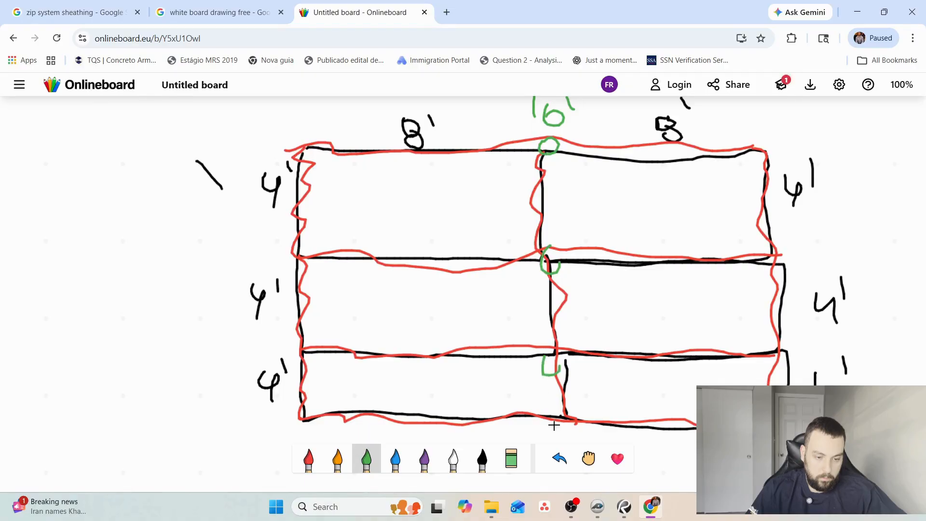
drag(544, 420, 557, 416)
Trace the four horizontal panel lines in green across the full width of the grid.
drag(324, 411, 697, 437)
drag(298, 350, 770, 365)
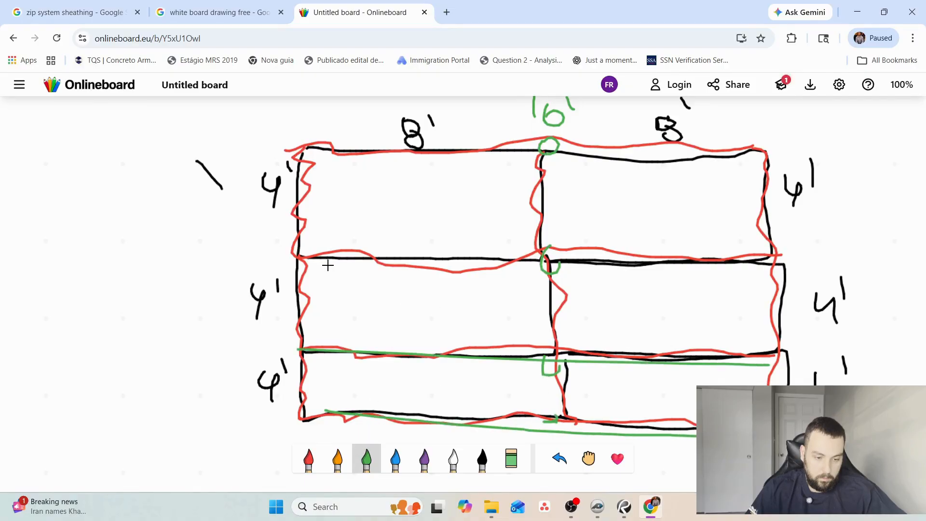
drag(325, 260, 776, 266)
drag(386, 164, 774, 163)
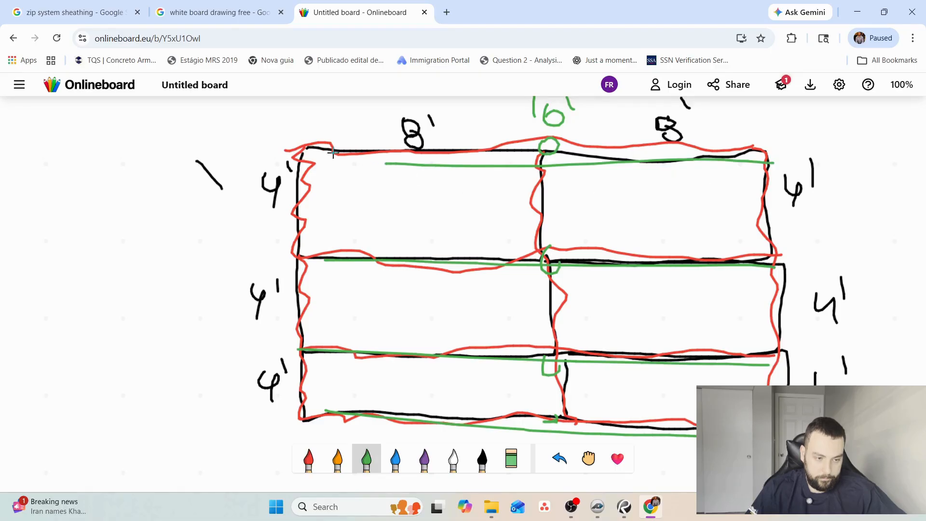
drag(319, 151, 539, 162)
Write 4 x 16 in black beside the grid.
click(483, 458)
mouse_move(17, 142)
mouse_down()
mouse_move(38, 143)
mouse_move(31, 179)
mouse_up()
mouse_move(44, 164)
mouse_down()
mouse_move(54, 177)
mouse_move(42, 178)
mouse_up()
drag(79, 151, 78, 179)
mouse_move(115, 148)
mouse_down()
mouse_move(113, 178)
mouse_move(99, 168)
mouse_up()
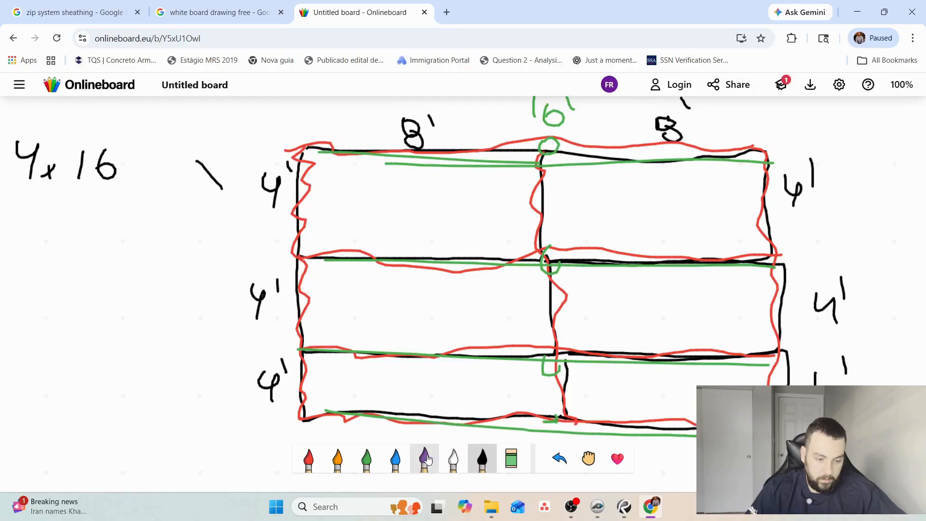
Write the 12' overall height in green beside the grid and trace its three vertical panel lines.
click(367, 459)
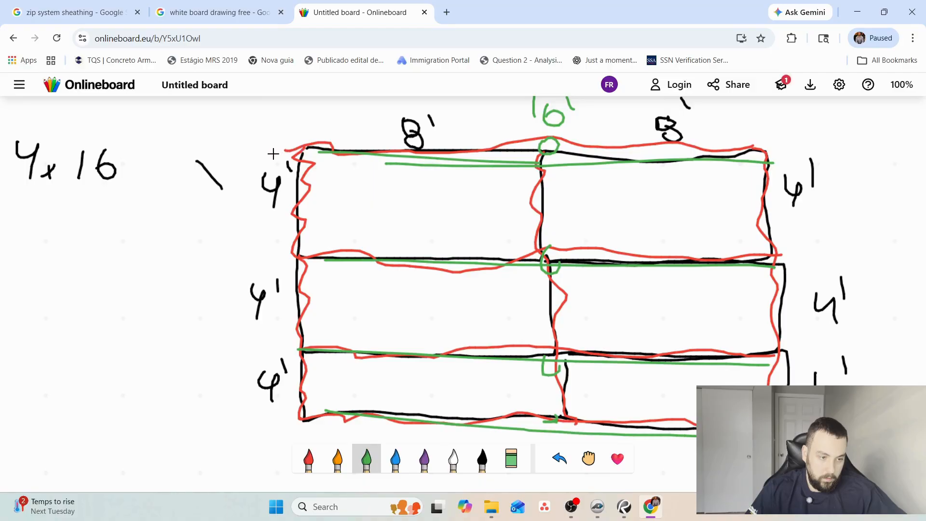
mouse_move(205, 250)
mouse_down()
mouse_move(193, 279)
mouse_move(220, 287)
mouse_up()
drag(232, 239, 236, 259)
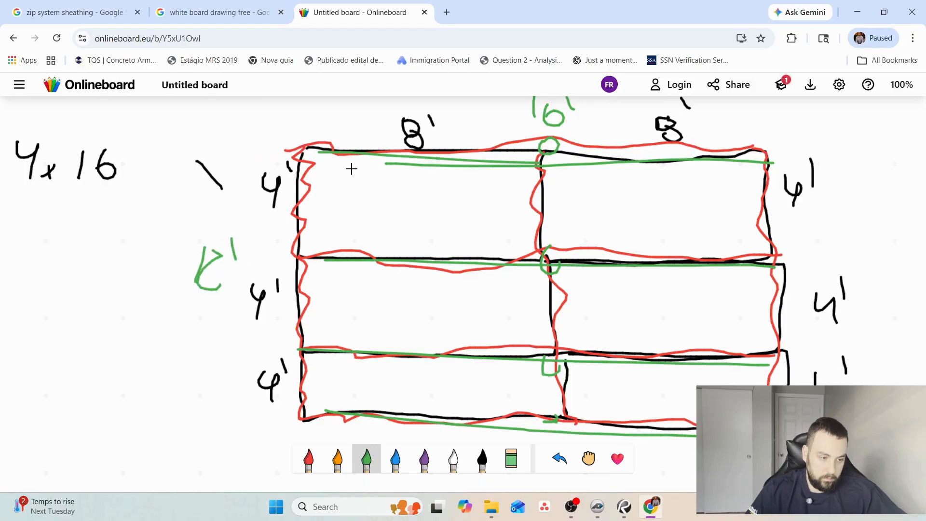
mouse_move(298, 140)
mouse_down()
mouse_move(285, 222)
mouse_move(302, 442)
mouse_up()
drag(540, 149, 562, 436)
mouse_move(764, 151)
mouse_down()
mouse_move(789, 221)
mouse_move(785, 383)
mouse_up()
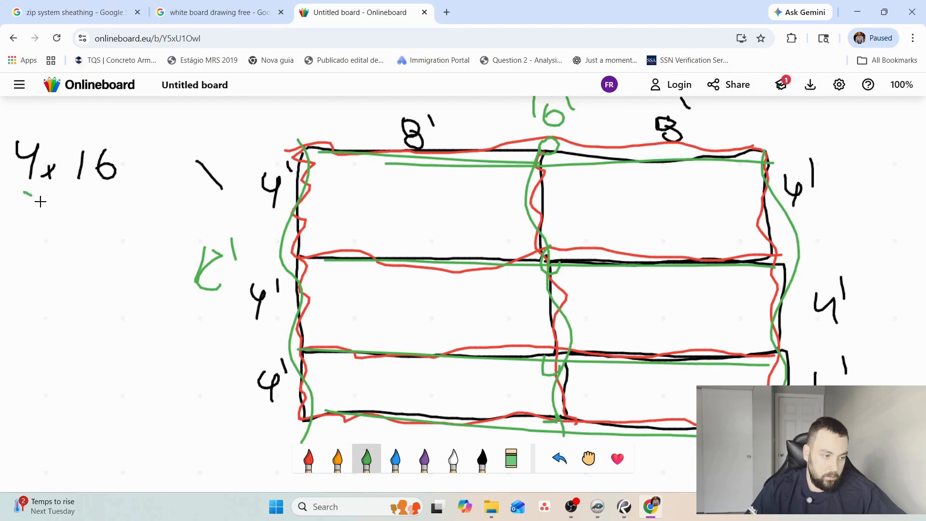
Write 3 x 12 in green under 4 x 16, and complete the calculations with = 64 and = 36.
mouse_move(40, 202)
mouse_down()
mouse_move(27, 227)
mouse_move(71, 227)
mouse_move(47, 227)
mouse_up()
mouse_move(82, 202)
mouse_down()
mouse_move(85, 222)
mouse_move(123, 233)
mouse_up()
drag(130, 177, 147, 176)
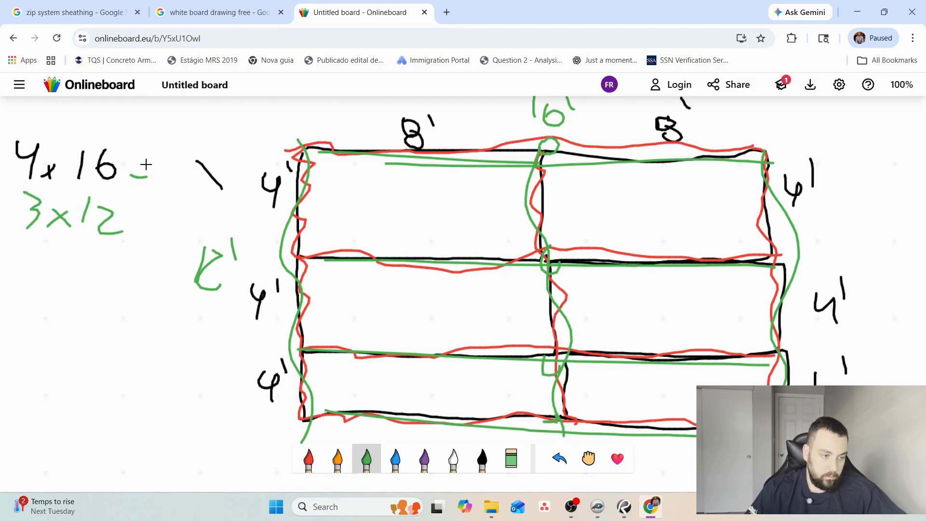
mouse_move(175, 143)
mouse_down()
mouse_move(162, 177)
mouse_move(160, 164)
mouse_up()
drag(179, 141, 193, 164)
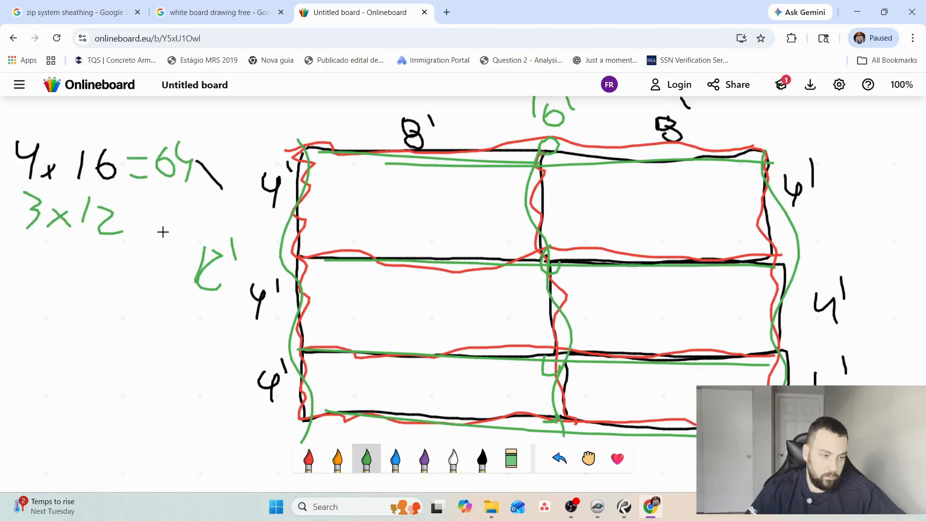
drag(128, 225, 136, 225)
drag(132, 235, 157, 222)
mouse_move(174, 205)
mouse_down()
mouse_move(192, 216)
mouse_move(176, 233)
mouse_up()
drag(210, 211, 199, 224)
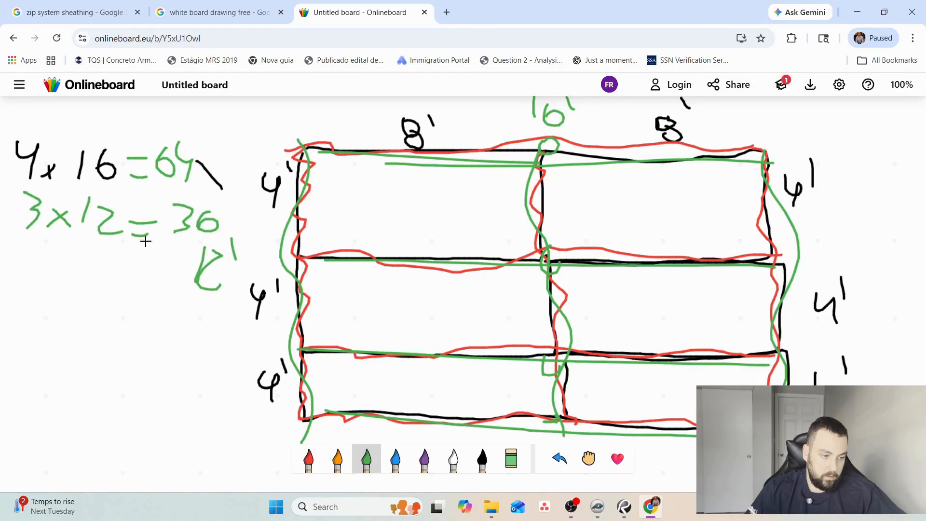
Underline the two products, draw an arrow leading down from them, and add the carried 1 above 64.
drag(130, 236, 263, 231)
drag(176, 235, 87, 279)
drag(106, 258, 87, 279)
drag(87, 279, 125, 277)
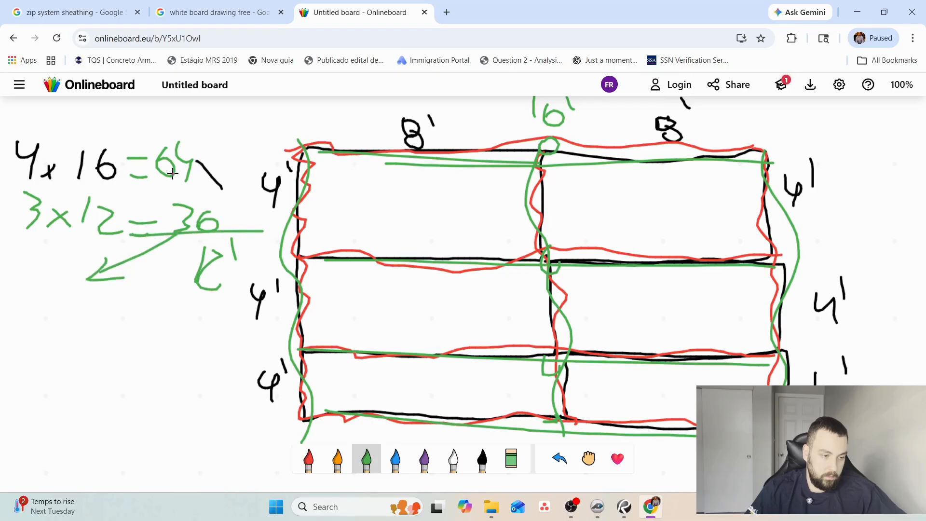
drag(158, 119, 157, 136)
Write 100 and a circled 100 leading to 90' in green below the calculations, and erase these notes.
mouse_move(52, 298)
mouse_down()
mouse_move(51, 320)
mouse_move(92, 316)
mouse_move(80, 308)
mouse_up()
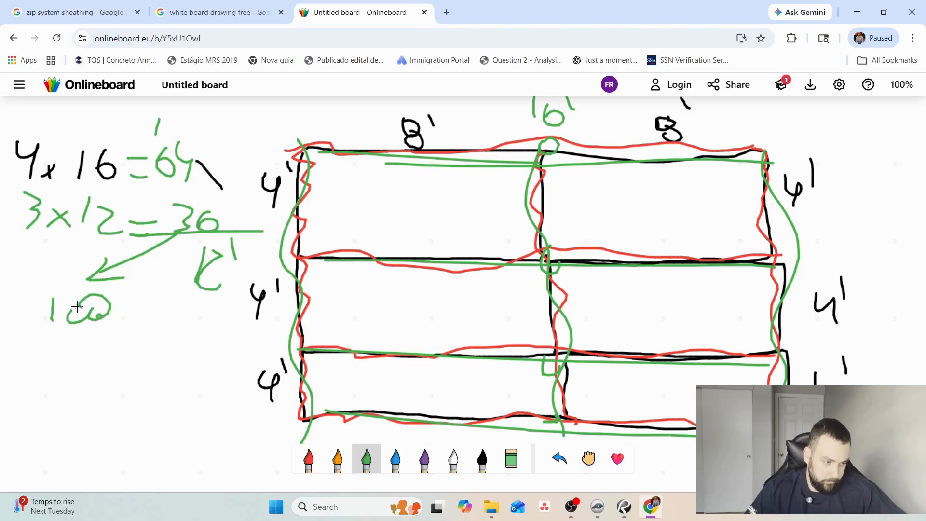
mouse_move(54, 336)
mouse_down()
mouse_move(49, 365)
mouse_move(77, 343)
mouse_move(157, 359)
mouse_move(34, 338)
mouse_up()
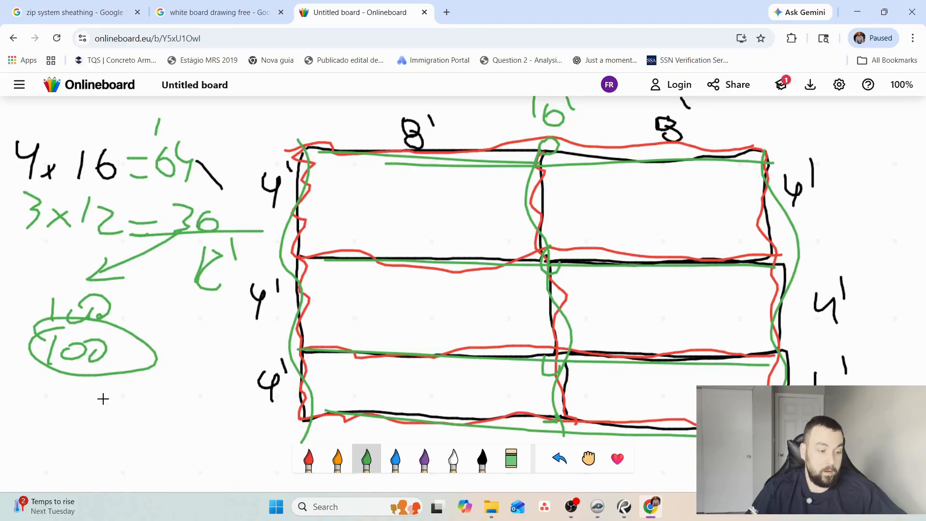
mouse_move(110, 396)
mouse_down()
mouse_move(145, 431)
mouse_move(144, 396)
mouse_up()
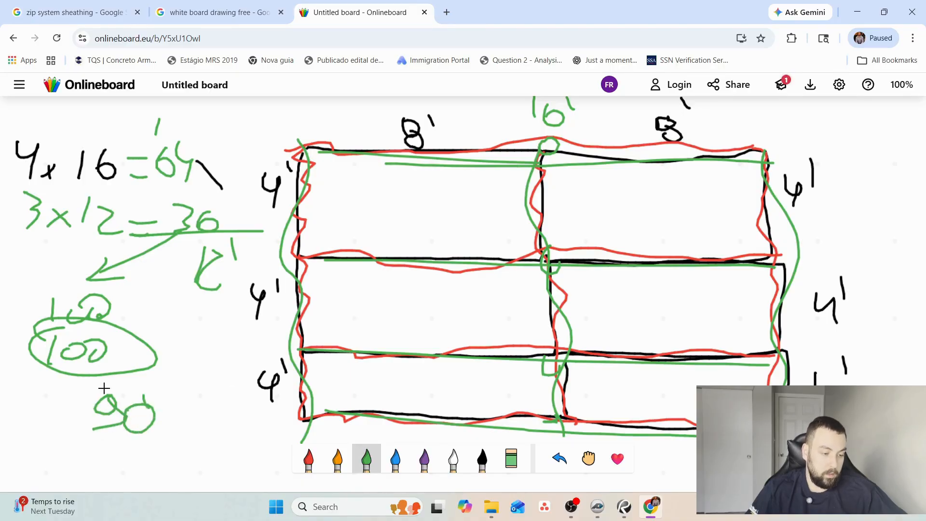
drag(88, 368, 102, 381)
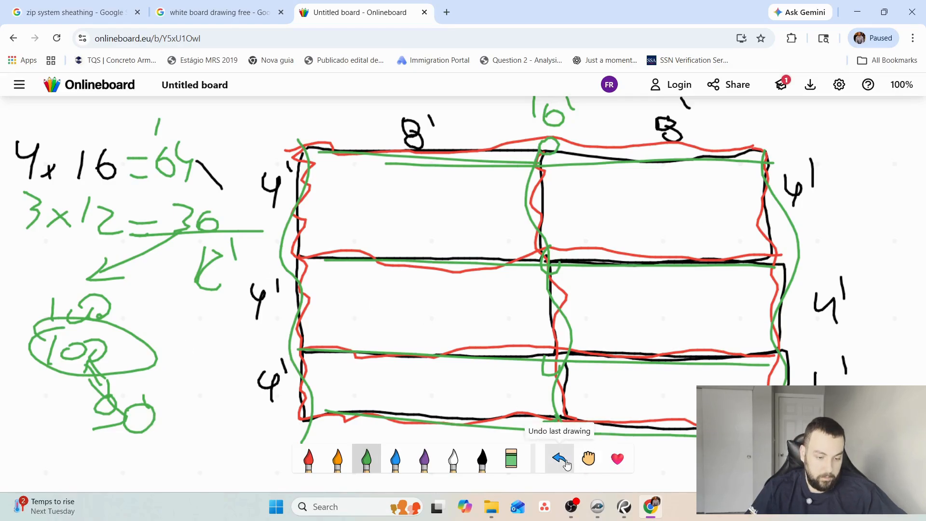
click(511, 459)
mouse_move(155, 353)
mouse_down()
mouse_move(119, 418)
mouse_move(131, 364)
mouse_move(124, 388)
mouse_move(3, 343)
mouse_move(96, 299)
mouse_up()
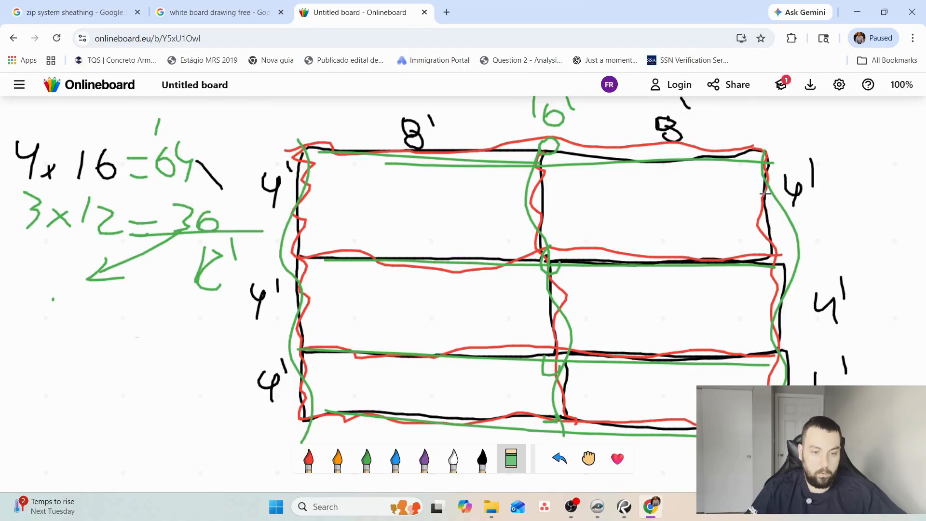
Write 100, 95, 93 and a circled 90 in green, linked by arrows, and extend the panel outline above the grid.
click(366, 458)
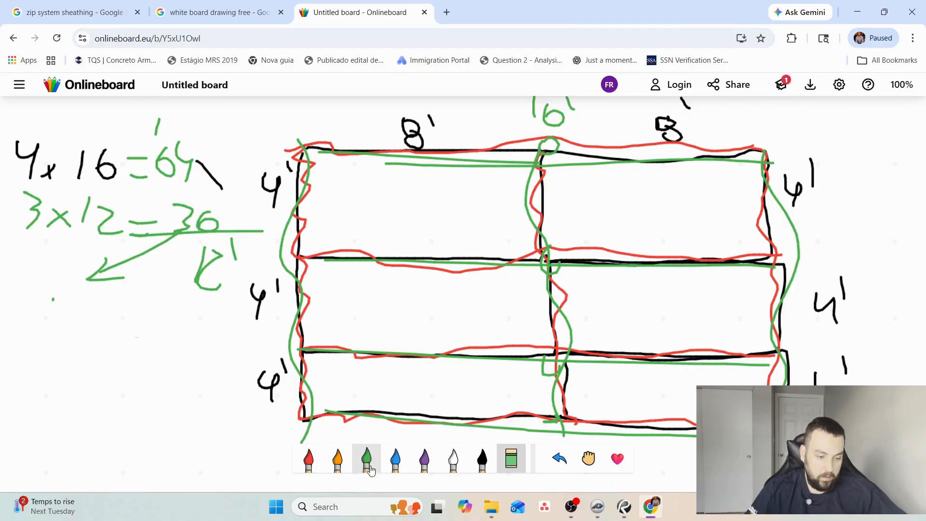
drag(21, 302, 18, 332)
mouse_move(42, 309)
mouse_down()
mouse_move(38, 331)
mouse_move(51, 313)
mouse_up()
drag(69, 311, 73, 367)
mouse_move(76, 355)
mouse_down()
mouse_move(72, 371)
mouse_move(58, 374)
mouse_move(91, 384)
mouse_move(143, 356)
mouse_move(118, 381)
mouse_move(154, 402)
mouse_move(145, 413)
mouse_up()
mouse_move(187, 401)
mouse_down()
mouse_move(192, 424)
mouse_move(207, 409)
mouse_move(198, 430)
mouse_move(131, 448)
mouse_move(183, 456)
mouse_up()
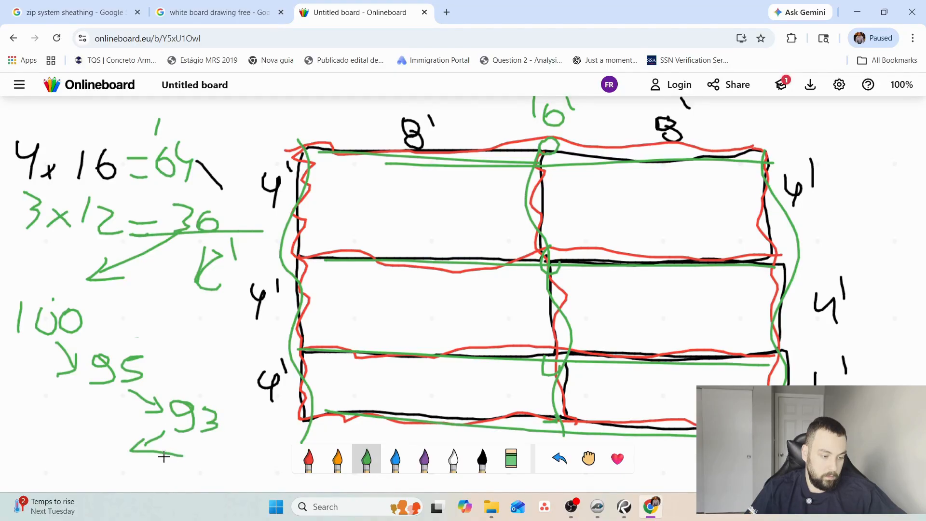
mouse_move(305, 155)
mouse_down()
mouse_move(304, 88)
mouse_move(547, 115)
mouse_move(550, 103)
mouse_move(773, 177)
mouse_up()
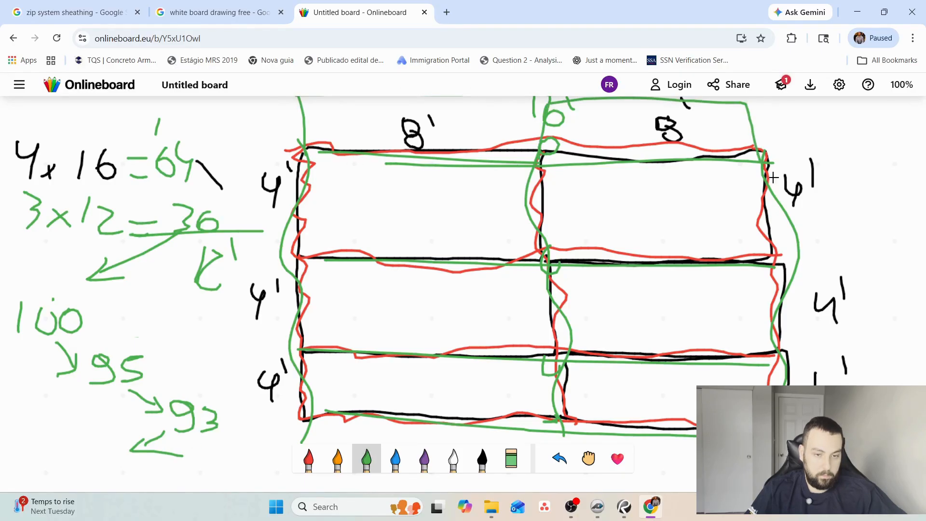
mouse_move(81, 453)
mouse_down()
mouse_move(87, 448)
mouse_move(92, 467)
mouse_move(106, 467)
mouse_move(73, 468)
mouse_move(99, 431)
mouse_up()
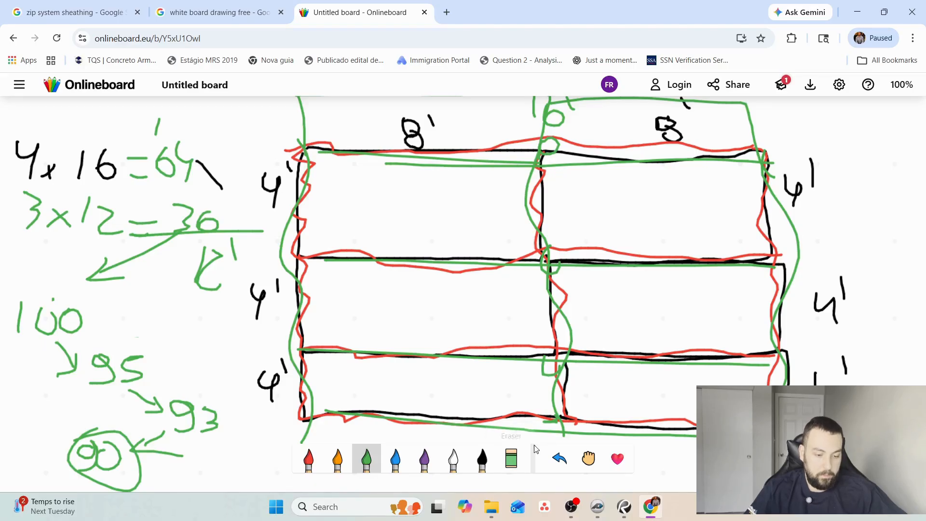
Erase the green number chain, write 90' in black in its place, and draw an arrow from it to the grid.
click(511, 459)
mouse_move(210, 427)
mouse_down()
mouse_move(149, 459)
mouse_move(197, 488)
mouse_move(58, 468)
mouse_move(130, 426)
mouse_move(225, 405)
mouse_move(42, 381)
mouse_move(91, 312)
mouse_move(41, 304)
mouse_move(67, 329)
mouse_up()
click(482, 458)
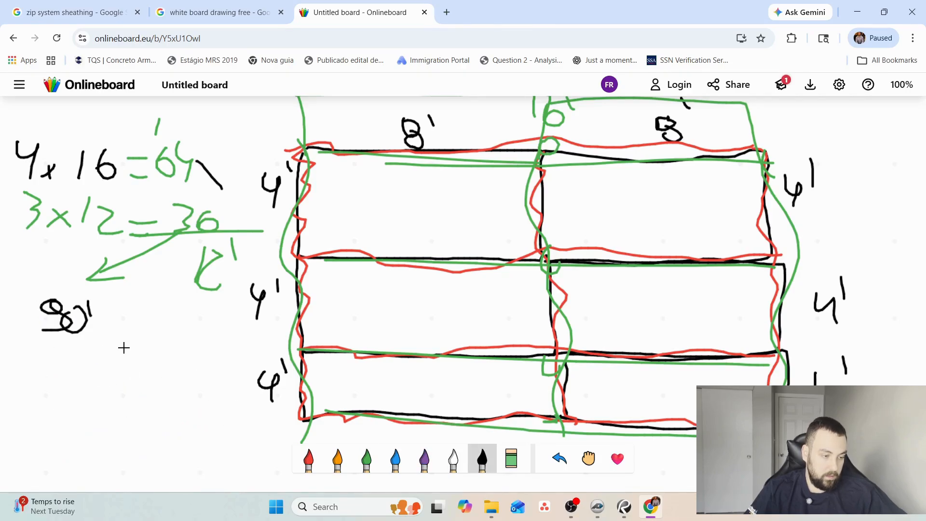
drag(95, 341, 330, 288)
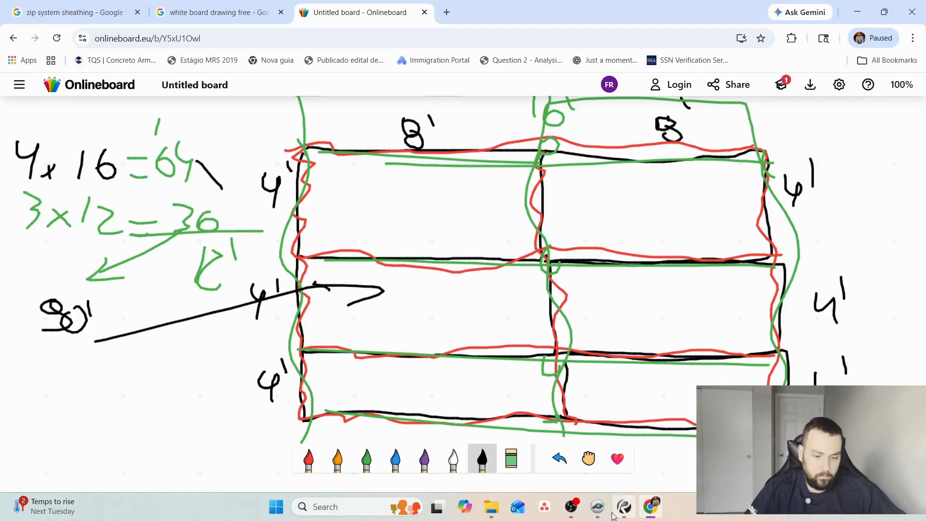
Switch to PlanSwift, duplicate the 1/2" Zip System panel sheathing part, and set its material to 3-3/4" x 90' Seam Zip Tape and unit to EA.
click(597, 507)
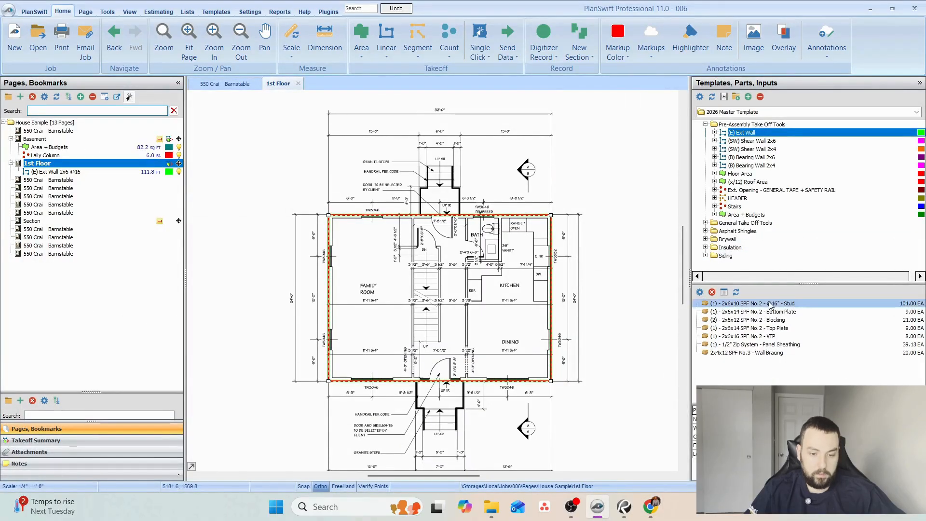
click(758, 346)
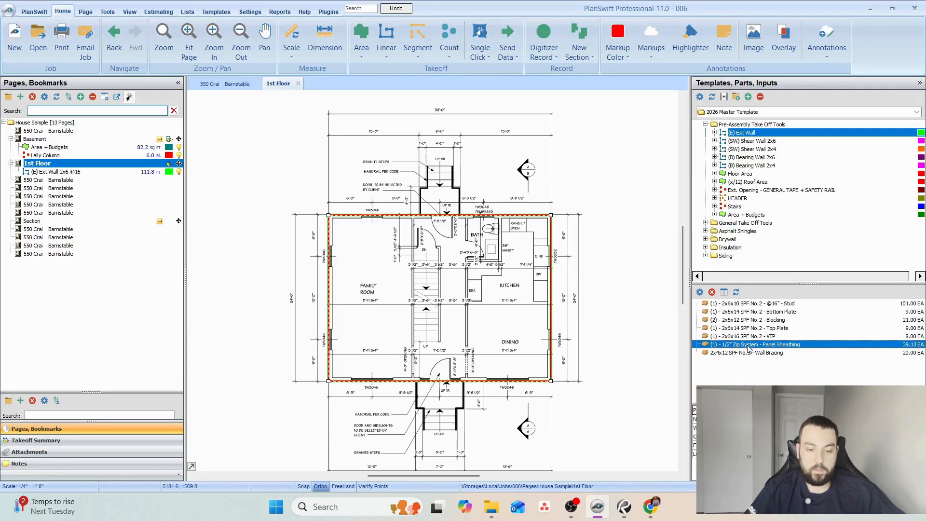
drag(756, 345, 554, 239)
click(468, 206)
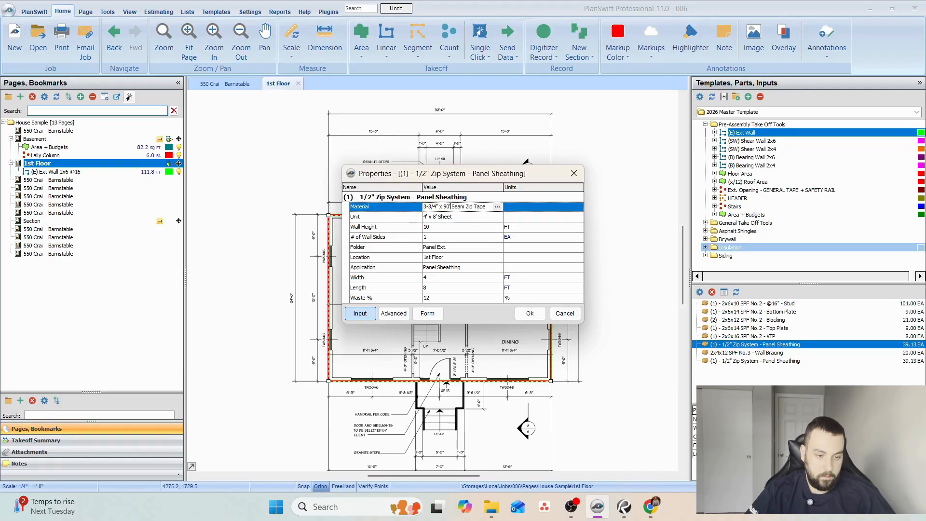
click(459, 221)
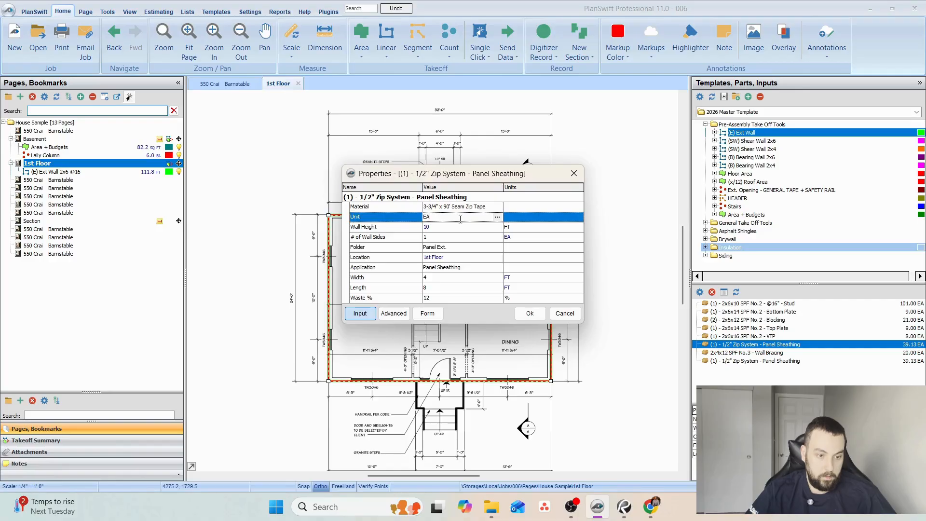
Set the seam tape part's Qty Formula to [Wall Area] / ([Width] * [Length]) / 6 and accept its properties.
click(394, 313)
click(391, 231)
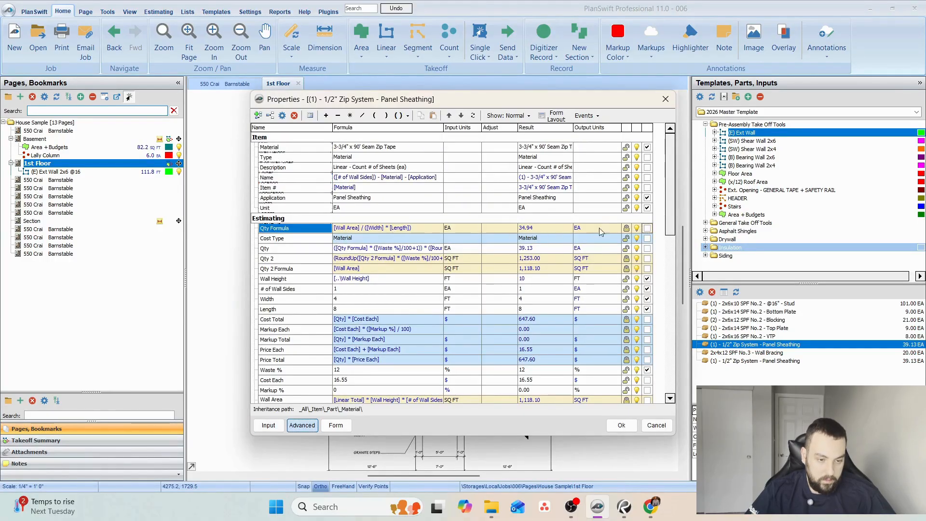
click(438, 230)
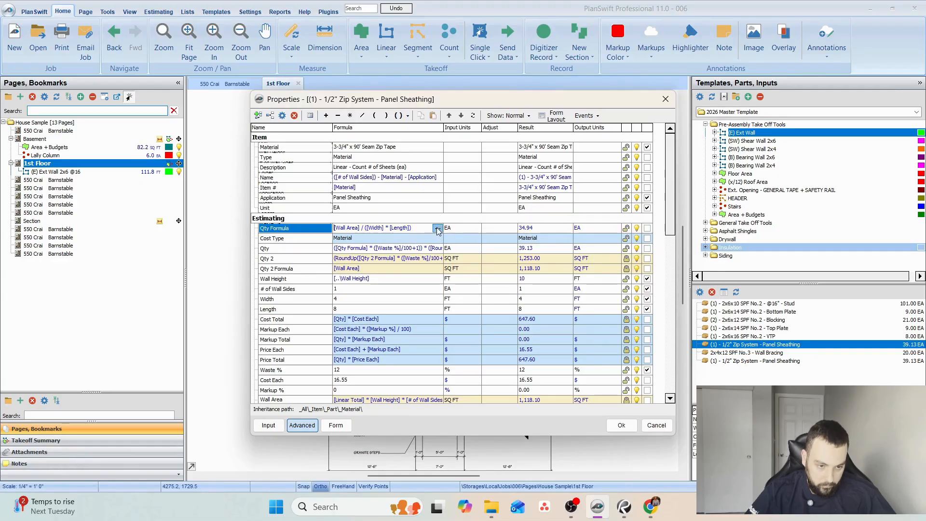
click(438, 228)
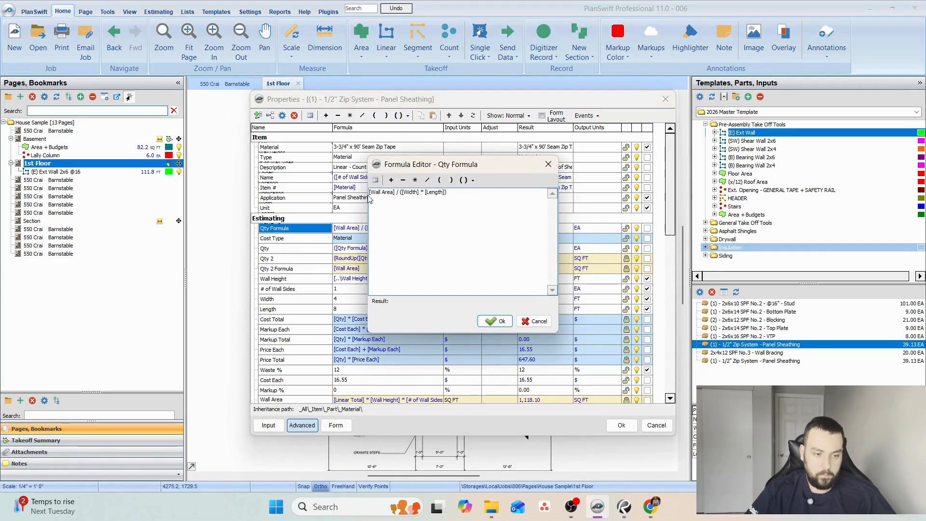
drag(375, 194, 471, 196)
click(480, 192)
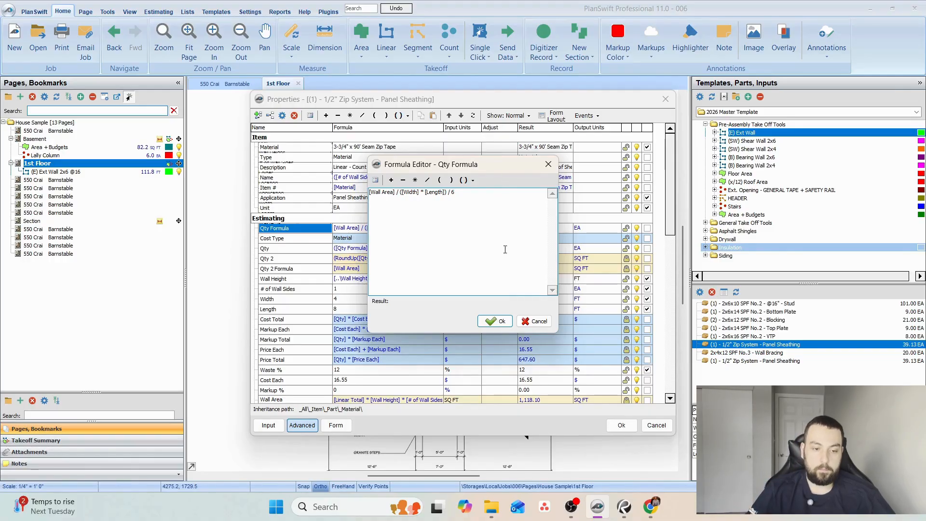
click(498, 323)
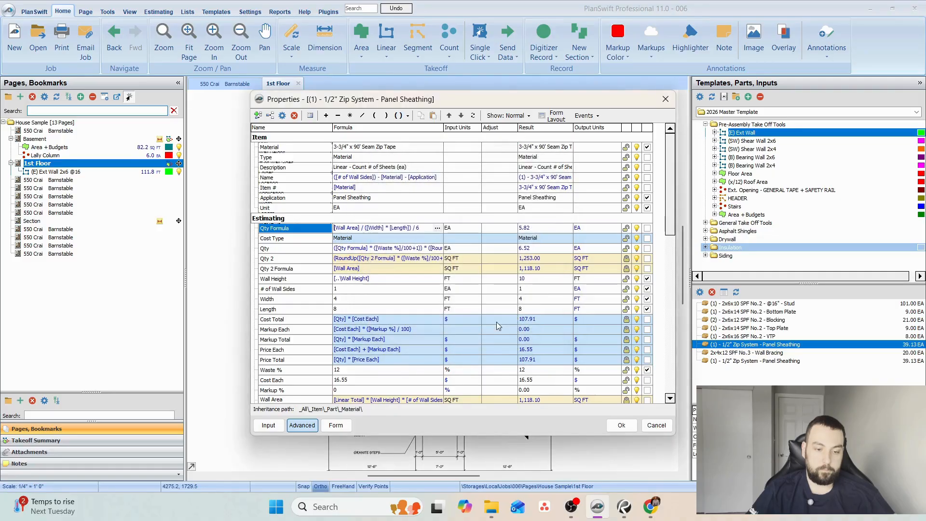
click(622, 425)
click(479, 278)
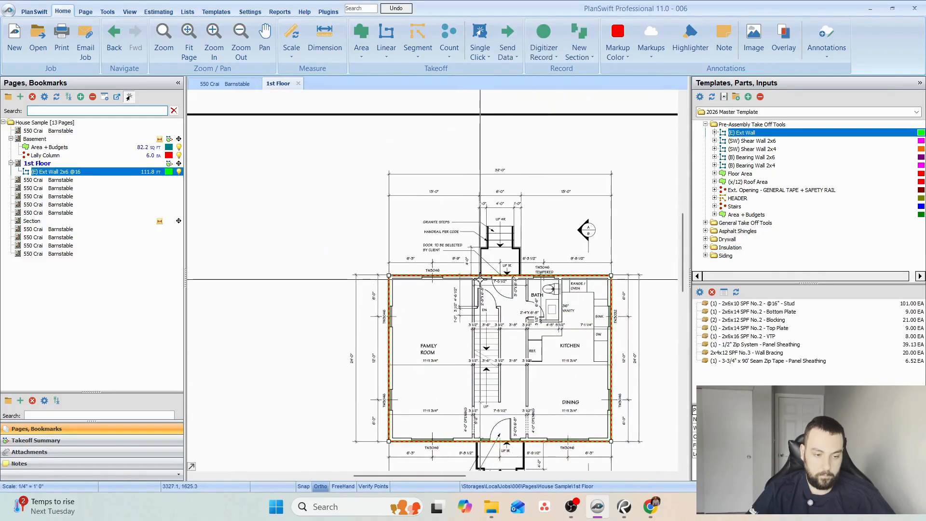
Set the Seam Zip Tape part's waste to 5% and move it directly below the 1/2" Zip System panel sheathing.
double_click(758, 363)
click(439, 300)
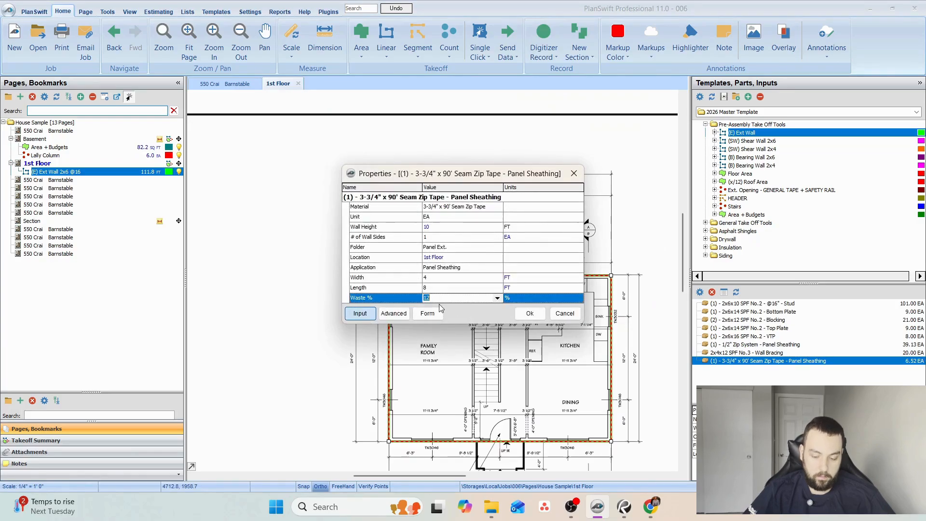
text(0)
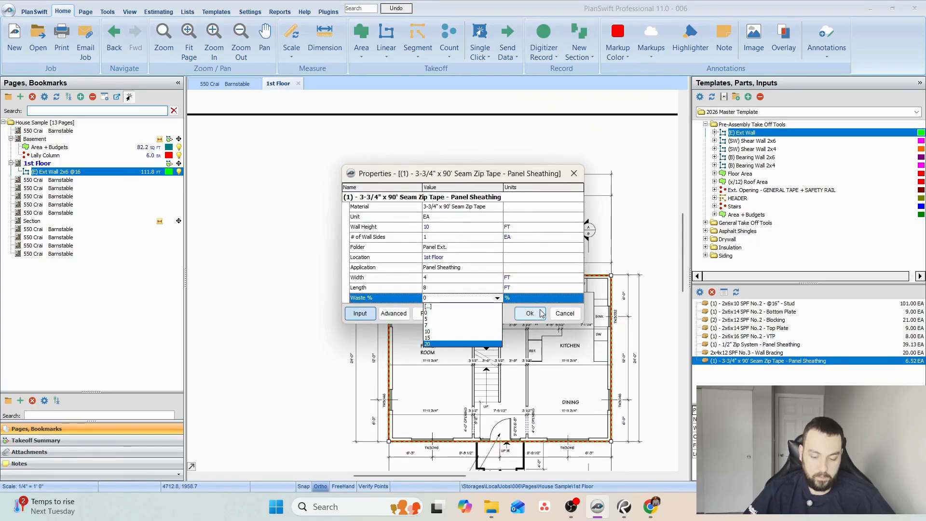
text(58)
key(BackSpace)
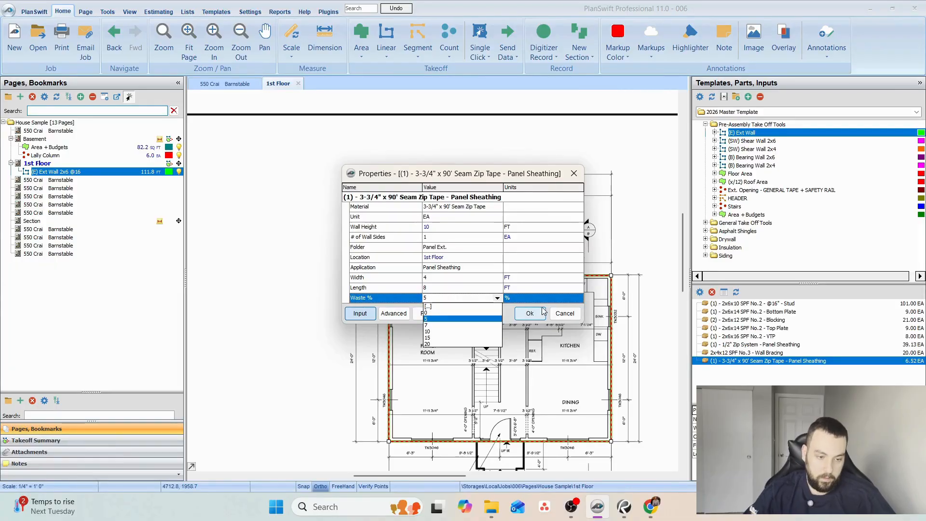
click(530, 313)
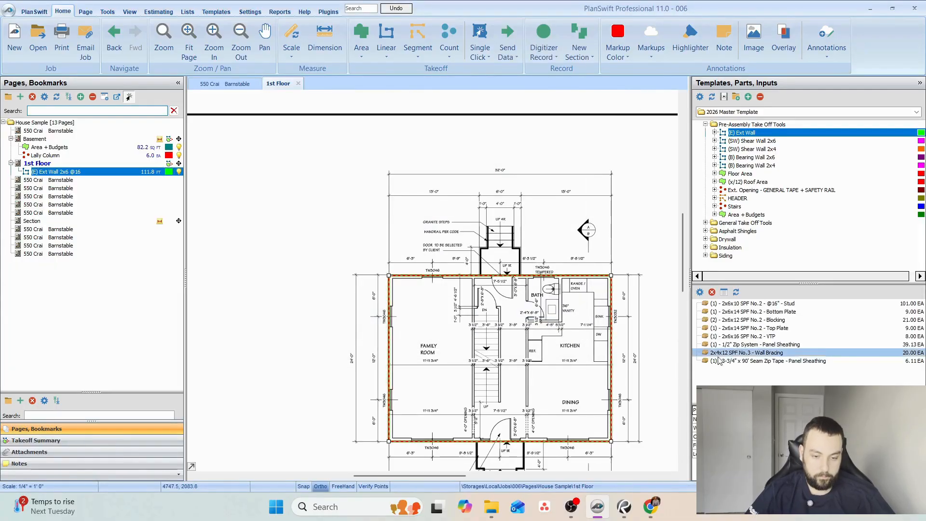
click(752, 361)
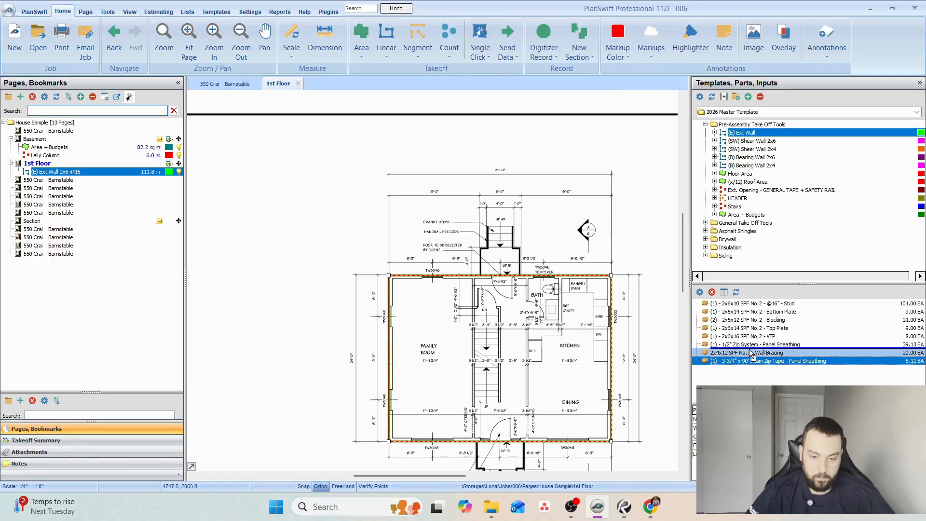
drag(750, 352, 751, 351)
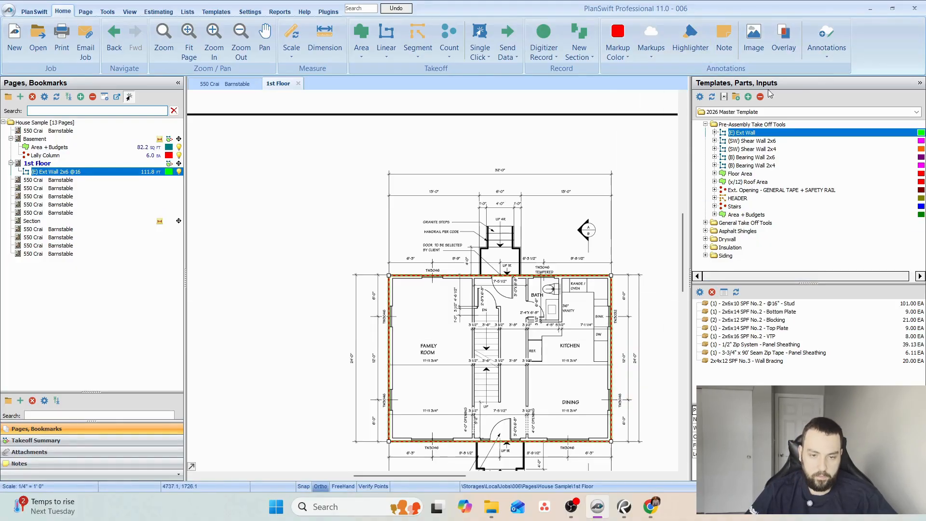
Add the AVB - Tyvek Commercial Wrap assembly from the Drywall wall templates' Others folder to the exterior wall, keeping its default properties.
click(705, 124)
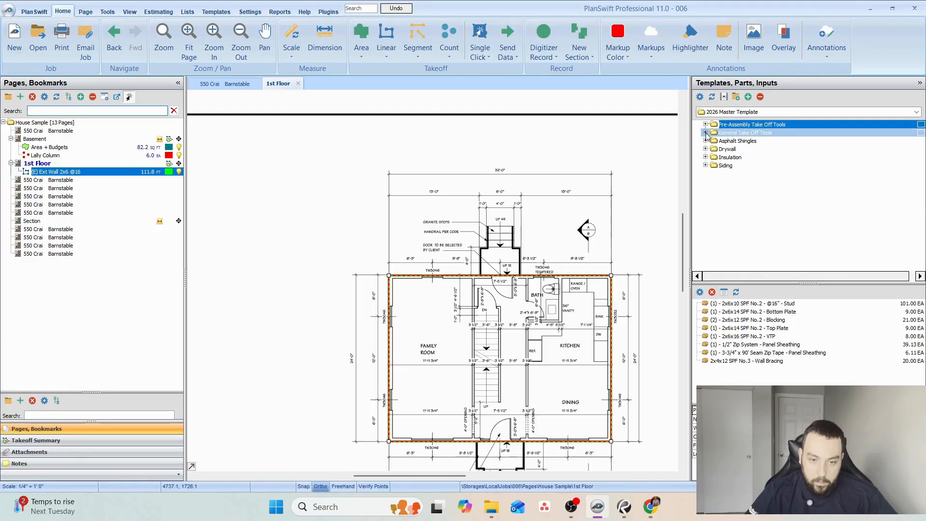
click(705, 149)
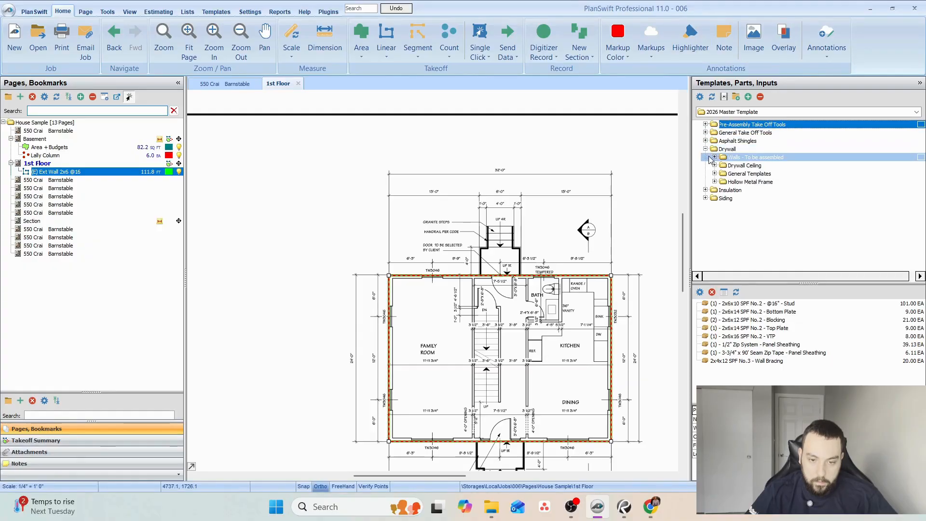
click(715, 157)
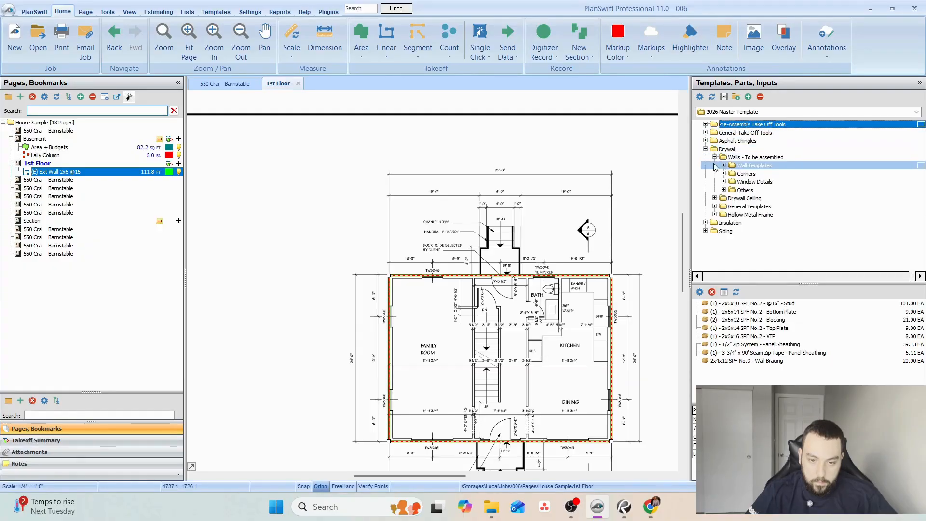
click(725, 191)
scroll(747, 212, down, 1)
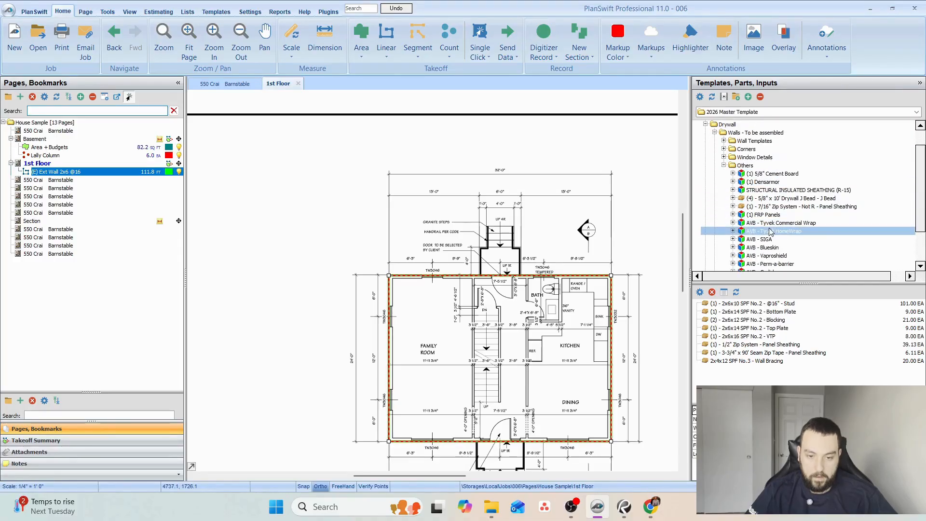
click(733, 223)
drag(754, 225, 729, 210)
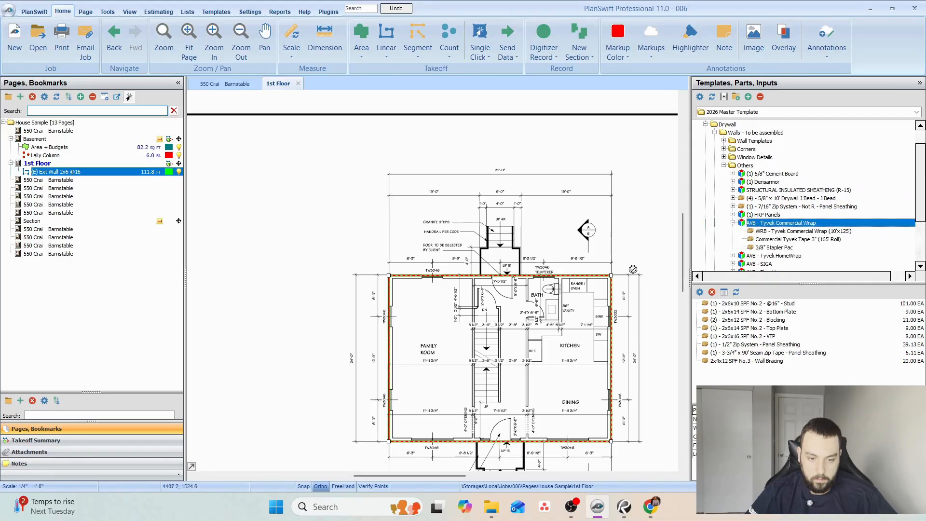
drag(612, 295, 615, 287)
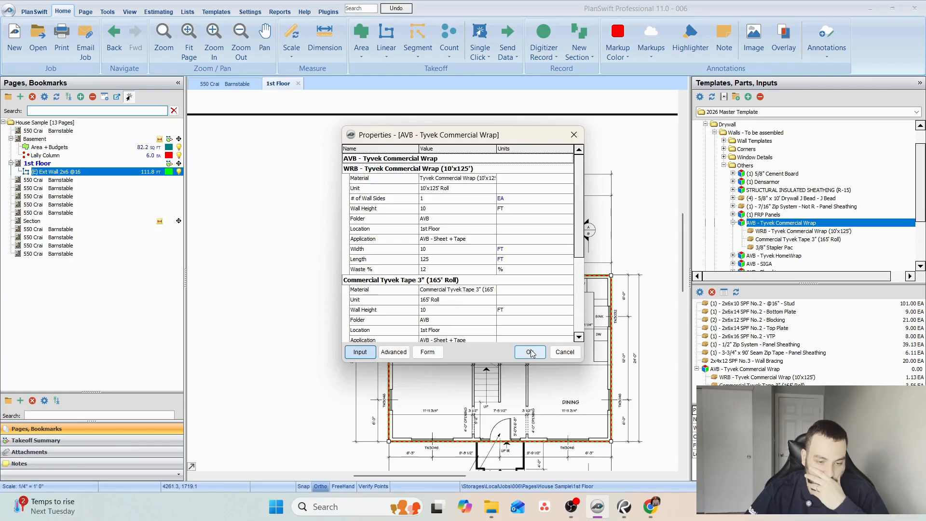
click(530, 352)
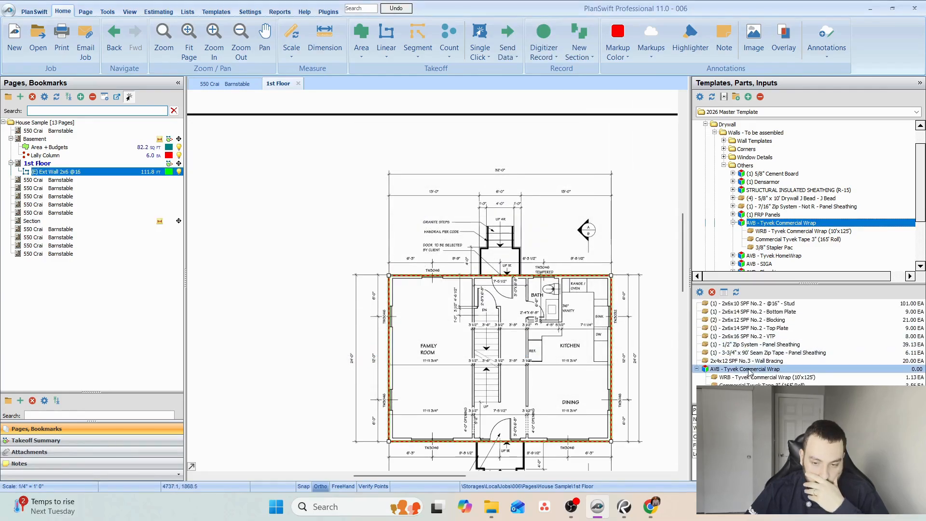
Examine the advanced properties of the added Tyvek Commercial Wrap assembly and its WRB 10'x125' wrap part.
double_click(743, 369)
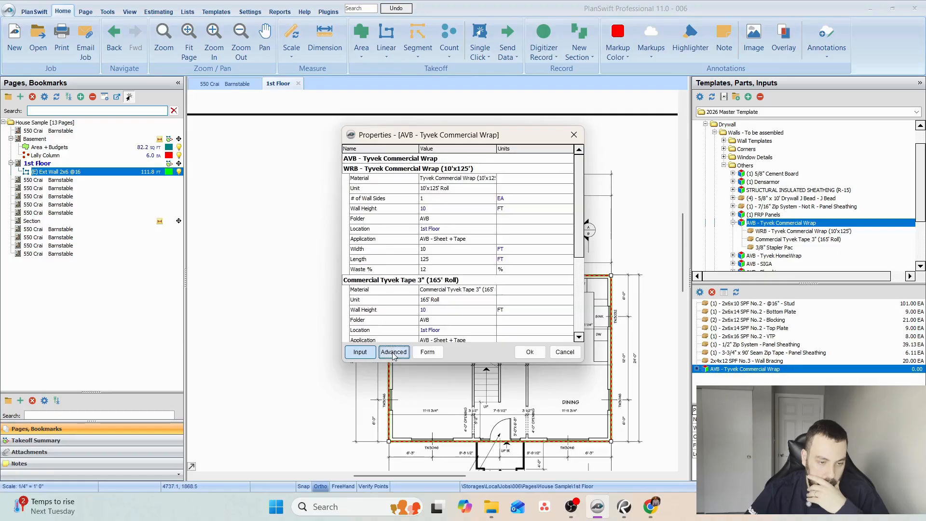
scroll(375, 200, down, 2)
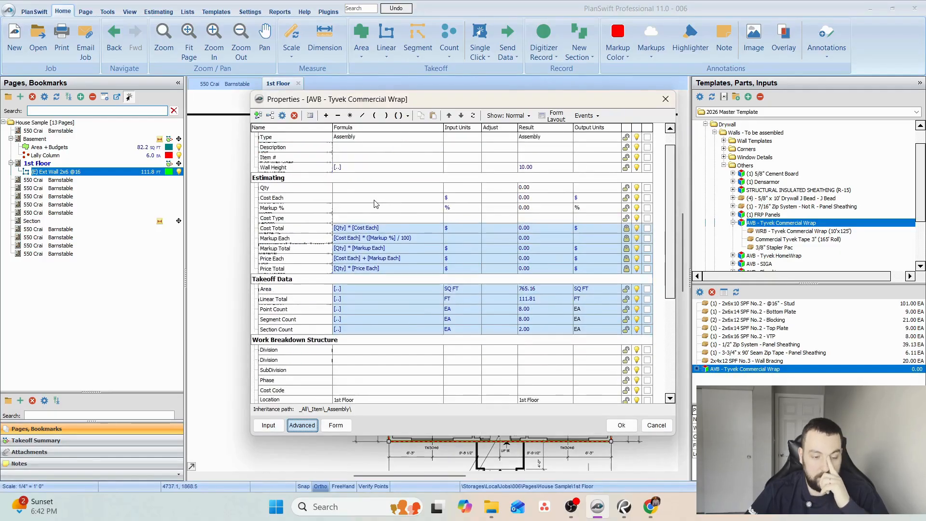
scroll(375, 200, down, 4)
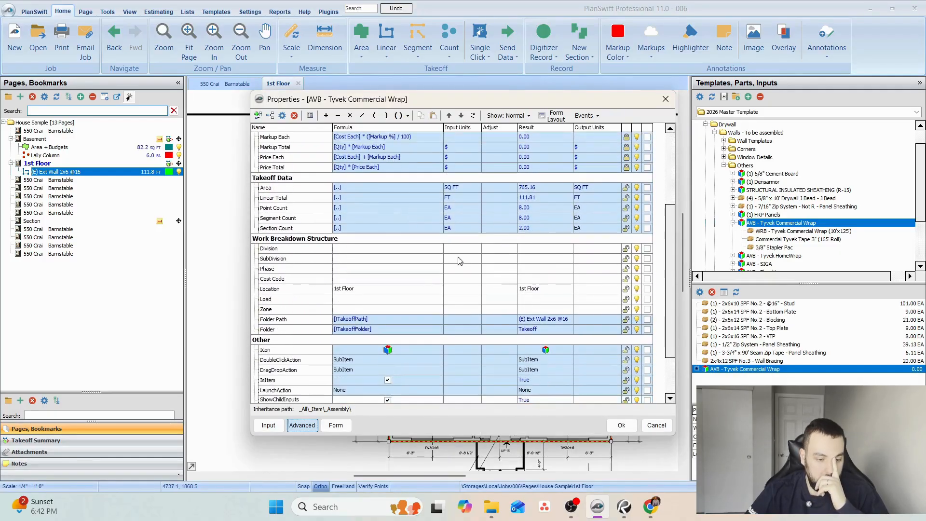
click(621, 425)
double_click(767, 377)
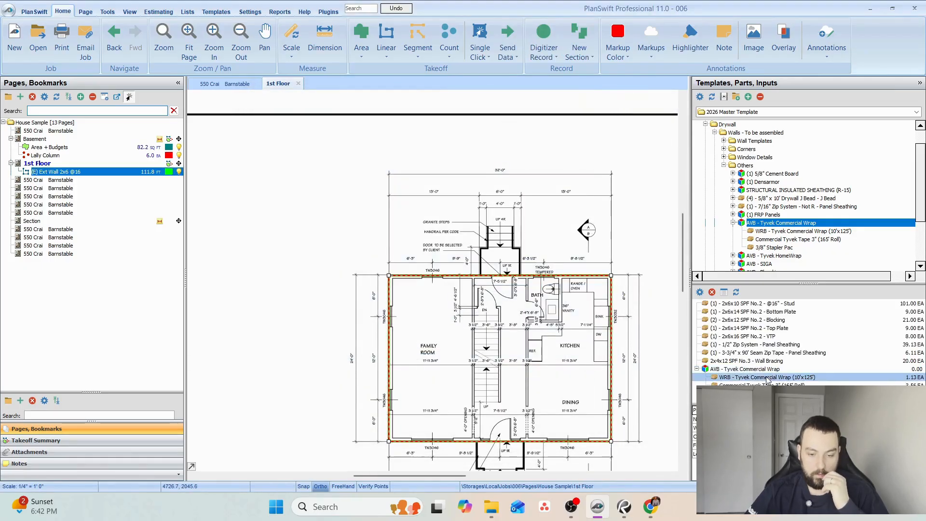
click(403, 312)
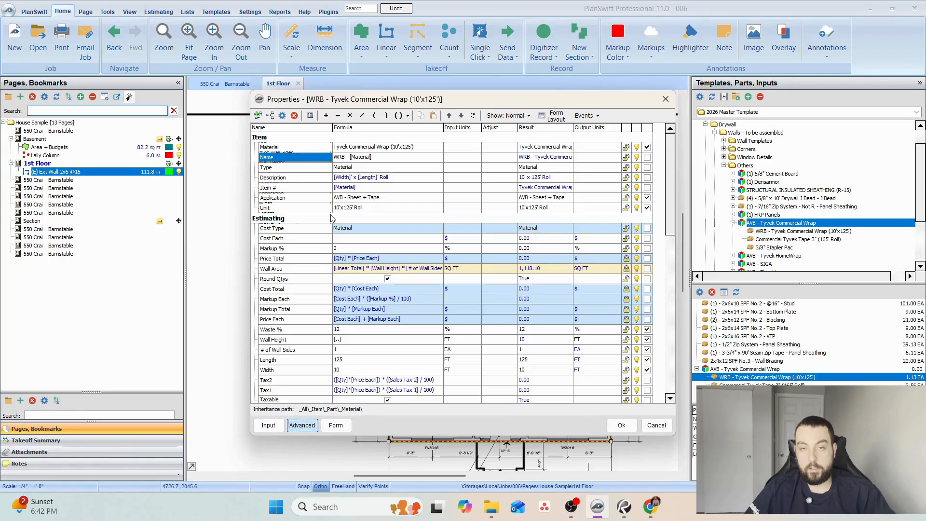
click(622, 425)
click(610, 399)
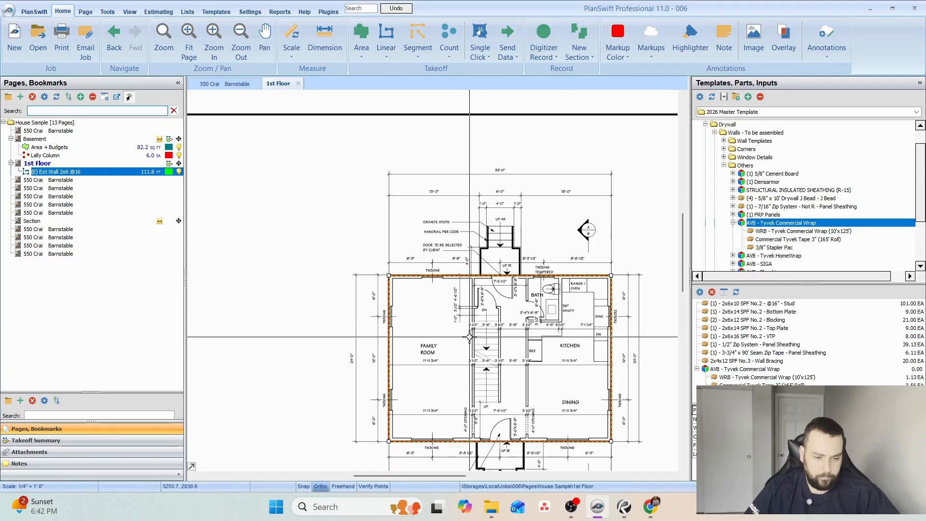
Collapse the Tyvek Commercial Wrap assembly in the wall's parts and all the template folders.
click(697, 369)
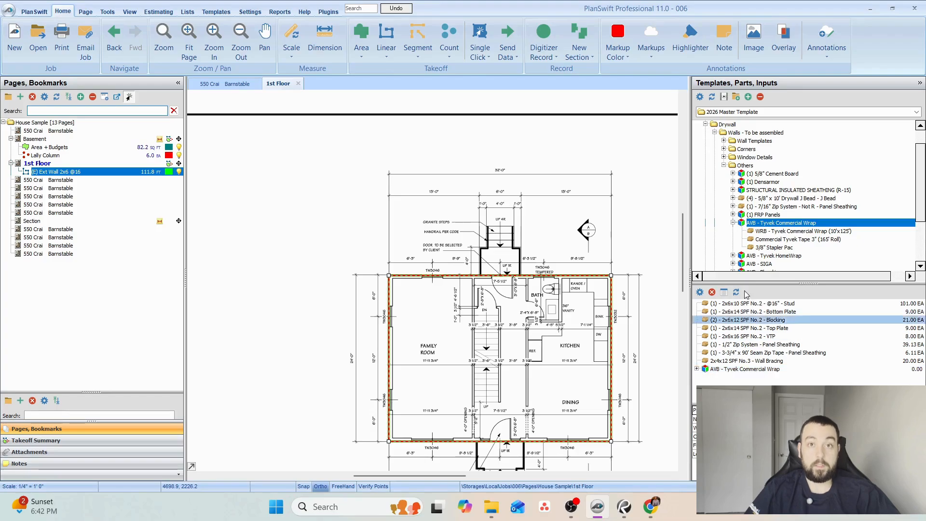
click(760, 97)
drag(547, 312, 452, 266)
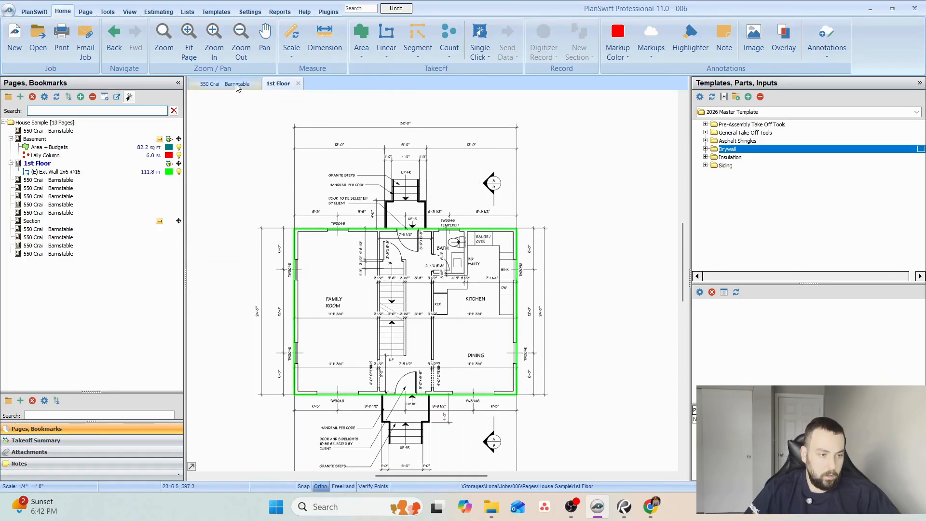
Examine the first floor construction on the Section page and the joist layout on the proposed first floor framing plan.
click(44, 221)
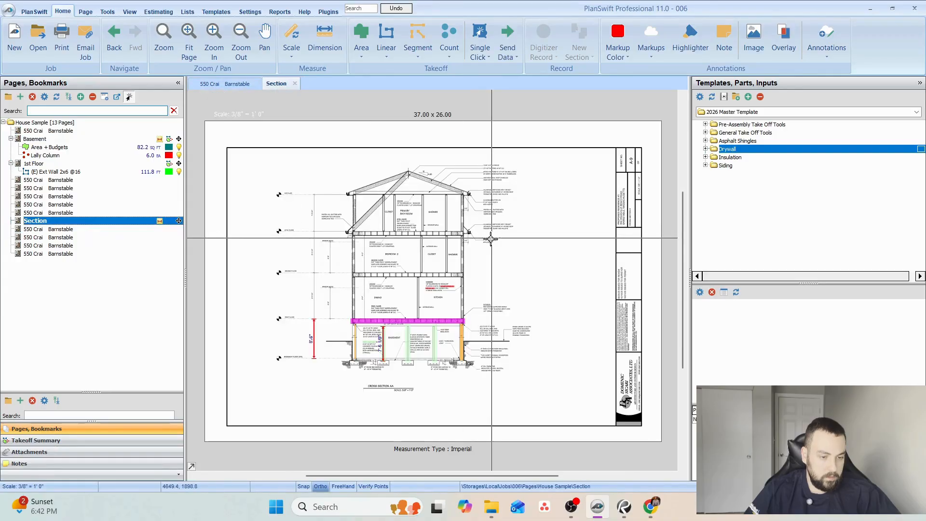
scroll(413, 269, up, 4)
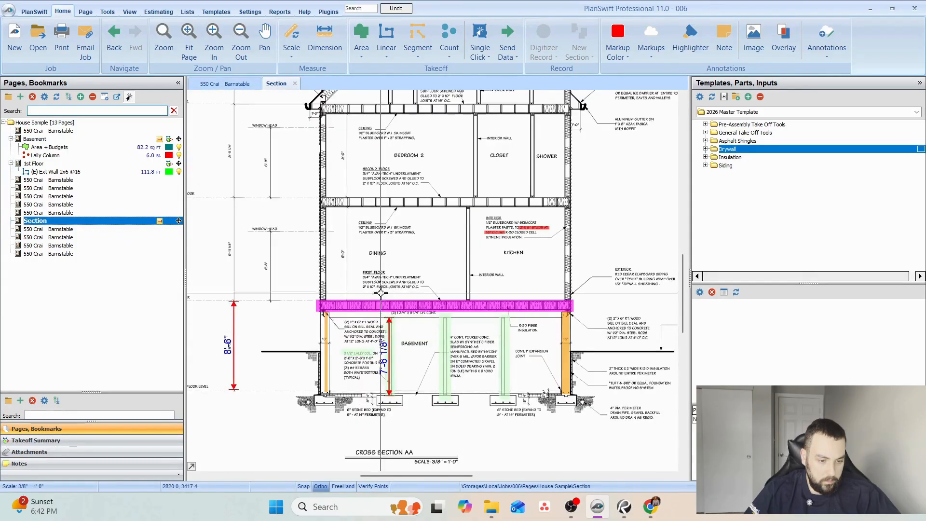
scroll(413, 269, up, 2)
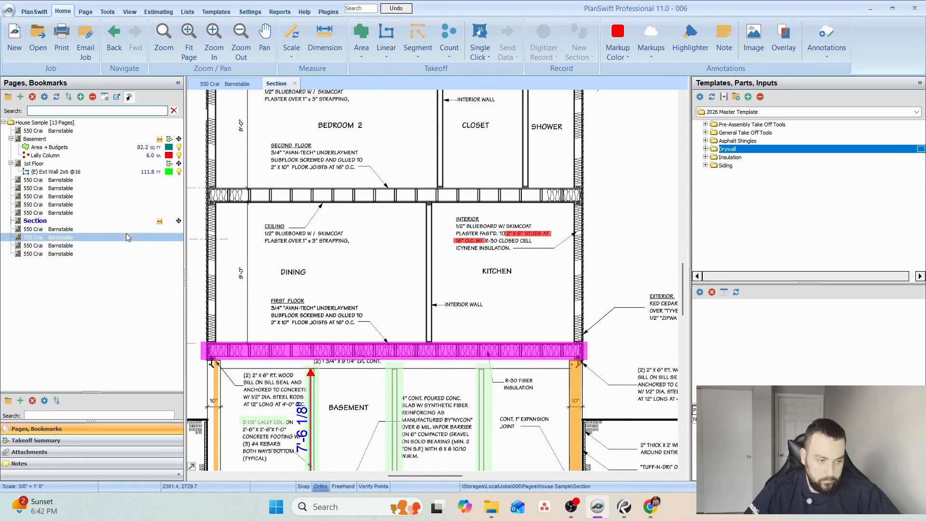
click(80, 229)
scroll(362, 318, up, 3)
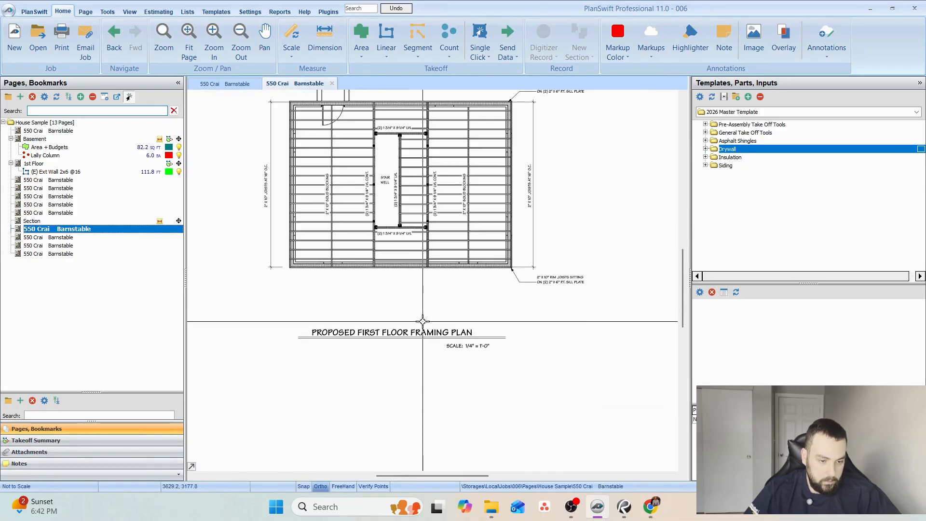
On the proposed second floor framing plan, highlight in red the full-depth wall along the left side of the stair well.
click(87, 237)
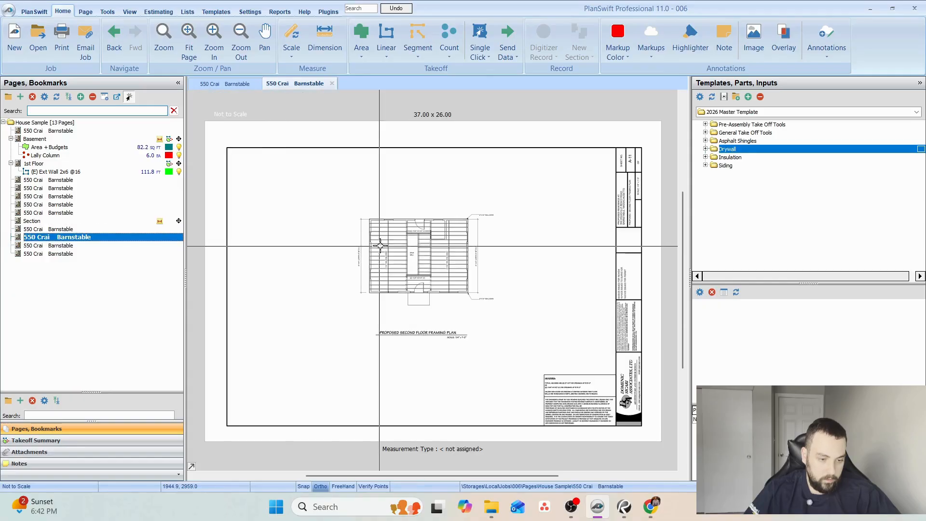
scroll(402, 292, up, 3)
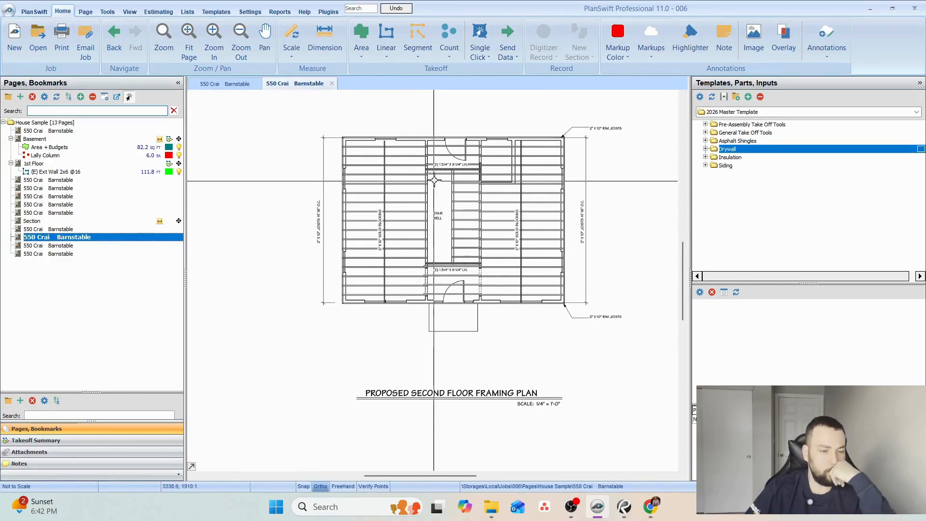
scroll(422, 191, up, 3)
scroll(422, 192, down, 2)
click(694, 52)
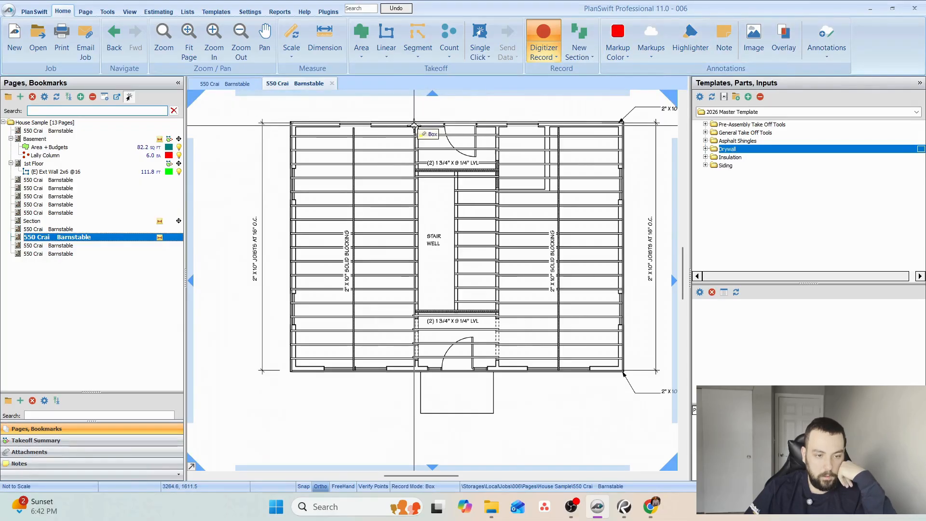
drag(416, 127, 421, 368)
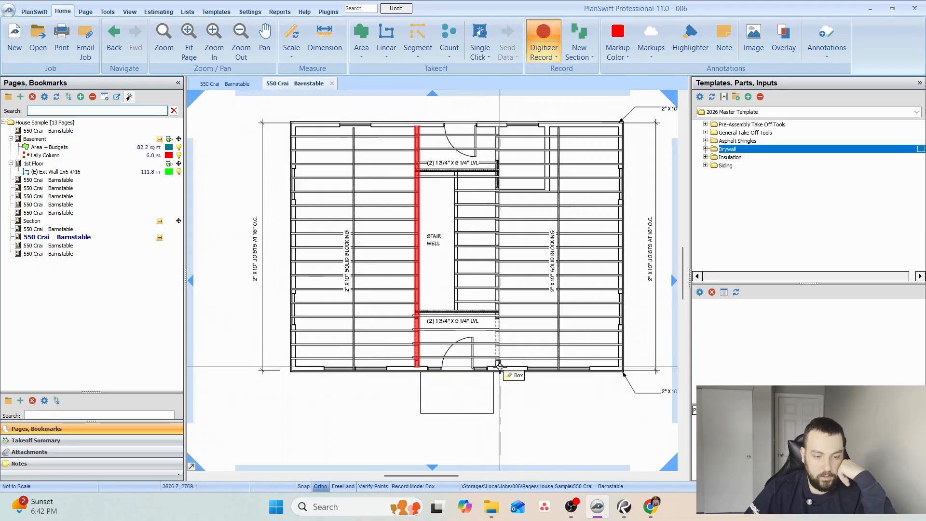
On the proposed second floor framing plan, highlight in red the stair well's other full-depth wall and the two walls enclosing the adjoining small room.
drag(493, 368, 499, 127)
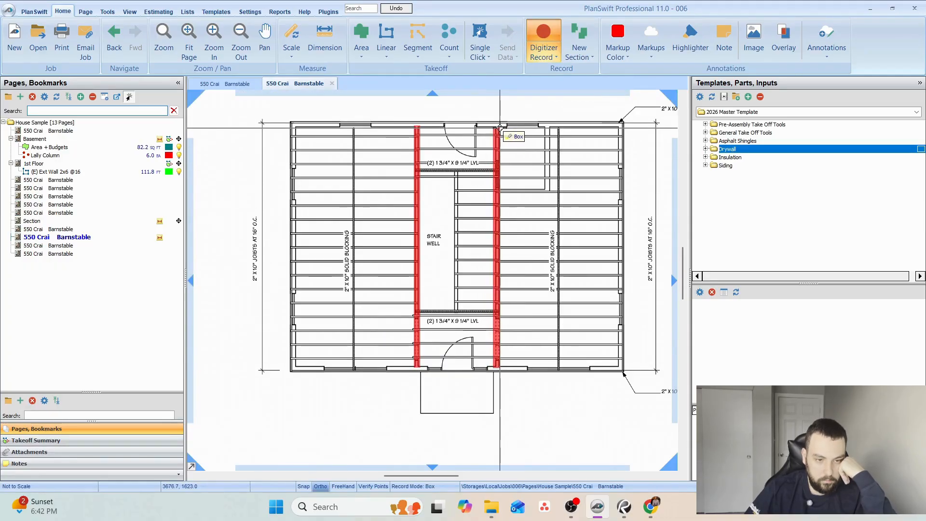
drag(497, 191, 550, 190)
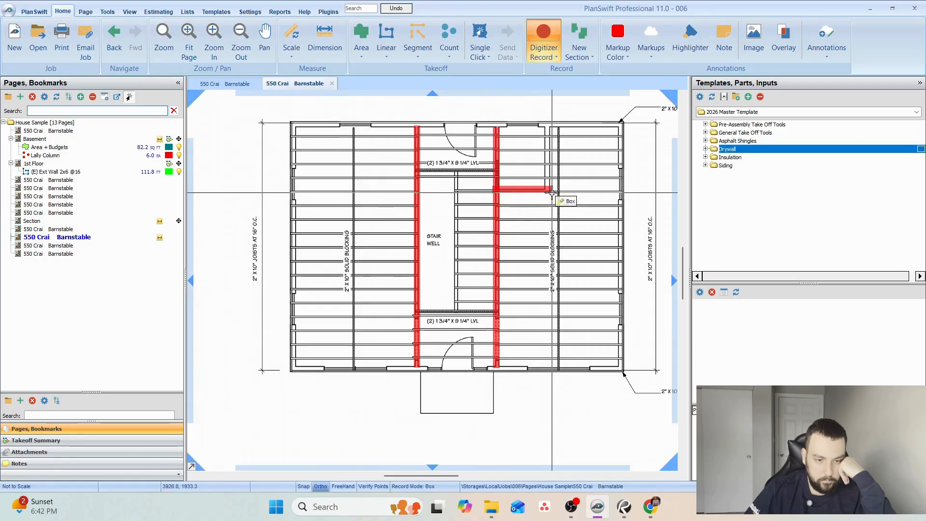
drag(541, 124, 549, 189)
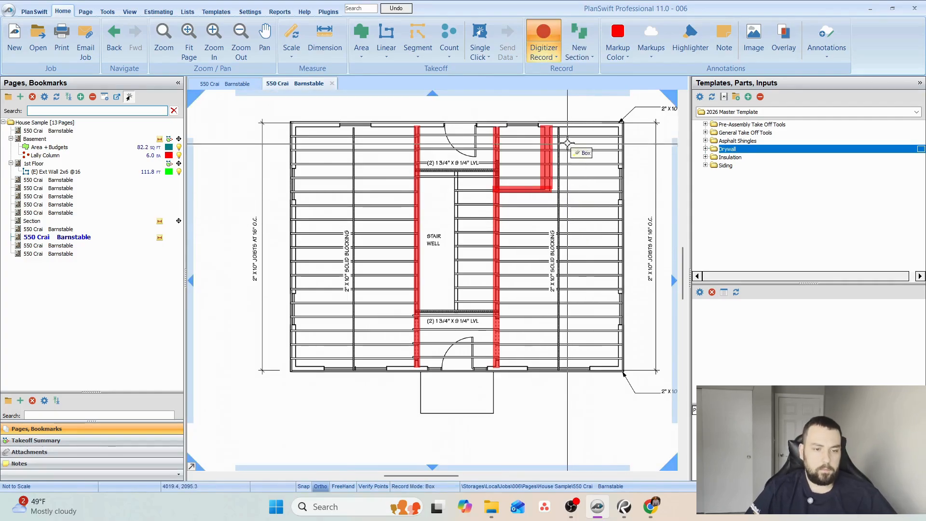
key(Escape)
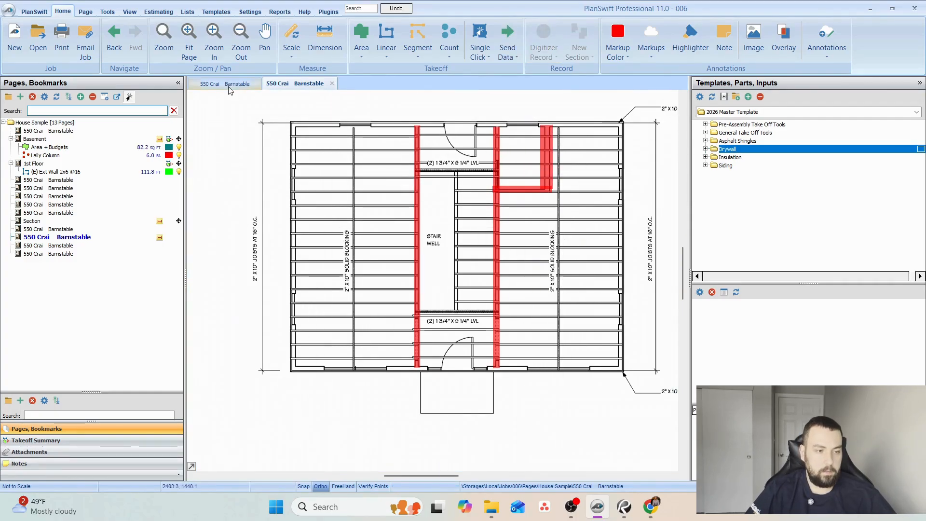
On the first floor plan, highlight in red the two full-depth walls on either side of the stairs and hall.
scroll(560, 313, up, 2)
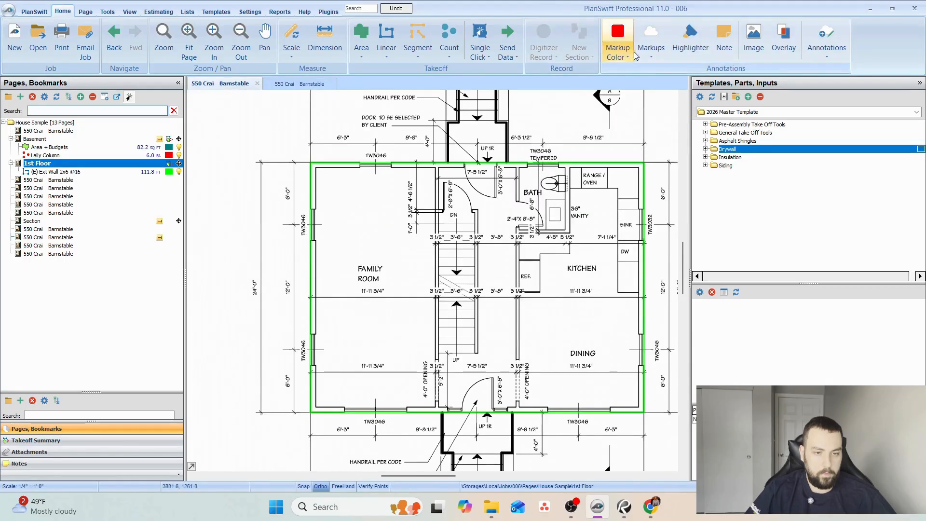
click(682, 50)
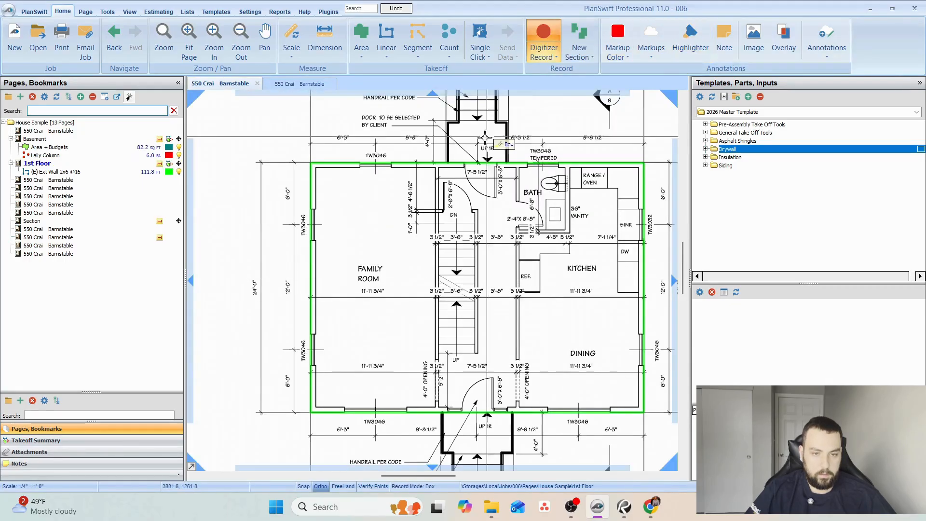
click(433, 165)
click(441, 403)
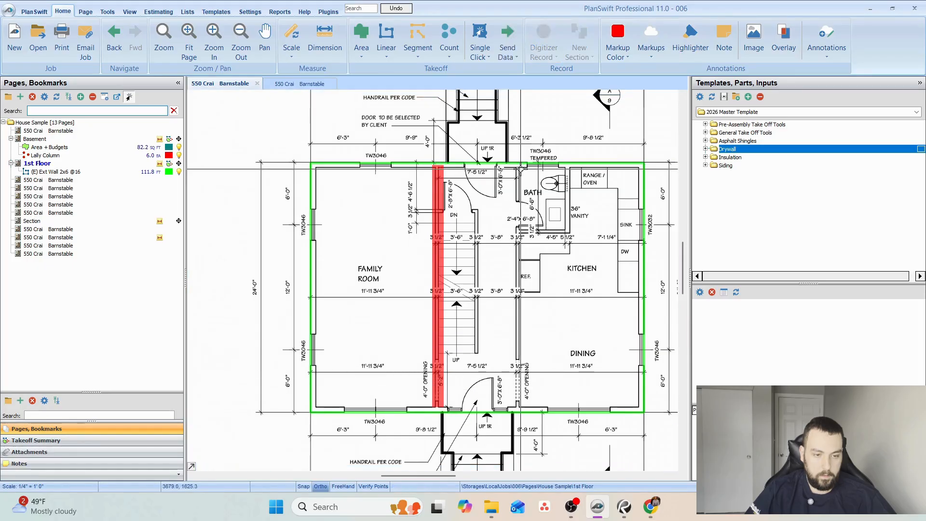
click(514, 166)
click(521, 404)
Highlight in red the two bath walls facing the kitchen on the first floor plan.
click(519, 226)
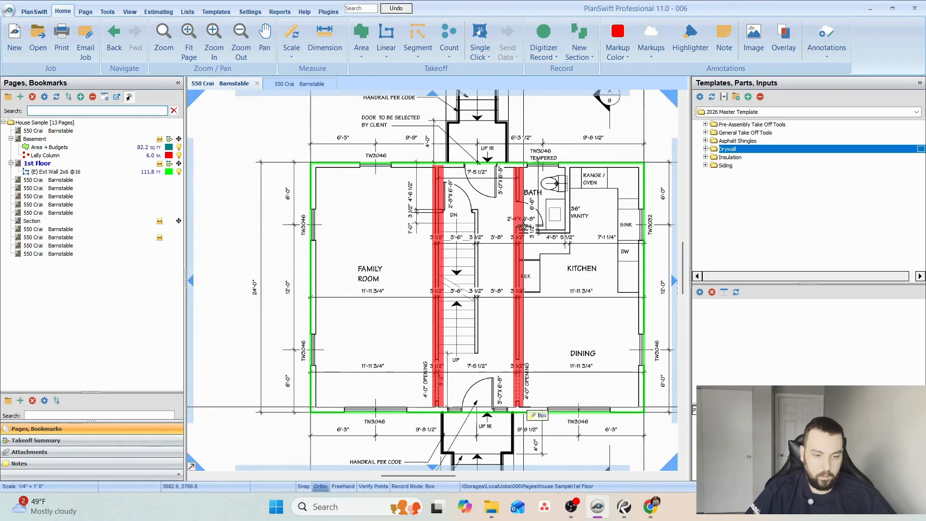
click(569, 234)
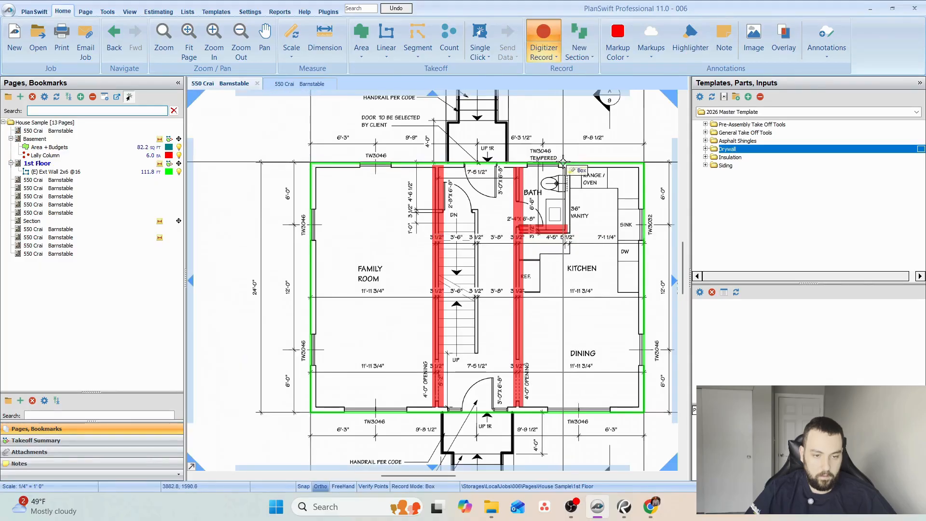
click(569, 166)
click(572, 235)
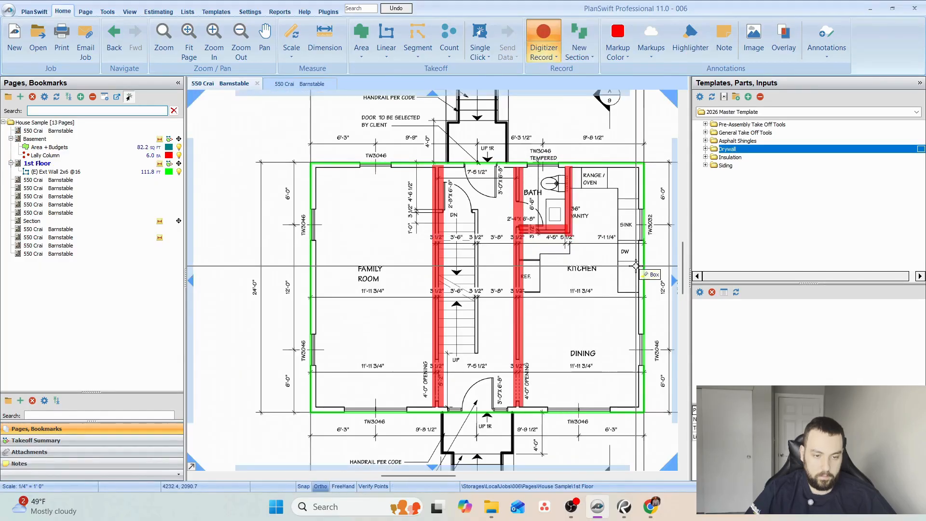
key(Escape)
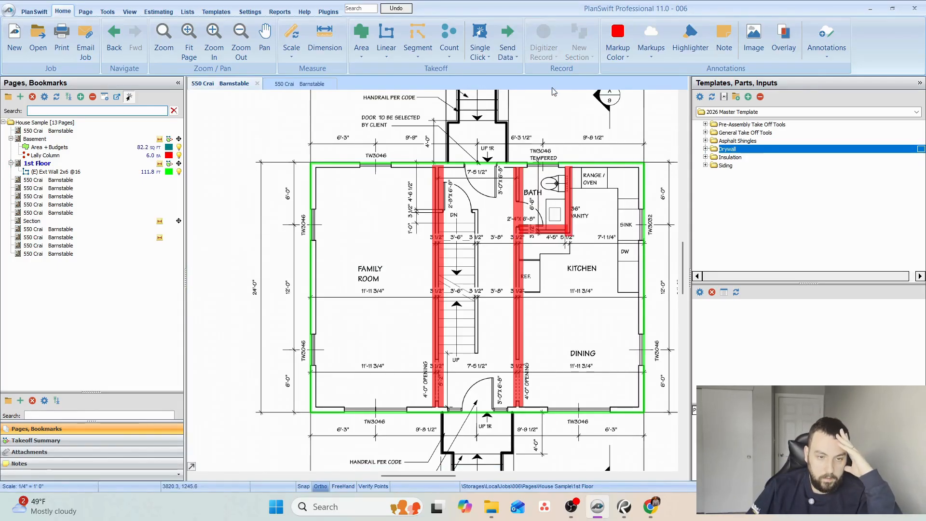
Check the stair well framing on the proposed first floor framing plan against the stair walls on the first floor plan.
click(30, 221)
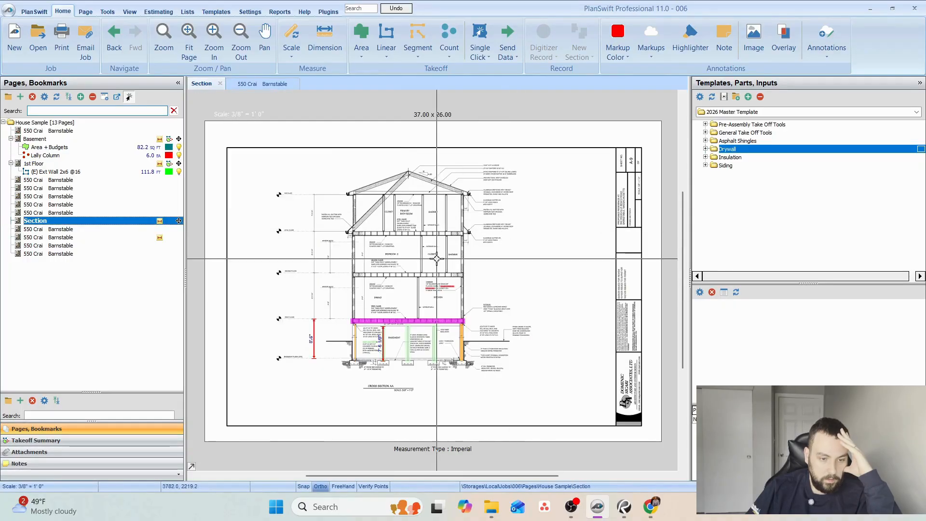
click(30, 229)
scroll(429, 233, up, 6)
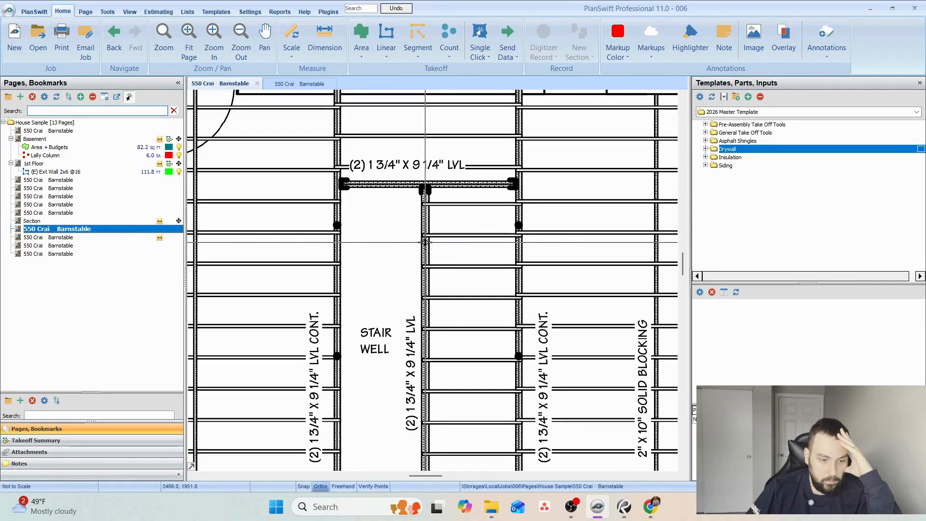
scroll(431, 188, down, 5)
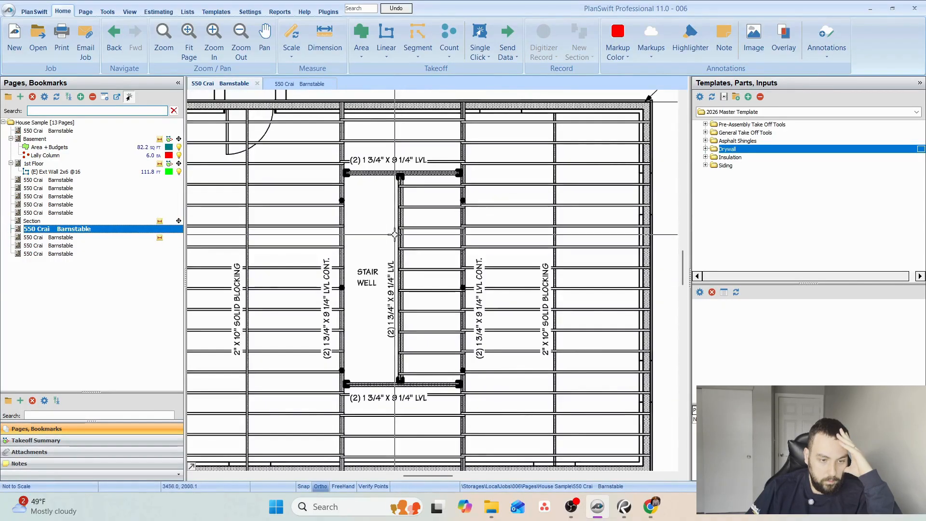
click(32, 164)
scroll(444, 229, up, 4)
drag(476, 208, 443, 167)
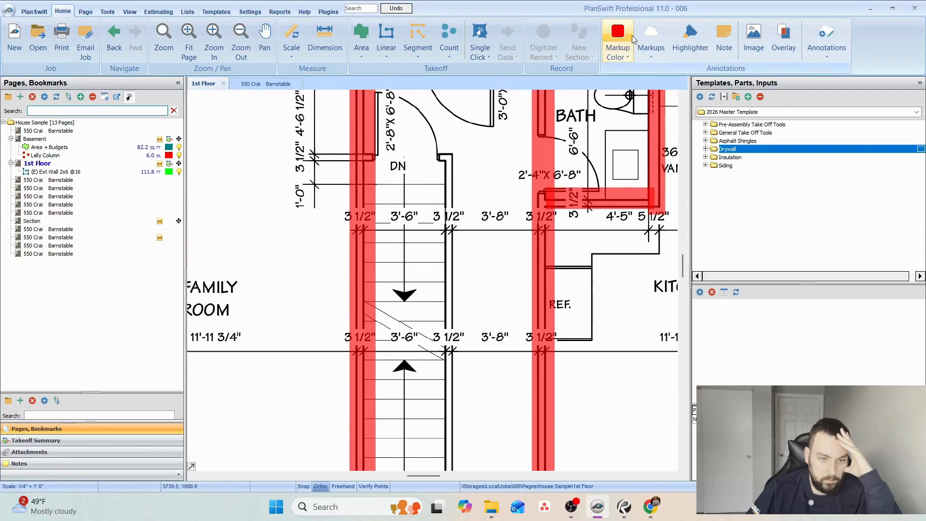
Change the markup color to magenta and highlight the short wall at the stair head and the wall between the stairs and hall.
click(618, 54)
click(609, 97)
click(691, 43)
scroll(583, 102, down, 2)
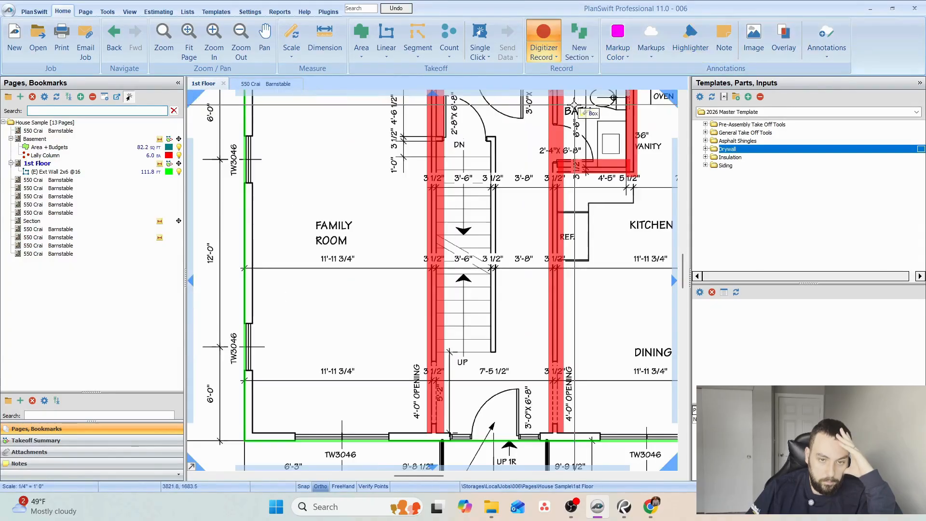
mouse_move(448, 138)
mouse_down()
mouse_move(493, 139)
mouse_move(496, 415)
mouse_move(498, 282)
mouse_up()
scroll(493, 138, down, 2)
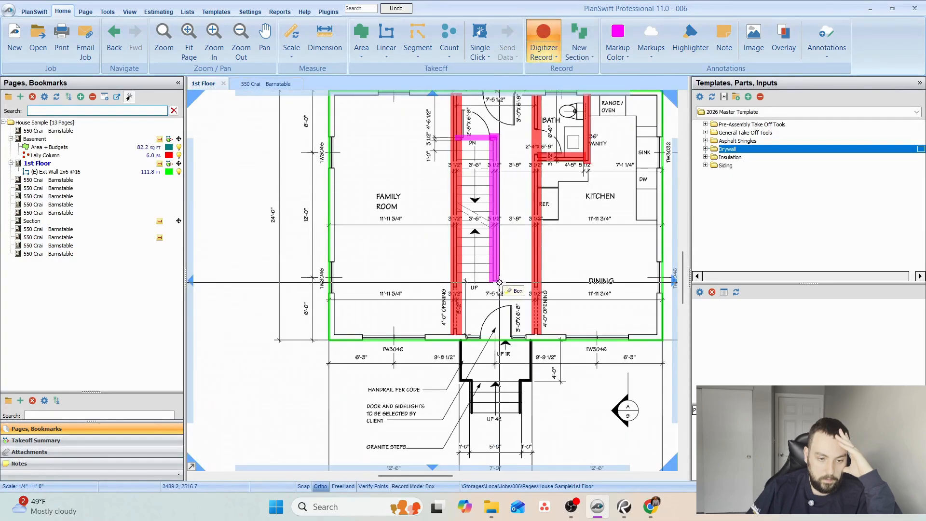
key(Escape)
scroll(489, 235, up, 2)
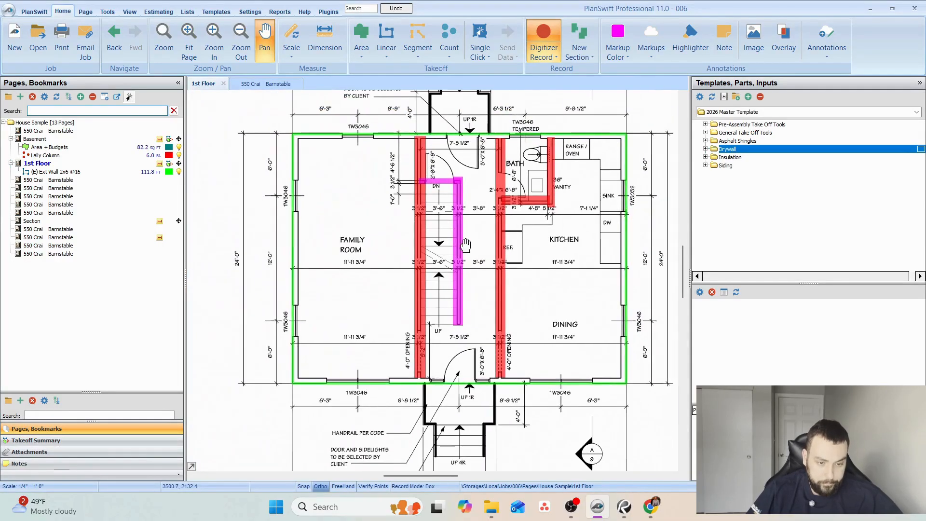
key(Escape)
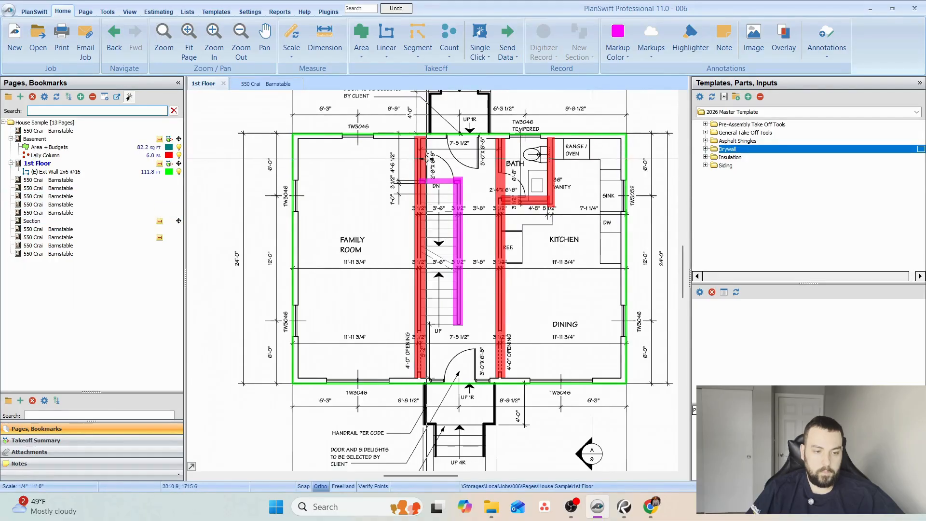
Delete all the red and magenta wall highlights from the first floor plan, hiding the exterior wall takeoff only while selecting them.
key(Delete)
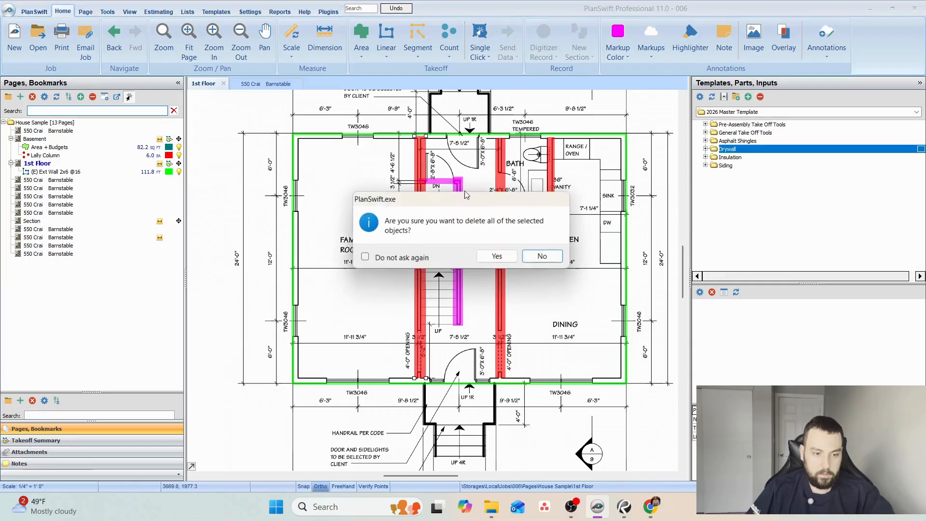
click(497, 257)
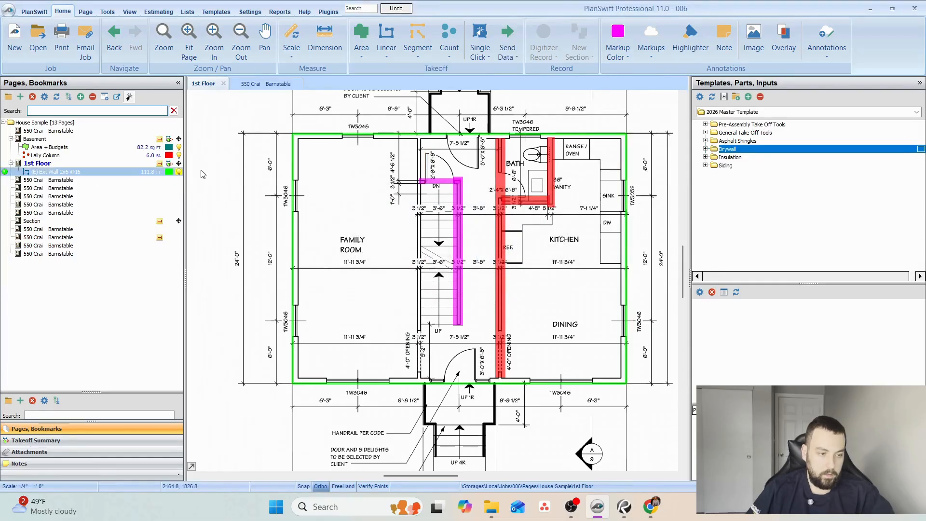
scroll(398, 182, down, 2)
drag(398, 182, 380, 214)
drag(352, 165, 579, 398)
key(Delete)
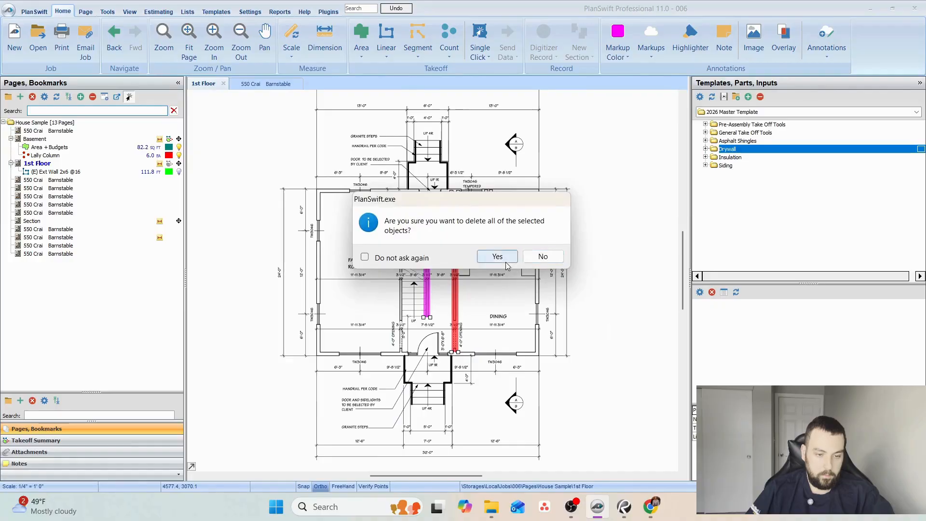
click(499, 255)
click(179, 172)
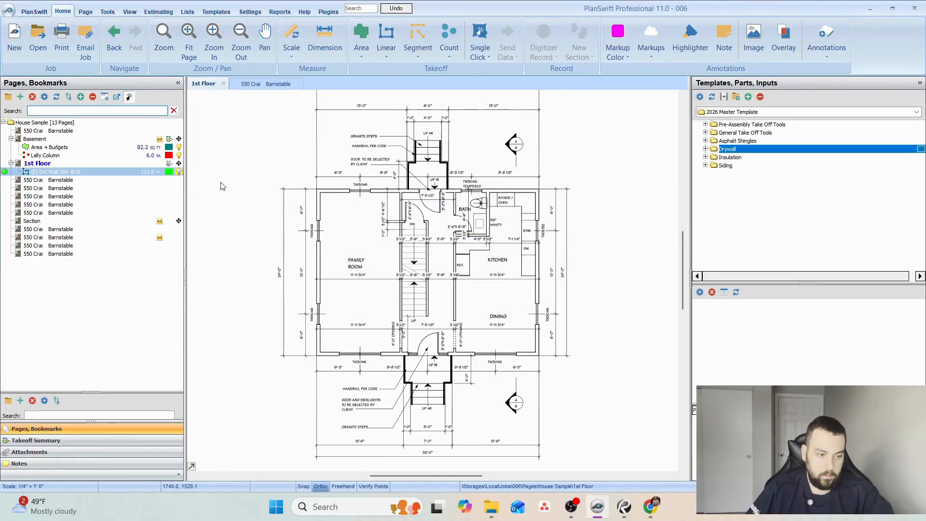
Expand the Pre-Assembly Take Off Tools templates and examine the stair well framing on the proposed second floor framing plan and the following framing plan.
scroll(434, 229, up, 3)
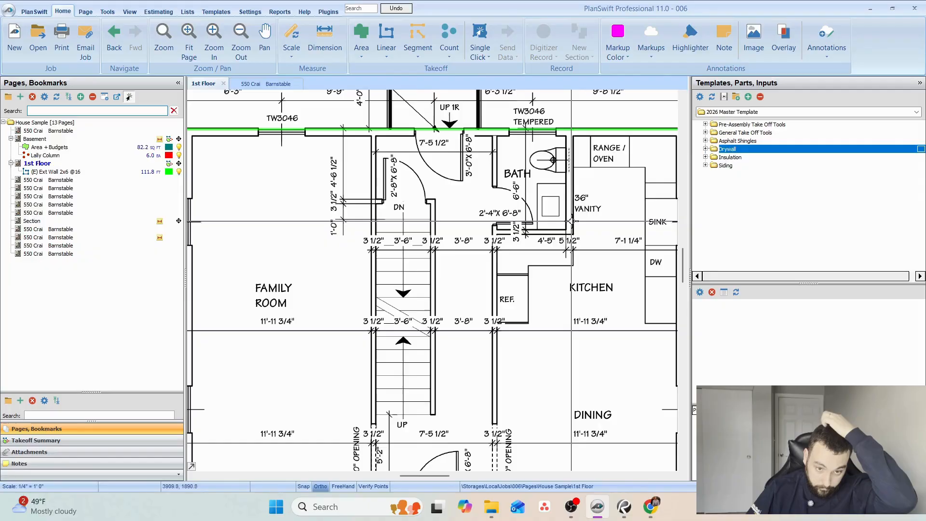
click(706, 125)
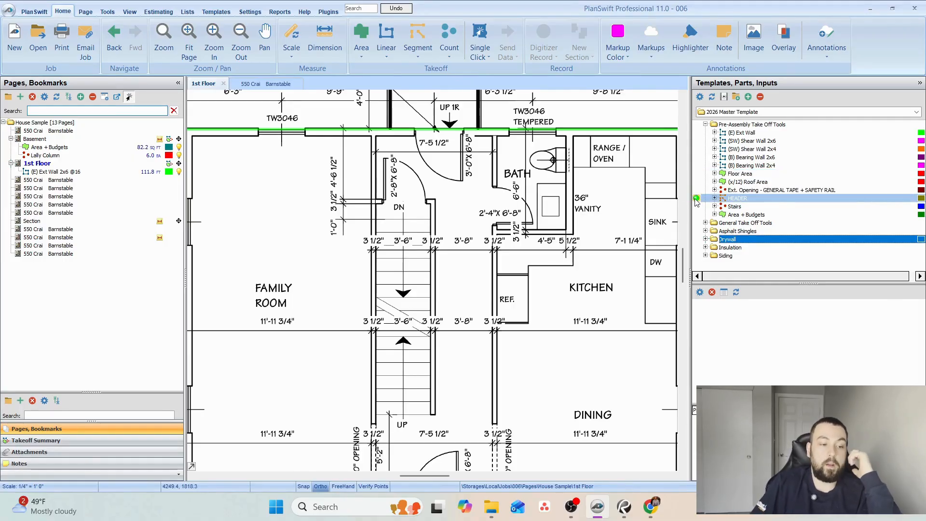
click(259, 84)
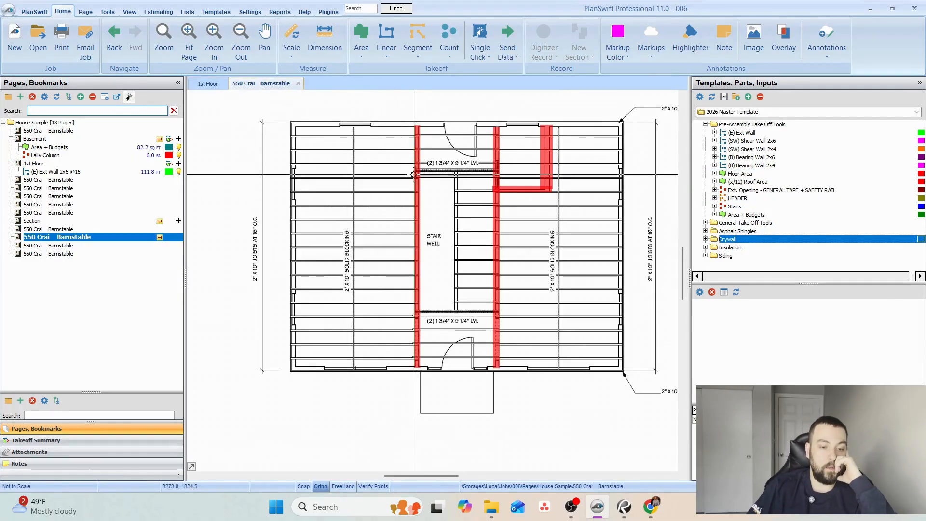
scroll(497, 168, up, 3)
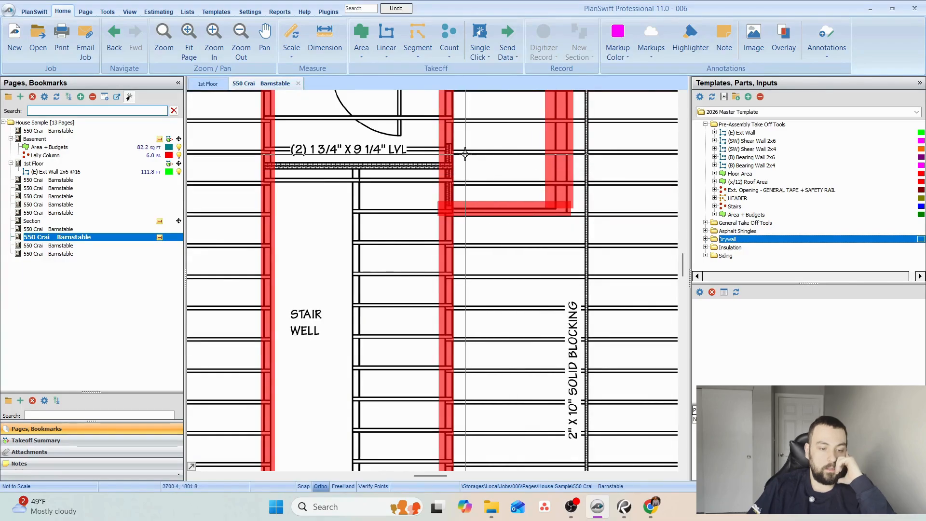
drag(494, 245, 572, 134)
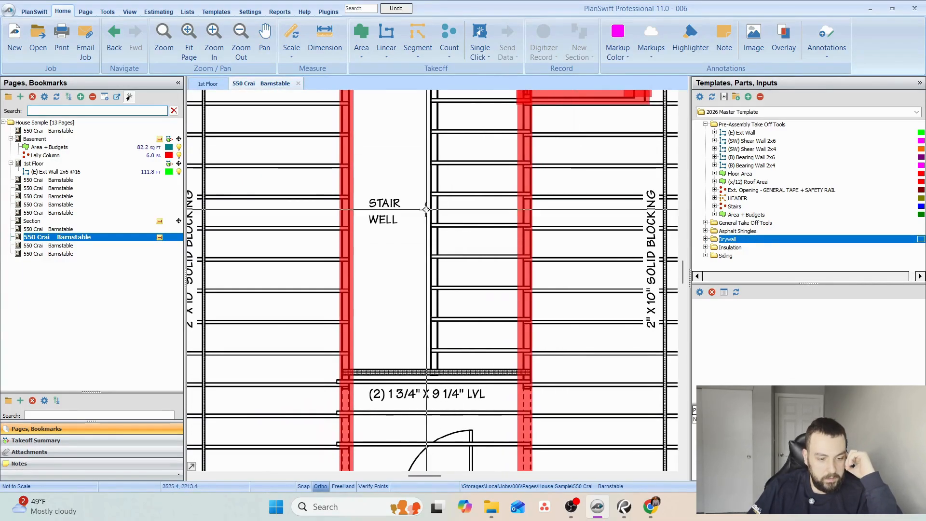
click(72, 246)
scroll(403, 246, up, 4)
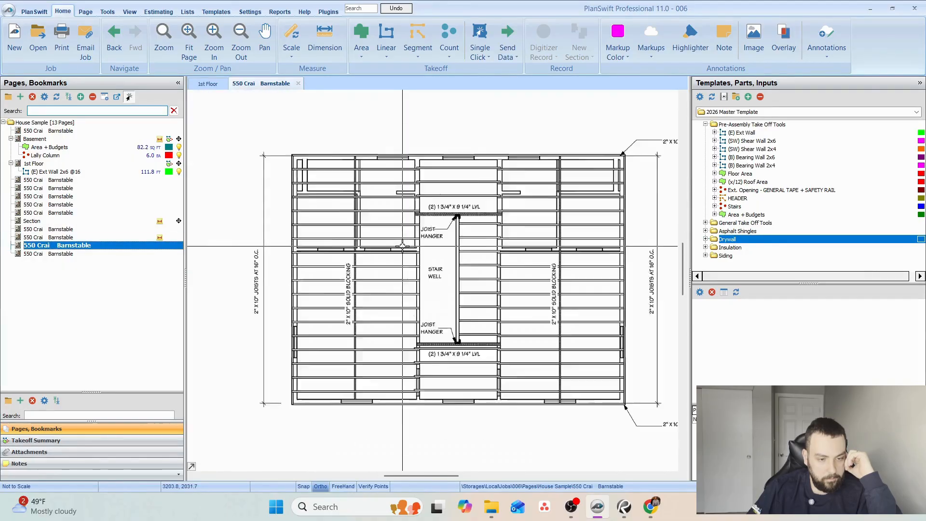
Examine the interior wall, ceiling and floor joist notes at the dining room and kitchen on the Section page.
click(34, 221)
scroll(410, 274, up, 3)
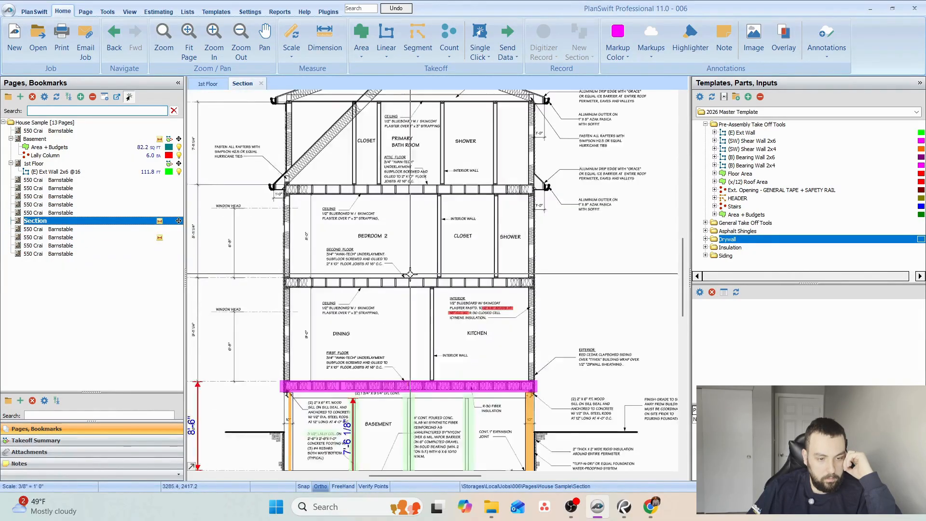
scroll(410, 274, up, 1)
mouse_move(425, 302)
mouse_down()
mouse_move(427, 233)
mouse_move(396, 213)
mouse_up()
scroll(420, 304, up, 2)
scroll(448, 317, down, 1)
drag(368, 296, 401, 310)
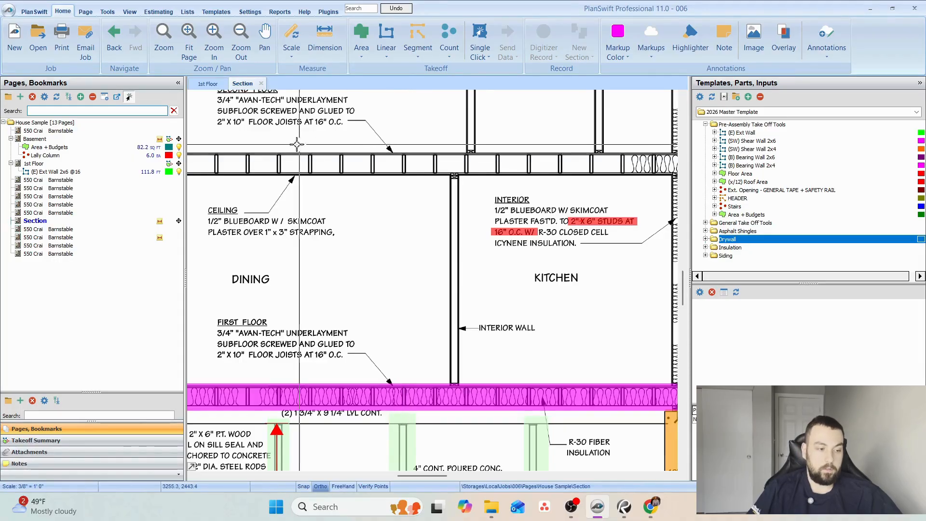
Examine the thickness dimensions of the bath walls around the vanity on the first floor plan.
click(50, 165)
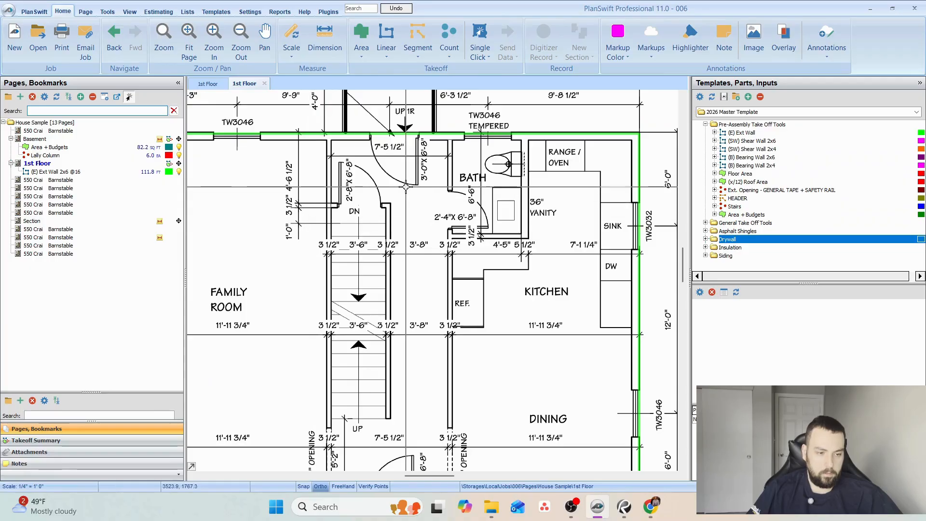
scroll(481, 222, up, 8)
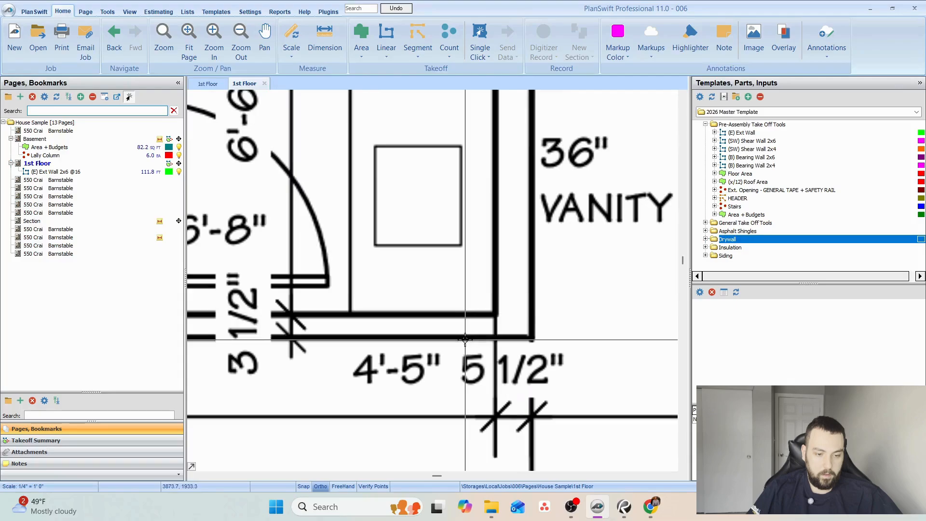
scroll(524, 355, down, 4)
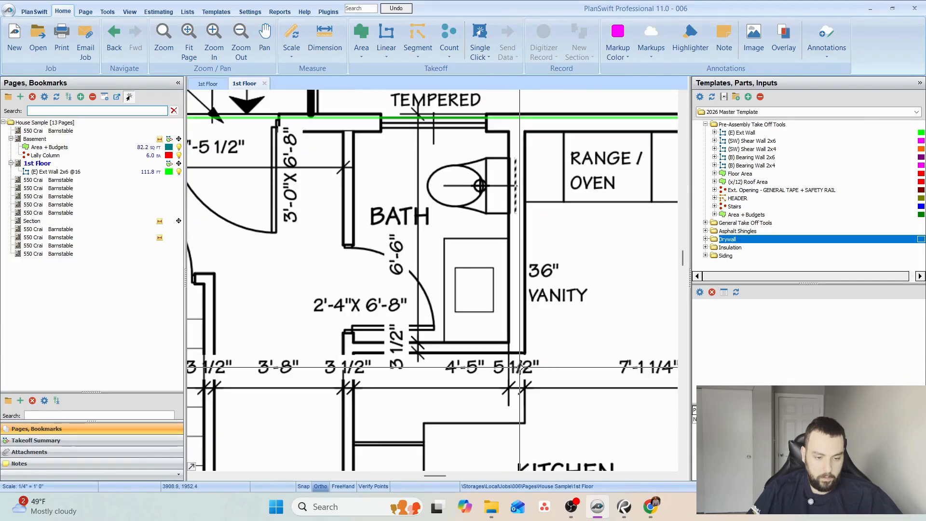
scroll(420, 346, up, 9)
scroll(452, 339, down, 3)
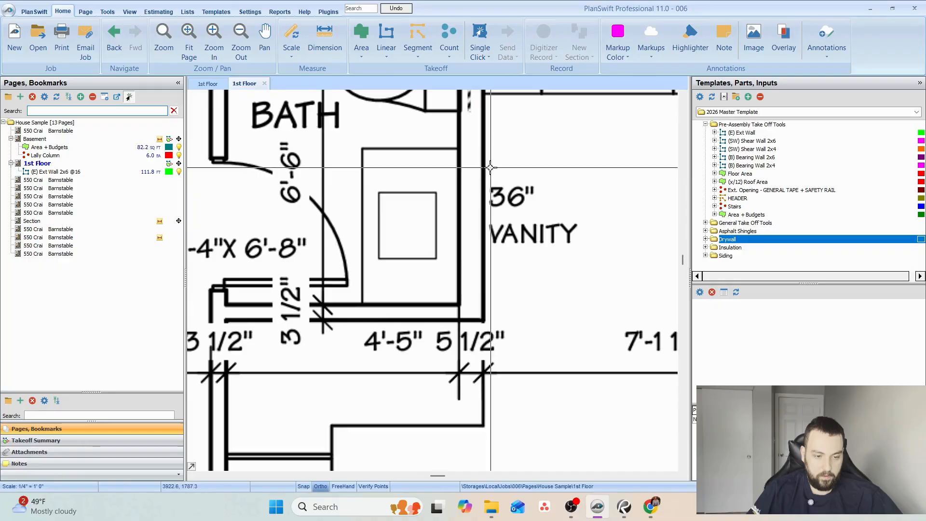
Compare the wall thickness dimensions at the bath door, the vanity corner and behind the toilet on the first floor plan.
scroll(476, 247, down, 3)
scroll(398, 305, up, 3)
scroll(510, 292, down, 3)
scroll(484, 310, up, 3)
drag(484, 310, 424, 387)
scroll(368, 251, up, 1)
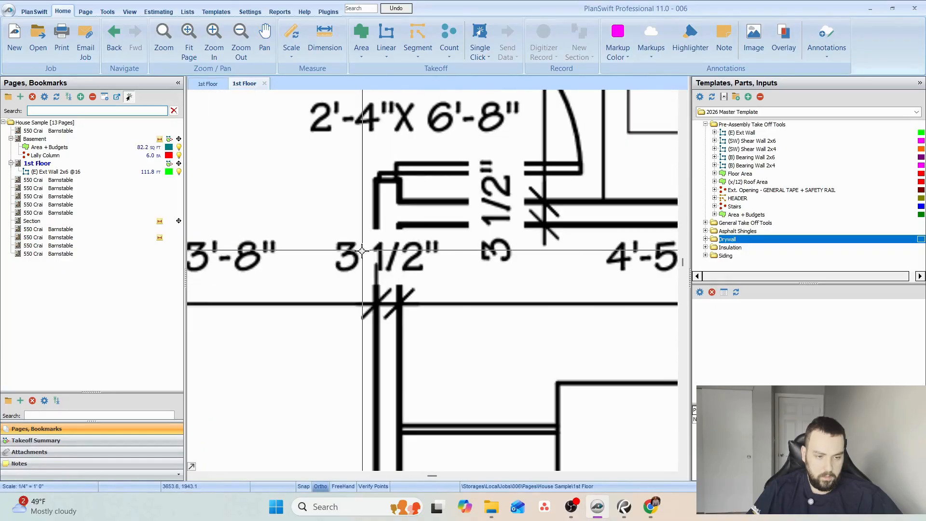
scroll(425, 242, down, 3)
scroll(473, 281, up, 5)
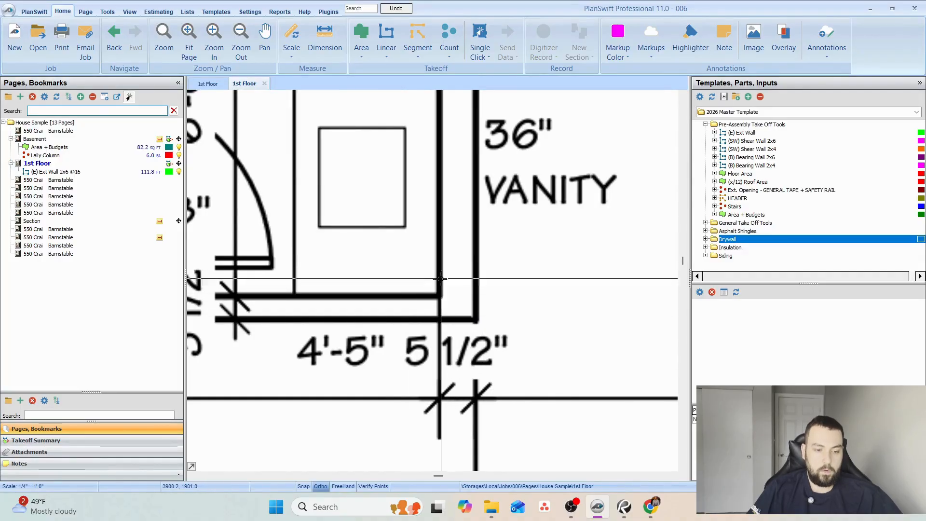
scroll(441, 279, down, 4)
drag(441, 269, 424, 328)
scroll(424, 299, up, 3)
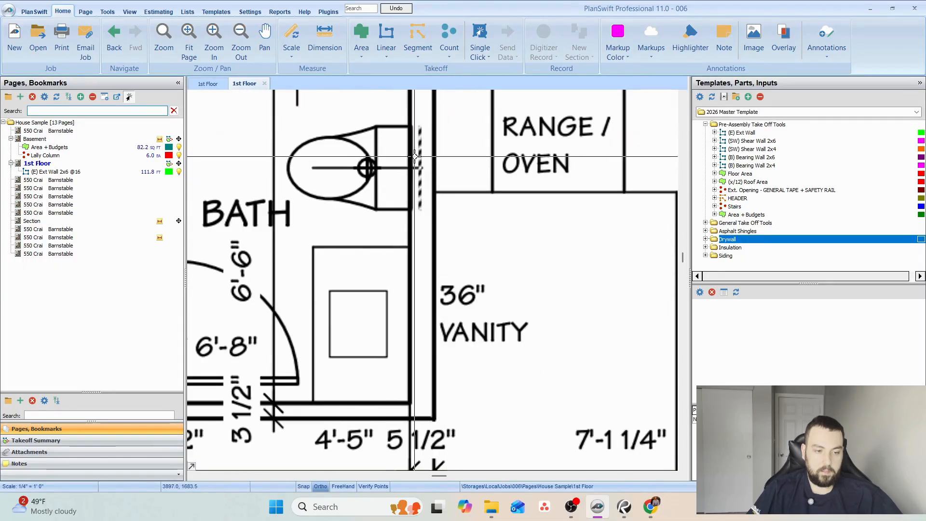
drag(363, 181, 479, 213)
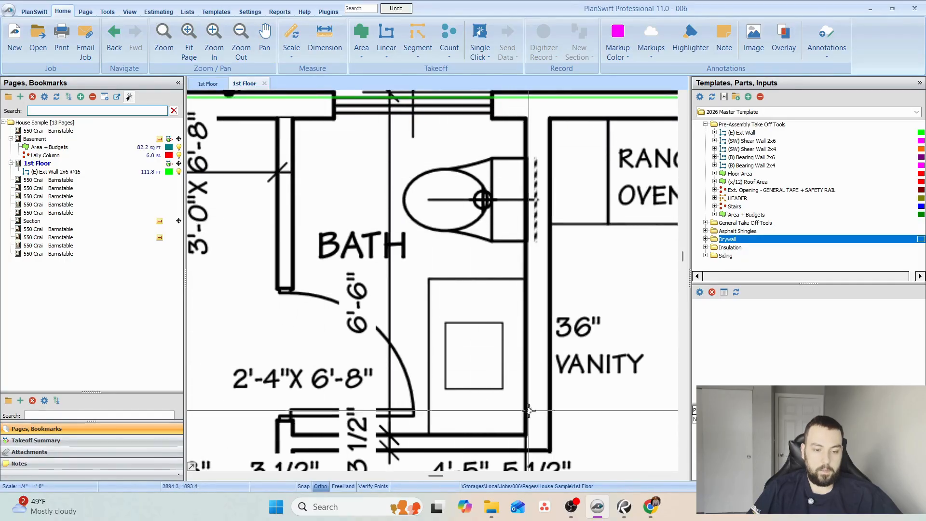
Start a (B) Bearing Wall 2x4 takeoff with location 1st Floor and trace the full wall between the family room and the stairs.
scroll(523, 239, down, 2)
drag(436, 286, 463, 227)
scroll(463, 228, down, 1)
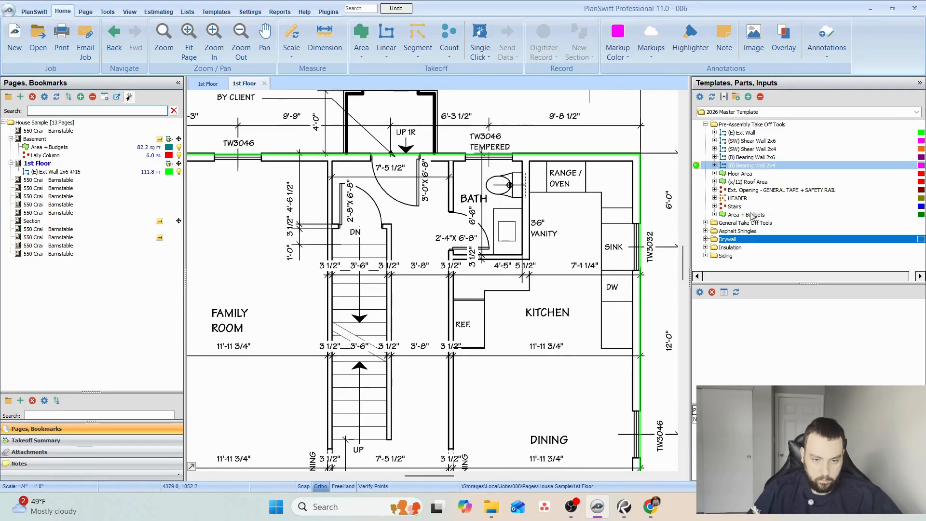
click(556, 241)
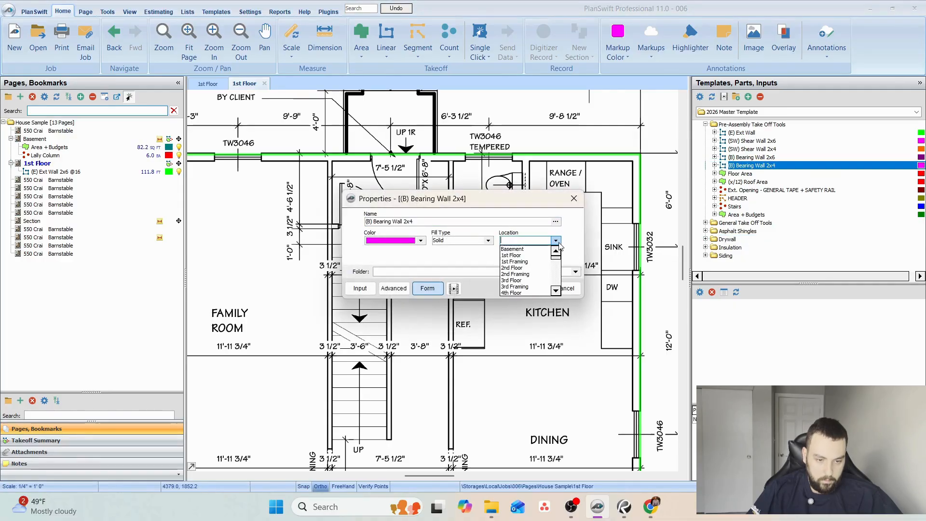
click(524, 255)
click(534, 288)
click(334, 164)
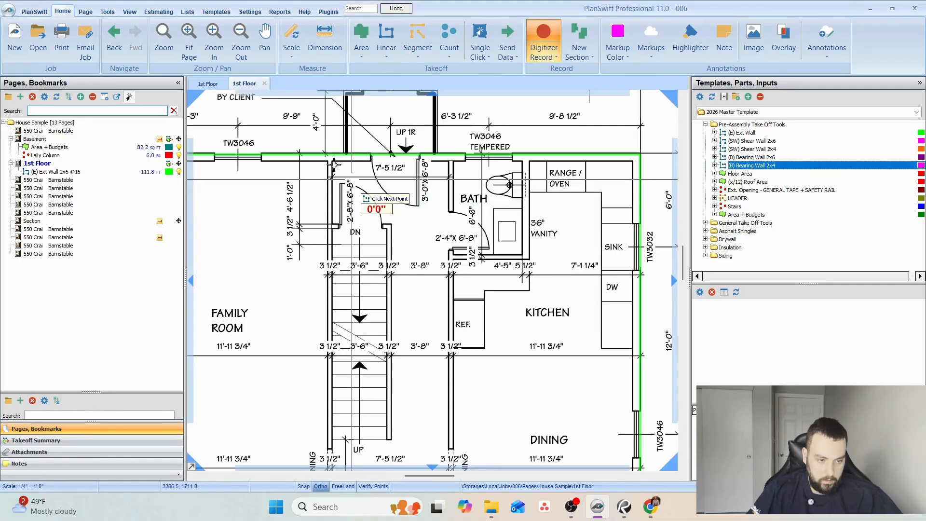
click(329, 162)
drag(440, 268, 486, 162)
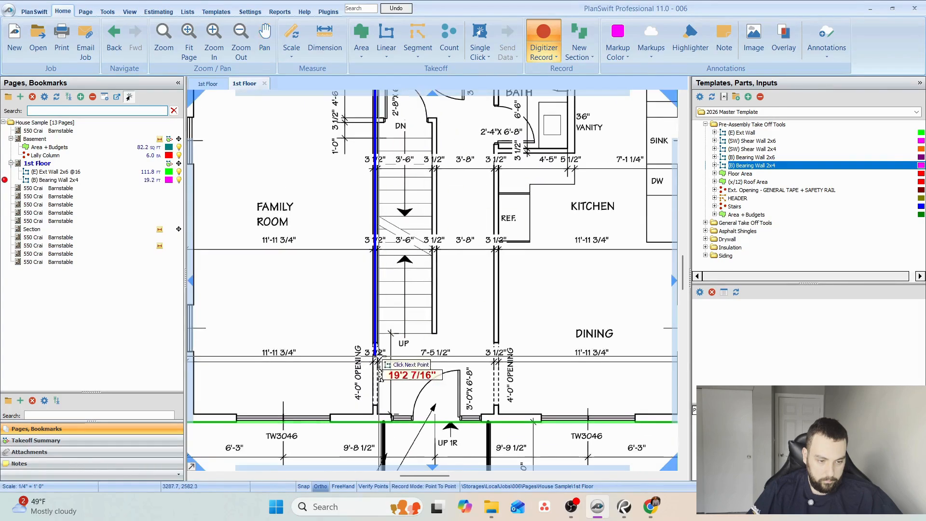
double_click(368, 408)
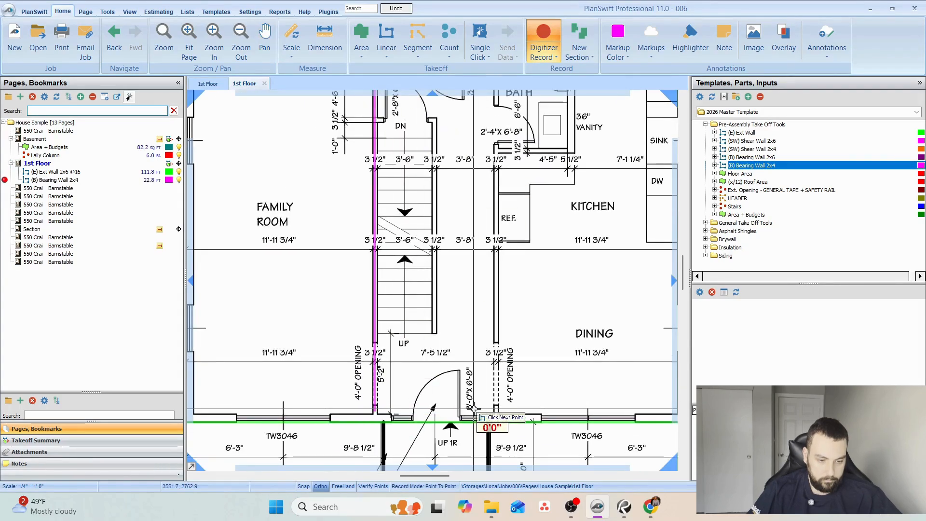
Add the full-depth wall between the hall and the dining room, kitchen and bath, plus the bath's short wall below the vanity, to the 2x4 takeoff.
click(497, 414)
drag(554, 206, 487, 409)
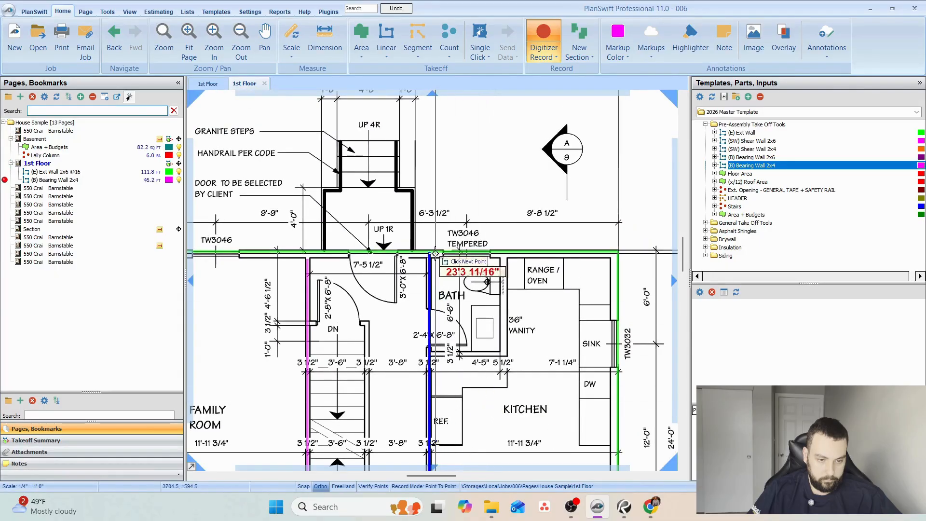
double_click(430, 258)
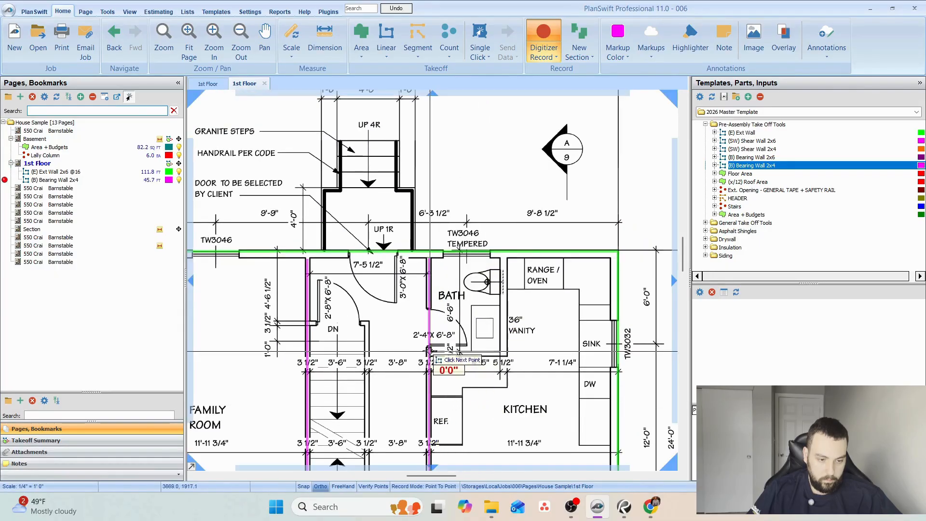
double_click(500, 354)
key(Escape)
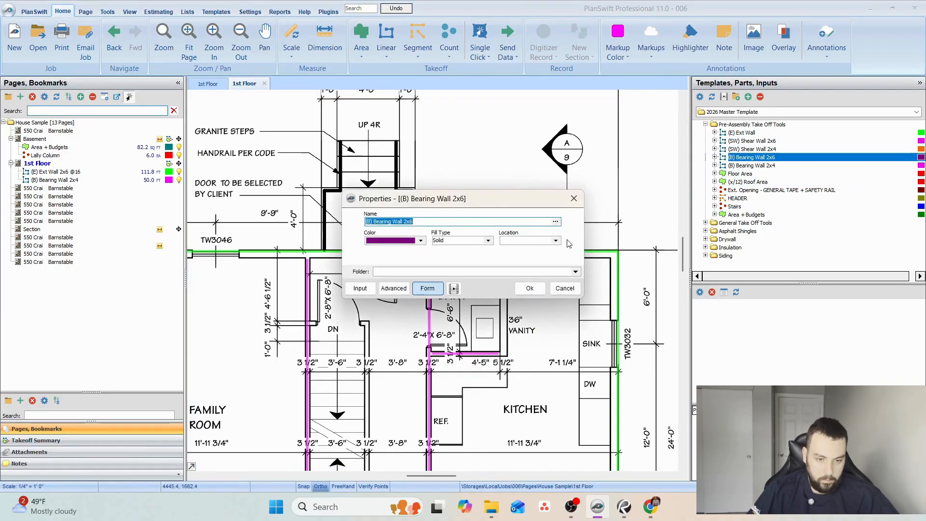
Take off the 5 1/2" wall between the bath and kitchen as (B) Bearing Wall 2x6 with location 1st Floor.
click(556, 241)
click(519, 256)
click(530, 288)
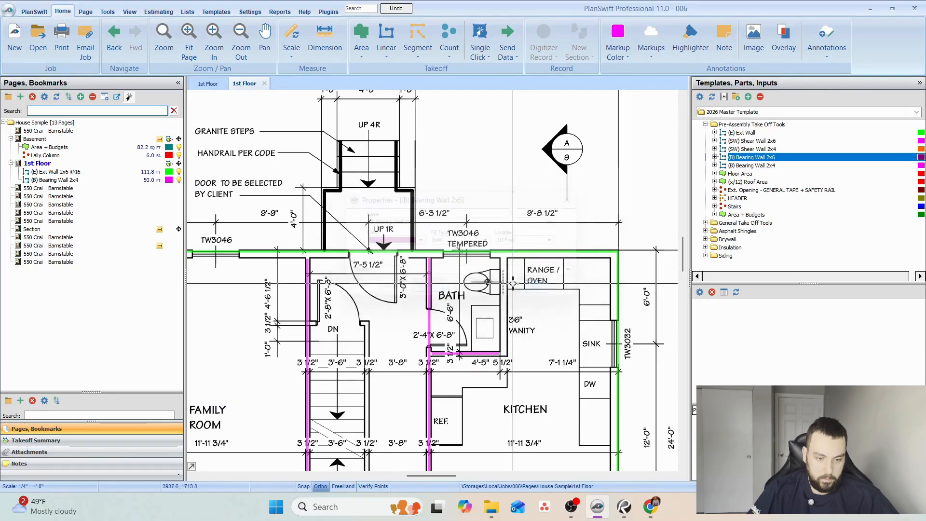
click(504, 259)
click(508, 357)
key(Escape)
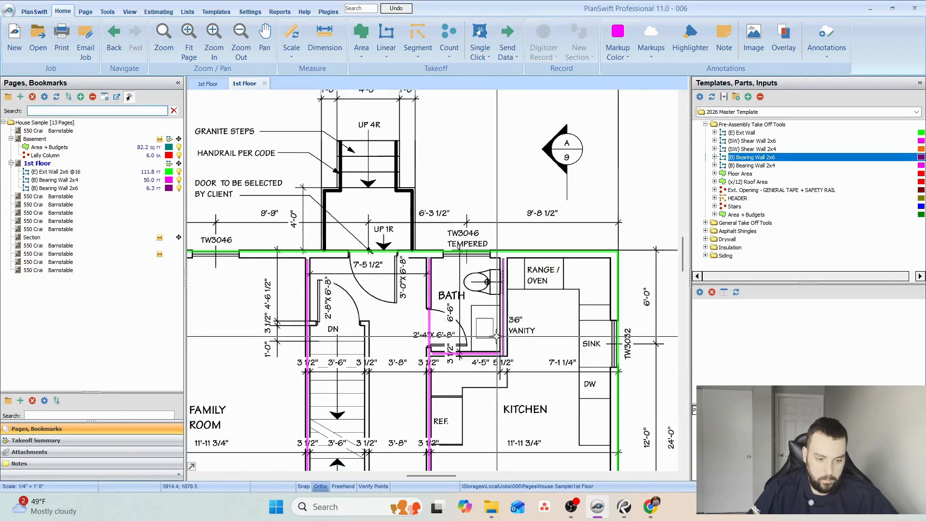
Change the color of the first floor's (B) Bearing Wall 2x6 takeoff to yellow.
drag(508, 357, 522, 285)
click(169, 188)
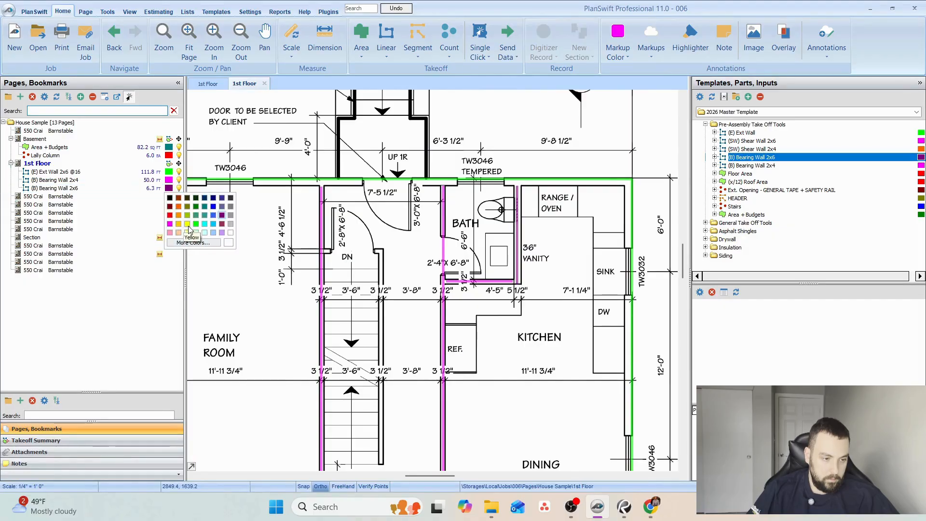
drag(463, 207, 483, 183)
Delete the 2x4x16 SP No.1 Press. Treated - VBP part from the first floor's (B) Bearing Wall 2x4 takeoff.
click(108, 181)
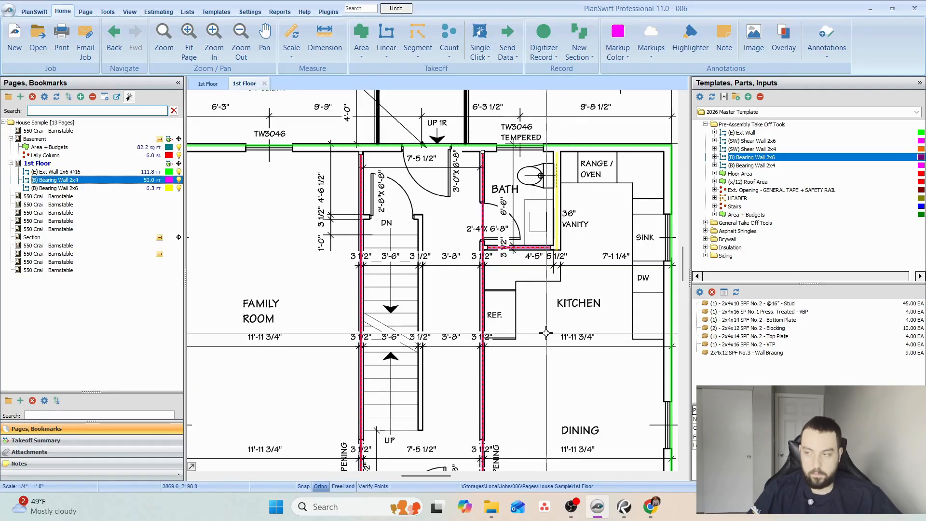
click(760, 312)
click(713, 293)
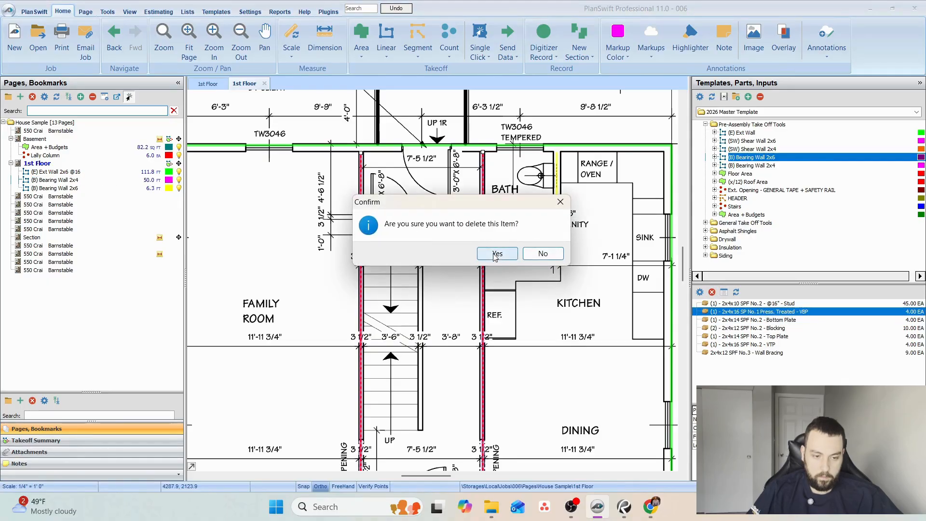
click(497, 255)
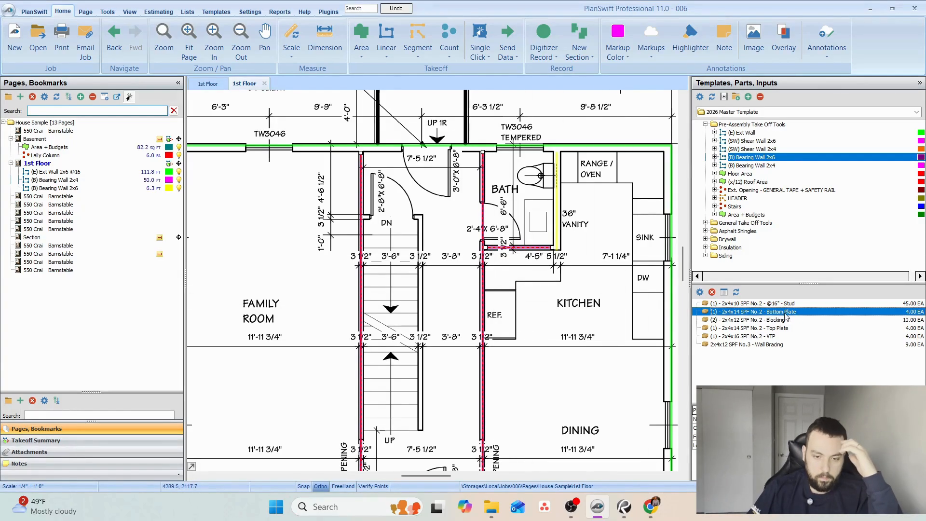
Delete the 2x6x16 SP No.1 Press. Treated - VBP part from the (B) Bearing Wall 2x6 takeoff.
click(556, 237)
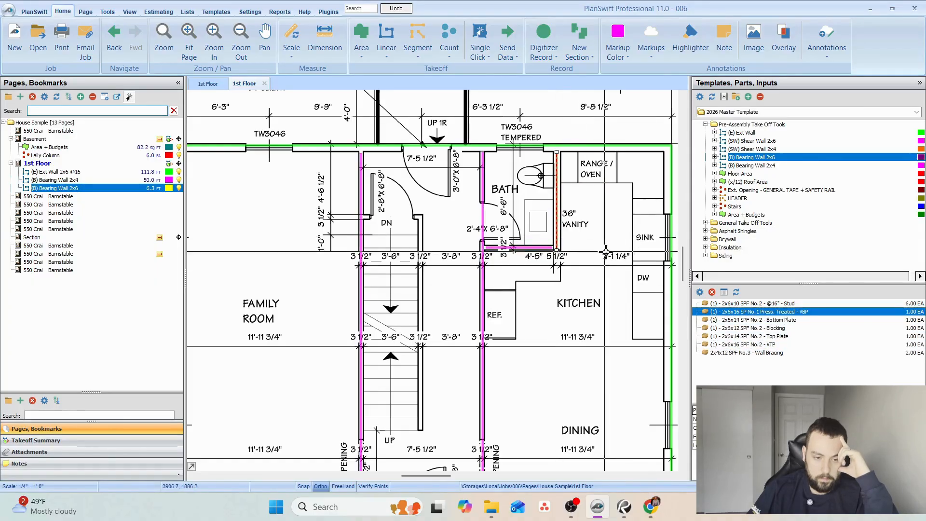
click(713, 292)
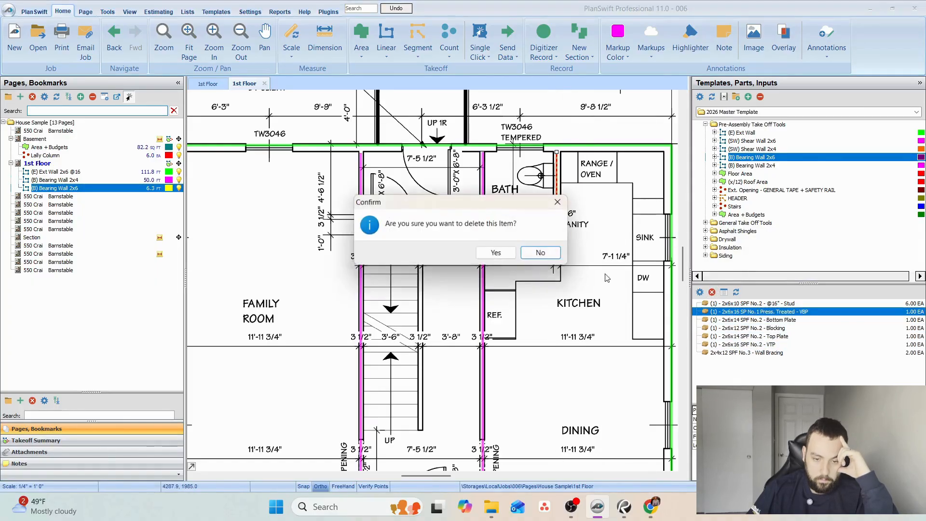
click(501, 252)
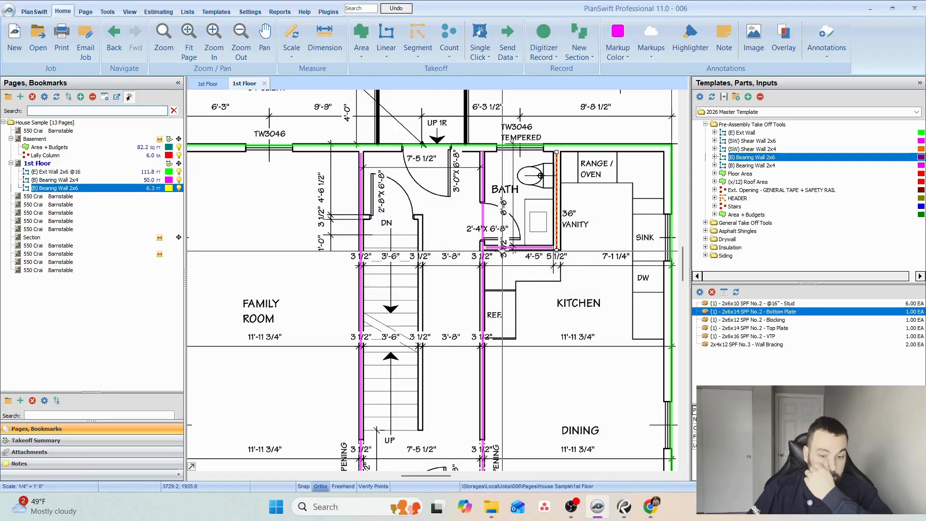
Take off a rectangle of about 75 sq ft around the first floor staircase as Area + Budgets with location 1st Floor.
drag(440, 248, 453, 234)
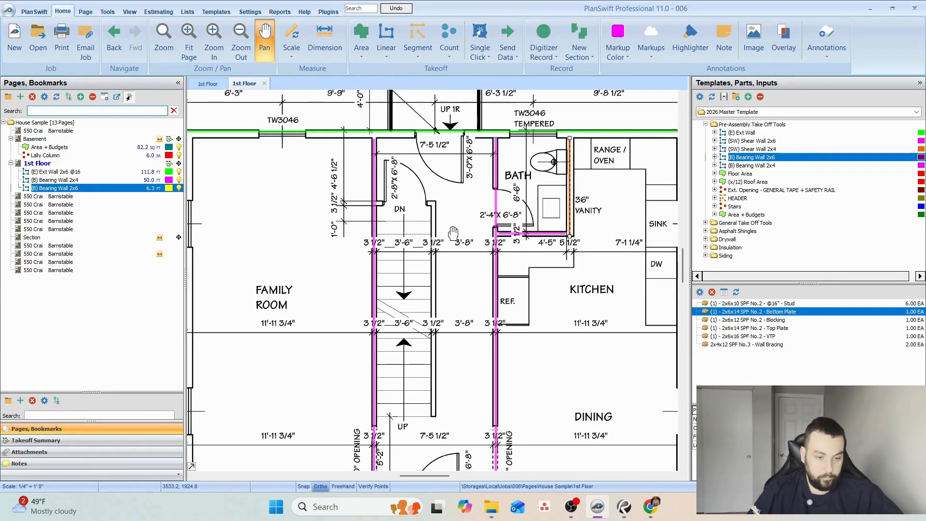
click(453, 233)
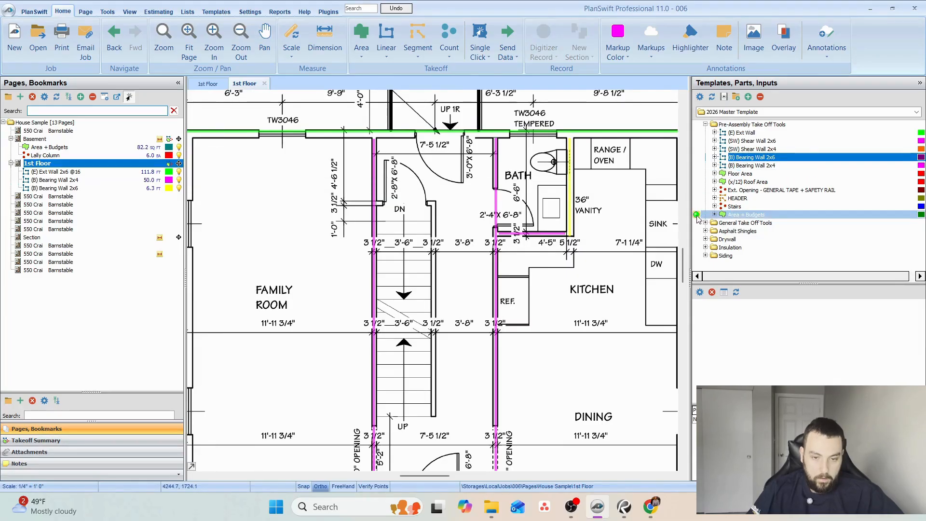
click(556, 232)
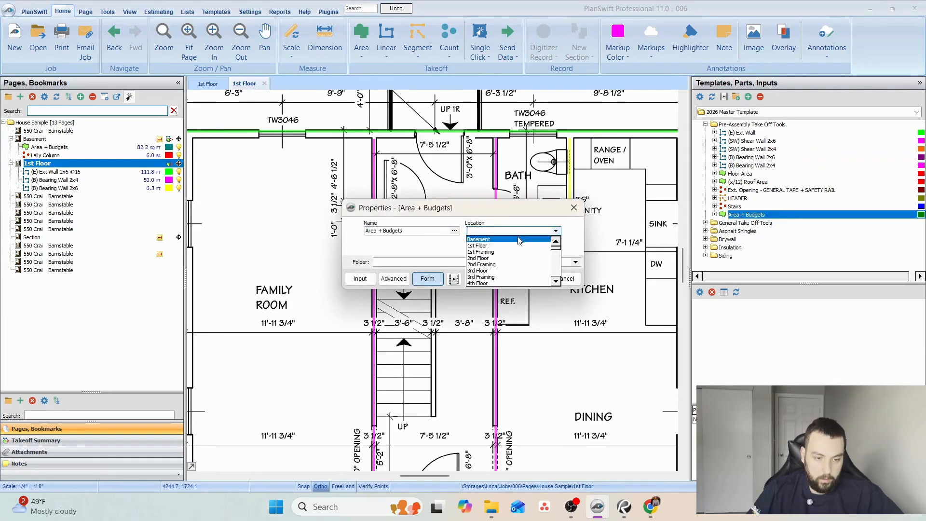
click(482, 246)
click(529, 278)
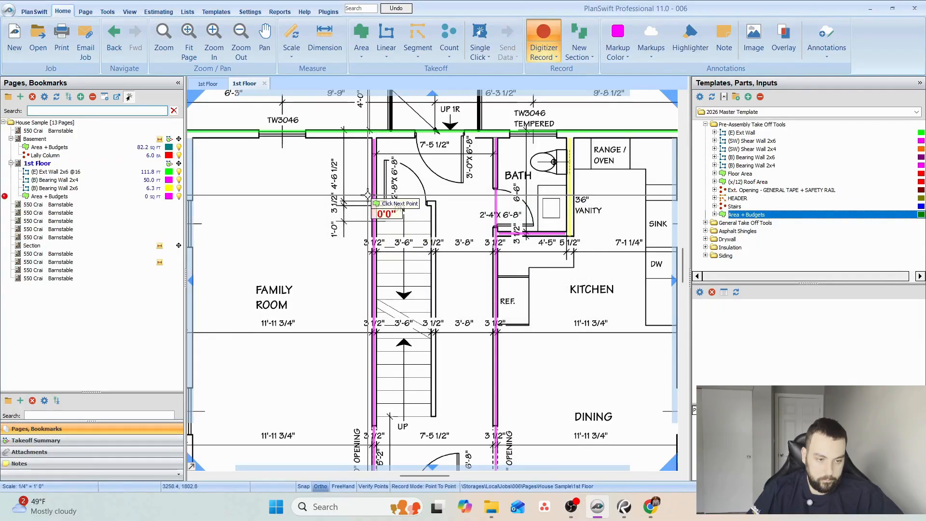
click(365, 193)
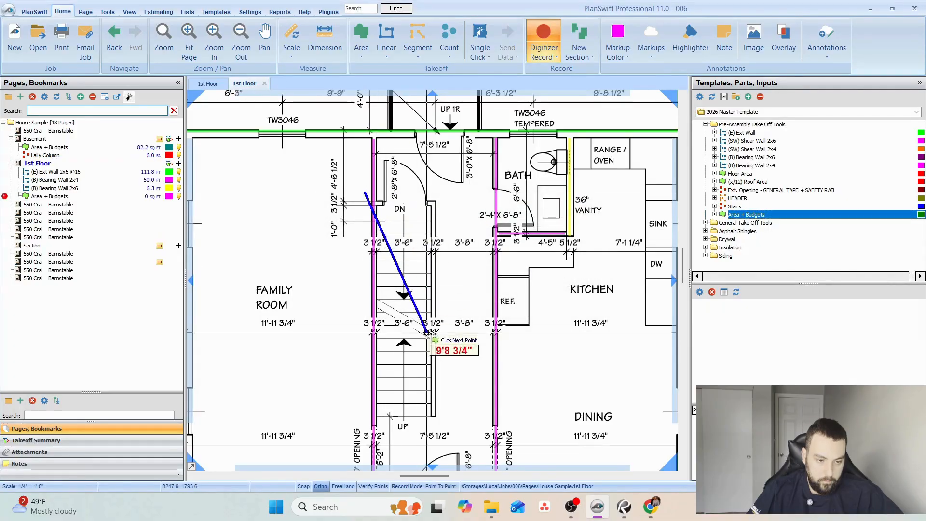
click(365, 424)
click(444, 425)
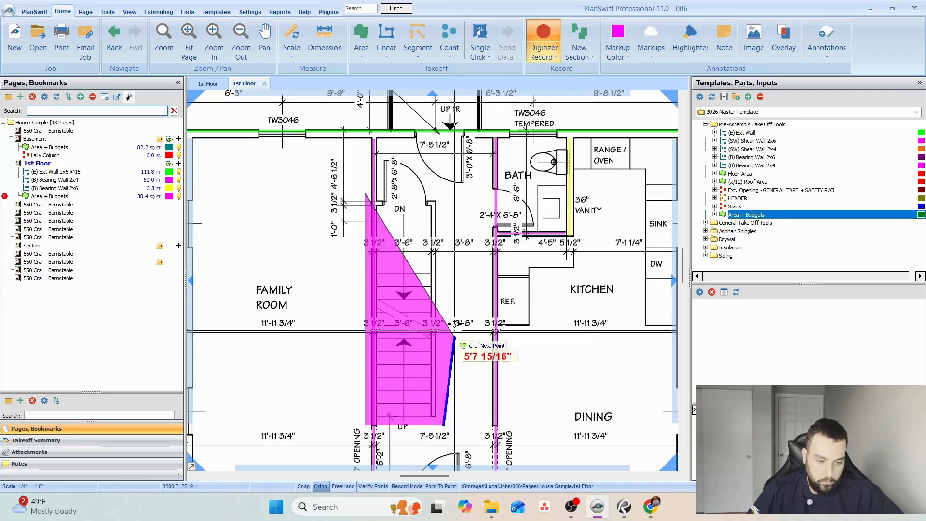
double_click(447, 193)
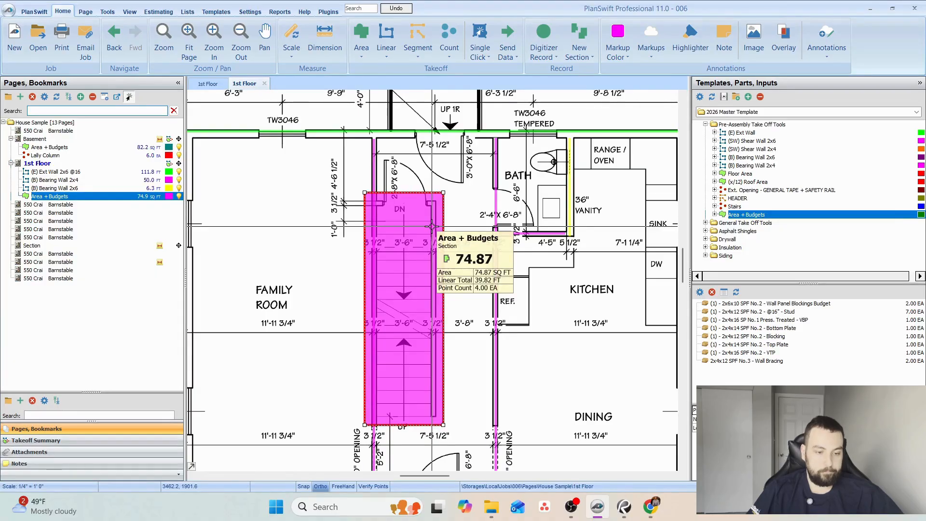
drag(480, 204, 470, 211)
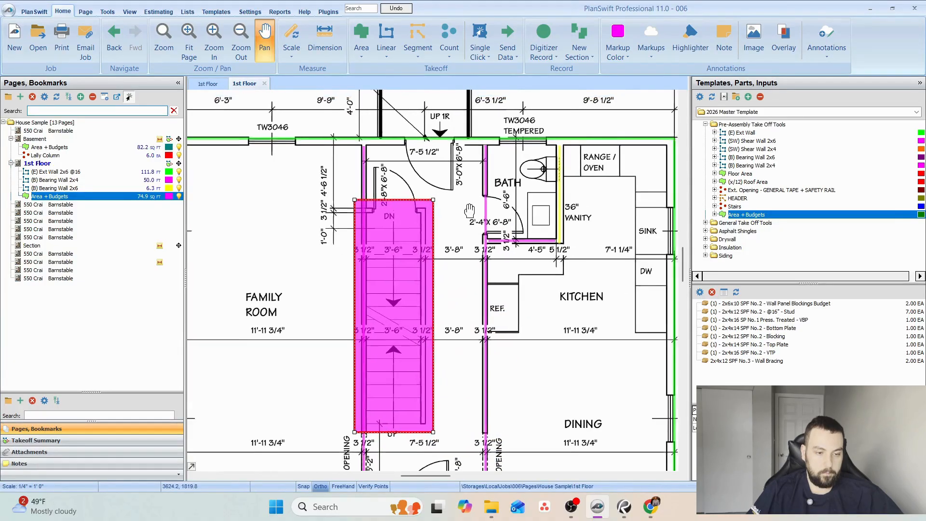
key(Escape)
Move the two upper corners of the basement's Area + Budgets section to the upper inside corners of the foundation wall.
scroll(470, 211, down, 3)
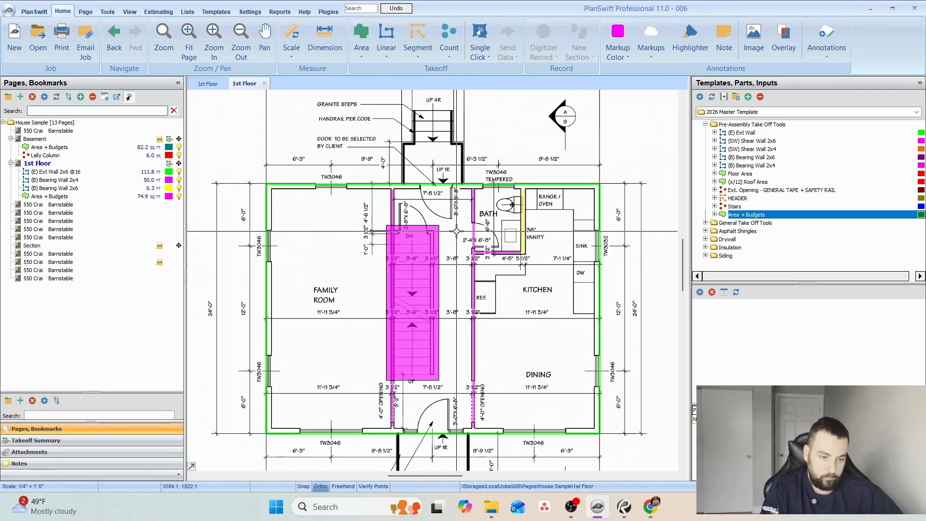
click(48, 147)
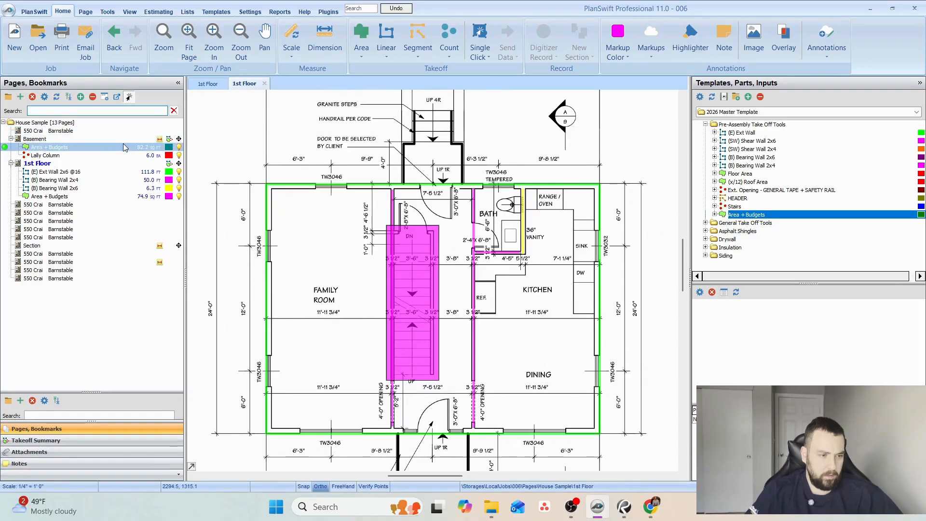
scroll(398, 242, up, 3)
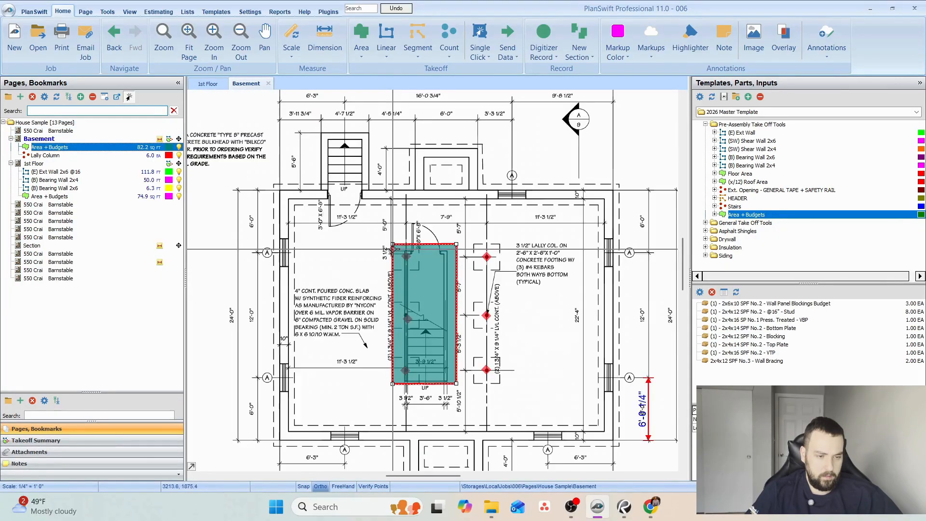
drag(393, 244, 289, 199)
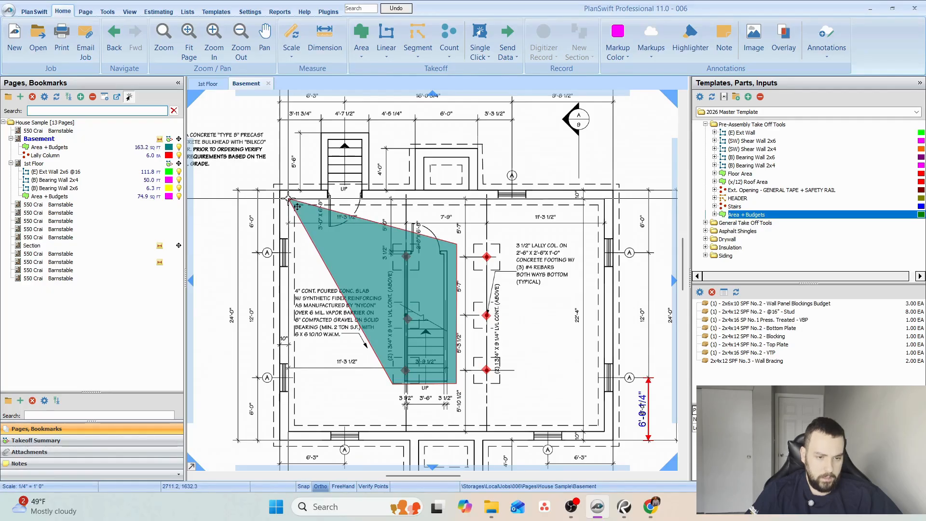
drag(457, 245, 584, 191)
scroll(583, 203, up, 2)
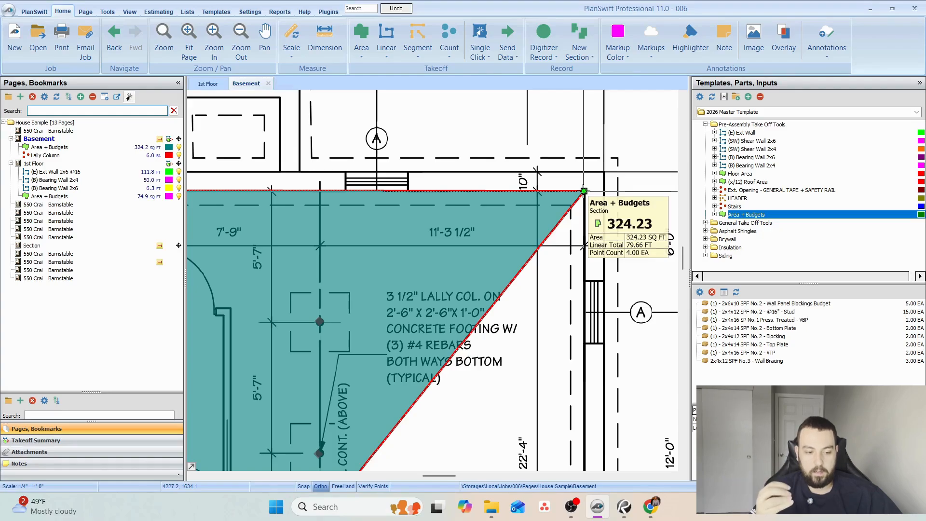
scroll(584, 191, down, 3)
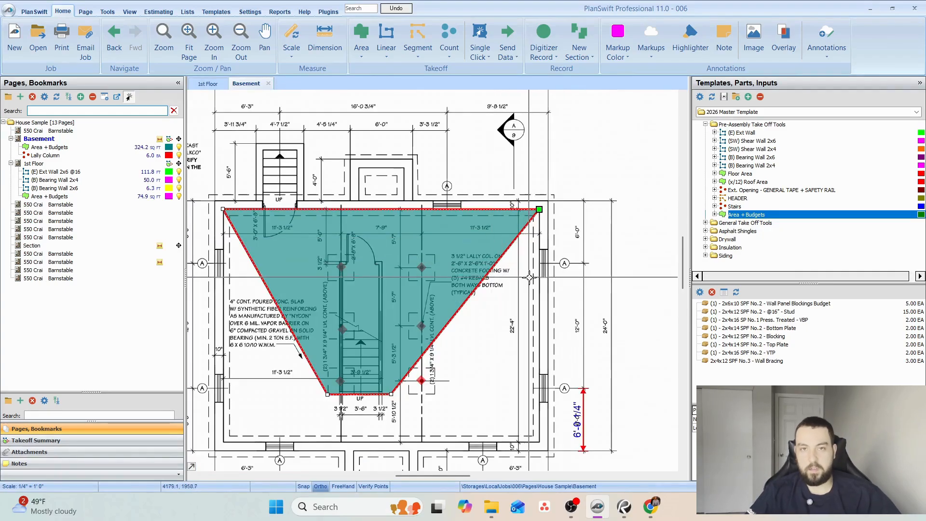
key(Escape)
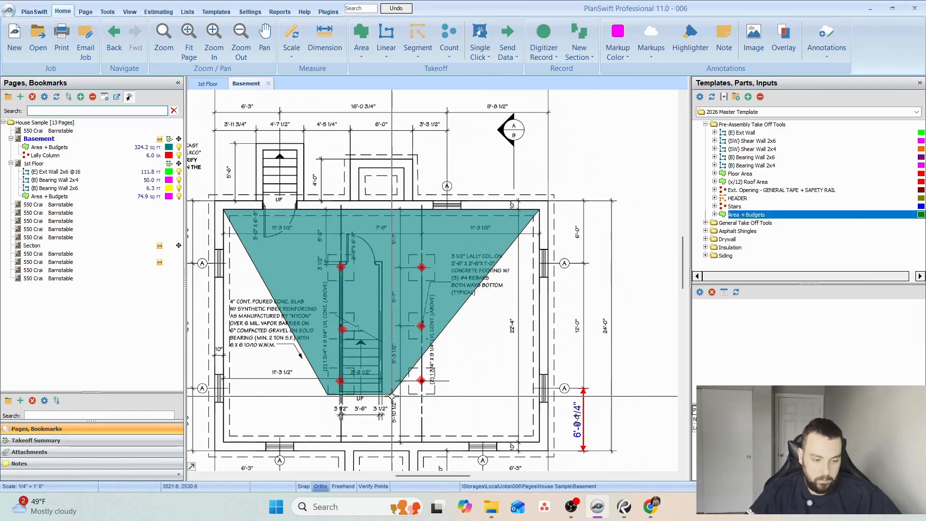
Move the two lower corners of the basement's Area + Budgets section to the foundation's lower inside corners, enclosing about 677 sq ft.
click(390, 389)
drag(390, 389, 539, 441)
drag(400, 374, 583, 307)
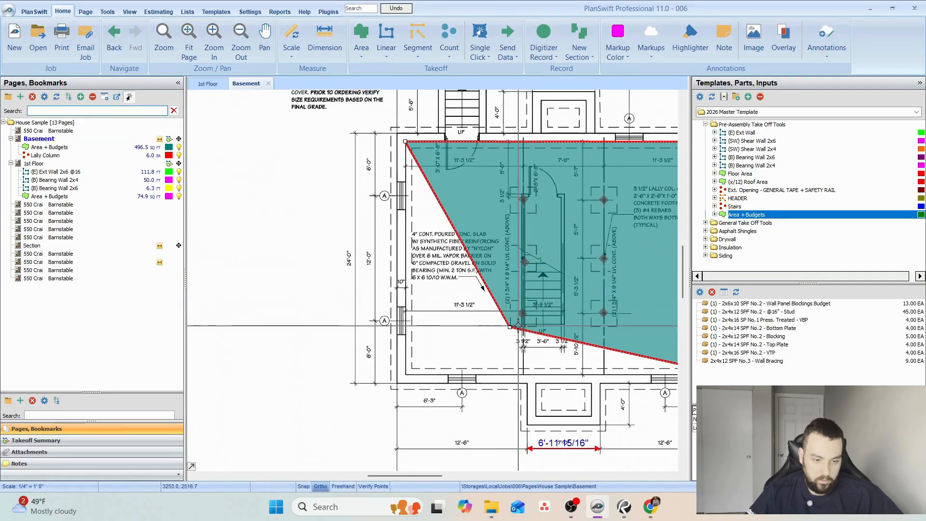
drag(510, 328, 405, 374)
scroll(406, 374, up, 5)
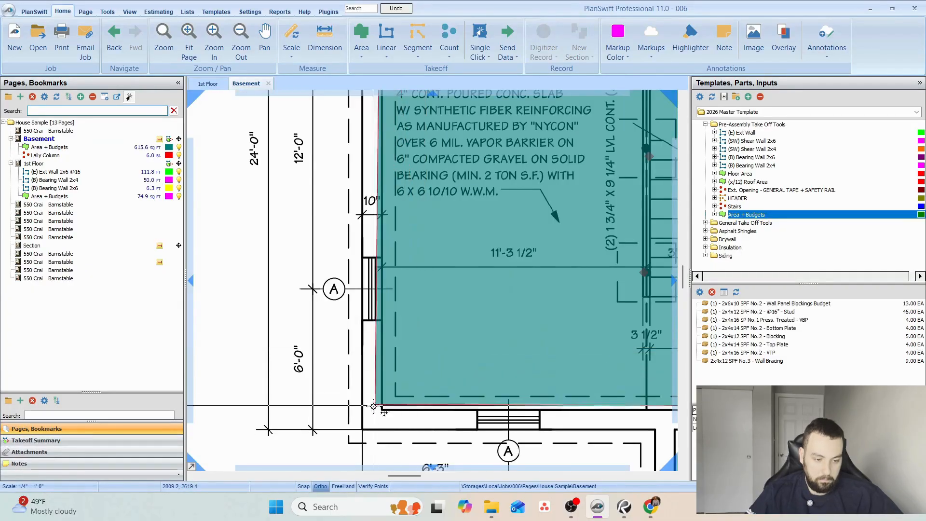
drag(377, 411, 380, 410)
scroll(358, 384, down, 3)
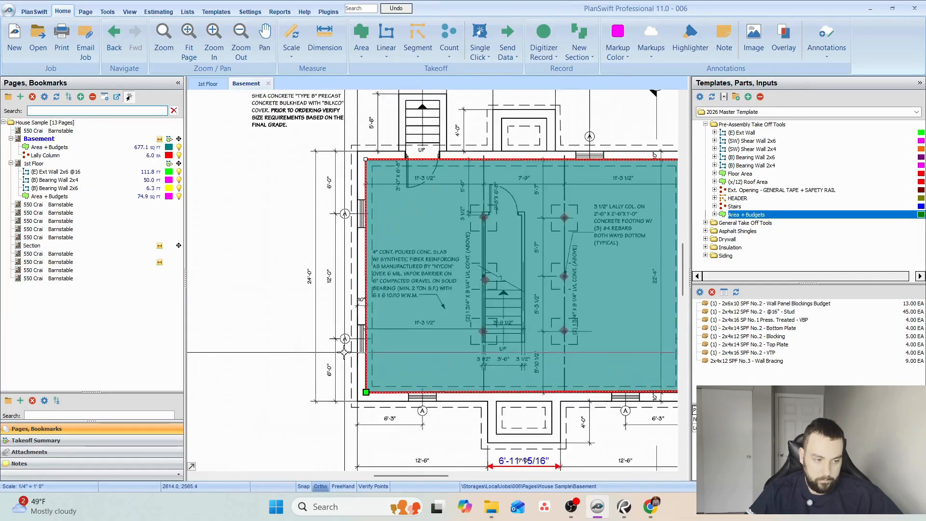
drag(400, 322, 355, 341)
key(Escape)
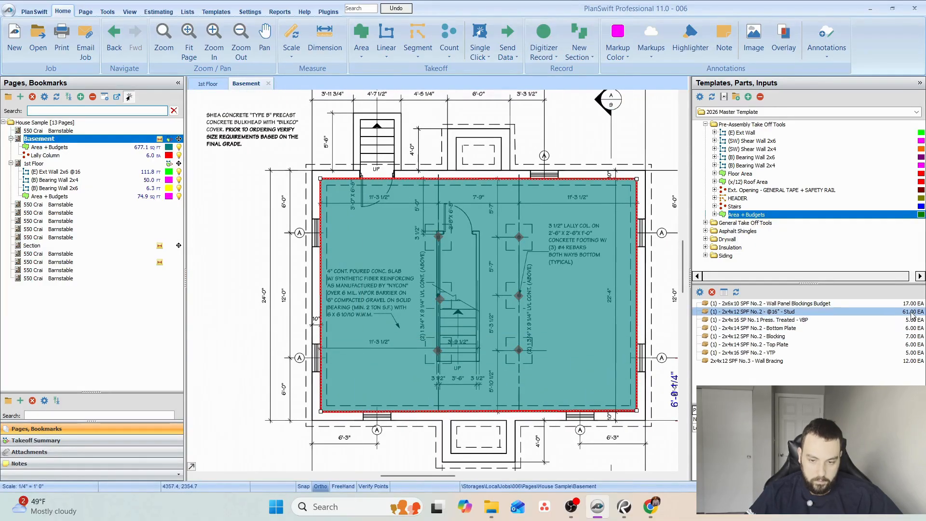
Stretch the first floor's Area + Budgets section from the staircase to all four exterior wall corners, enclosing about 765 sq ft.
click(128, 197)
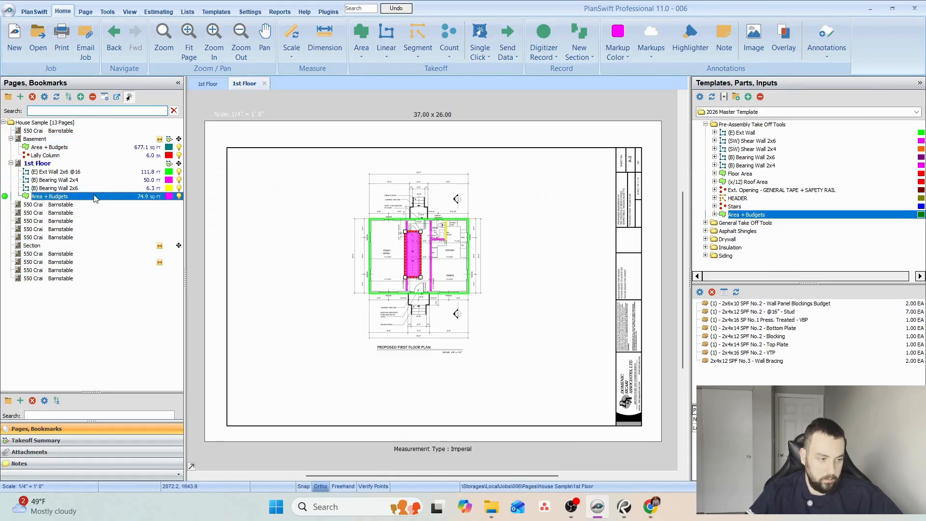
scroll(463, 249, up, 4)
drag(479, 266, 299, 200)
scroll(313, 215, down, 3)
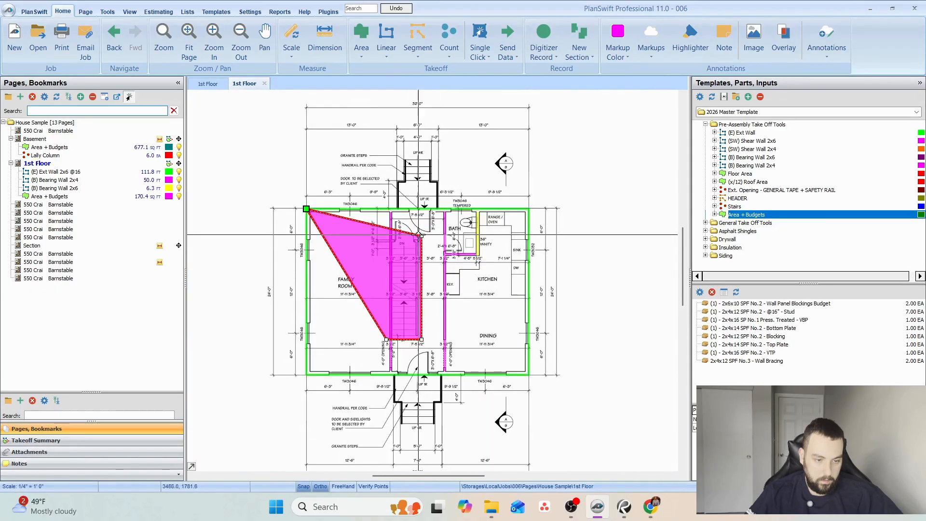
drag(422, 236, 530, 211)
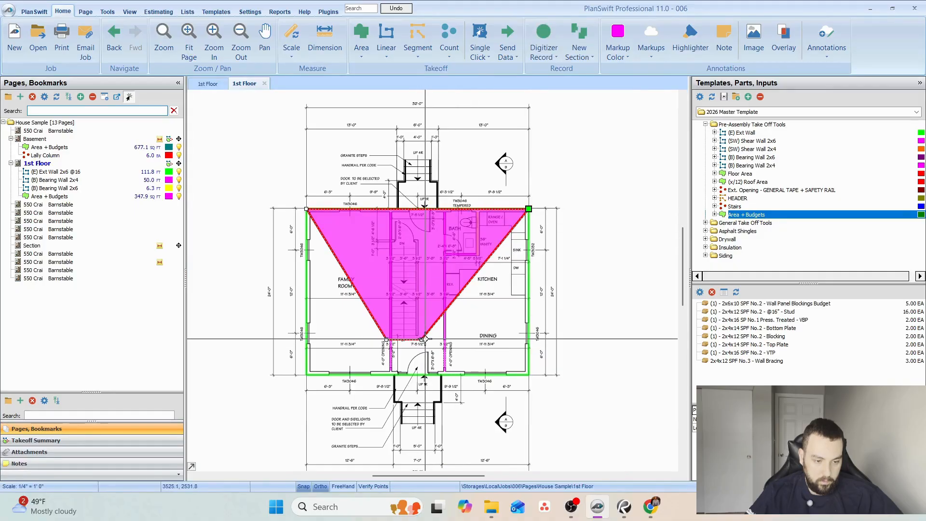
drag(422, 341, 529, 375)
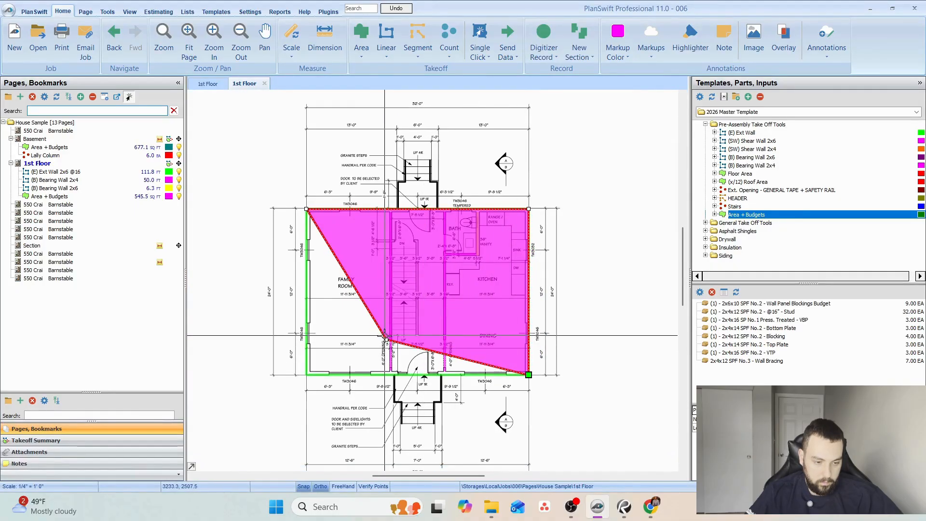
drag(386, 339, 307, 375)
scroll(596, 224, down, 1)
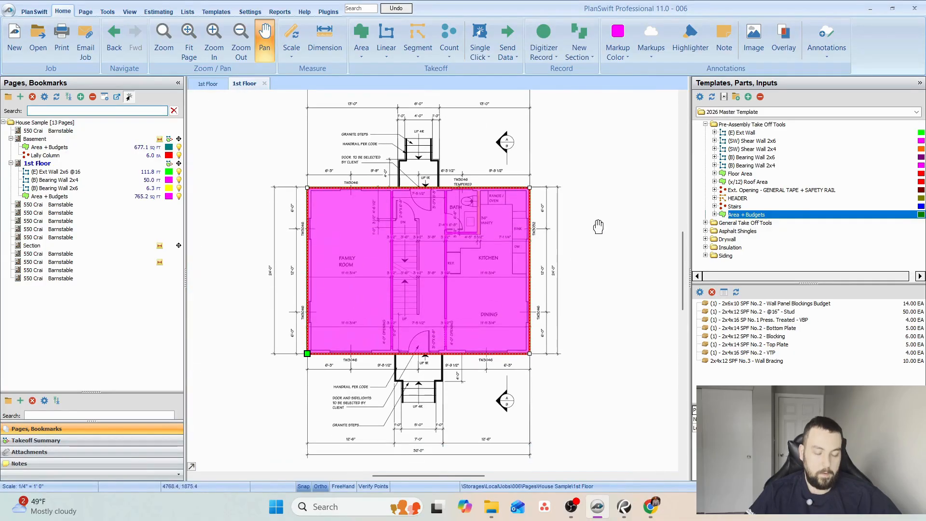
Hide the first floor's Area + Budgets takeoff on the plan.
mouse_move(484, 276)
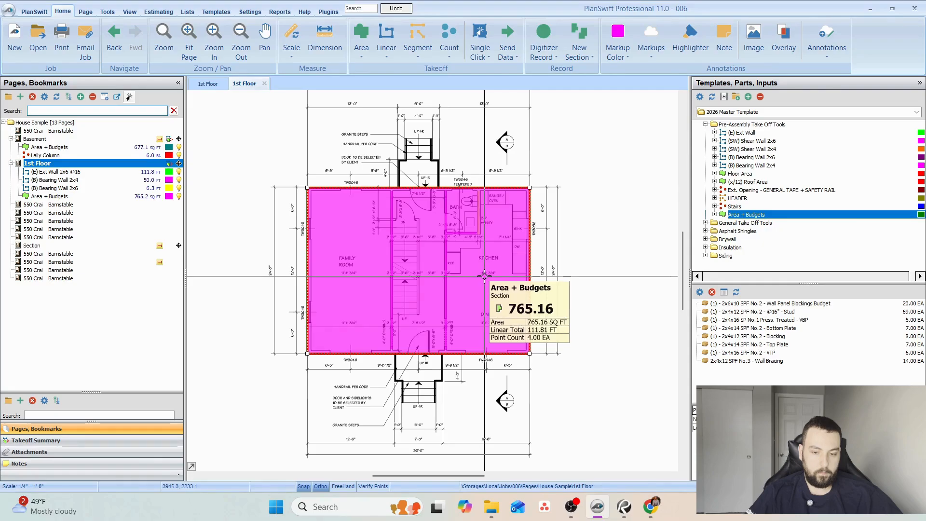
click(179, 196)
scroll(408, 238, up, 2)
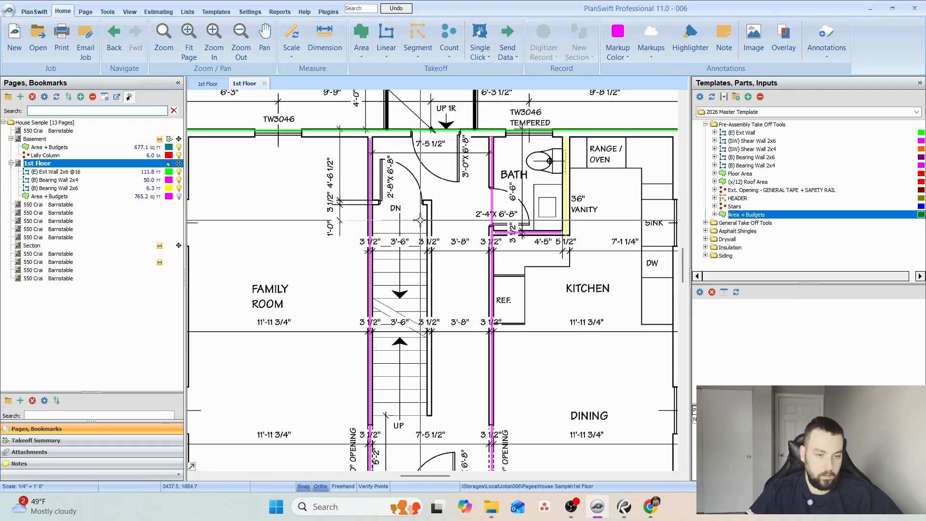
scroll(421, 220, down, 1)
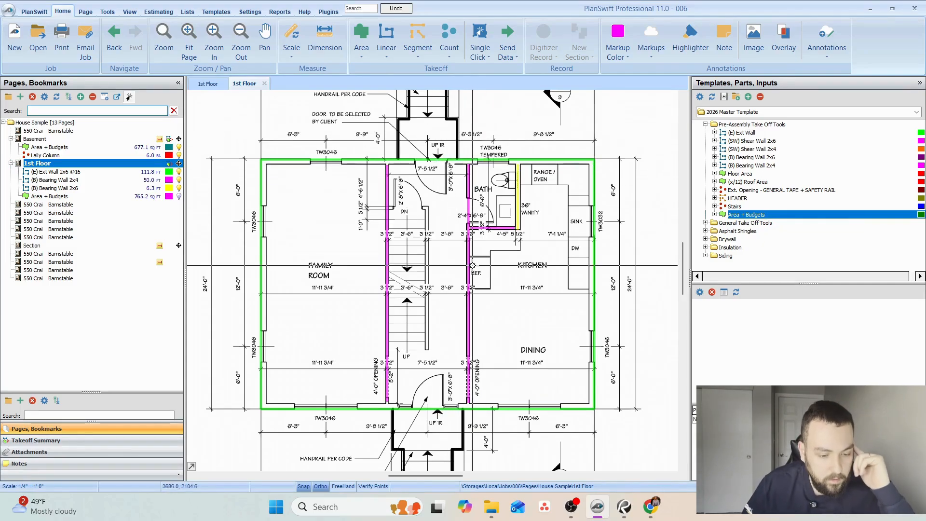
scroll(493, 230, down, 5)
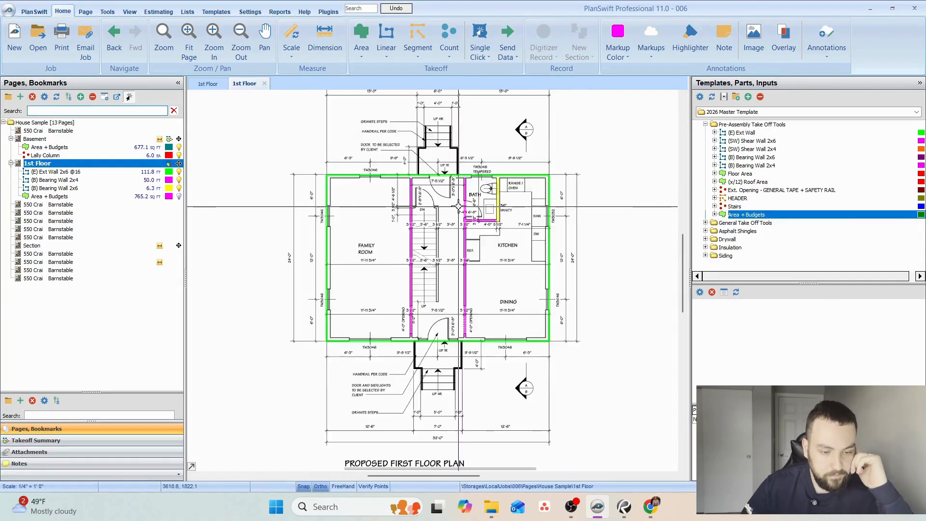
scroll(421, 188, up, 4)
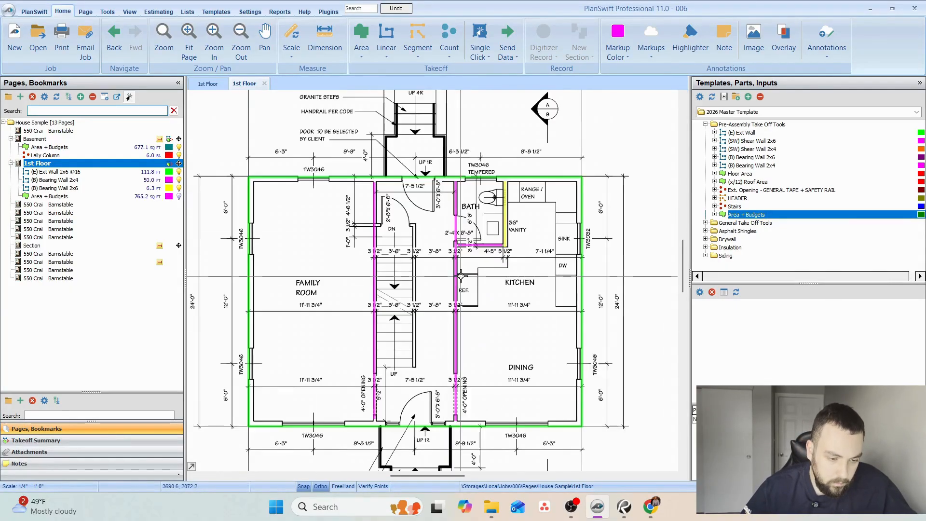
Examine the HEADERS notes on the framing plan page that follows the Section page.
click(46, 254)
scroll(465, 331, up, 4)
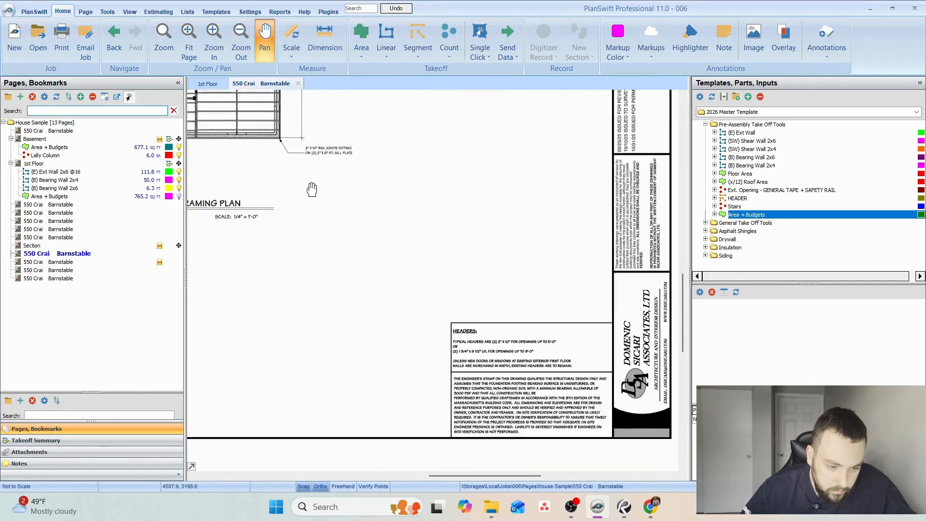
scroll(347, 291, up, 4)
drag(378, 291, 346, 289)
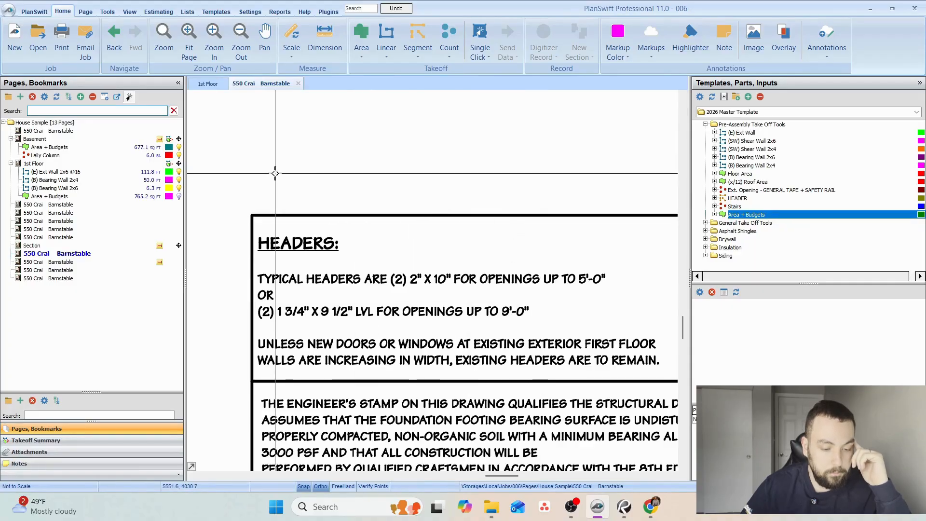
Start a HEADER takeoff on the 1st Floor page from the pre-assembly tools and choose its location.
click(38, 164)
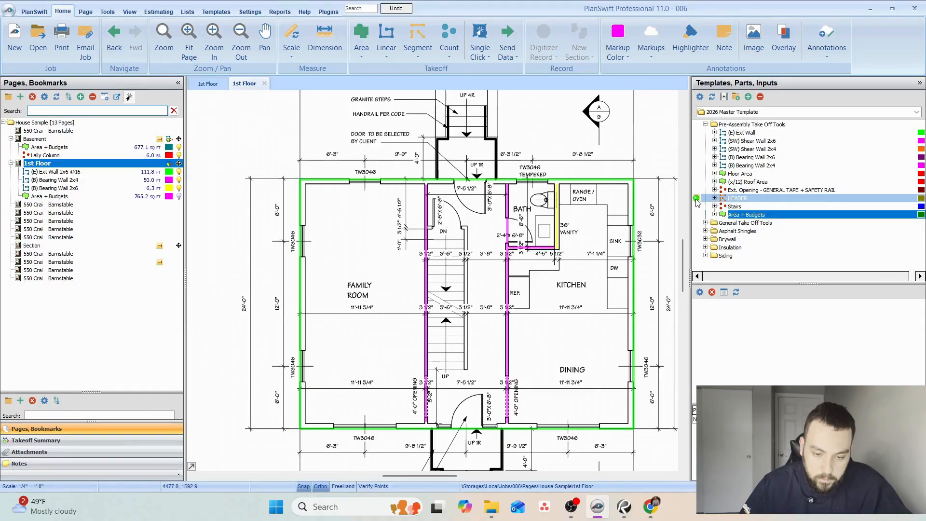
click(556, 249)
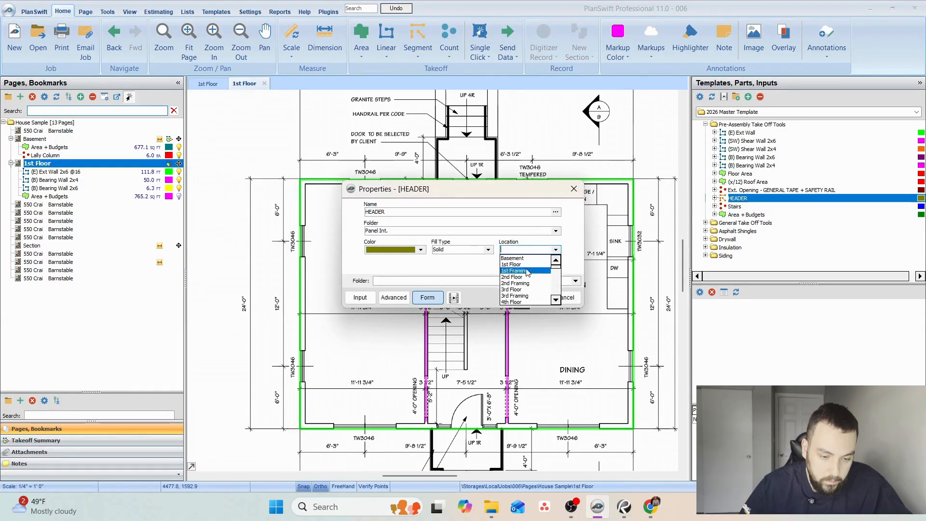
click(539, 277)
click(530, 298)
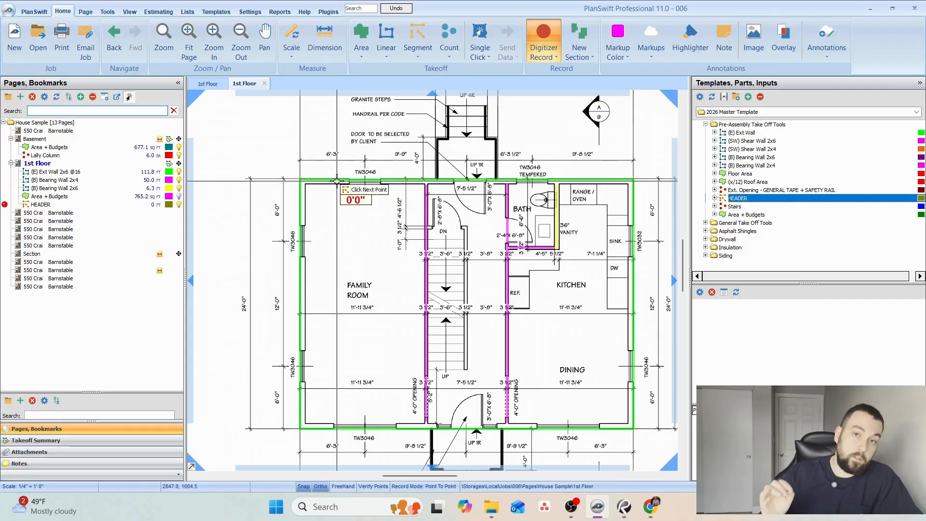
scroll(357, 205, up, 1)
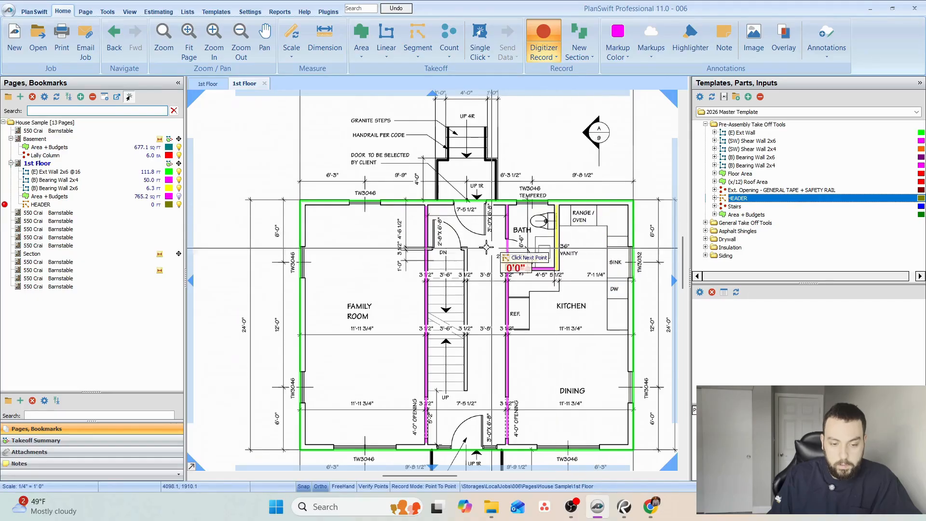
scroll(331, 186, up, 5)
click(319, 176)
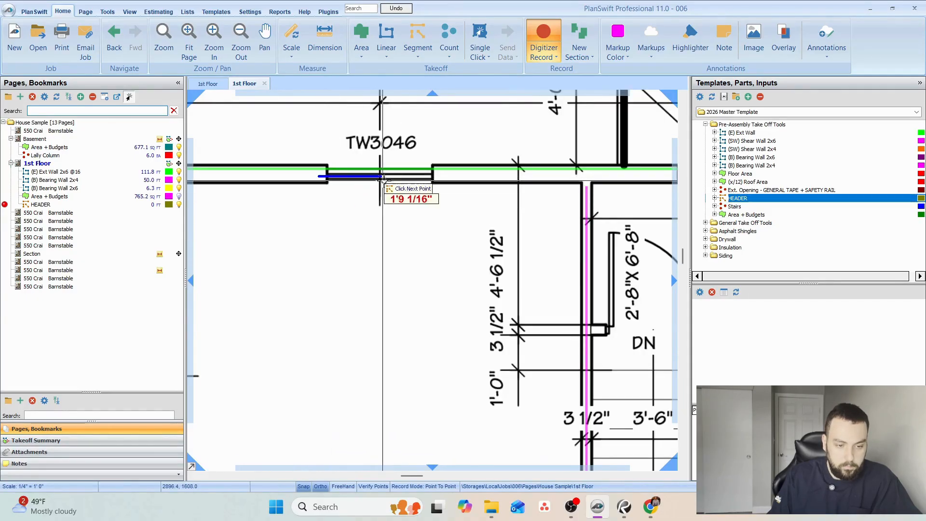
scroll(321, 200, up, 2)
key(ctrl+z)
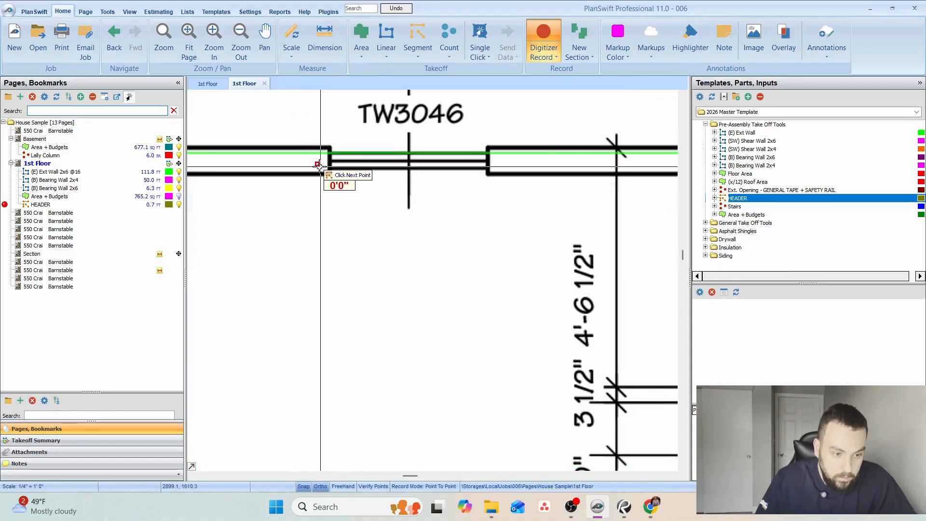
click(330, 160)
scroll(330, 161, up, 2)
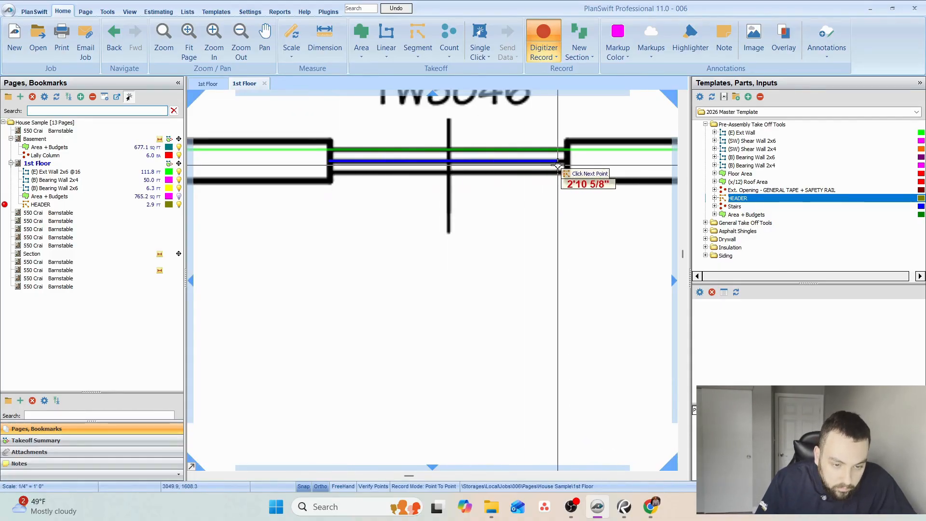
key(ctrl+z)
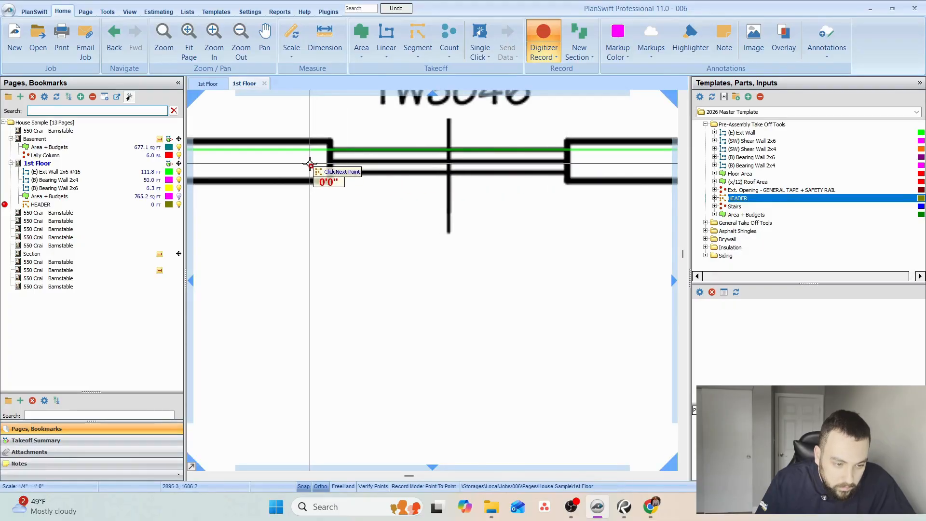
Measure a header about 3 ft 5 in long across the family room's upper TW3046 window, extending slightly past both jambs.
click(311, 166)
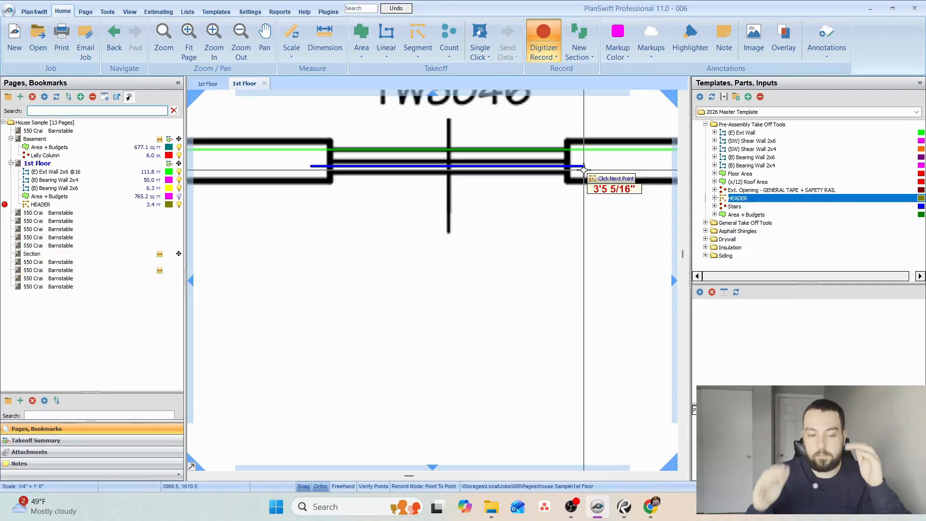
click(584, 170)
scroll(566, 241, down, 2)
Add a header segment about 3.7 ft long across the 3'-0" x 6'-8" exterior door beside the bath, extending past both jambs.
drag(575, 254, 295, 312)
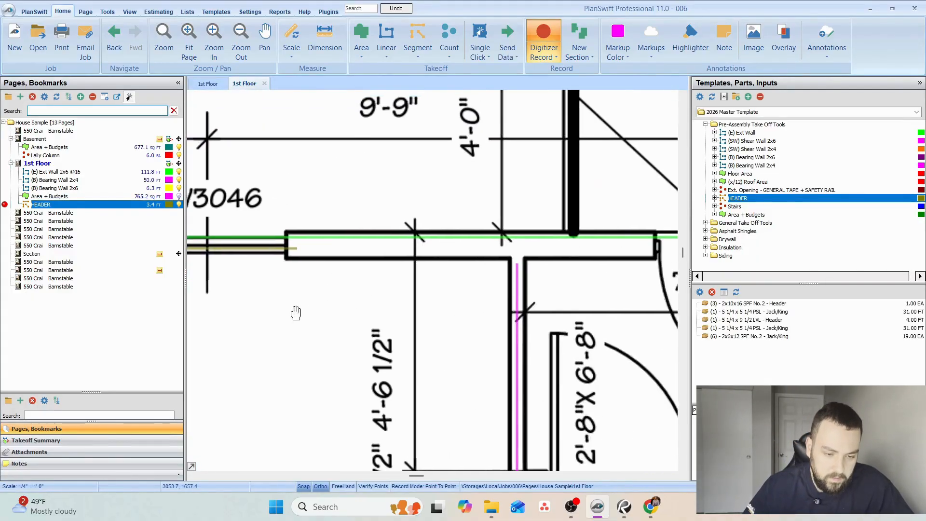
drag(578, 305, 300, 319)
click(365, 262)
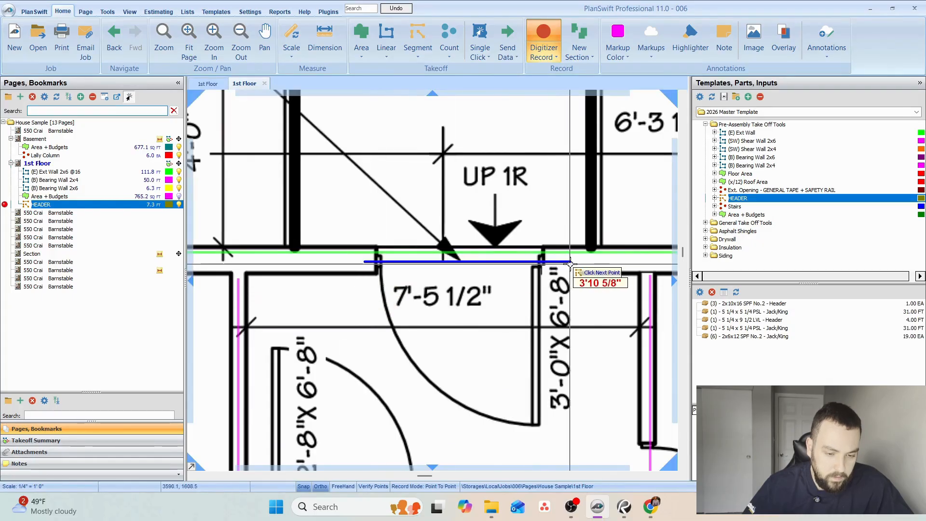
click(558, 262)
Add a header segment about 3.5 ft long across the bath's tempered TW3046 window, extending past both jambs.
drag(609, 293, 230, 289)
click(297, 256)
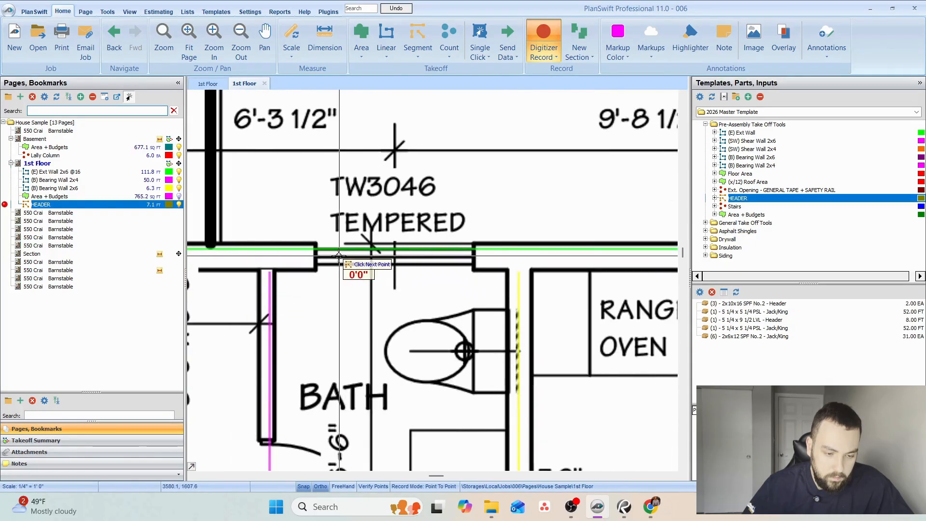
click(489, 257)
Add a header segment about 3.5 ft long across the TW3032 window at the kitchen sink, extending past both jambs.
drag(633, 264, 294, 285)
drag(446, 290, 407, 138)
drag(526, 331, 468, 200)
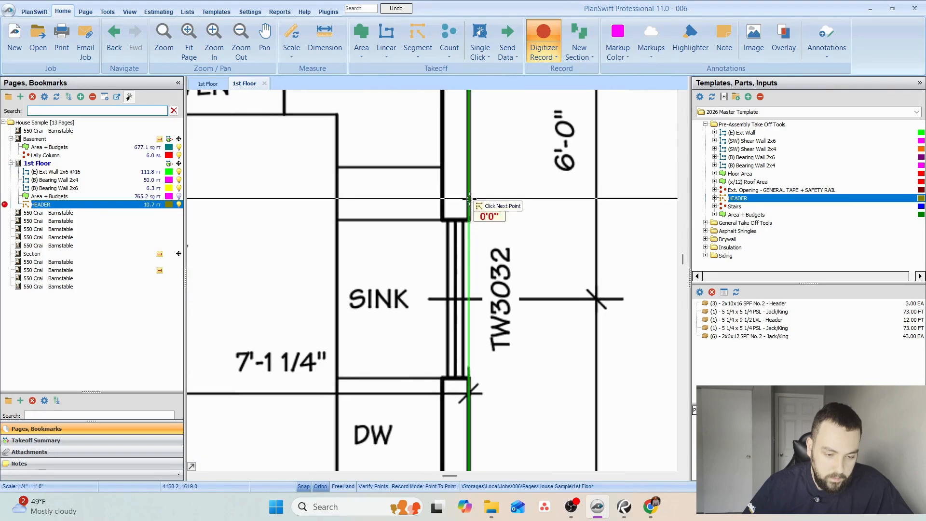
click(452, 209)
click(452, 391)
Add a header segment about 3.5 ft long across the dining area's side-wall TW3046 window, extending past both jambs.
mouse_move(467, 414)
mouse_down()
mouse_move(477, 164)
mouse_move(489, 133)
mouse_up()
drag(511, 338, 508, 157)
drag(500, 390, 501, 251)
click(471, 244)
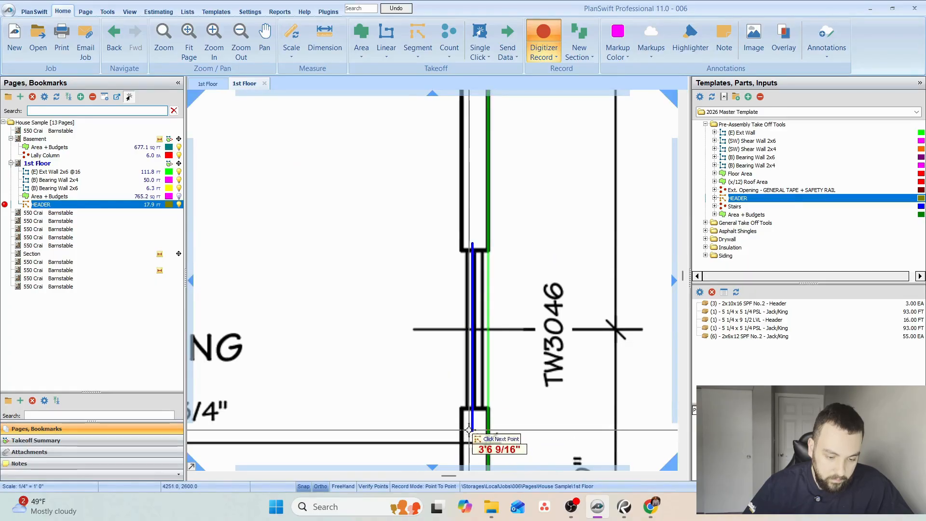
click(471, 427)
drag(483, 415, 542, 91)
drag(529, 400, 622, 344)
click(478, 261)
drag(383, 257, 608, 277)
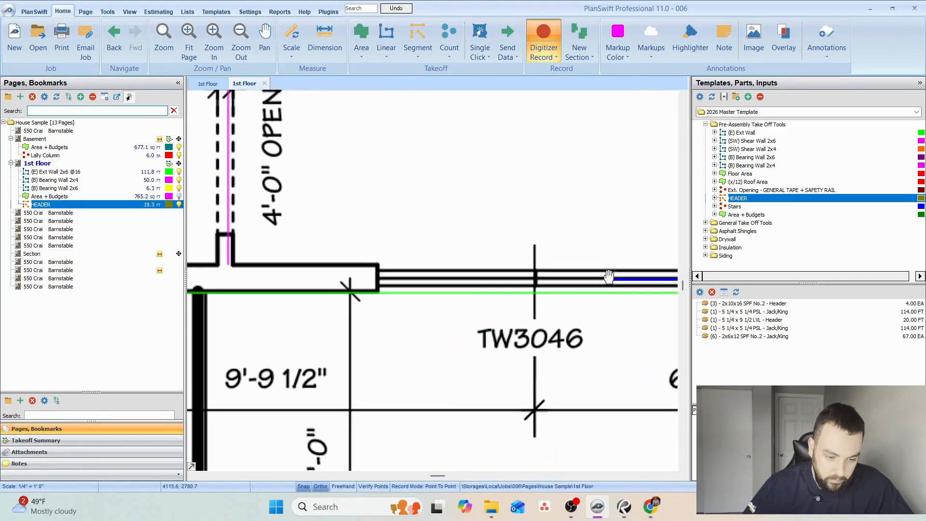
scroll(375, 279, down, 2)
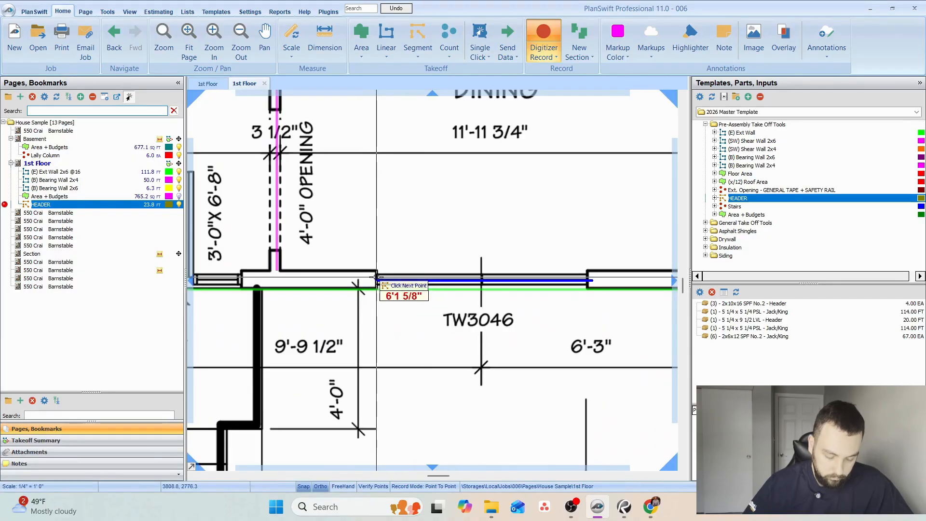
key(ctrl+z)
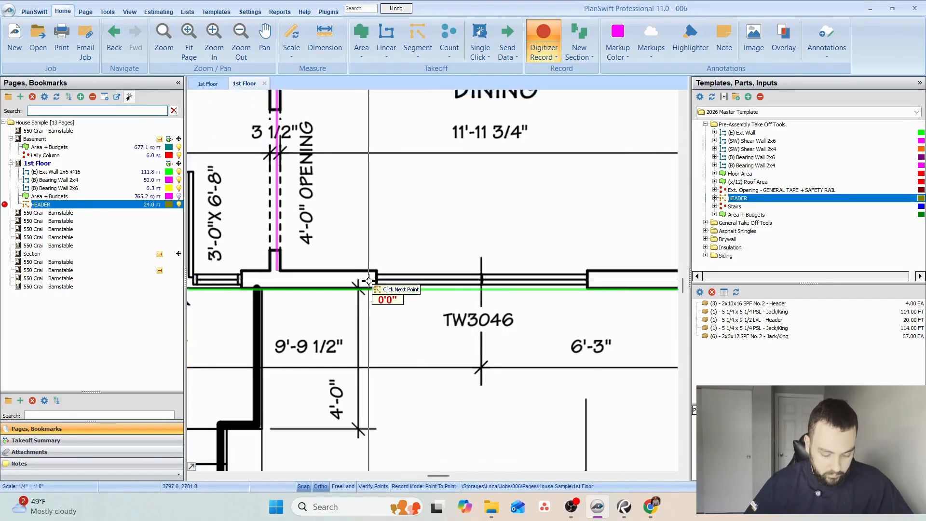
drag(335, 280, 564, 303)
click(478, 304)
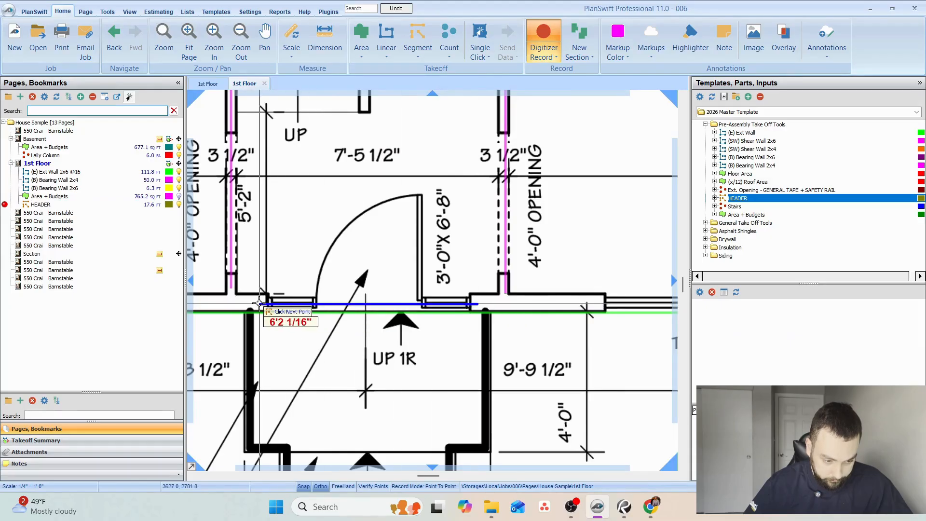
key(ctrl+z)
drag(241, 307, 622, 305)
click(521, 302)
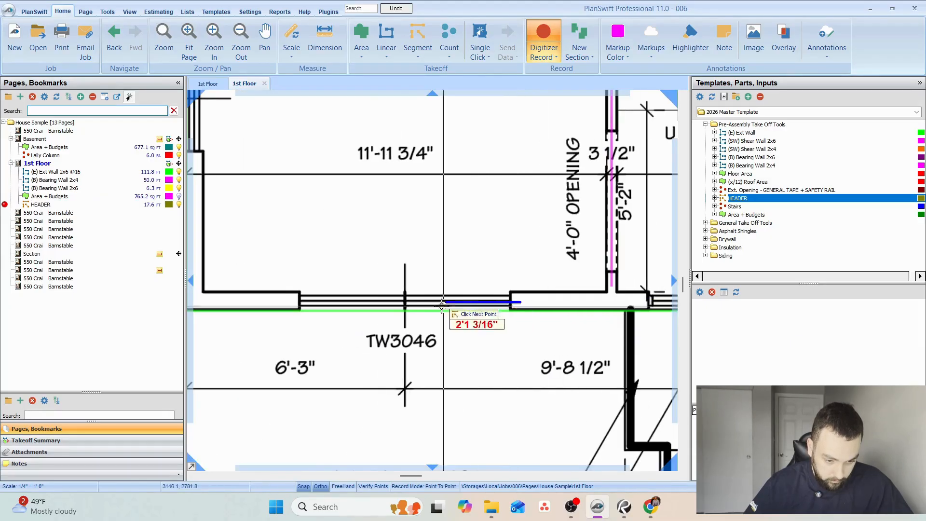
click(292, 301)
Add header segments of about 3.4 ft and 3.5 ft across the family room's lower and upper side-wall TW3046 windows.
drag(292, 301, 428, 437)
click(333, 294)
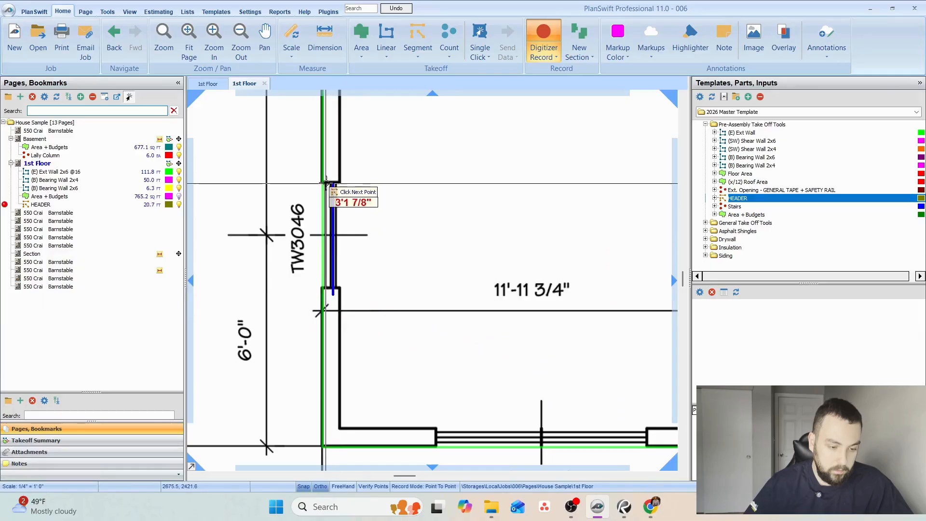
click(332, 174)
drag(436, 152, 451, 482)
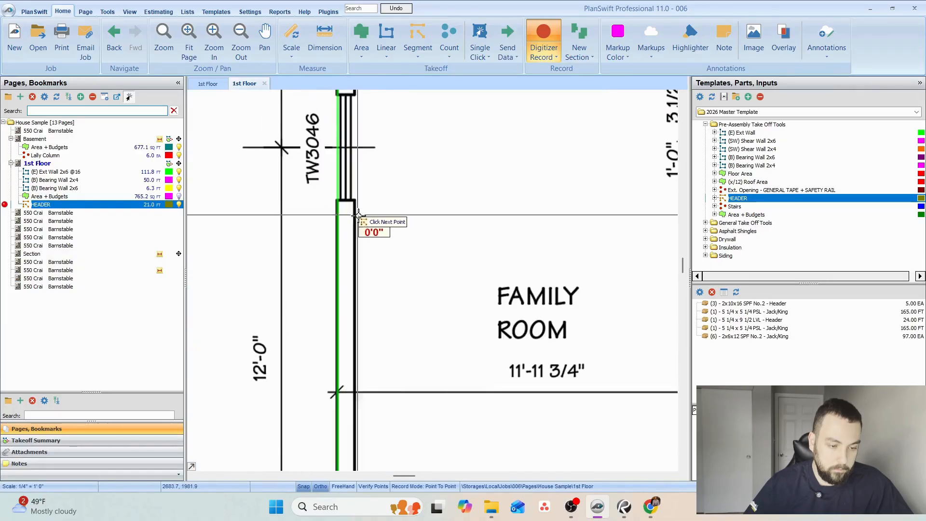
drag(343, 215, 359, 295)
click(359, 291)
click(362, 174)
End the header recording and select the HEADER takeoff on the 1st Floor page to show its segments and parts.
drag(438, 106, 404, 367)
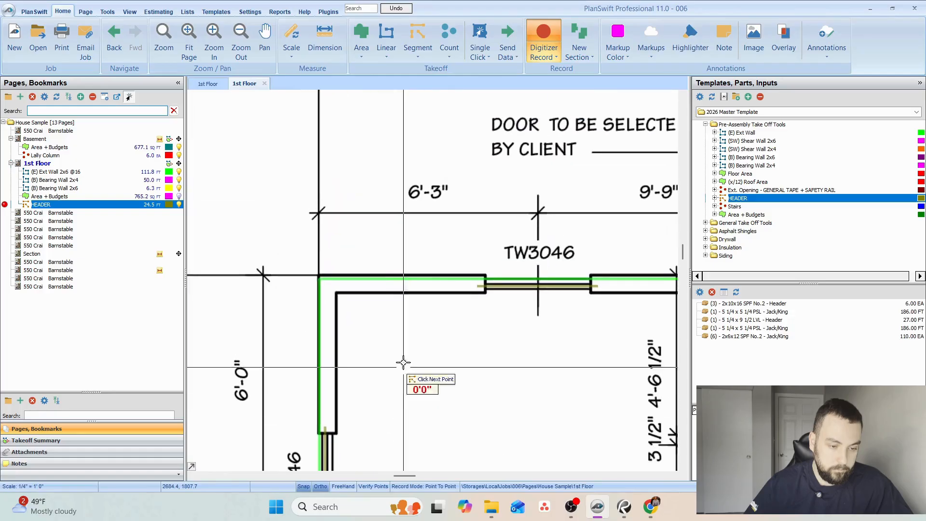
scroll(453, 326, down, 3)
scroll(453, 335, down, 2)
drag(502, 370, 341, 227)
key(Escape)
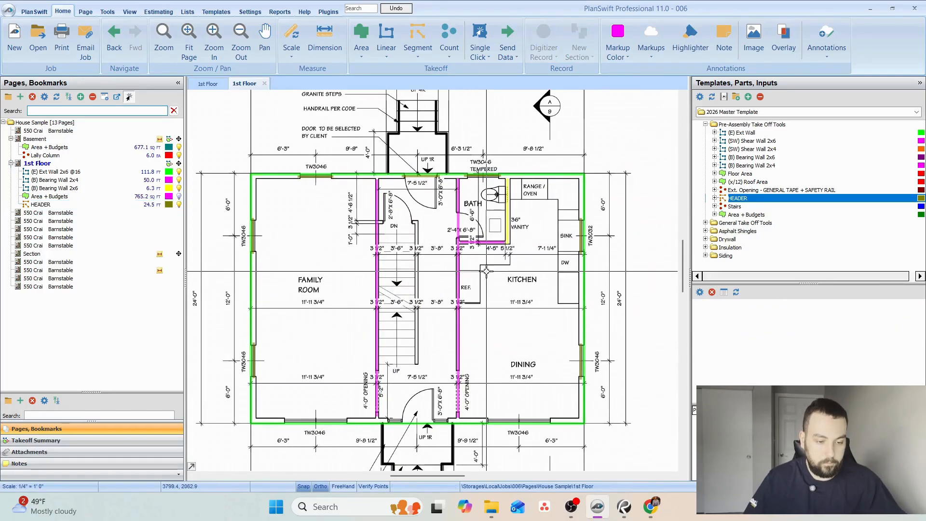
click(154, 204)
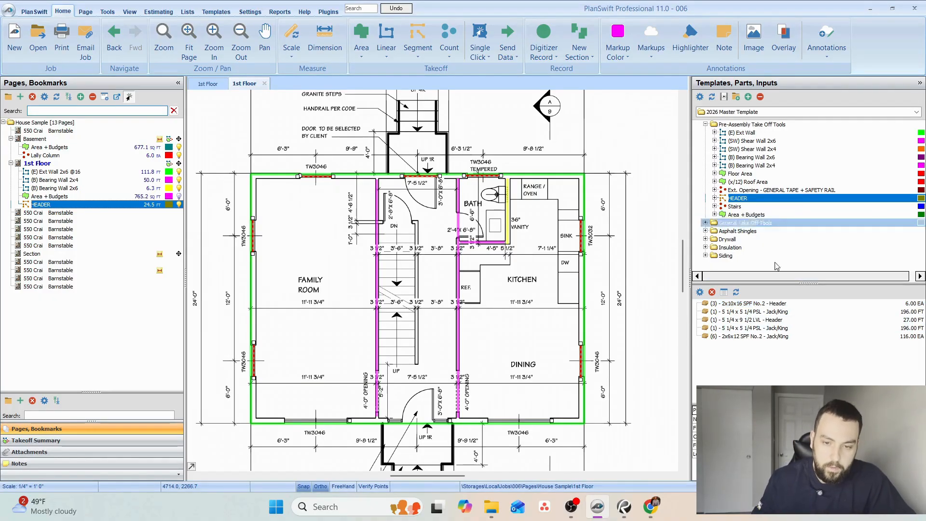
Switch to the Onlineboard whiteboard in the browser, reconnect to it, and find a blank area below the existing drawing.
click(871, 9)
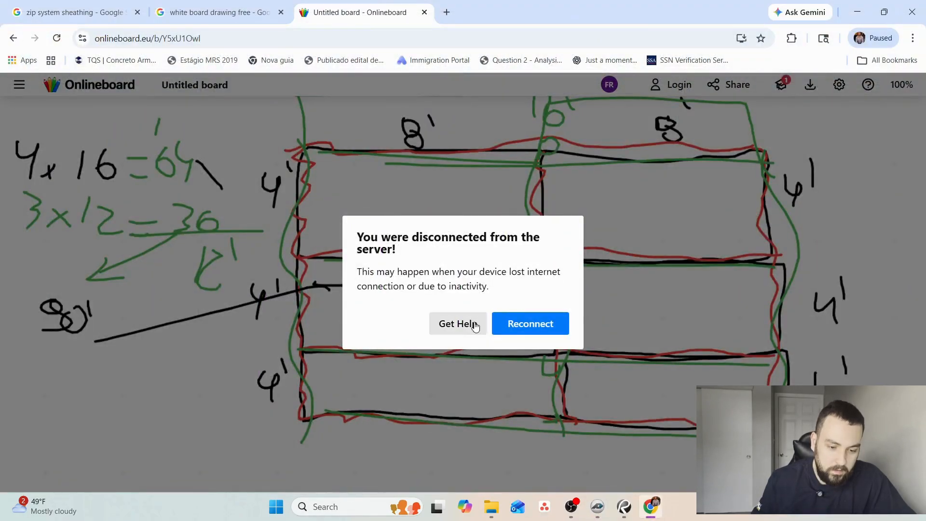
click(551, 321)
scroll(549, 317, down, 10)
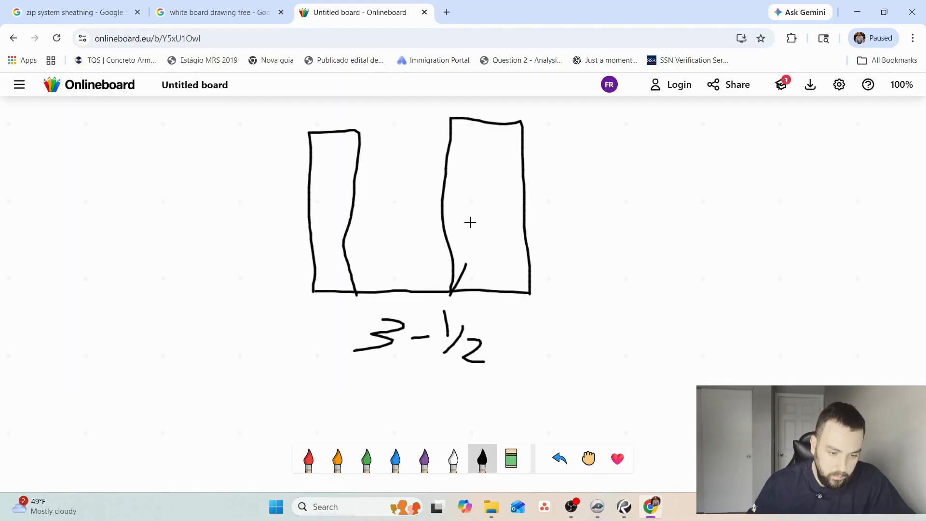
Sketch a 3-1/2 header section from two crossed boards labelled 1.5, with 3" and an arrow to 1/2" above them.
drag(470, 222, 516, 128)
drag(459, 120, 506, 289)
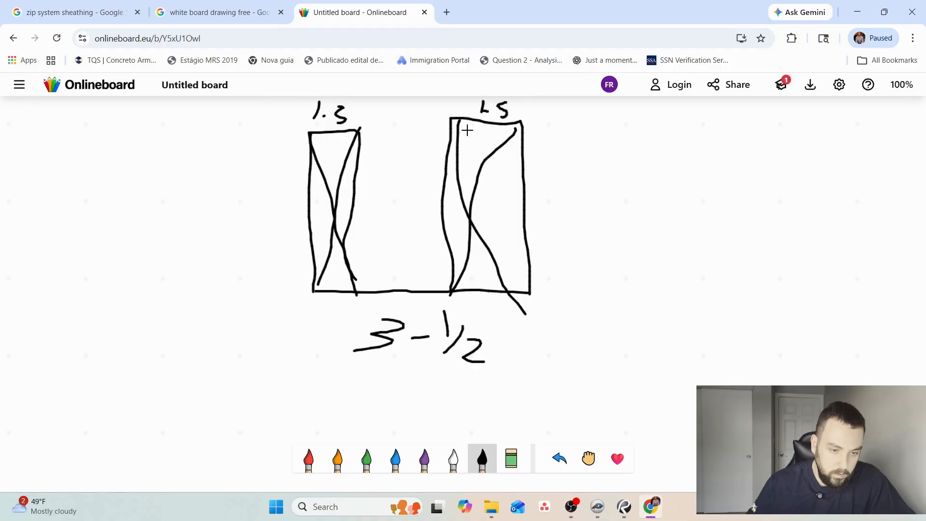
scroll(430, 182, up, 3)
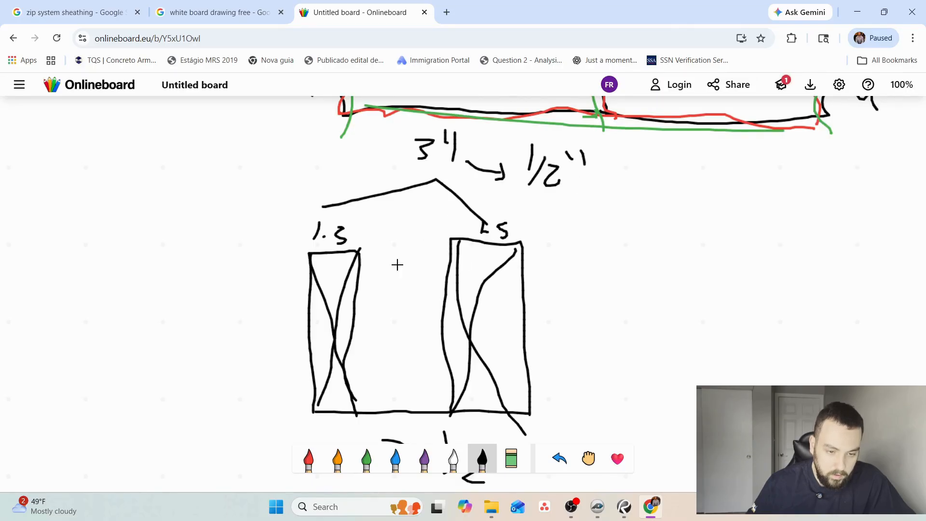
Scribble a red filler layer in the gap between the two boards of the header section.
click(308, 458)
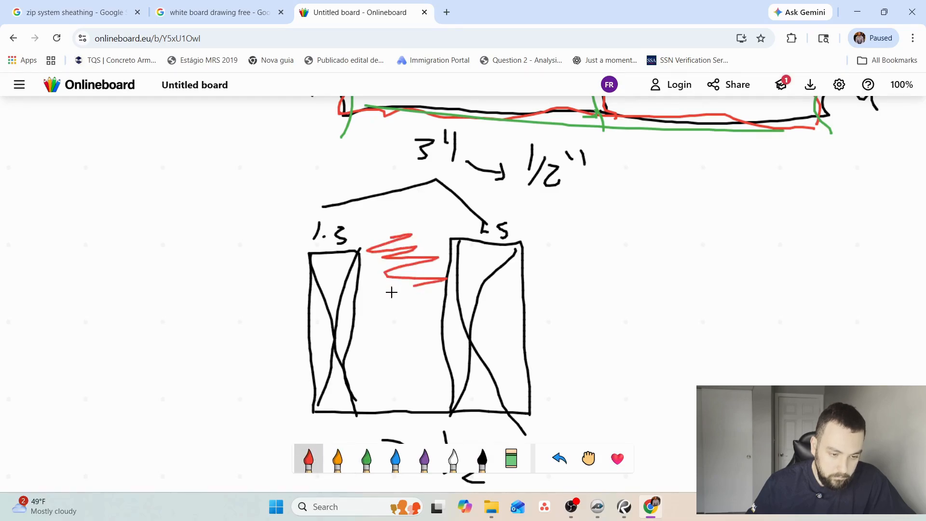
drag(410, 321, 431, 377)
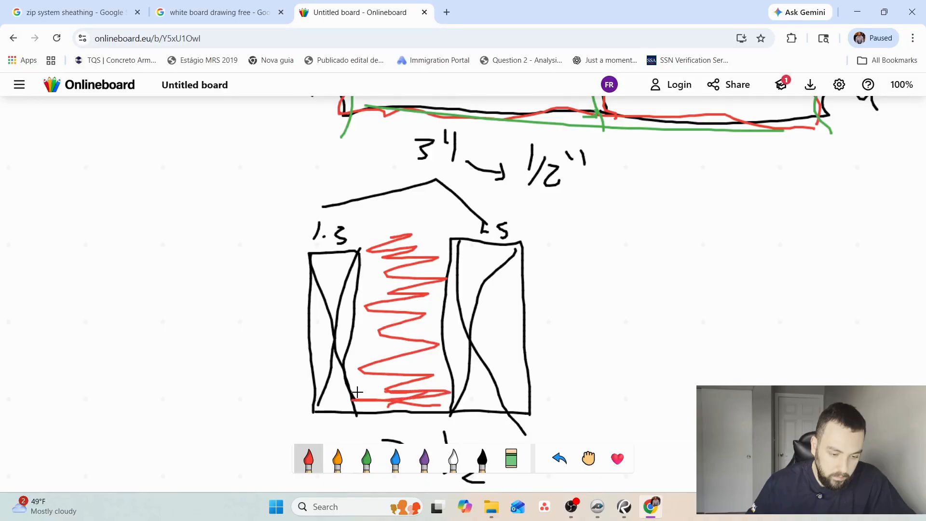
drag(356, 391, 388, 266)
Erase the 3-1/2 note below the header section and write 5-1/2" there in black.
scroll(432, 240, down, 4)
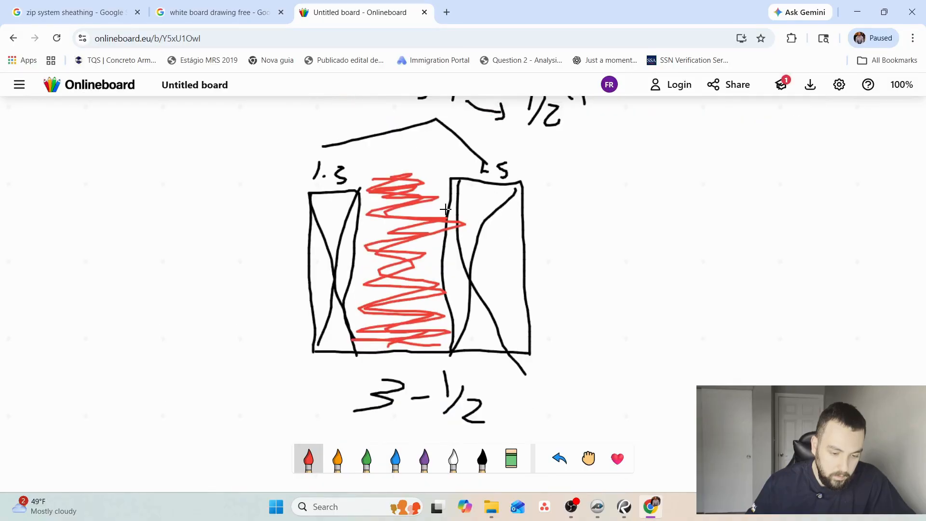
click(511, 458)
drag(357, 280, 470, 258)
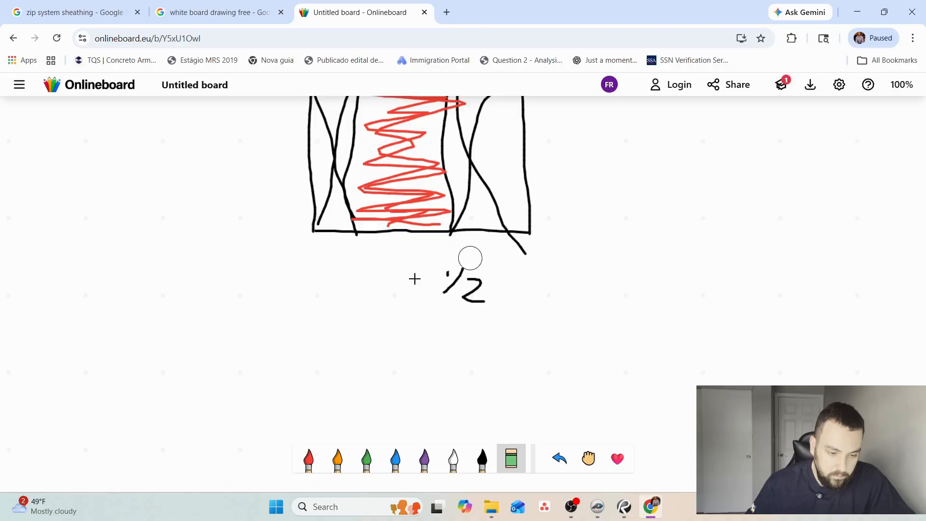
click(480, 446)
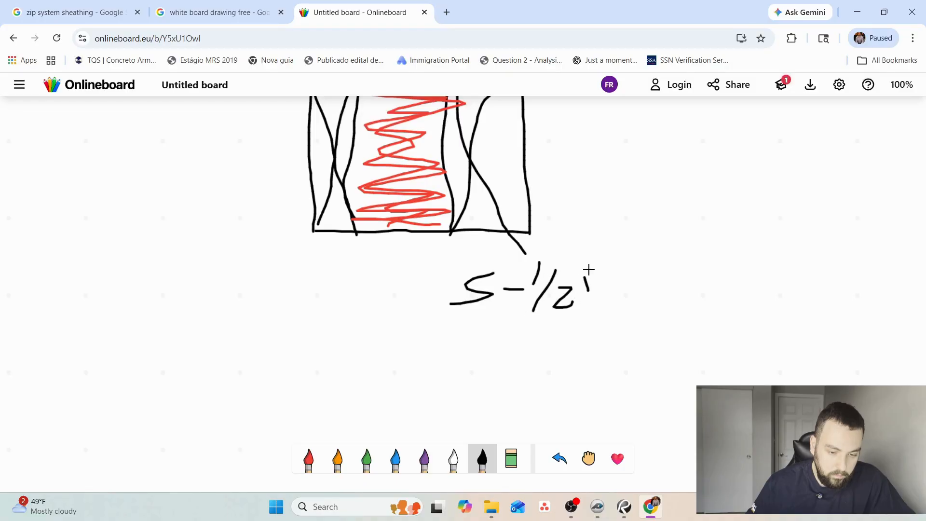
Extend the section's base line and draw a third crossed board beside the other two, labelled 1.5".
drag(516, 235, 683, 229)
scroll(652, 219, up, 3)
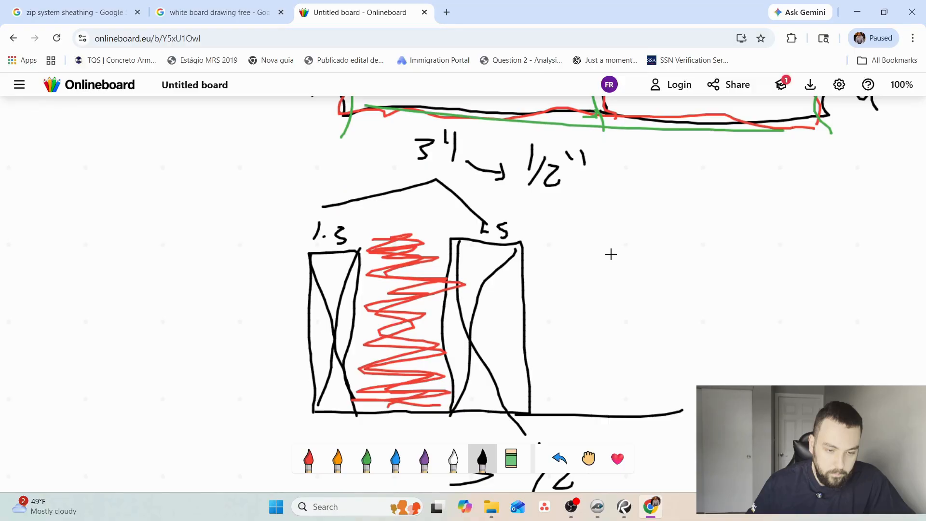
drag(601, 241, 599, 399)
drag(603, 242, 696, 366)
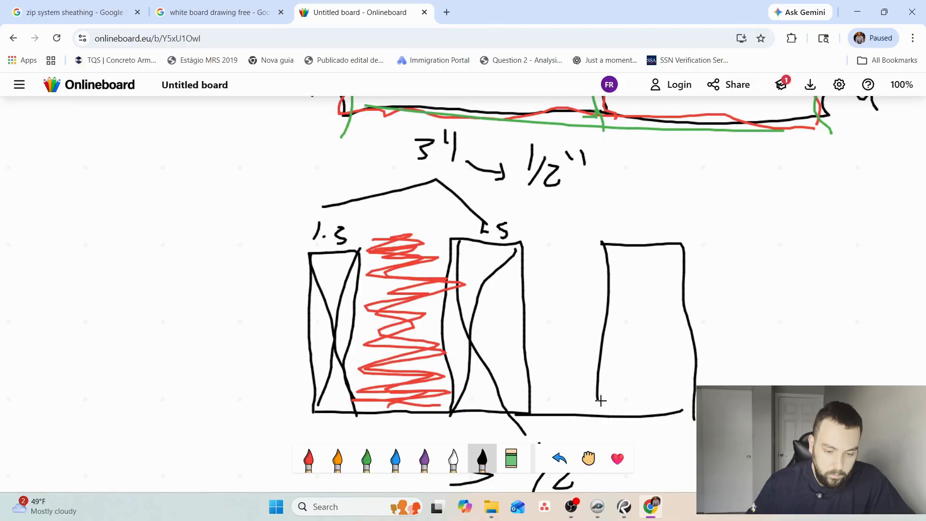
drag(600, 413, 677, 256)
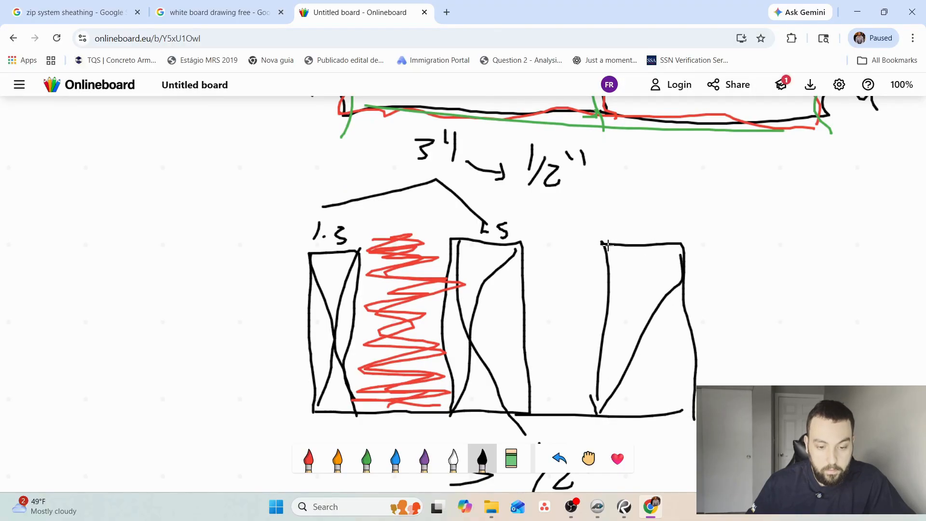
drag(608, 244, 676, 400)
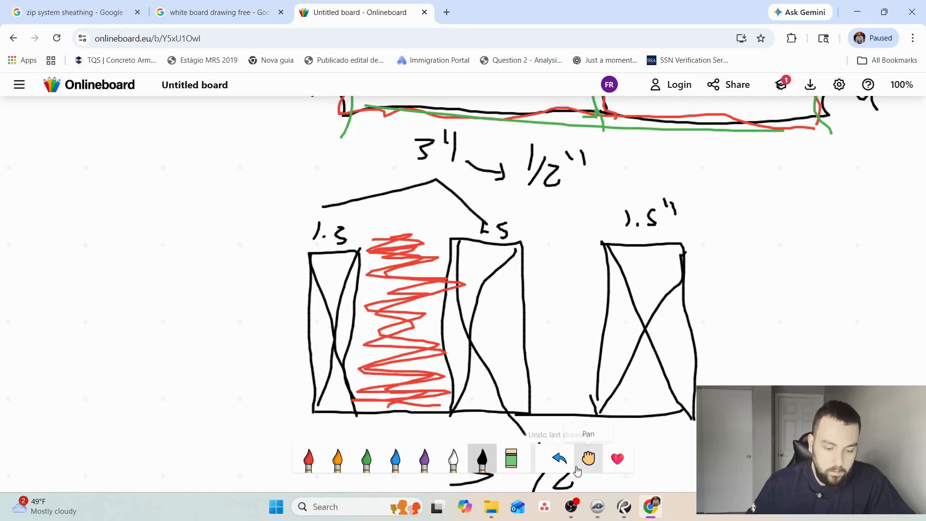
Erase the 3" and 1/2" notes above the section, write 4.5" instead, and link it to the third board.
click(511, 458)
drag(553, 155, 554, 160)
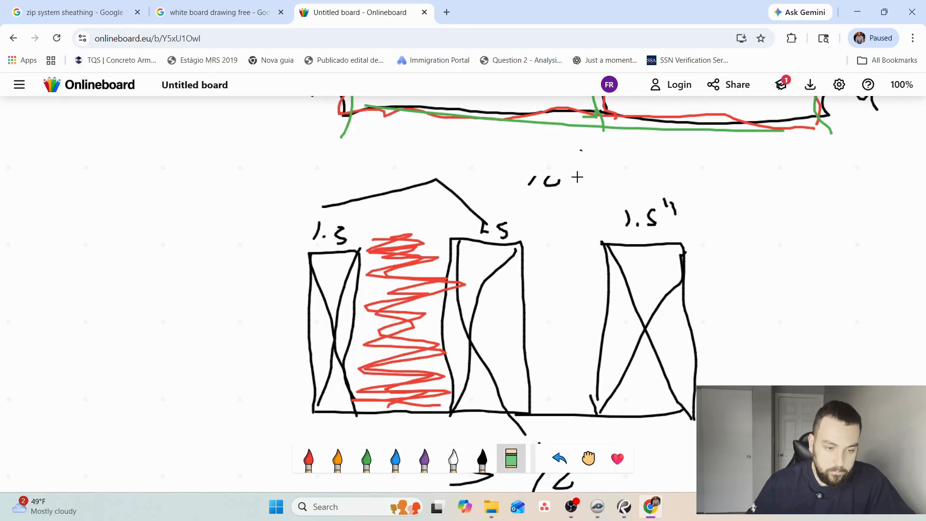
click(482, 458)
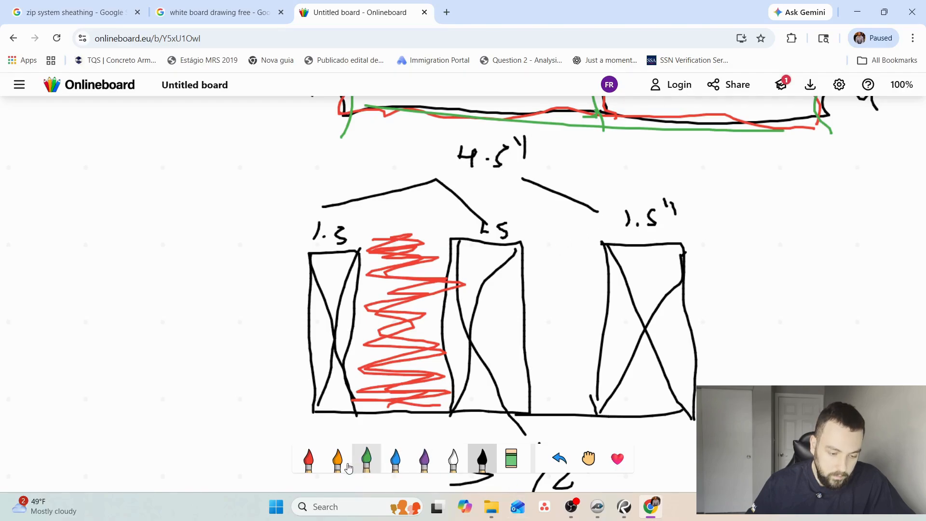
Scribble red filler in the second gap, note 1" and 2x 1/2" beside 4.5", and draw arrows from both fillers.
click(308, 458)
mouse_move(547, 239)
mouse_down()
mouse_move(568, 331)
mouse_move(549, 410)
mouse_move(579, 372)
mouse_move(563, 285)
mouse_move(589, 224)
mouse_move(562, 381)
mouse_up()
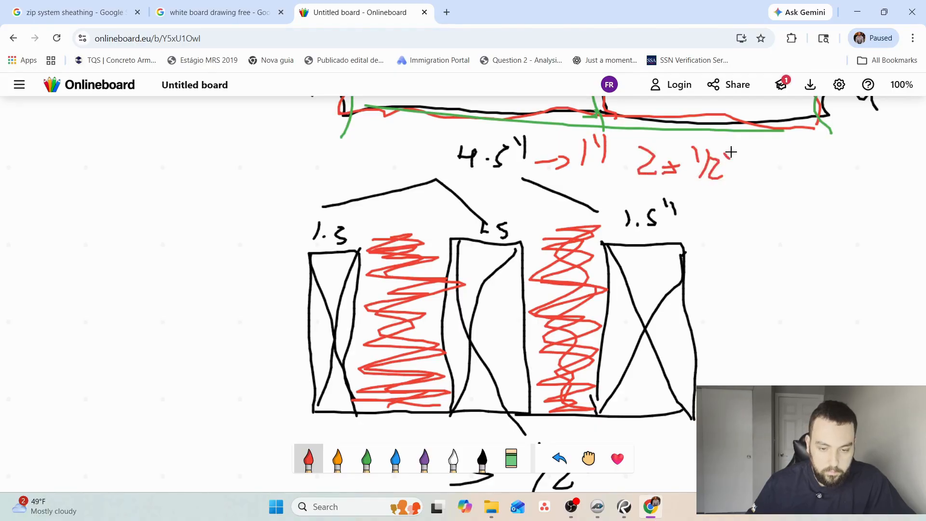
drag(400, 226, 617, 186)
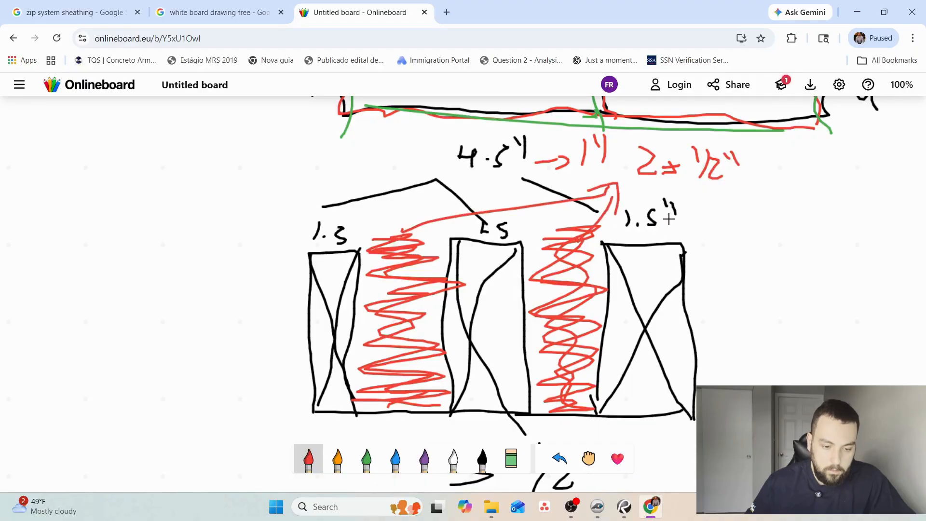
Draw black arcs over the fillers linking the three boards, and switch back to the 1st Floor plan in PlanSwift.
click(482, 458)
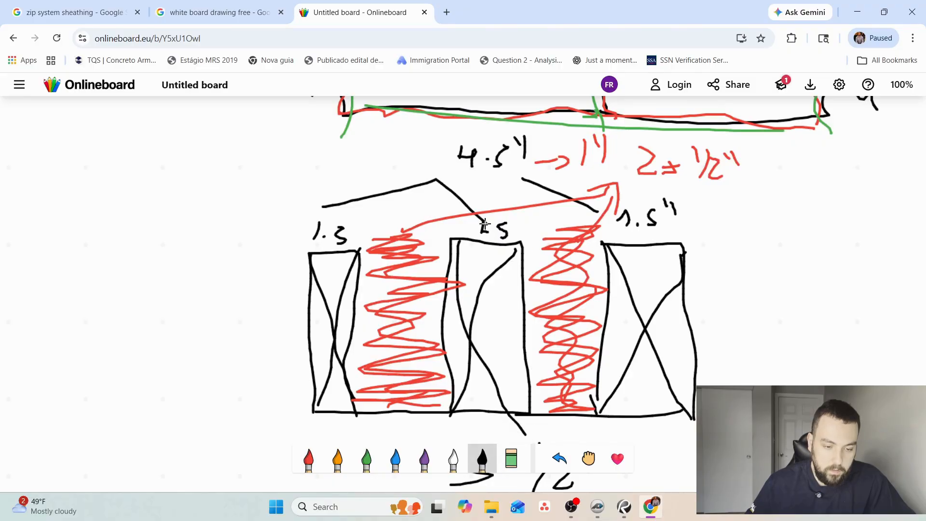
mouse_move(325, 263)
mouse_down()
mouse_move(542, 215)
mouse_move(628, 259)
mouse_up()
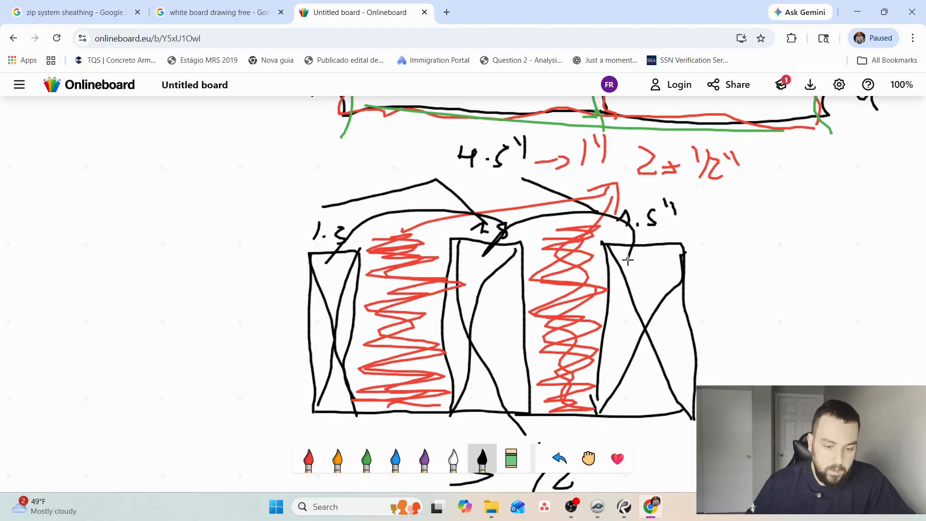
mouse_move(495, 246)
mouse_down()
mouse_move(340, 259)
mouse_move(352, 209)
mouse_move(498, 259)
mouse_up()
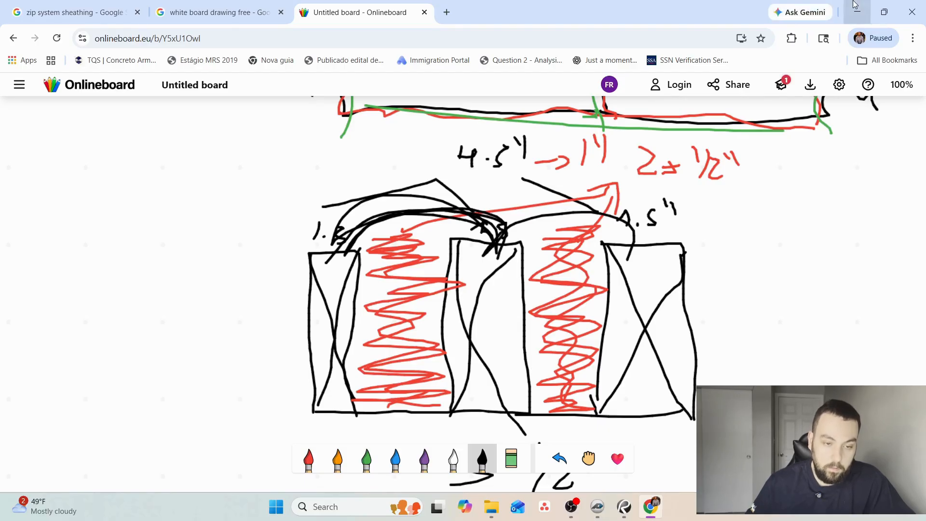
click(885, 8)
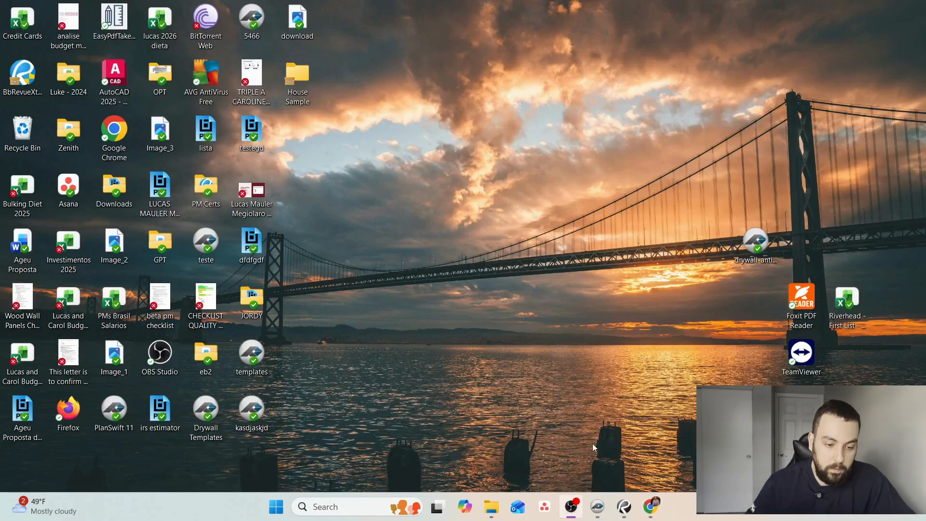
click(597, 506)
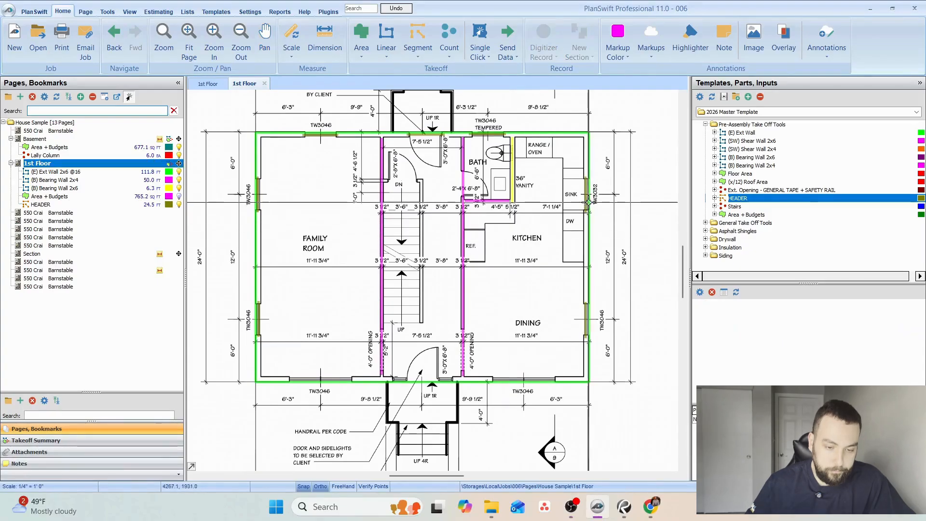
click(736, 305)
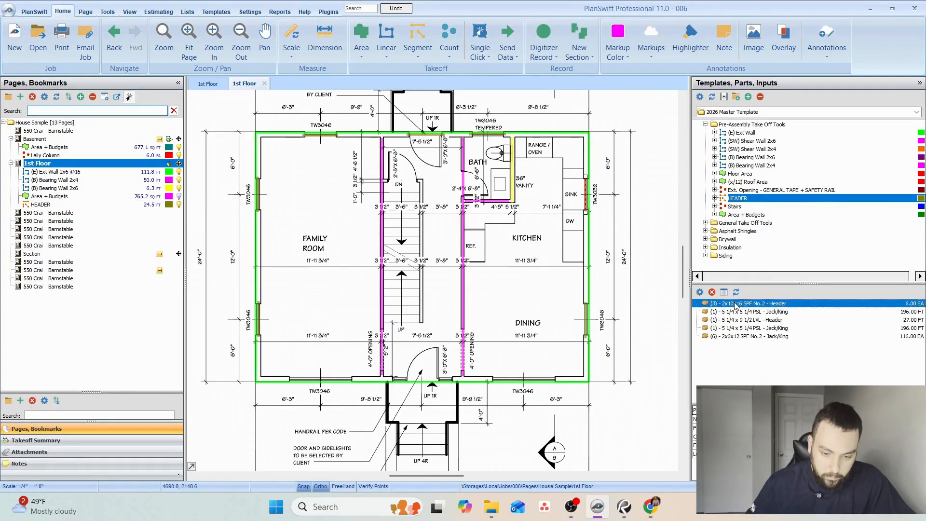
scroll(614, 173, up, 3)
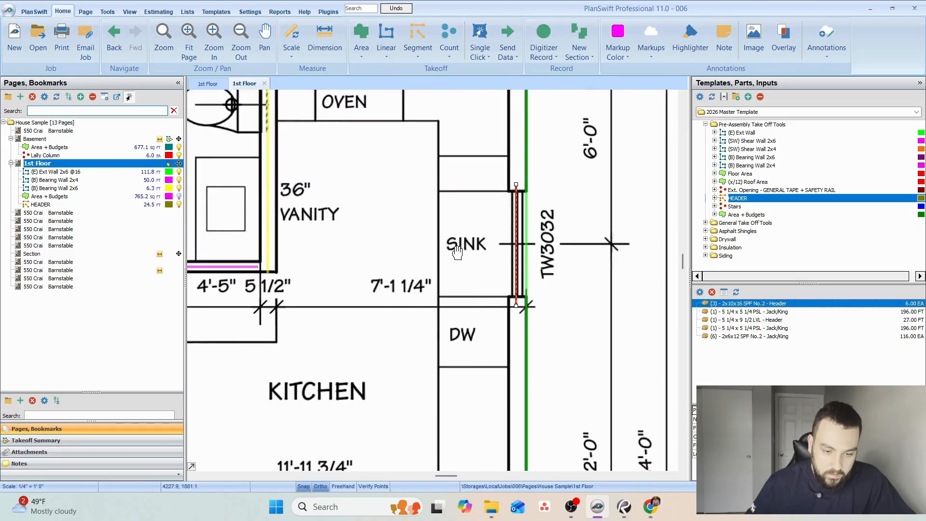
drag(459, 253, 446, 258)
click(335, 43)
click(502, 191)
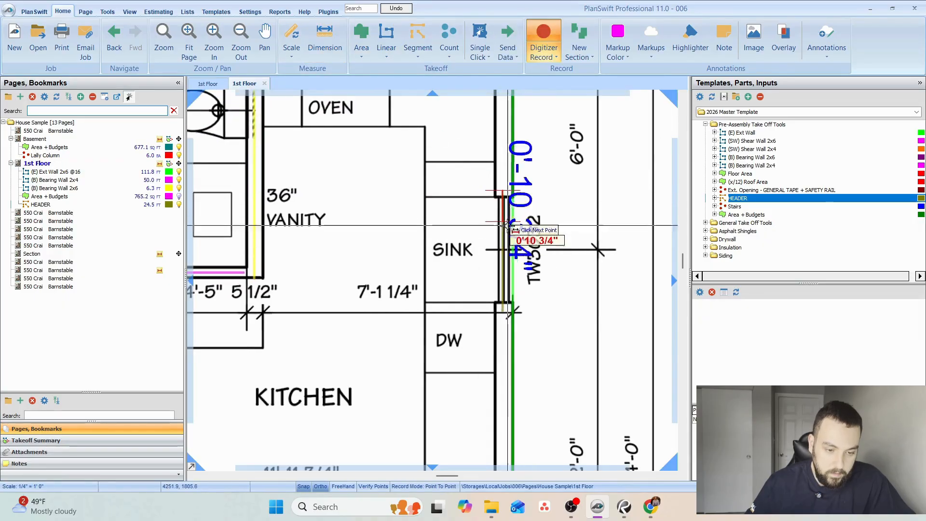
key(Escape)
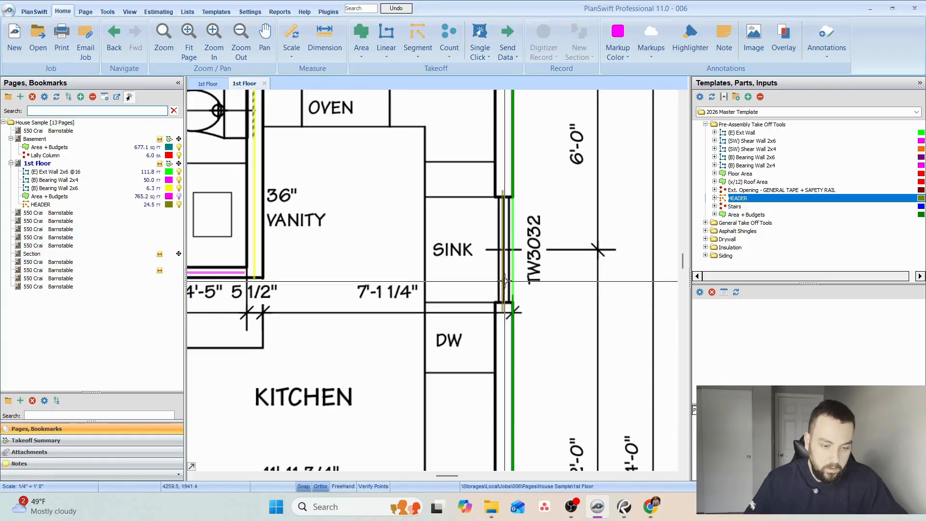
Delete both PSL Jack/King parts, the 5 1/4 x 9 1/2 LVL Header and the 2x6x12 SPF Jack/King part from the first floor HEADER takeoff.
click(504, 253)
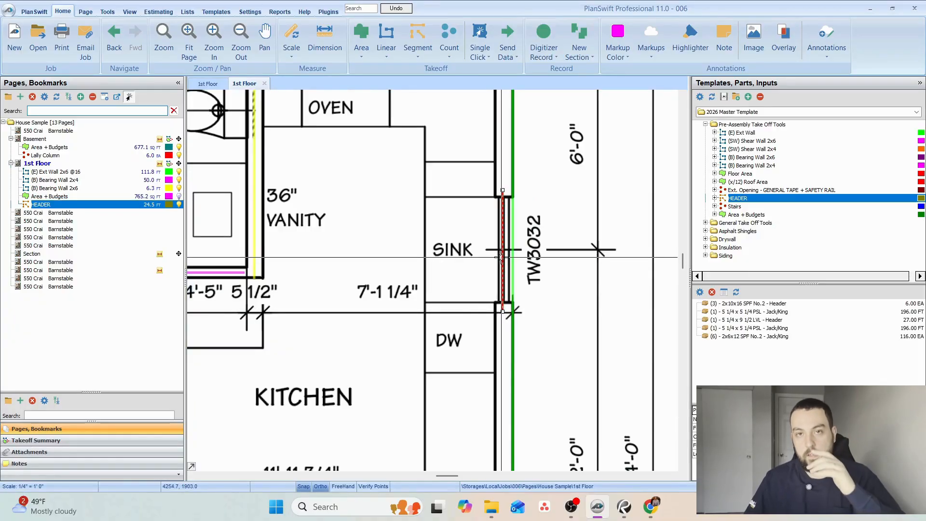
click(753, 311)
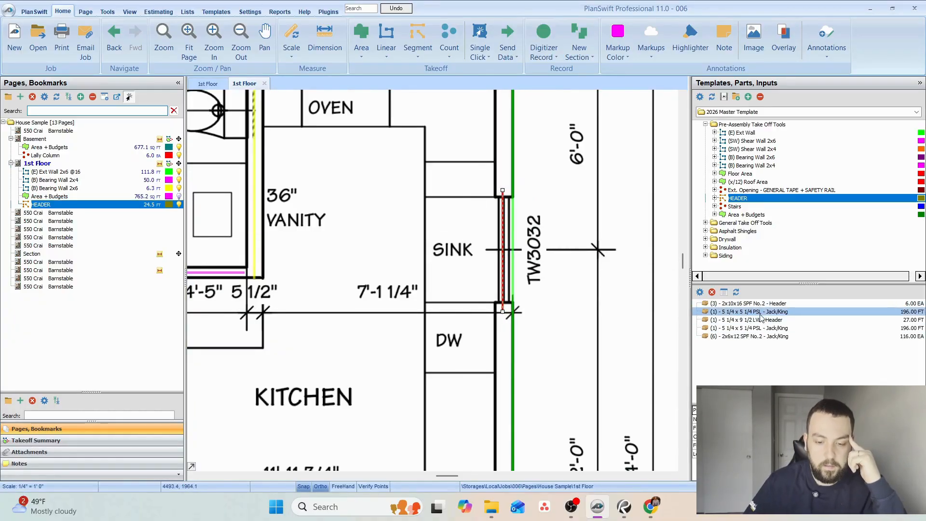
click(712, 292)
click(498, 253)
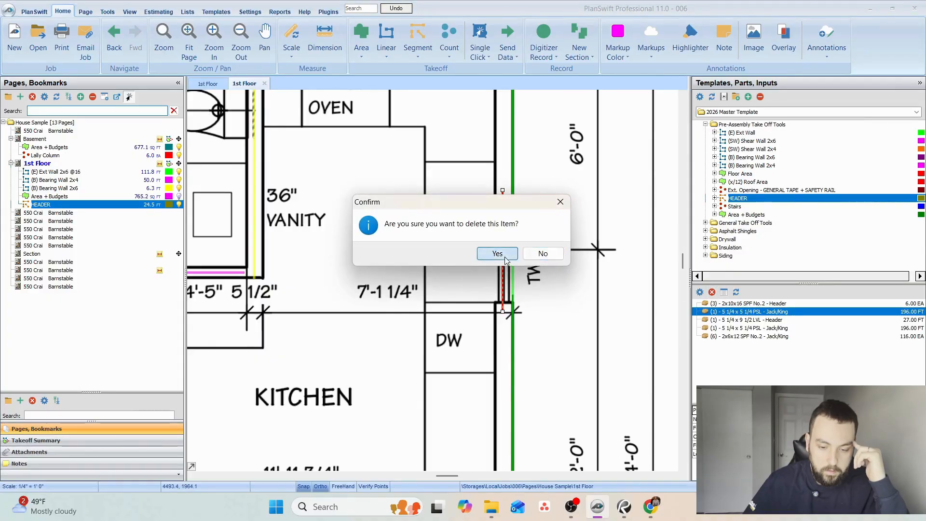
click(712, 292)
click(496, 252)
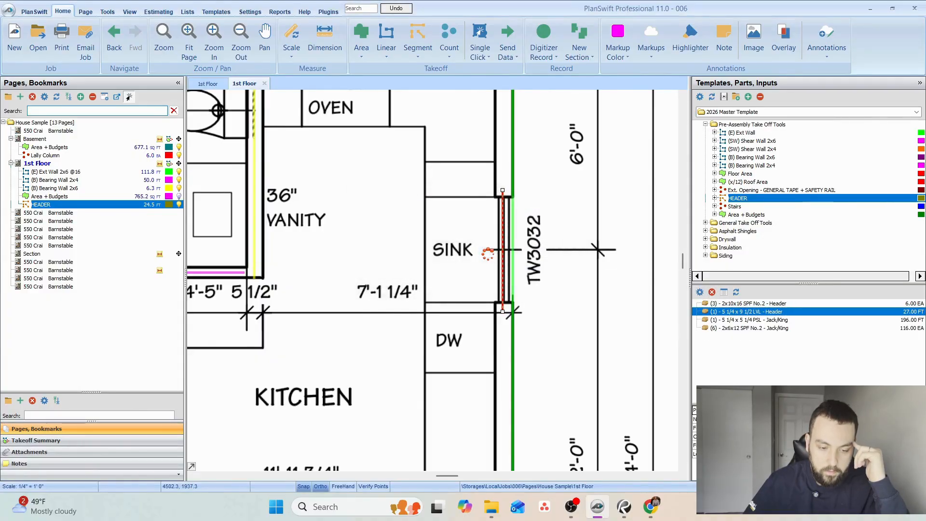
click(712, 292)
click(496, 253)
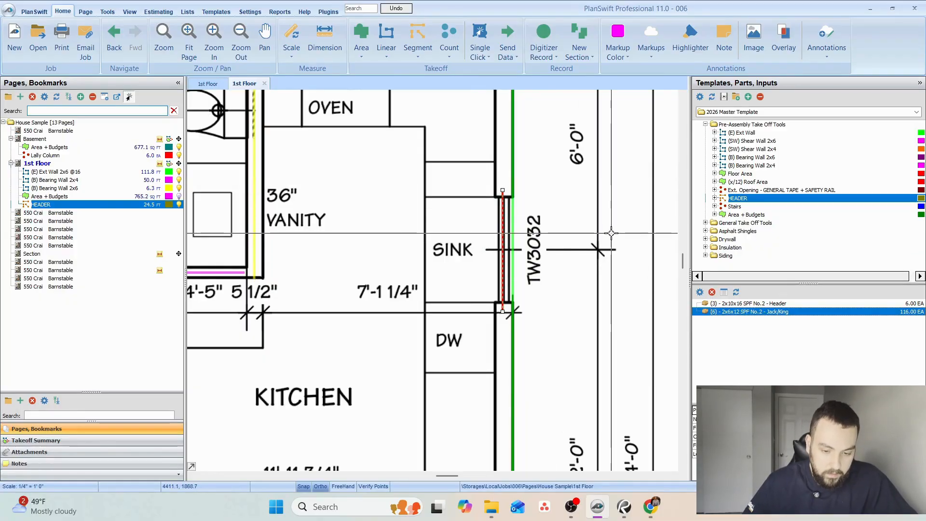
click(712, 292)
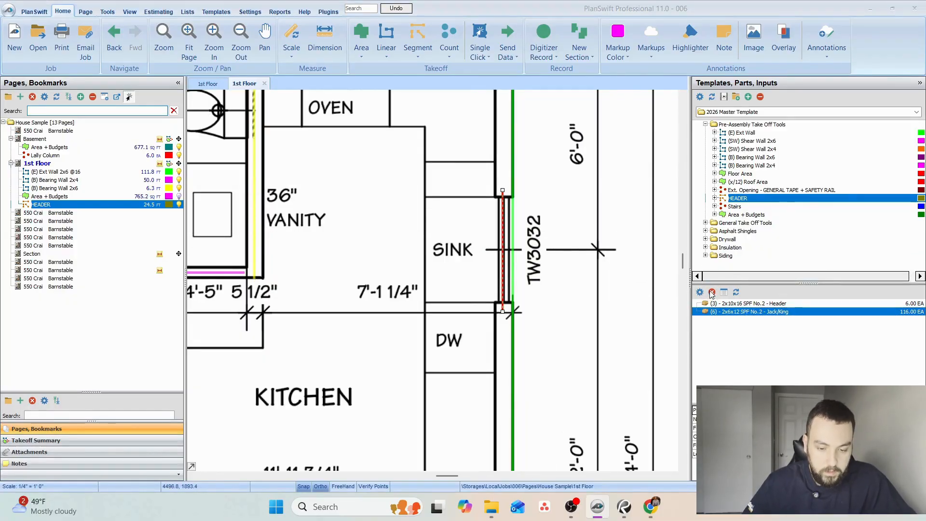
click(496, 252)
click(512, 155)
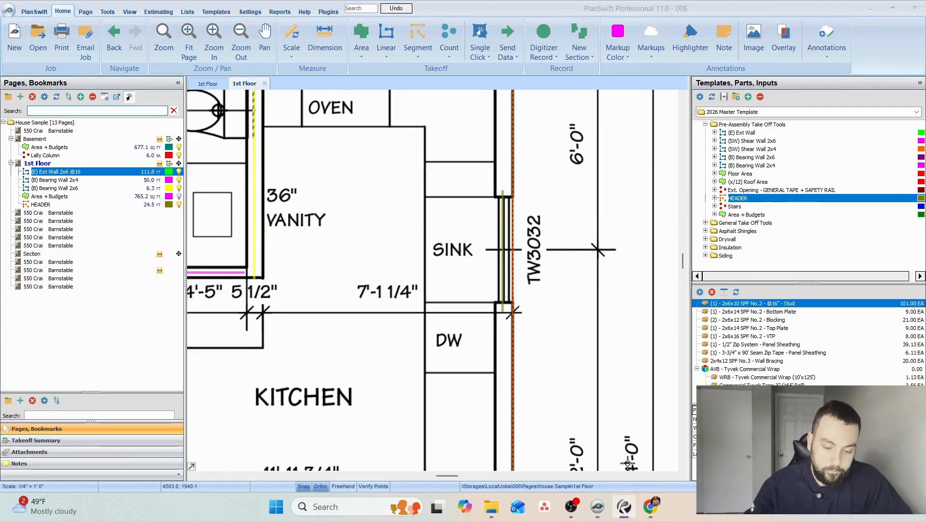
click(654, 507)
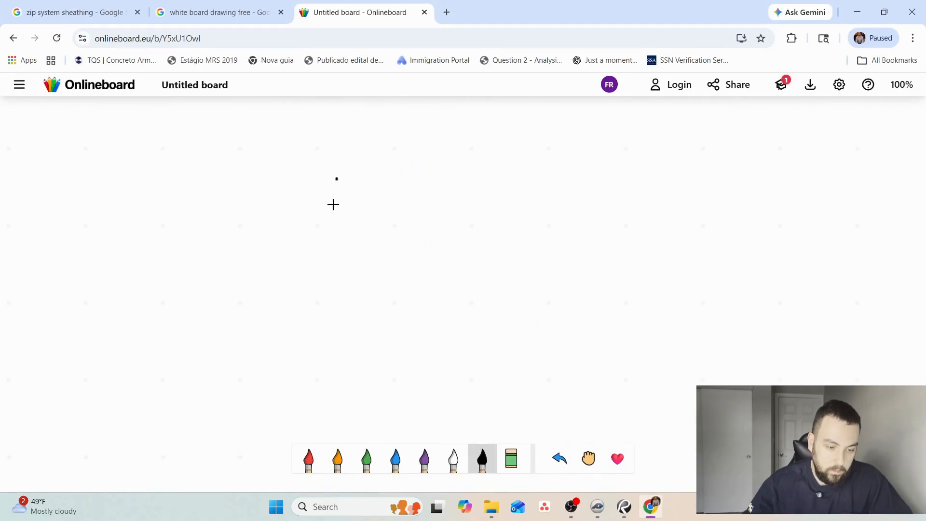
mouse_move(332, 204)
mouse_down()
mouse_move(424, 370)
mouse_move(571, 163)
mouse_move(344, 164)
mouse_up()
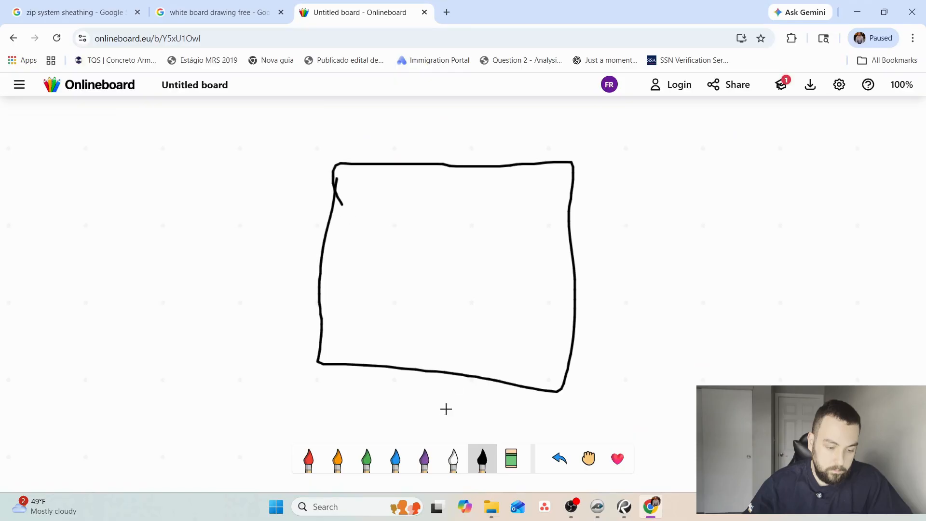
Sketch a red plate line along the rectangle's upper edge and beyond, with two red stud lines beside the opening and three crossing it.
click(311, 463)
drag(141, 152, 257, 162)
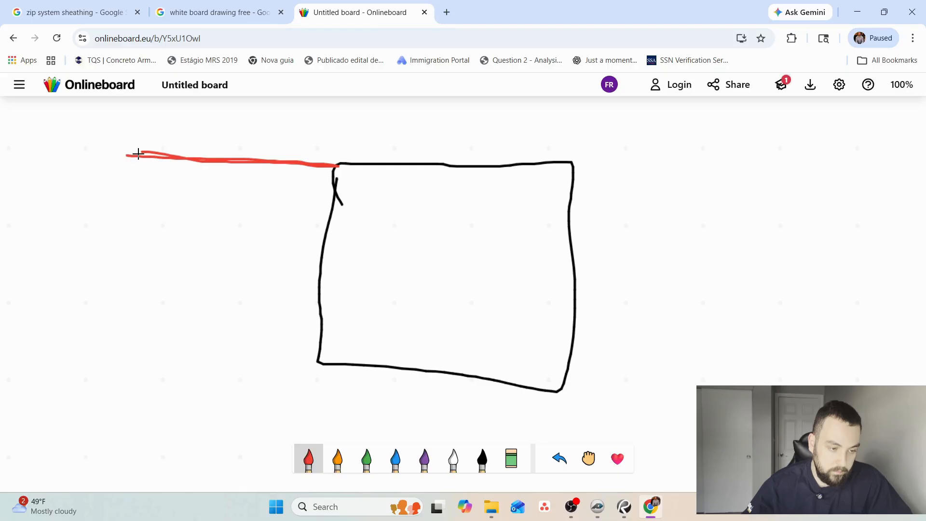
drag(138, 153, 136, 414)
drag(202, 196, 223, 444)
drag(355, 165, 626, 170)
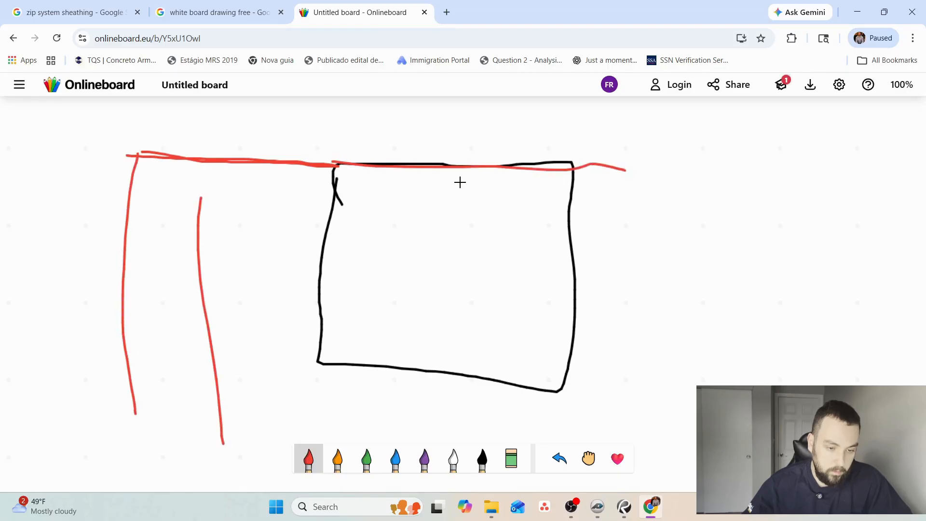
drag(370, 172, 357, 427)
drag(438, 136, 436, 408)
drag(505, 169, 505, 427)
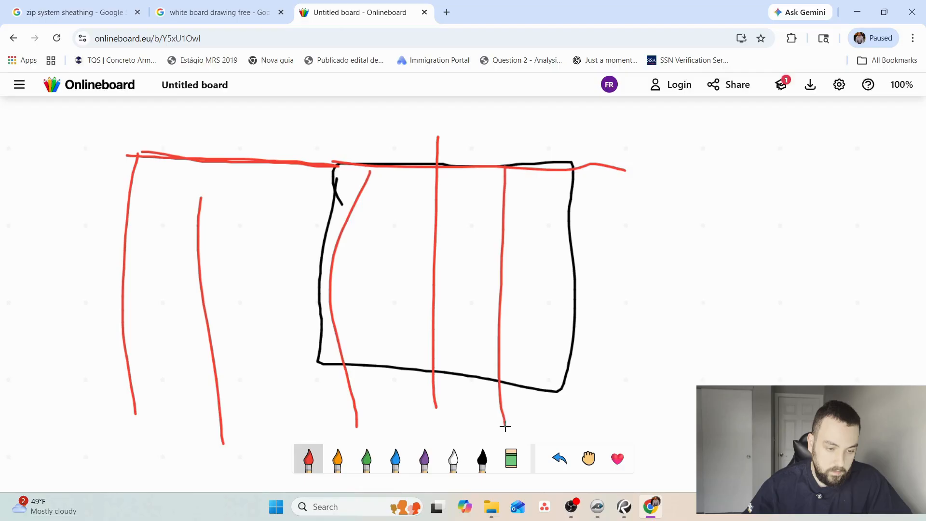
Loop red over the studs inside the opening, draw arrows from the middle stud toward both sides, and switch back to PlanSwift.
drag(378, 245, 523, 323)
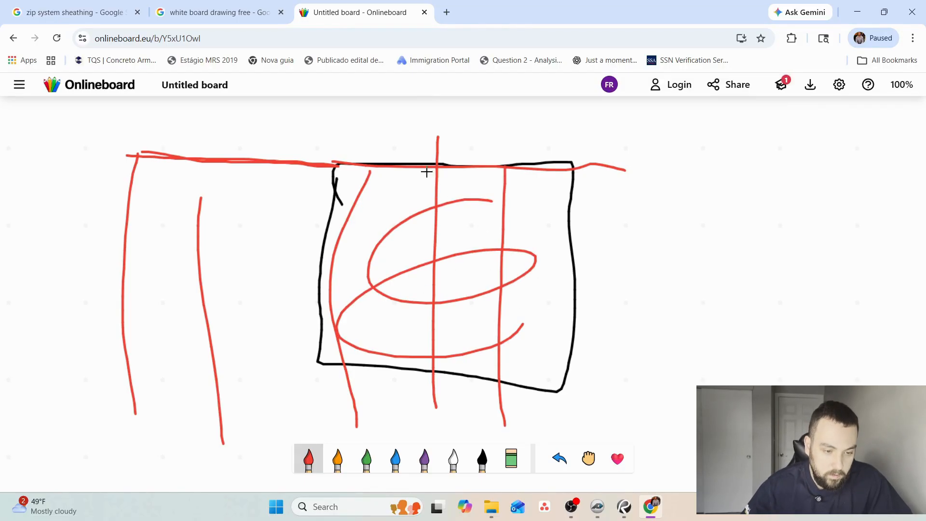
drag(435, 191, 360, 178)
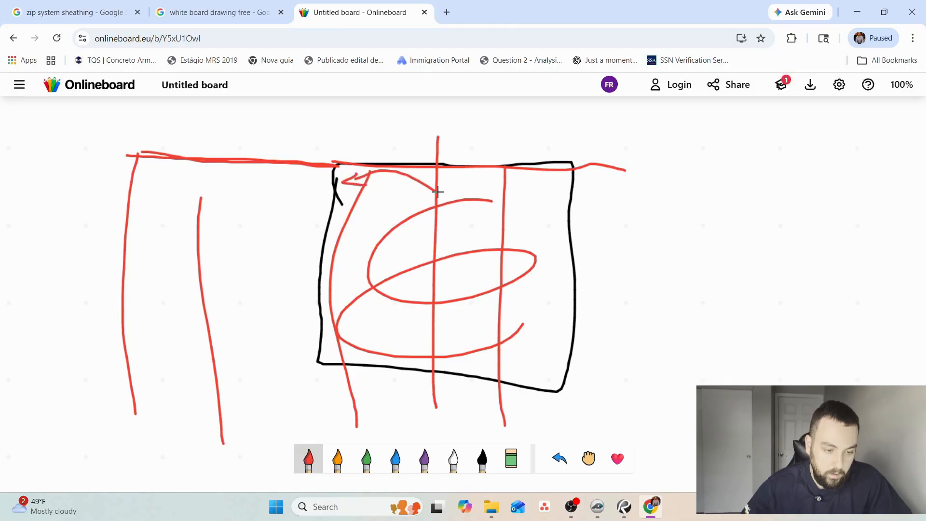
drag(437, 192, 555, 187)
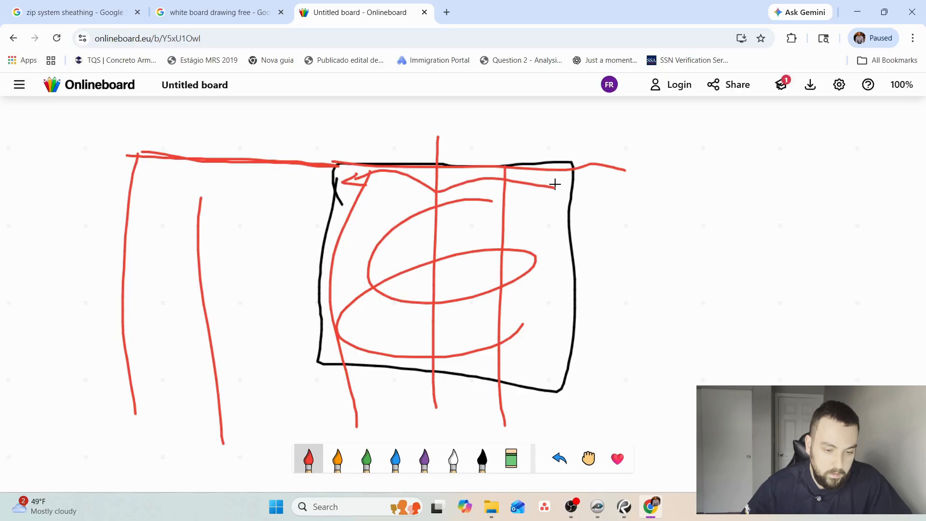
click(857, 12)
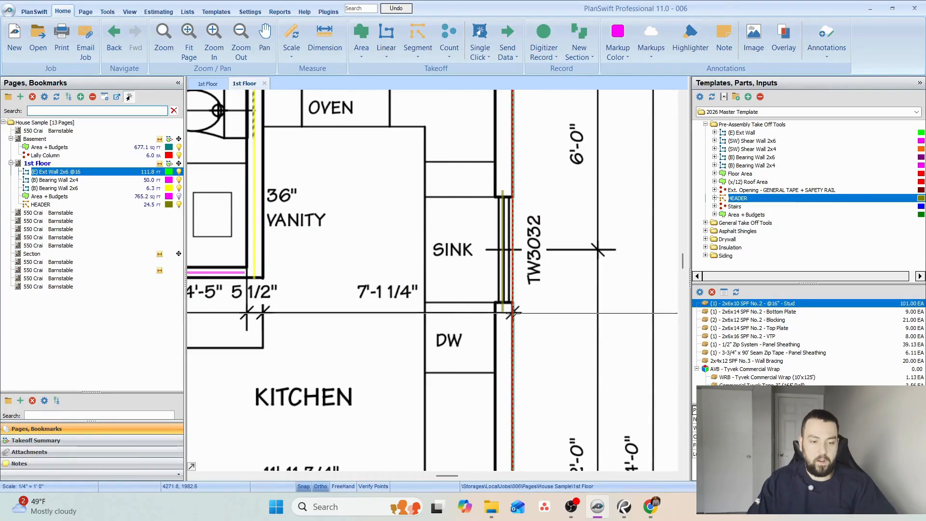
Review the parts assigned to the sink window header, the 2x6 exterior wall and the family room side window header.
scroll(534, 279, down, 2)
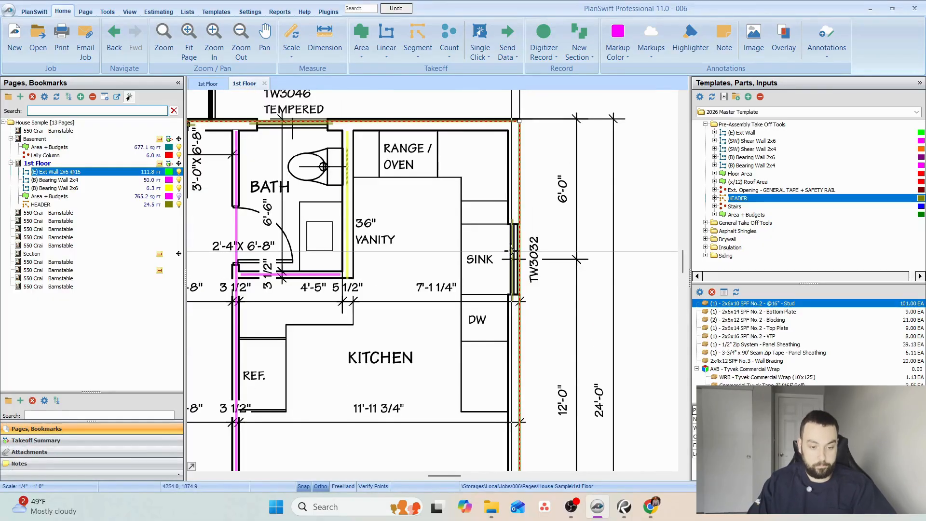
click(512, 251)
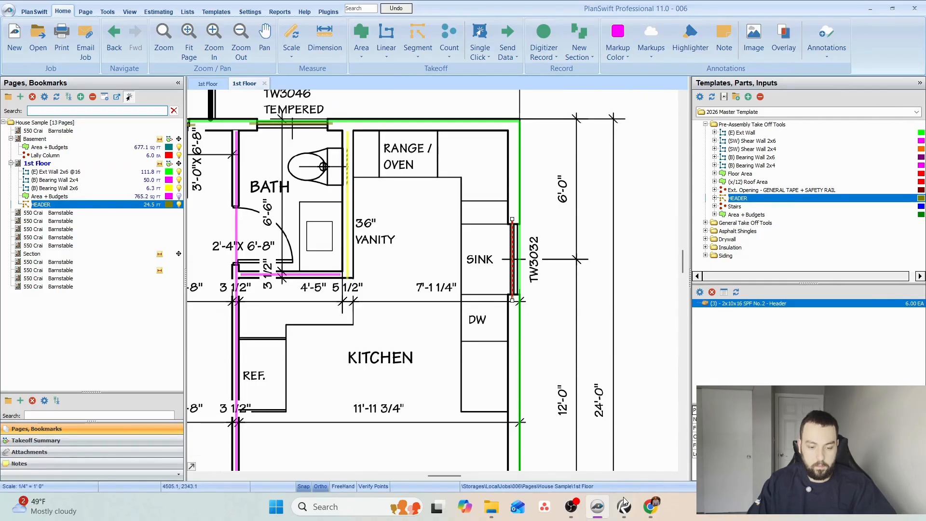
mouse_move(581, 510)
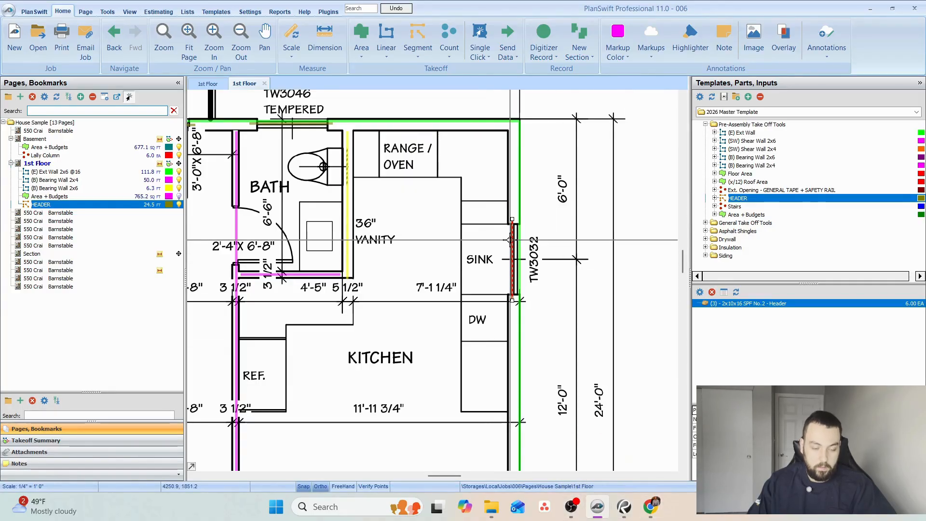
scroll(511, 240, down, 2)
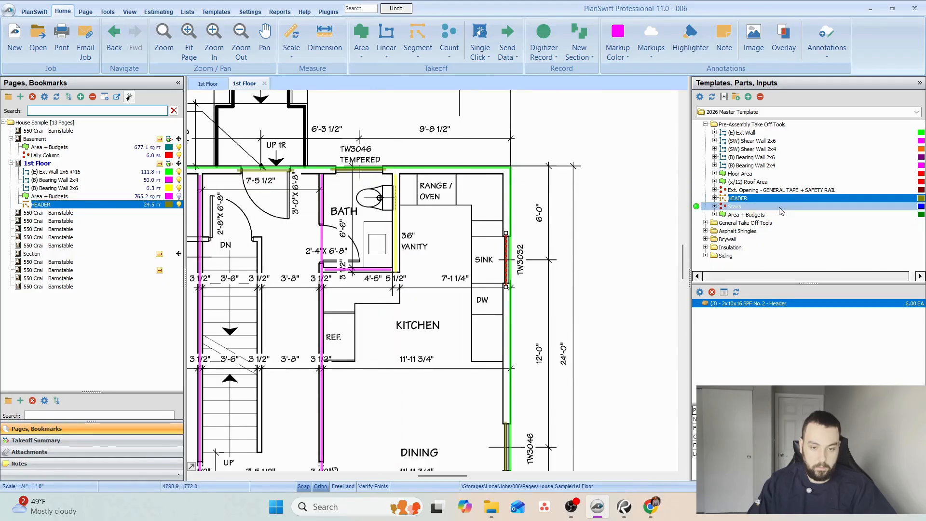
drag(437, 248, 575, 215)
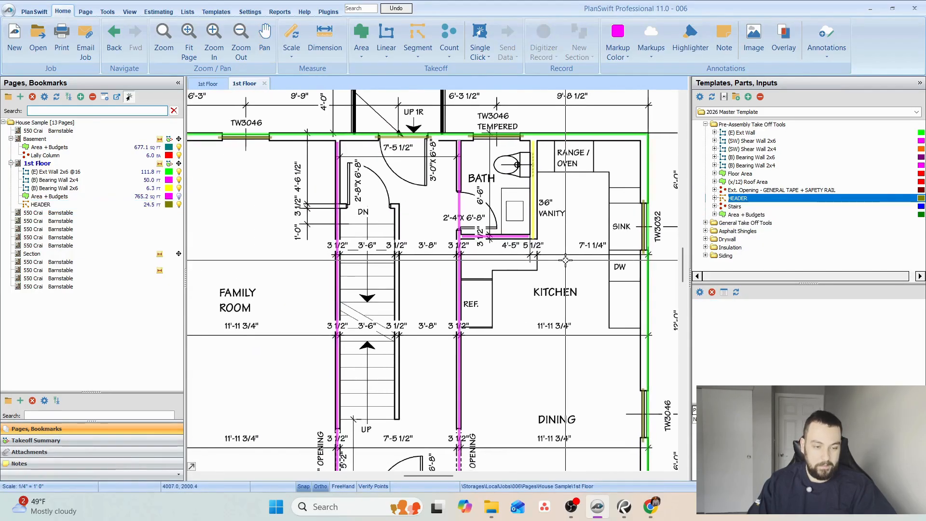
scroll(566, 260, down, 2)
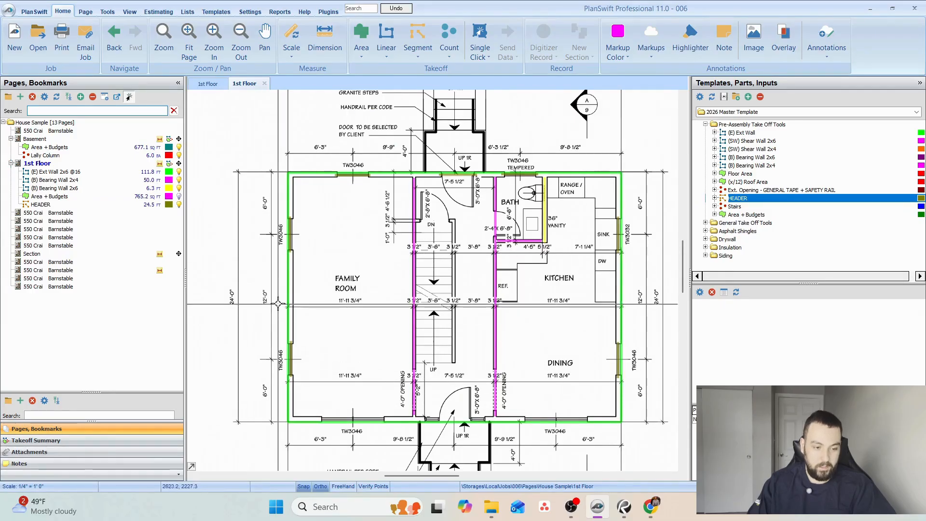
mouse_move(289, 281)
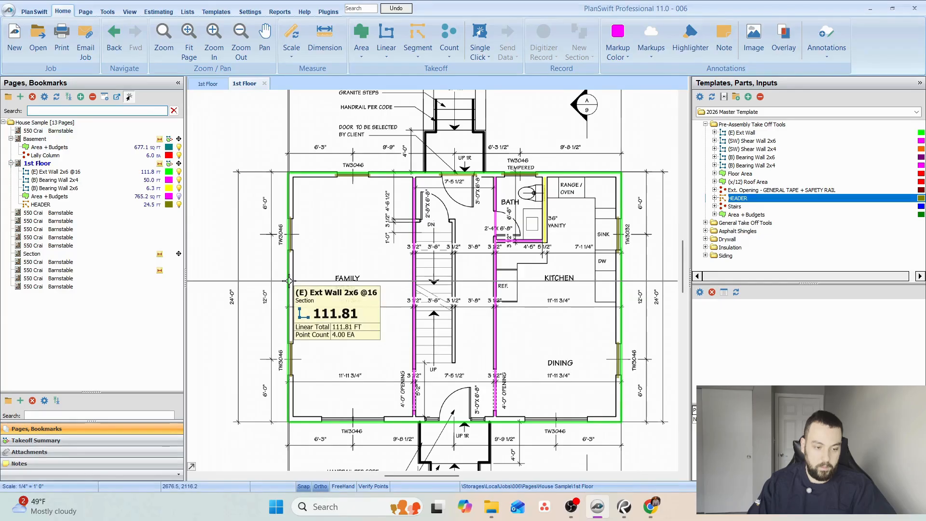
click(289, 281)
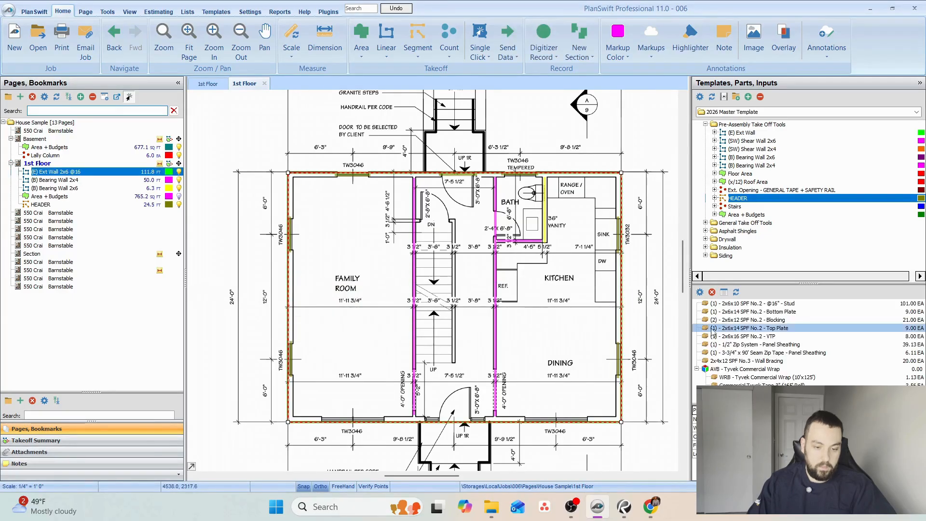
click(291, 230)
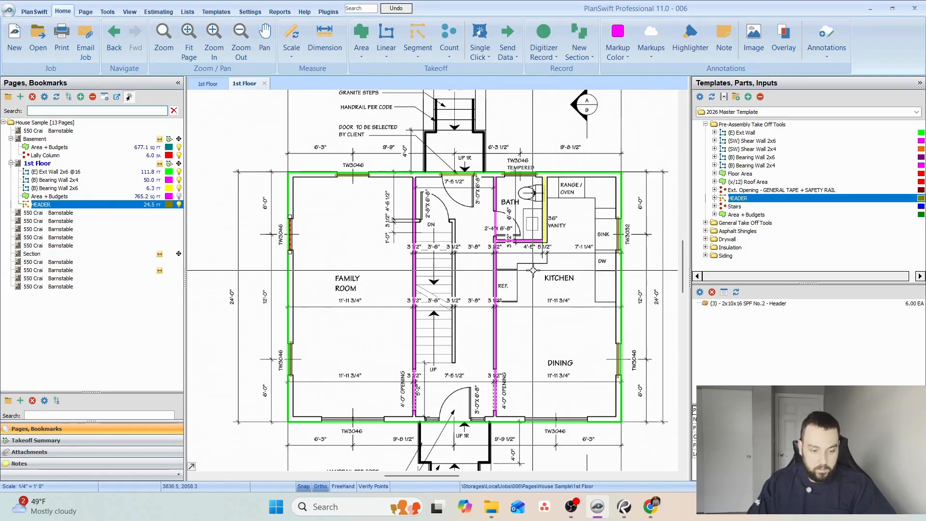
Start a takeoff from the HEADER template, name it LVL HEADERS, and assign its floor location.
drag(533, 385, 529, 369)
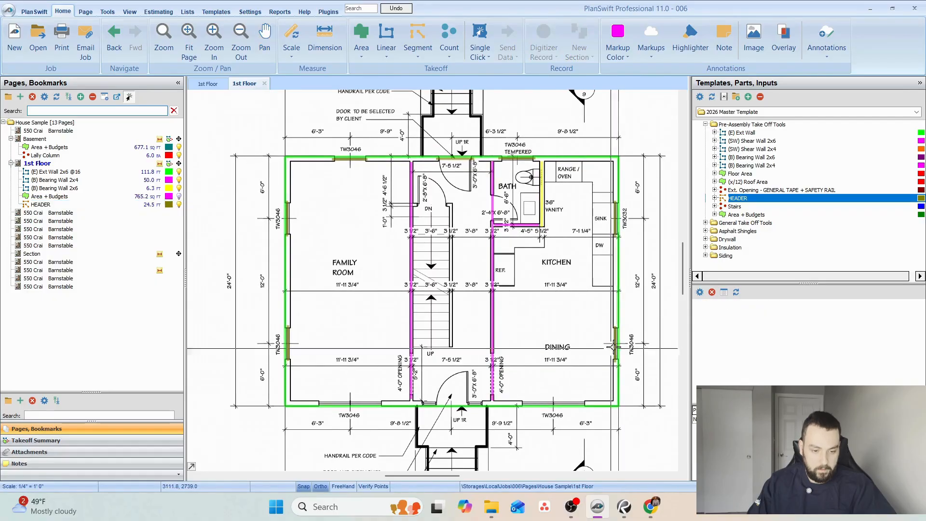
click(735, 199)
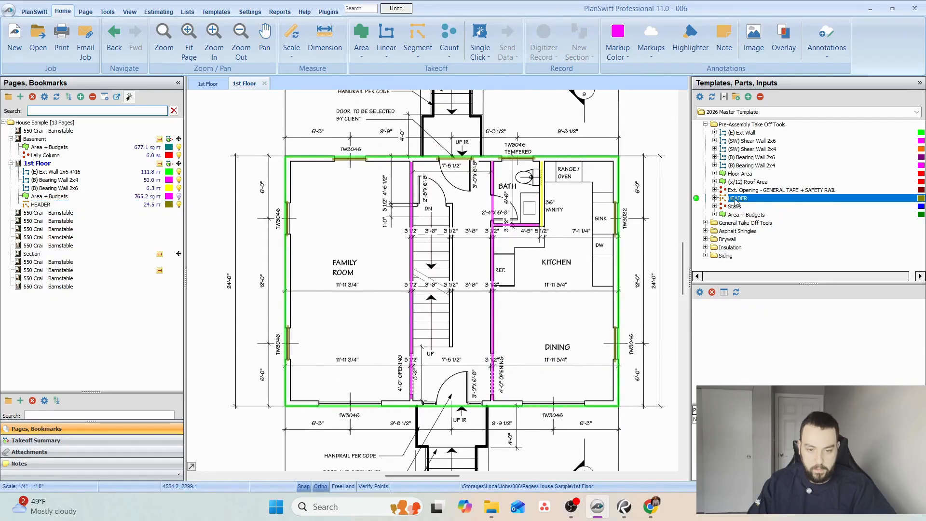
double_click(697, 201)
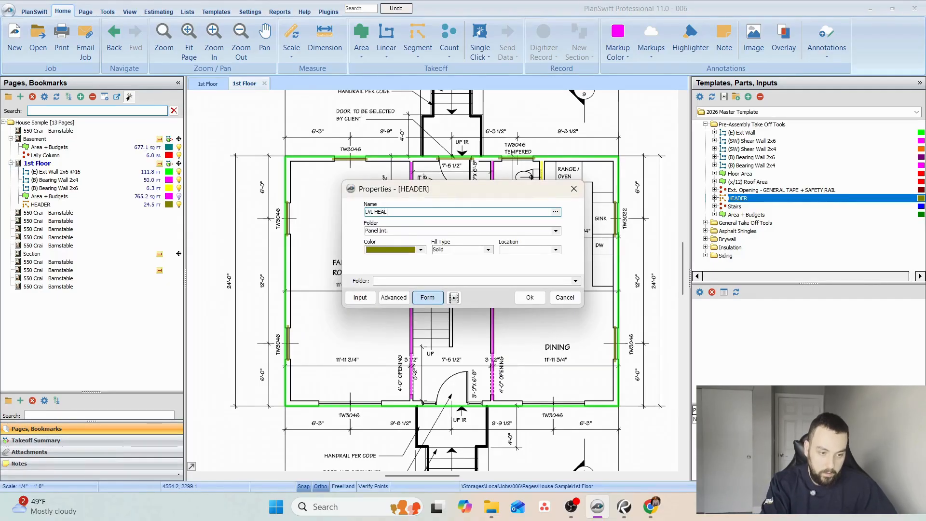
click(556, 249)
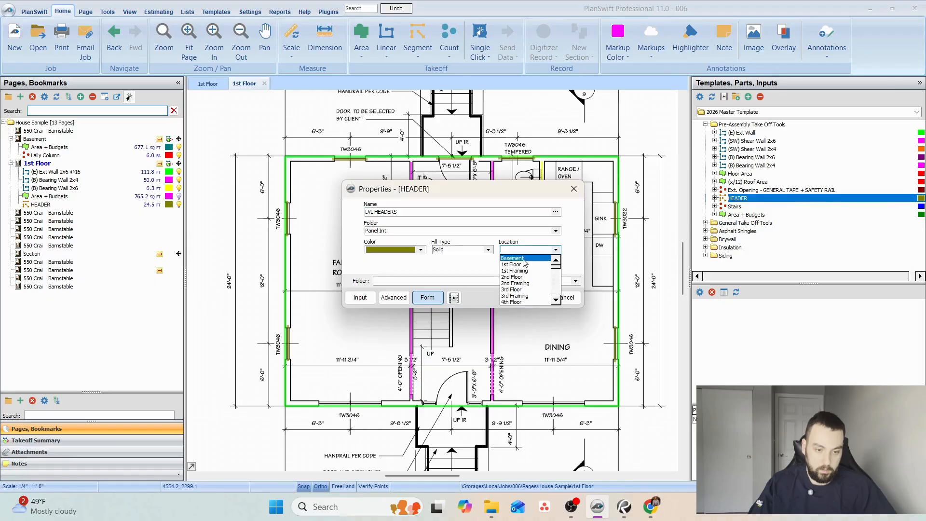
click(526, 262)
click(530, 297)
Draw an LVL header segment about 6.5 ft long across the family room's front TW3046 window.
scroll(377, 355, up, 2)
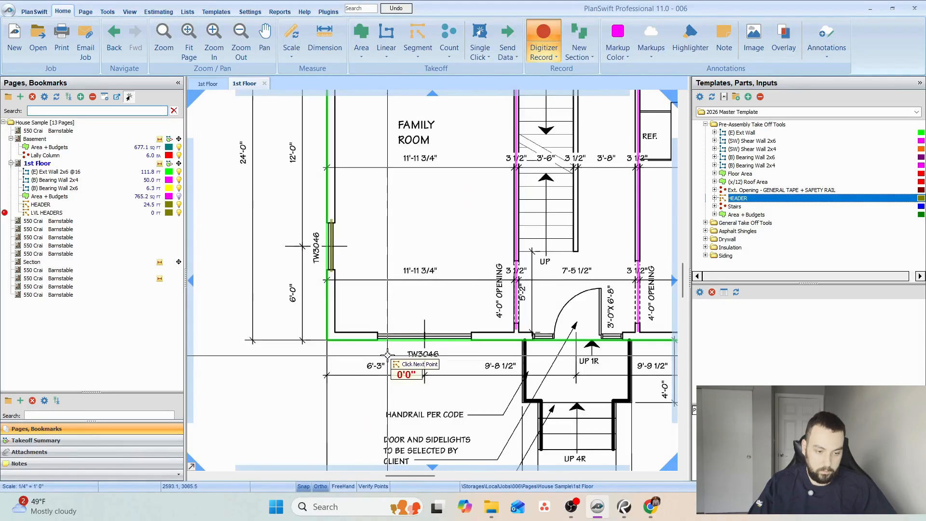
click(374, 334)
click(477, 336)
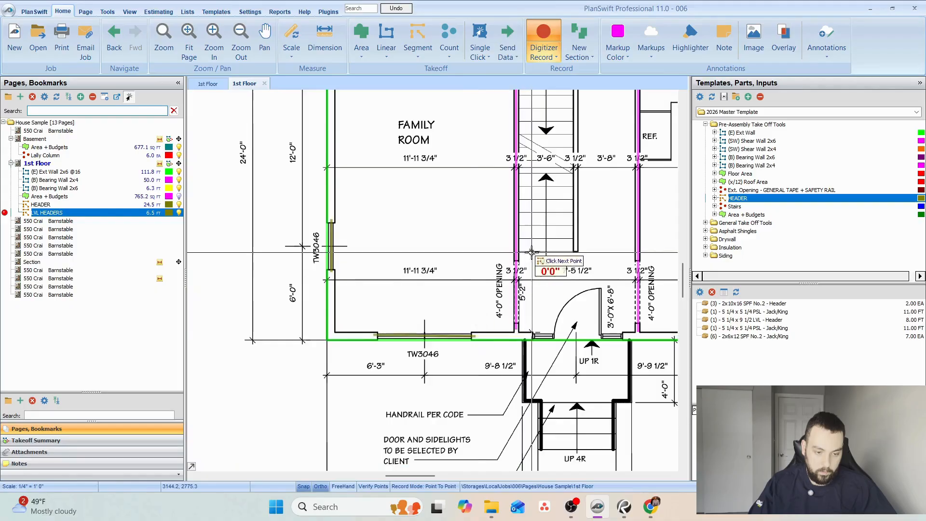
Draw LVL header segments about 6.4 ft across the front door opening and about 6.3 ft across the dining room's front TW3046 window.
drag(534, 255, 392, 254)
scroll(410, 327, up, 2)
click(522, 343)
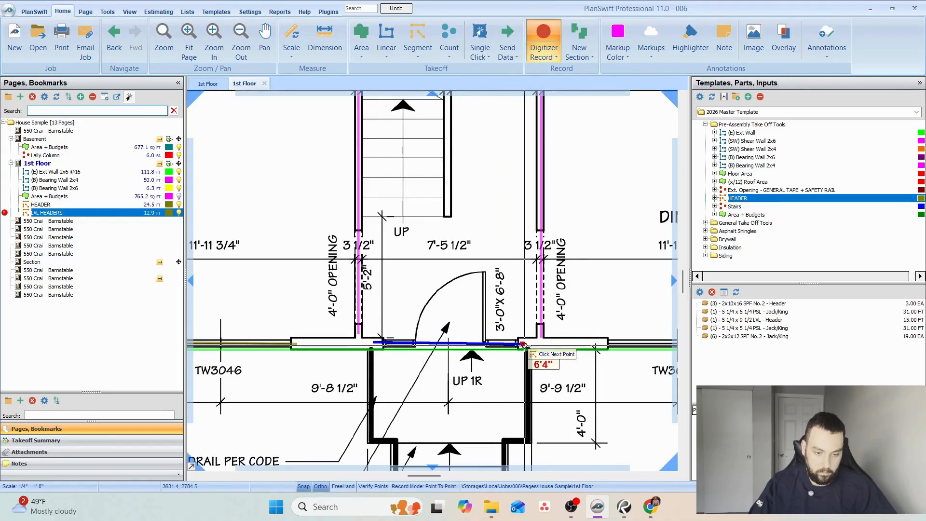
drag(525, 297, 334, 316)
click(413, 363)
click(555, 364)
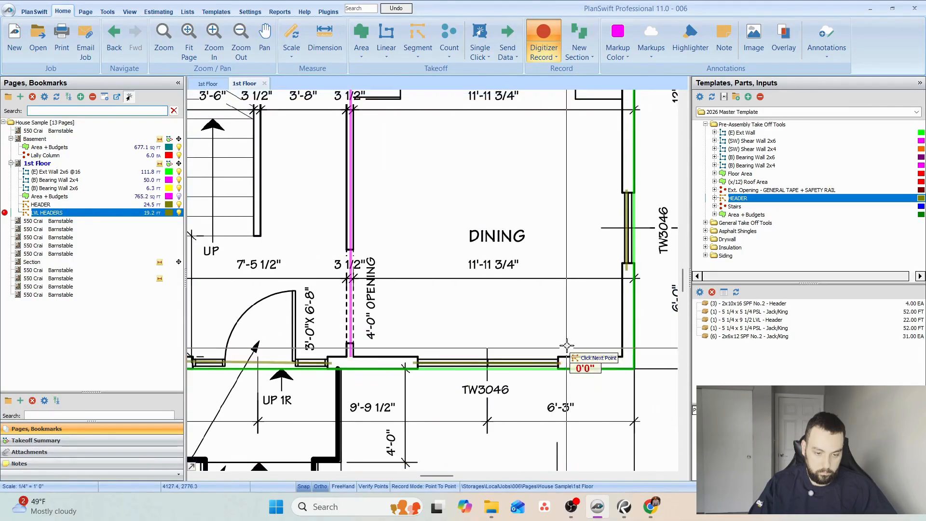
Stop recording the header segments and change the LVL HEADERS takeoff's color to tan.
scroll(425, 338, down, 3)
key(Escape)
click(169, 214)
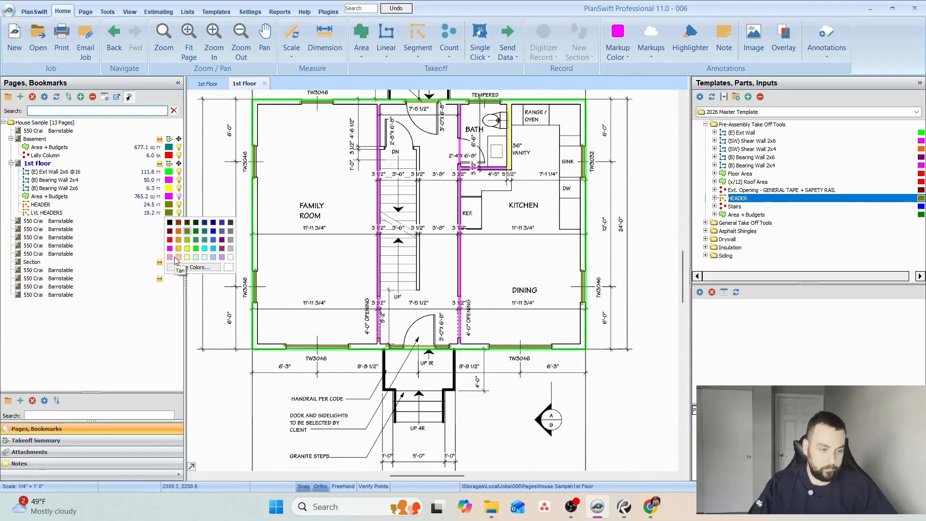
click(178, 258)
Delete every part of LVL HEADERS except the 5 1/4 x 9 1/2 LVL header, and open that part's properties.
click(531, 341)
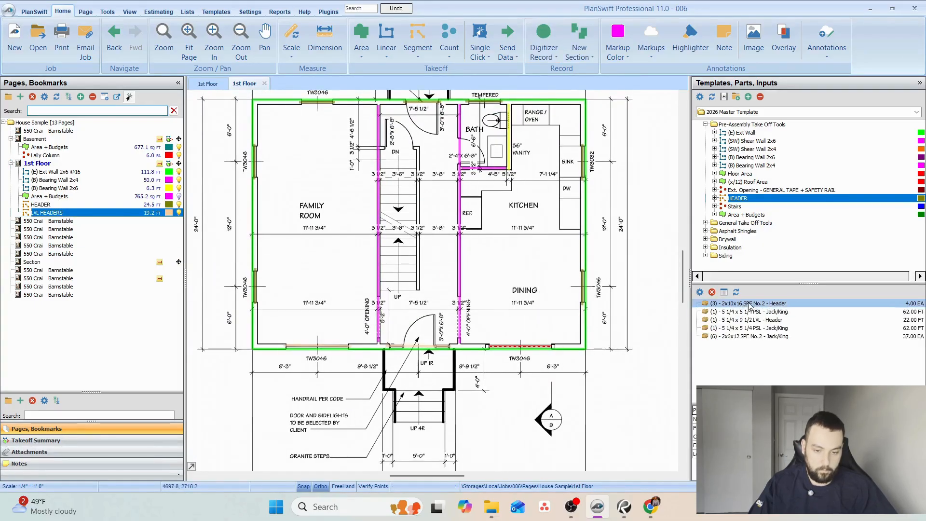
key(Delete)
click(494, 251)
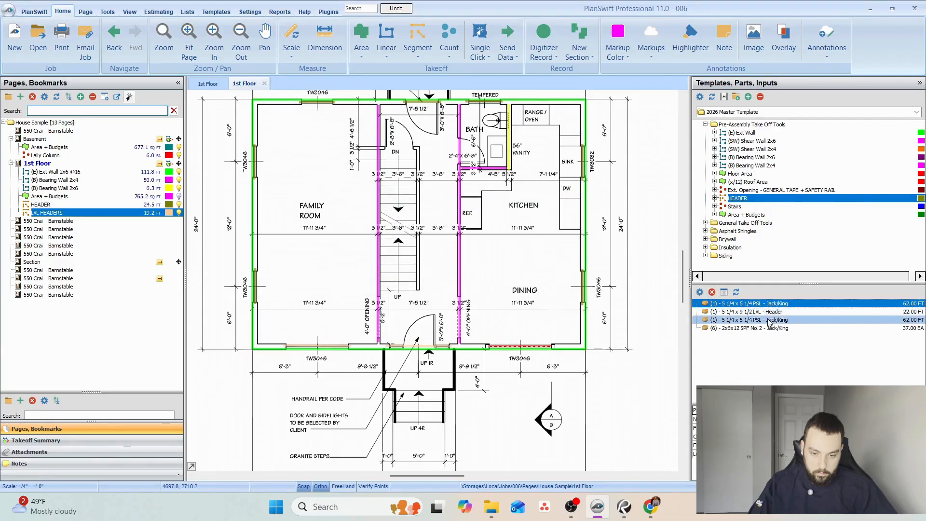
click(712, 293)
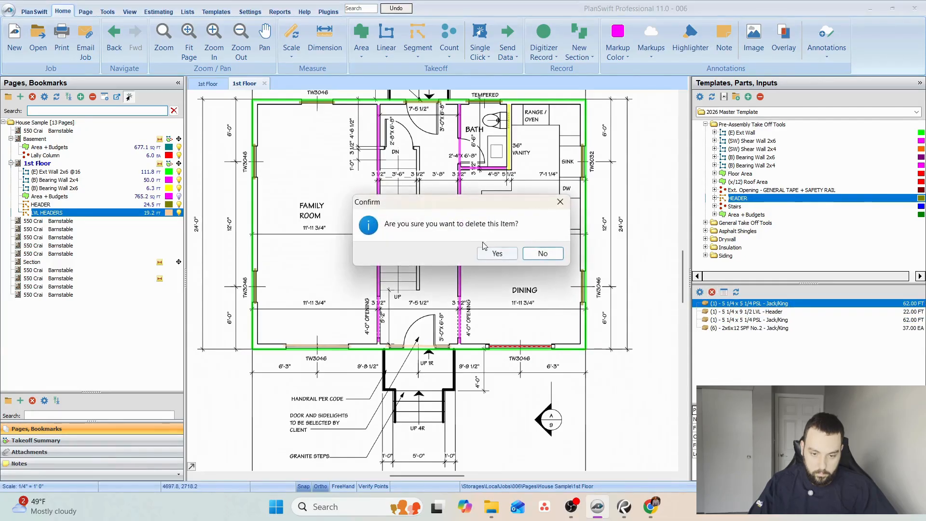
key(Return)
click(712, 292)
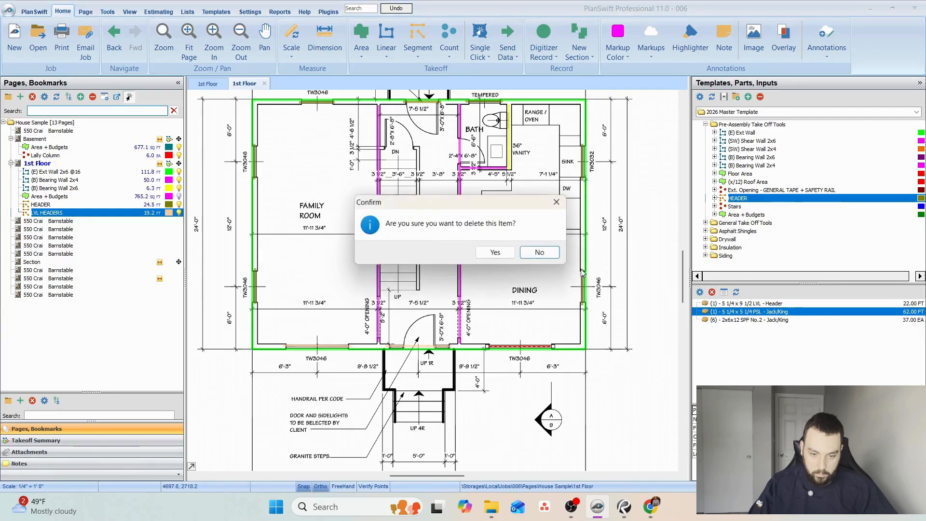
key(Return)
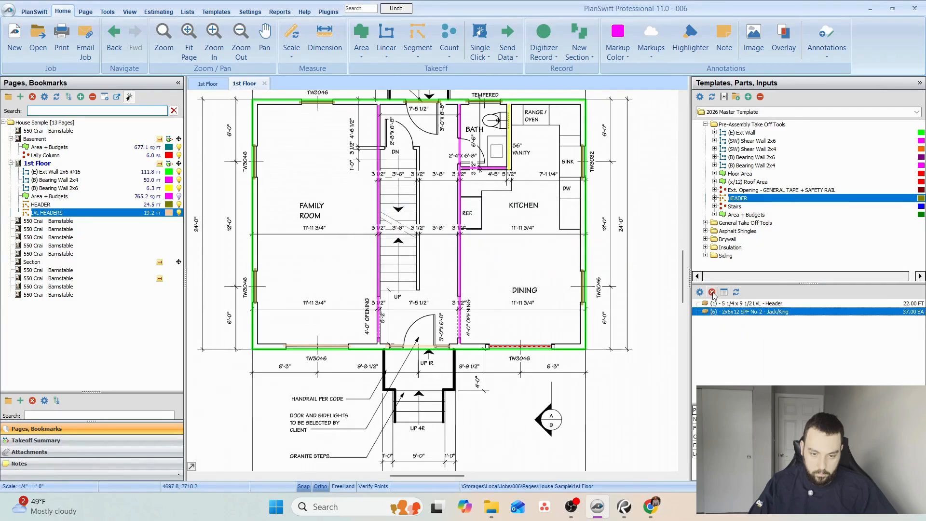
click(712, 293)
key(Return)
double_click(742, 304)
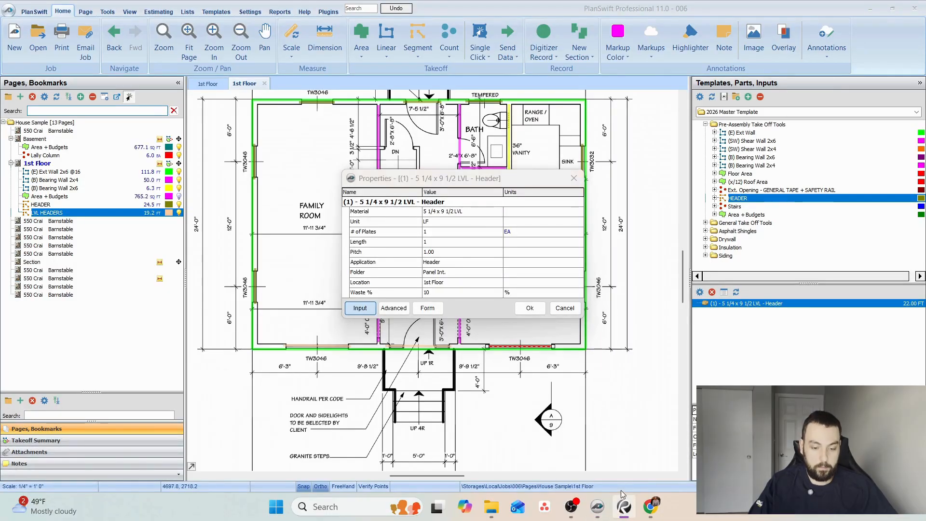
Switch to Onlineboard and sketch three upright black rectangles side by side to represent the header plies.
click(651, 506)
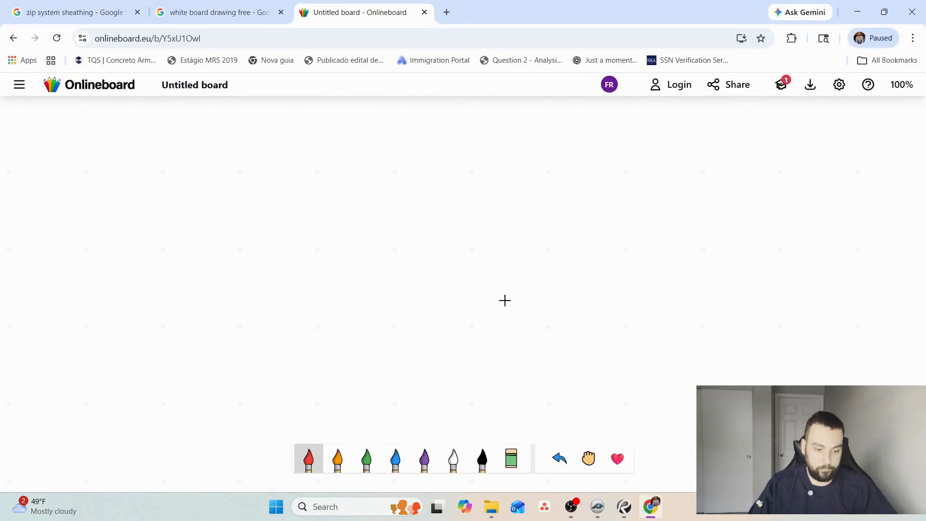
click(482, 458)
mouse_move(328, 335)
mouse_down()
mouse_move(378, 251)
mouse_move(337, 207)
mouse_up()
mouse_move(429, 211)
mouse_down()
mouse_move(428, 268)
mouse_move(482, 348)
mouse_move(428, 203)
mouse_up()
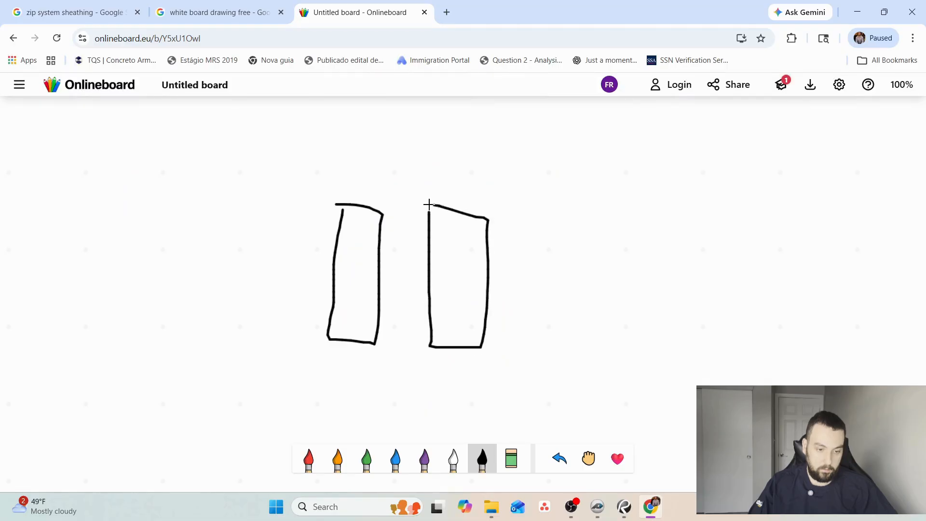
mouse_move(547, 222)
mouse_down()
mouse_move(552, 262)
mouse_move(601, 347)
mouse_move(556, 208)
mouse_up()
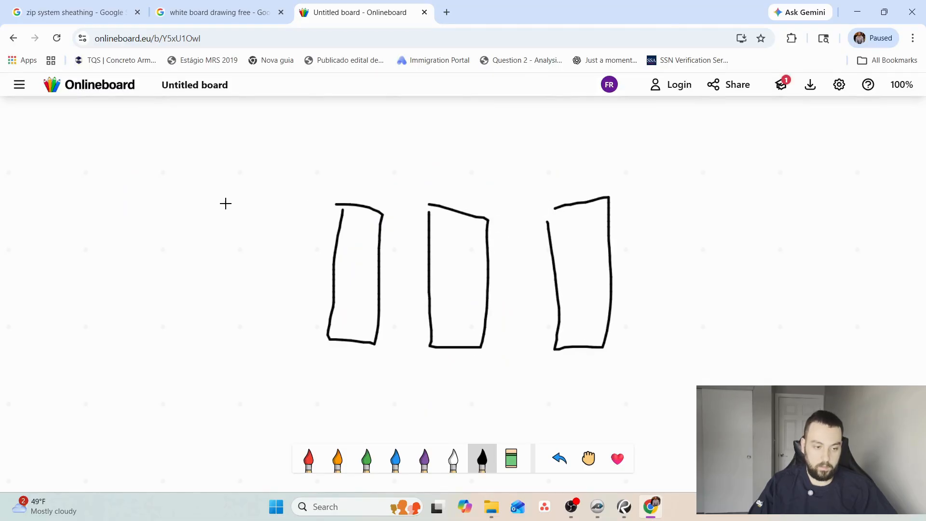
Write 1-3/4" x3 above the three rectangles and draw a curved arrow from the 3 back to the 3/4.
mouse_move(219, 155)
mouse_down()
mouse_move(226, 202)
mouse_move(258, 176)
mouse_up()
mouse_move(265, 149)
mouse_down()
mouse_move(315, 194)
mouse_move(303, 225)
mouse_up()
mouse_move(323, 153)
mouse_down()
mouse_move(337, 171)
mouse_move(372, 168)
mouse_move(379, 153)
mouse_up()
mouse_move(379, 150)
mouse_down()
mouse_move(389, 155)
mouse_move(376, 180)
mouse_up()
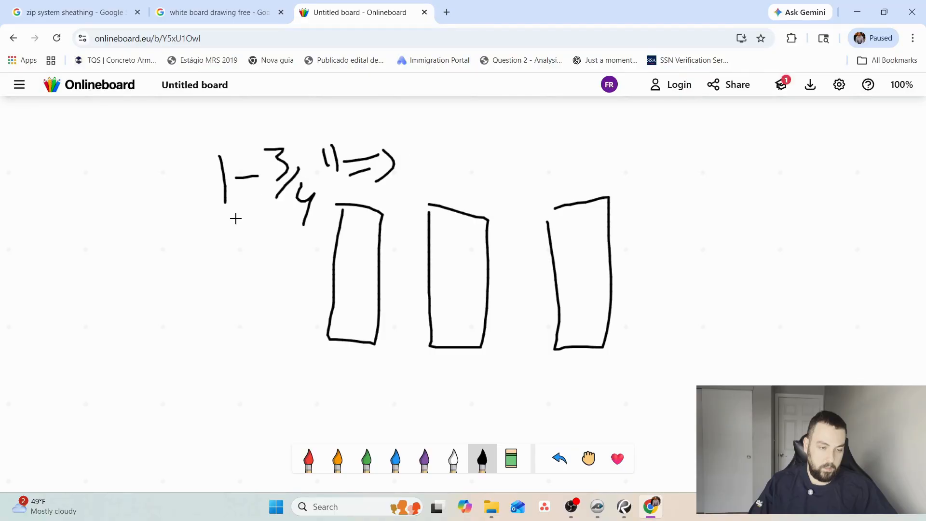
mouse_move(424, 130)
mouse_down()
mouse_move(429, 158)
mouse_move(419, 159)
mouse_up()
mouse_move(394, 164)
mouse_down()
mouse_move(421, 147)
mouse_move(348, 117)
mouse_move(253, 155)
mouse_move(299, 147)
mouse_up()
Add an arrow leading to 5-1/4" with another arrow after it, and circle the 5-1/4".
mouse_move(469, 144)
mouse_down()
mouse_move(497, 138)
mouse_move(490, 148)
mouse_up()
mouse_move(550, 119)
mouse_down()
mouse_move(523, 150)
mouse_move(579, 141)
mouse_up()
drag(591, 116, 584, 170)
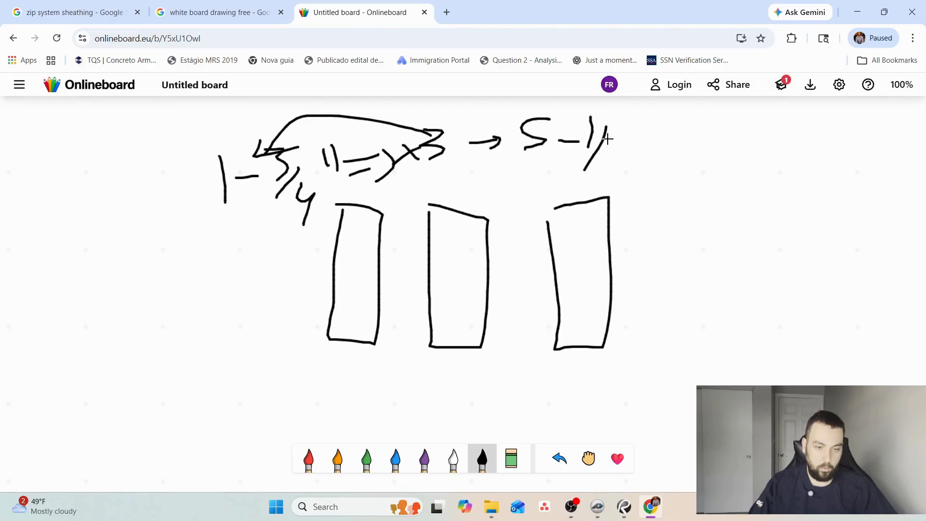
drag(606, 136, 622, 159)
drag(626, 122, 630, 135)
drag(643, 156, 667, 154)
drag(672, 144, 679, 154)
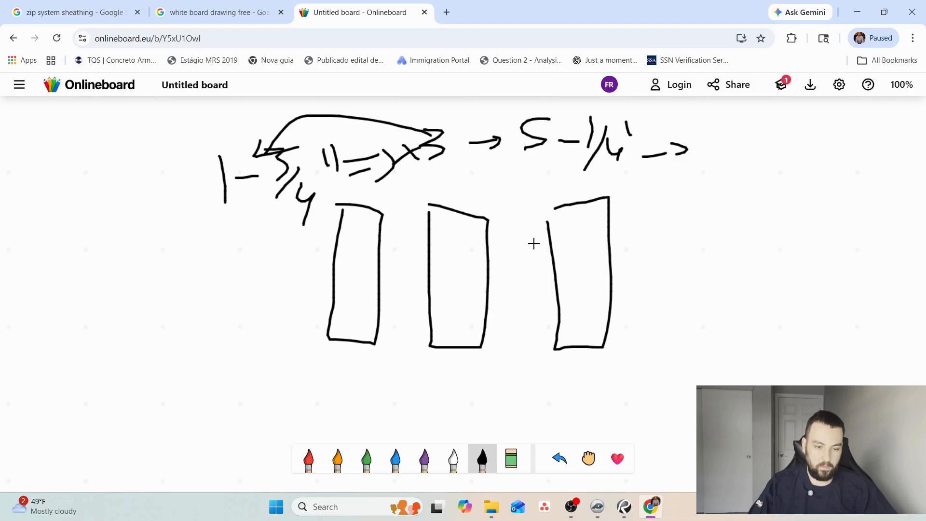
mouse_move(601, 117)
mouse_down()
mouse_move(513, 134)
mouse_move(555, 176)
mouse_up()
Return to PlanSwift and set the LVL header part's material to 1 3/4 x 9 1/2 LVL.
click(858, 10)
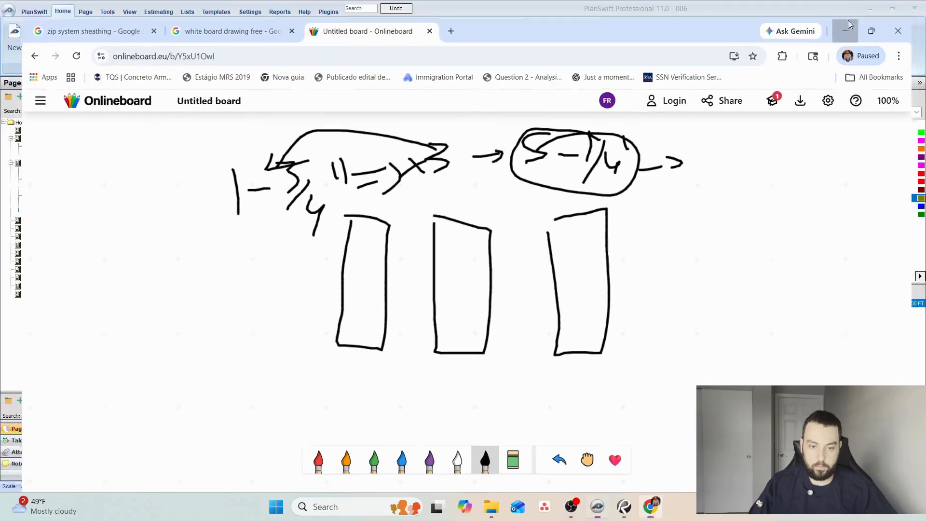
click(464, 212)
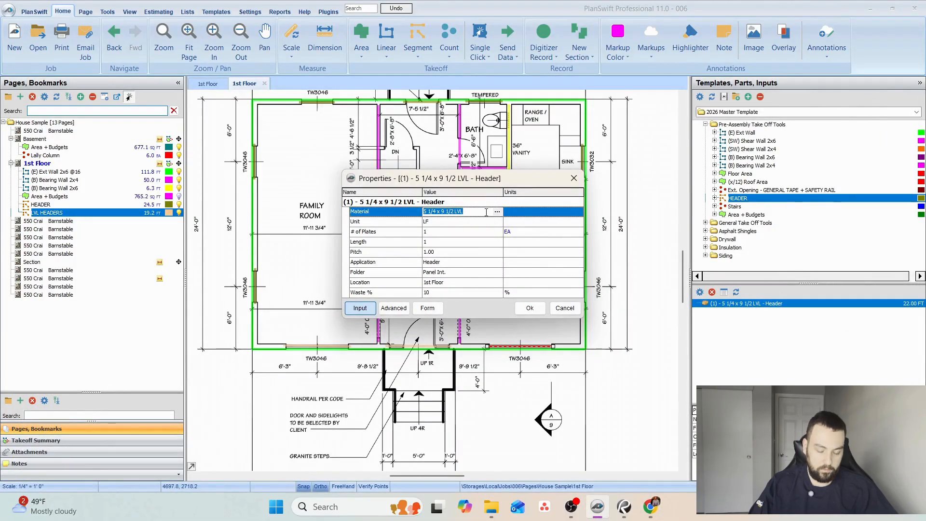
text(1 3/4 x)
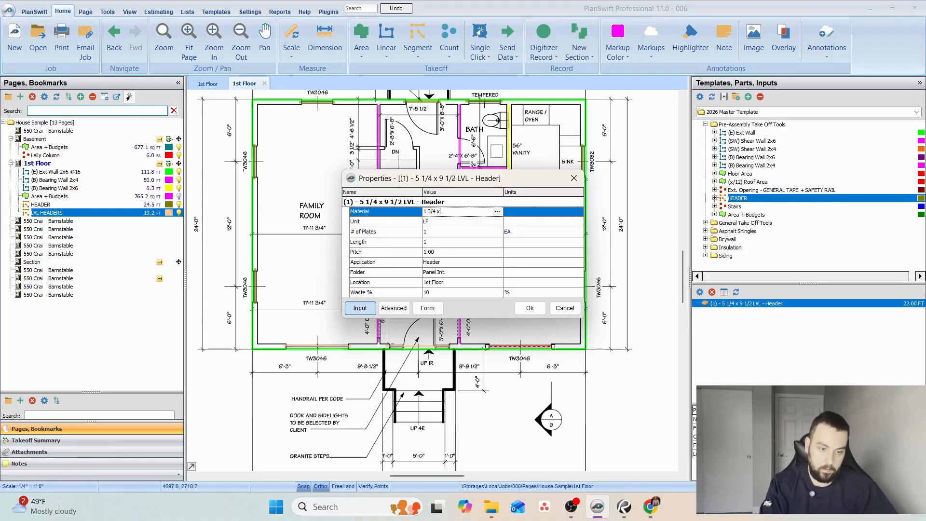
text( 9 1/2)
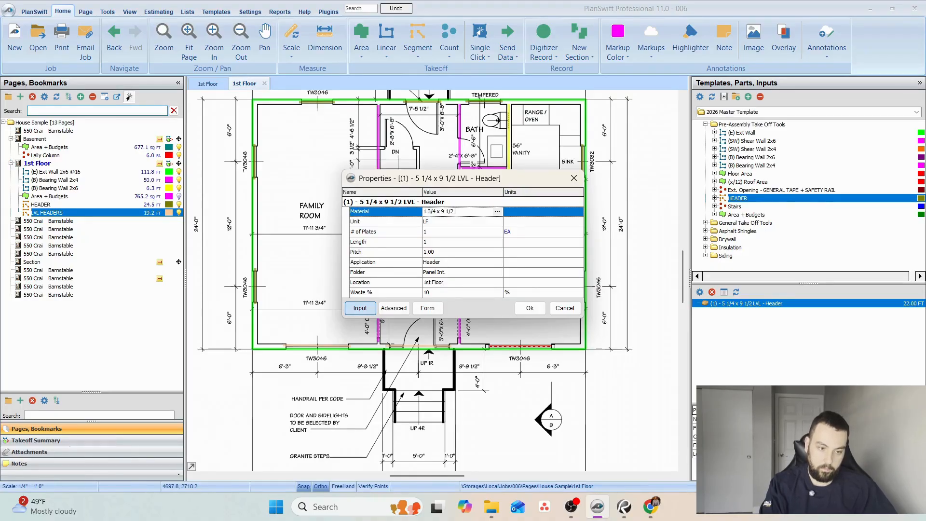
text( LVL)
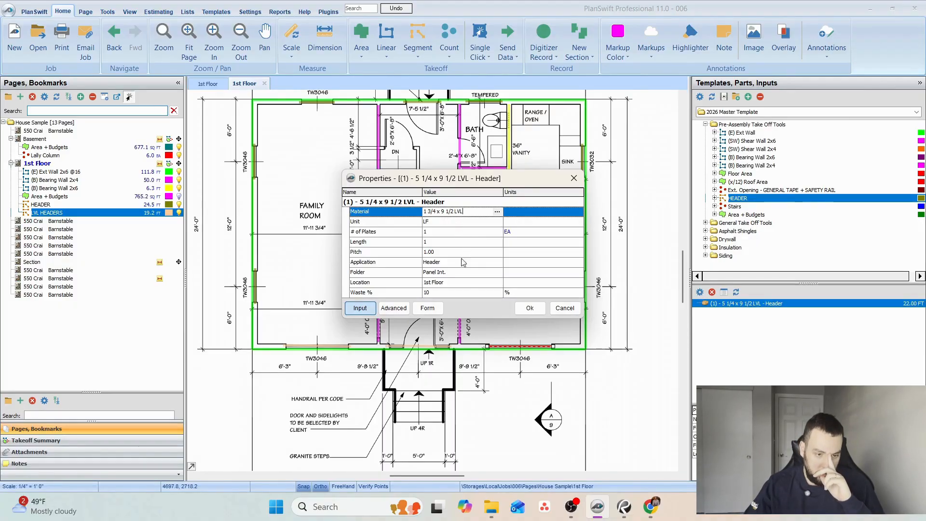
click(524, 307)
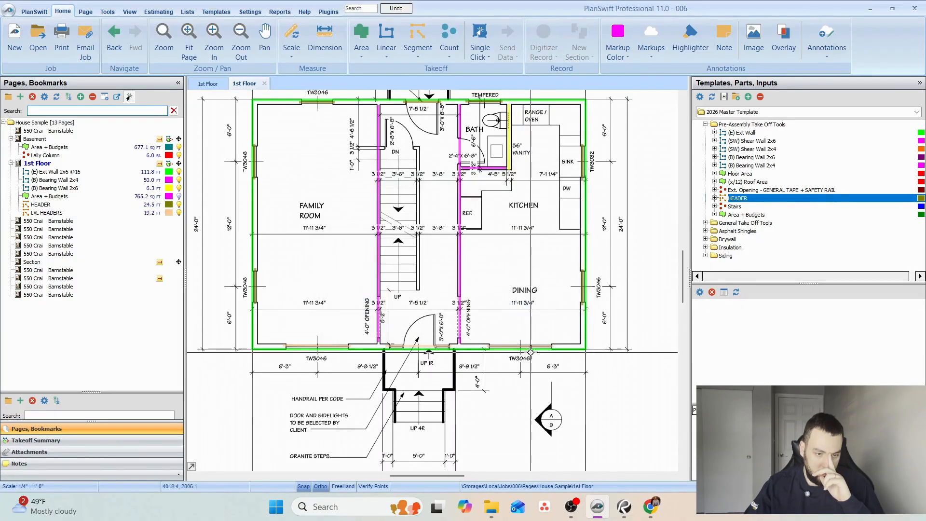
Set the number of plates to 3 for the 1 3/4 x 9 1/2 LVL header part.
double_click(842, 303)
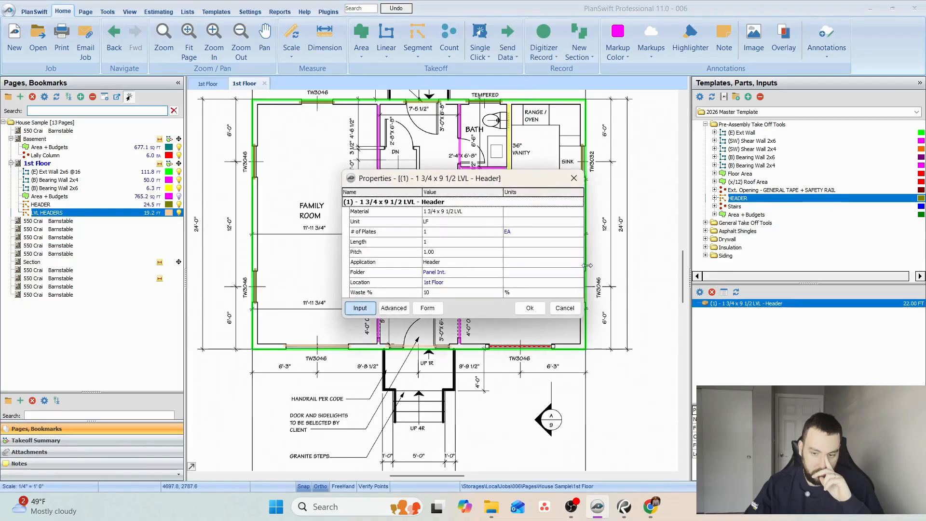
click(439, 235)
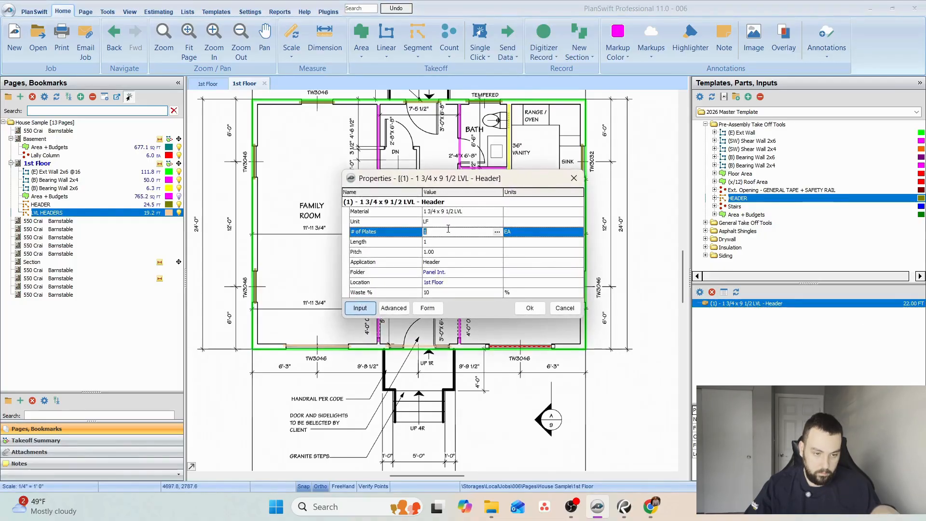
click(529, 308)
Switch to Onlineboard and sketch two long black rectangles one above the other in a blank area, labelled 10 and 12.
click(870, 8)
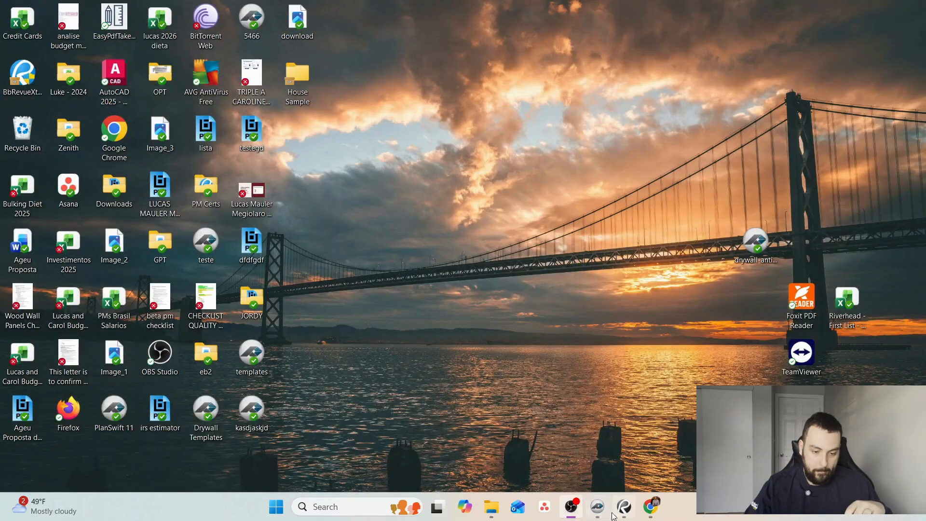
click(650, 507)
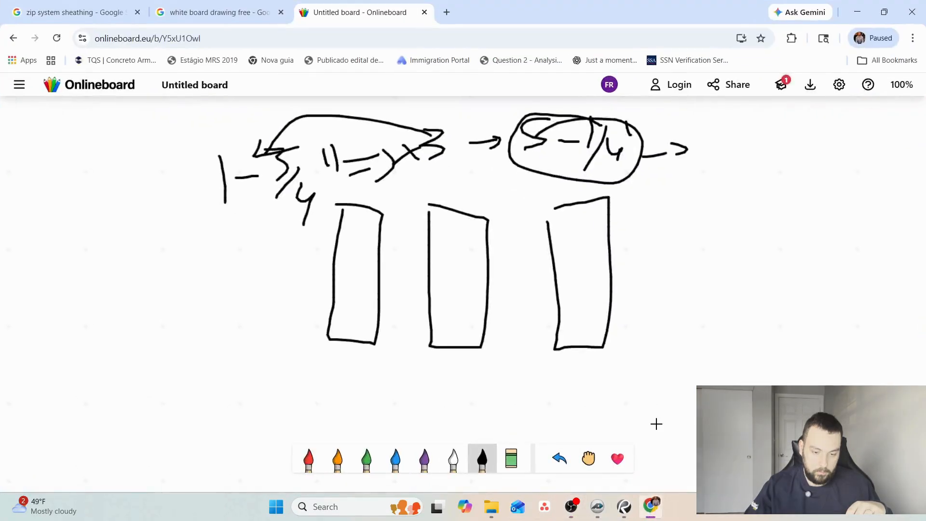
scroll(627, 380, down, 5)
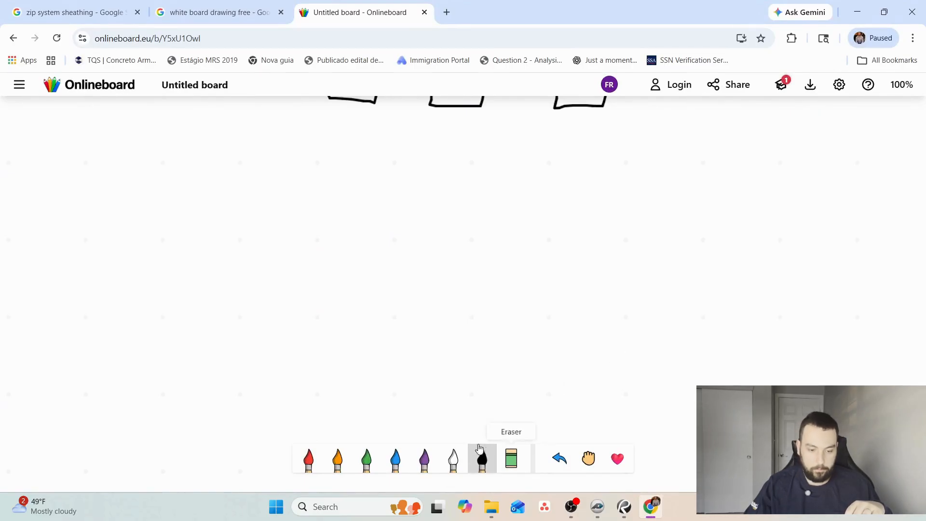
mouse_move(213, 185)
mouse_down()
mouse_move(201, 313)
mouse_move(639, 306)
mouse_move(654, 182)
mouse_move(211, 183)
mouse_up()
mouse_move(425, 132)
mouse_down()
mouse_move(419, 150)
mouse_move(440, 144)
mouse_up()
drag(203, 343, 185, 384)
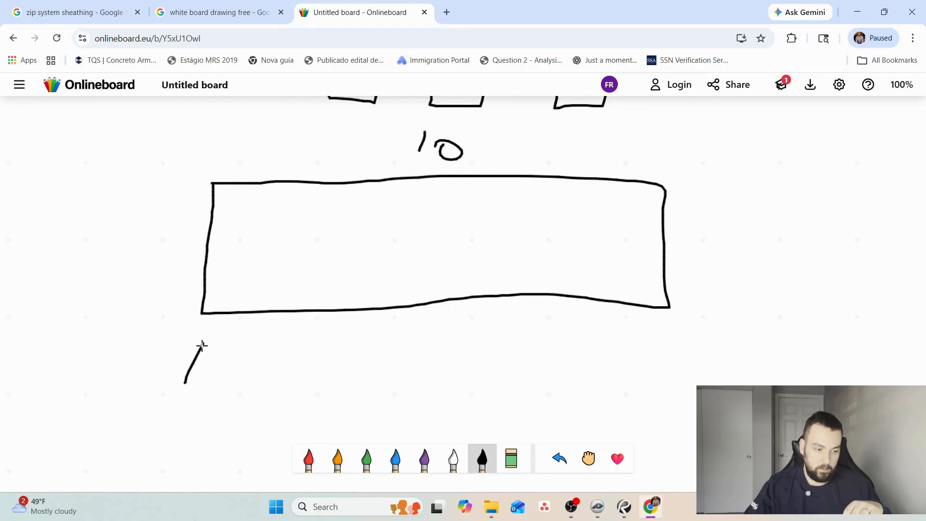
mouse_move(202, 345)
mouse_down()
mouse_move(203, 428)
mouse_move(752, 423)
mouse_move(754, 341)
mouse_move(196, 343)
mouse_up()
mouse_move(125, 373)
mouse_down()
mouse_move(127, 395)
mouse_move(177, 391)
mouse_move(169, 384)
mouse_move(167, 396)
mouse_move(192, 400)
mouse_up()
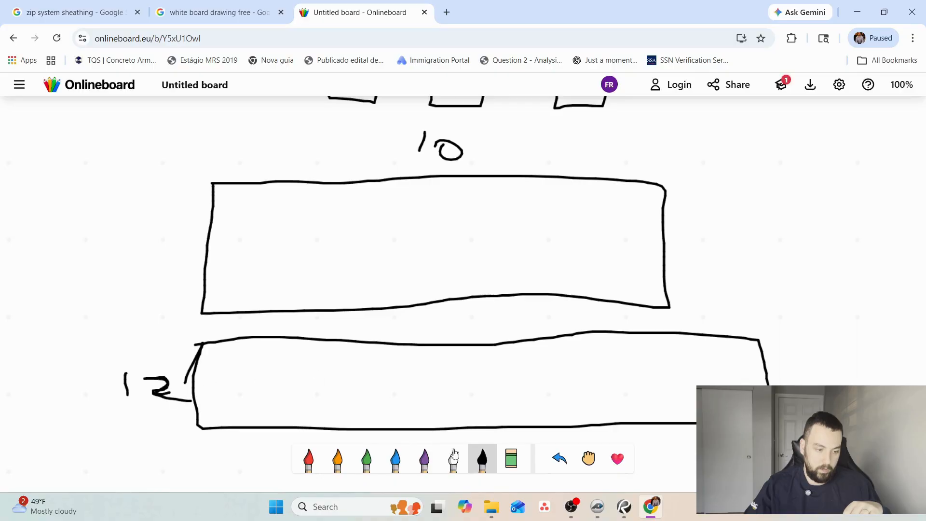
Draw a red vertical line across both rectangles near one end, label the strip 1', and write $2 in each piece.
click(319, 460)
mouse_move(261, 183)
mouse_down()
mouse_move(266, 343)
mouse_move(254, 439)
mouse_up()
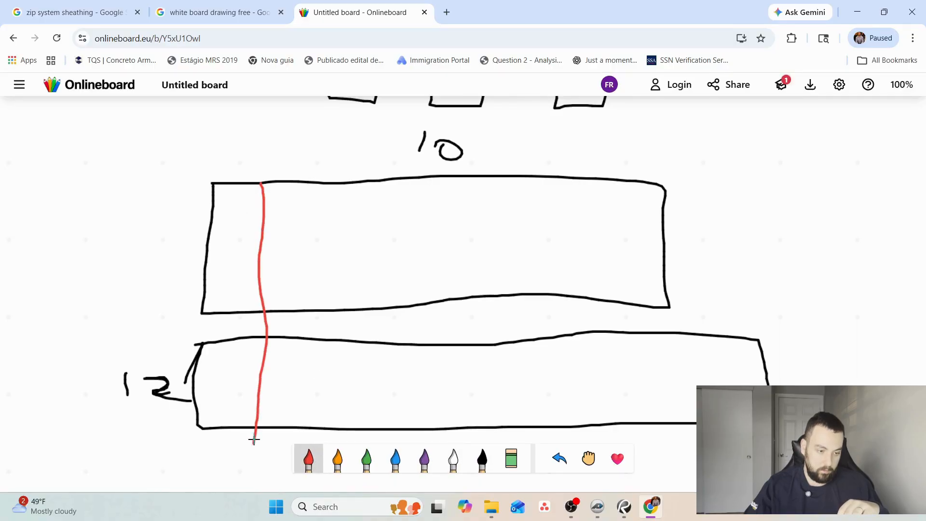
drag(237, 130, 233, 163)
drag(251, 111, 261, 131)
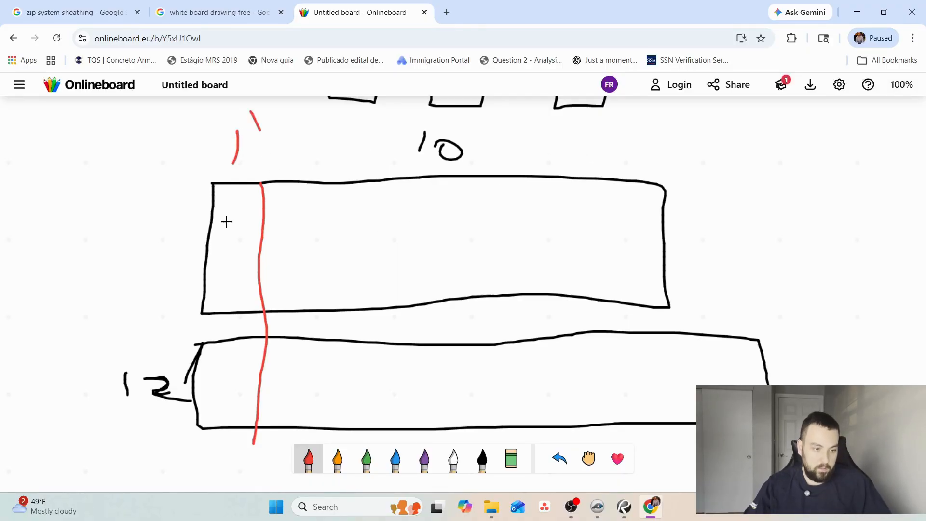
drag(224, 227, 224, 257)
mouse_move(232, 220)
mouse_down()
mouse_move(230, 241)
mouse_move(248, 259)
mouse_up()
drag(221, 362, 178, 394)
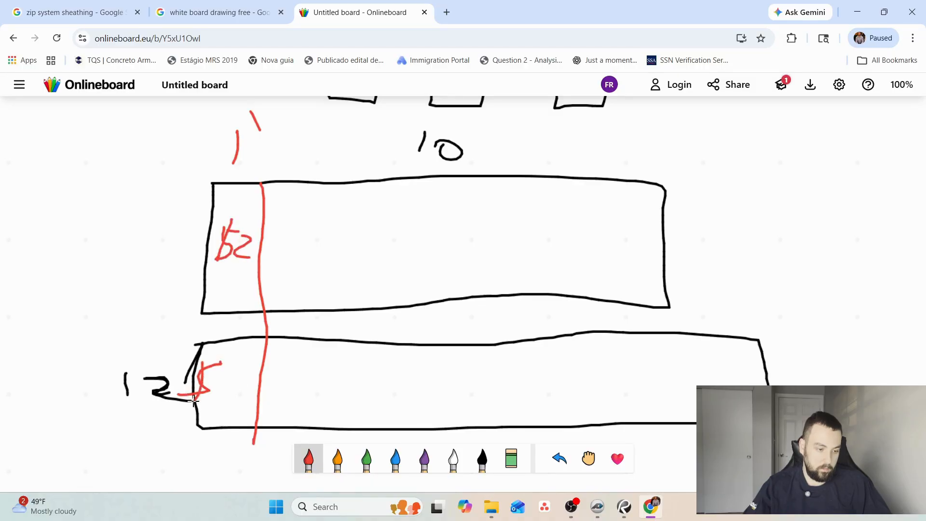
drag(244, 376, 248, 398)
Circle the 10 in red and write 20 beside the upper rectangle and 24 beside the lower one.
mouse_move(458, 124)
mouse_down()
mouse_move(389, 124)
mouse_move(374, 147)
mouse_up()
drag(711, 214, 751, 233)
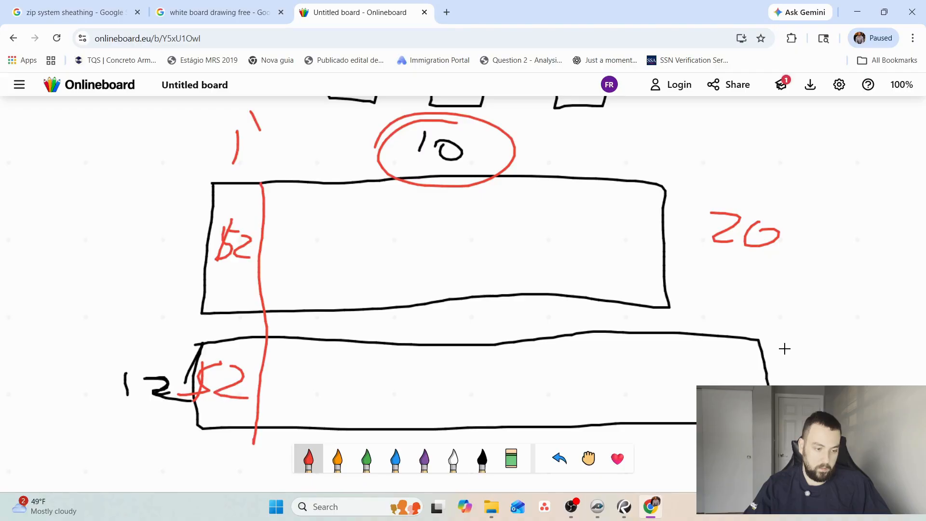
mouse_move(786, 366)
mouse_down()
mouse_move(808, 386)
mouse_move(820, 373)
mouse_up()
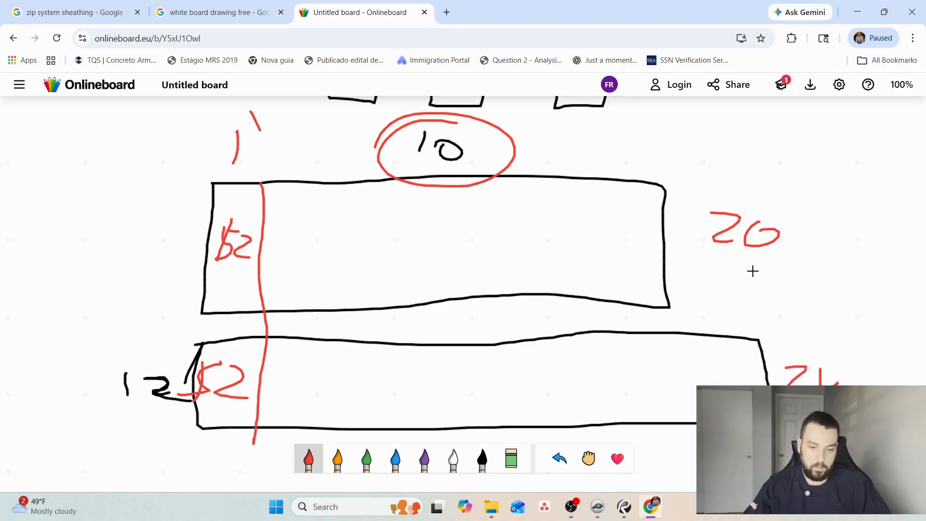
Connect the 20 and 24 with a red double-headed arrow, and draw a red line through the upper rectangle to the 20.
drag(754, 262, 814, 354)
drag(783, 324, 815, 354)
drag(813, 323, 815, 354)
mouse_move(757, 256)
mouse_down()
mouse_move(749, 284)
mouse_move(787, 289)
mouse_up()
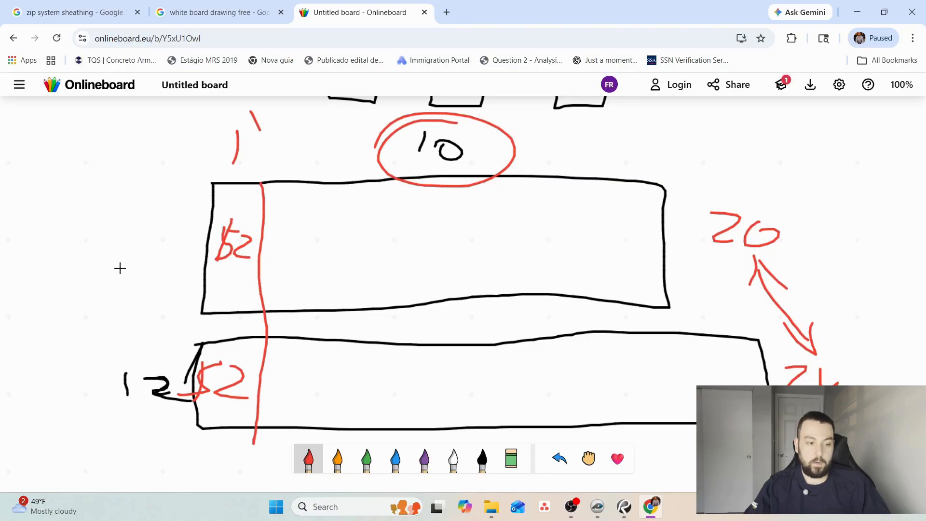
drag(120, 268, 764, 235)
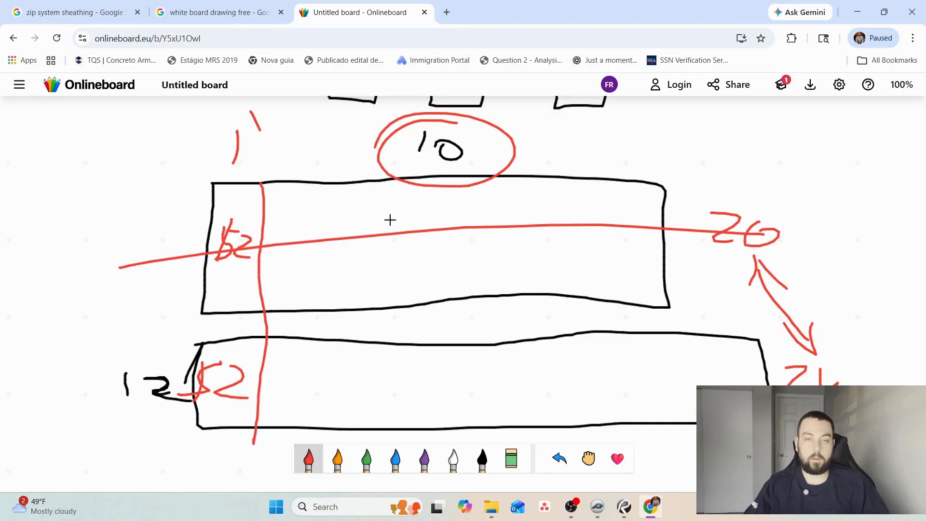
Circle both $2 amounts in red, connect the two pieces with a double-headed arrow, and mark the 10 and the outer margin in red.
drag(440, 140, 440, 160)
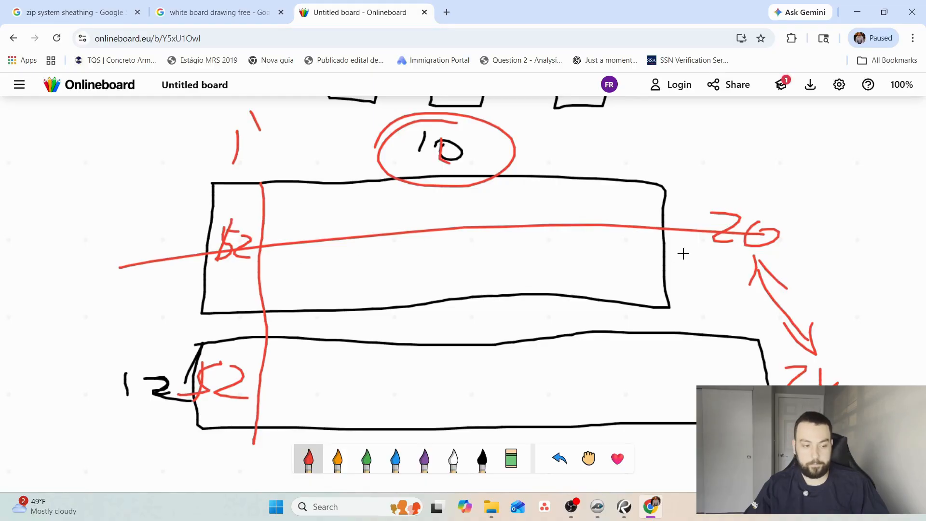
mouse_move(258, 206)
mouse_down()
mouse_move(207, 253)
mouse_move(218, 231)
mouse_up()
mouse_move(227, 382)
mouse_down()
mouse_move(340, 349)
mouse_move(189, 430)
mouse_up()
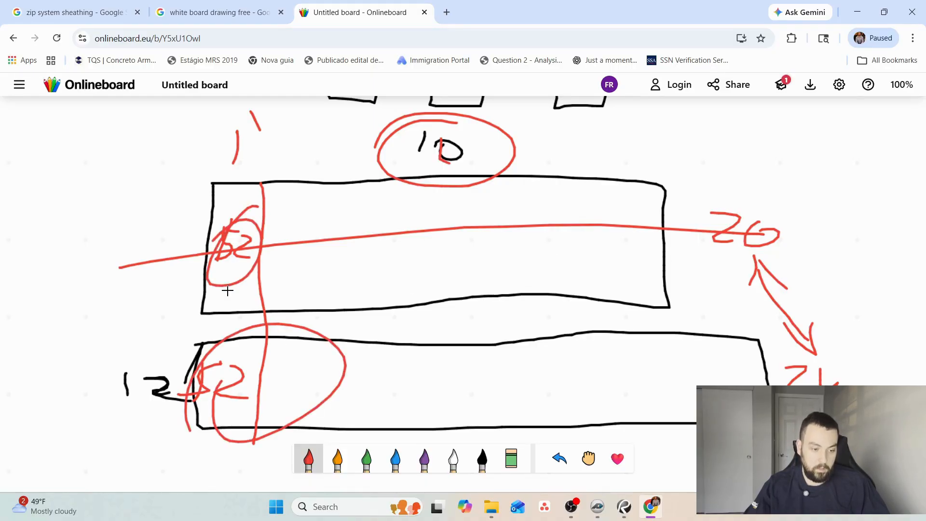
drag(199, 275, 207, 341)
mouse_move(197, 310)
mouse_down()
mouse_move(208, 336)
mouse_move(208, 324)
mouse_up()
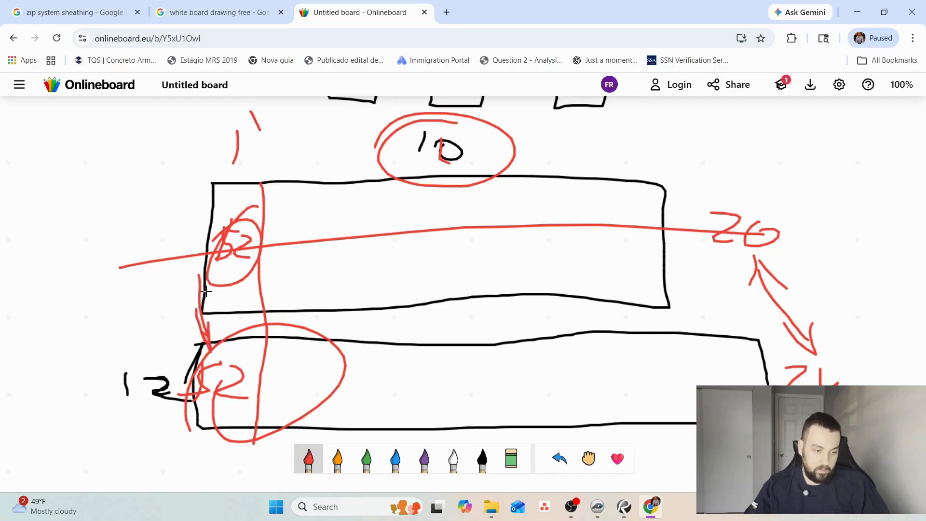
drag(198, 291, 217, 296)
mouse_move(143, 274)
mouse_down()
mouse_move(140, 320)
mouse_move(159, 290)
mouse_up()
mouse_move(140, 285)
mouse_down()
mouse_move(123, 303)
mouse_move(165, 317)
mouse_up()
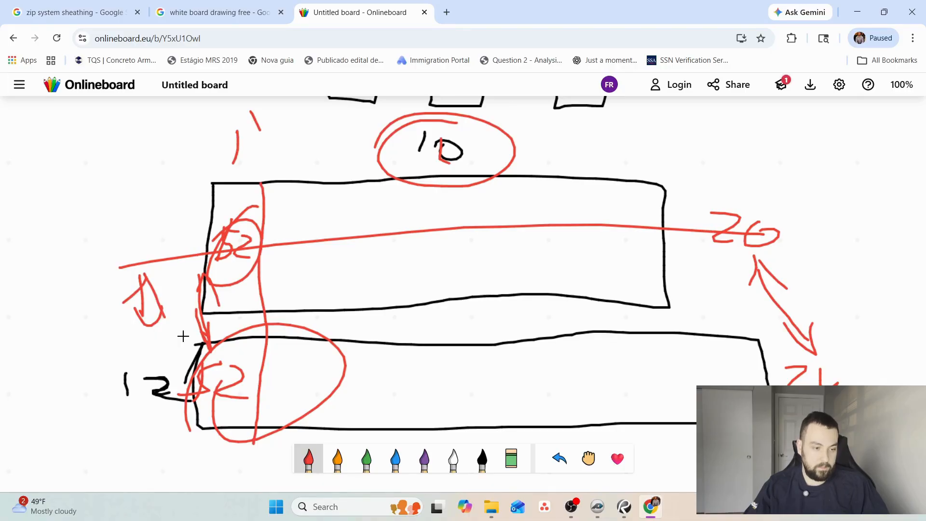
In a blank area below, sketch a long black rectangle and label it 2x4x10.
scroll(361, 314, down, 8)
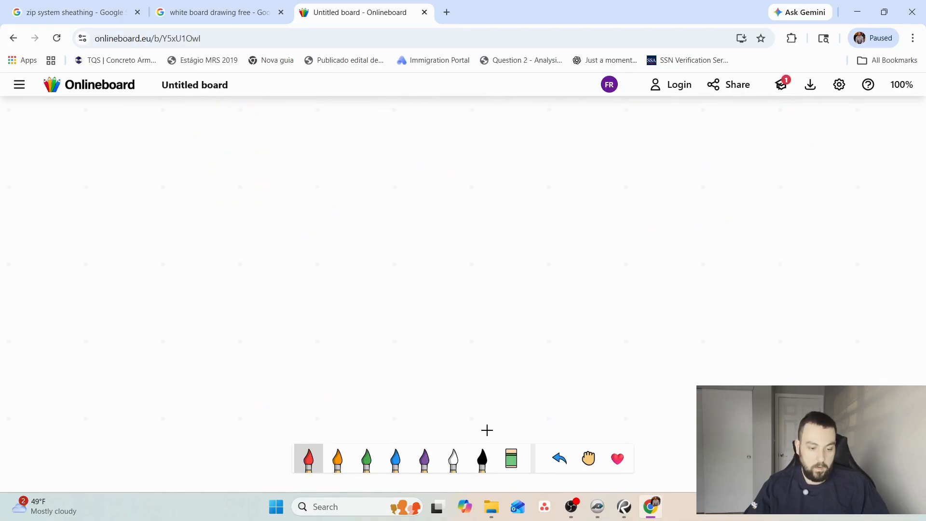
click(483, 458)
mouse_move(210, 203)
mouse_down()
mouse_move(211, 260)
mouse_move(677, 288)
mouse_up()
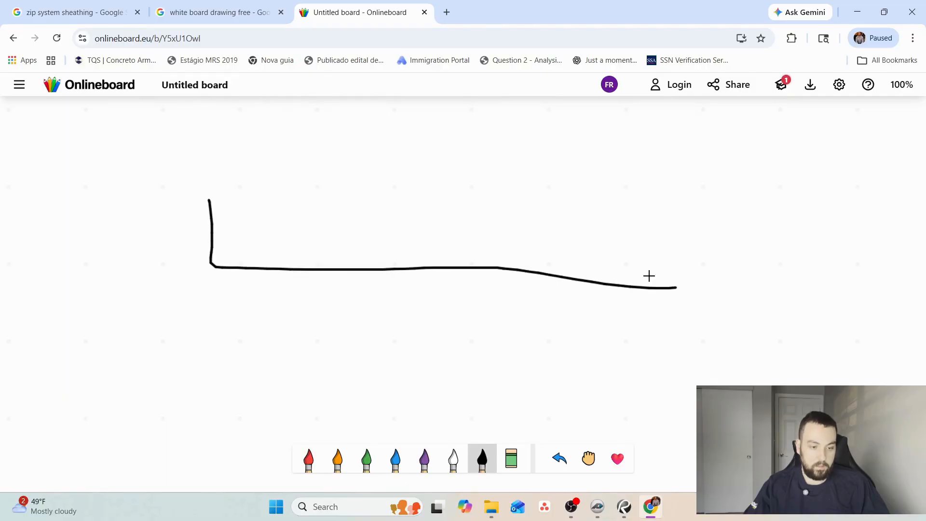
mouse_move(207, 196)
mouse_down()
mouse_move(682, 207)
mouse_move(682, 316)
mouse_up()
drag(381, 141, 428, 169)
mouse_move(444, 136)
mouse_down()
mouse_move(473, 161)
mouse_move(462, 182)
mouse_up()
mouse_move(483, 153)
mouse_down()
mouse_move(495, 177)
mouse_move(486, 169)
mouse_up()
mouse_move(524, 136)
mouse_down()
mouse_move(519, 173)
mouse_move(542, 147)
mouse_up()
Sketch a longer black rectangle beneath the first one and label it 2x4x14.
mouse_move(216, 319)
mouse_down()
mouse_move(215, 374)
mouse_move(465, 397)
mouse_move(698, 389)
mouse_up()
mouse_move(878, 358)
mouse_down()
mouse_move(591, 331)
mouse_move(218, 341)
mouse_up()
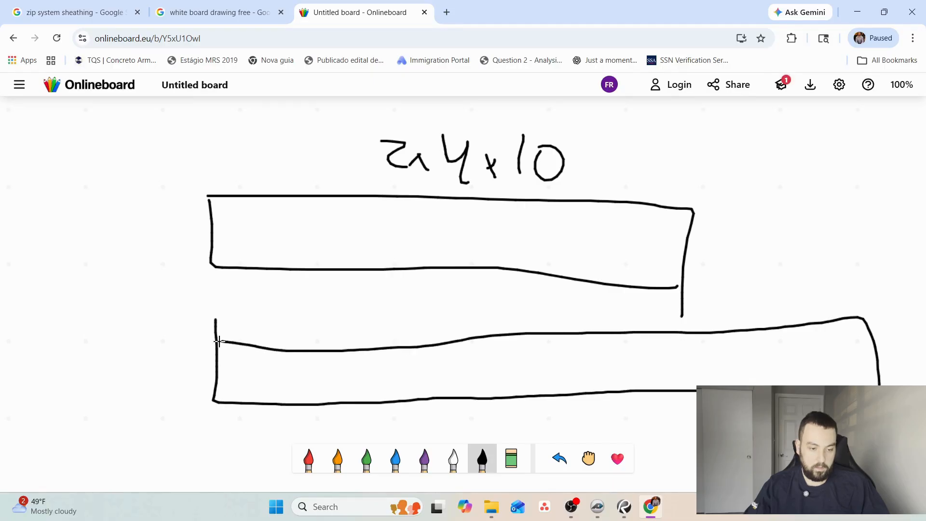
click(487, 307)
mouse_move(461, 300)
mouse_down()
mouse_move(477, 314)
mouse_move(514, 300)
mouse_move(542, 306)
mouse_move(558, 289)
mouse_move(584, 332)
mouse_up()
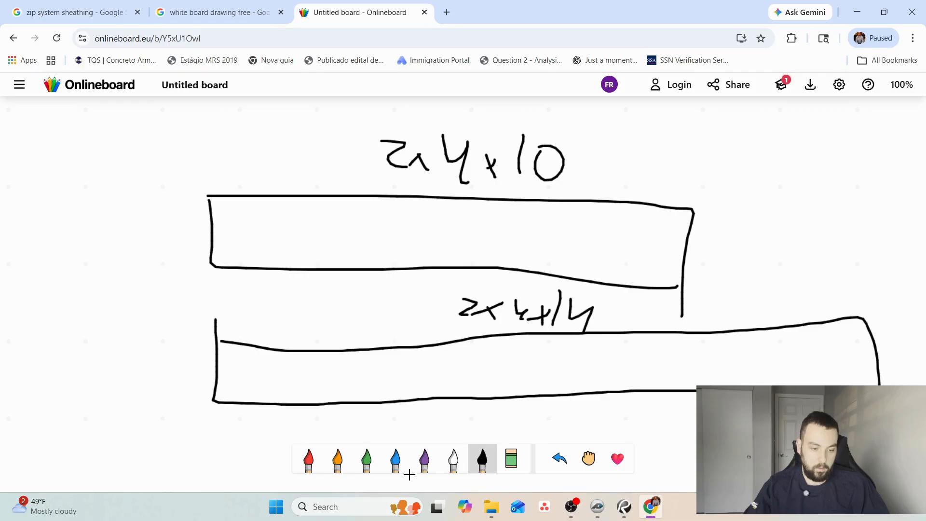
Draw a red vertical line across both rectangles near one end, label the strip 1', and put a red X in each piece.
click(309, 458)
drag(273, 195, 260, 413)
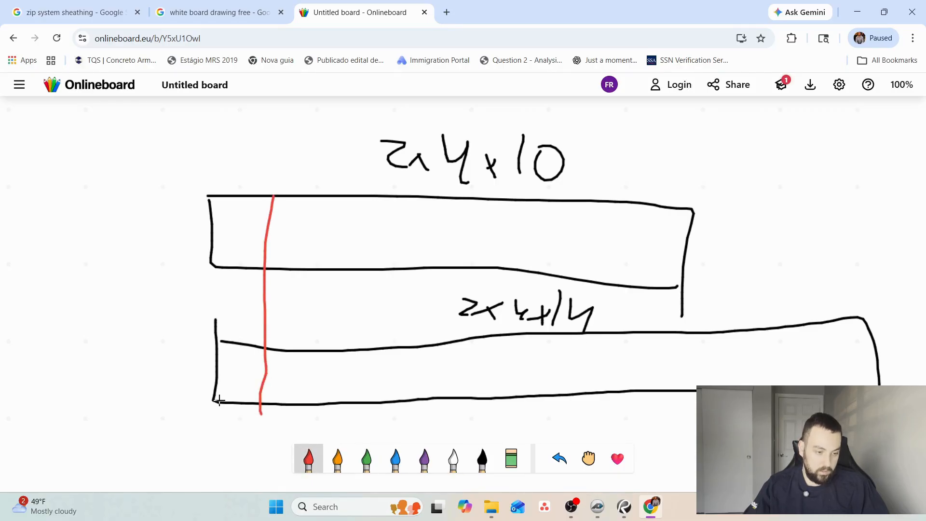
drag(233, 172, 235, 150)
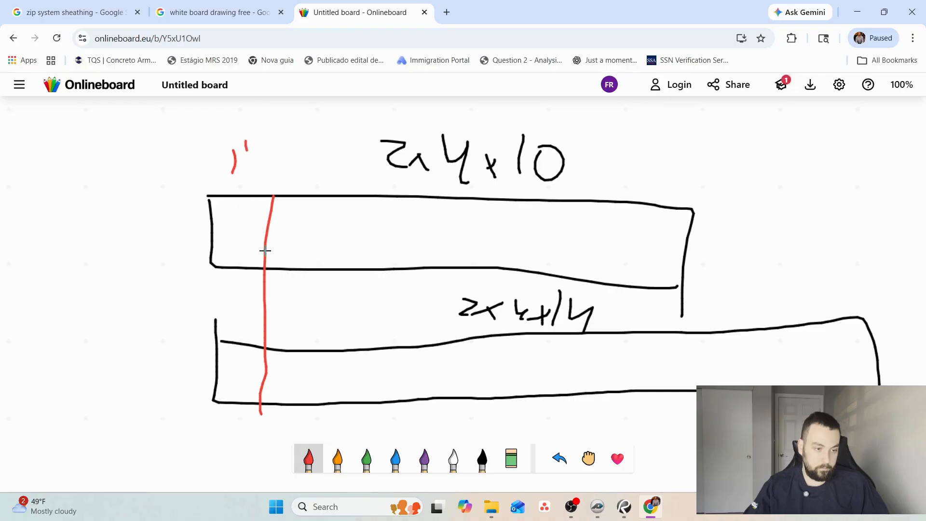
mouse_move(226, 217)
mouse_down()
mouse_move(240, 234)
mouse_move(197, 248)
mouse_up()
drag(227, 362, 242, 375)
drag(251, 368, 196, 392)
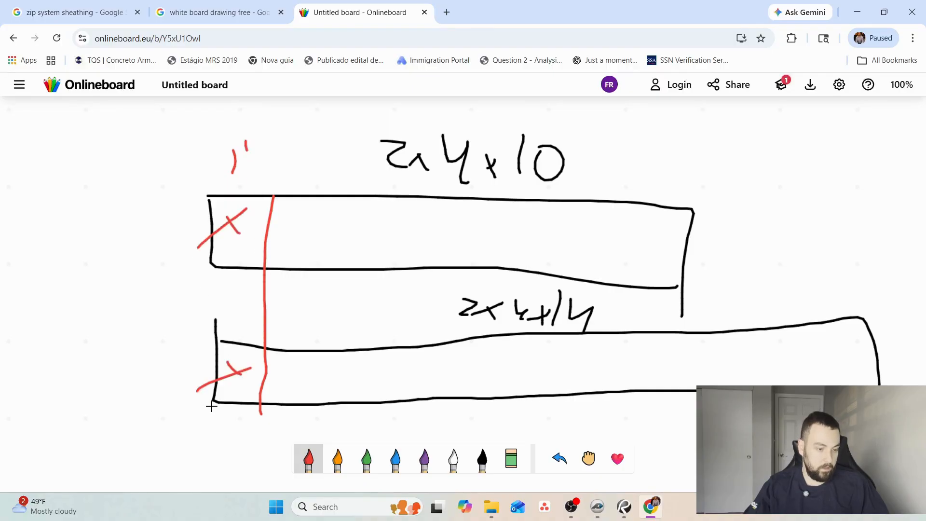
drag(244, 373, 251, 387)
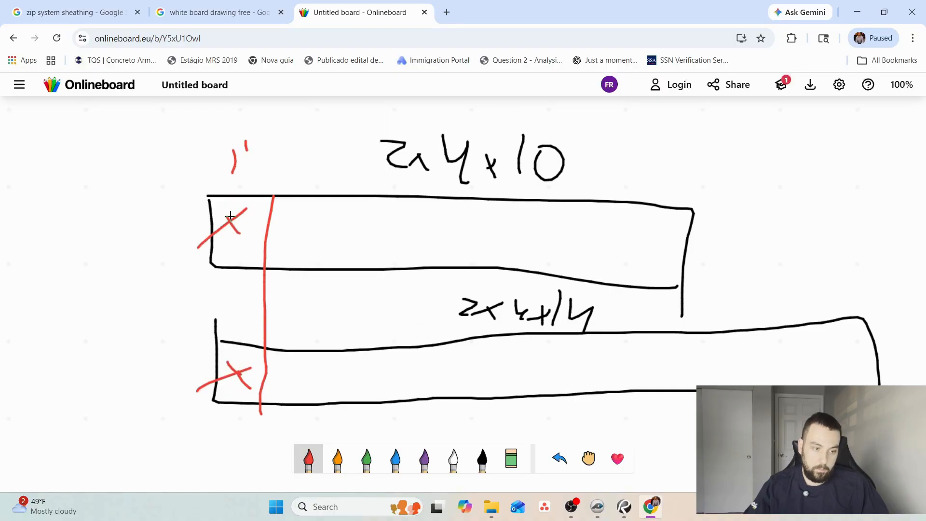
Link the two X marks with a red double-headed arrow, and mark the 2x4x14 and 2x4x10 labels, circling their length figures in red.
mouse_move(209, 377)
mouse_down()
mouse_move(188, 325)
mouse_move(204, 273)
mouse_move(222, 366)
mouse_up()
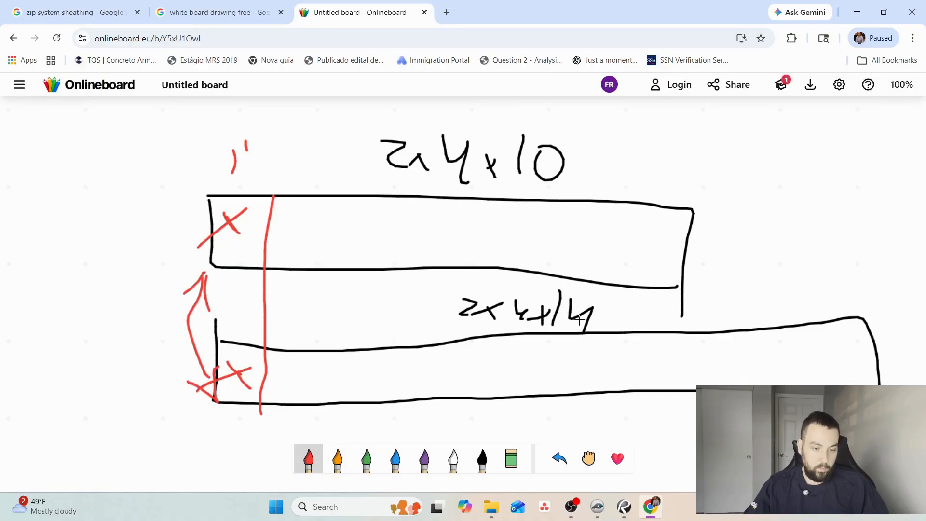
mouse_move(578, 289)
mouse_down()
mouse_move(596, 321)
mouse_move(564, 292)
mouse_up()
mouse_move(562, 125)
mouse_down()
mouse_move(523, 137)
mouse_move(484, 187)
mouse_up()
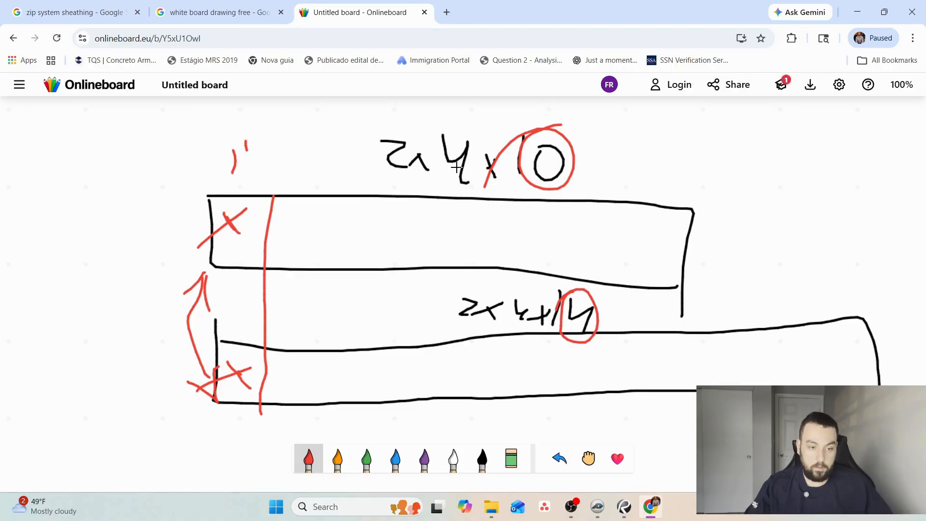
drag(428, 148, 408, 176)
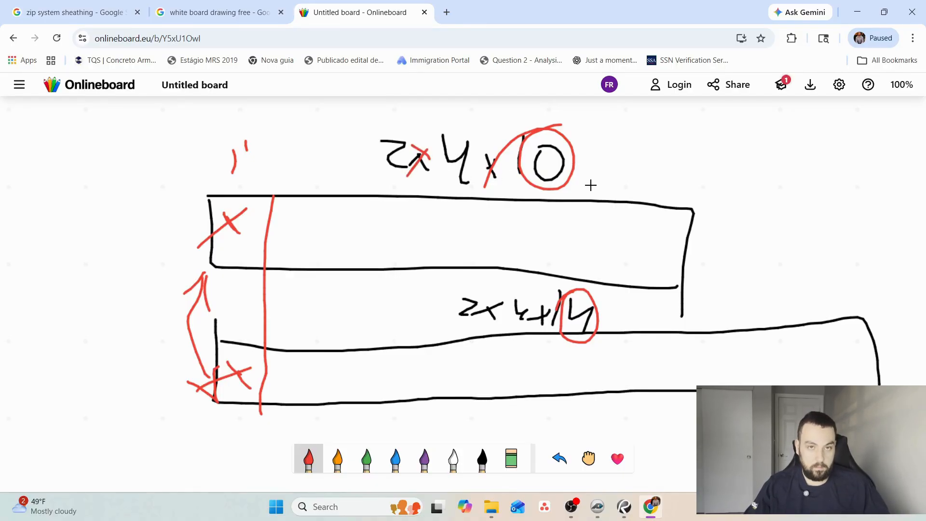
Write 2x4x12 in red above the 2x4x10 label.
scroll(592, 187, down, 1)
scroll(555, 187, up, 2)
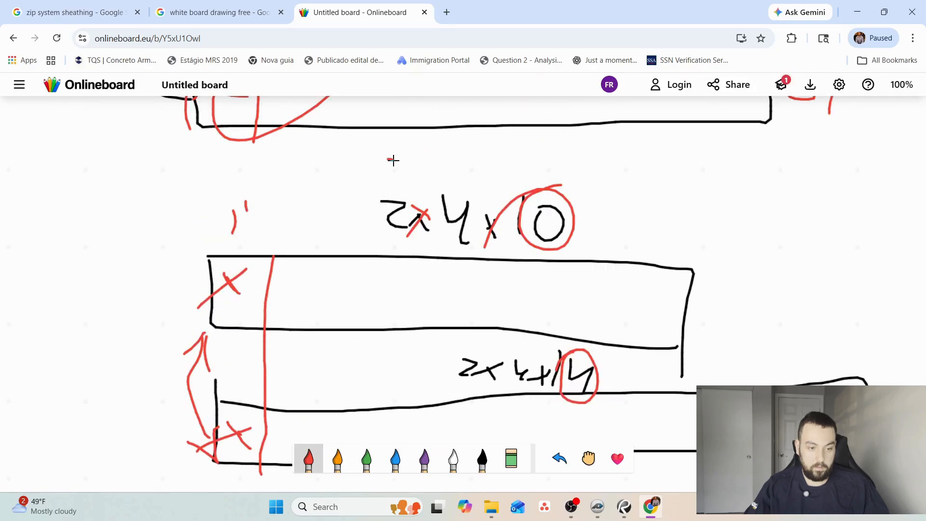
mouse_move(387, 159)
mouse_down()
mouse_move(405, 187)
mouse_move(451, 175)
mouse_move(461, 184)
mouse_move(468, 172)
mouse_move(493, 189)
mouse_up()
mouse_move(494, 169)
mouse_down()
mouse_move(484, 191)
mouse_move(524, 186)
mouse_up()
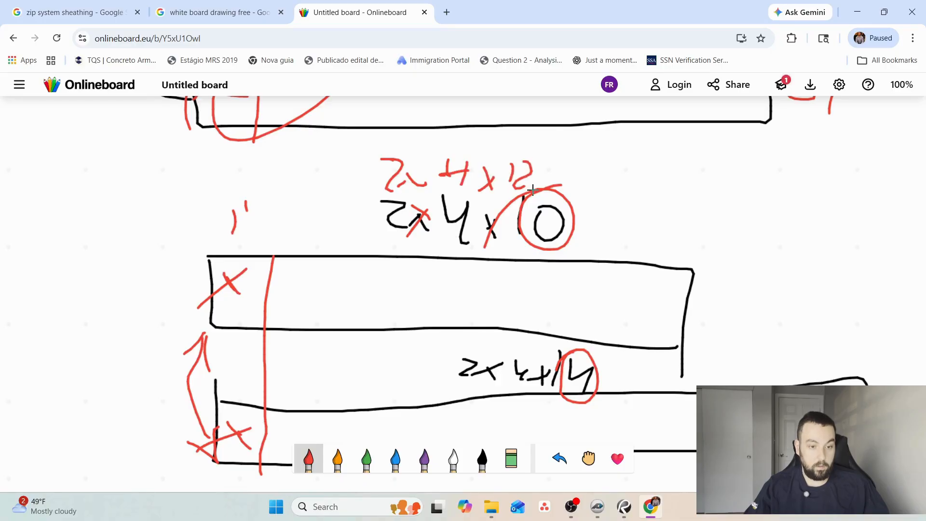
Circle the 1' label repeatedly in red and sketch a red rectangle beside 2x4x12 with a vertical line cutting across it.
mouse_move(248, 186)
mouse_down()
mouse_move(273, 226)
mouse_move(200, 229)
mouse_move(215, 252)
mouse_move(300, 233)
mouse_move(221, 216)
mouse_move(218, 242)
mouse_up()
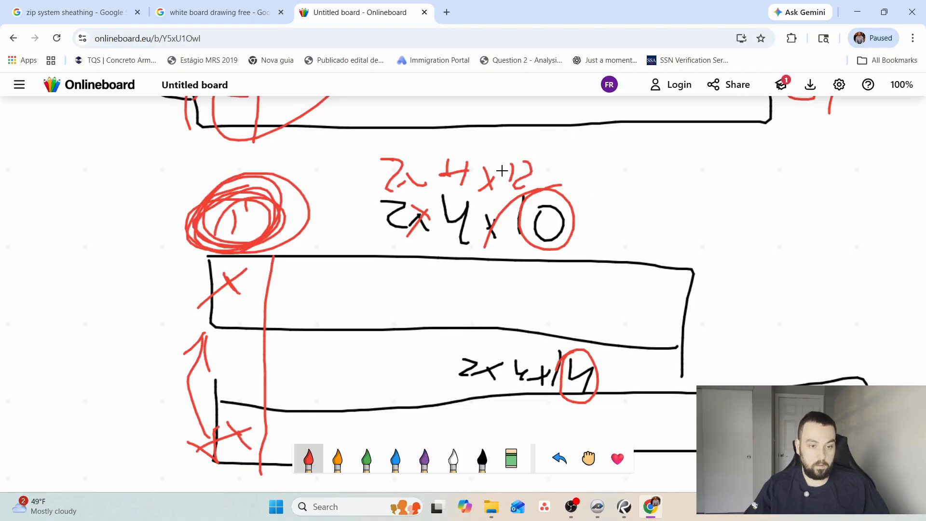
mouse_move(593, 165)
mouse_down()
mouse_move(755, 158)
mouse_move(574, 157)
mouse_up()
drag(656, 140, 658, 245)
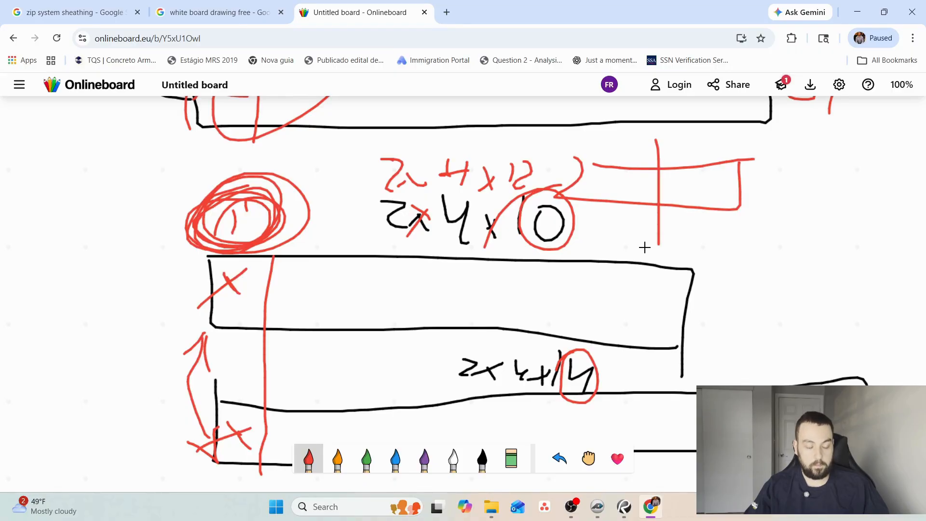
Switch to PlanSwift and select the dining room's front LVL header and its side-window standard header to examine their parts.
scroll(645, 248, down, 1)
scroll(633, 287, up, 10)
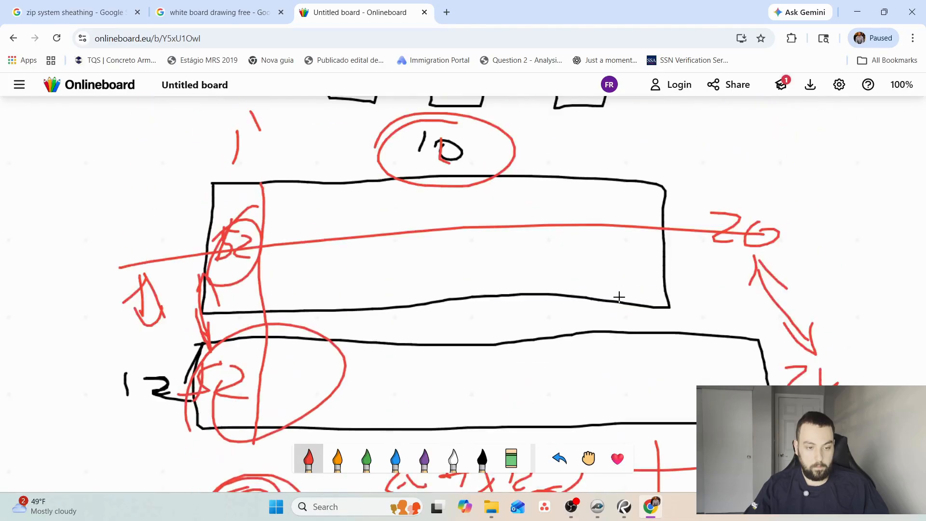
click(599, 506)
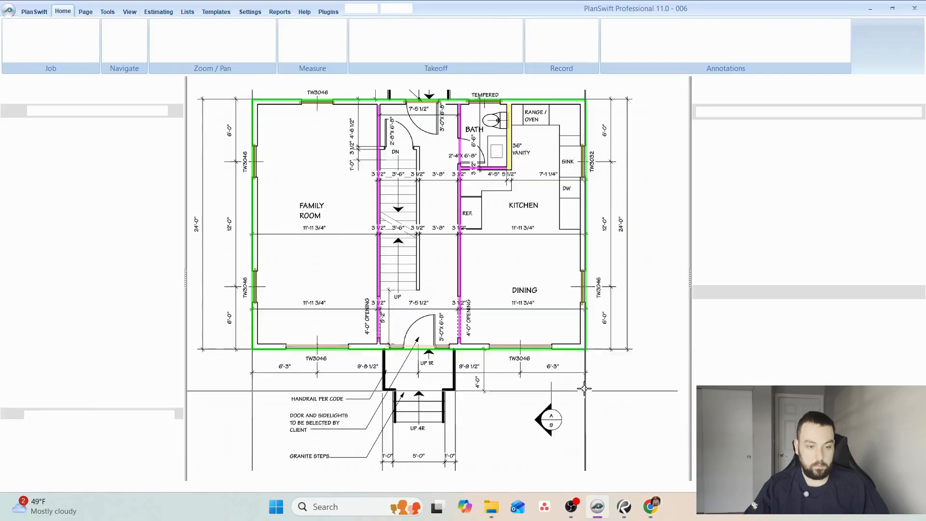
click(506, 350)
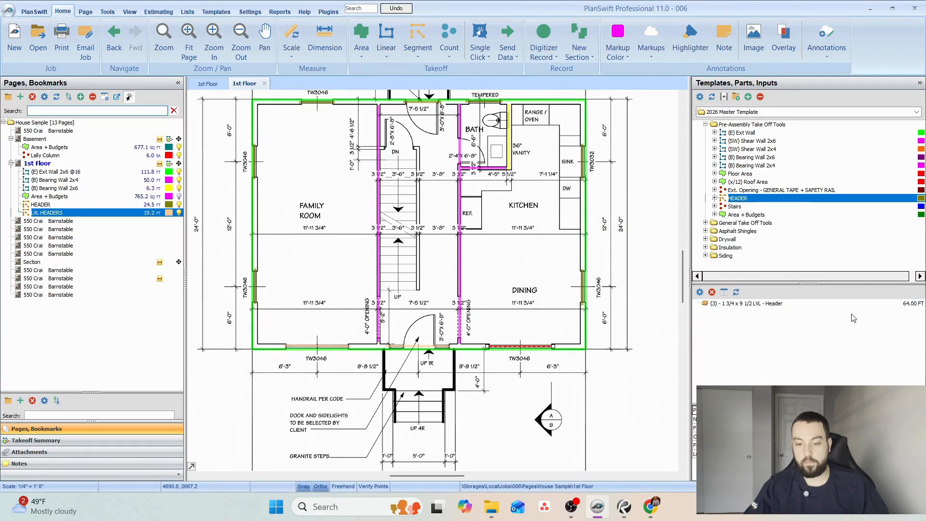
click(581, 278)
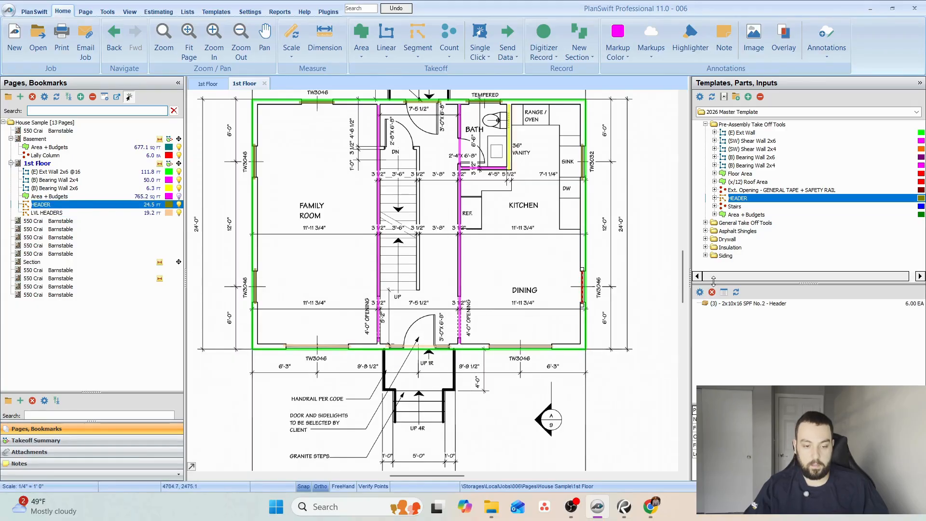
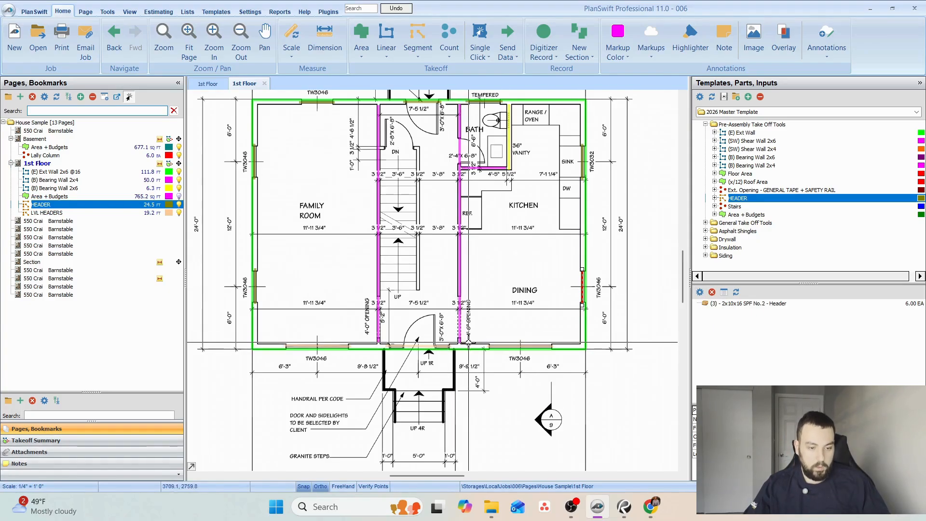
Toggle the visibility of the 1st Floor's Area + Budgets takeoff, leaving it shown on the plan.
click(181, 198)
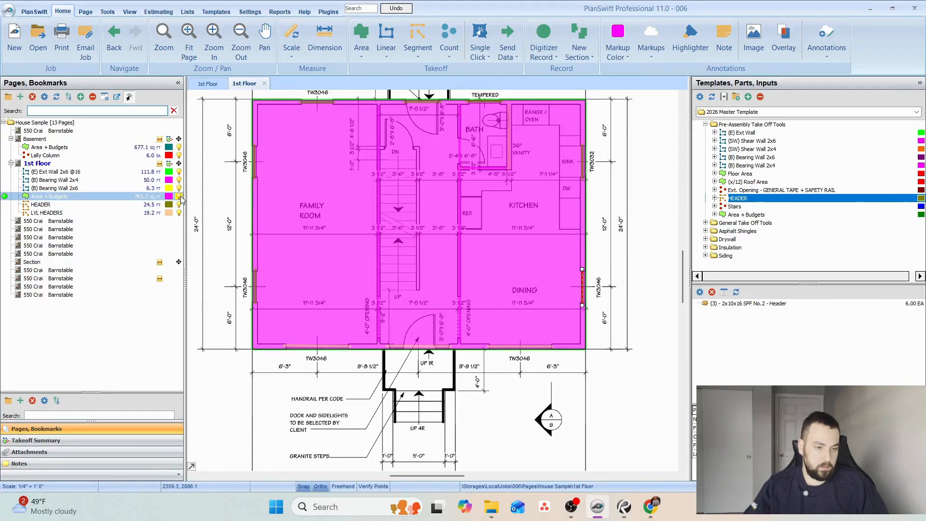
click(182, 198)
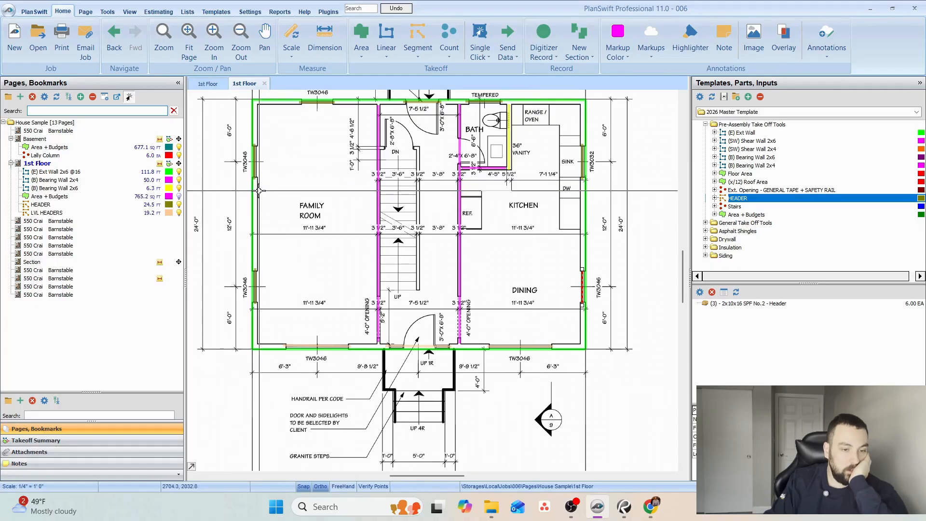
click(179, 197)
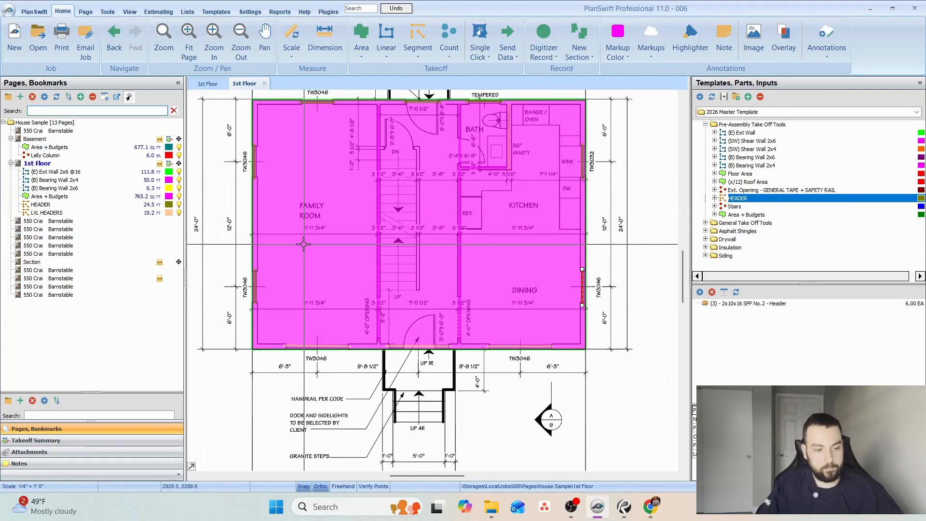
Open the proposed second floor plan page and rename it 2nd Floor.
scroll(422, 294, up, 3)
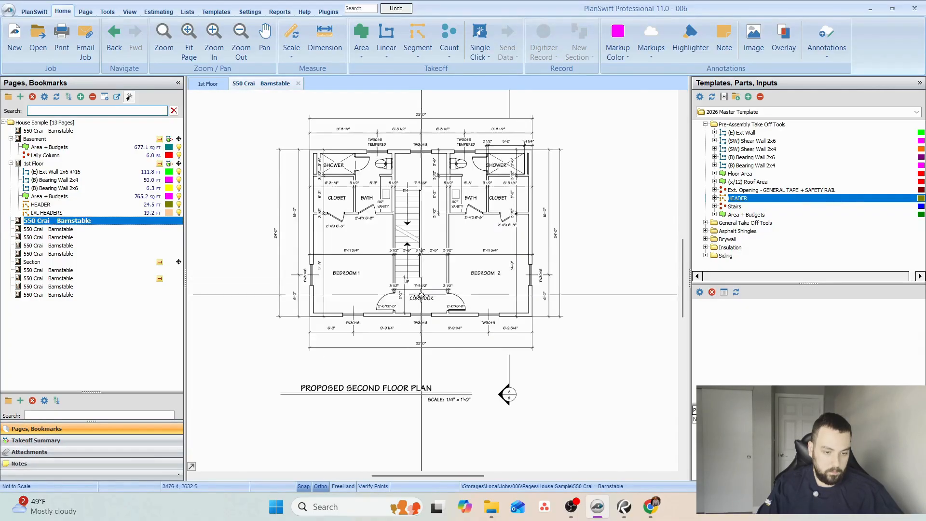
scroll(414, 298, down, 4)
double_click(421, 292)
text(2nd FLo)
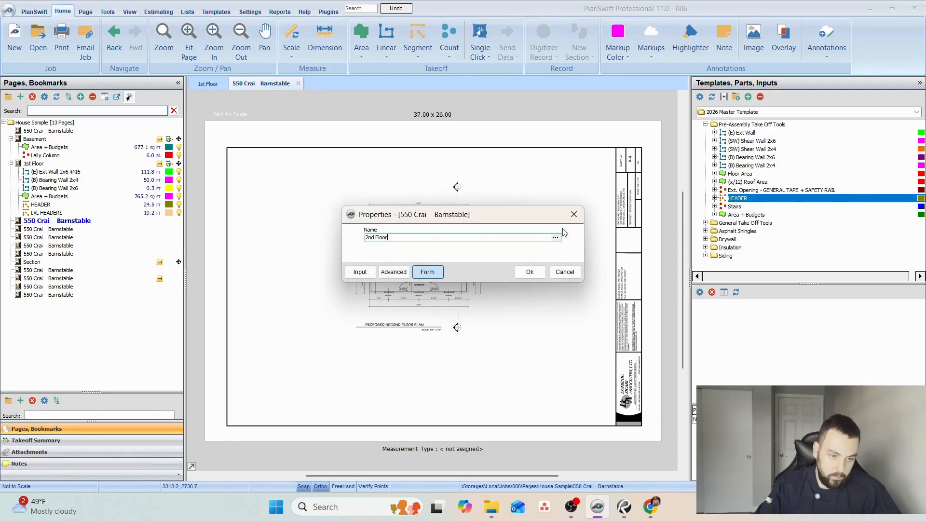
text(or)
click(530, 271)
Set the second floor plan's scale to 1/4" = 1'0".
scroll(434, 314, up, 5)
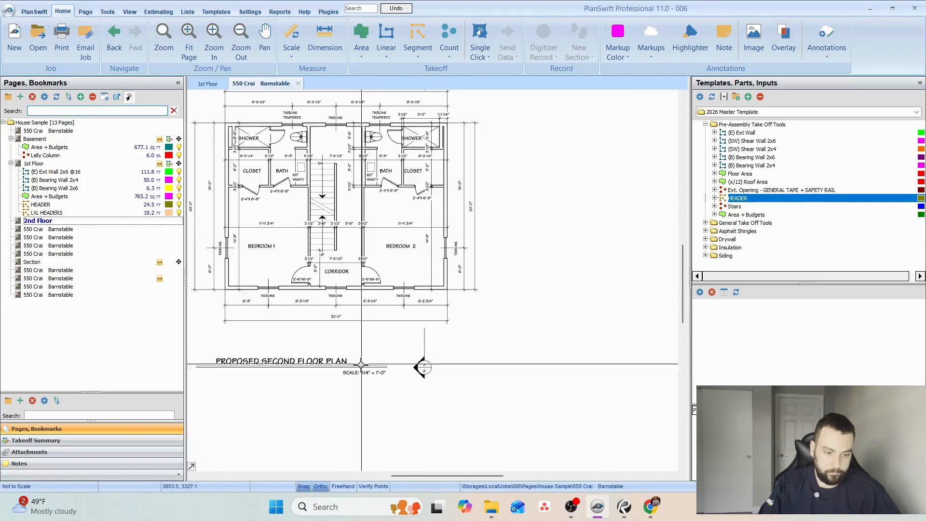
click(292, 53)
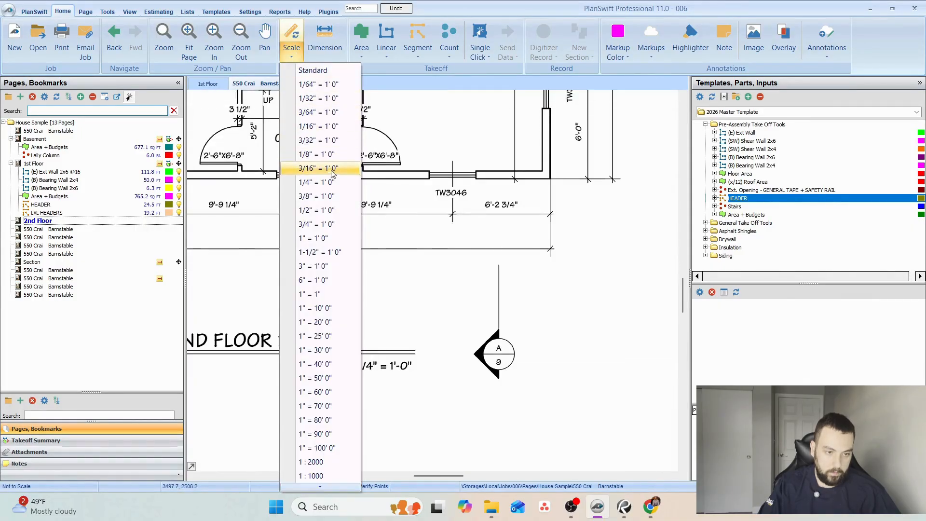
click(309, 186)
click(481, 307)
scroll(453, 284, down, 2)
drag(355, 216, 448, 362)
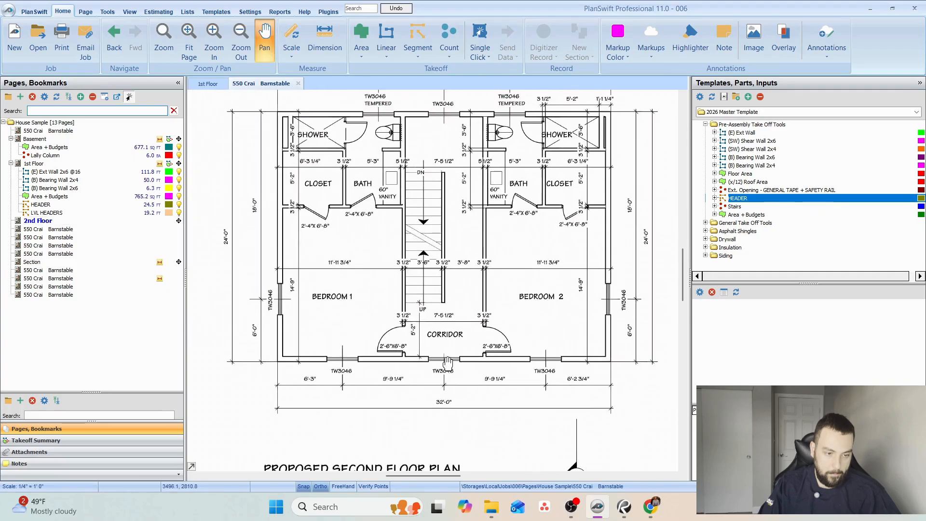
Check the scale by dimensioning from Bedroom 1's outer corner to the centres of its front and side windows.
click(316, 46)
scroll(290, 366, up, 3)
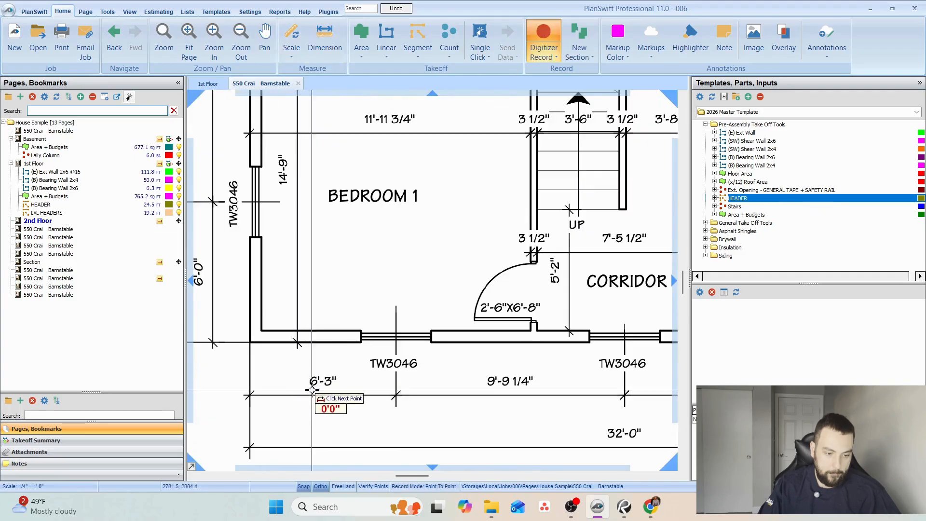
click(396, 397)
click(250, 398)
drag(279, 253, 451, 327)
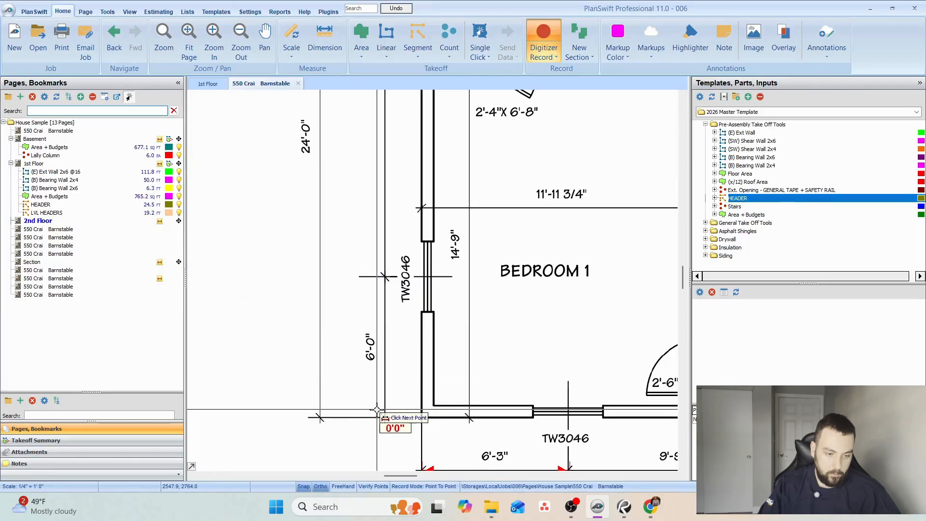
click(385, 417)
click(382, 284)
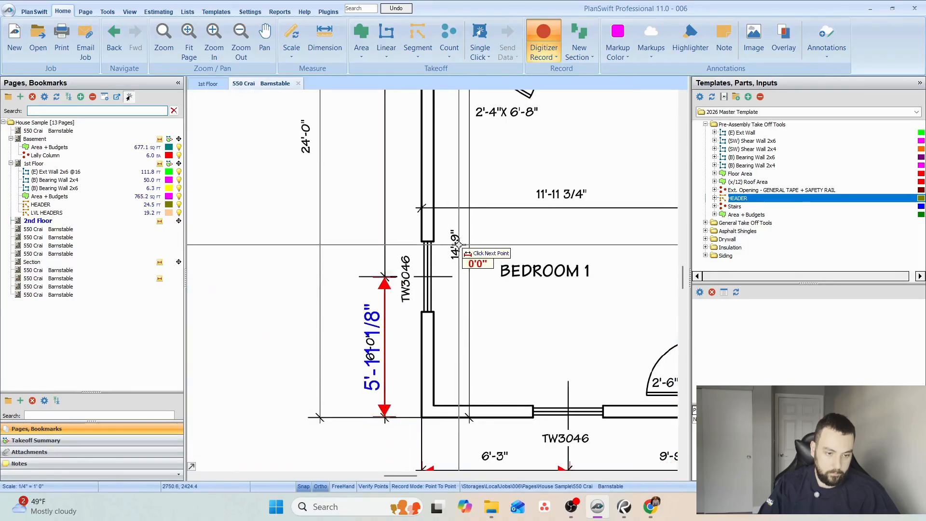
scroll(476, 261, down, 3)
drag(461, 297, 378, 308)
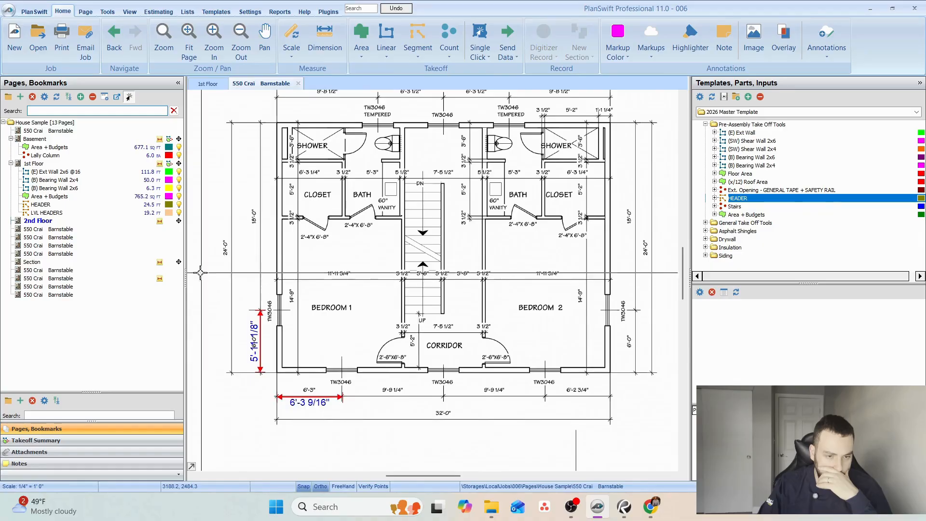
Select the takeoffs across the 1st Floor plan, copy them, and open the 2nd Floor page.
click(39, 163)
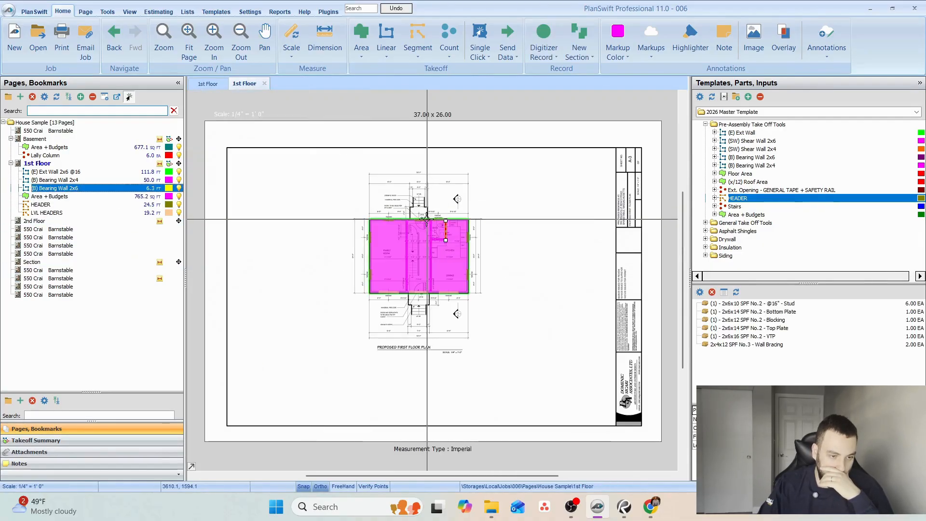
scroll(307, 207, up, 2)
scroll(307, 199, down, 2)
mouse_move(274, 172)
mouse_down()
mouse_move(534, 381)
mouse_move(341, 263)
mouse_move(565, 406)
mouse_move(285, 180)
mouse_up()
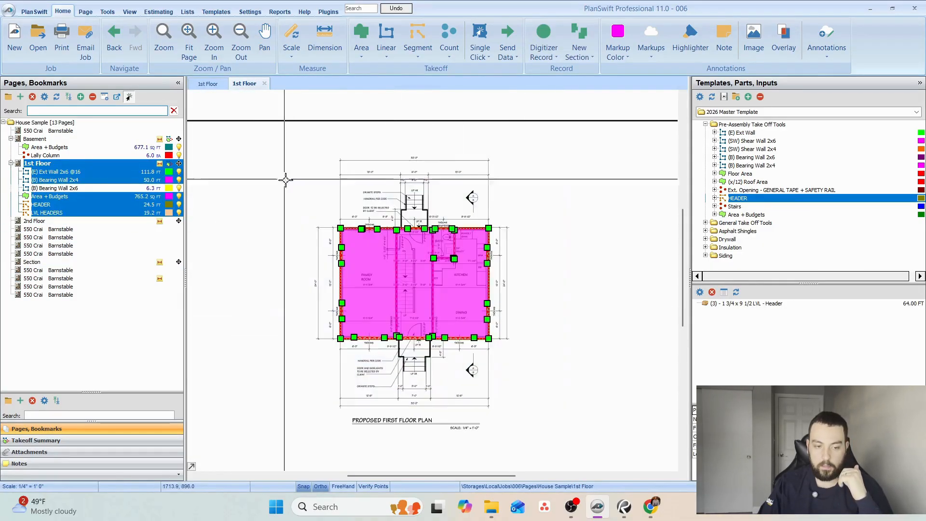
right_click(377, 229)
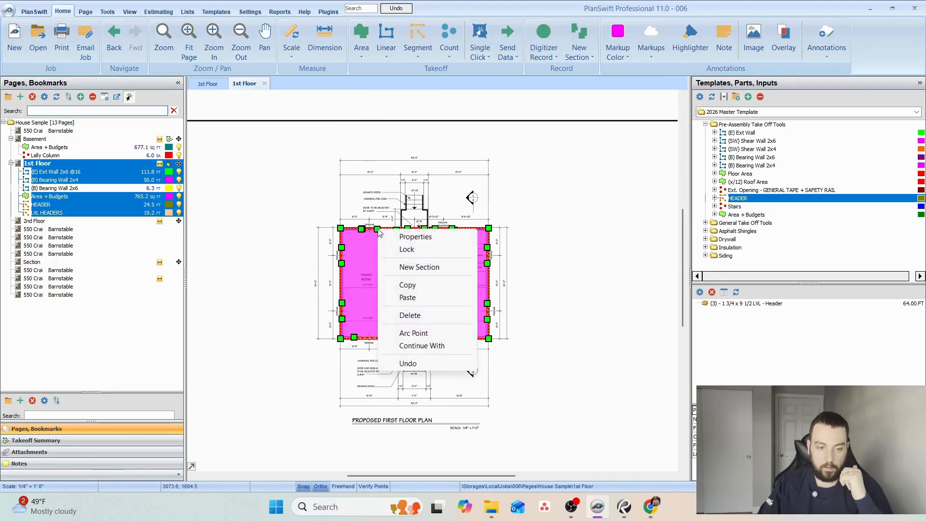
click(422, 284)
click(37, 221)
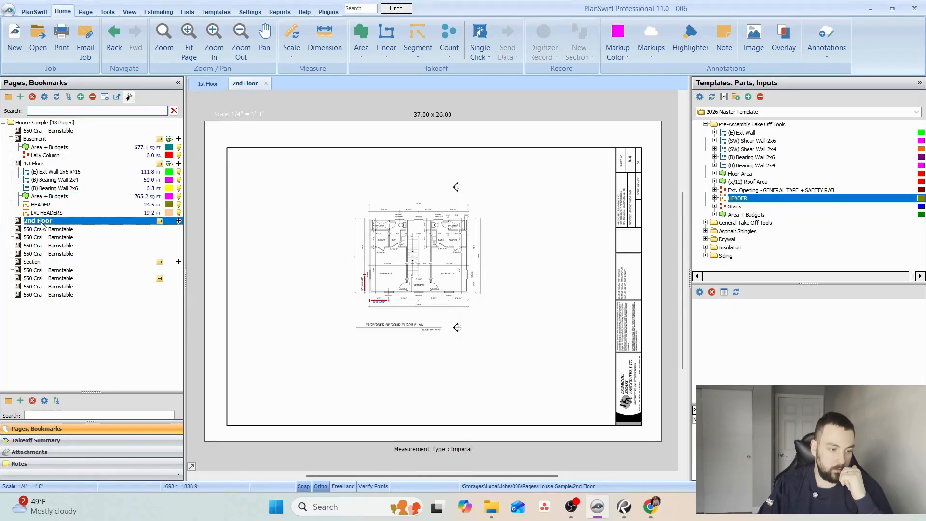
right_click(41, 222)
click(71, 260)
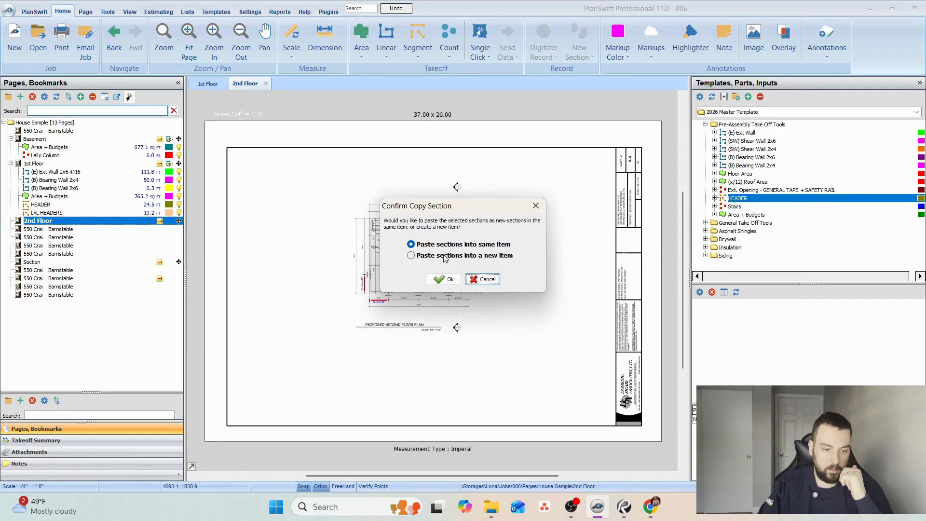
click(489, 281)
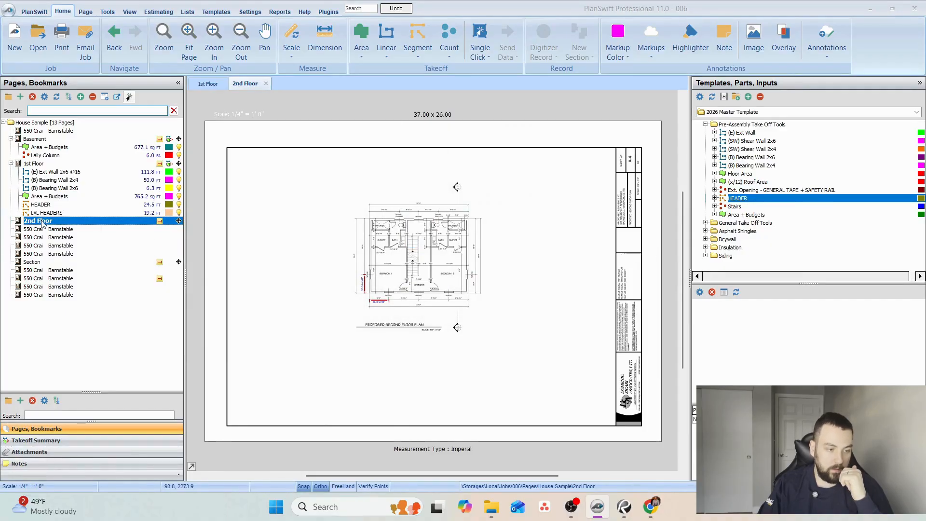
Paste the copied sections into new items on the 2nd Floor page and expand its takeoff list.
right_click(43, 224)
click(71, 261)
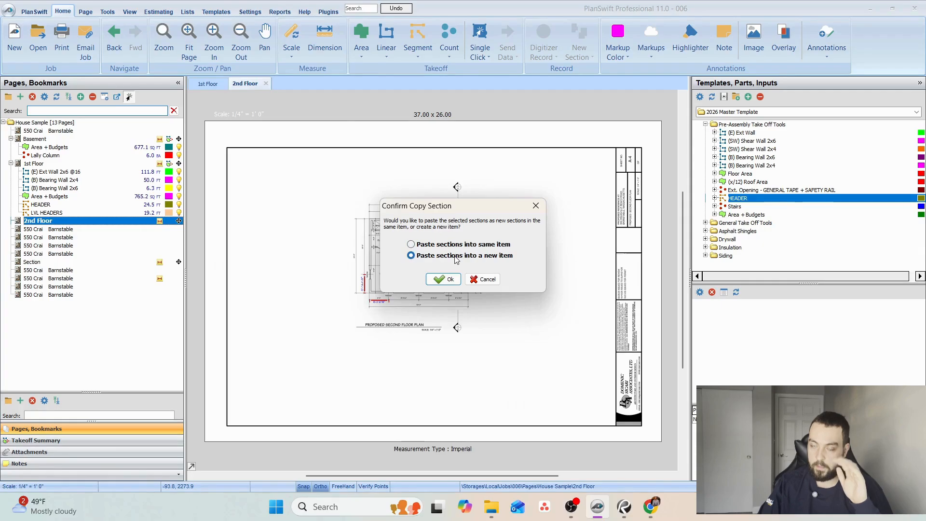
click(441, 283)
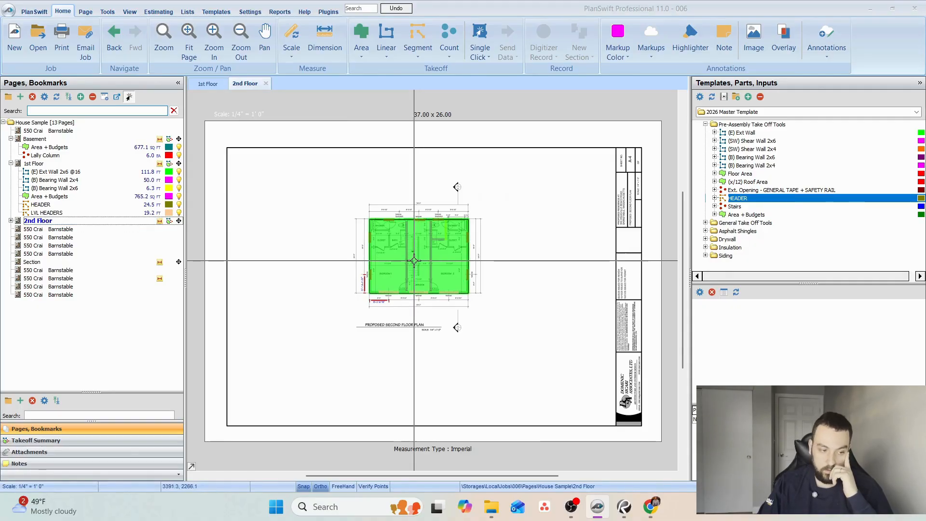
click(11, 221)
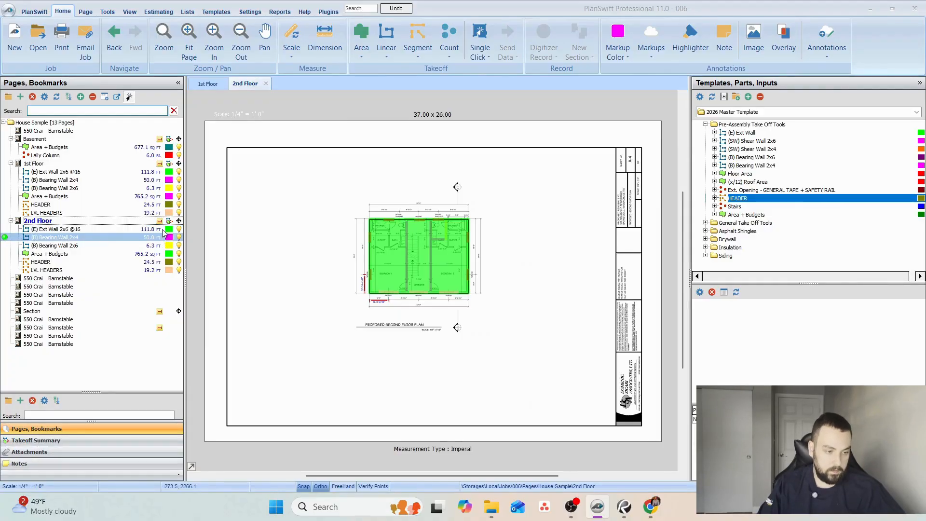
click(168, 222)
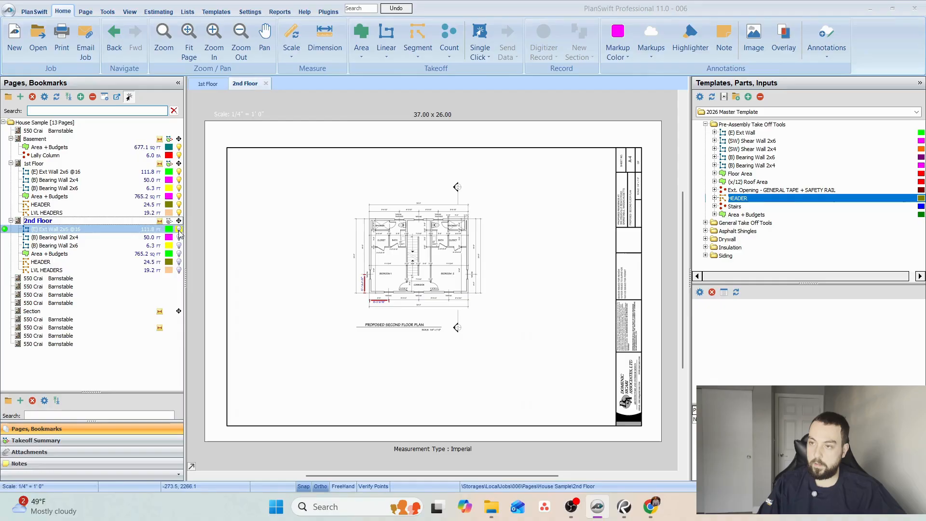
scroll(334, 274, up, 5)
scroll(352, 373, down, 2)
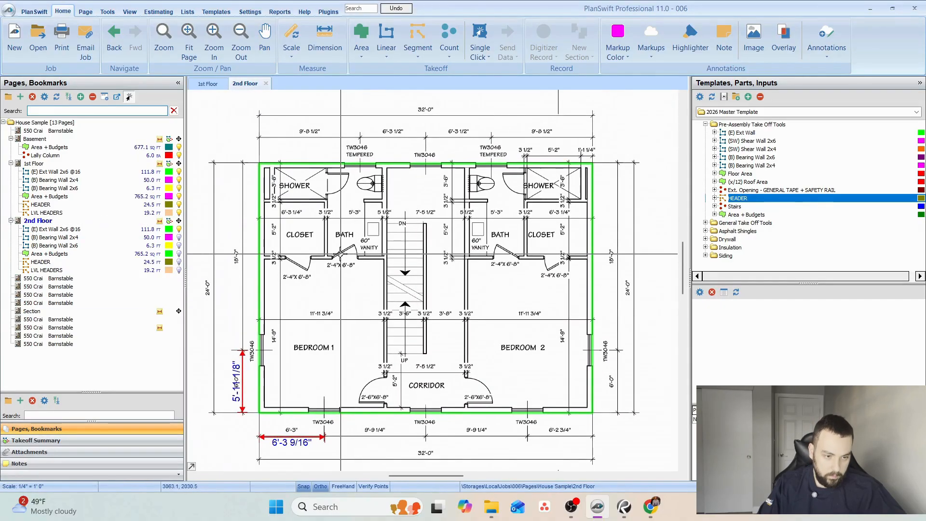
click(260, 251)
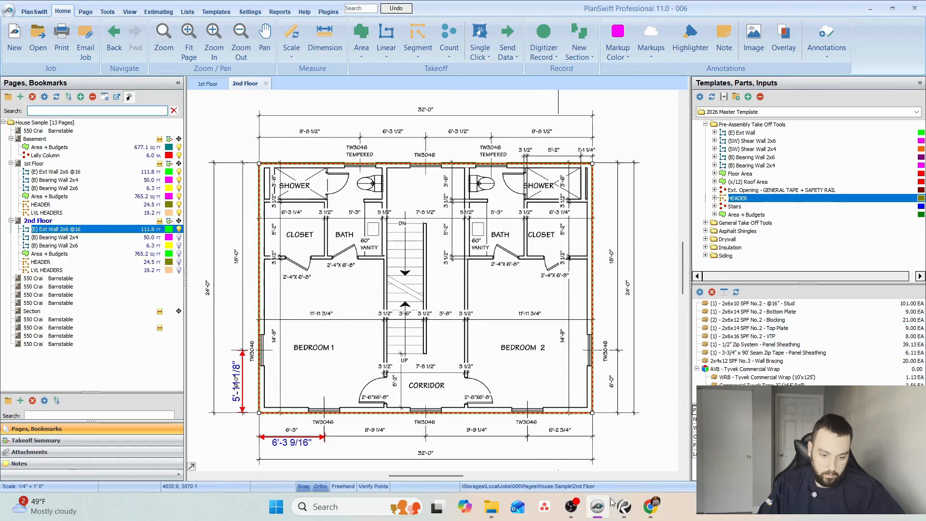
Examine the Section page for the second floor's wall height, window head height and ceiling and floor framing notes.
click(45, 312)
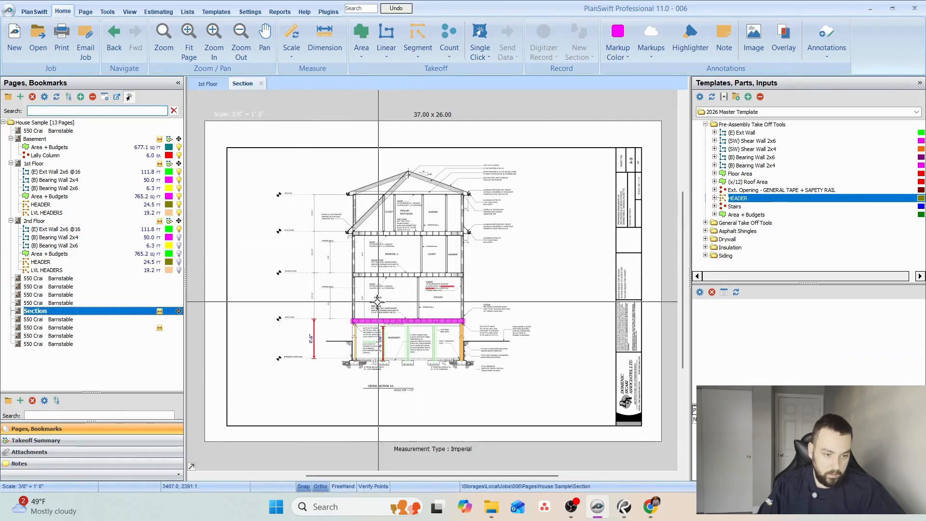
scroll(241, 202, up, 5)
scroll(240, 203, up, 2)
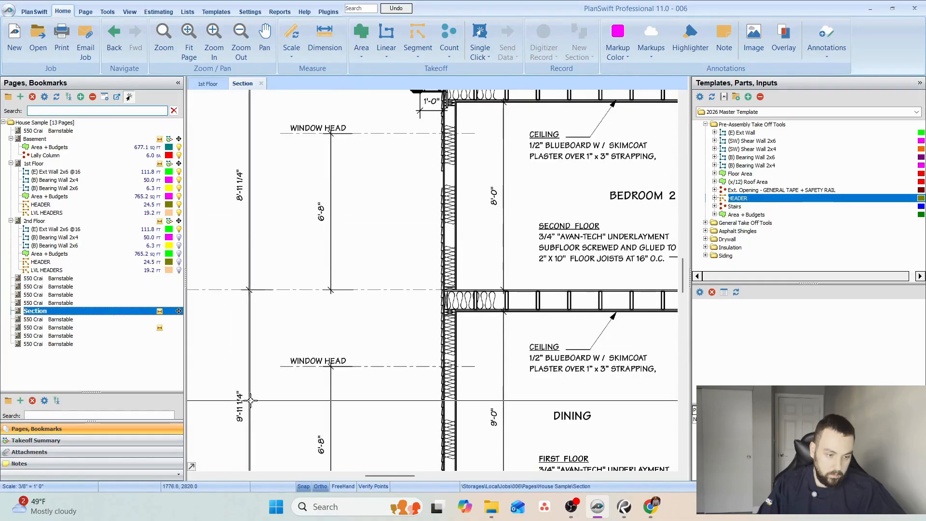
scroll(287, 241, up, 2)
drag(288, 241, 270, 200)
scroll(270, 201, down, 2)
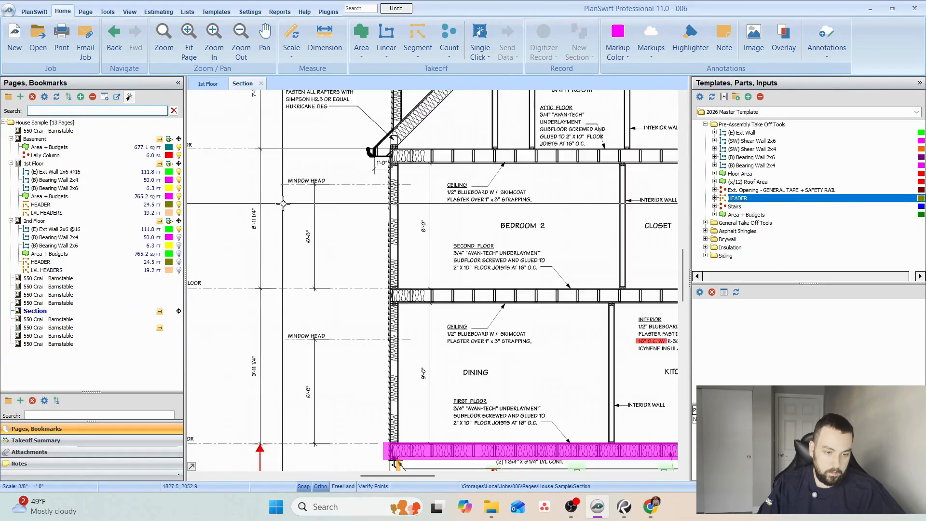
mouse_move(448, 211)
mouse_down()
mouse_move(609, 237)
mouse_move(537, 281)
mouse_up()
scroll(337, 285, up, 2)
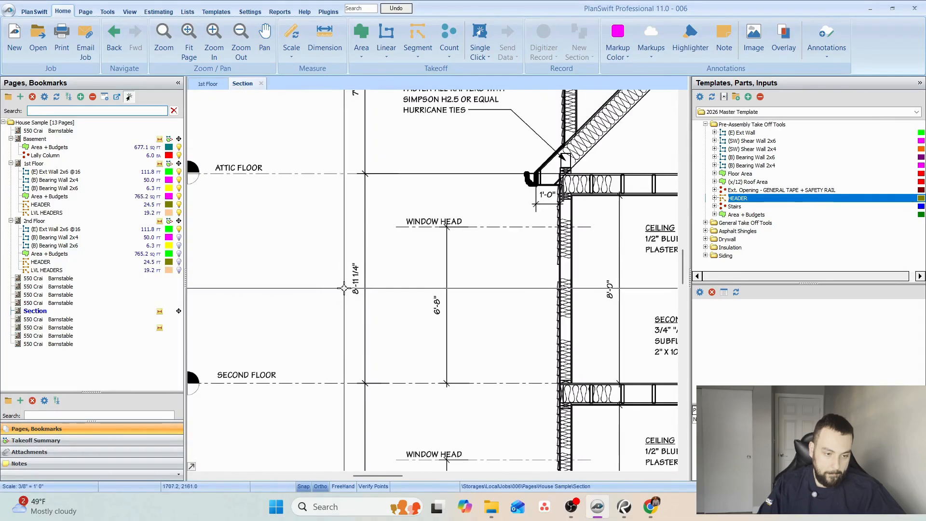
mouse_move(380, 294)
mouse_down()
mouse_move(394, 186)
mouse_move(371, 277)
mouse_move(337, 283)
mouse_up()
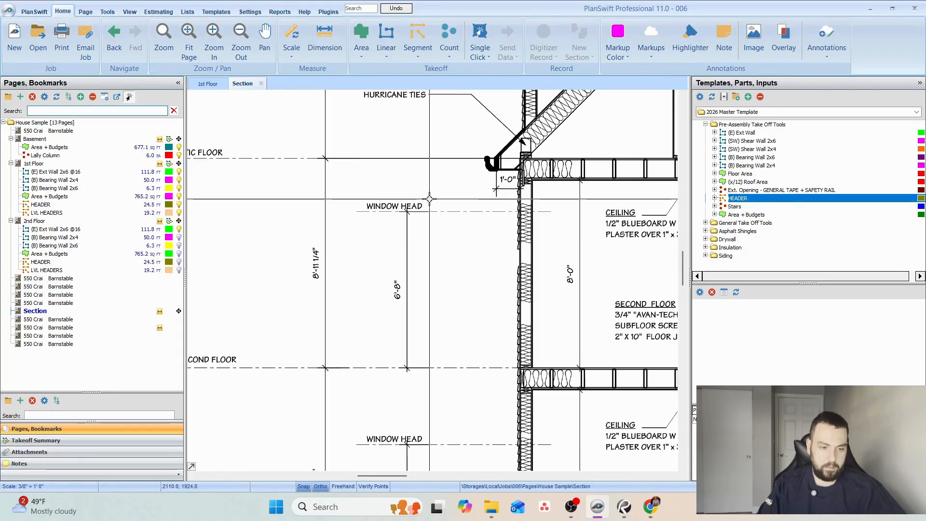
mouse_move(468, 218)
mouse_down()
mouse_move(299, 228)
mouse_move(406, 226)
mouse_up()
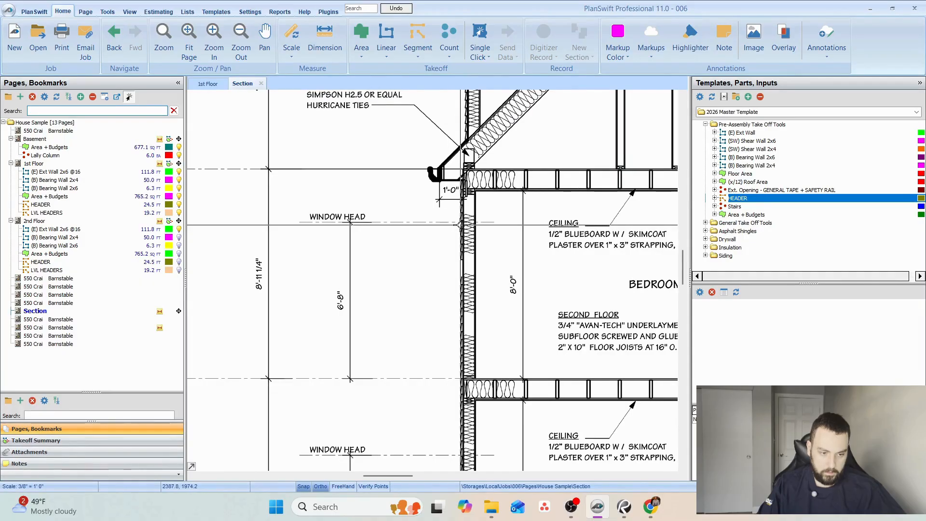
drag(466, 223, 280, 221)
mouse_move(520, 248)
mouse_down()
mouse_move(303, 236)
mouse_move(535, 222)
mouse_up()
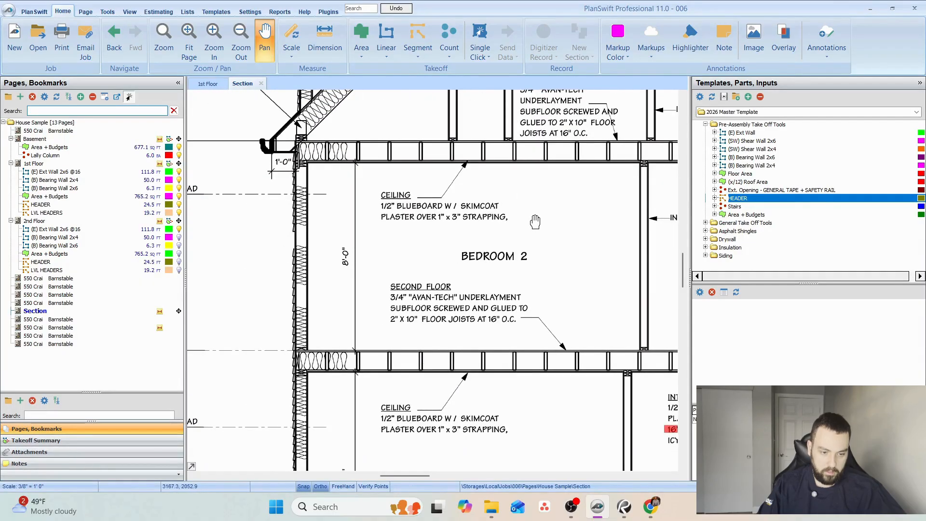
key(Escape)
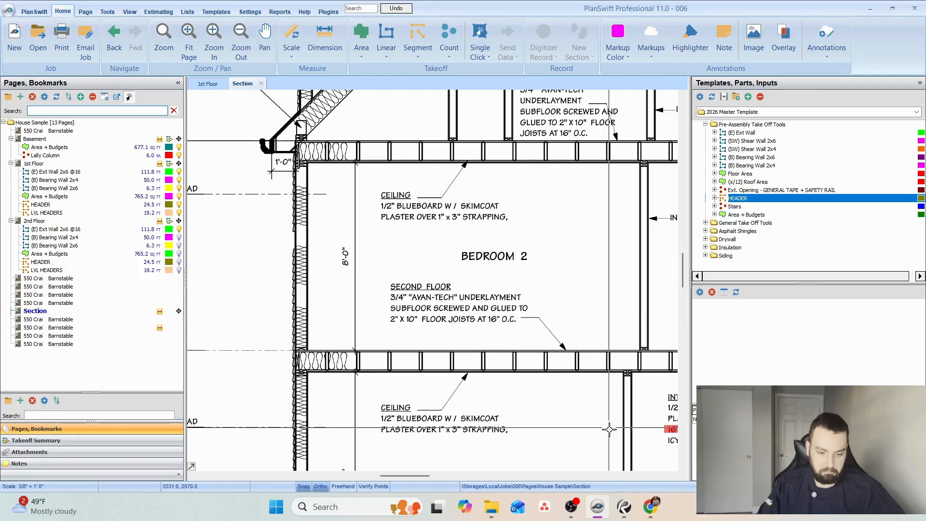
click(44, 229)
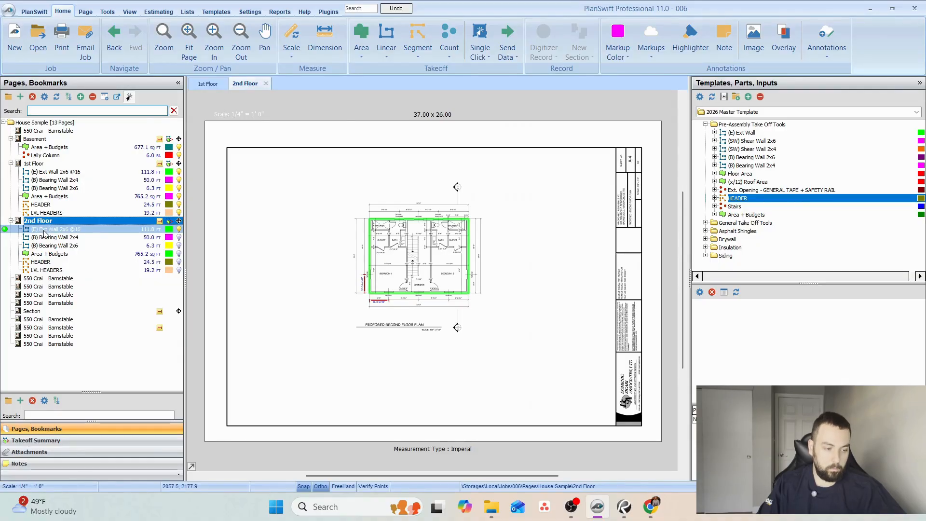
click(45, 229)
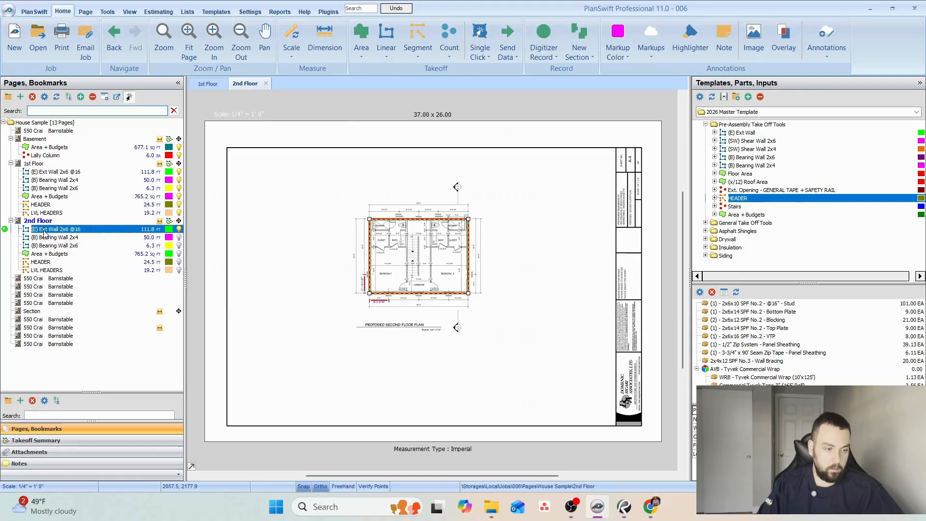
double_click(45, 233)
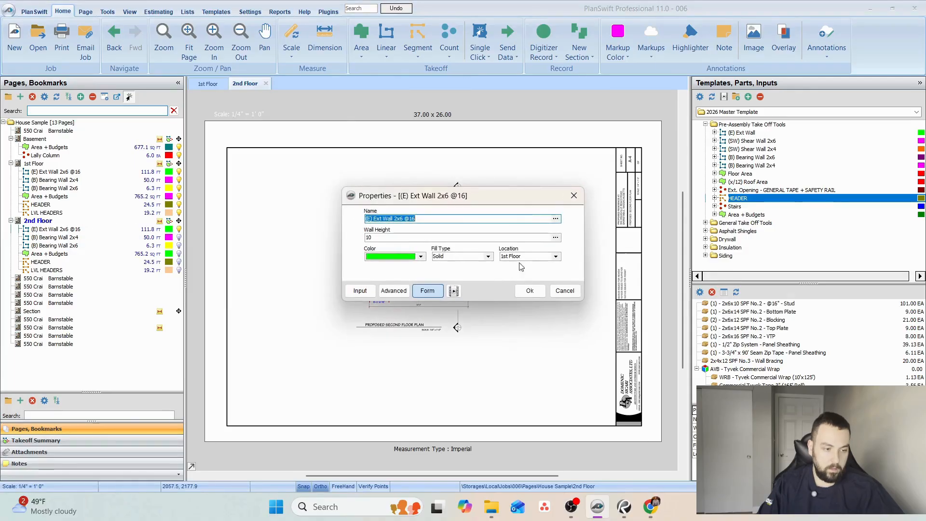
click(556, 257)
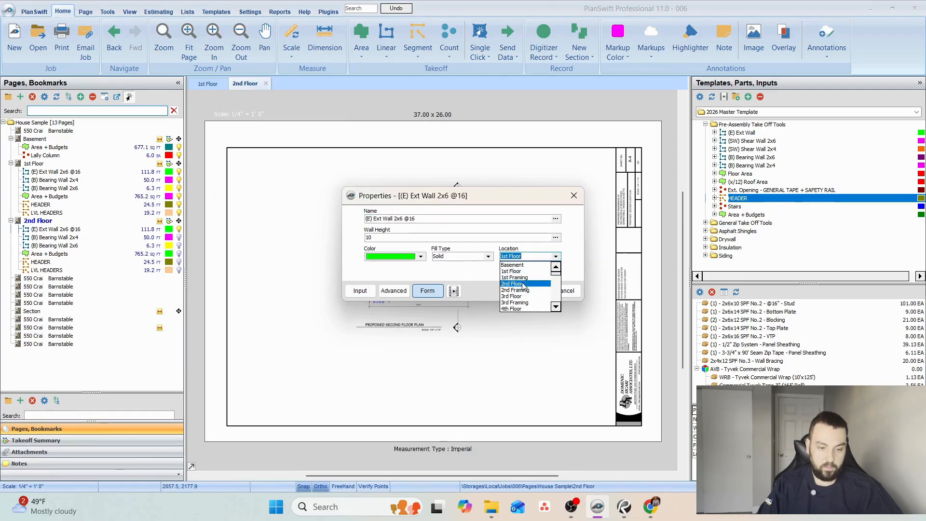
click(524, 284)
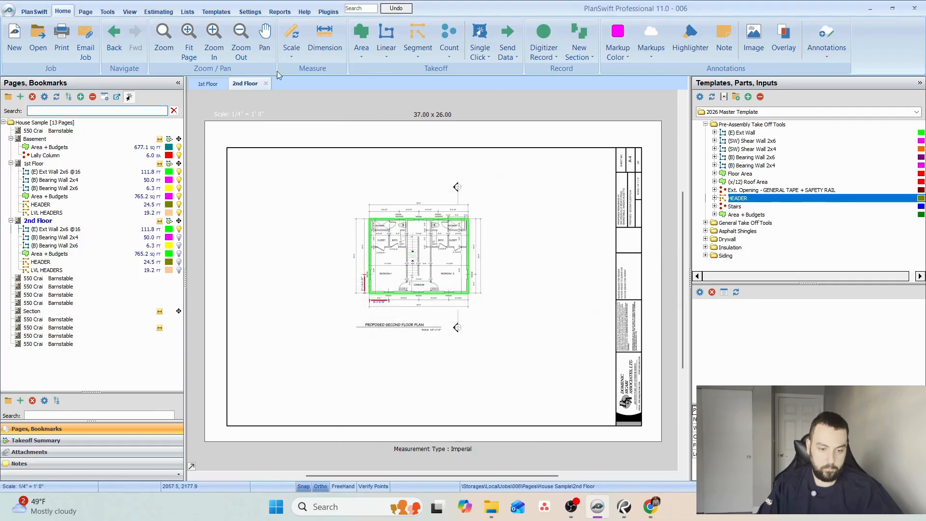
In the estimate, fill the 2nd Floor location down from the copied exterior wall through LVL HEADERS, then return to the plan.
click(159, 11)
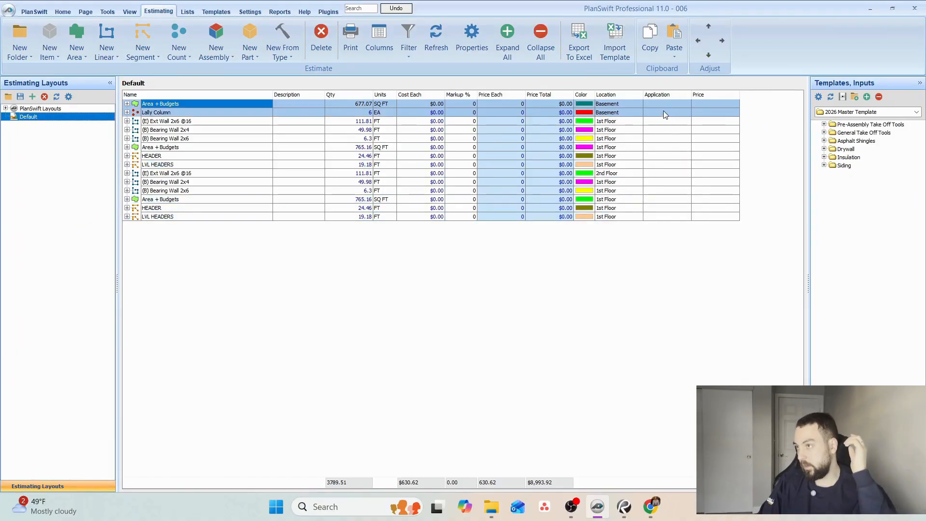
click(621, 174)
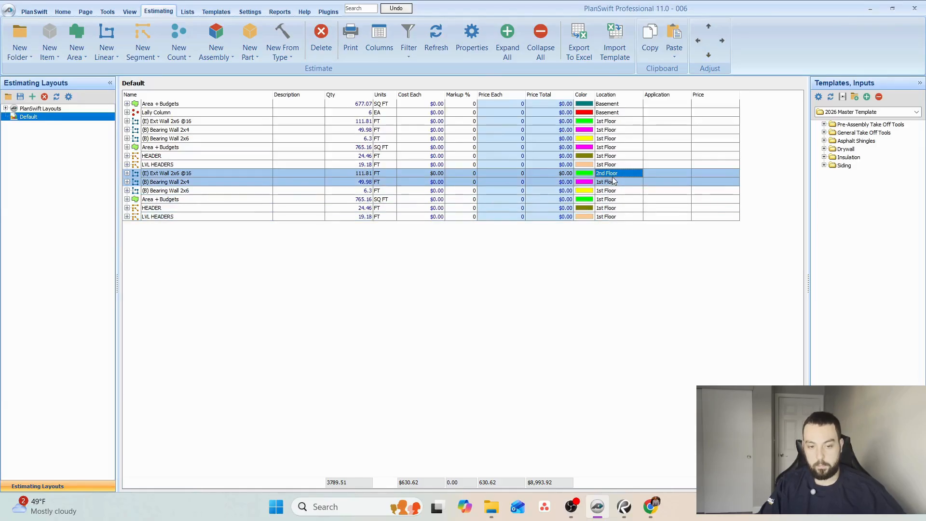
shift+click(625, 215)
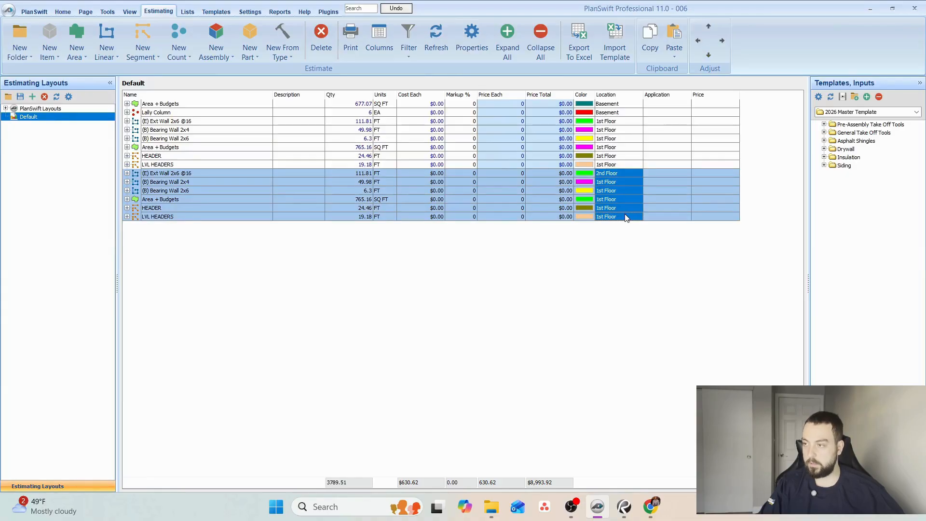
right_click(625, 220)
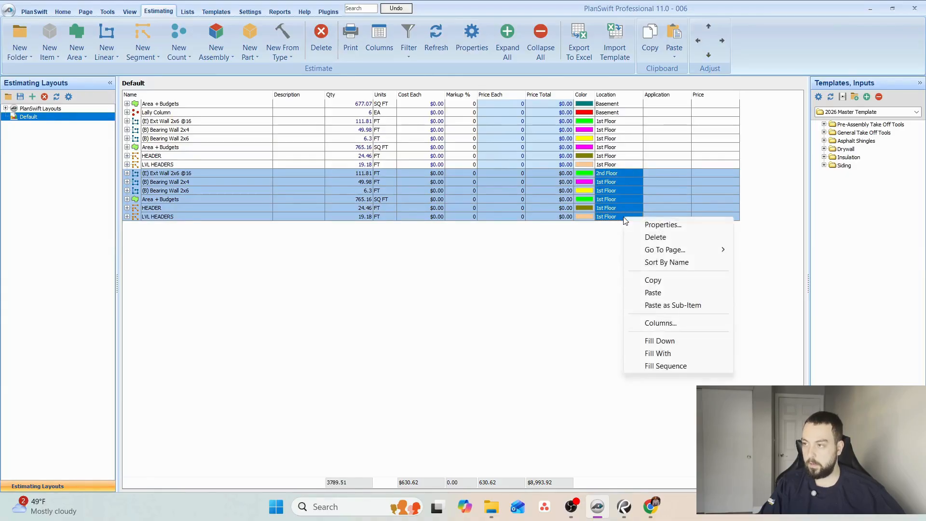
click(672, 343)
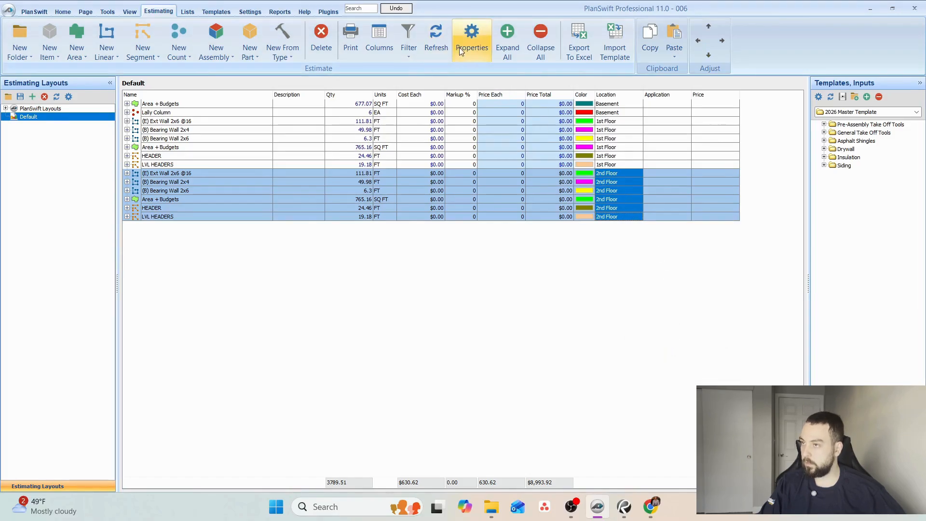
click(62, 12)
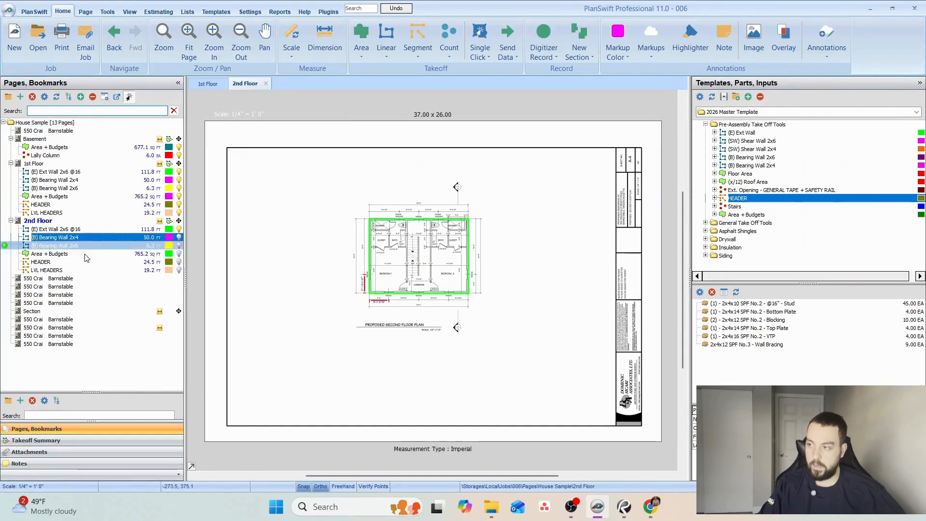
Show the (B) Bearing Wall 2x4 takeoff together with the exterior wall on the 2nd Floor plan.
click(83, 270)
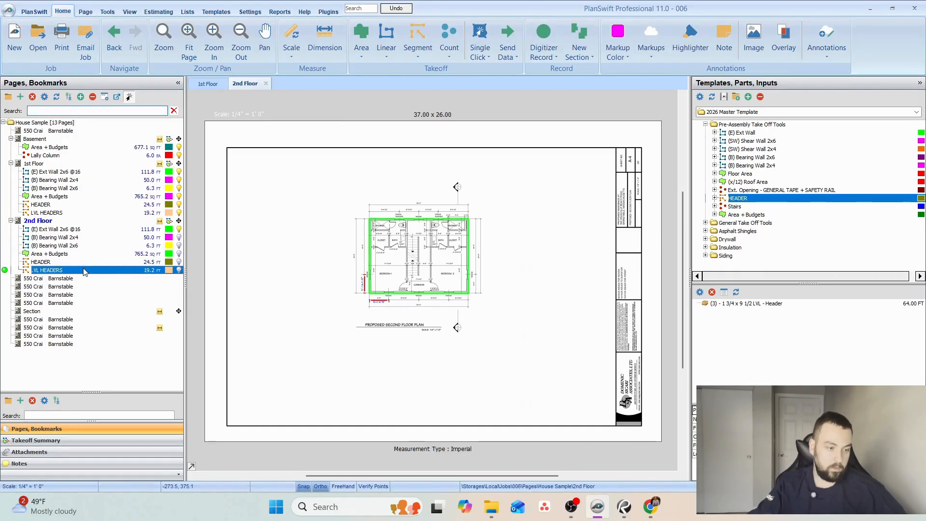
click(79, 230)
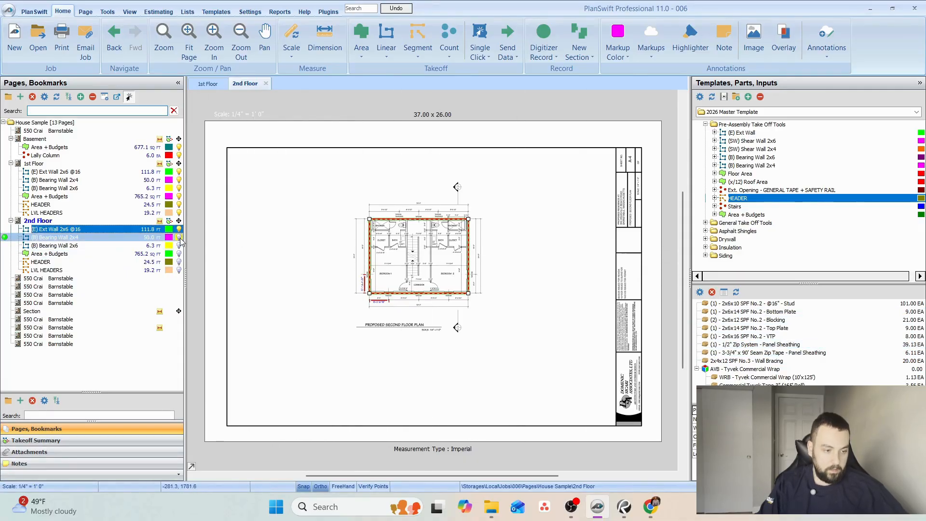
scroll(420, 258, up, 3)
drag(403, 233, 412, 272)
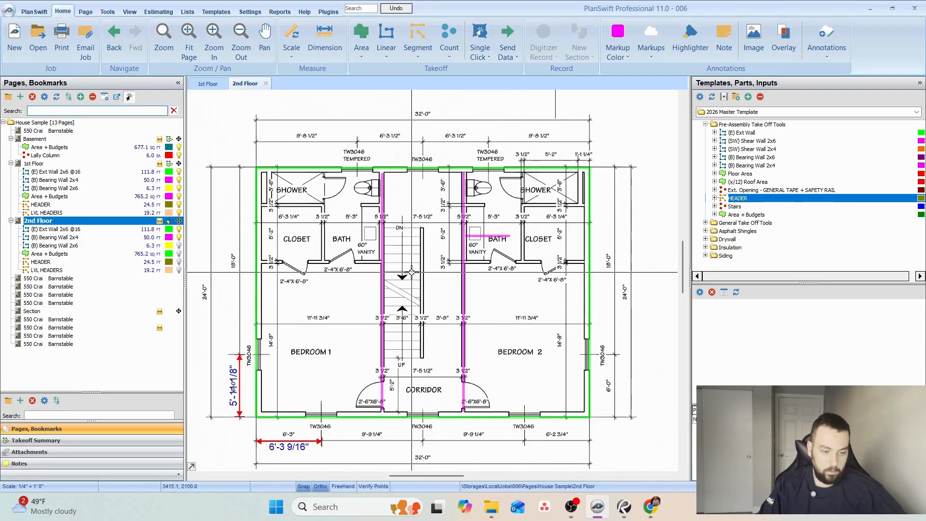
Examine the framing plan pages, especially the attic framing plan's joists, stairwell opening and LVL beams.
click(42, 320)
scroll(421, 326, up, 1)
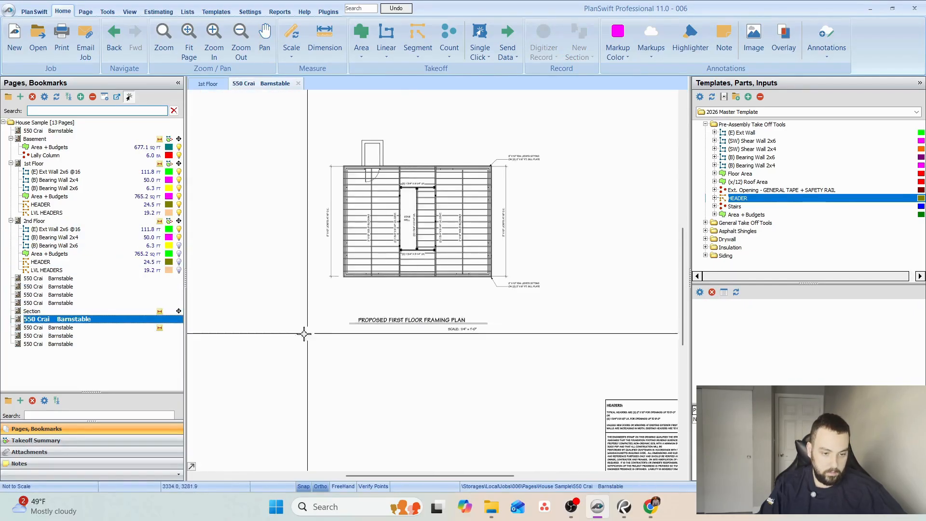
click(54, 334)
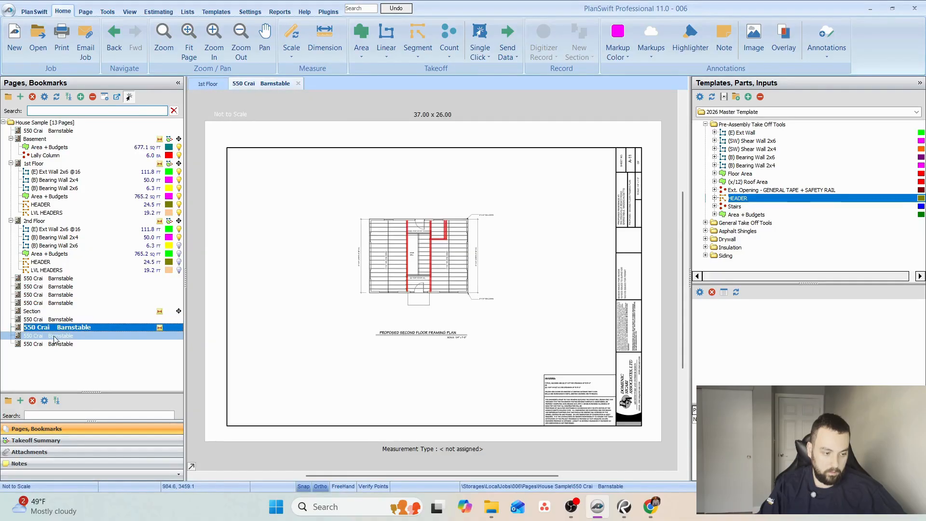
scroll(439, 287, up, 3)
scroll(435, 250, up, 2)
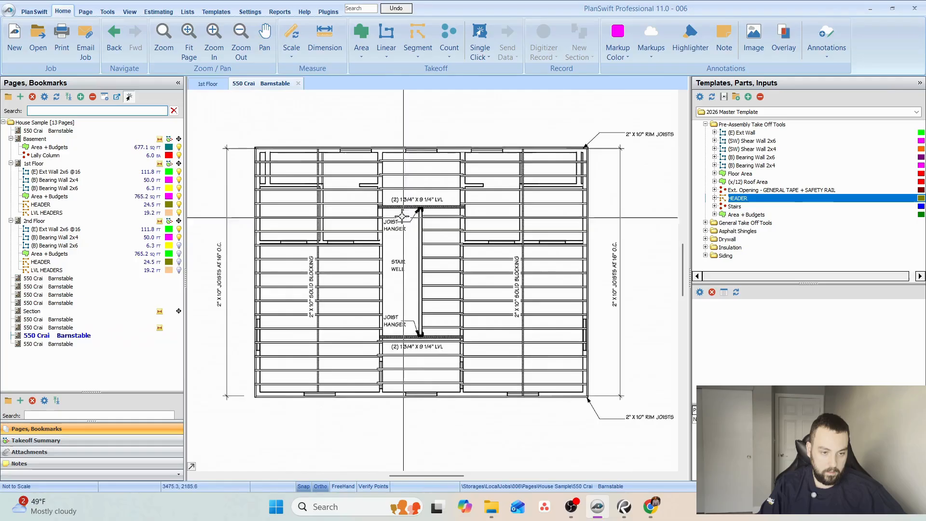
scroll(378, 189, down, 1)
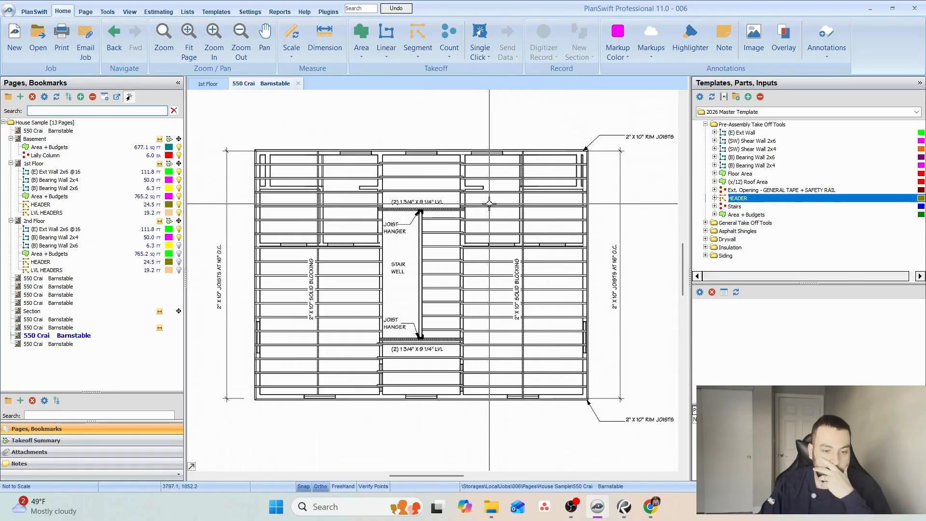
scroll(350, 258, up, 2)
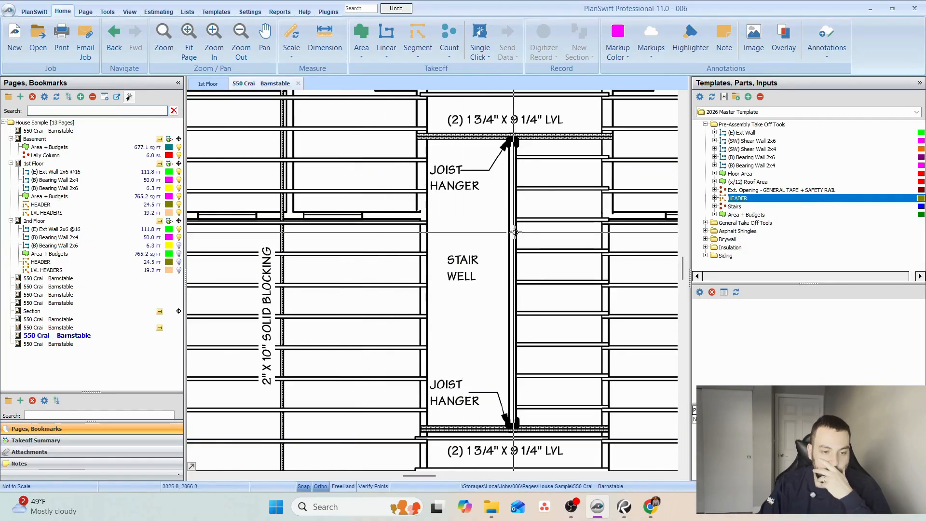
drag(541, 236, 435, 255)
scroll(433, 243, down, 2)
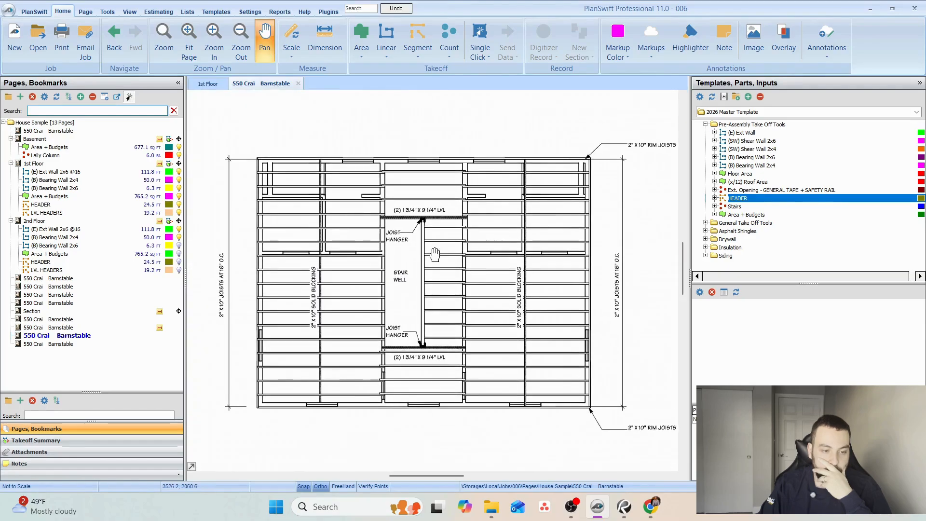
scroll(325, 319, down, 1)
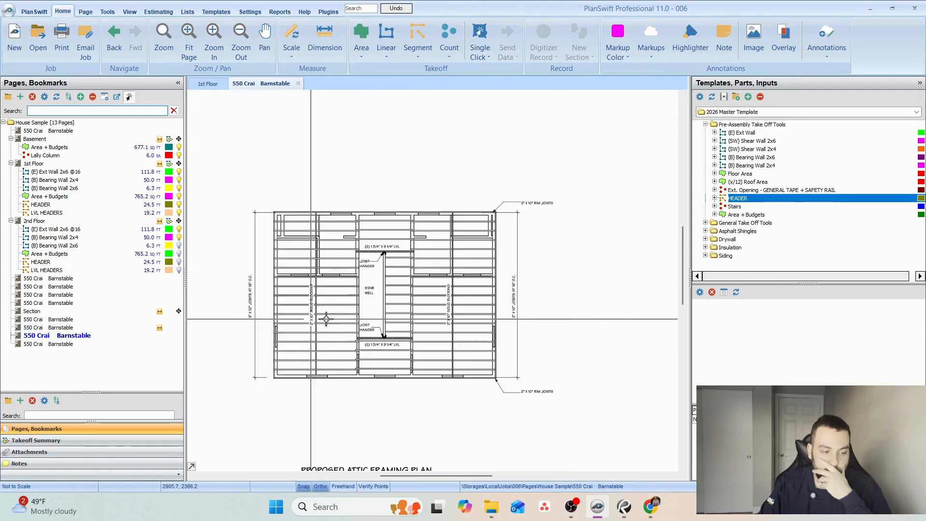
drag(403, 322, 401, 227)
scroll(351, 370, up, 1)
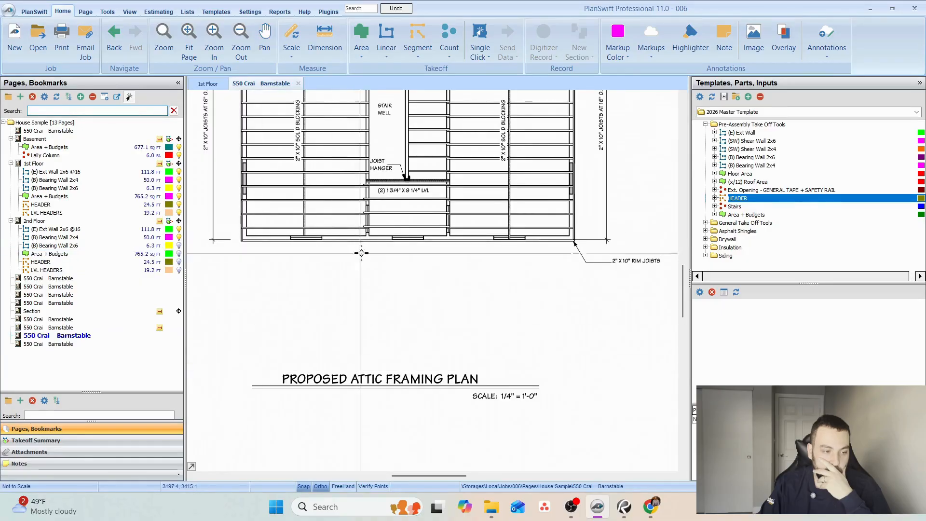
drag(389, 262, 388, 407)
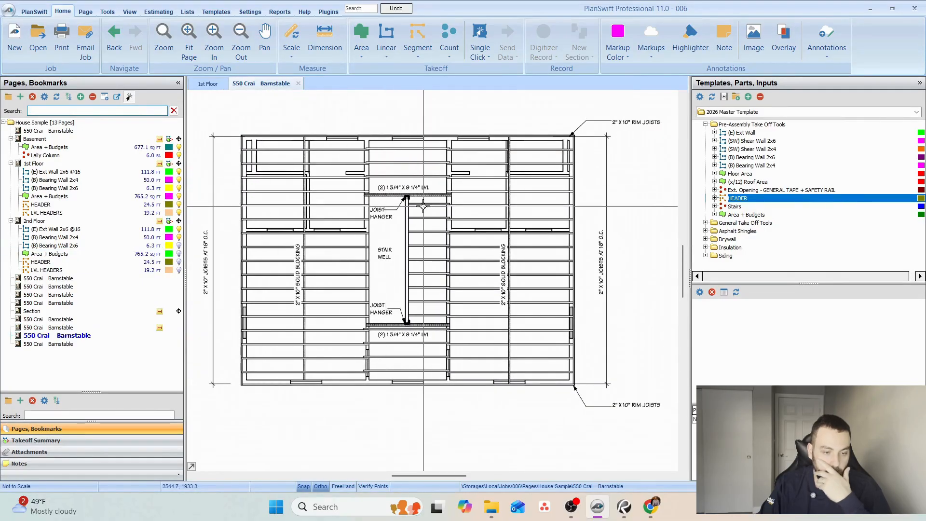
Capture the attic framing plan with Snipping Tool and move the snip off the takeoff screen for reference.
key(super)
text(sni)
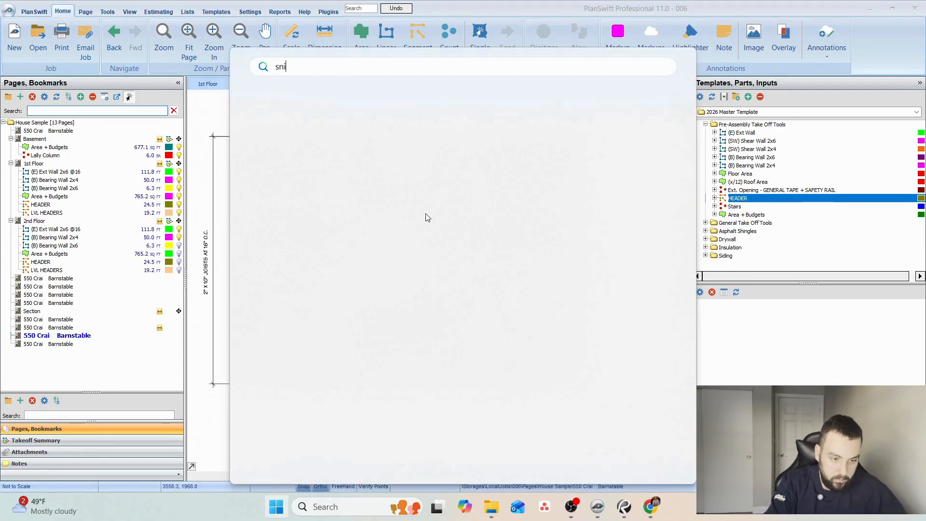
key(Return)
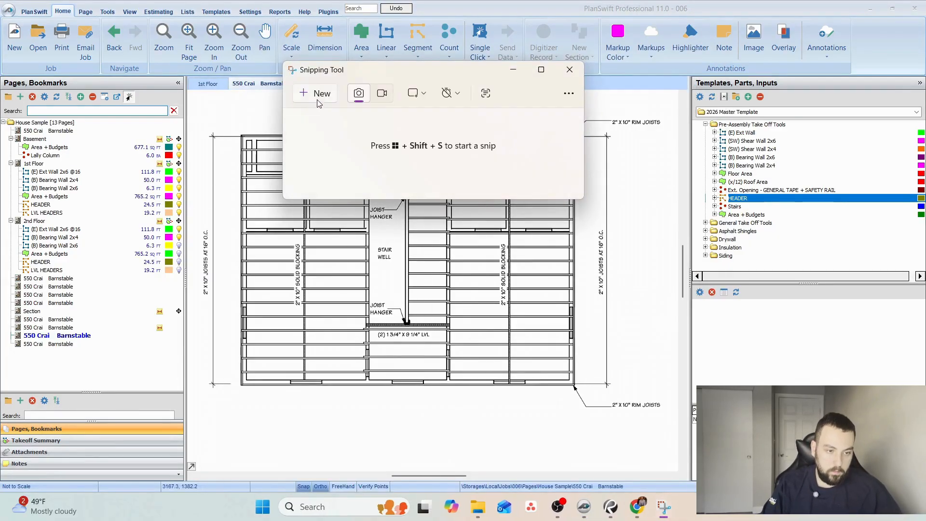
click(307, 98)
drag(229, 119, 629, 417)
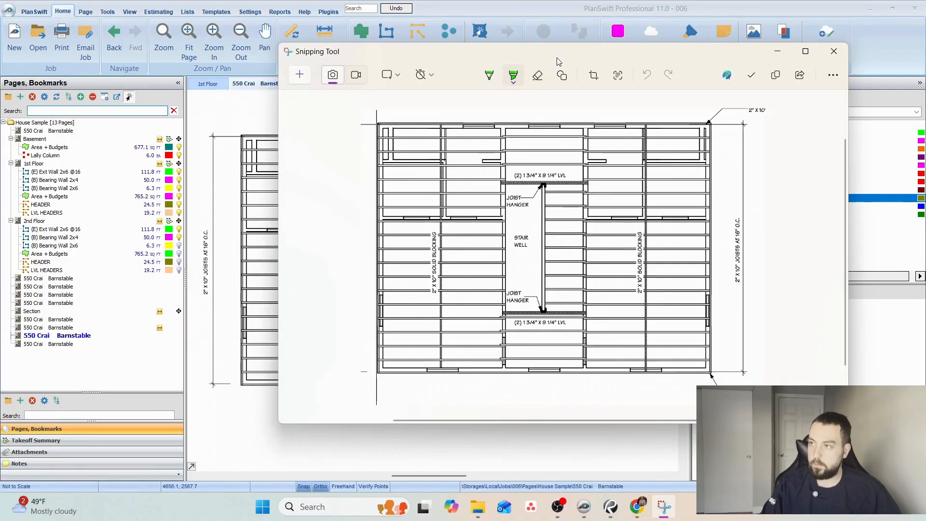
drag(557, 58, 925, 133)
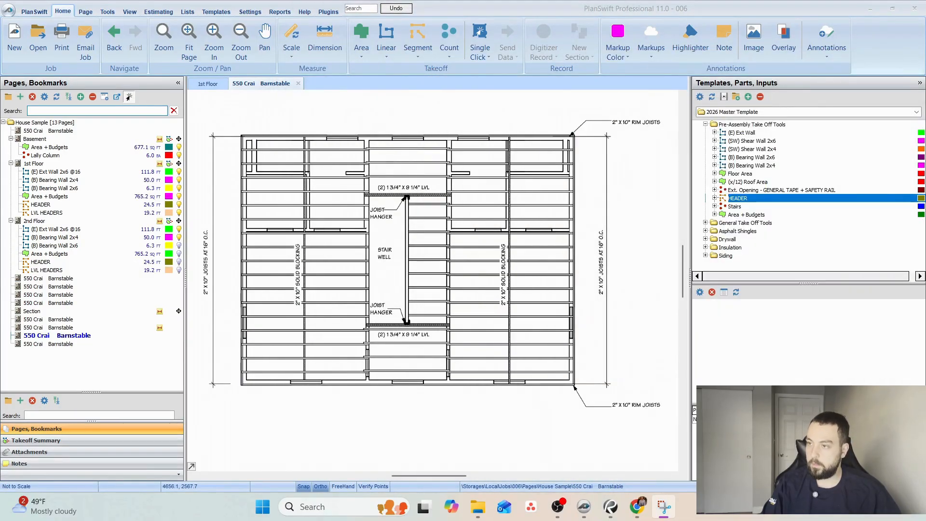
Return to the 2nd Floor page and delete the horizontal 2x4 bearing wall section crossing the bath beside Bedroom 2.
click(48, 213)
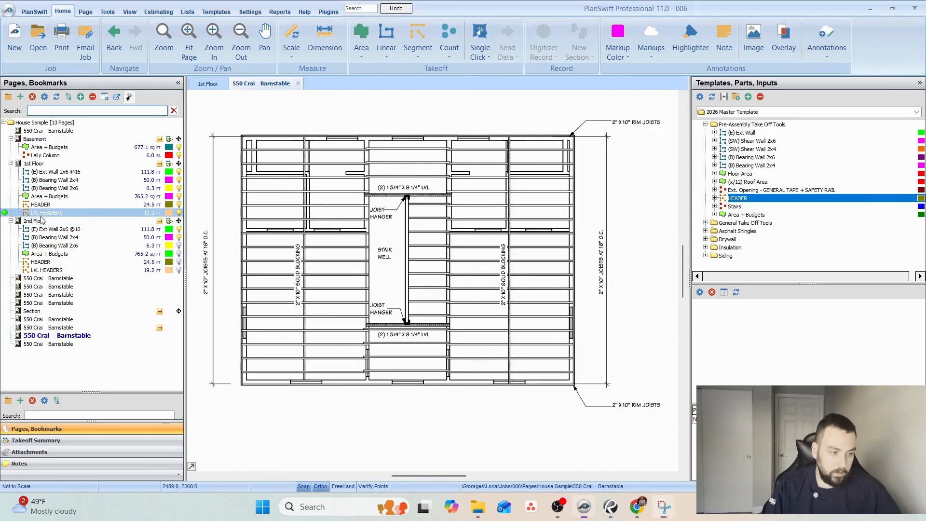
click(41, 220)
scroll(596, 175, up, 5)
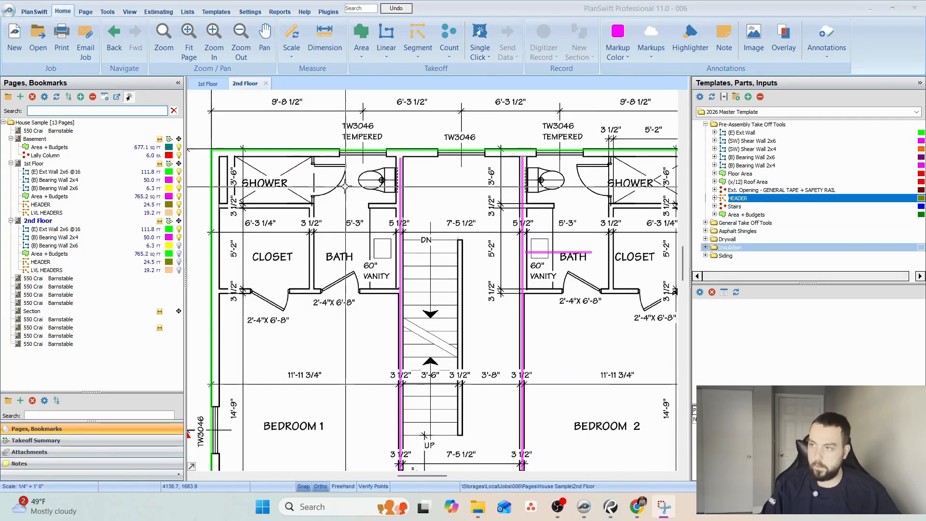
drag(356, 189, 318, 194)
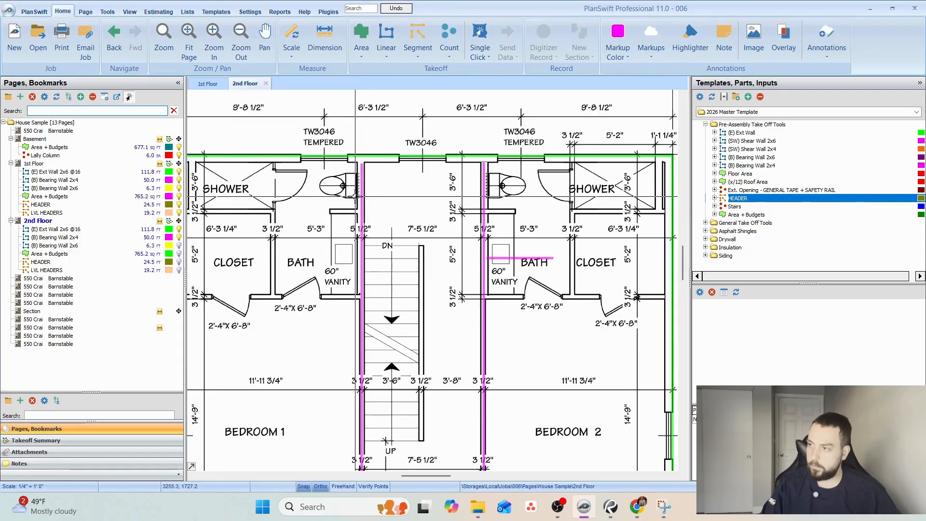
click(517, 259)
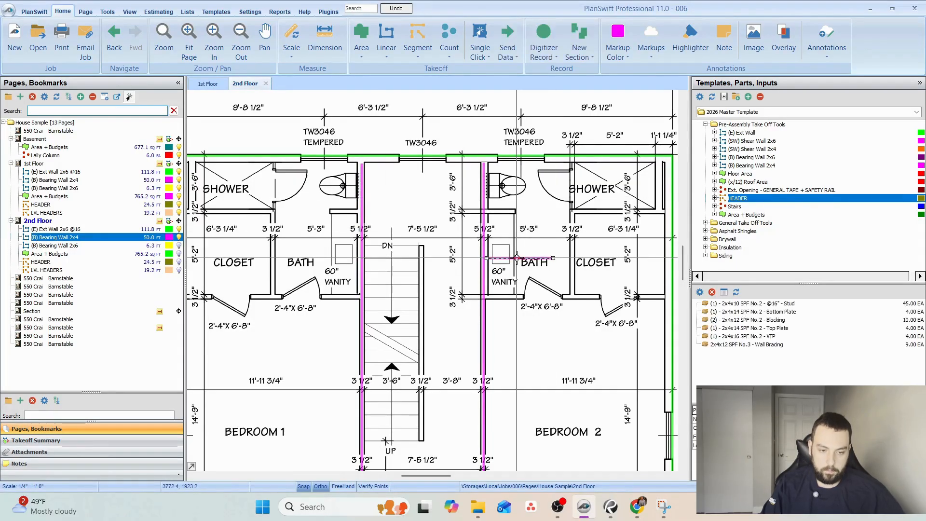
key(Delete)
click(488, 251)
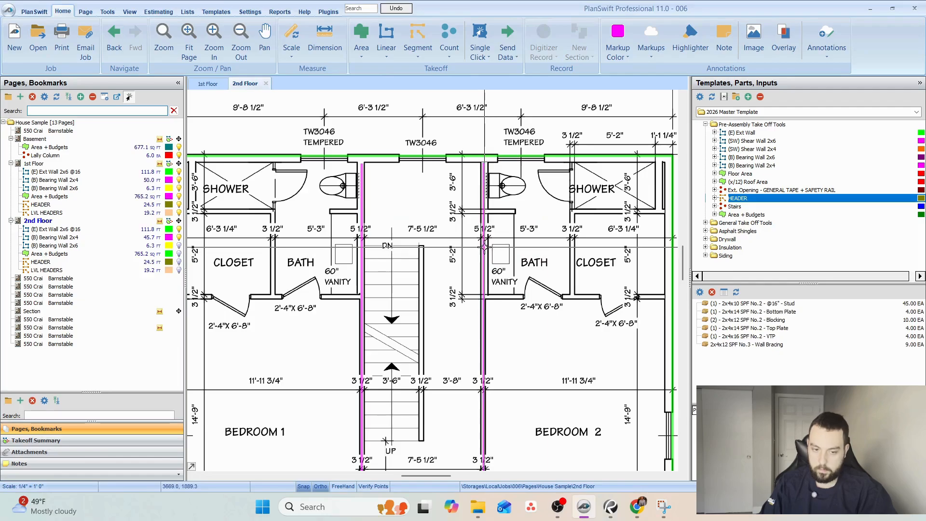
Select the 2x4 bearing wall on the Bedroom 2 side and examine how the bearing walls align with the stairwell walls.
drag(488, 224, 472, 225)
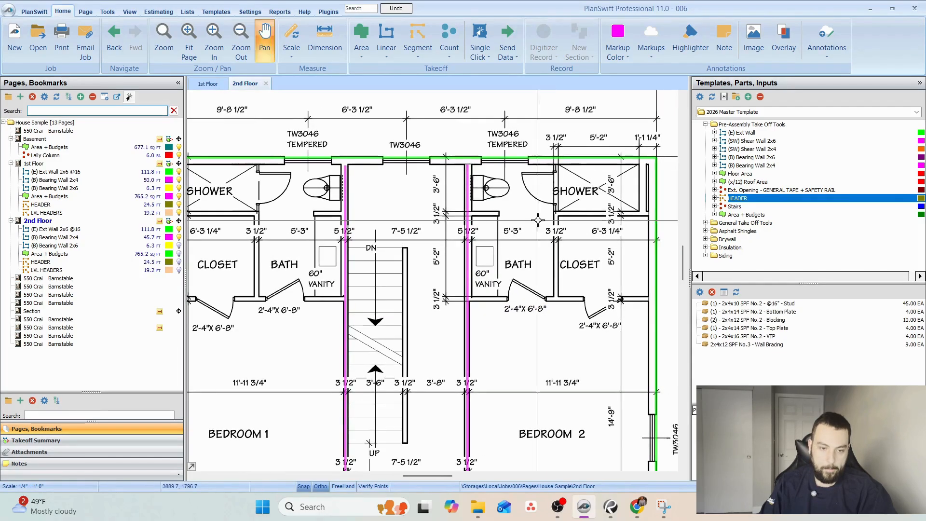
click(467, 215)
scroll(337, 237, up, 3)
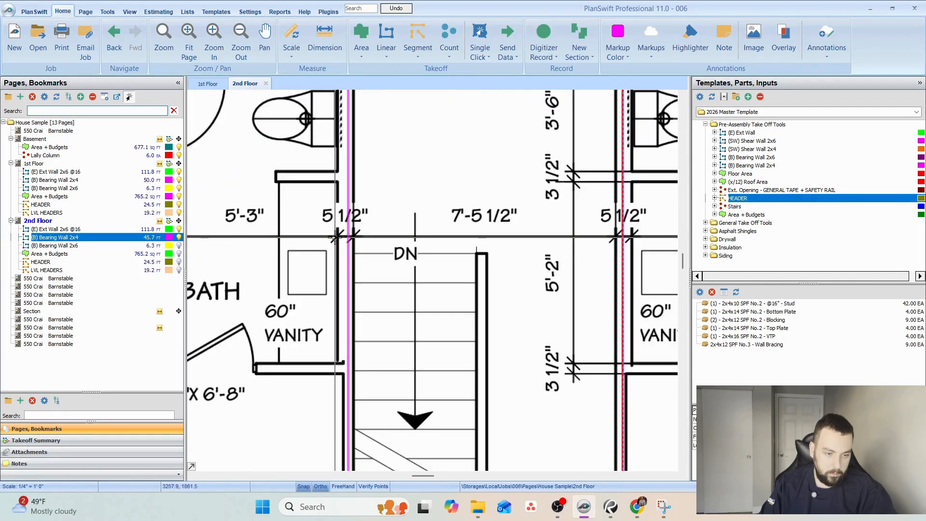
scroll(336, 237, down, 2)
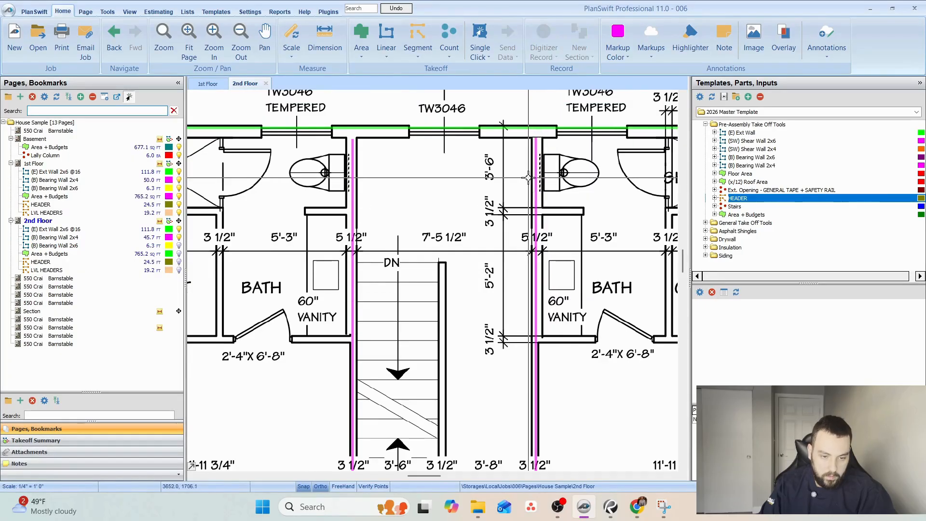
Shorten both 2x4 bearing walls flanking the stairwell so they start at the bedroom-side wall of the baths.
drag(536, 135, 537, 340)
click(352, 165)
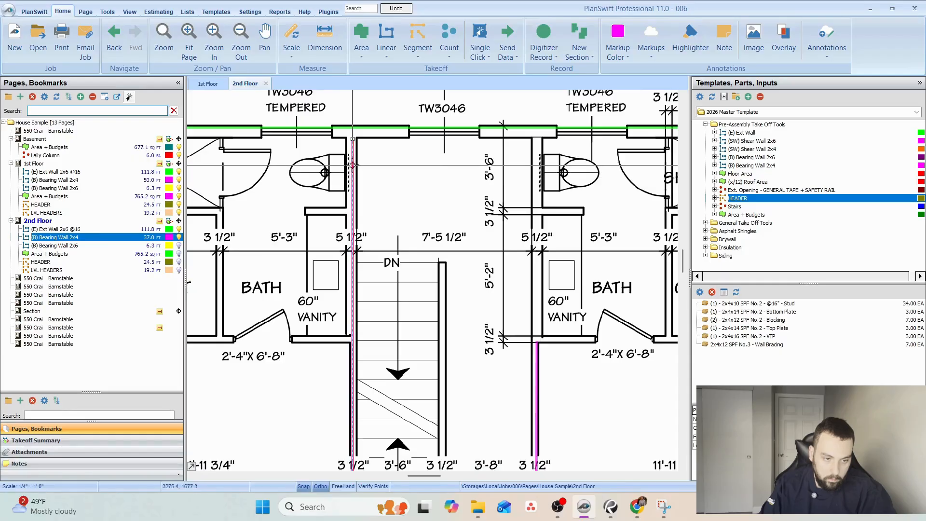
drag(353, 139, 353, 336)
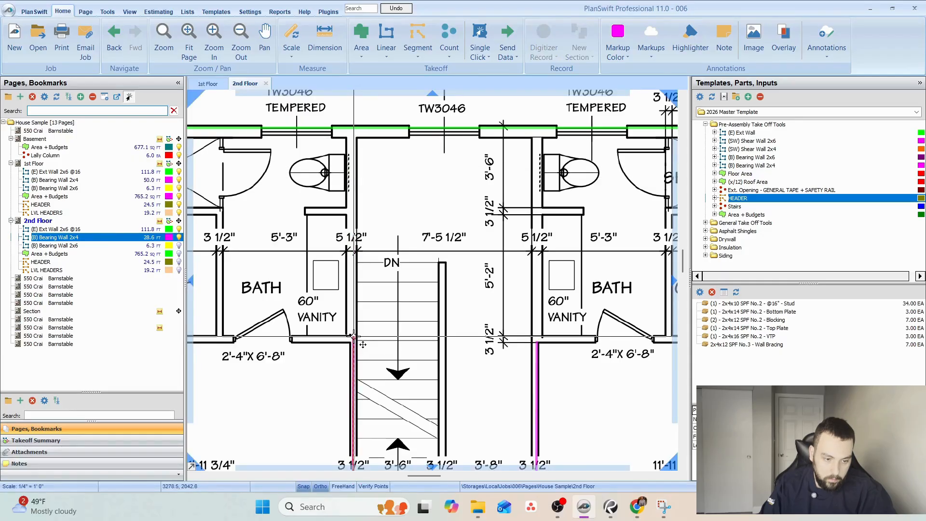
Record a 2x4 bearing wall section along the Bedroom 1 side of the closet and bath, from the exterior wall to the stairwell.
key(r)
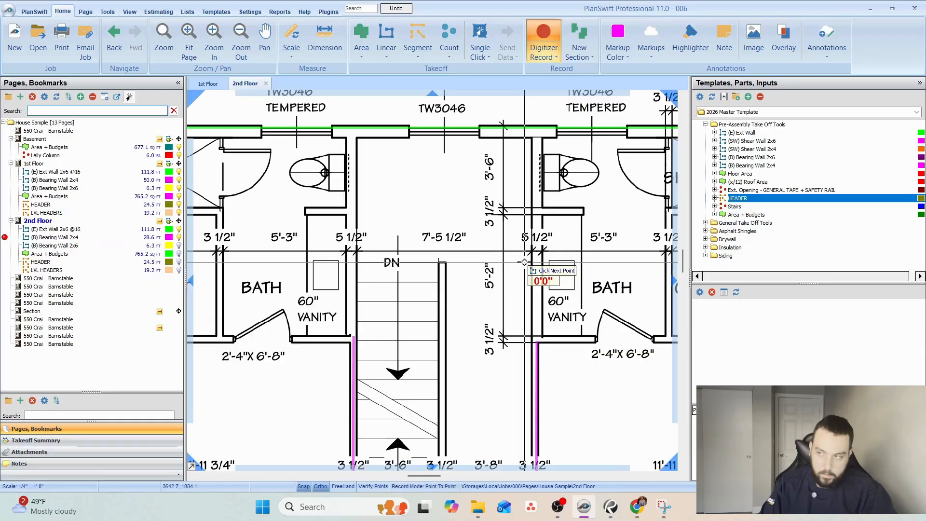
drag(392, 306, 598, 272)
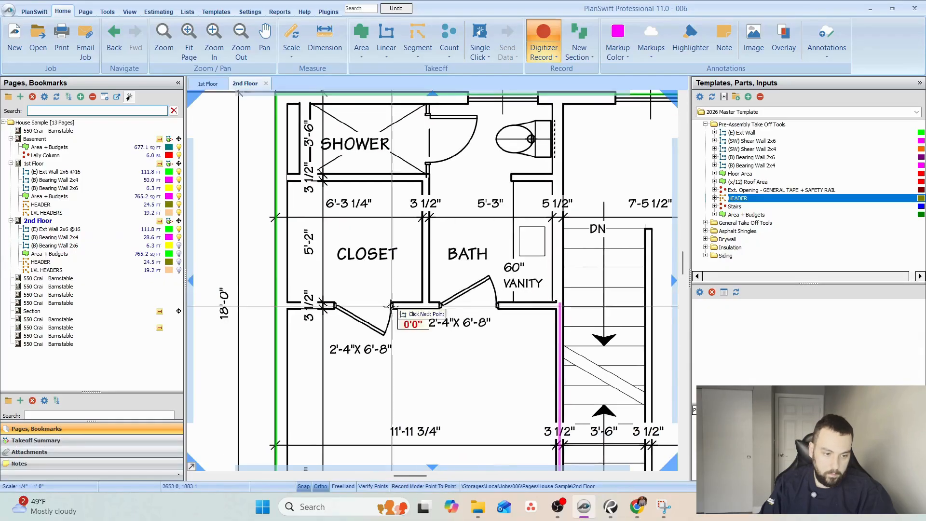
click(285, 305)
key(n)
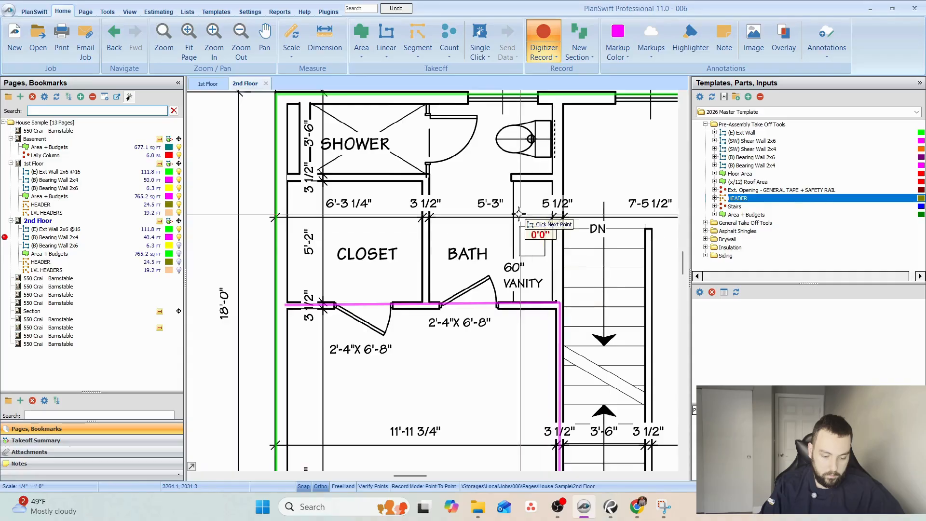
Record 2x4 bearing wall sections between the Bedroom 1 shower and closet and down the closet-bath partition, redoing the corner point.
drag(497, 205, 498, 266)
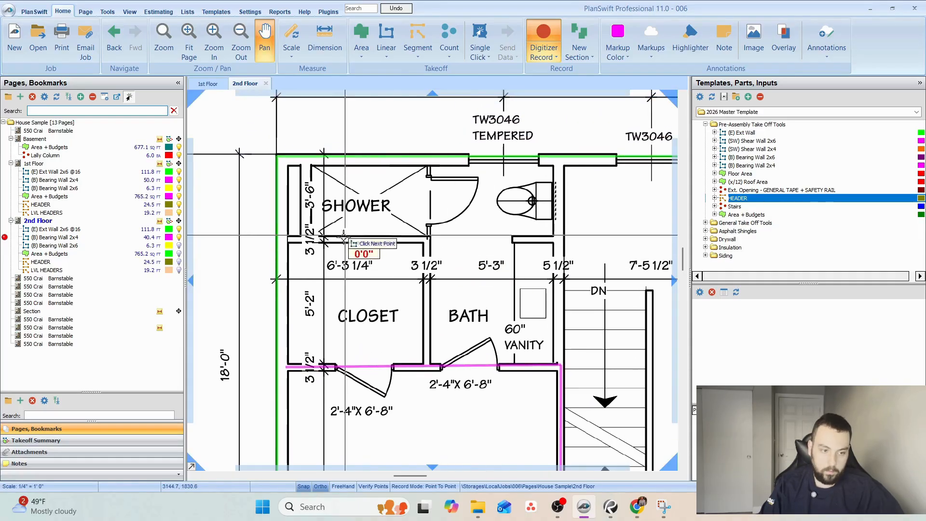
click(286, 237)
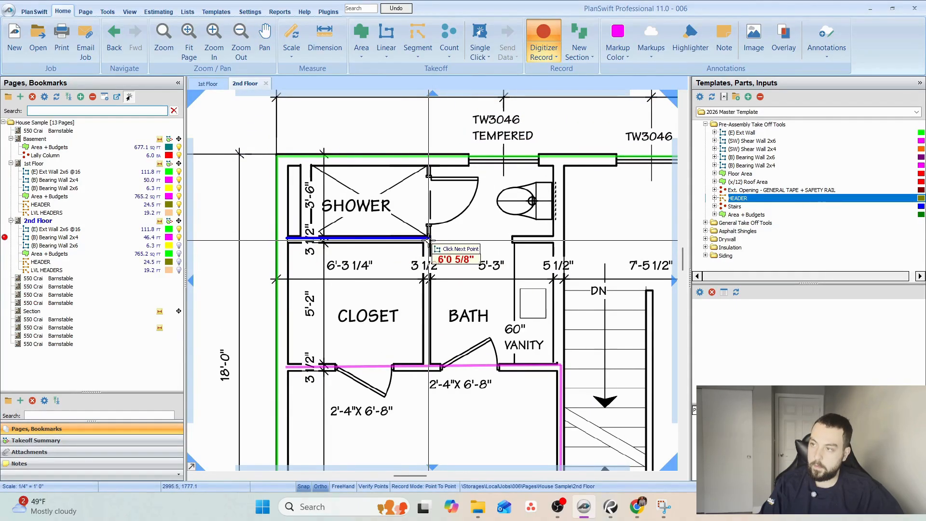
click(429, 238)
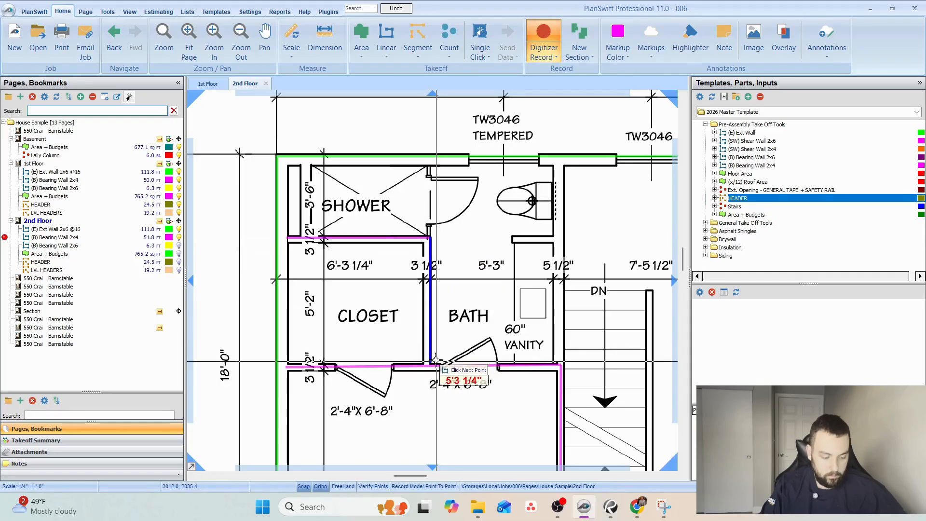
key(ctrl+z)
click(426, 240)
click(432, 362)
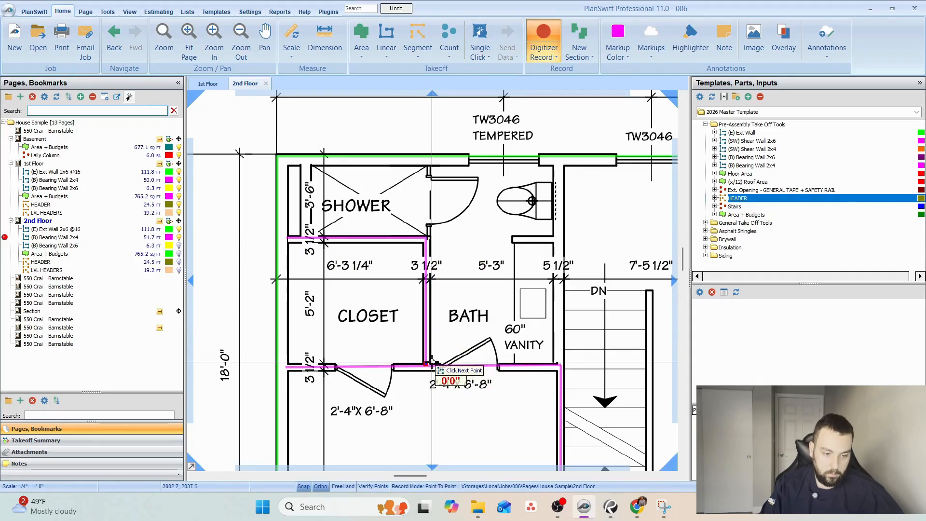
Record the short 2x4 bearing wall stubs between toilet and vanity in both baths.
click(512, 238)
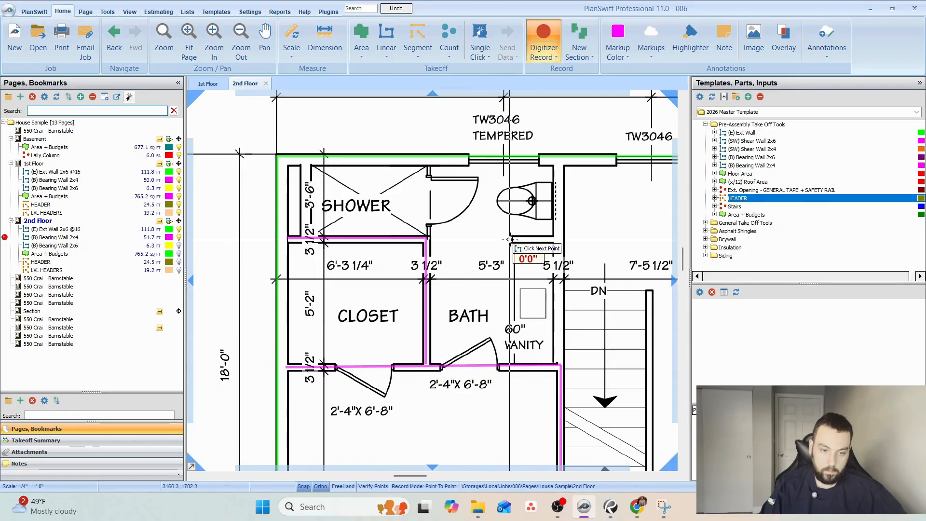
click(554, 238)
drag(513, 228, 355, 253)
drag(440, 249, 260, 265)
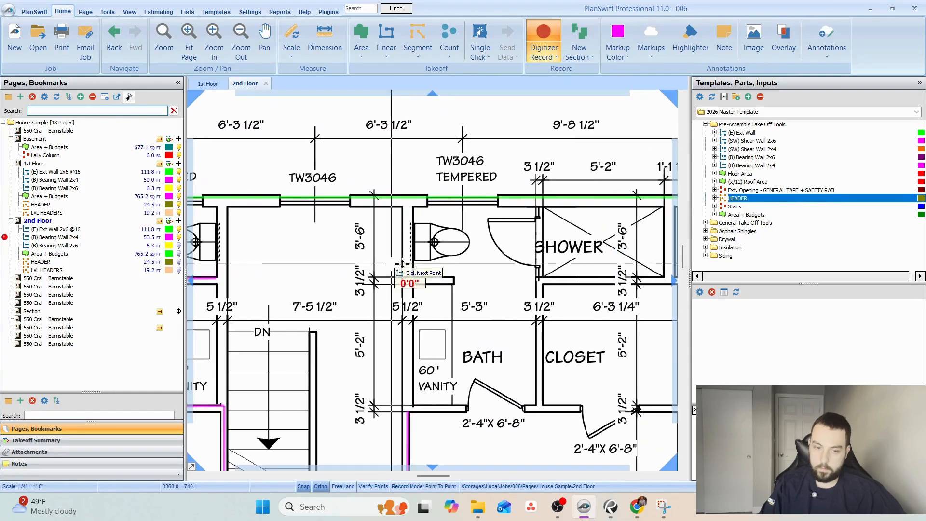
click(454, 282)
Record 2x4 bearing wall sections between the Bedroom 2 shower and closet and down its closet-bath partition.
drag(568, 278, 467, 275)
click(577, 276)
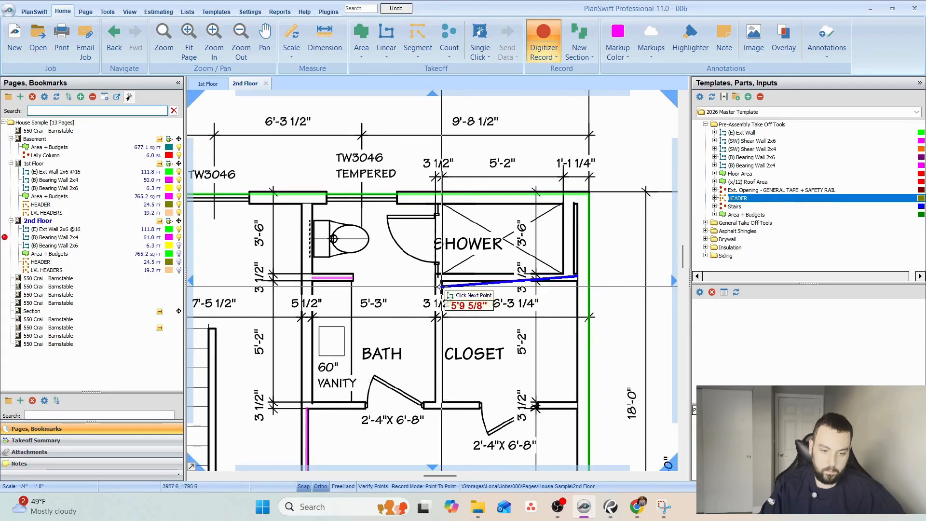
click(439, 277)
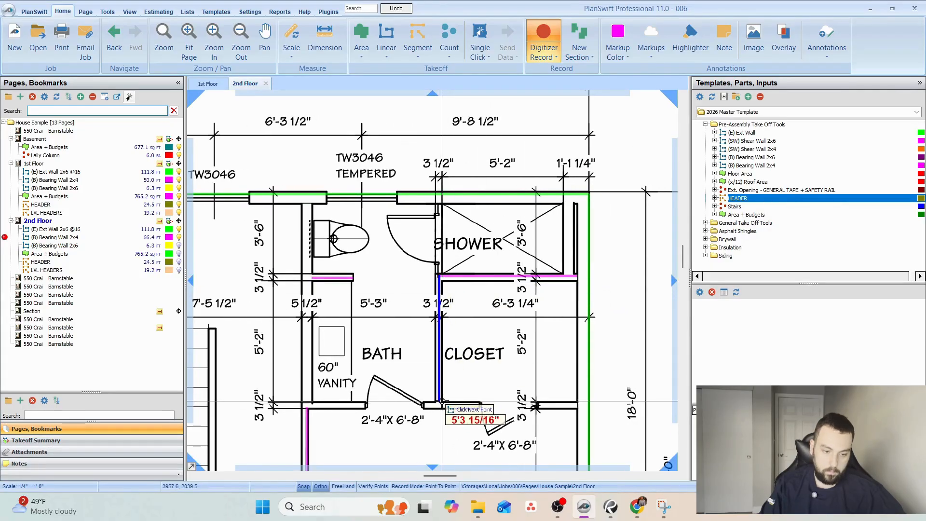
click(442, 401)
Record the 2x4 bearing wall along the Bedroom 2 side of the closet and bath to the stairwell, and finish recording.
click(577, 405)
click(308, 407)
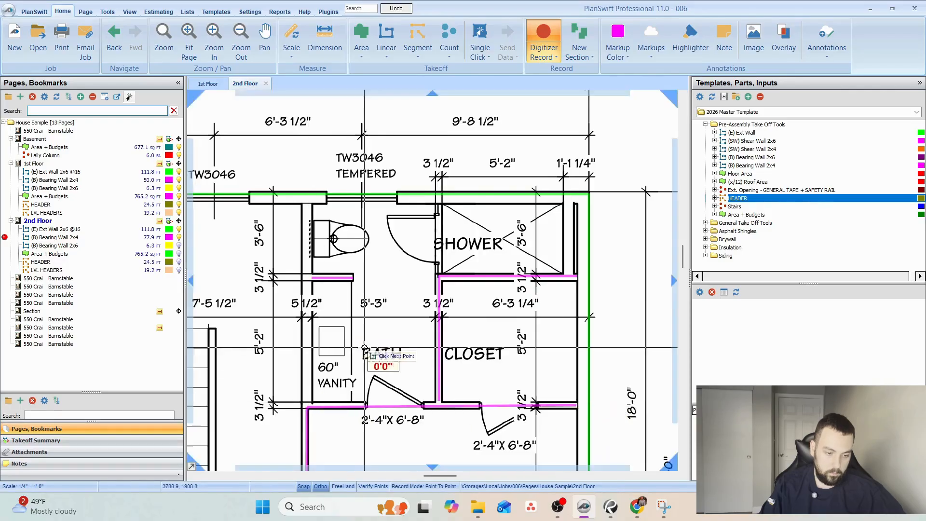
drag(364, 347, 460, 250)
key(Escape)
scroll(437, 270, down, 1)
scroll(533, 228, down, 1)
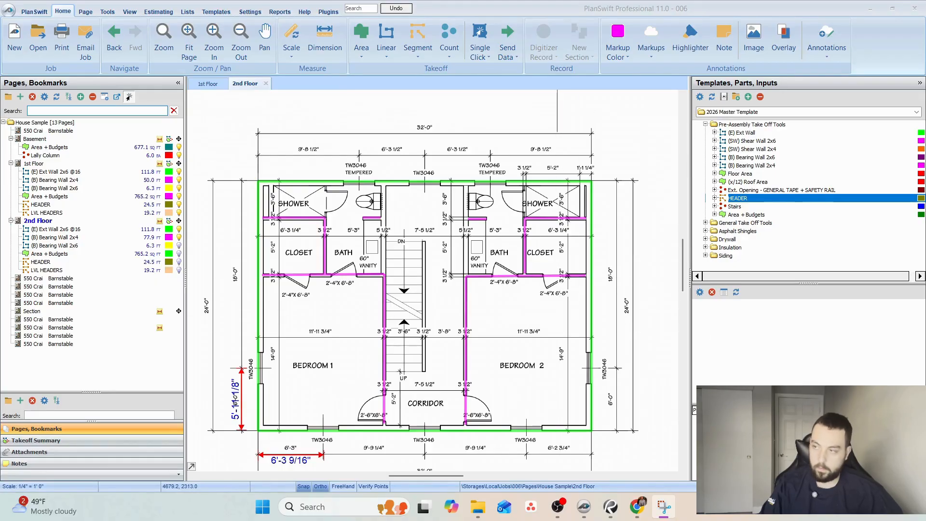
Switch to Snipping Tool and highlight the bearing walls on the attic framing snip.
drag(925, 140, 925, 69)
drag(925, 121, 925, 68)
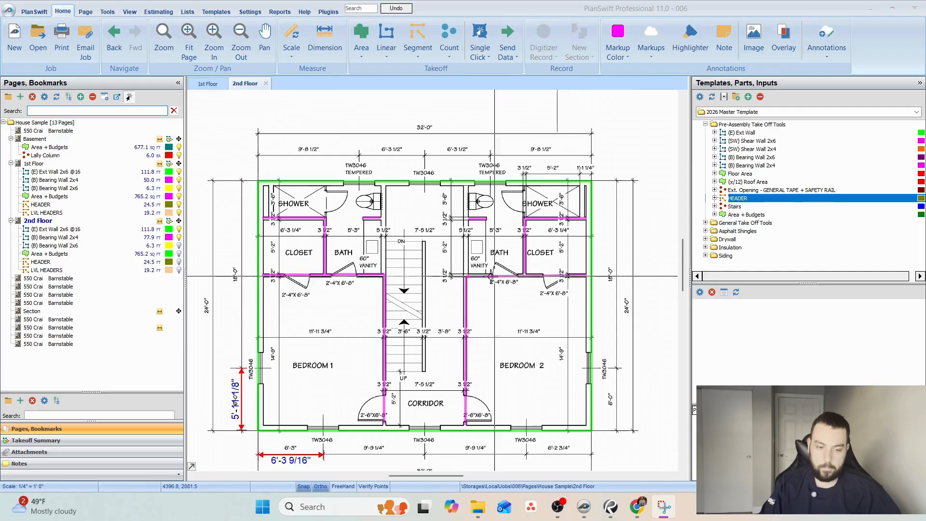
Show the 2nd Floor 2x6 bearing wall and move its section onto the chase wall behind the Bedroom 2 shower.
drag(222, 227, 221, 238)
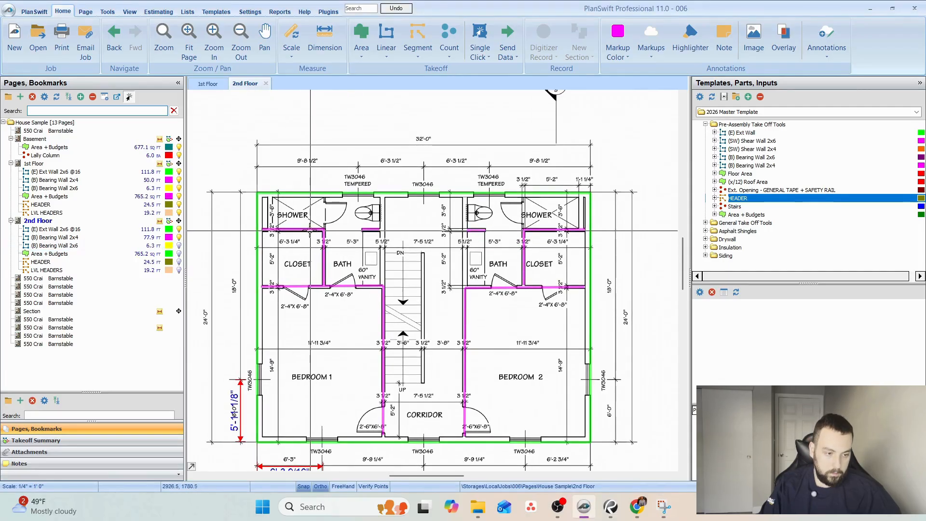
click(96, 237)
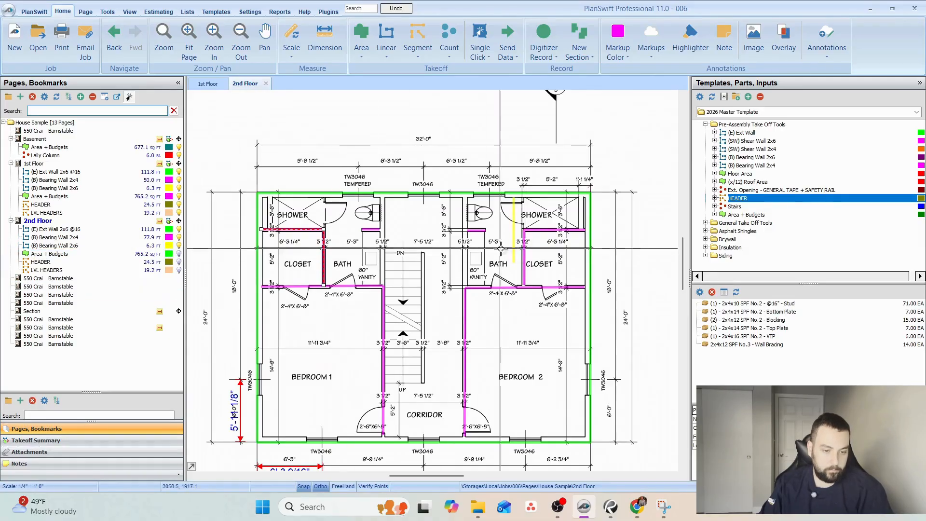
scroll(481, 240, up, 2)
click(512, 235)
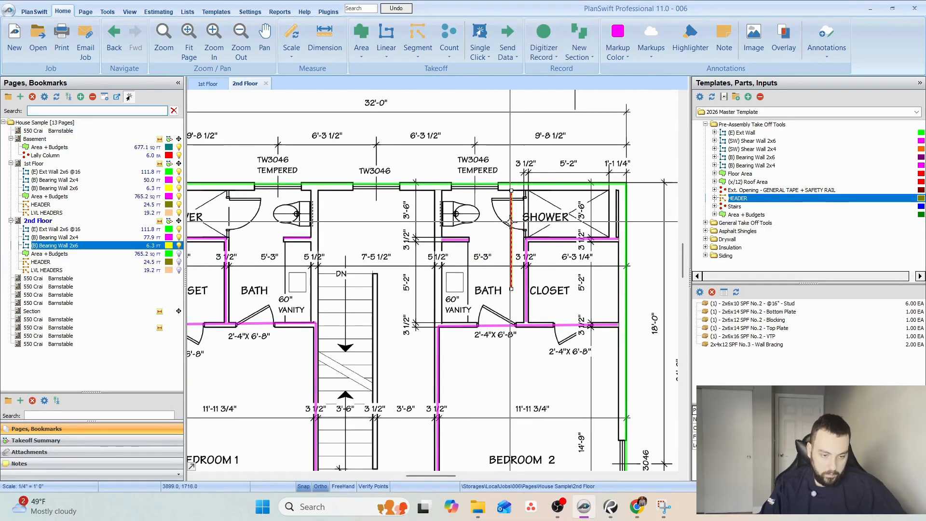
scroll(521, 236, up, 1)
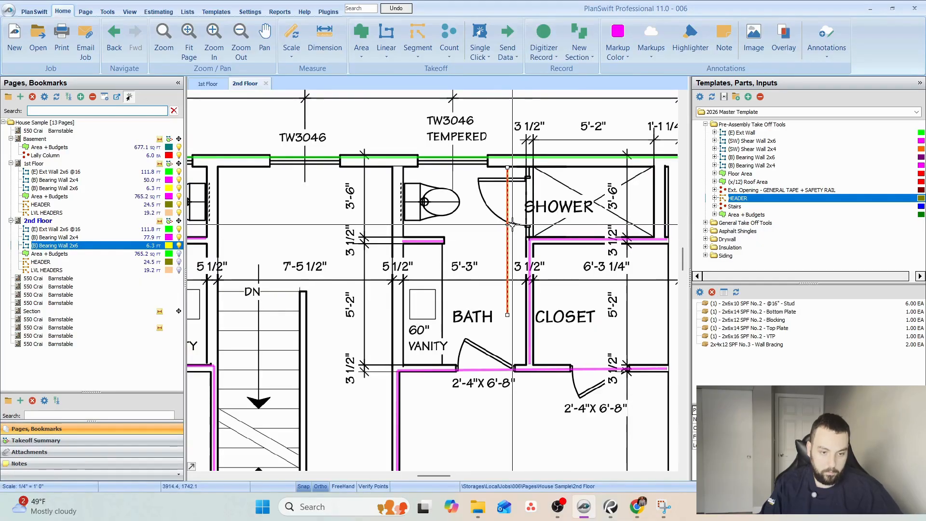
drag(502, 226, 602, 231)
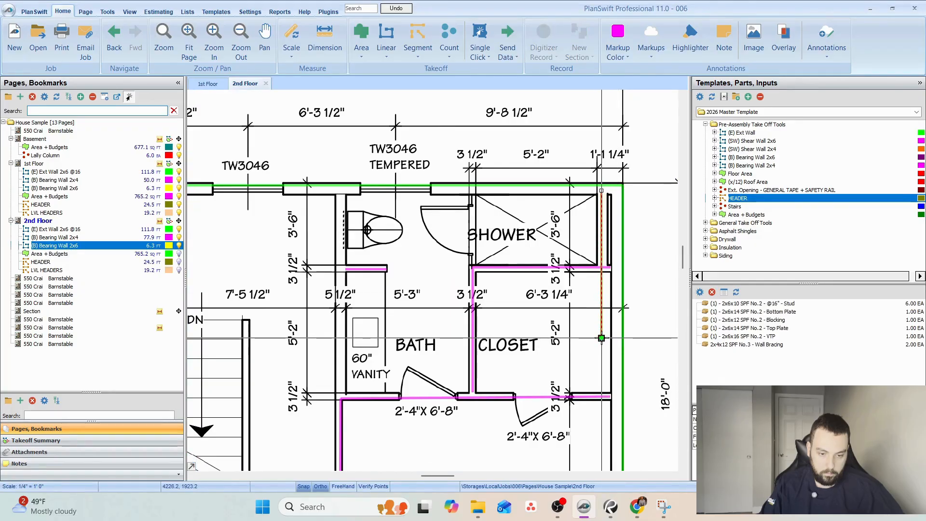
Shorten the moved 2x6 bearing wall to end at the shower-closet wall, with snapping turned off.
drag(602, 339, 601, 265)
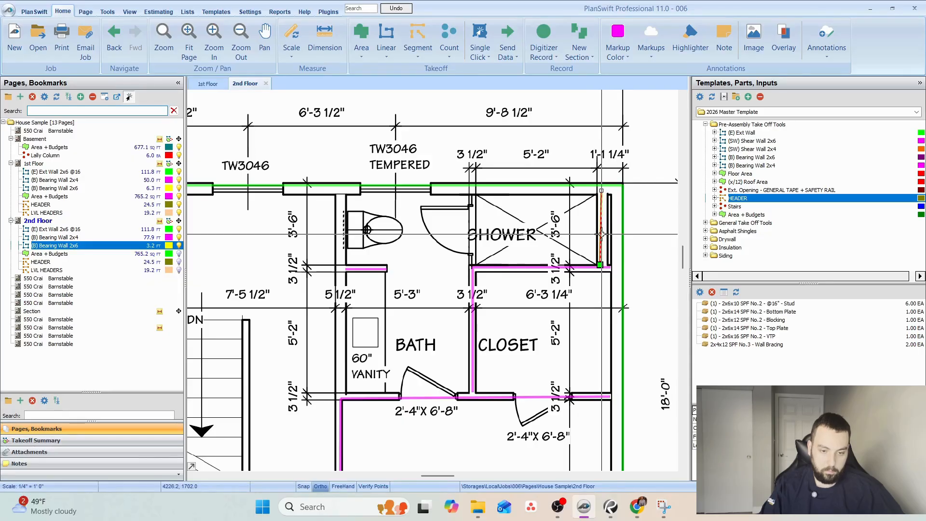
mouse_move(601, 234)
mouse_down()
mouse_move(602, 244)
mouse_move(602, 235)
mouse_up()
drag(600, 266, 602, 267)
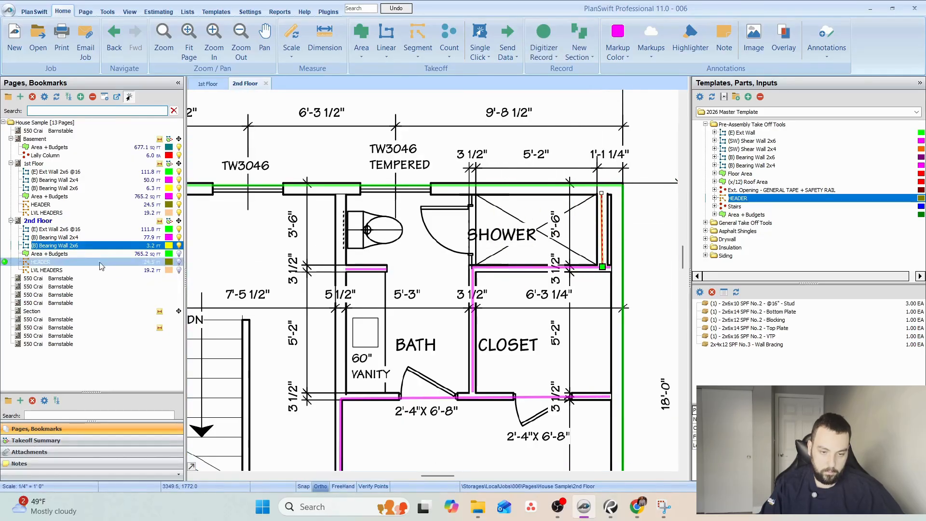
Record 2x6 bearing wall sections on the Bedroom 1 shower's chase wall and between that bath and the stairwell.
drag(250, 248, 405, 245)
click(308, 251)
click(307, 179)
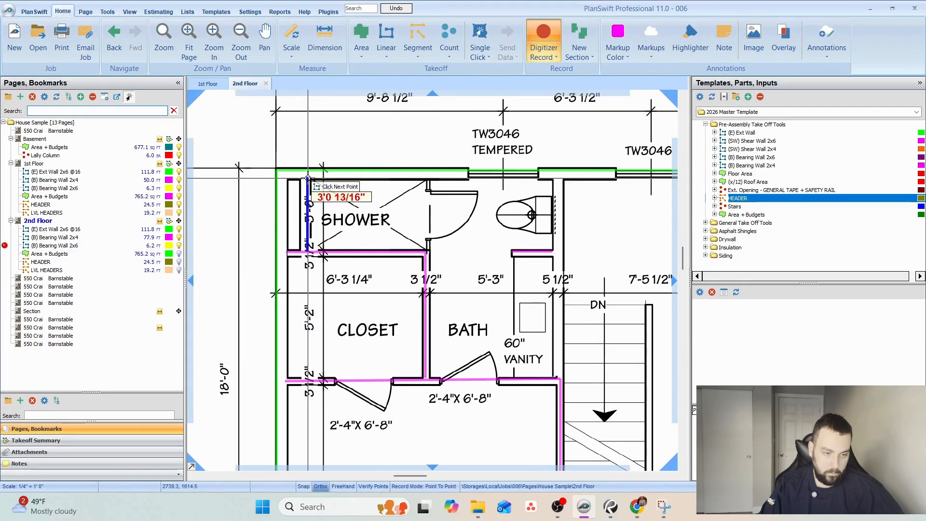
click(558, 180)
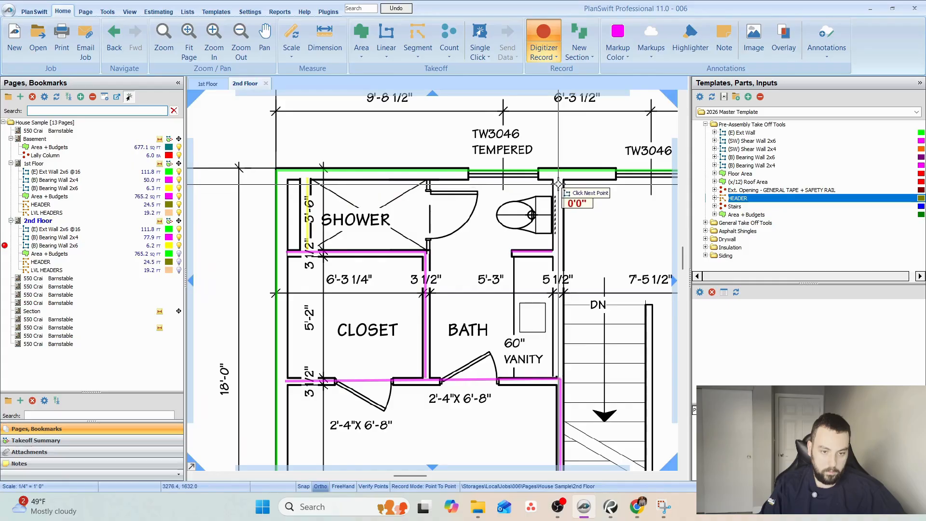
click(557, 380)
Record the 2x6 bearing wall section between the Bedroom 2 bath and the stairwell, and finish recording.
drag(566, 358, 199, 322)
click(377, 144)
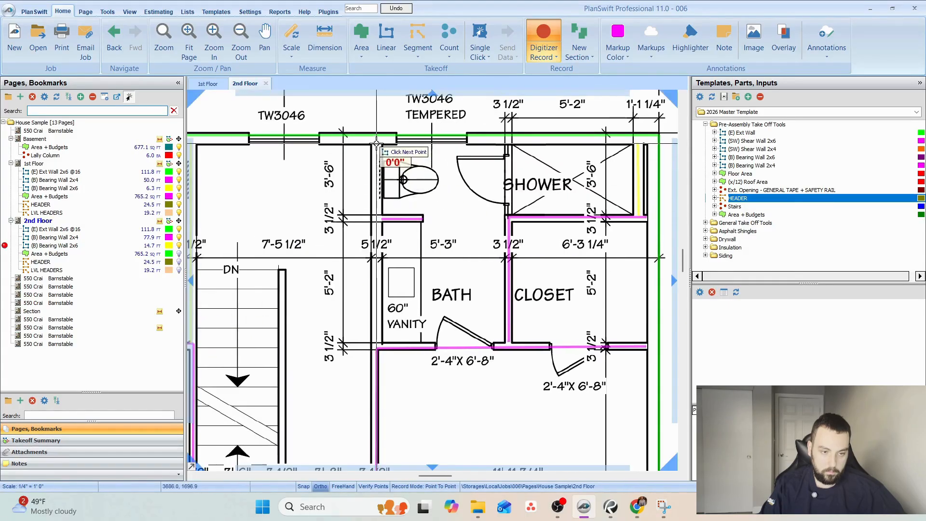
click(376, 348)
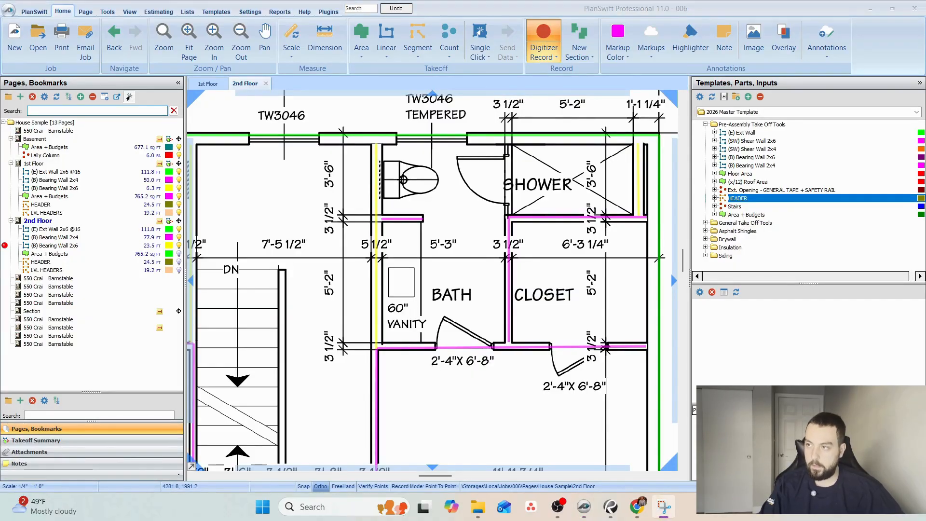
drag(281, 230, 401, 176)
key(Escape)
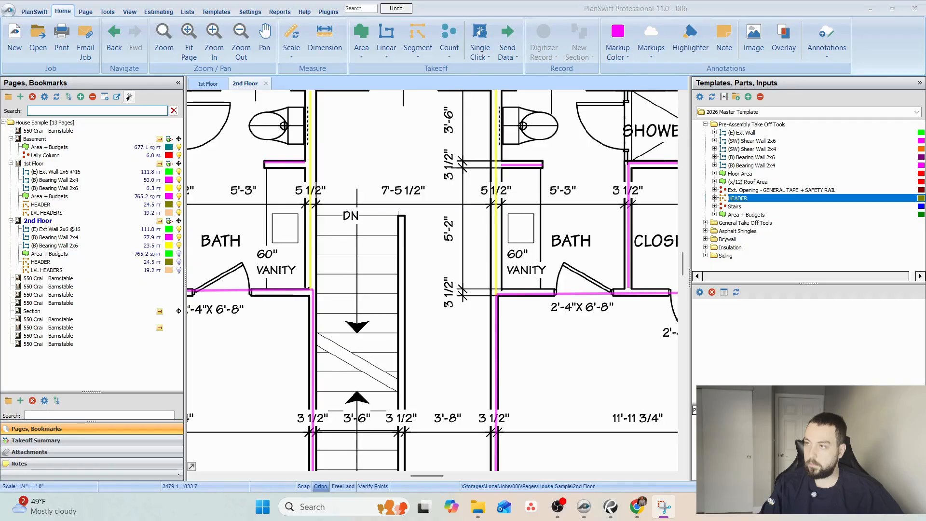
Check the highlighted attic framing snip and record a 2x4 bearing wall section along the partition between the stairs and the corridor.
drag(925, 309, 512, 76)
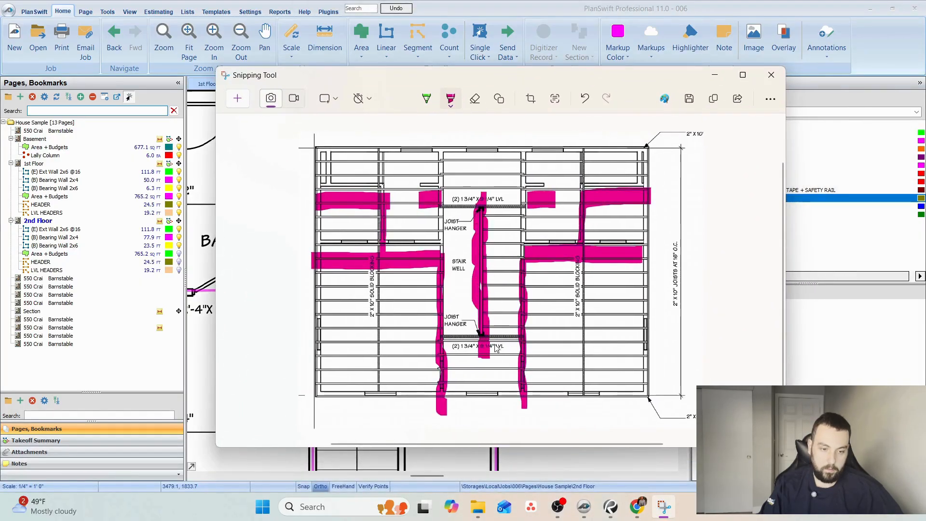
drag(604, 83, 925, 87)
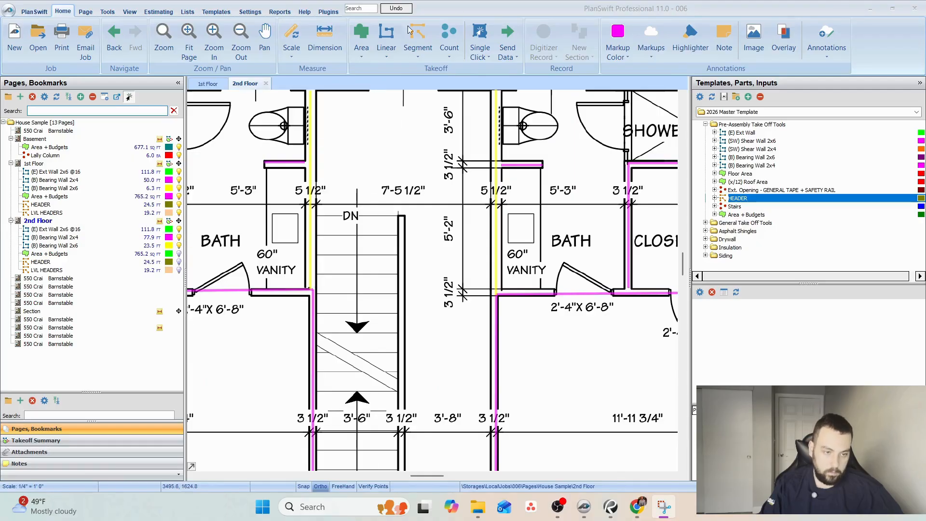
click(43, 238)
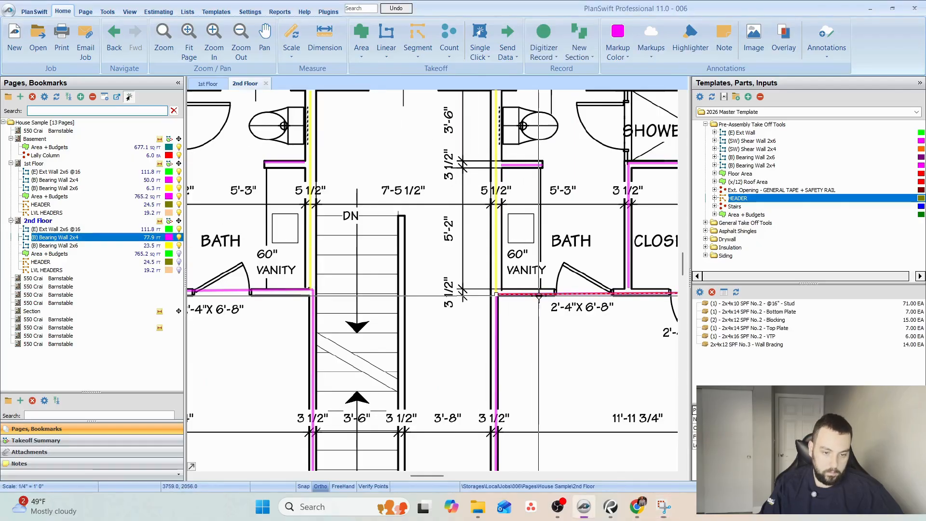
click(6, 237)
click(402, 218)
drag(482, 341, 486, 145)
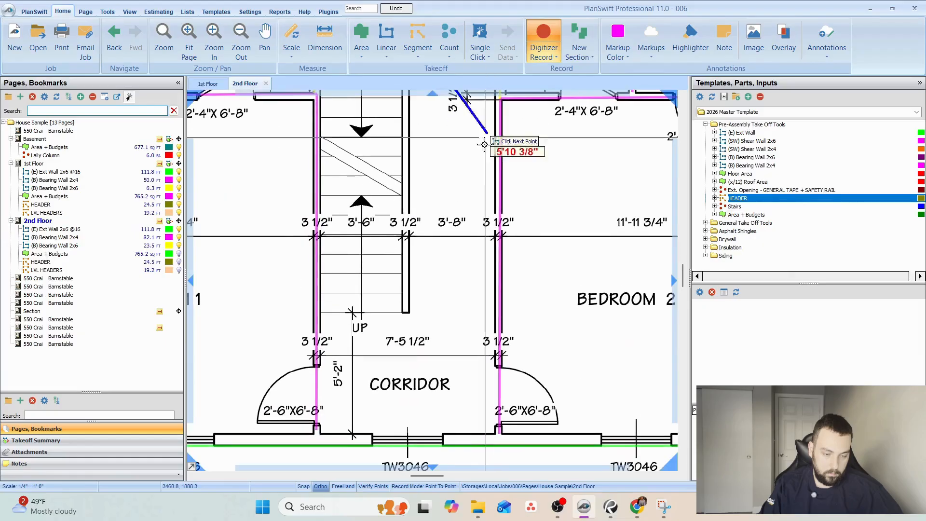
click(415, 313)
key(Escape)
Show the 2nd Floor Area + Budgets takeoff on the plan.
scroll(512, 248, down, 4)
scroll(502, 254, up, 3)
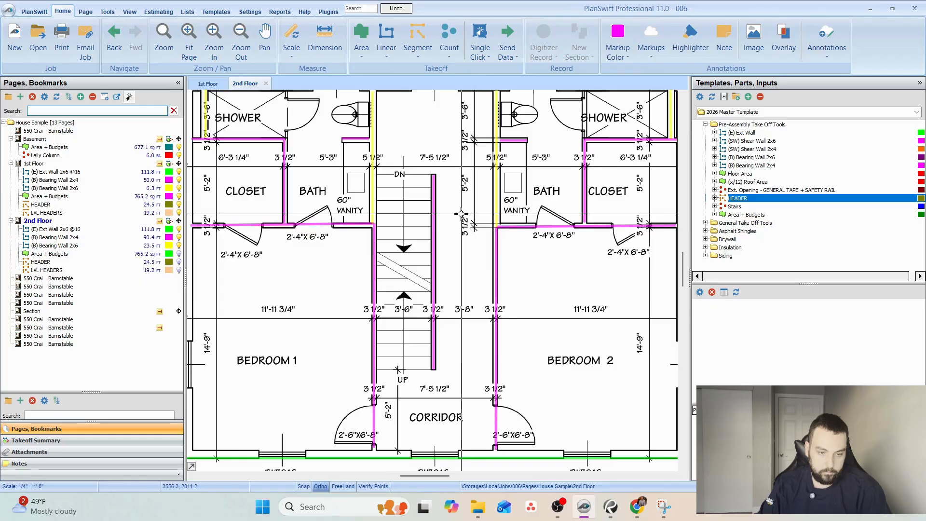
drag(449, 206, 422, 227)
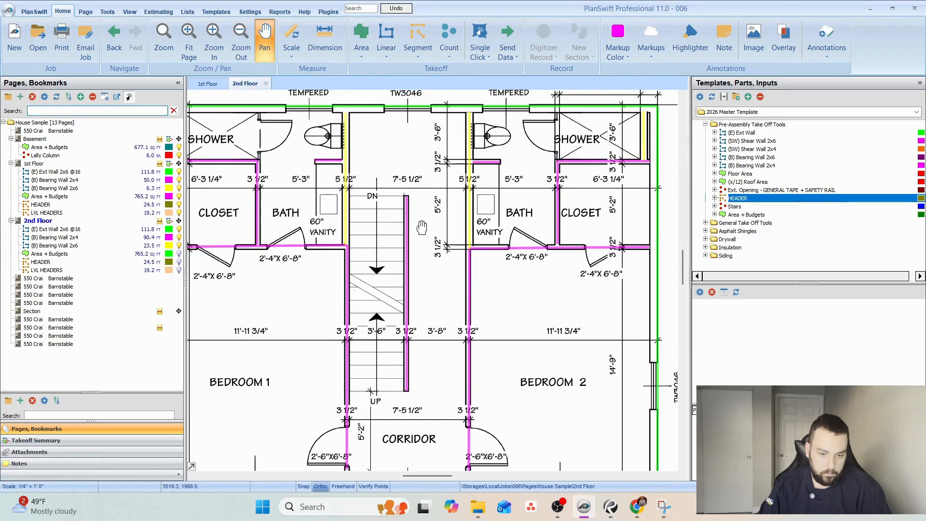
click(179, 254)
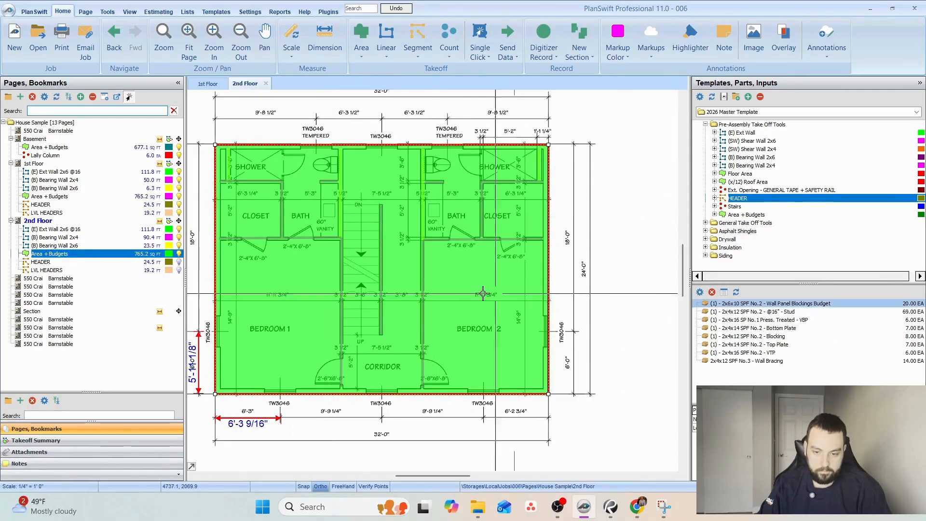
Hide the 2nd Floor Area + Budgets takeoff and show the floor's HEADER takeoff on the plan.
click(179, 254)
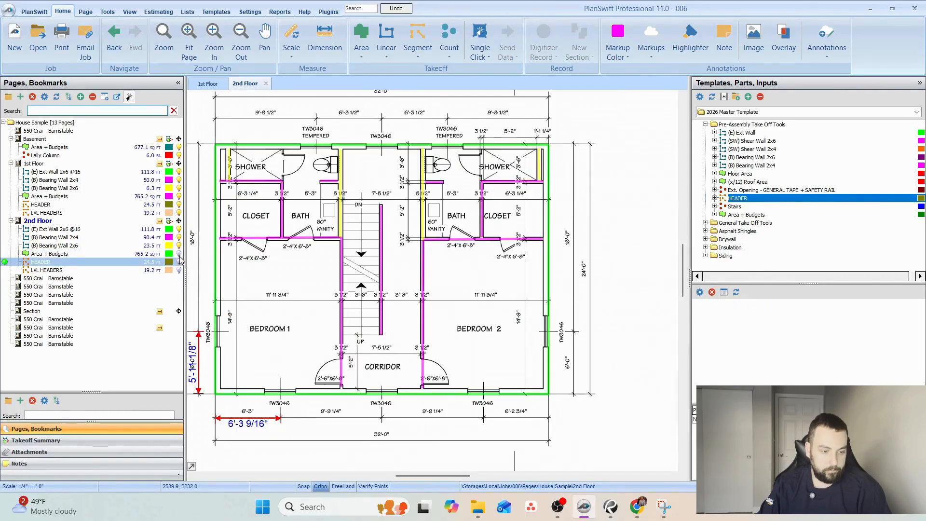
click(179, 262)
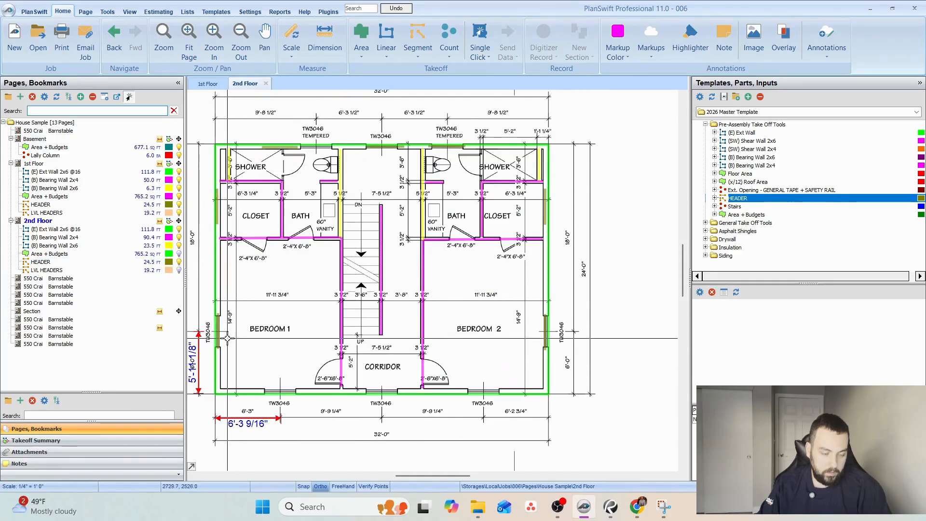
scroll(208, 347, up, 5)
scroll(322, 125, down, 5)
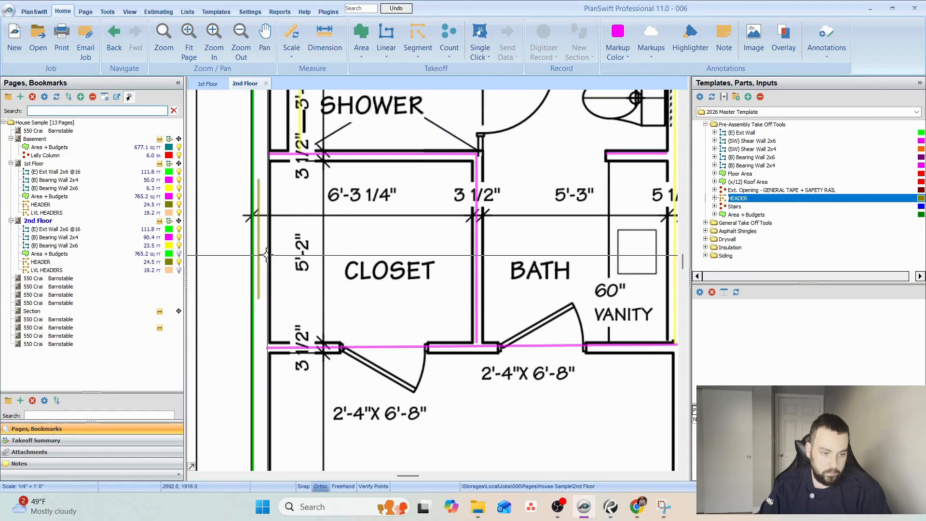
Delete the copied header sections on the exterior walls beside both closets and above the Bedroom 1 shower.
click(259, 256)
key(Delete)
click(497, 257)
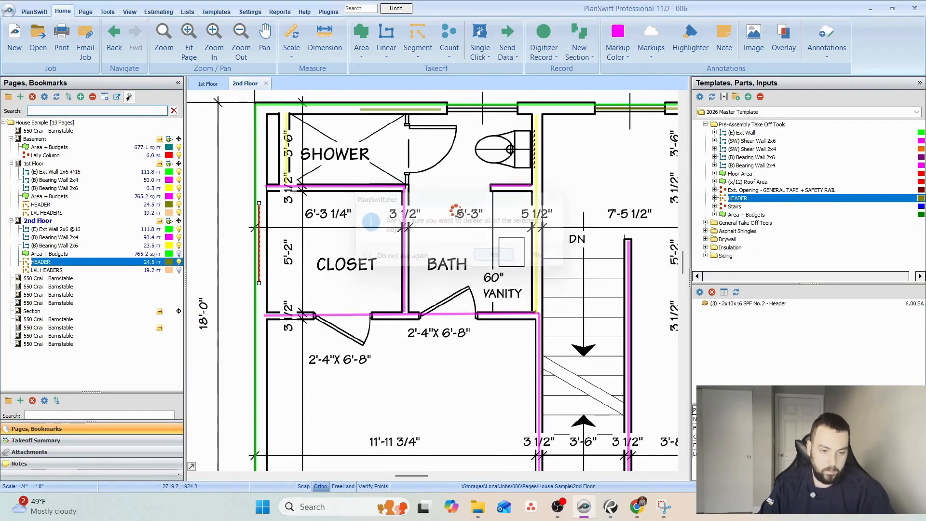
click(419, 111)
key(Delete)
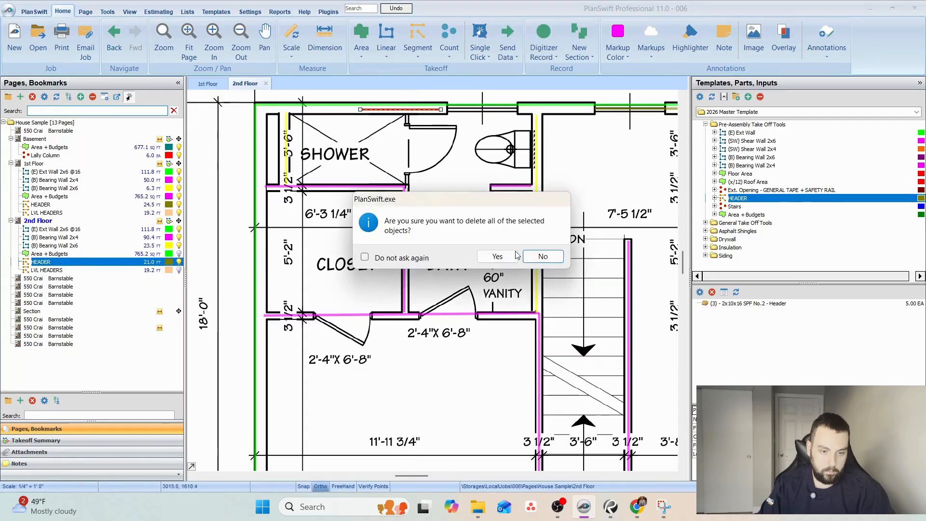
click(497, 256)
drag(497, 256, 311, 139)
click(556, 265)
key(Delete)
click(497, 256)
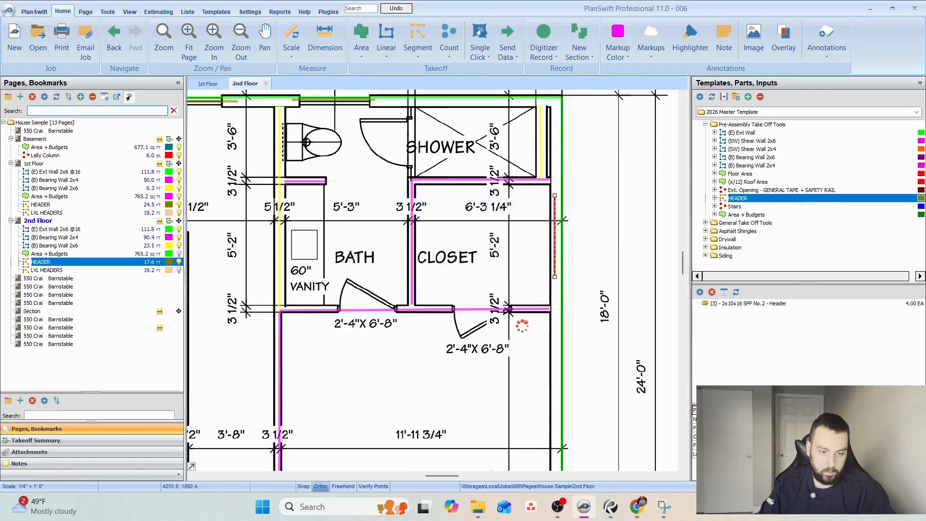
Record HEADER sections across the three TW3046 windows along the front wall of the bedrooms and corridor, and finish recording.
drag(523, 320, 486, 68)
drag(439, 324, 763, 232)
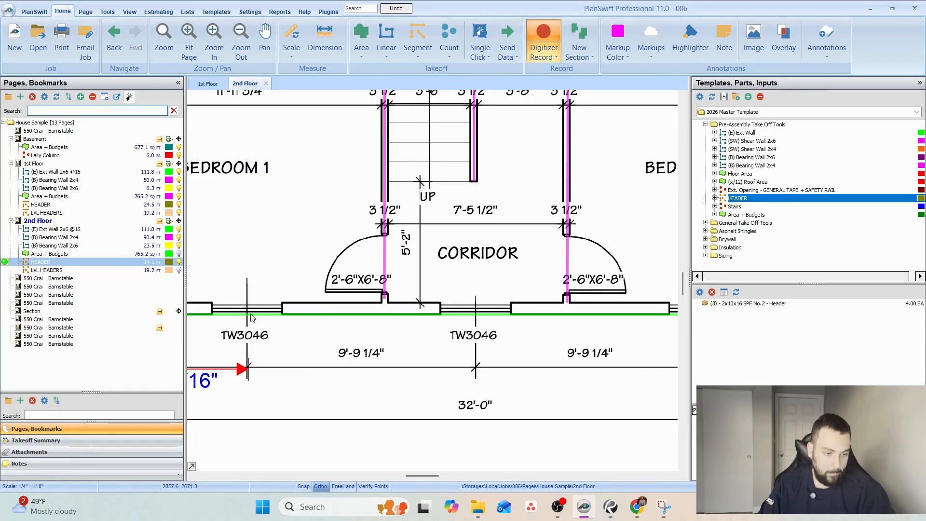
click(210, 309)
click(286, 309)
click(451, 311)
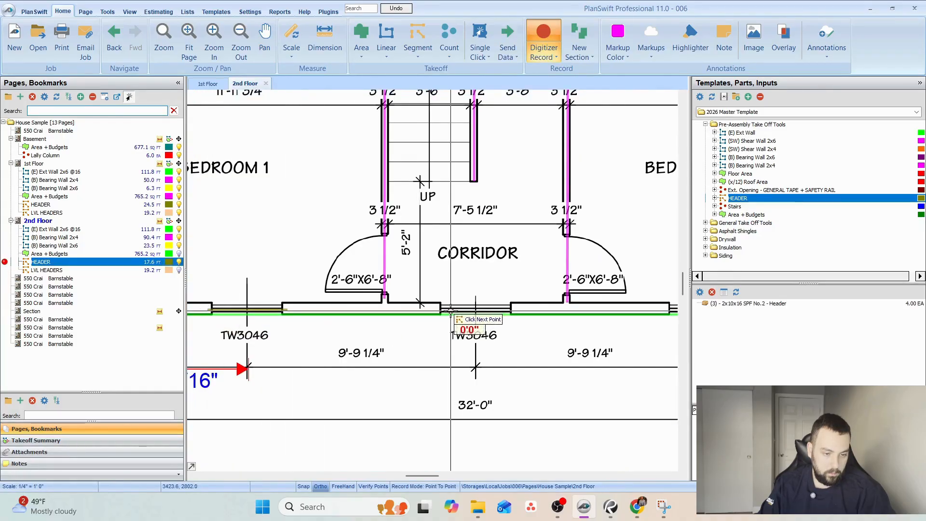
click(435, 310)
click(515, 310)
drag(541, 297, 349, 318)
click(470, 328)
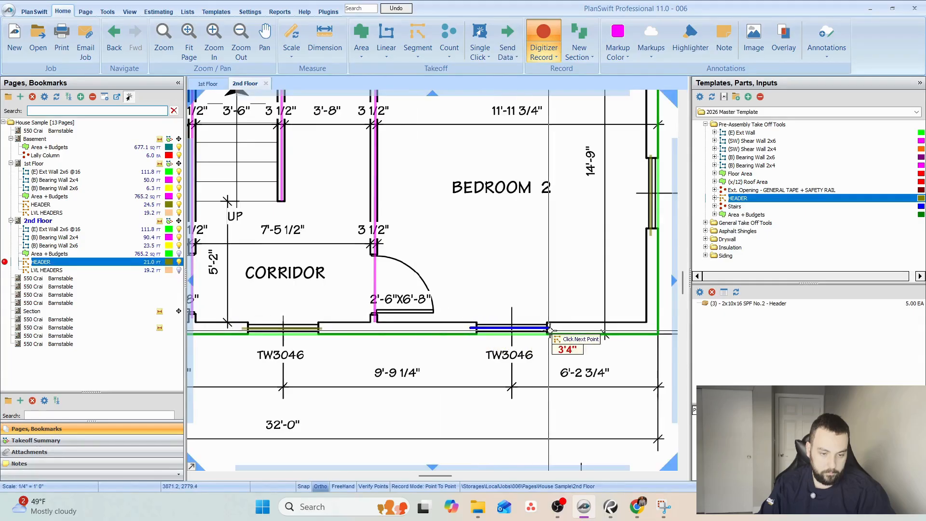
click(550, 330)
key(Escape)
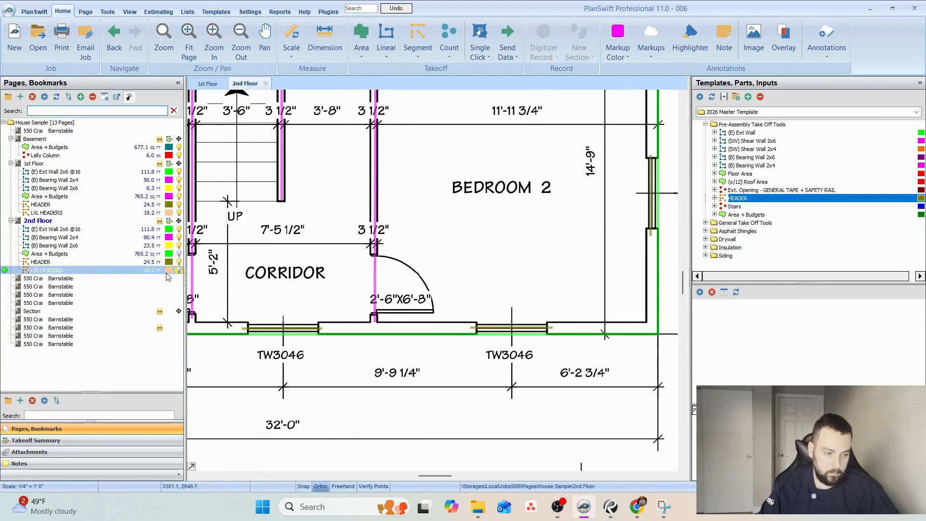
Show the 2nd Floor LVL HEADERS takeoff and delete all of its sections from the plan.
click(167, 273)
key(Delete)
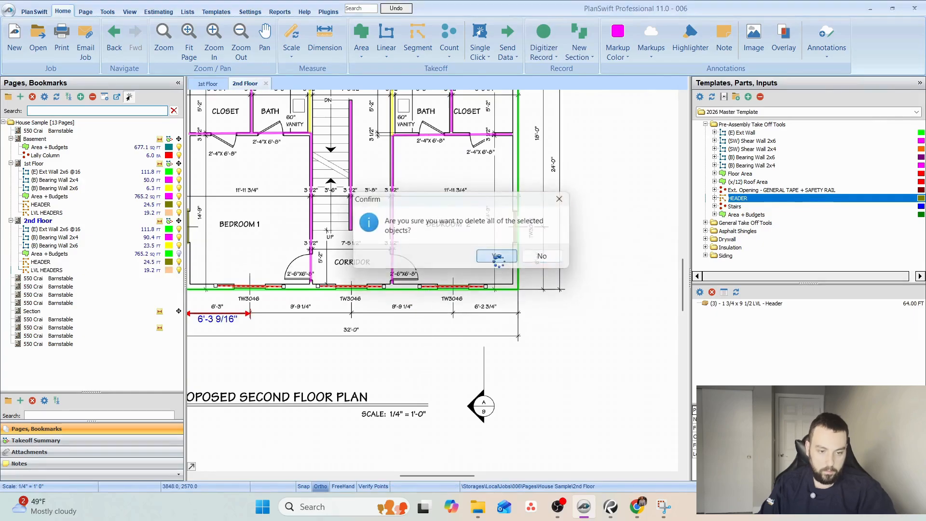
click(484, 309)
scroll(478, 344, down, 5)
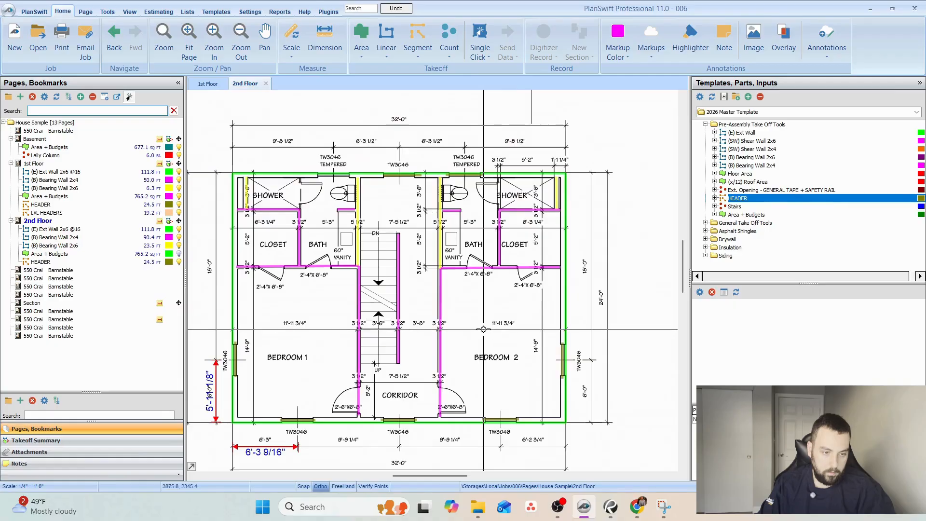
Review the 2nd Floor area coverage, the attic floor plan and the attic level on the front elevation.
click(179, 254)
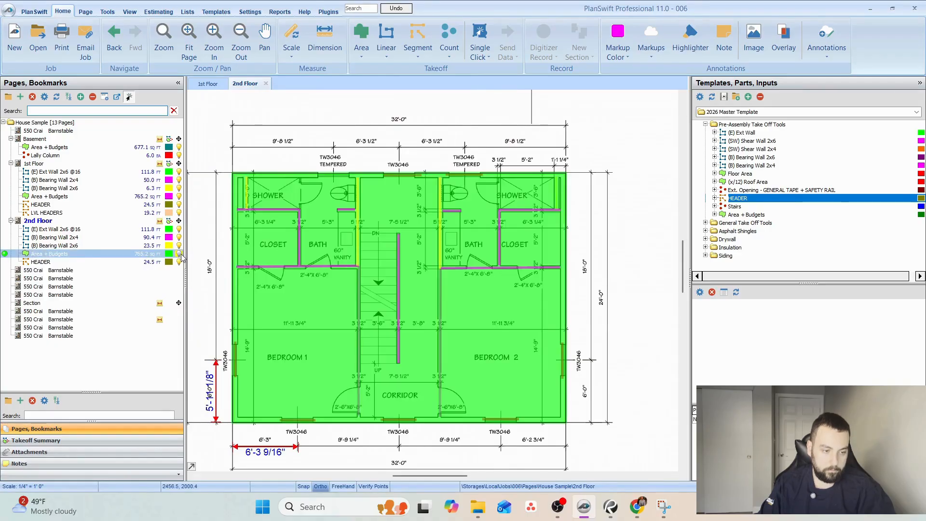
click(179, 254)
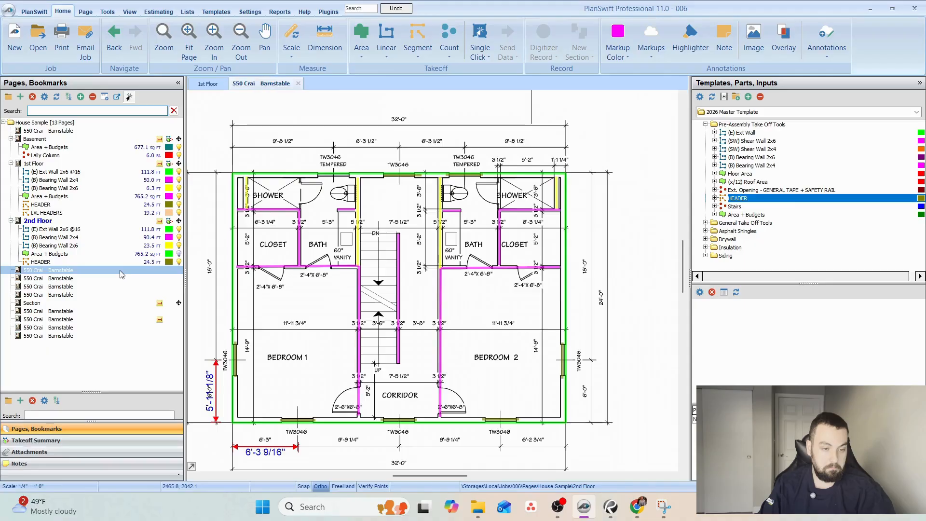
click(121, 271)
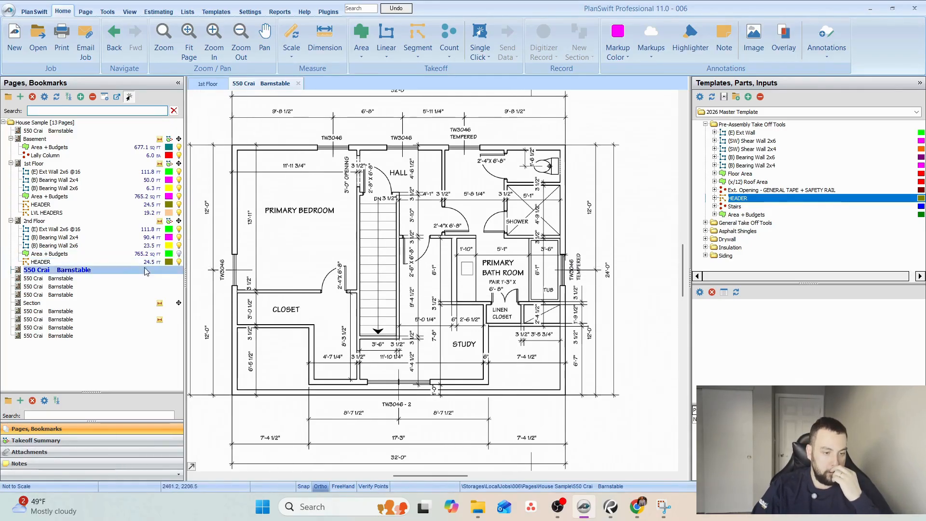
click(125, 286)
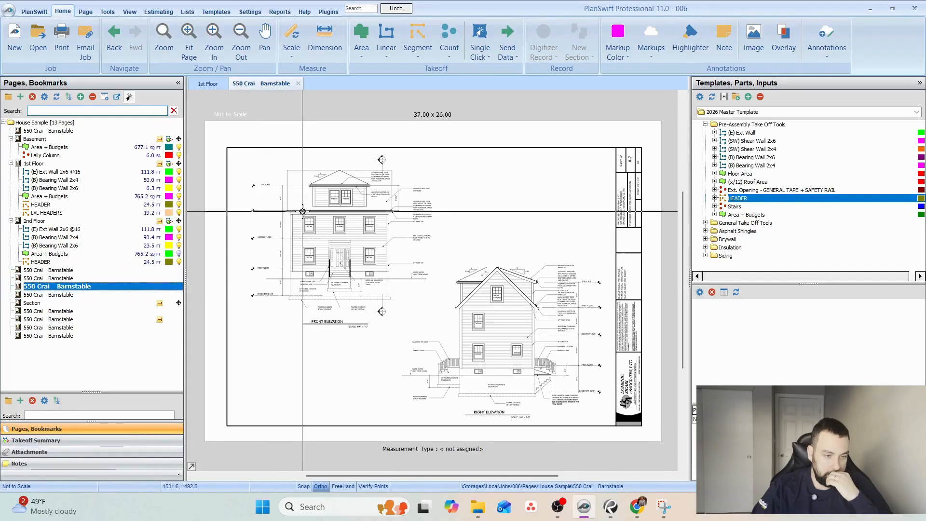
scroll(302, 210, up, 4)
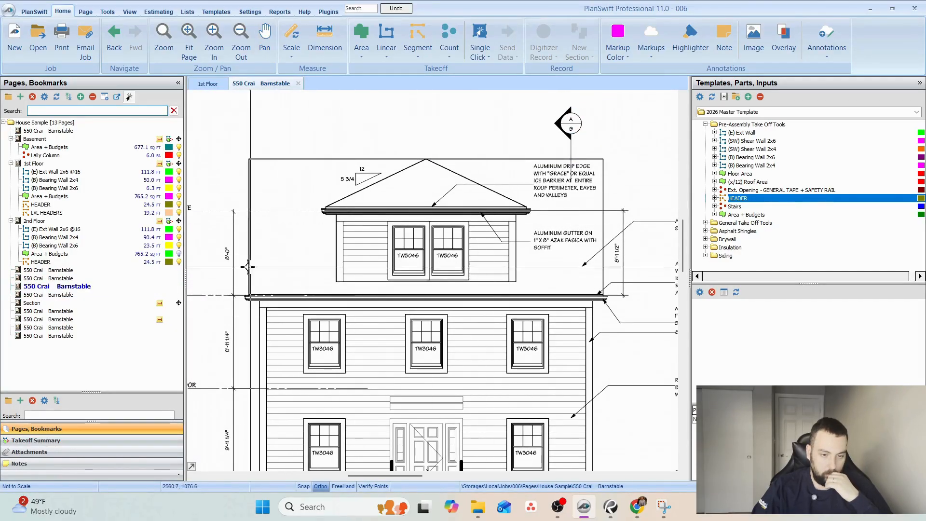
Show the 2nd Floor Area + Budgets takeoff again and copy all of the floor's takeoff sections.
click(77, 239)
click(179, 254)
drag(253, 166, 485, 341)
right_click(404, 278)
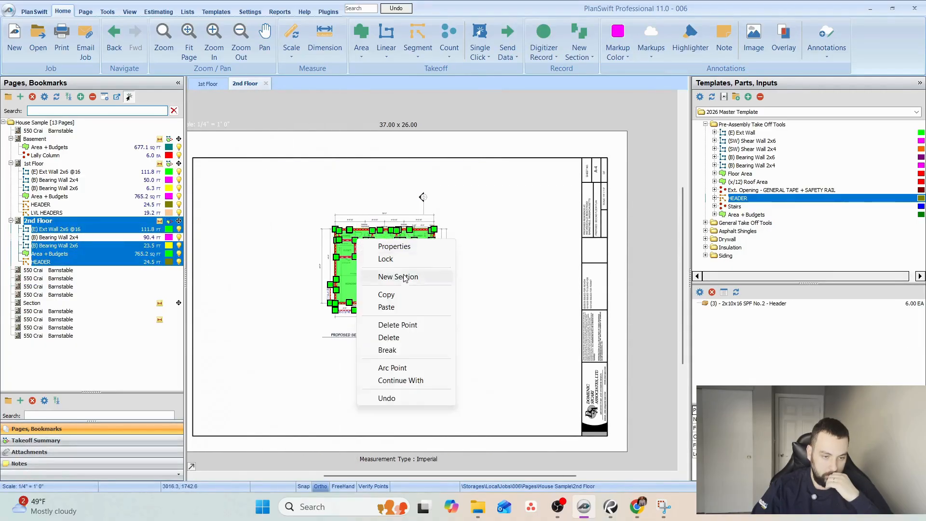
click(393, 300)
Open the proposed attic floor plan page and rename it as Attic.
click(61, 270)
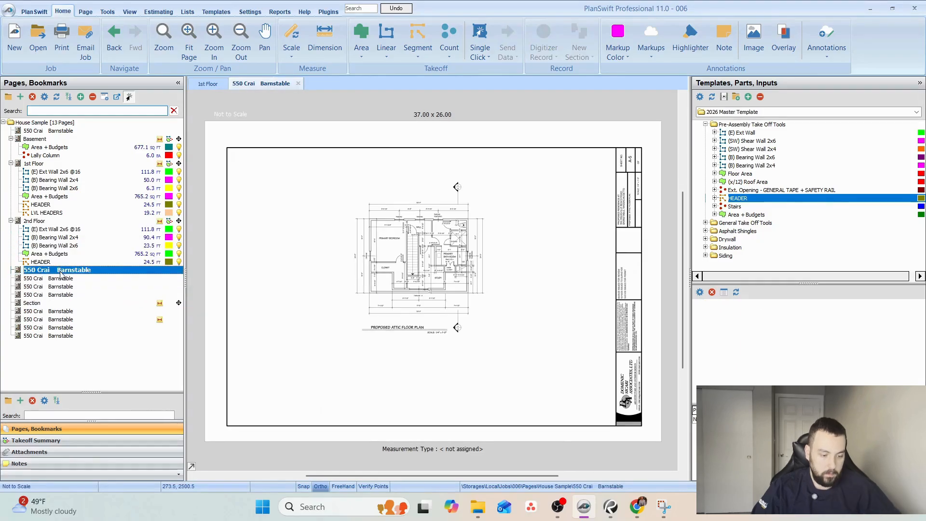
double_click(61, 273)
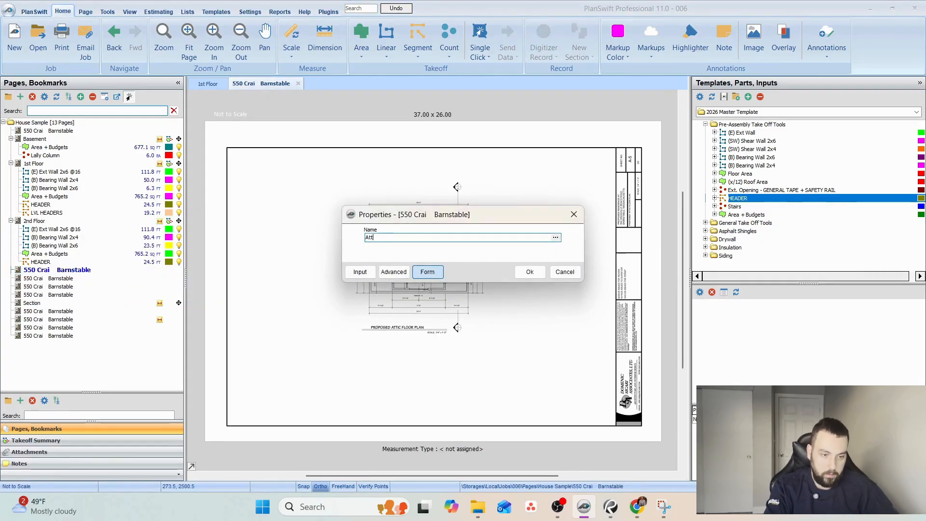
click(530, 272)
Set the Attic page's scale to 1/4" = 1' 0".
scroll(528, 267, up, 5)
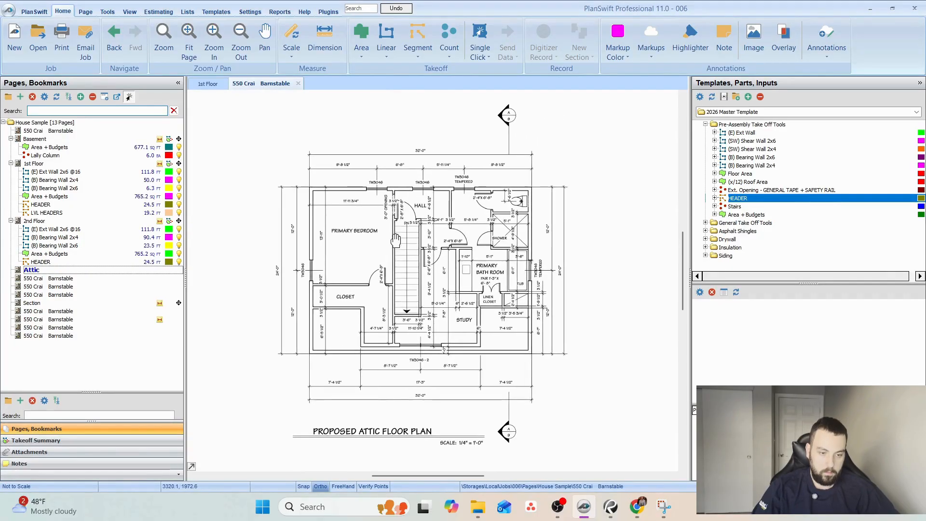
click(291, 51)
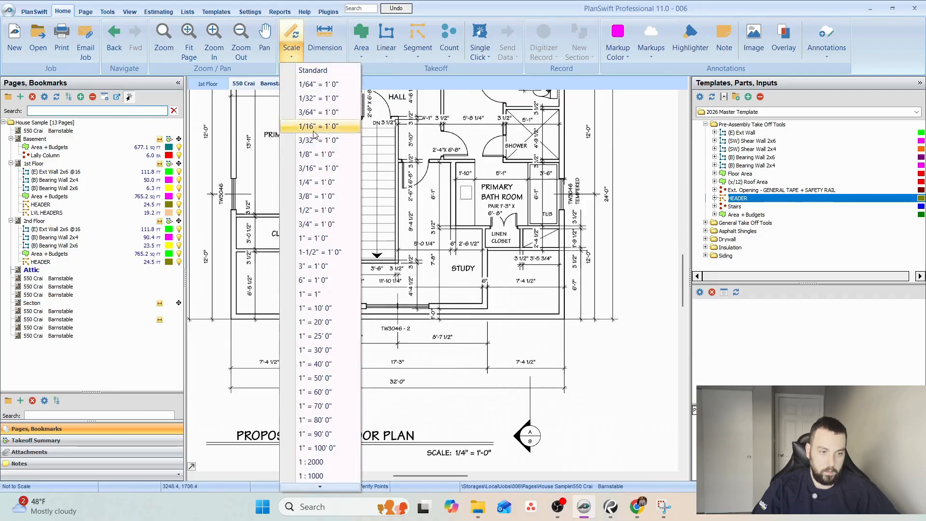
click(317, 185)
click(485, 307)
Dimension the 7'-4 1/2" offset and the lower 12'-0" span on the attic plan to check the scale.
click(326, 48)
scroll(228, 388, up, 2)
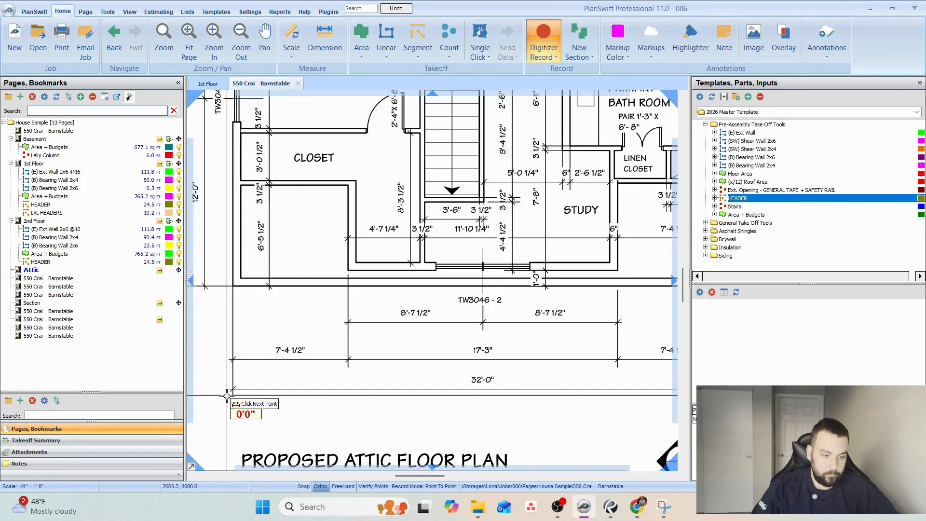
click(233, 360)
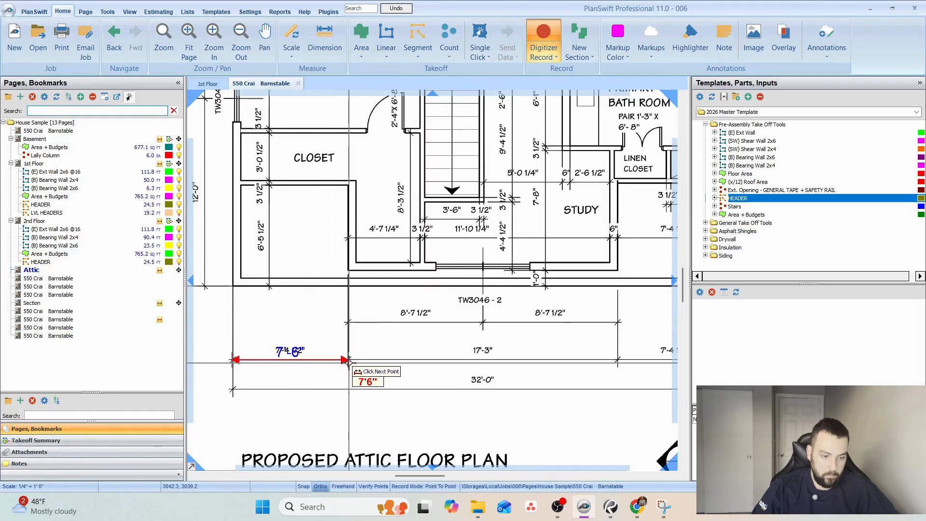
click(349, 362)
drag(270, 241, 399, 376)
click(333, 421)
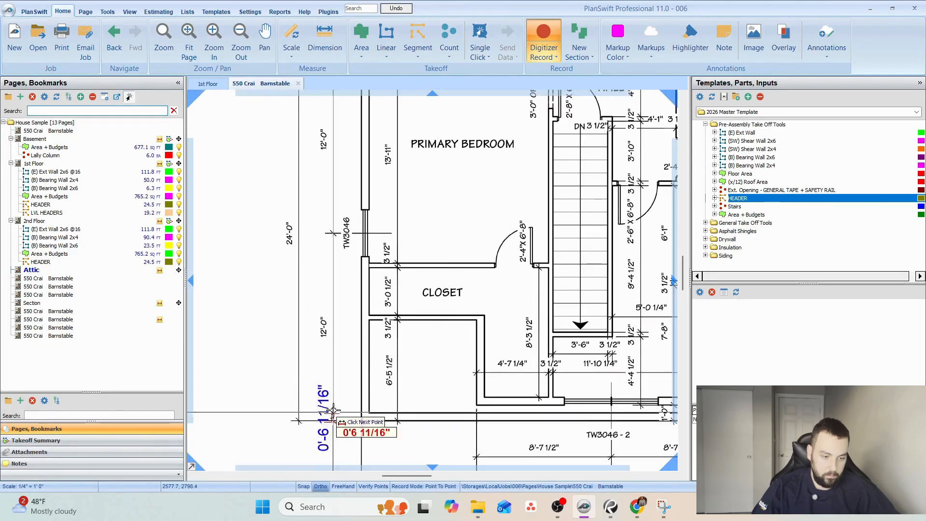
click(334, 234)
scroll(404, 285, down, 4)
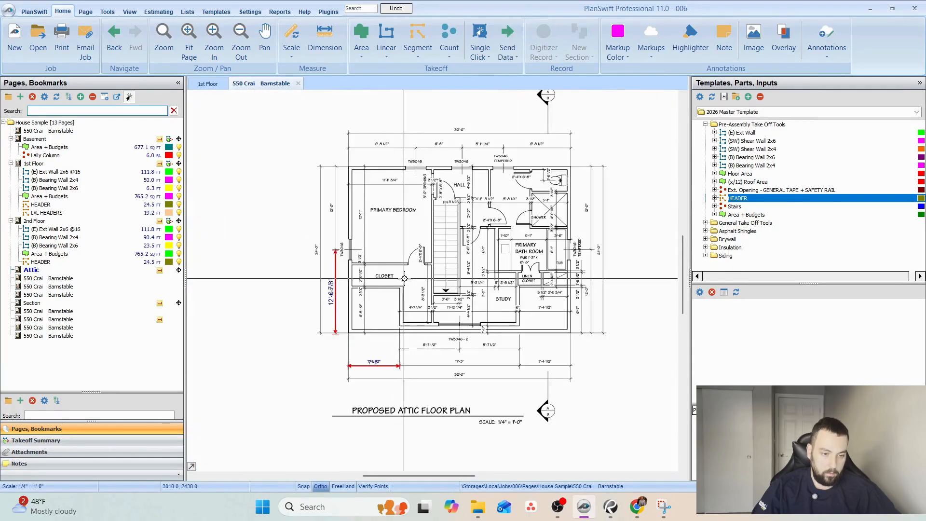
Paste the copied 2nd Floor sections onto the Attic page as new items.
drag(404, 278, 368, 305)
right_click(44, 272)
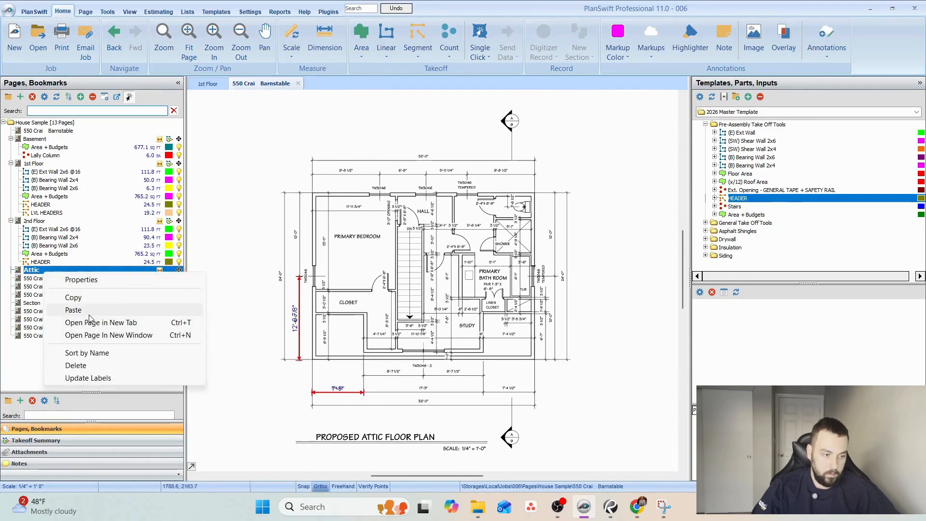
click(74, 310)
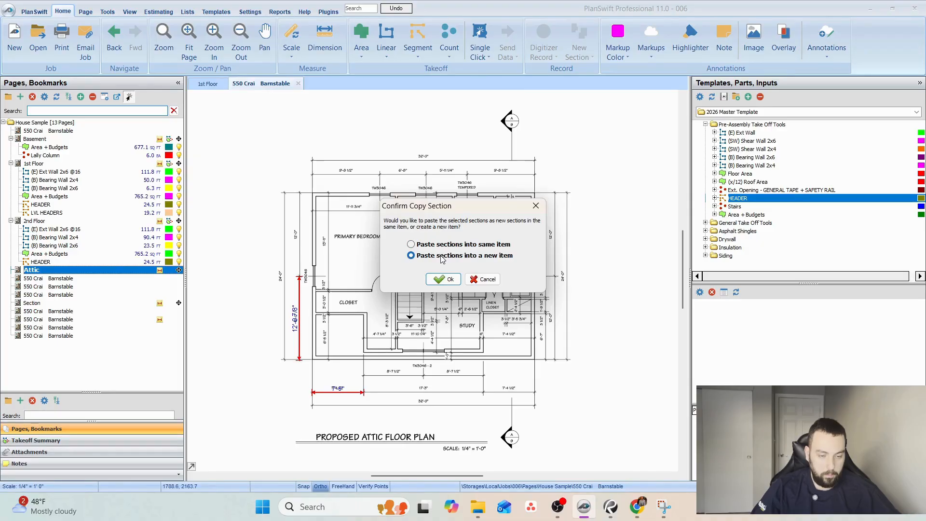
click(445, 278)
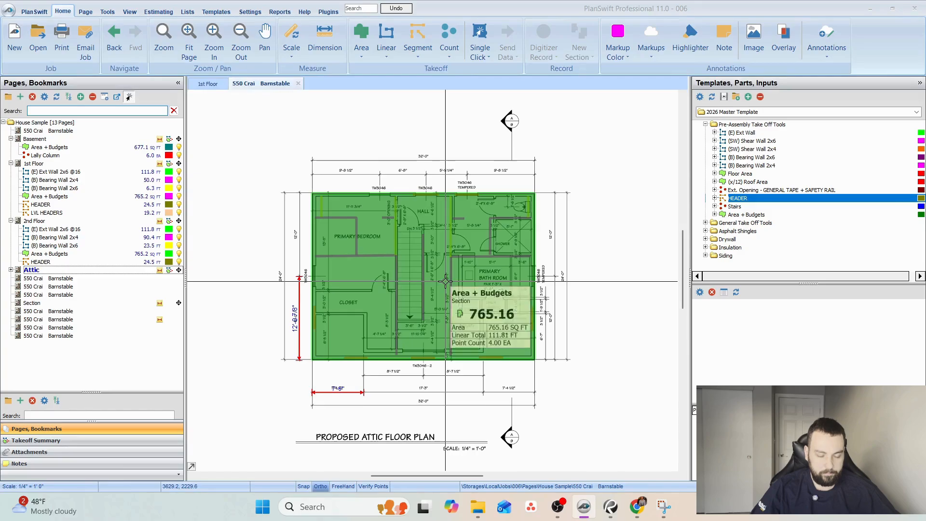
click(11, 269)
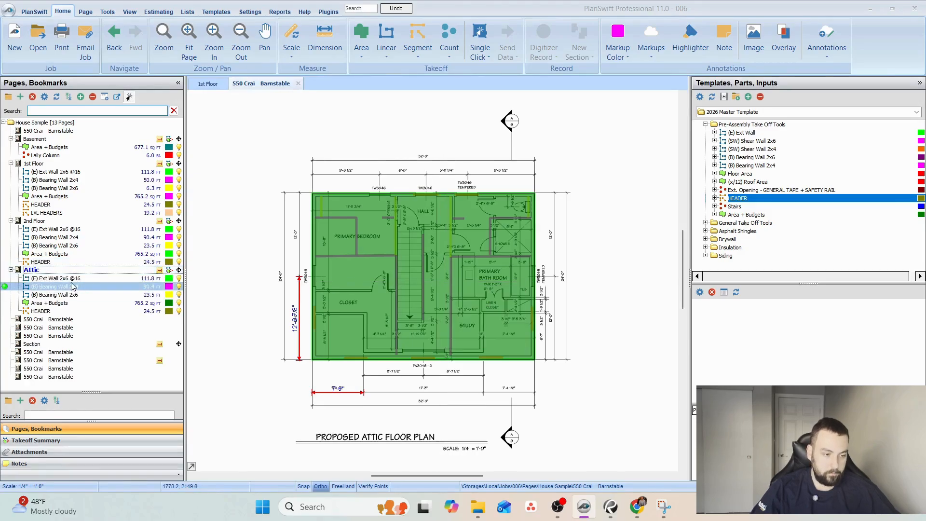
right_click(82, 278)
click(169, 290)
click(556, 257)
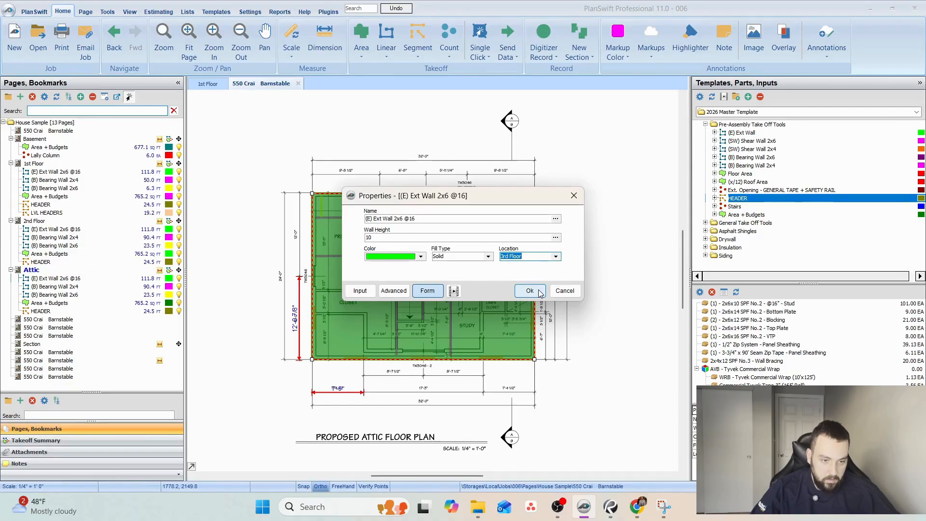
click(530, 290)
click(158, 11)
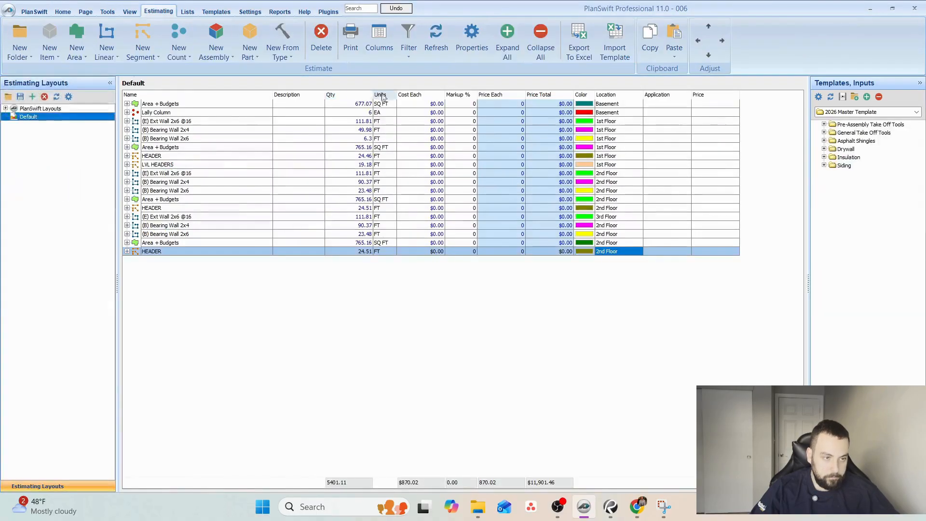
drag(620, 219, 620, 259)
right_click(618, 256)
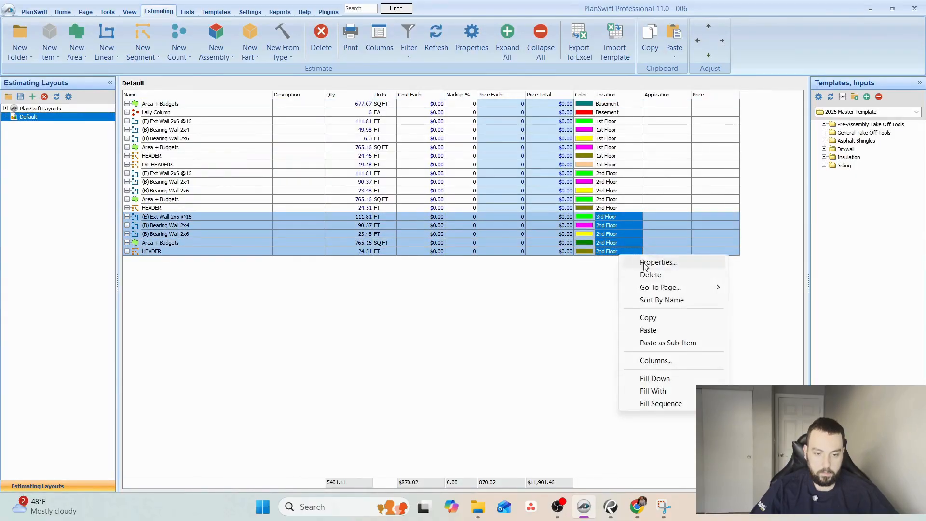
click(608, 217)
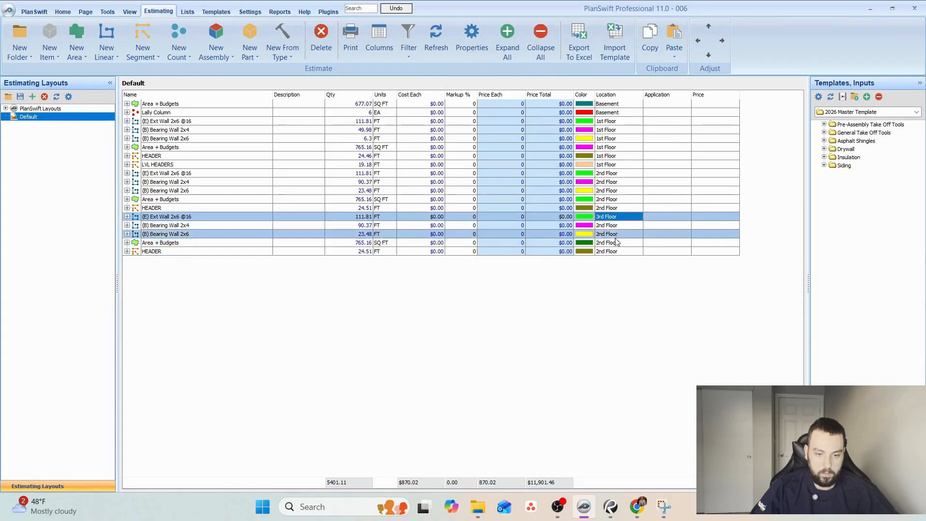
shift+click(612, 252)
right_click(612, 253)
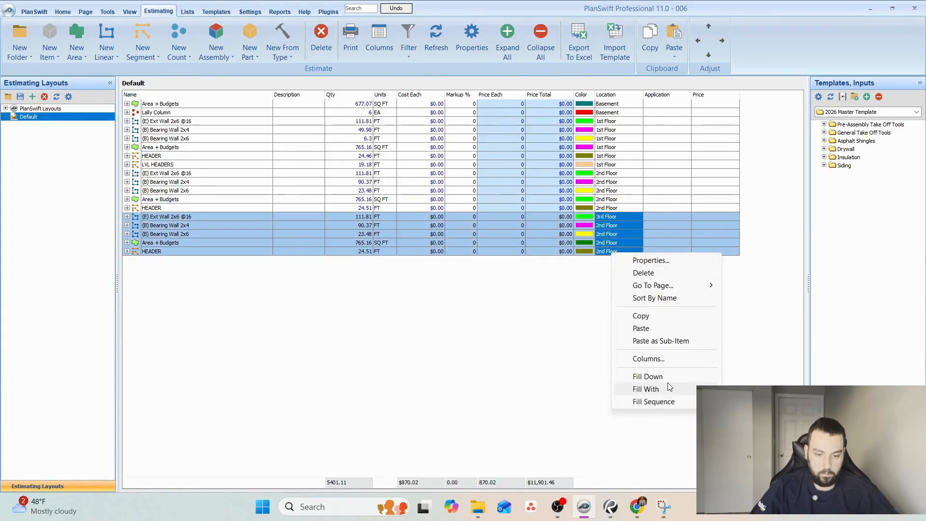
click(669, 378)
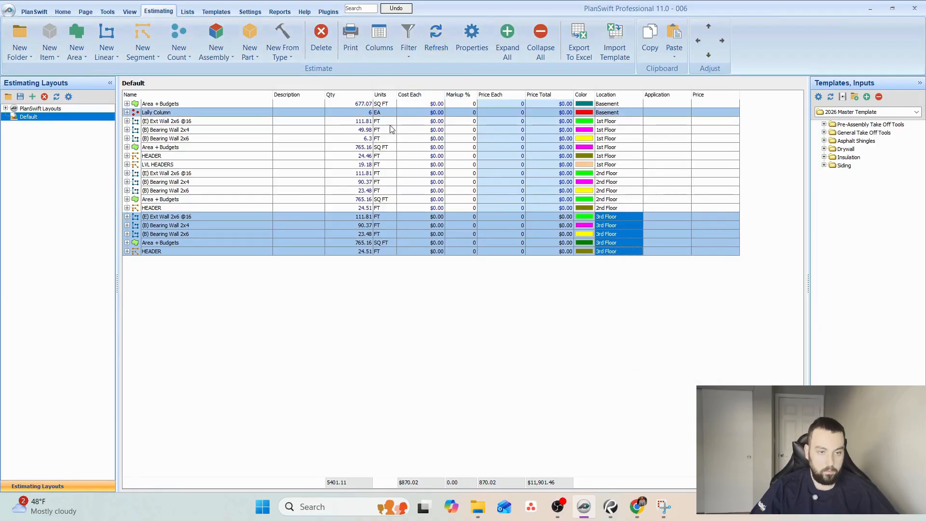
click(68, 11)
click(102, 288)
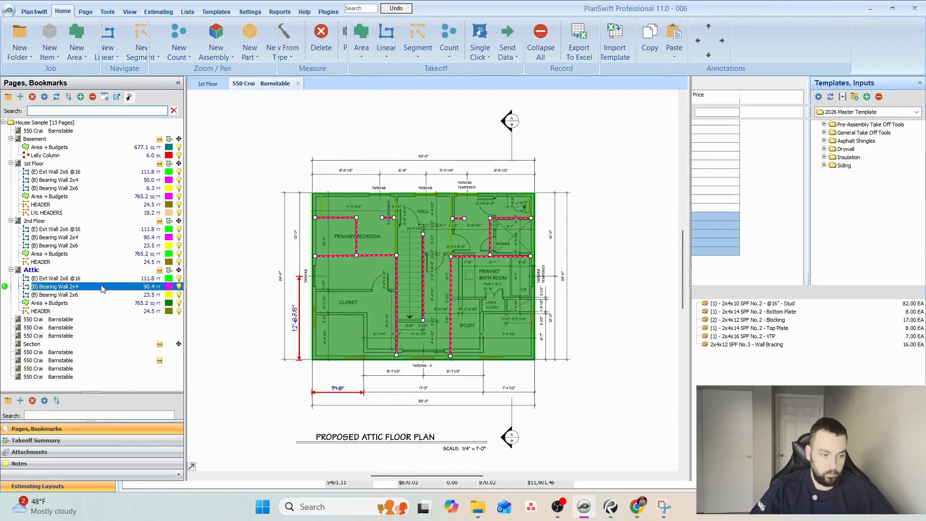
click(169, 271)
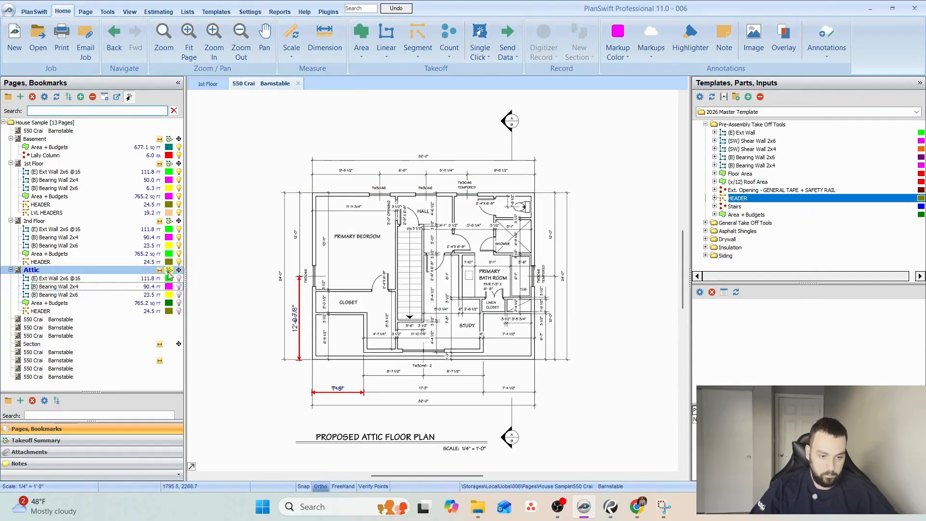
click(179, 278)
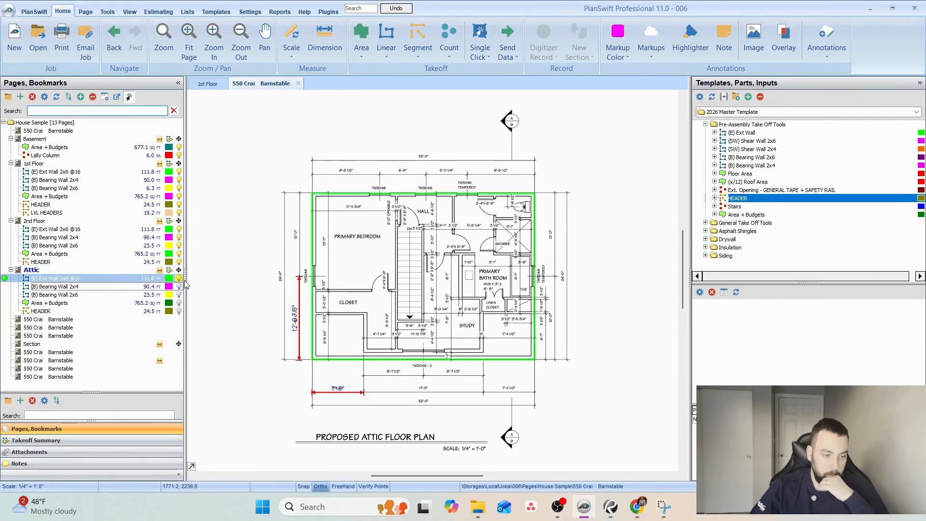
Reshape the Attic's exterior wall takeoff at the plan's lower-left corner, moving its points to follow the recess below the closet.
scroll(346, 347, up, 2)
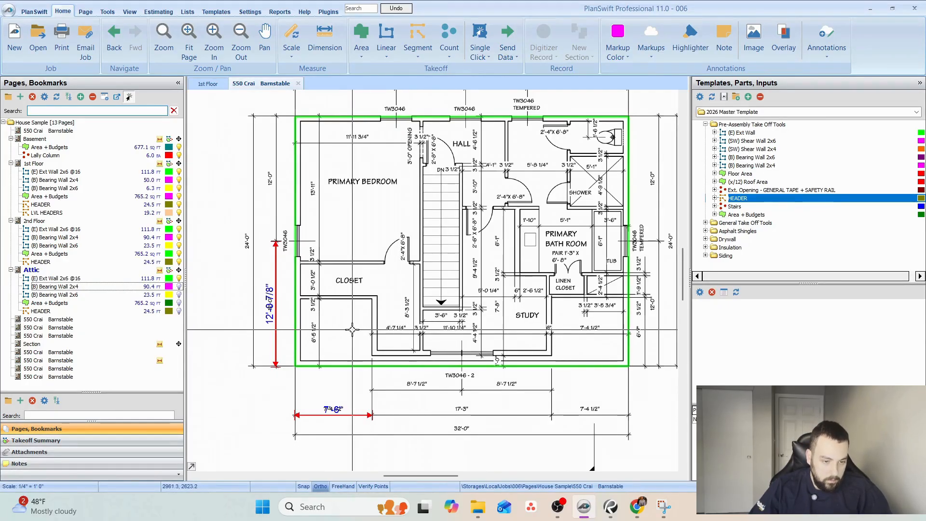
scroll(307, 315, up, 3)
click(296, 313)
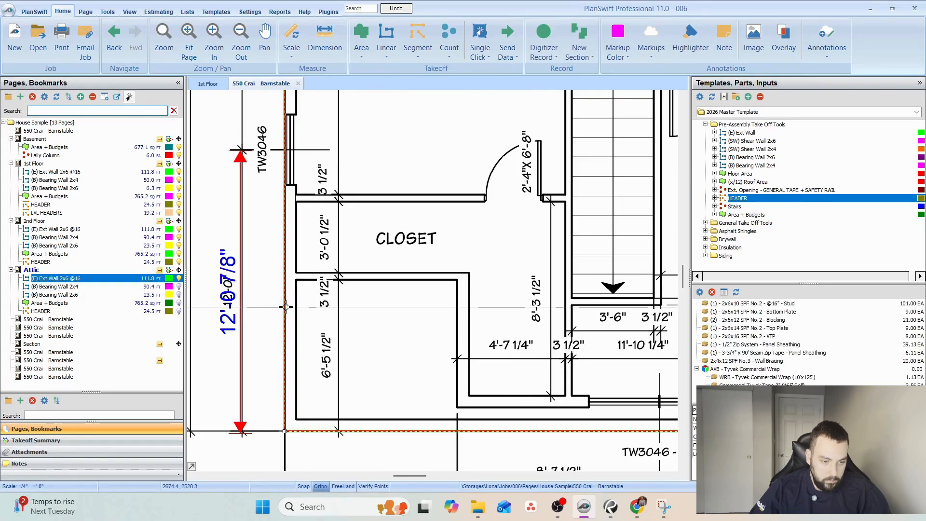
scroll(295, 309, down, 2)
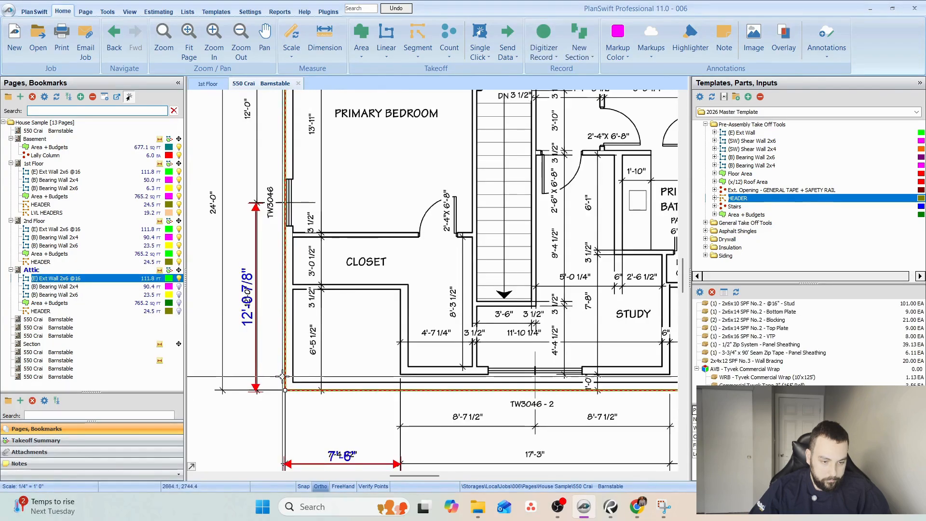
mouse_move(284, 391)
mouse_down()
mouse_move(350, 329)
mouse_move(286, 390)
mouse_up()
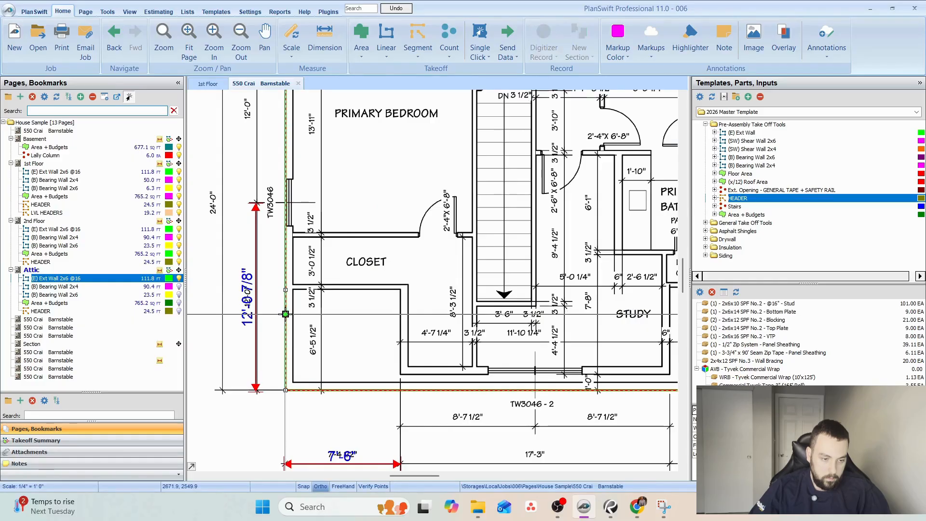
drag(285, 314, 401, 290)
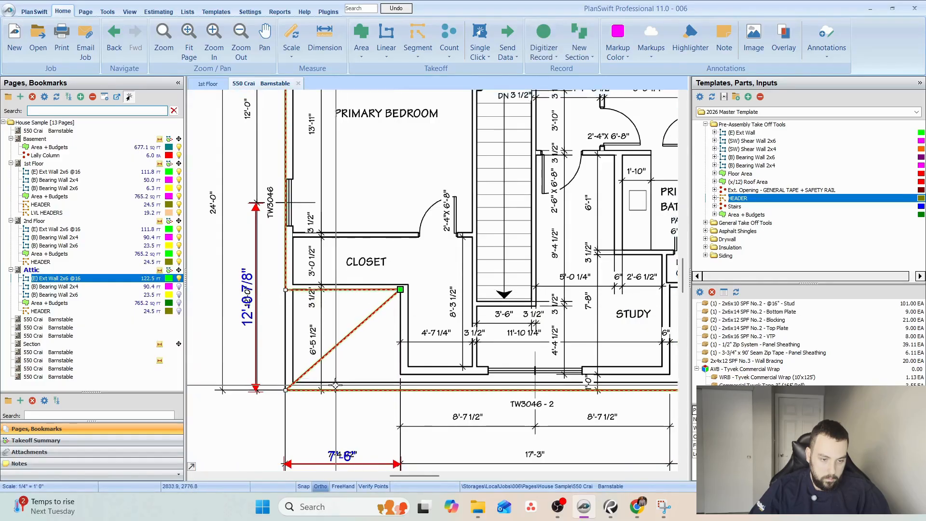
drag(286, 390, 318, 386)
Reshape the Attic's exterior wall takeoff at the plan's lower-right corner to follow the recess beside the study.
drag(615, 383, 419, 389)
click(465, 400)
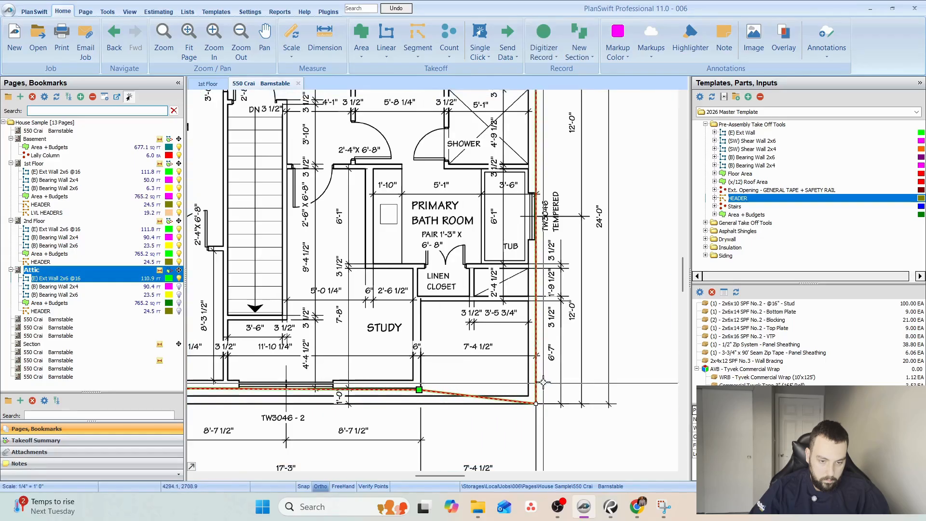
drag(536, 403, 537, 302)
scroll(587, 377, down, 2)
drag(587, 377, 595, 383)
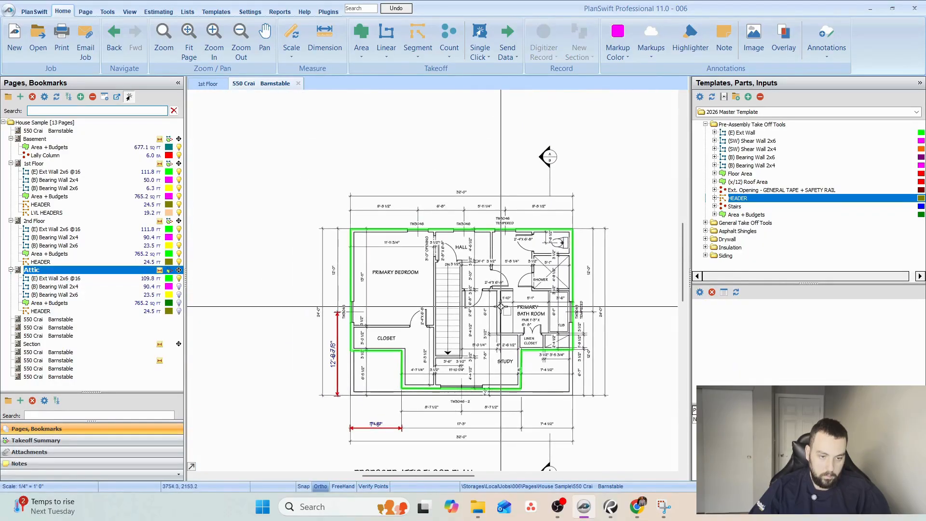
Examine the elevation pages and the Section page for how the attic walls and roof are built.
click(64, 330)
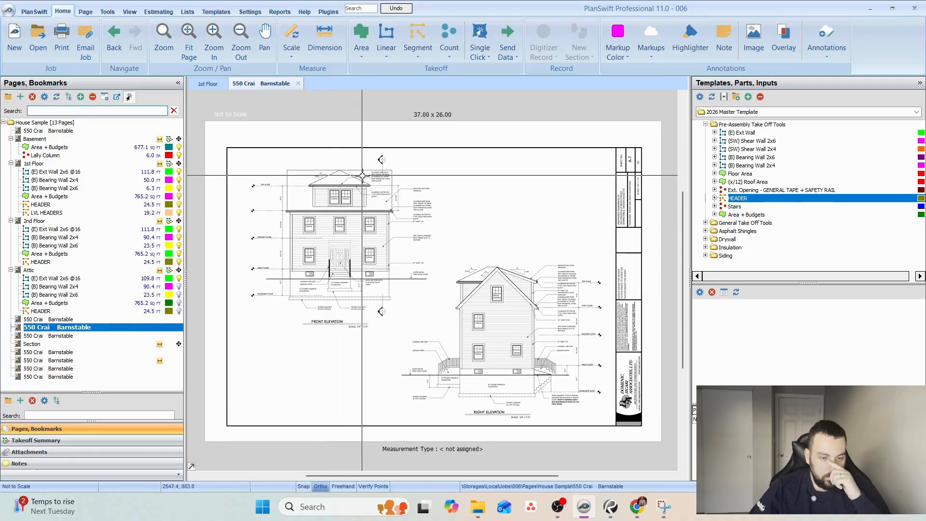
click(56, 353)
click(47, 338)
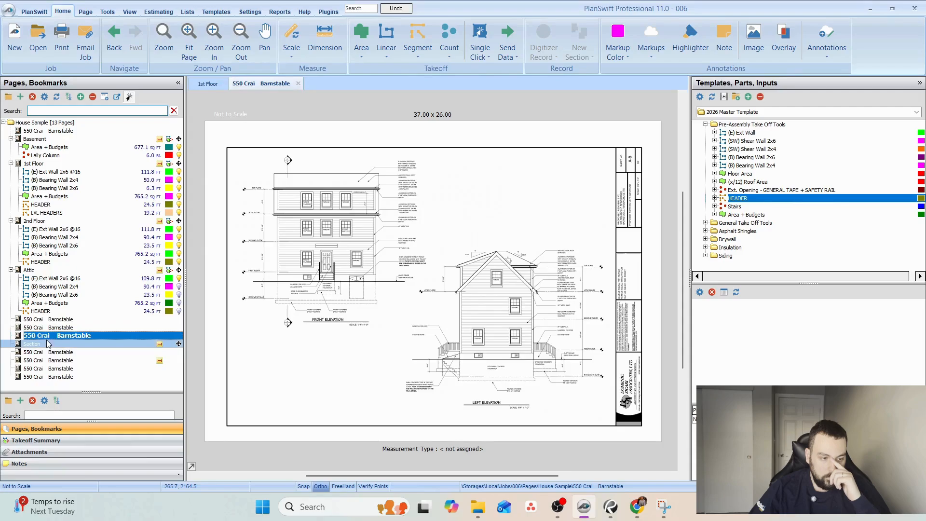
click(64, 328)
scroll(376, 166, up, 3)
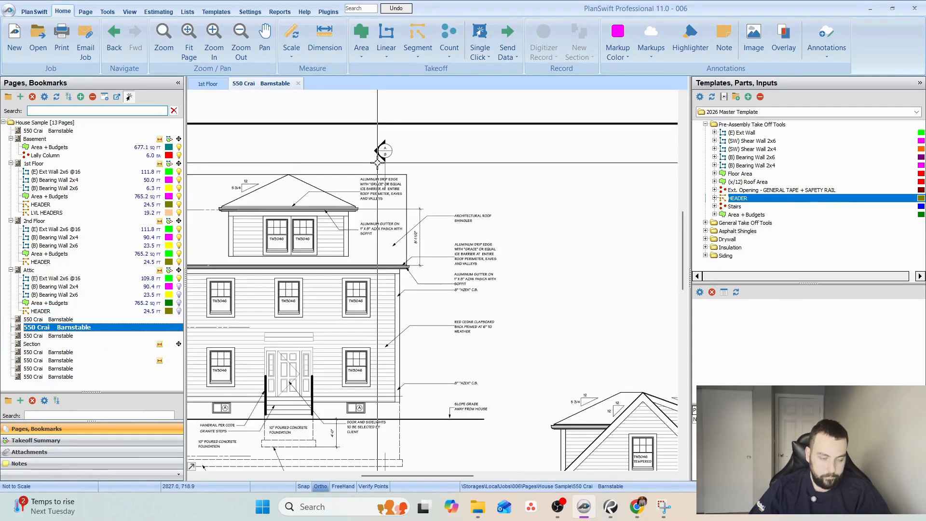
scroll(354, 192, down, 2)
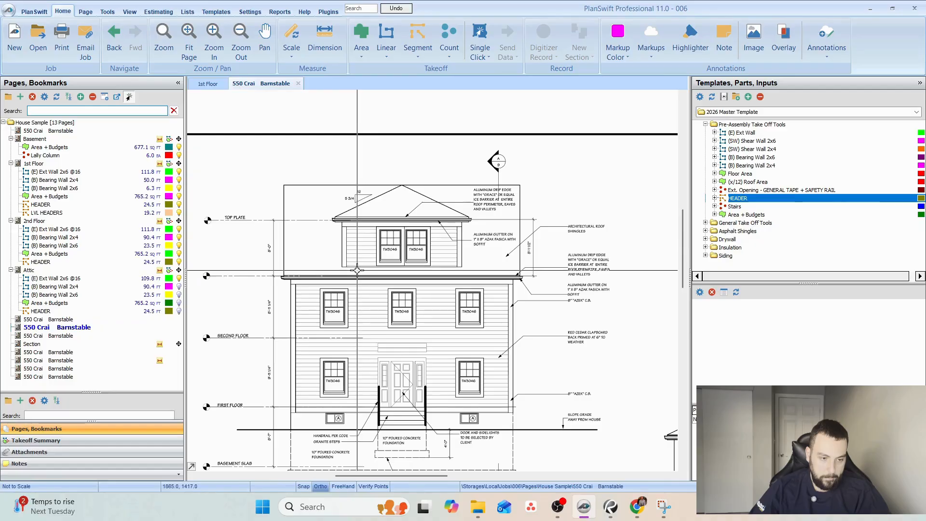
click(37, 343)
scroll(400, 229, up, 3)
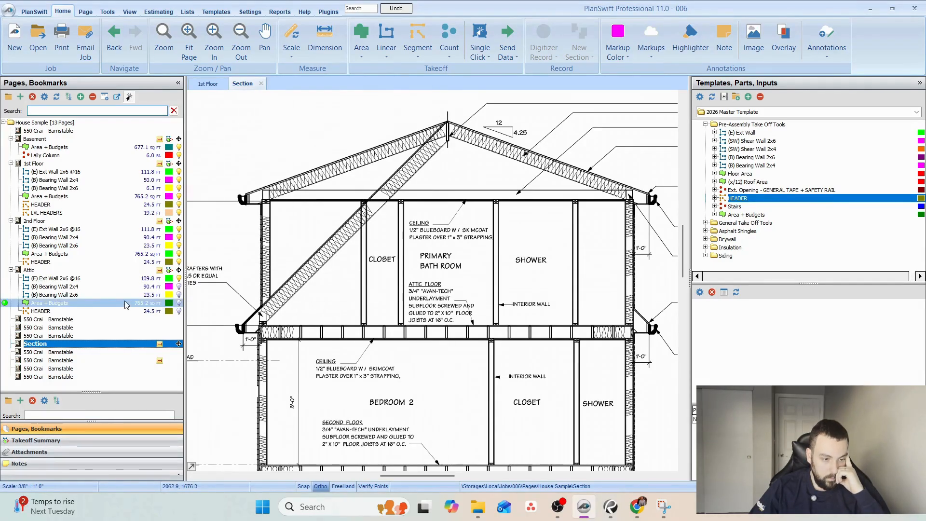
Draw two narrow vertical boxes across the recess below the closet on the Attic page.
click(33, 271)
scroll(357, 318, up, 6)
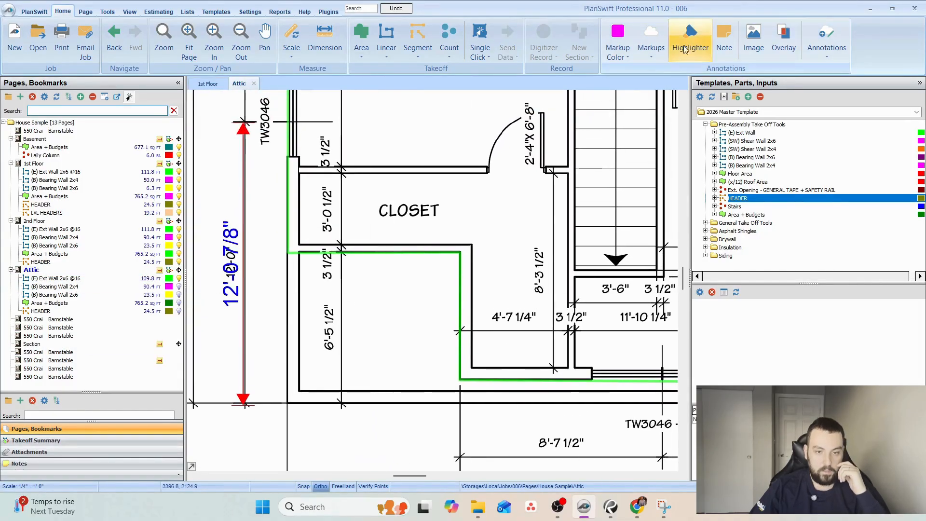
click(543, 38)
click(314, 233)
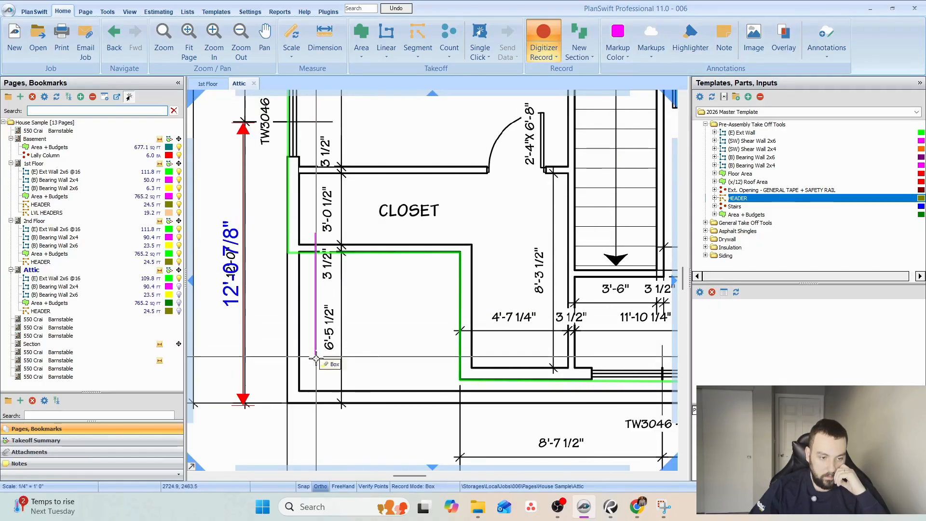
click(320, 429)
click(377, 233)
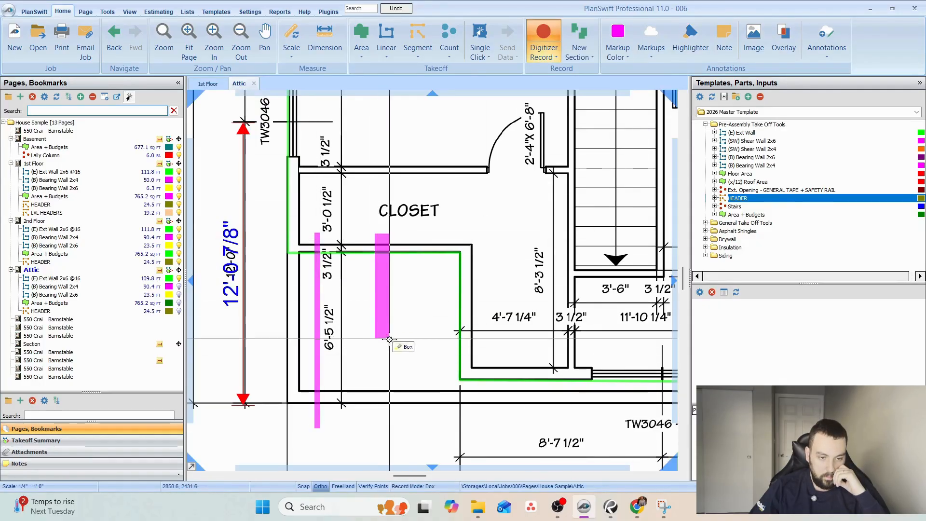
click(377, 433)
key(space)
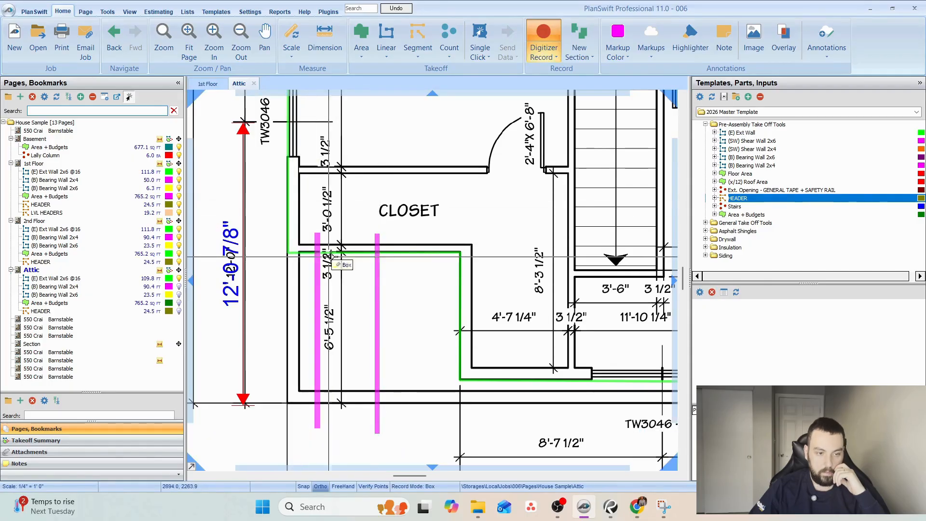
drag(528, 337, 499, 329)
key(Escape)
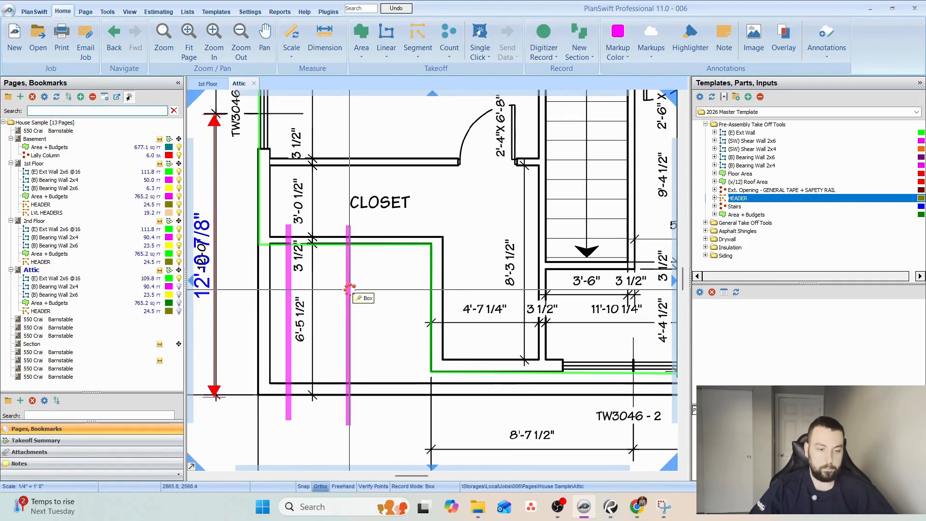
Delete the two vertical boxes drawn below the closet.
click(347, 291)
key(Delete)
click(497, 256)
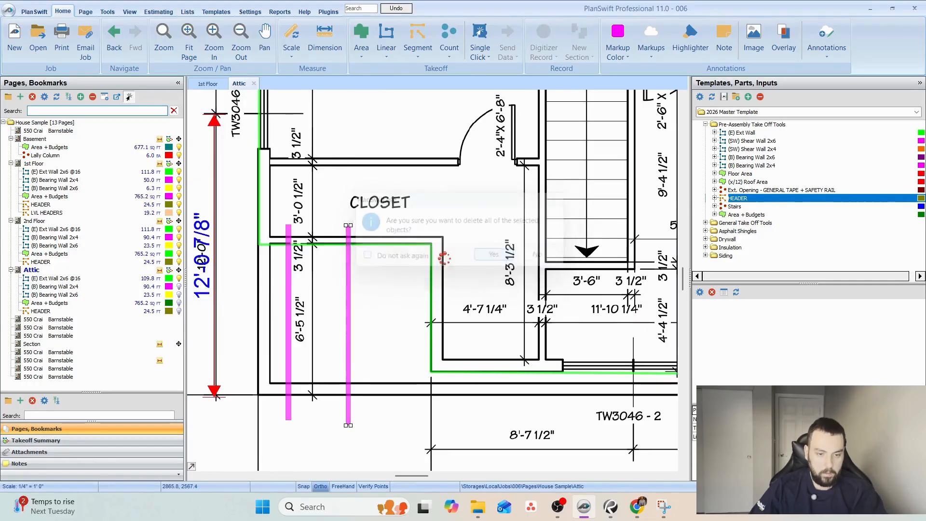
click(289, 313)
key(Delete)
click(496, 259)
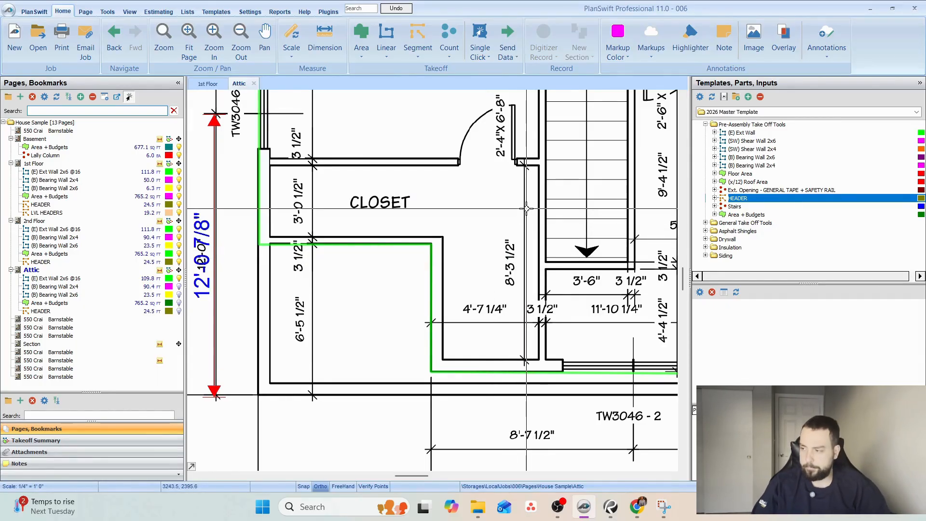
scroll(526, 208, down, 5)
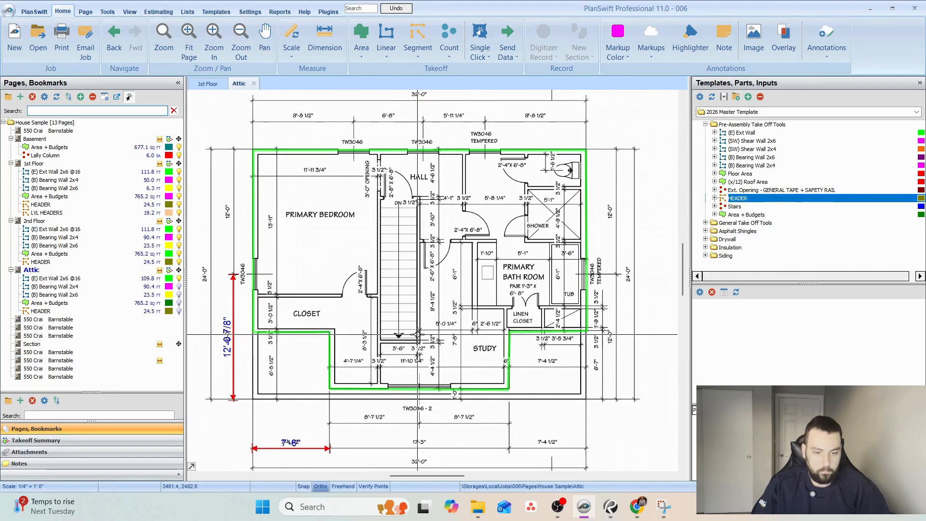
click(330, 350)
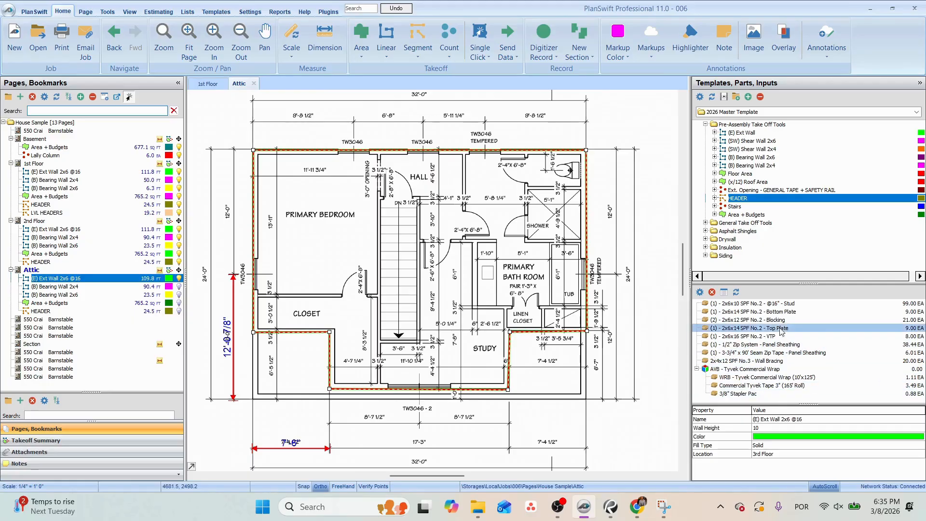
mouse_move(609, 506)
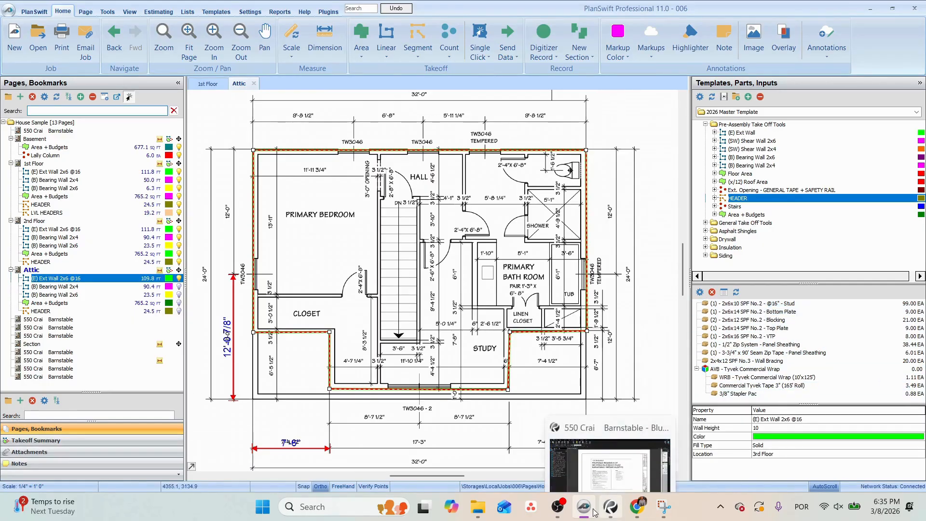
click(35, 344)
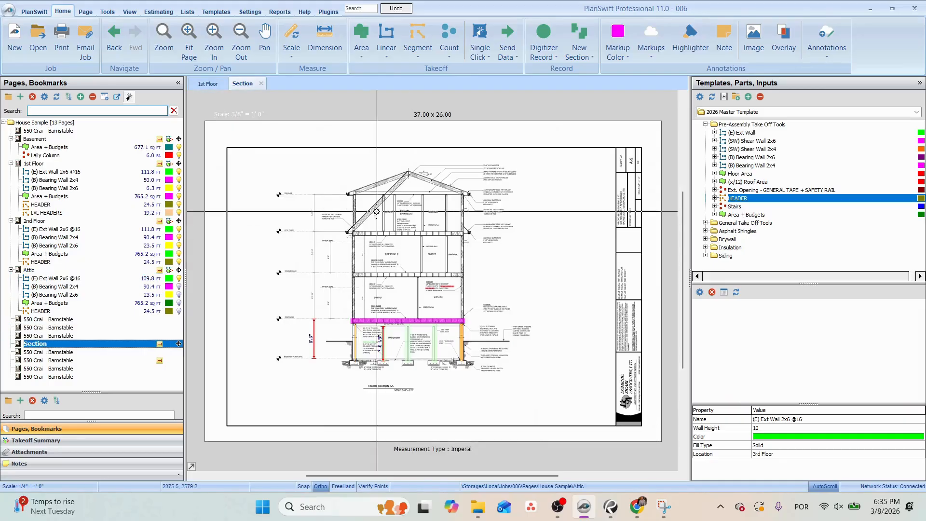
scroll(284, 238, up, 3)
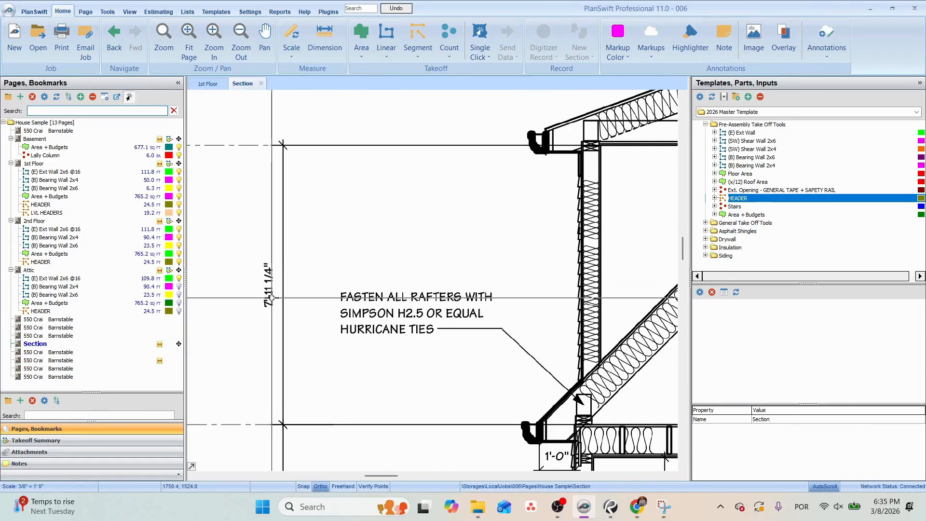
drag(308, 305, 359, 106)
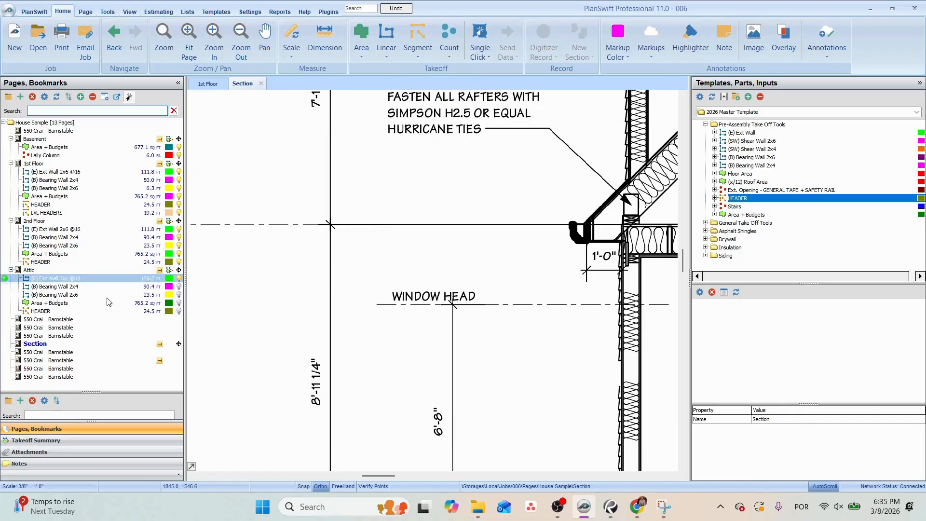
mouse_move(392, 187)
mouse_down()
mouse_move(389, 332)
mouse_move(276, 273)
mouse_up()
scroll(316, 264, down, 1)
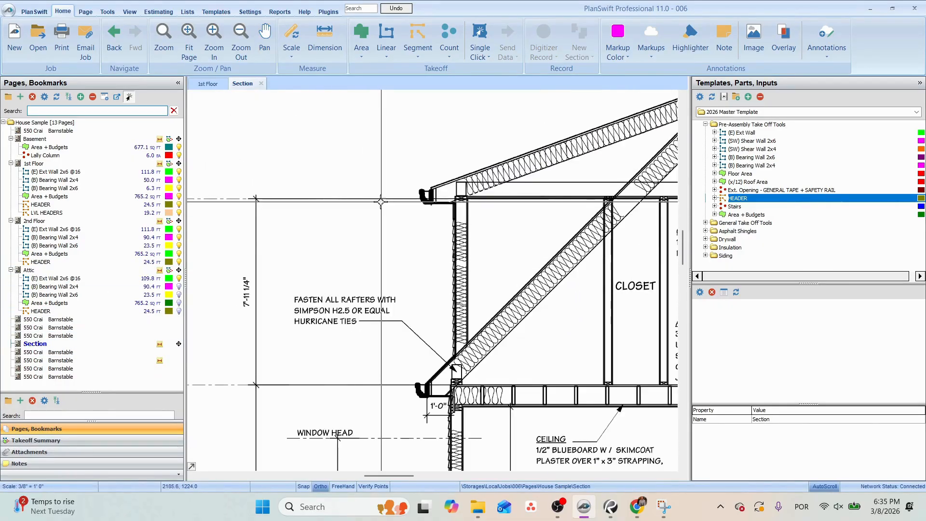
click(55, 278)
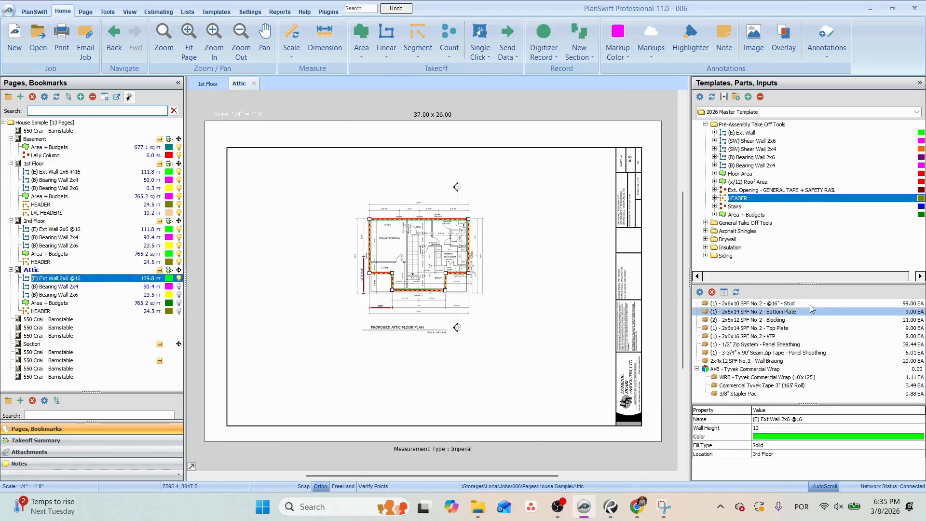
double_click(100, 280)
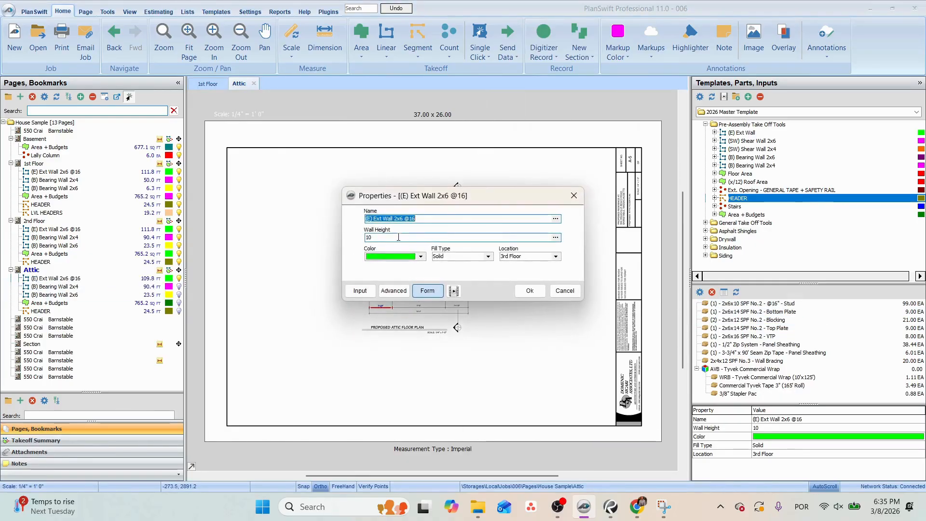
click(539, 295)
click(81, 247)
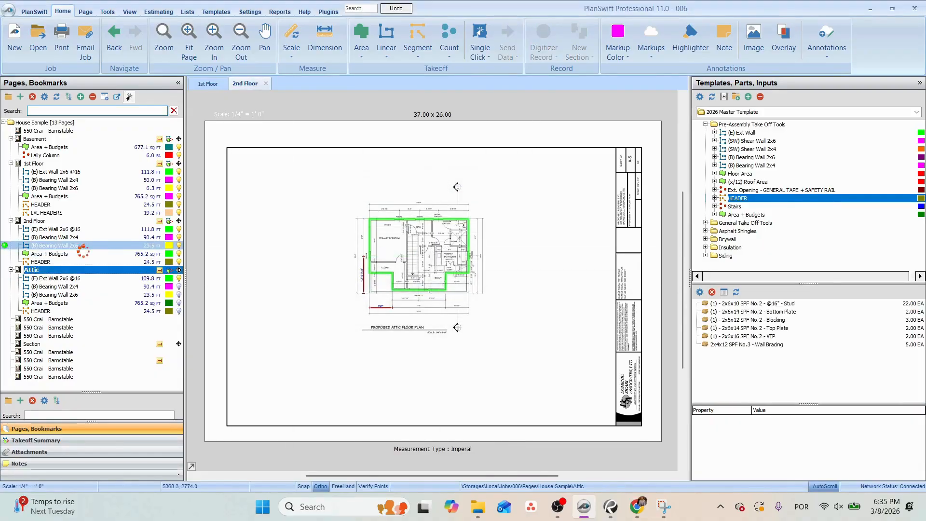
click(66, 231)
double_click(67, 233)
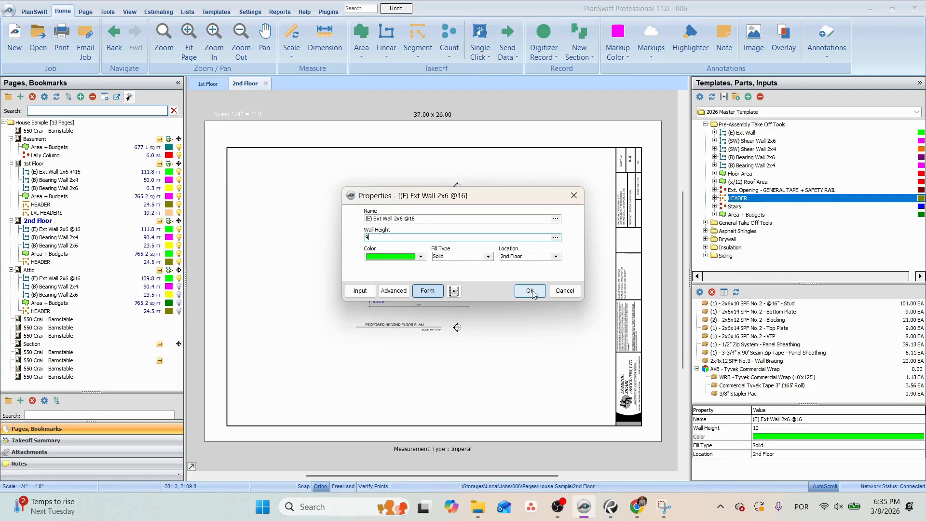
click(530, 290)
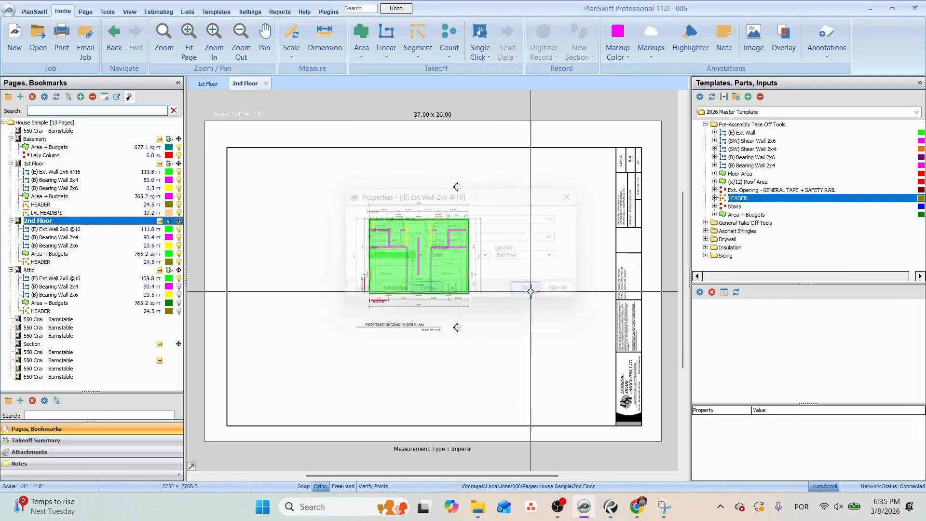
click(56, 295)
scroll(395, 241, up, 2)
drag(396, 241, 370, 258)
scroll(401, 334, up, 1)
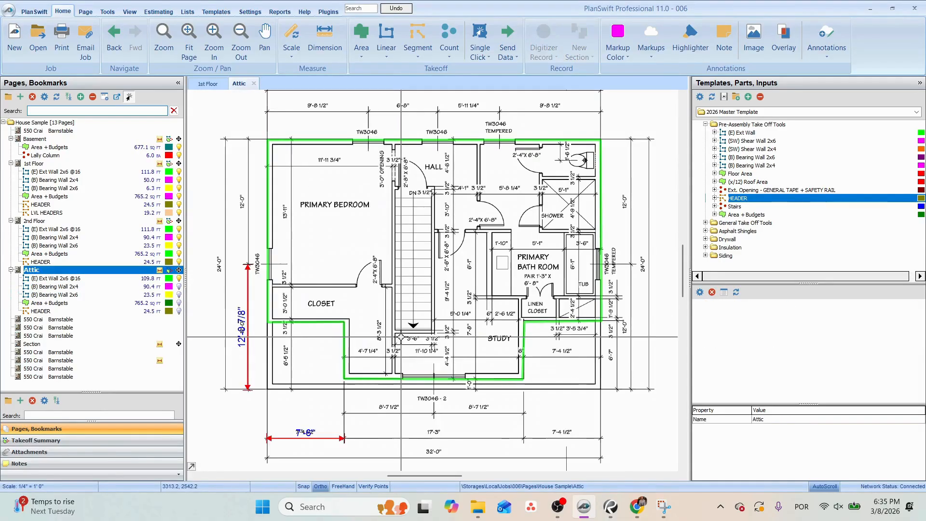
click(357, 368)
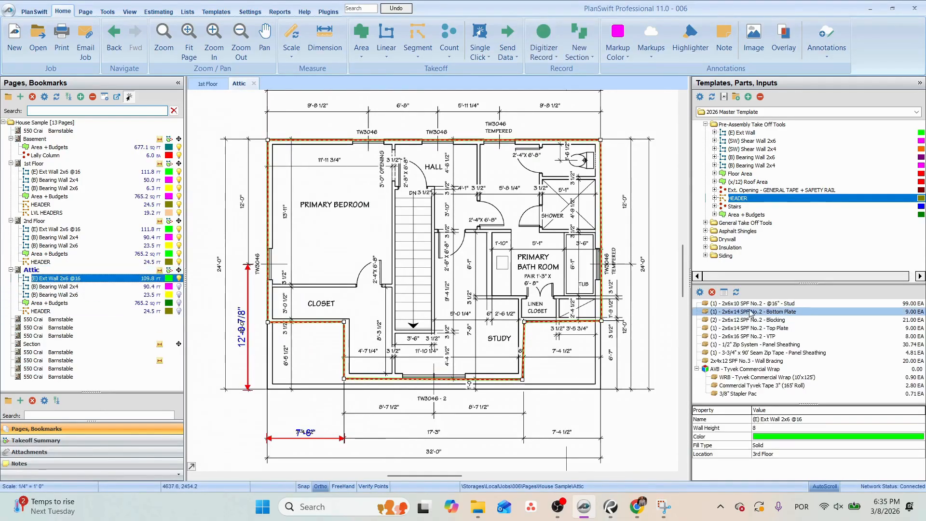
double_click(754, 305)
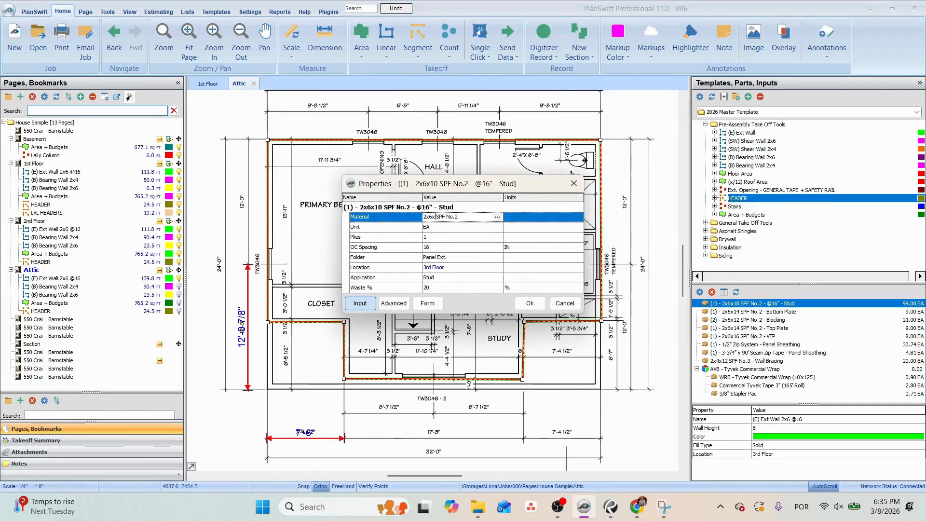
click(530, 304)
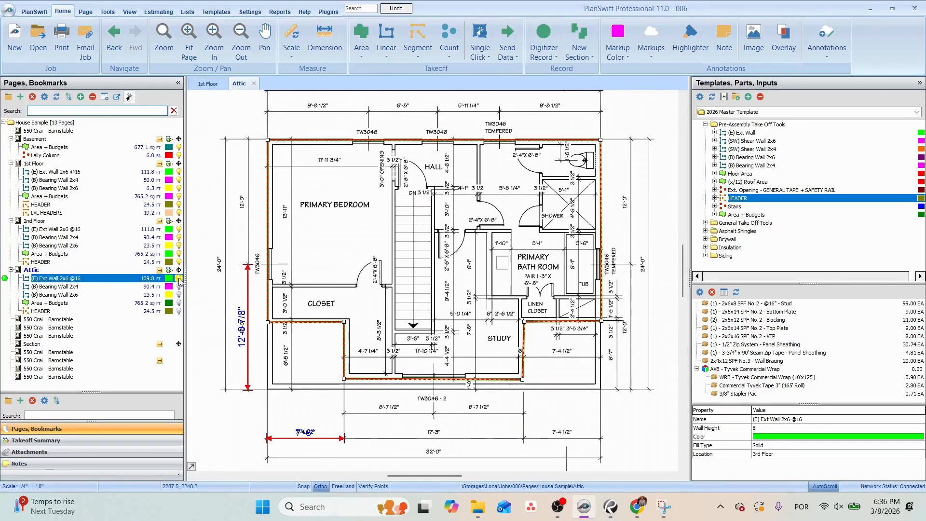
Show the Attic's (B) Bearing Wall 2x4 takeoff and check the floor and roof framing plans for the walls below the roof.
click(179, 286)
drag(350, 269, 337, 294)
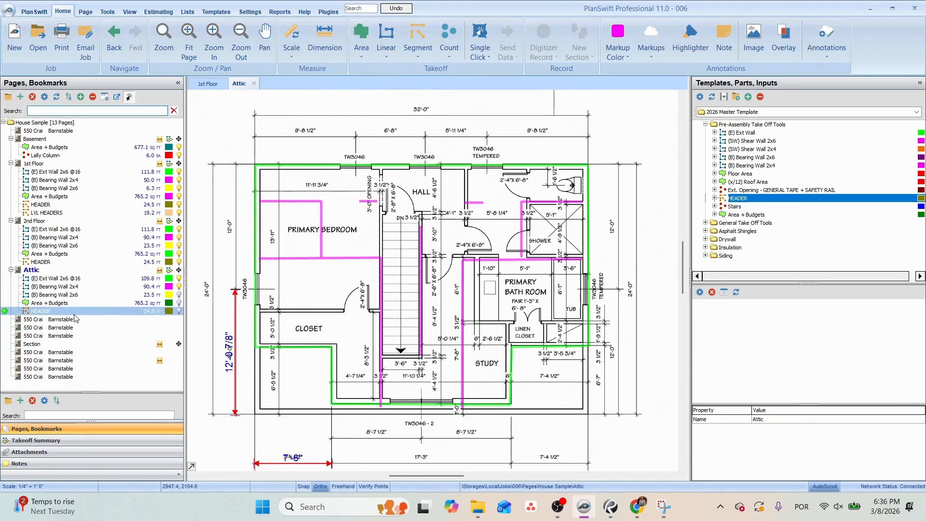
click(52, 360)
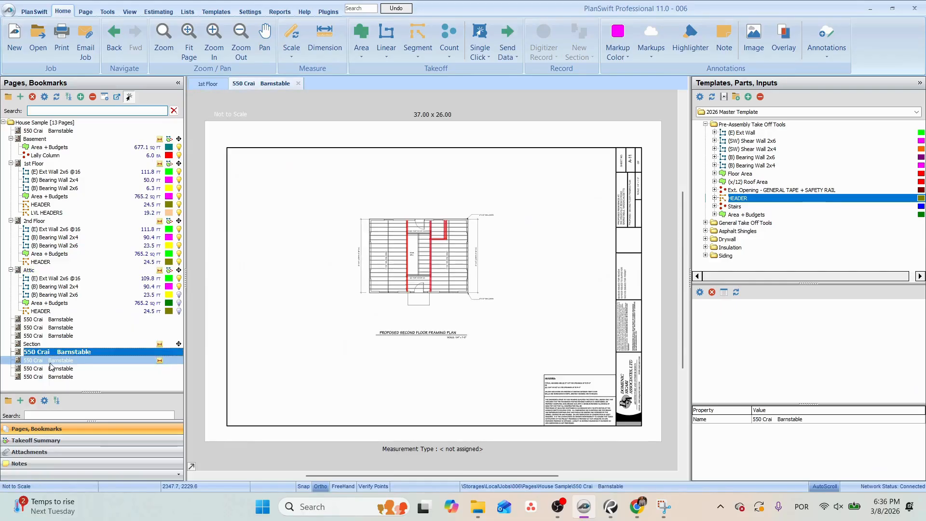
click(51, 376)
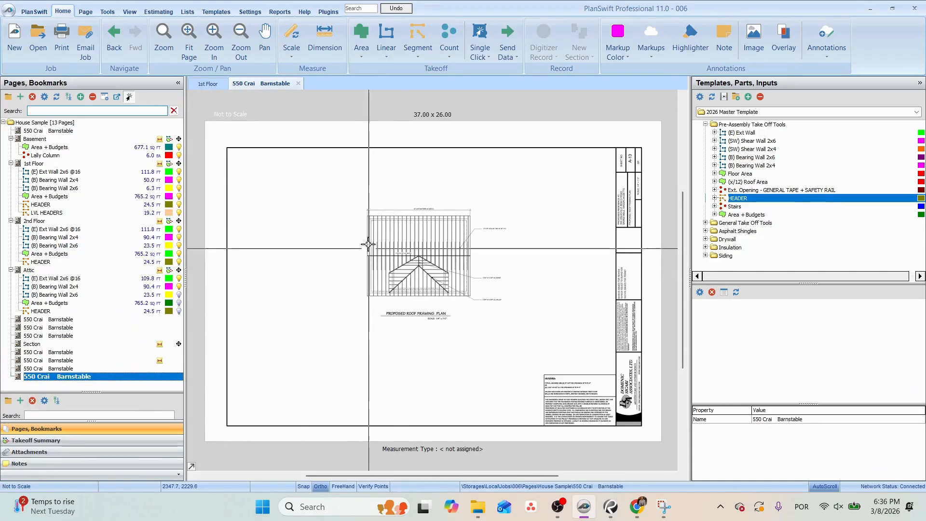
click(61, 368)
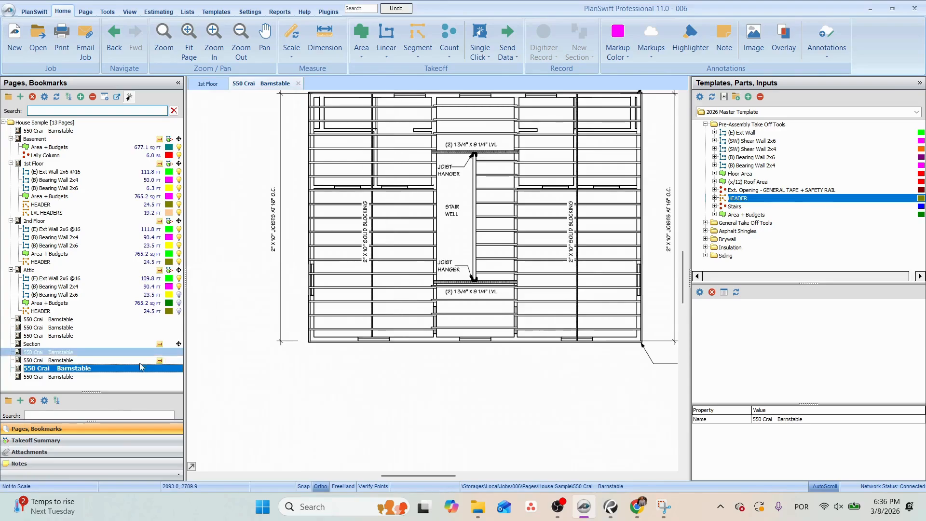
click(68, 377)
scroll(389, 272, up, 3)
drag(443, 249, 480, 235)
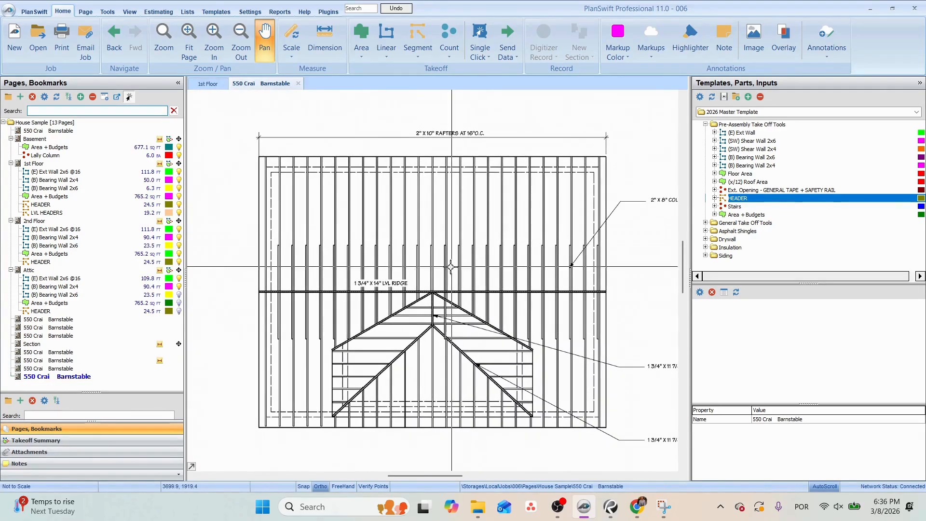
Highlight the dashed exterior wall outline on the roof framing plan with four boxes, one along each side.
click(619, 51)
click(620, 52)
click(622, 54)
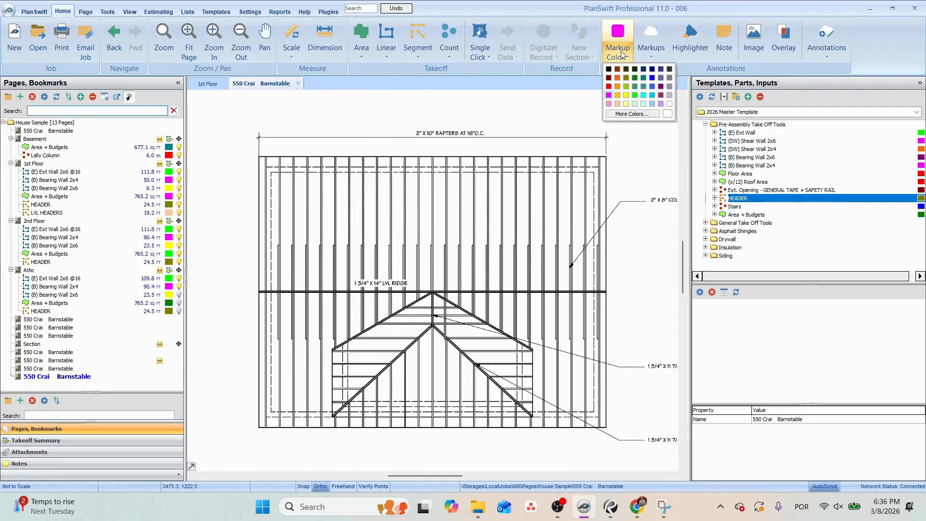
click(544, 43)
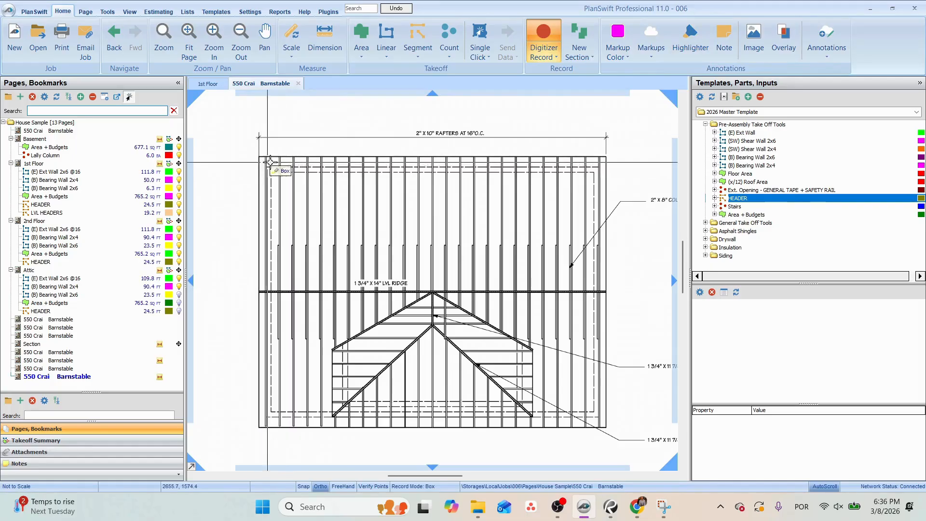
click(259, 164)
click(607, 180)
click(264, 164)
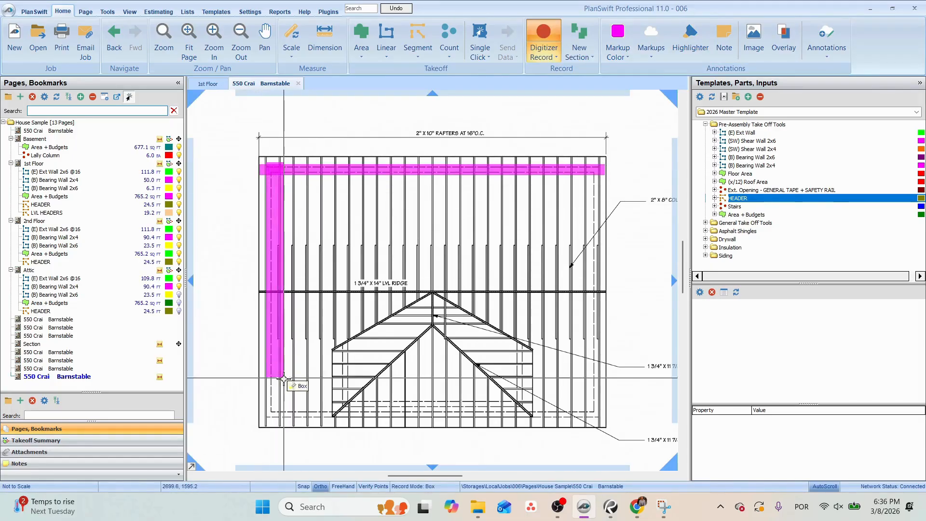
click(268, 417)
click(598, 417)
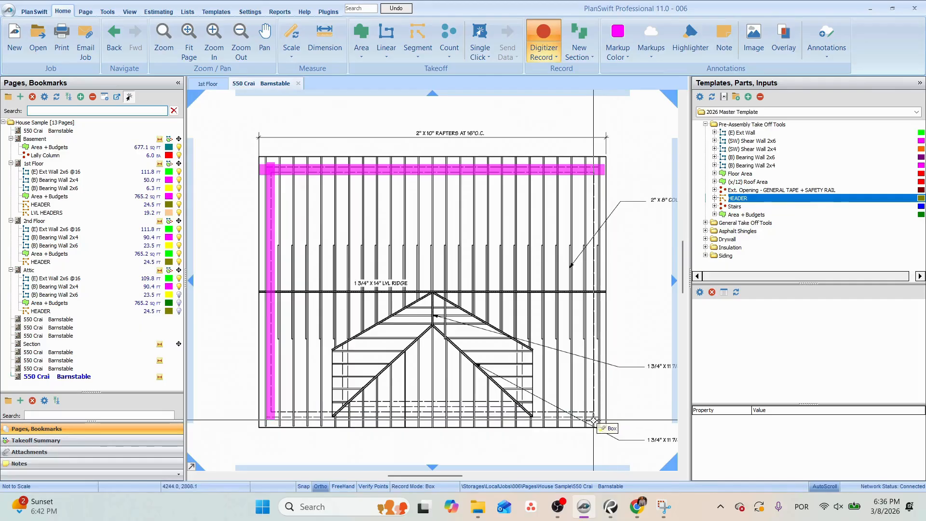
click(264, 407)
click(589, 164)
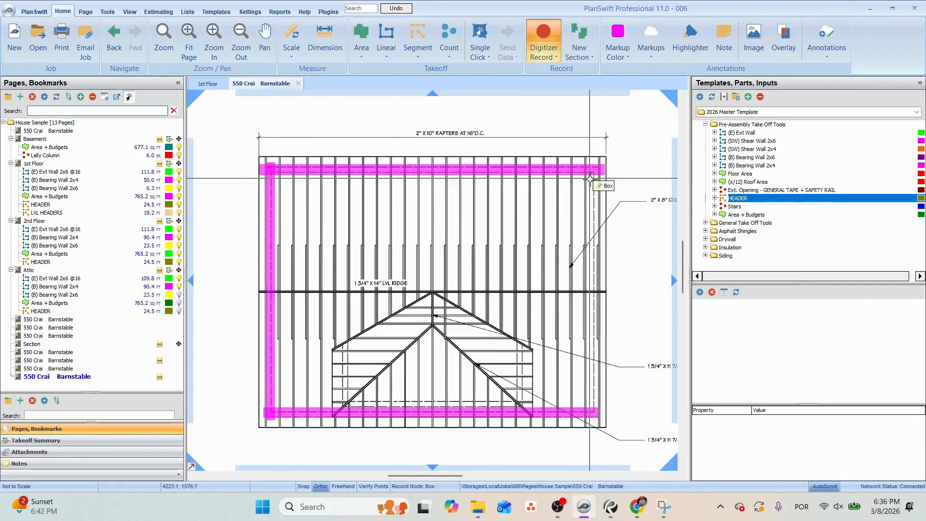
click(603, 413)
key(Escape)
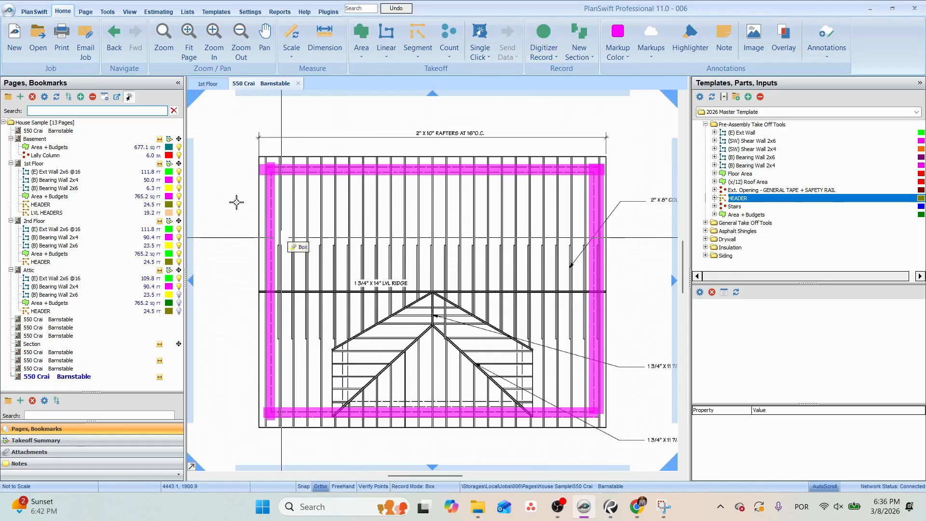
Delete all four highlight boxes from the roof framing plan.
drag(238, 125, 636, 449)
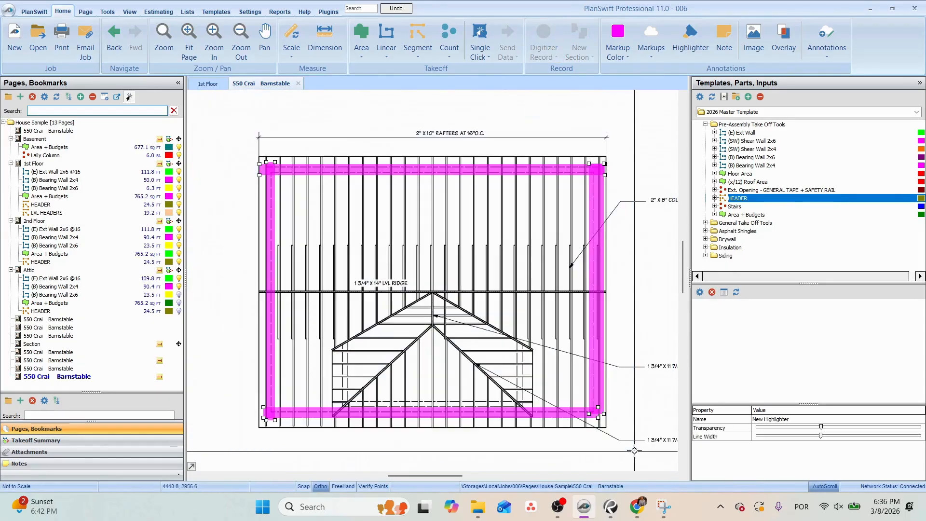
key(Delete)
click(505, 256)
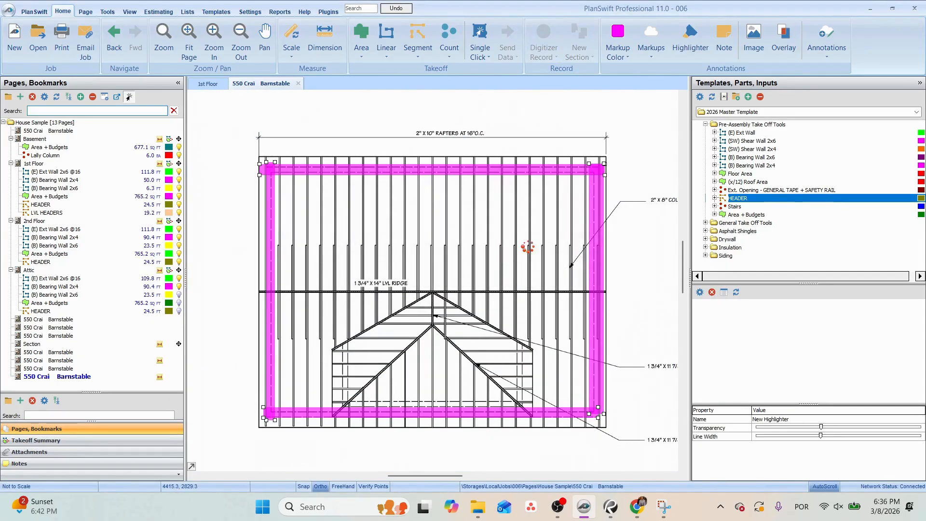
Delete the (B) Bearing Wall 2x4 and (B) Bearing Wall 2x6 takeoffs from the Attic page.
click(96, 294)
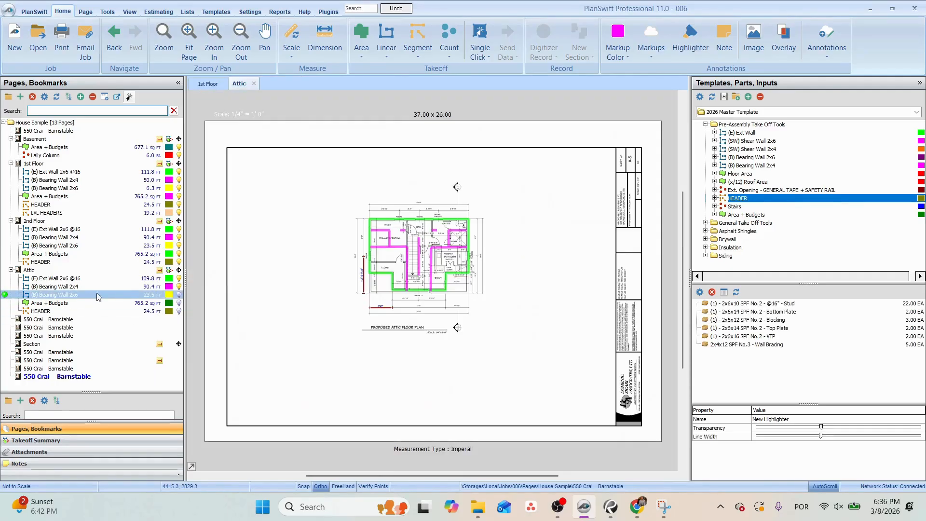
click(143, 287)
key(Delete)
key(Return)
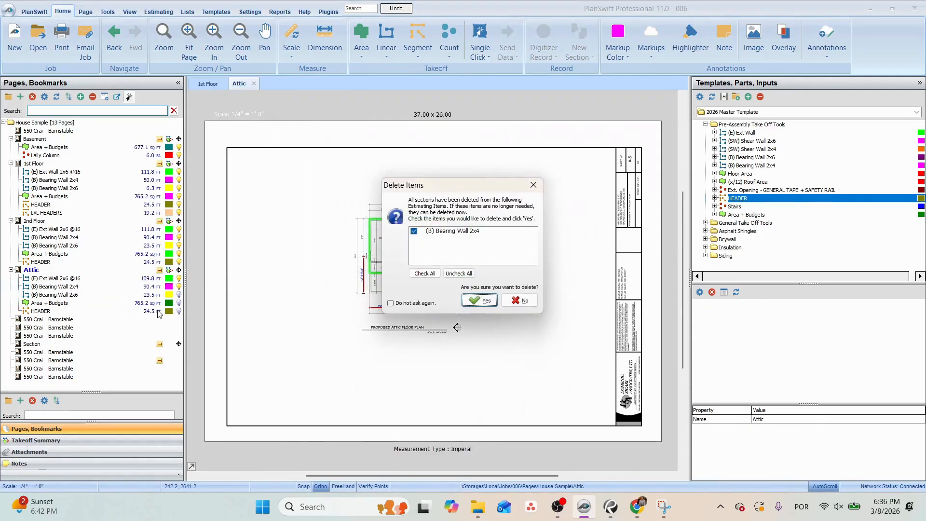
click(478, 300)
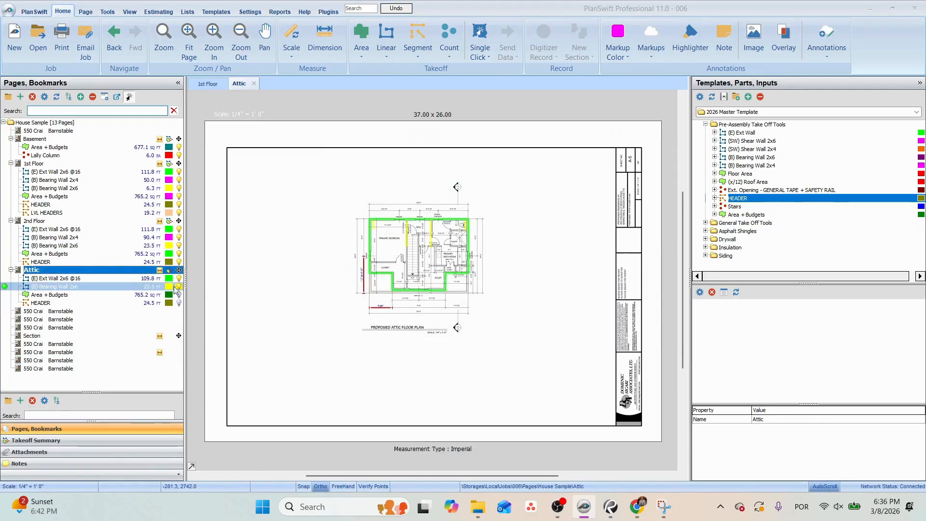
key(Delete)
key(Return)
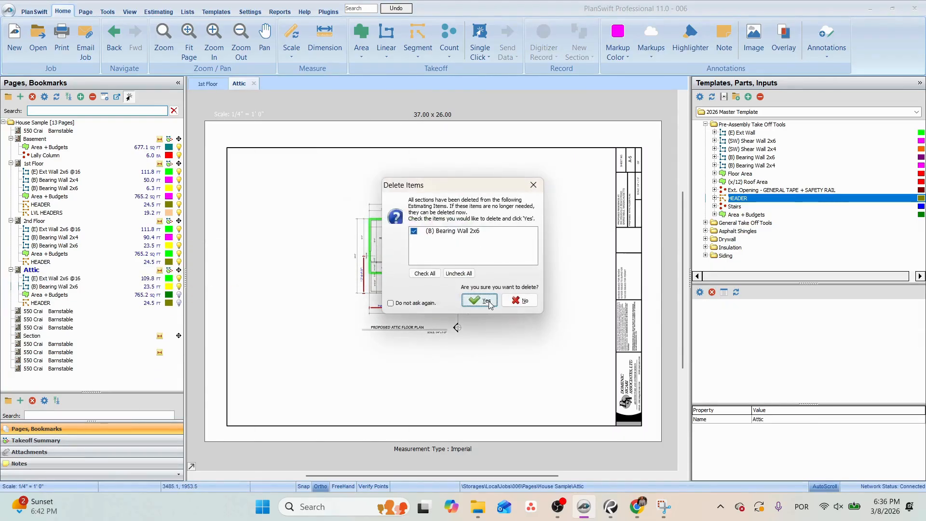
click(487, 301)
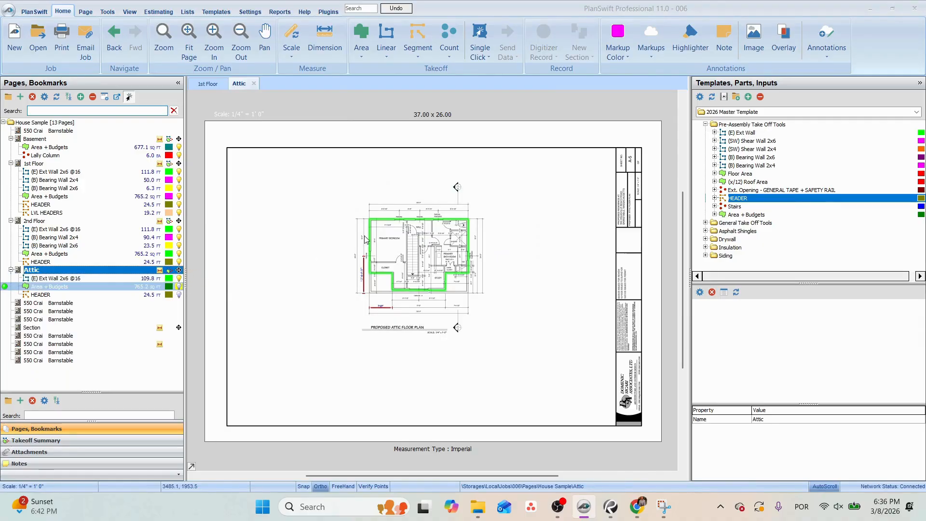
Check the extent of the Attic's Area + Budgets takeoff, hide it, and show the HEADER takeoff.
scroll(442, 233, up, 3)
click(286, 372)
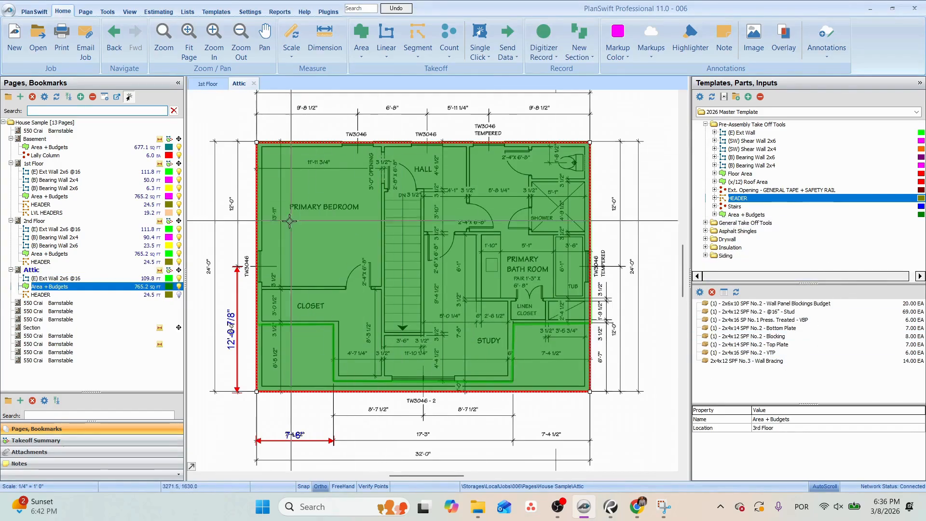
click(179, 286)
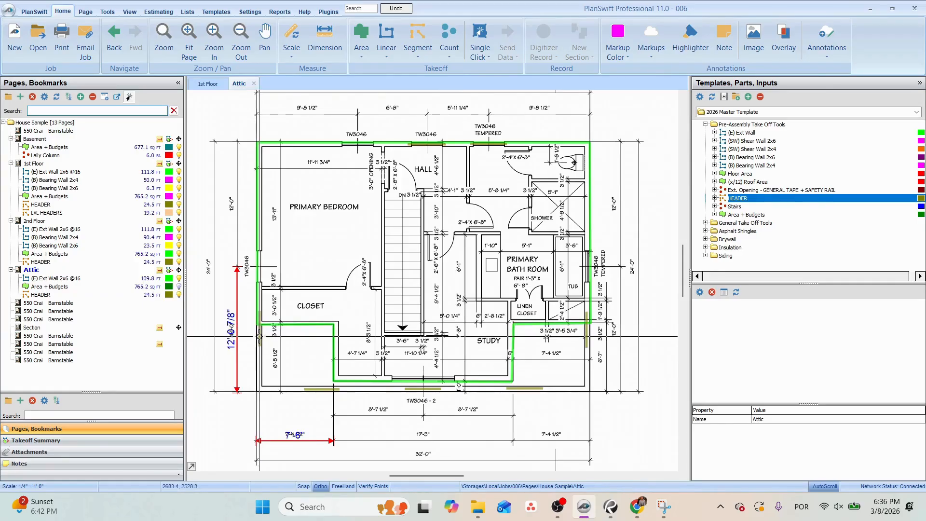
Move the bedroom side-wall header onto its window and add a header about 3.3 ft long at the TW3046 window above the primary bedroom.
drag(259, 337, 262, 277)
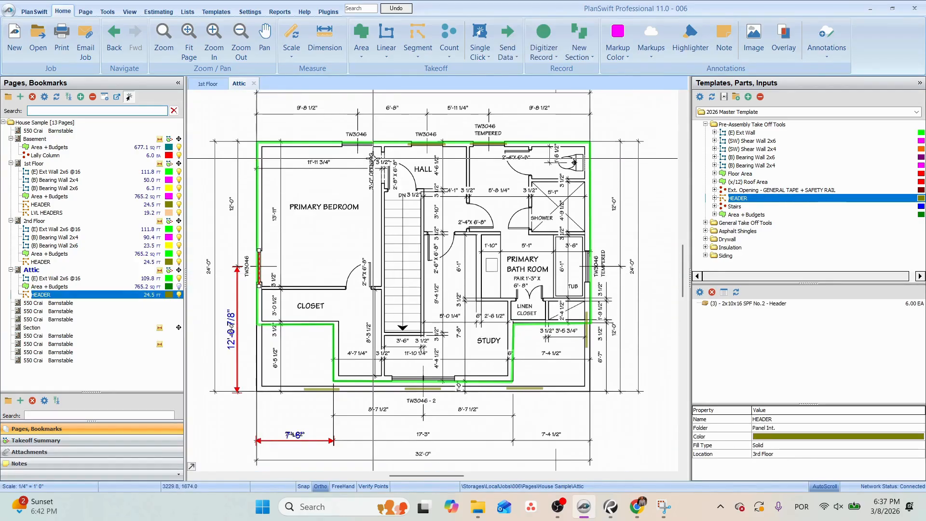
drag(362, 144, 379, 209)
scroll(378, 210, up, 3)
click(561, 210)
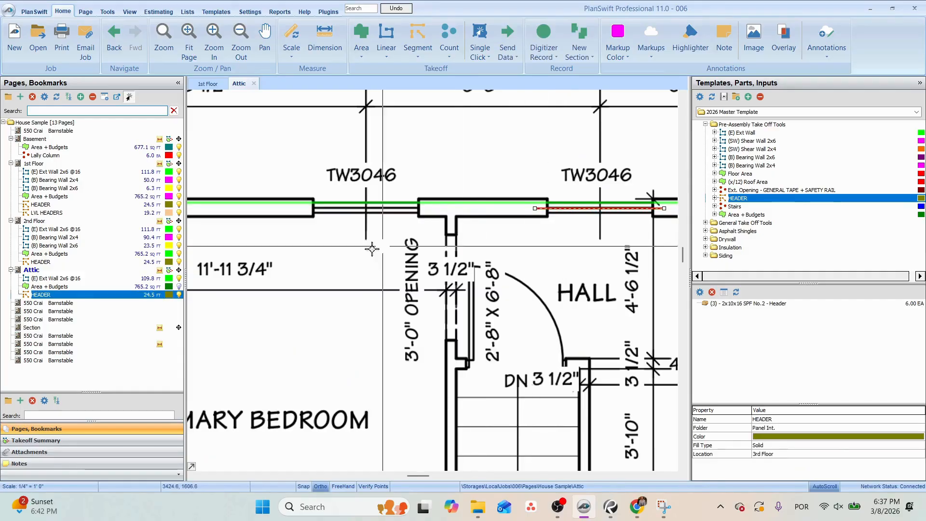
click(5, 295)
click(307, 209)
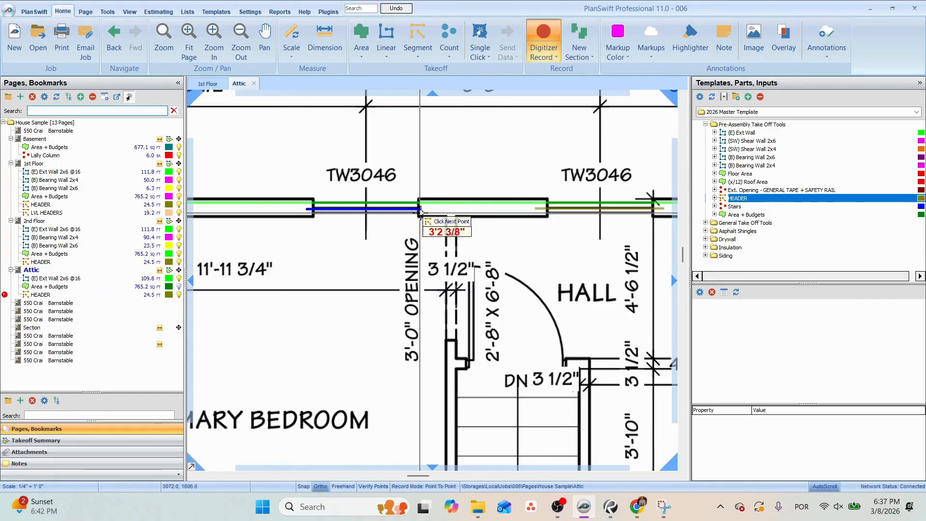
click(423, 209)
Finish recording headers and move the header on the primary bathroom's side wall up onto the tempered TW3046 window.
scroll(426, 212, down, 2)
drag(512, 283, 389, 282)
drag(513, 258, 410, 120)
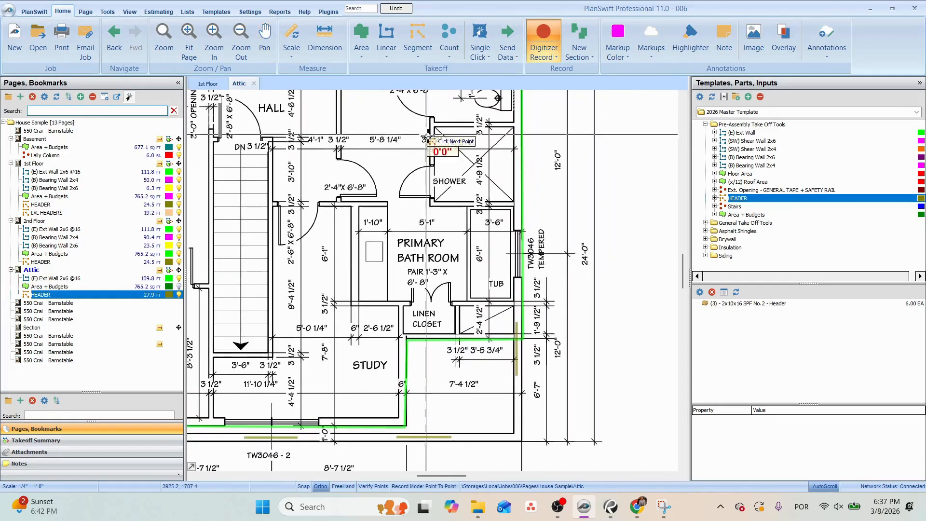
key(Escape)
drag(516, 344, 517, 251)
drag(410, 328, 551, 292)
Delete the three copied headers along the lower exterior wall line of the Attic plan.
scroll(411, 401, down, 3)
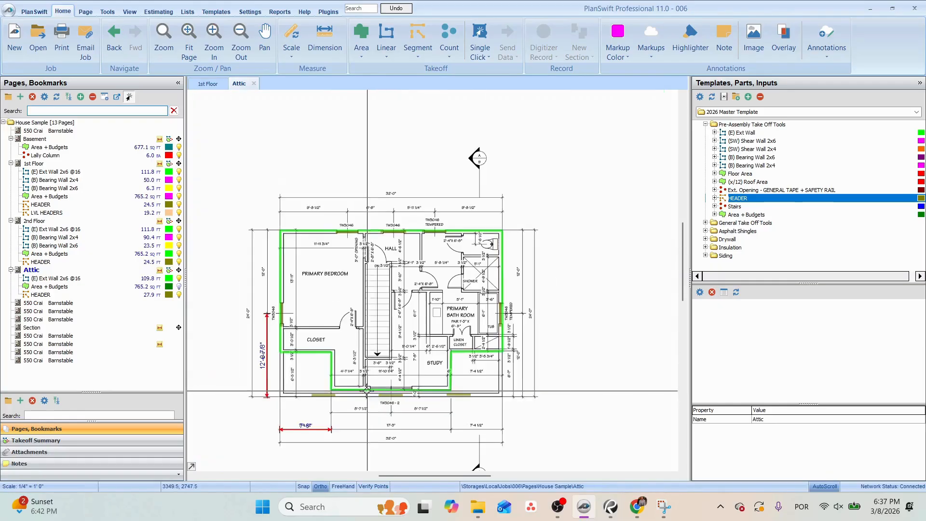
drag(496, 404, 497, 404)
key(Delete)
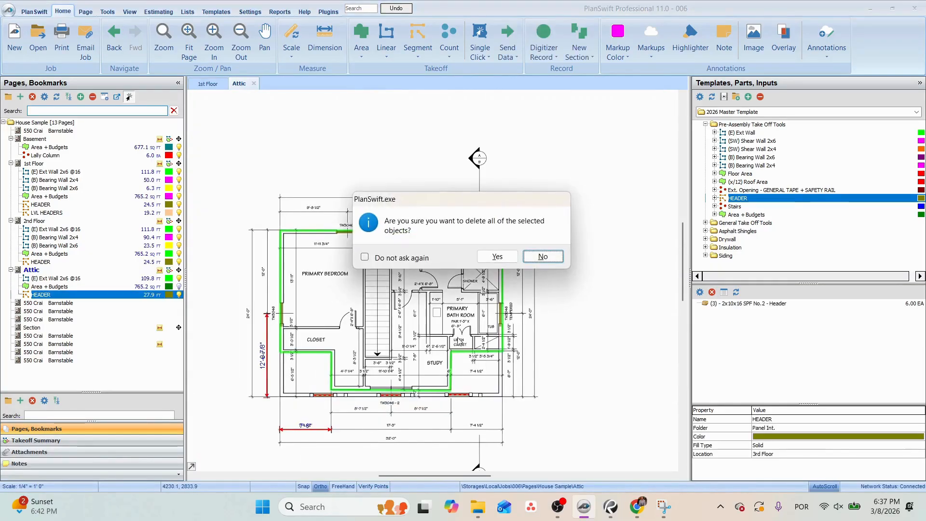
click(498, 257)
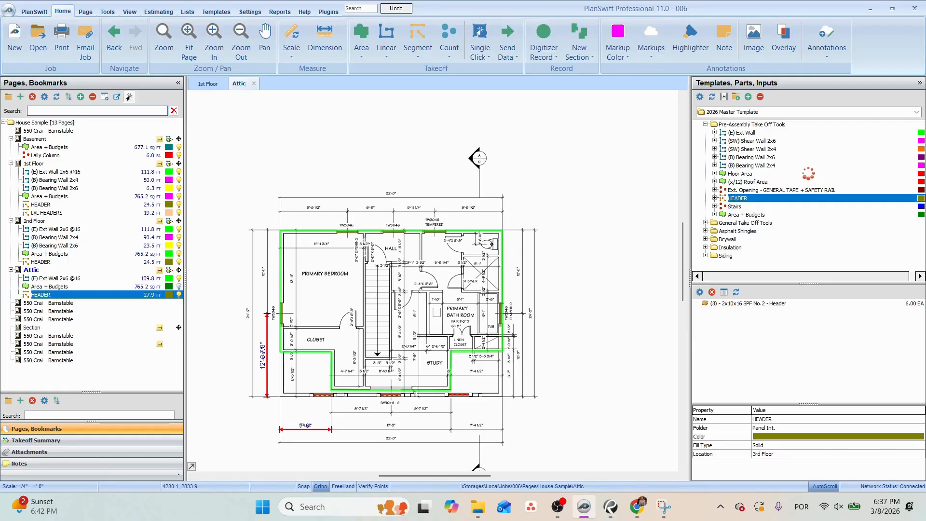
Create a template folder named AUX and copy the 1st Floor LVL HEADERS takeoff into it.
click(783, 125)
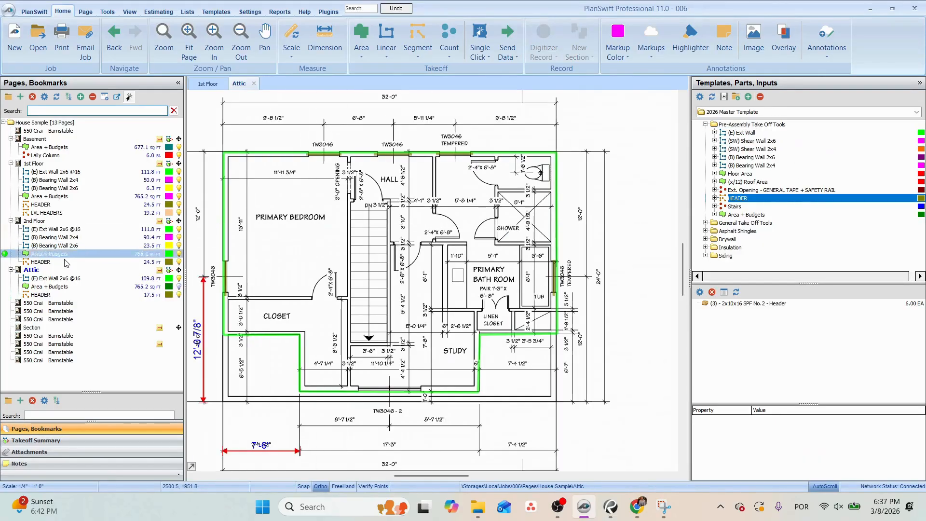
click(55, 213)
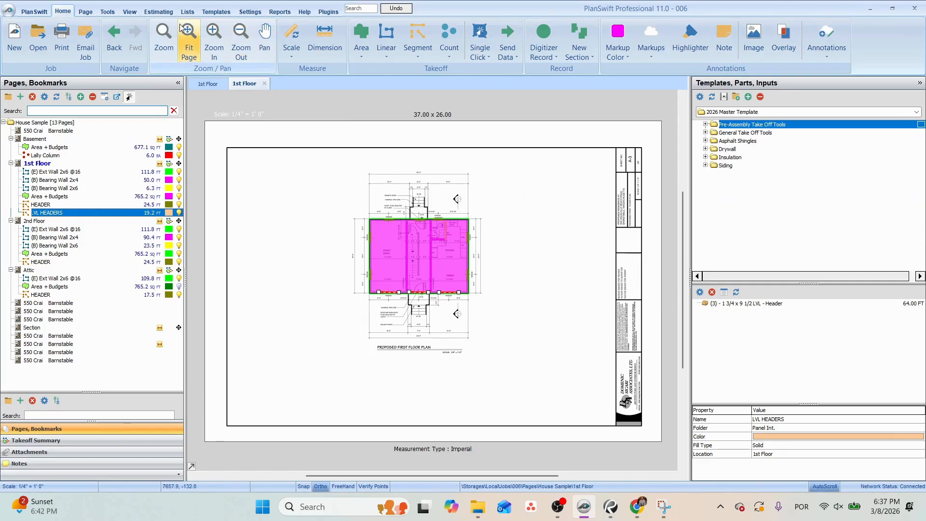
click(159, 12)
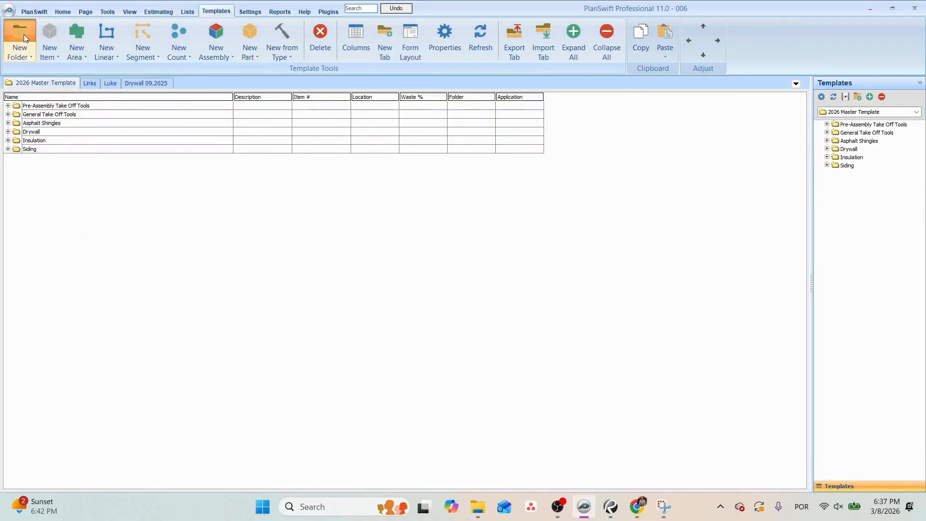
click(24, 34)
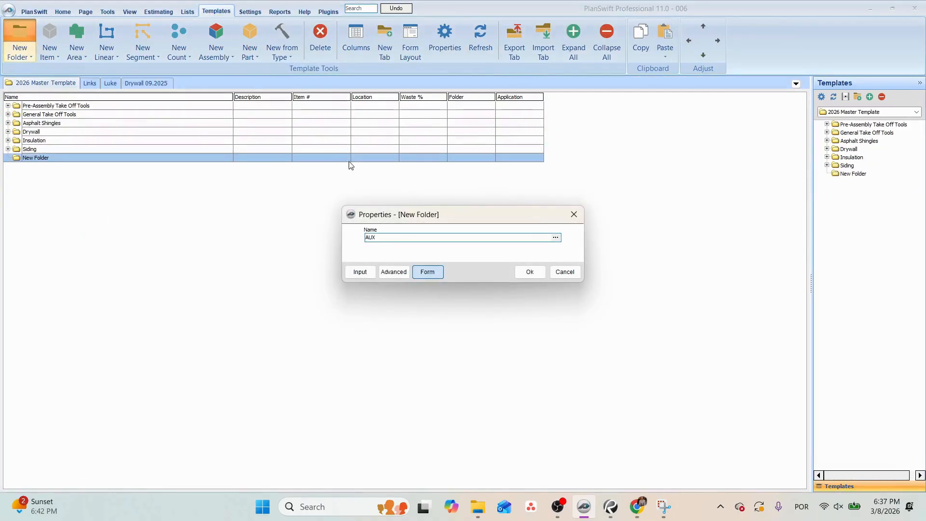
click(530, 272)
click(63, 11)
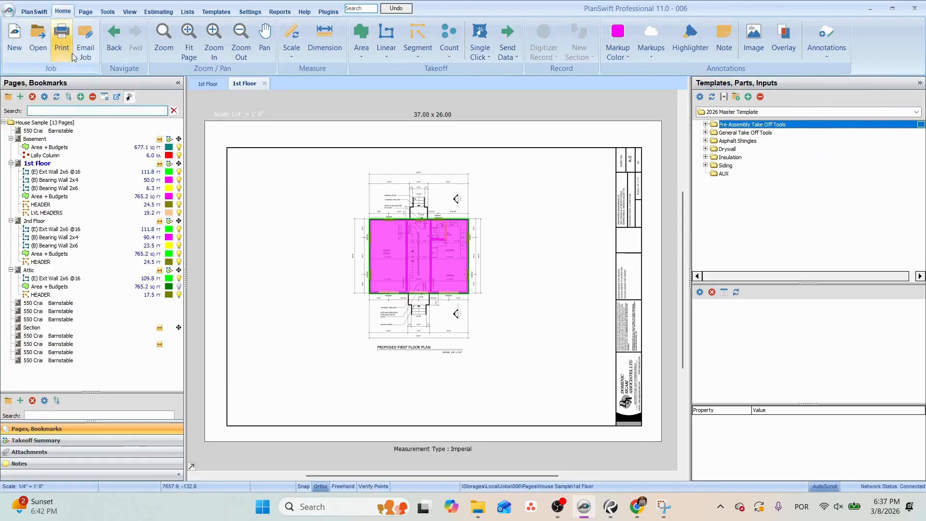
click(46, 213)
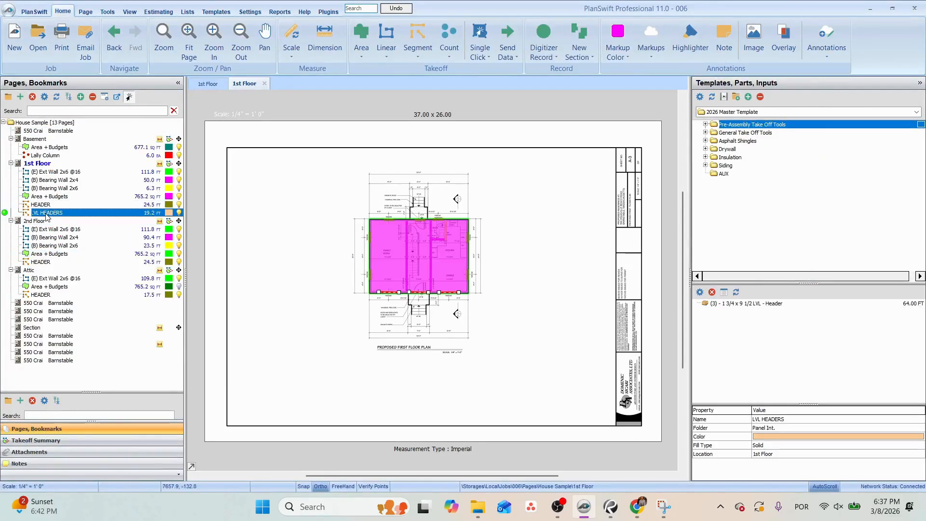
drag(726, 172, 725, 173)
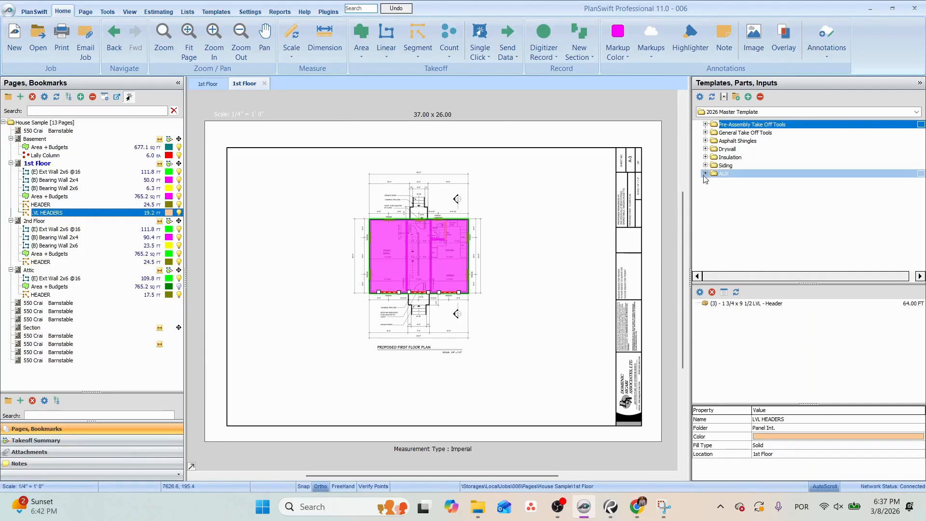
Start an LVL HEADERS takeoff on the Attic plan from the AUX template, with its location set to 3rd Floor.
click(60, 288)
scroll(399, 281, up, 3)
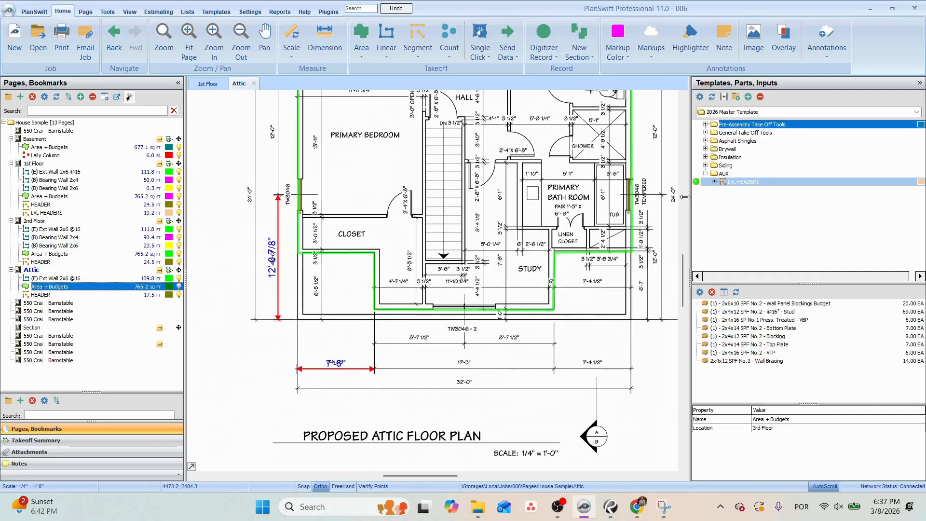
double_click(744, 182)
click(556, 250)
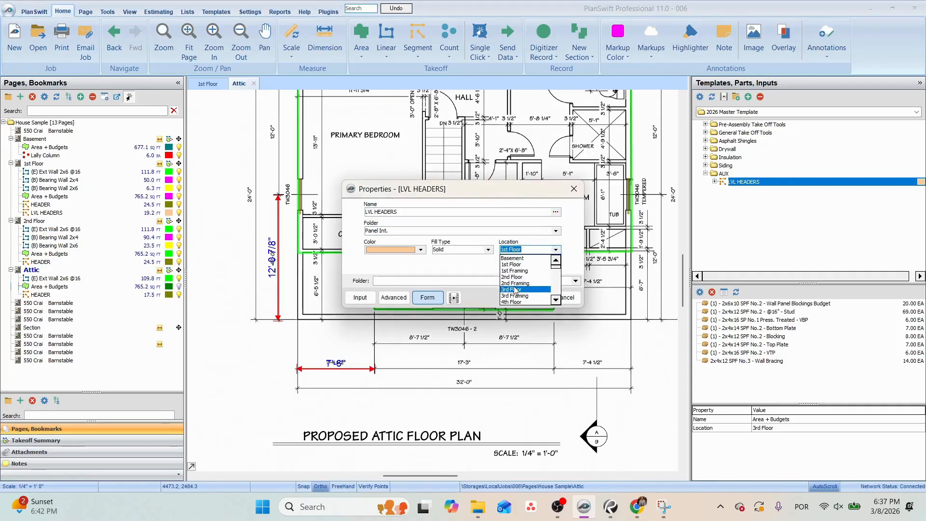
click(538, 298)
Record an LVL header about 6.9 ft long across the TW3046 - 2 window on the Attic's lower dormer wall, then finish recording.
scroll(435, 305, up, 5)
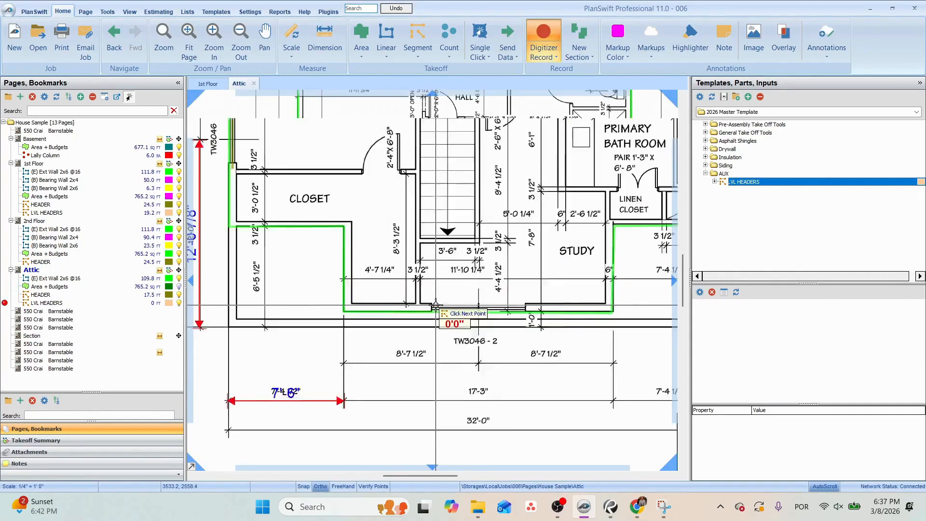
click(420, 310)
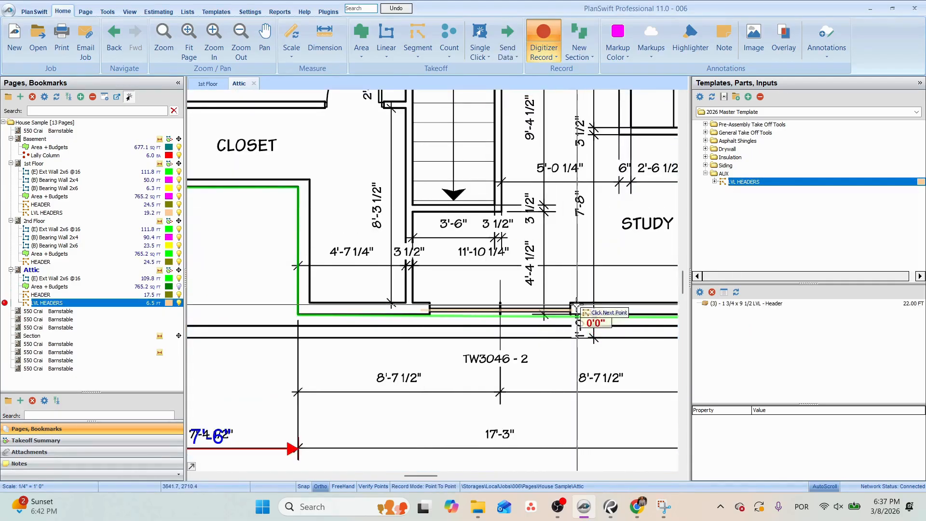
double_click(573, 310)
drag(573, 310, 582, 307)
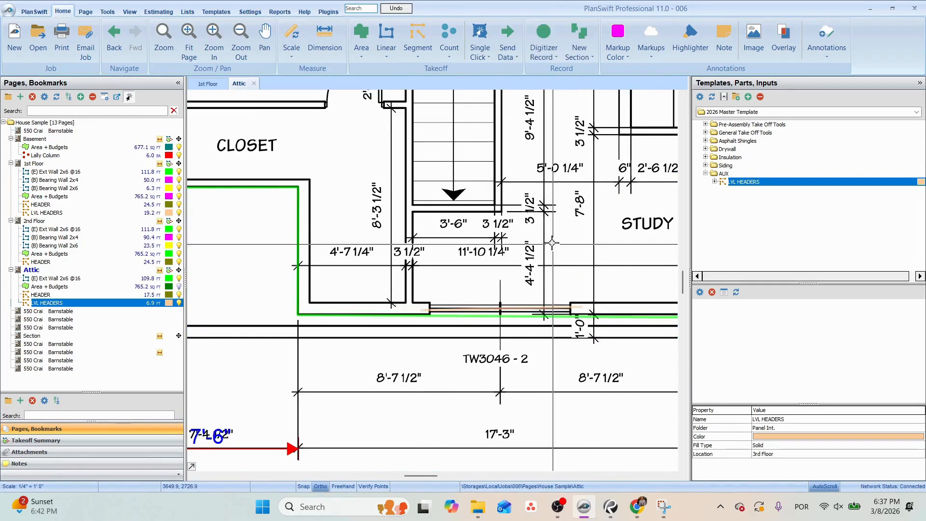
drag(544, 220, 537, 246)
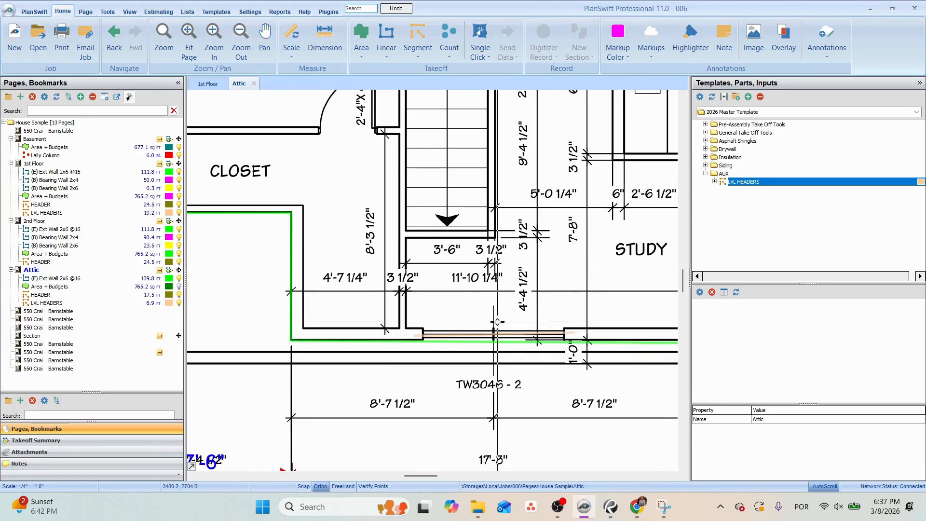
Show the Attic's Area + Budgets takeoff over the whole plan again.
scroll(494, 319, down, 1)
drag(478, 222, 438, 298)
scroll(438, 298, down, 1)
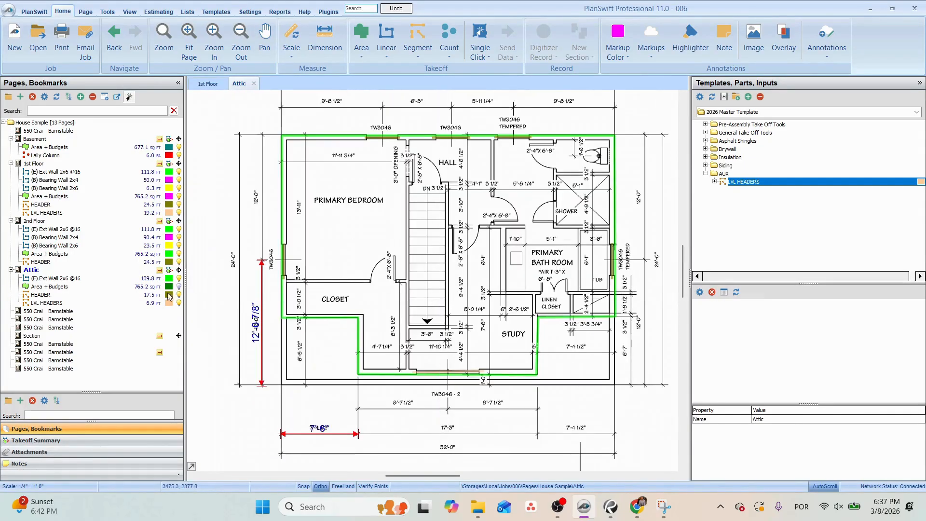
click(178, 287)
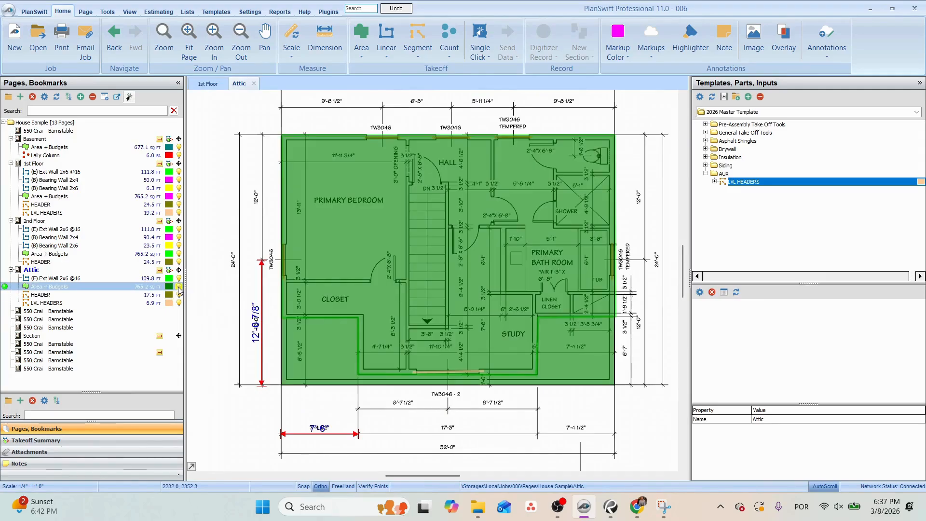
click(179, 288)
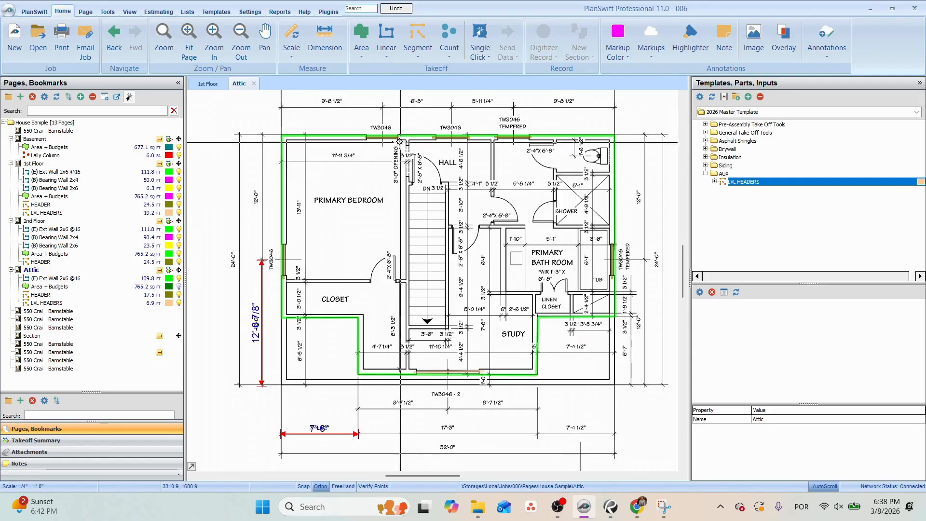
click(179, 287)
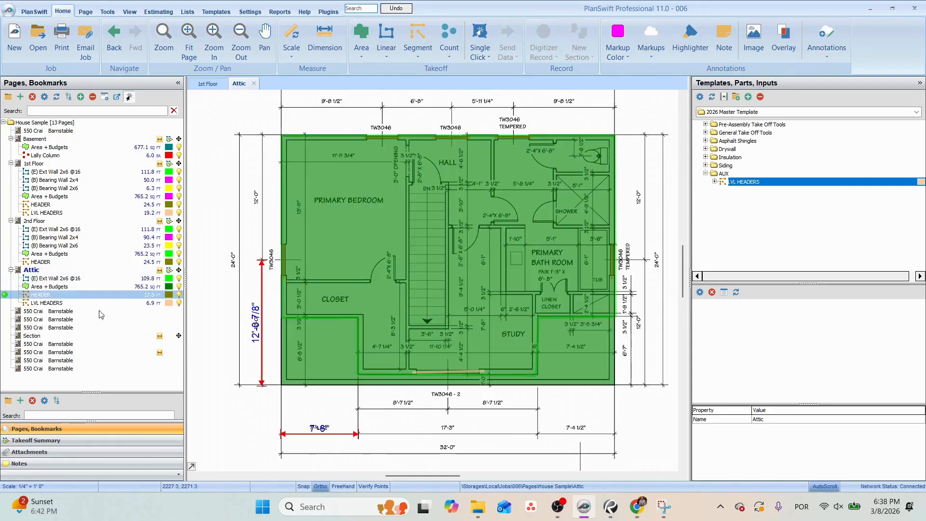
Look through the elevation sheets and examine the first floor framing on the cross section.
click(48, 312)
key(Down)
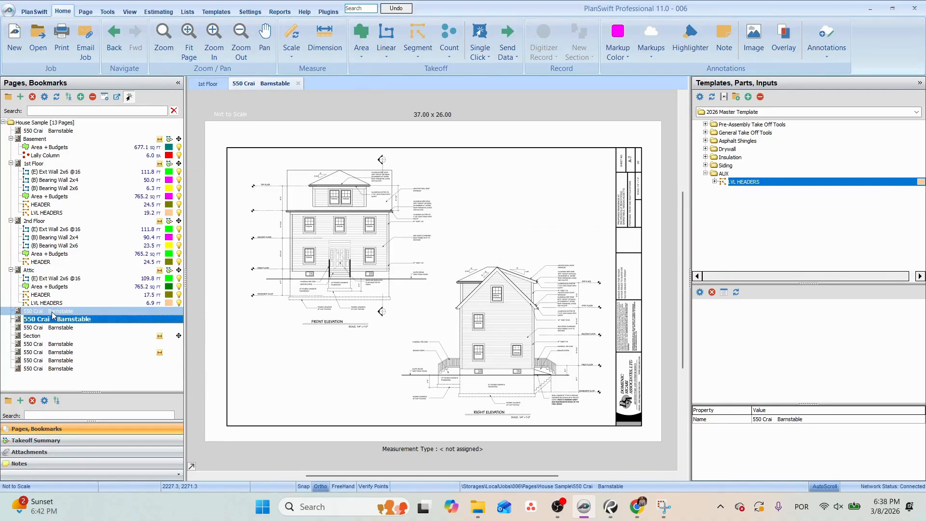
key(Down)
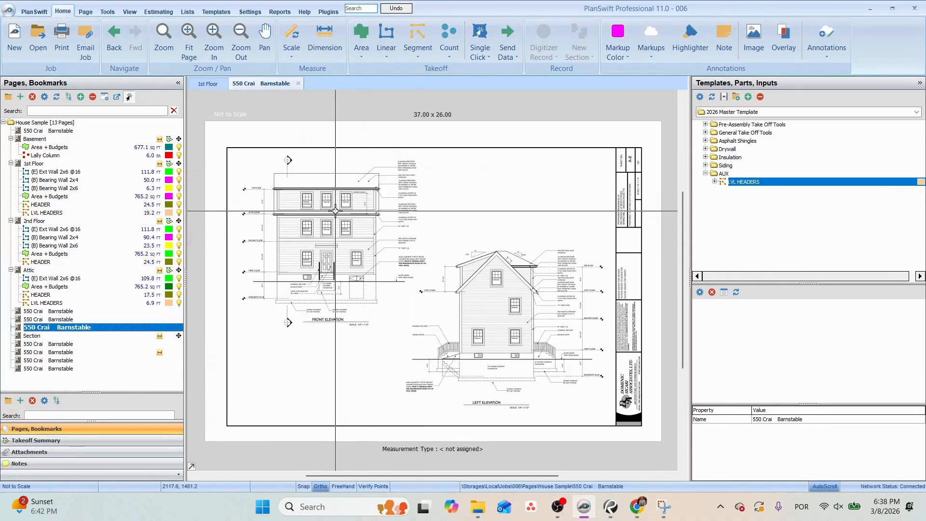
key(Down)
scroll(347, 314, up, 5)
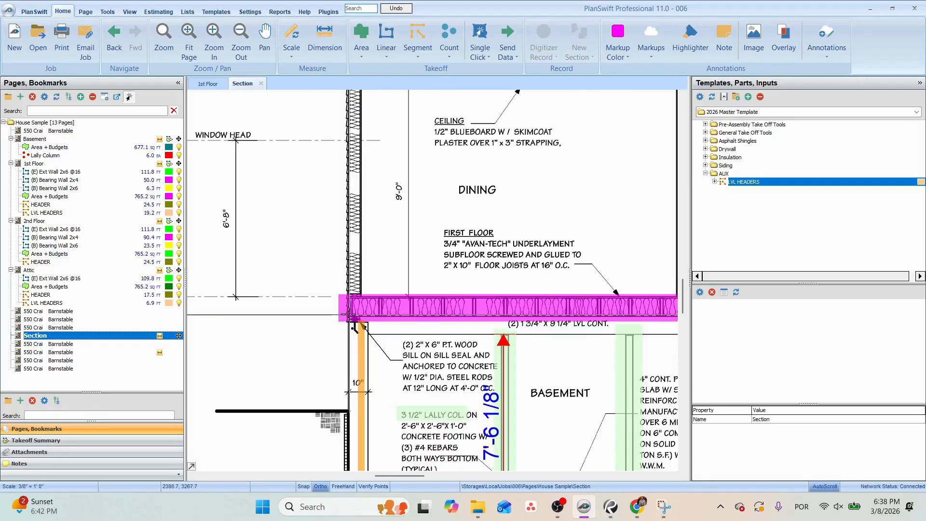
drag(400, 303, 270, 297)
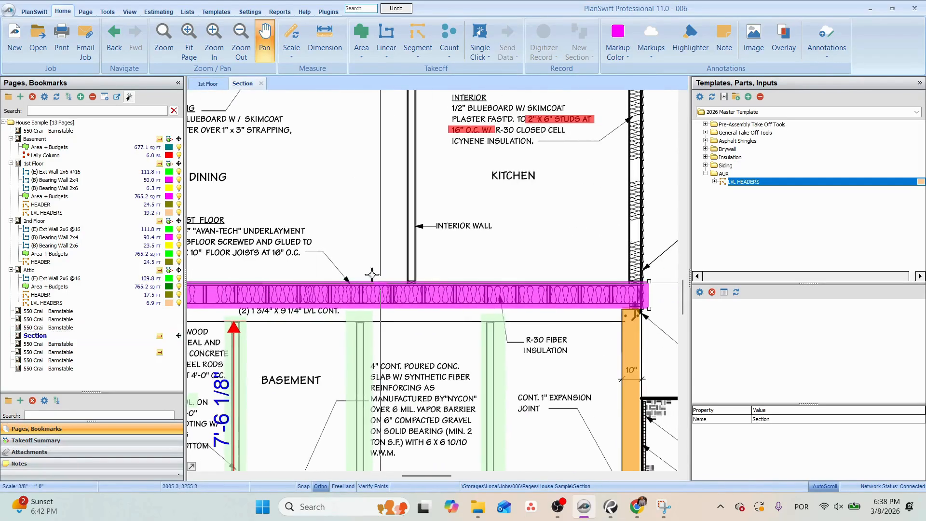
Examine the joists, LVL beams and solid blocking around the stair well on the first floor framing plan.
key(Down)
click(515, 182)
click(51, 343)
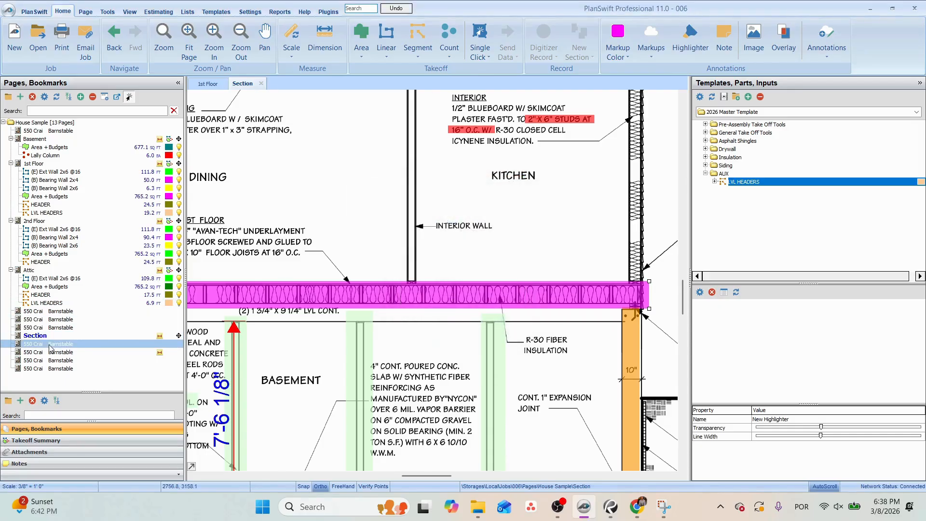
drag(432, 239, 388, 392)
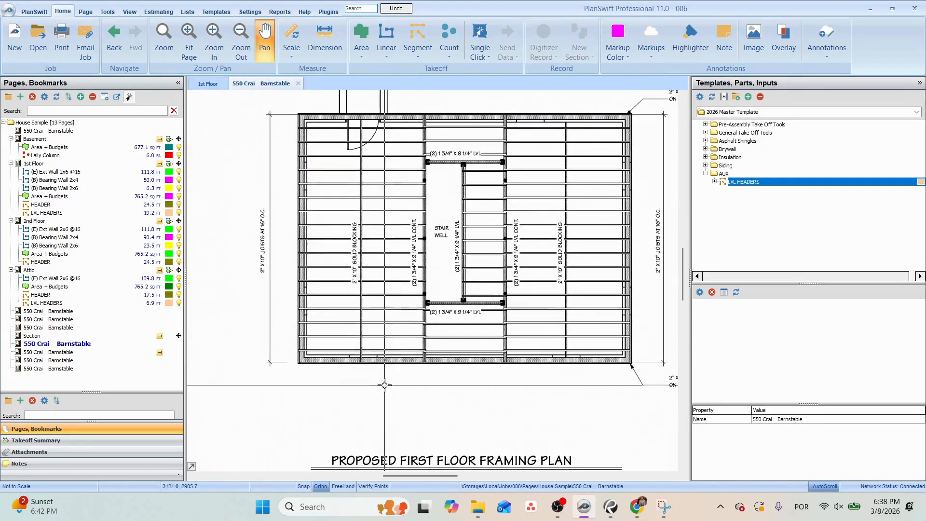
scroll(334, 191, up, 3)
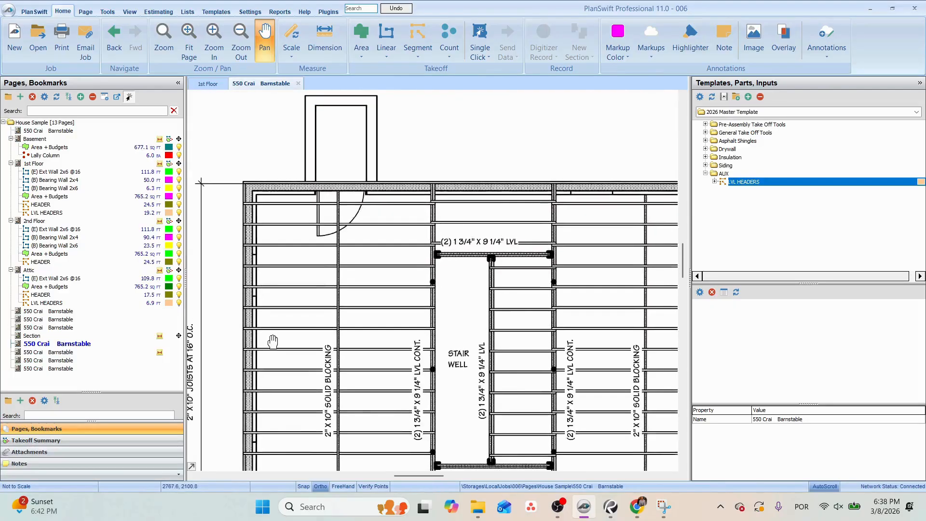
drag(433, 336, 439, 226)
drag(552, 279, 331, 318)
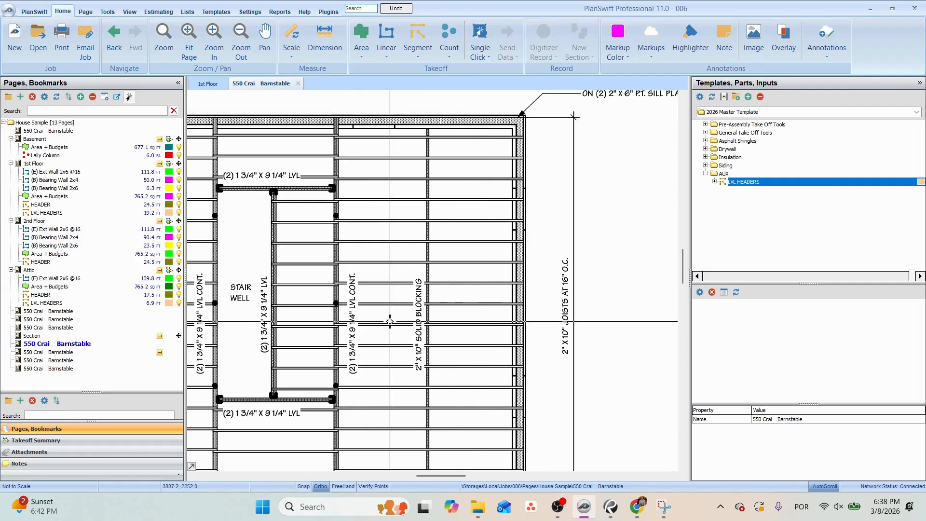
Examine the first floor joist and P.T. sill notes on the cross section and recheck the Attic plan against it.
click(94, 335)
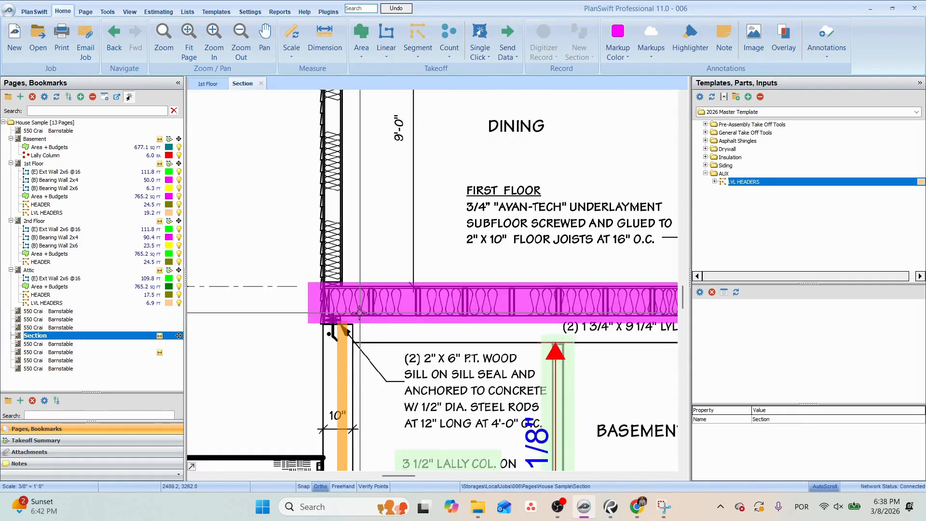
scroll(306, 326, down, 3)
drag(488, 362, 270, 353)
drag(575, 349, 222, 309)
drag(612, 396, 200, 379)
scroll(415, 301, up, 1)
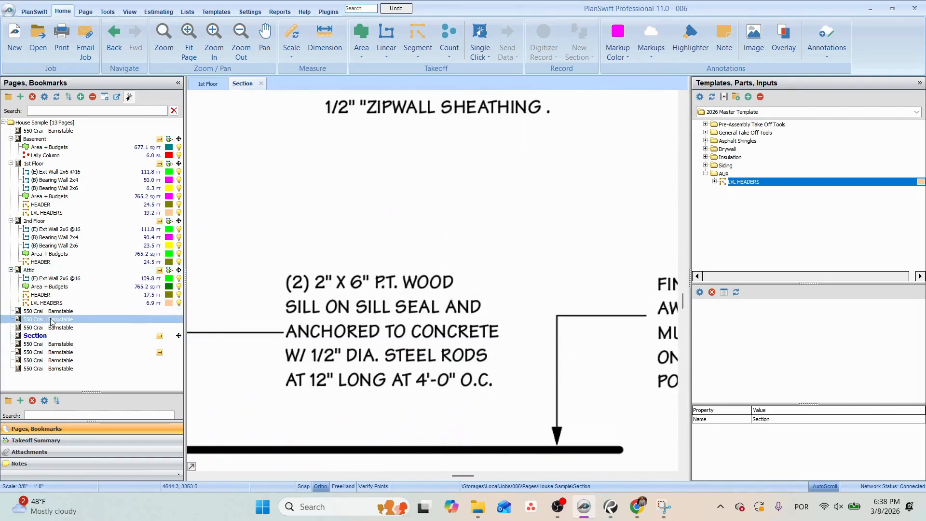
click(43, 288)
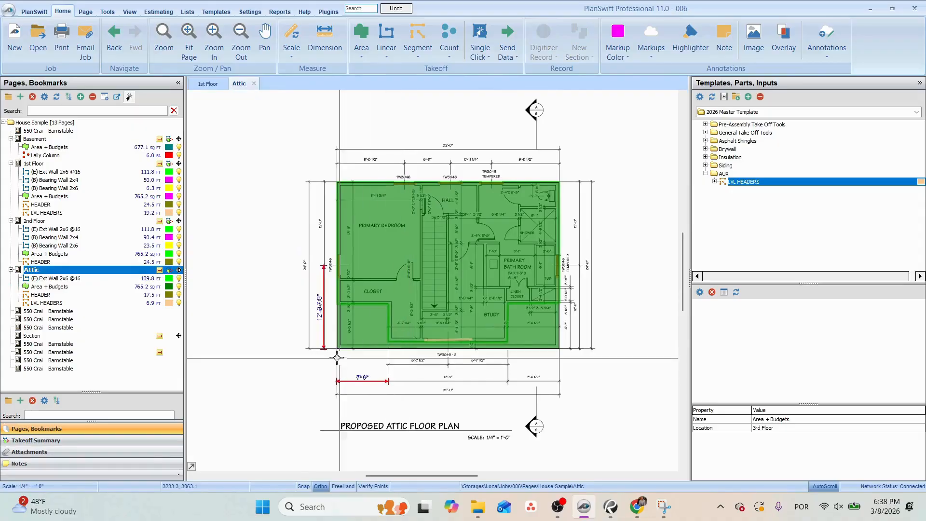
click(35, 336)
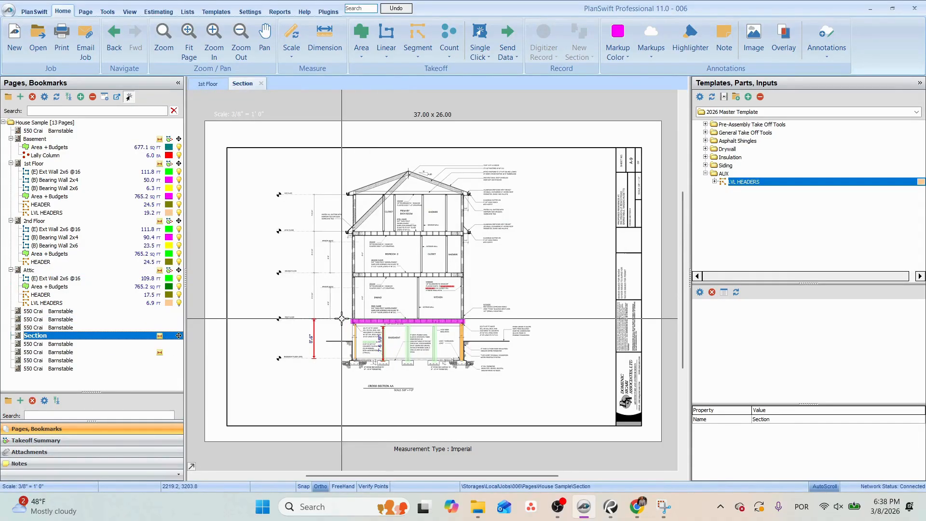
Set the scale of the first floor framing plan to 1/4" = 1' 0" and accept the auto scale disclaimer.
key(Down)
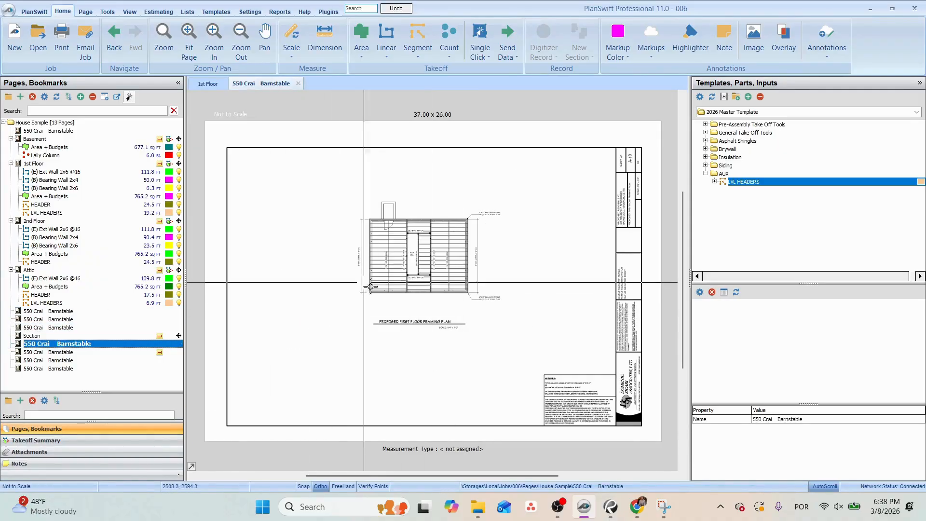
scroll(371, 287, up, 4)
click(291, 57)
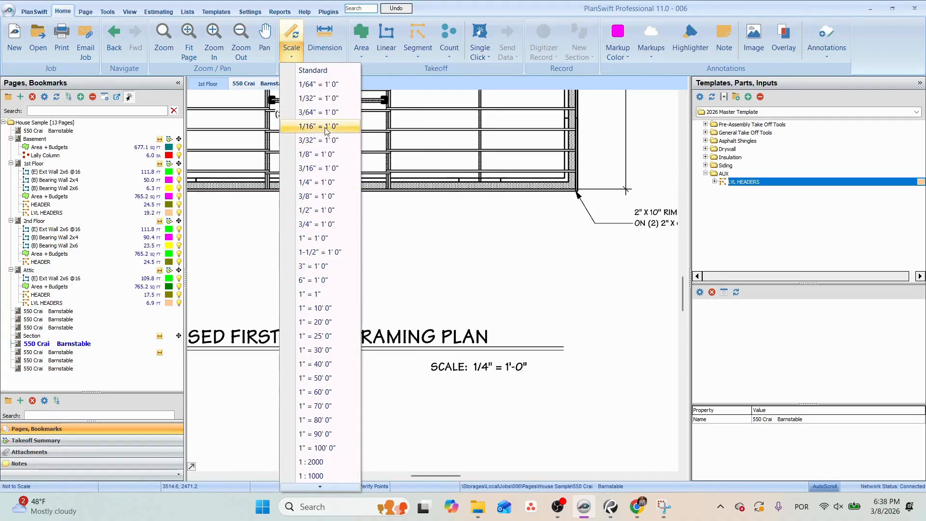
click(325, 183)
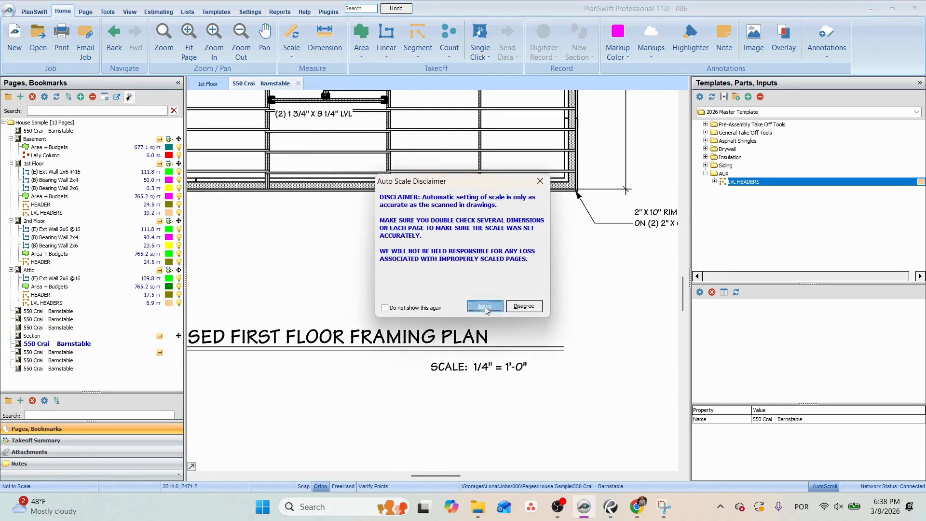
click(486, 306)
Measure the building's overall width along the lower exterior wall of the first floor framing plan to check the scale.
scroll(486, 294, down, 2)
drag(420, 159, 396, 299)
scroll(424, 262, down, 5)
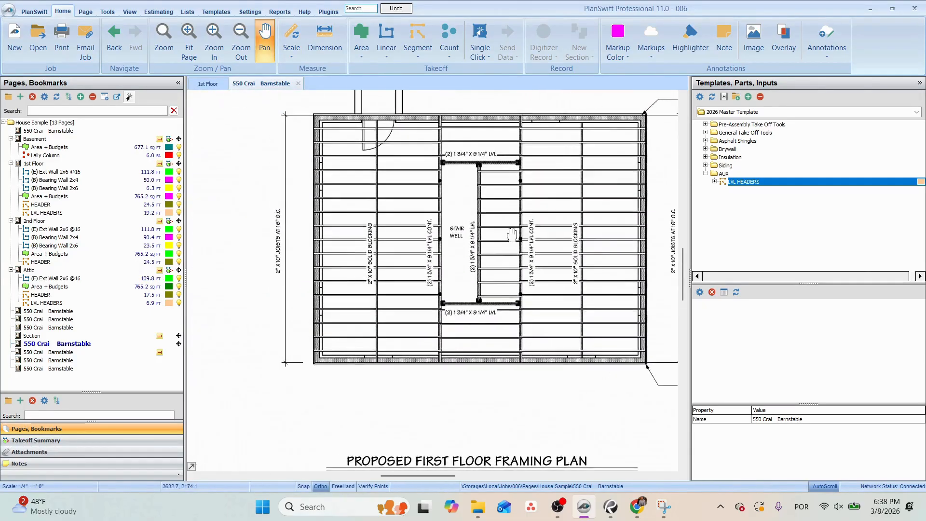
drag(424, 262, 397, 304)
scroll(385, 271, up, 3)
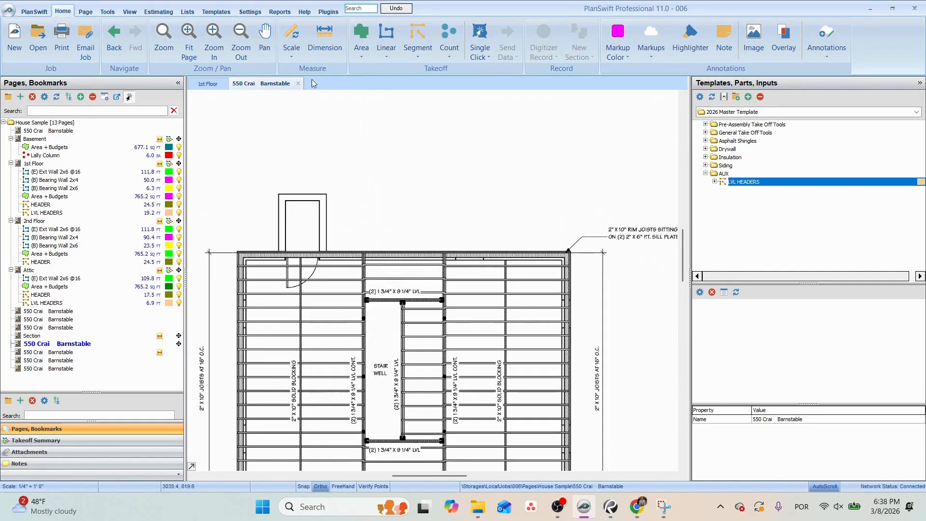
click(324, 39)
drag(462, 392, 515, 144)
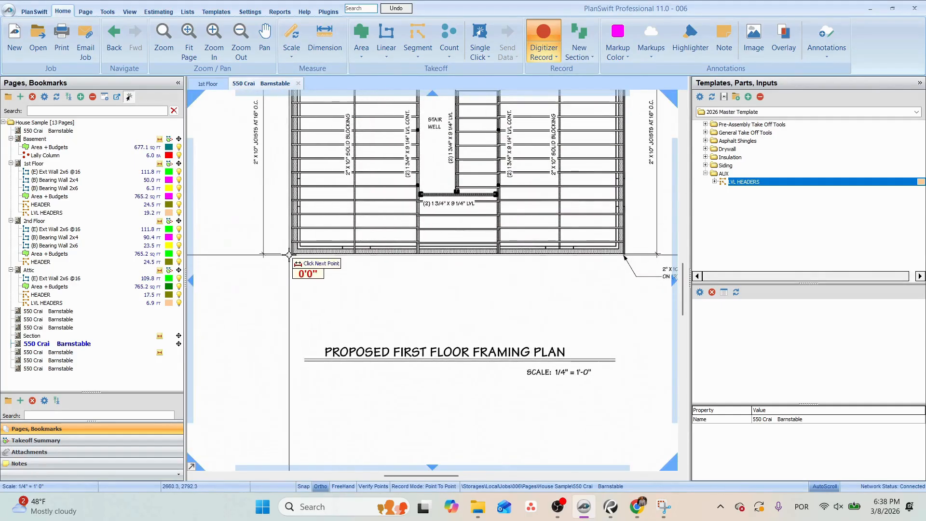
click(289, 254)
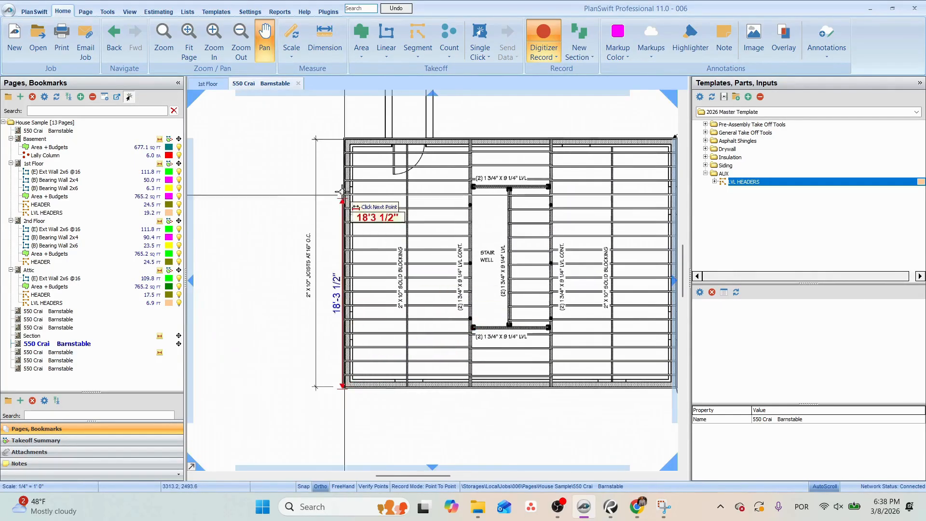
Check the overall dimensions on the 2nd Floor plan and return to the first floor framing plan.
click(56, 230)
scroll(410, 289, up, 8)
scroll(448, 330, down, 6)
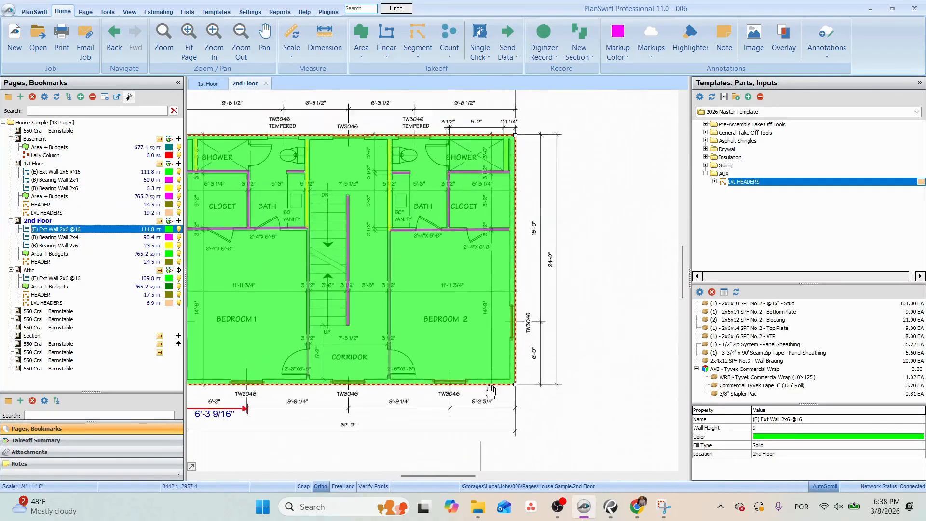
click(583, 263)
scroll(583, 263, up, 6)
click(59, 345)
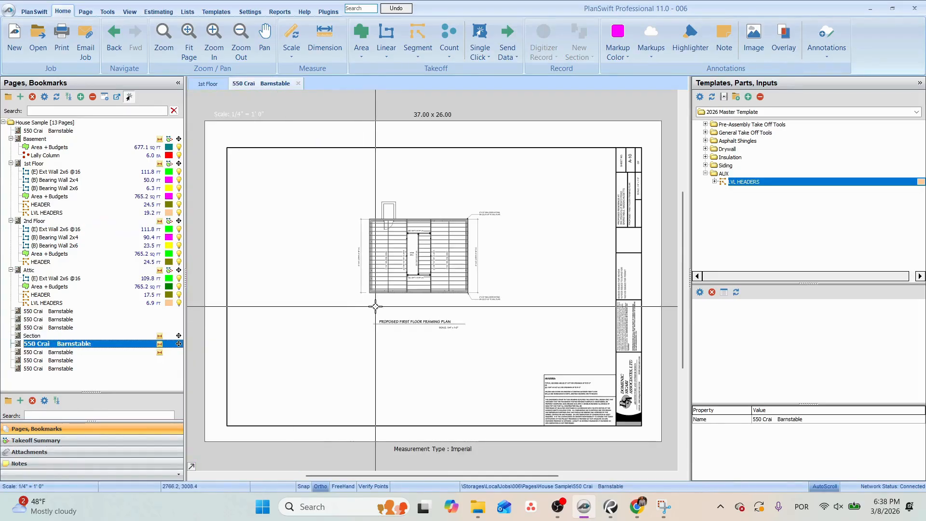
scroll(374, 306, up, 5)
drag(382, 270, 360, 297)
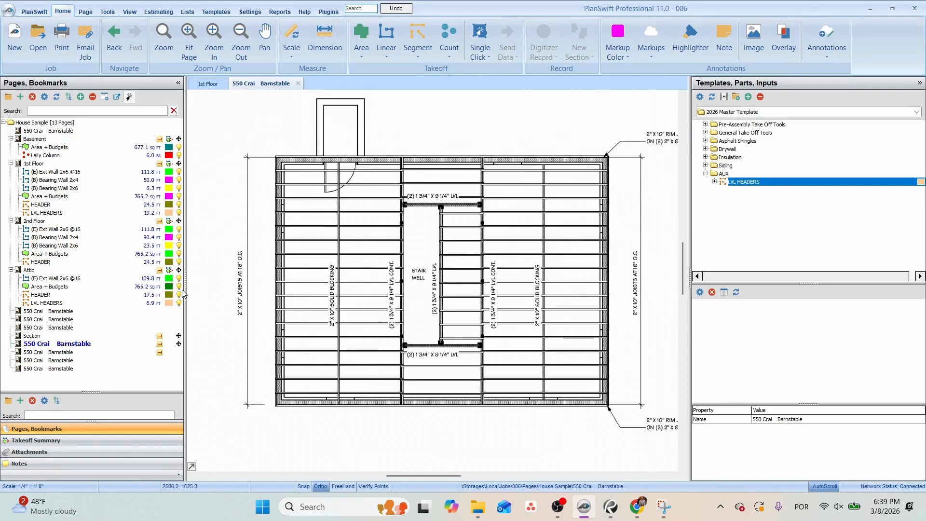
Open the Section page at the first floor sill detail and change the markup color to light blue.
scroll(236, 333, up, 4)
drag(337, 379, 343, 206)
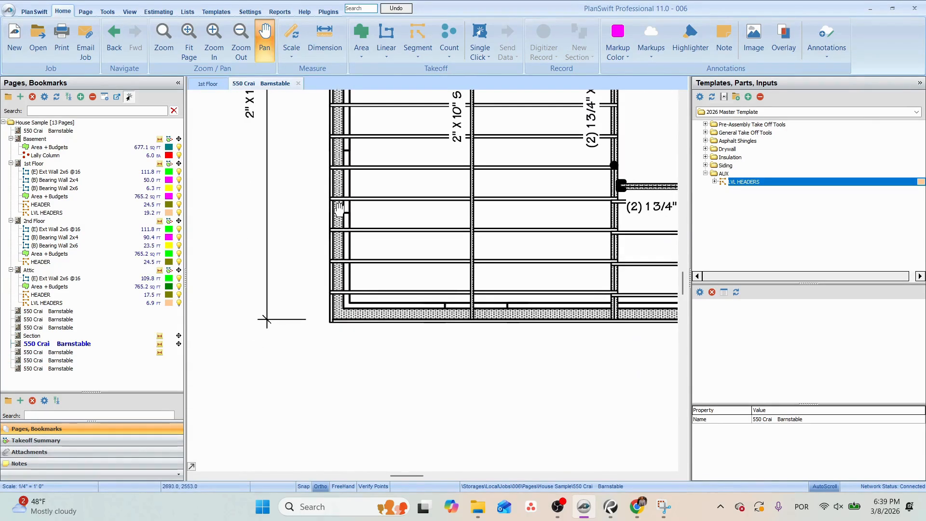
click(38, 338)
scroll(338, 376, up, 5)
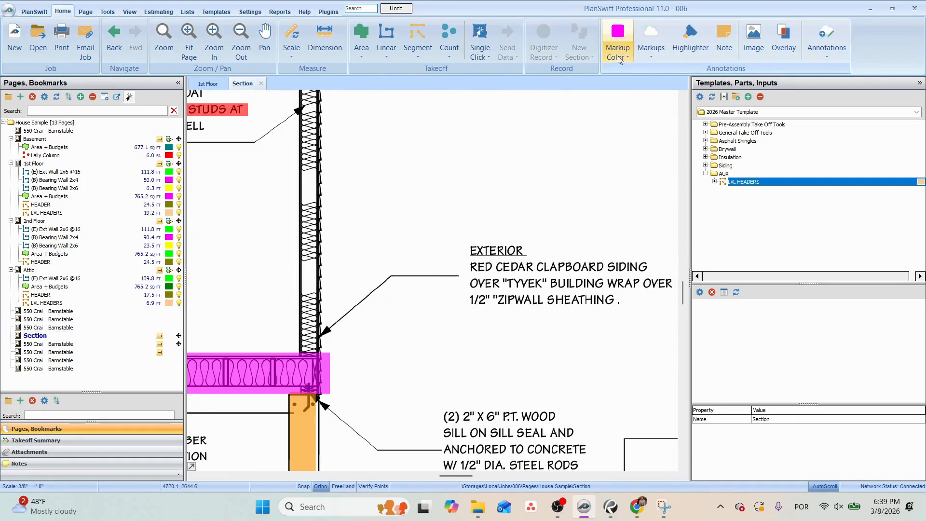
click(625, 53)
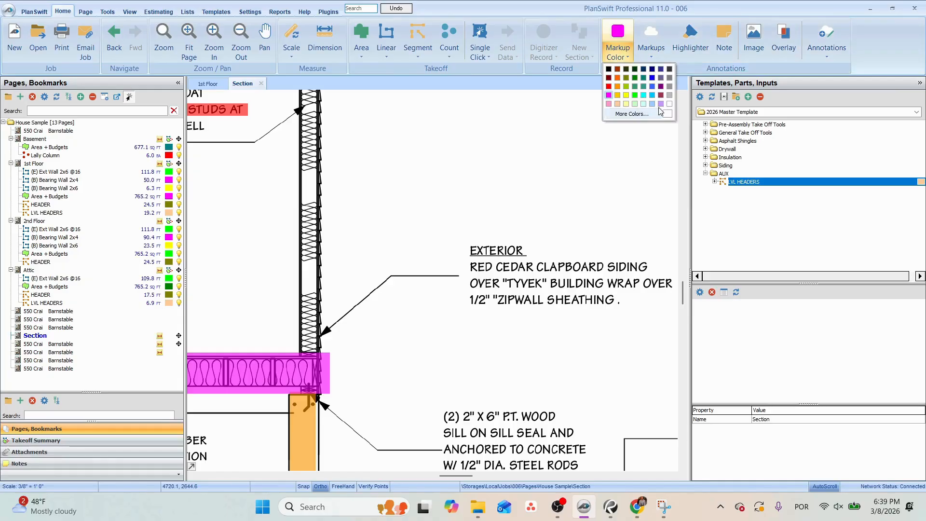
click(626, 94)
Highlight the sill note wording "(2) 2" X 6" P.T. WOOD SILL ON SILL SEAL" on the cross section in light blue.
scroll(350, 335, down, 2)
scroll(351, 335, down, 1)
scroll(322, 383, up, 4)
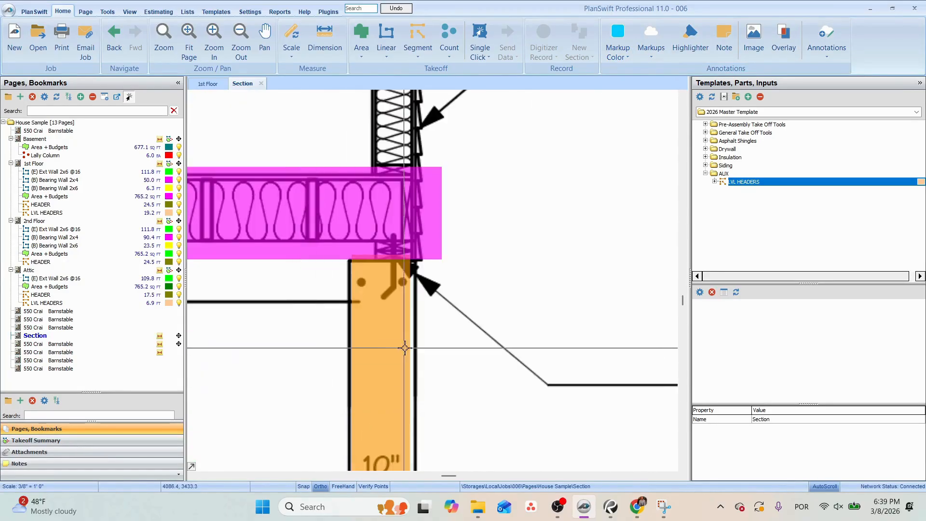
scroll(463, 346, down, 4)
scroll(590, 366, up, 3)
click(693, 36)
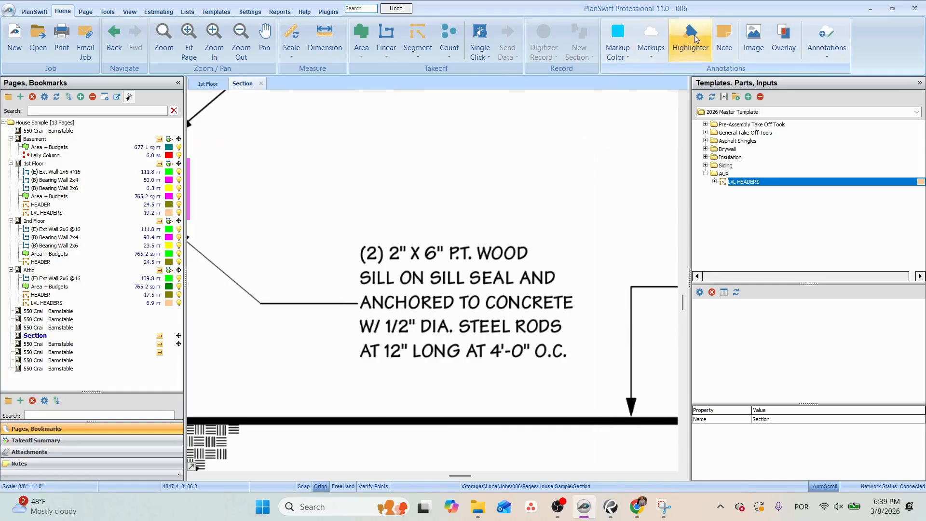
click(339, 231)
click(548, 263)
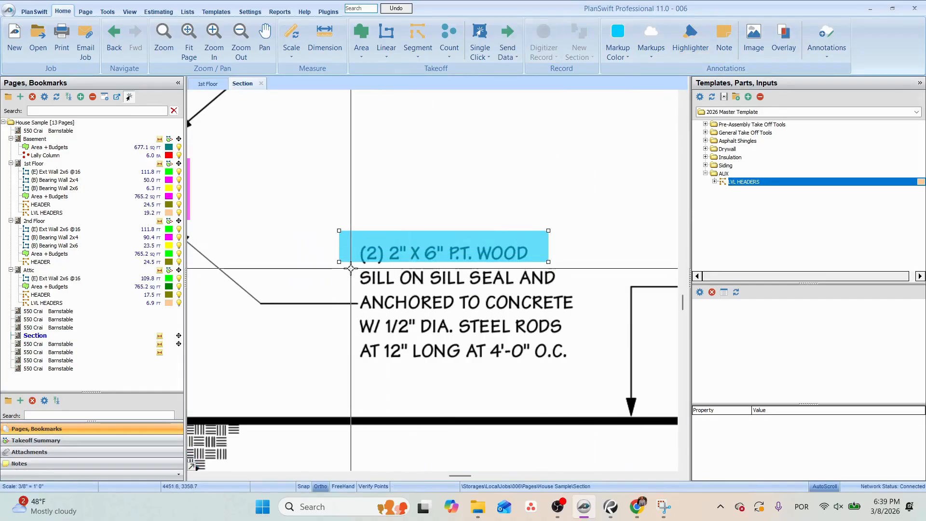
click(346, 270)
click(519, 286)
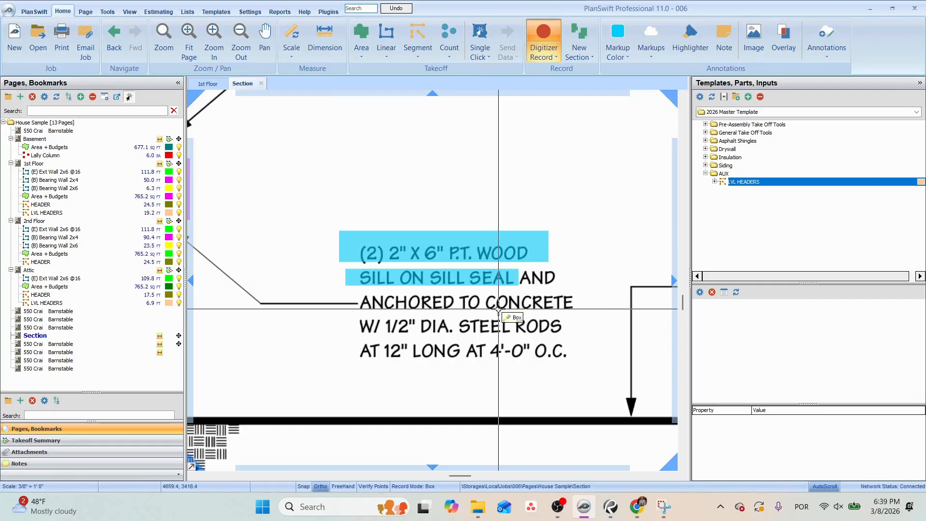
Highlight the rim joist at the outer end of the first floor framing, above the foundation wall, in light blue.
scroll(493, 305, up, 1)
scroll(342, 245, down, 2)
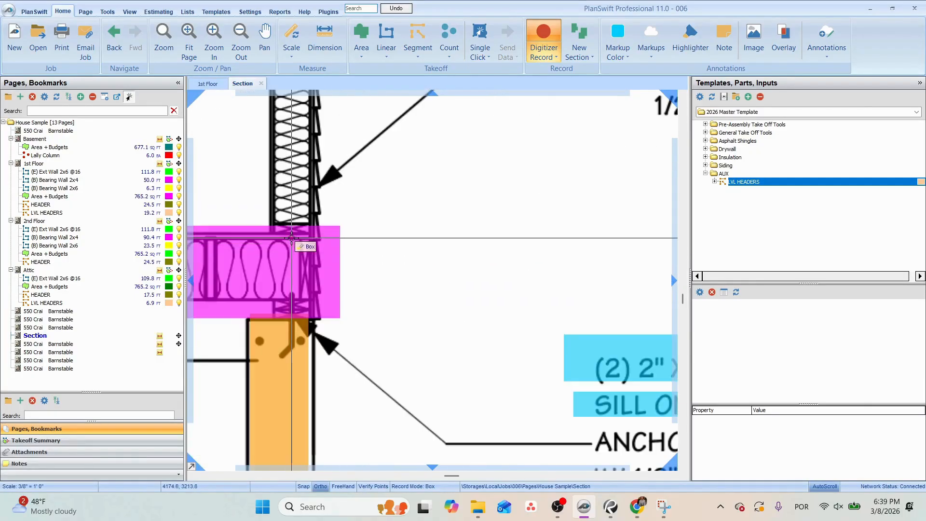
click(292, 238)
click(317, 303)
scroll(482, 254, down, 3)
key(Escape)
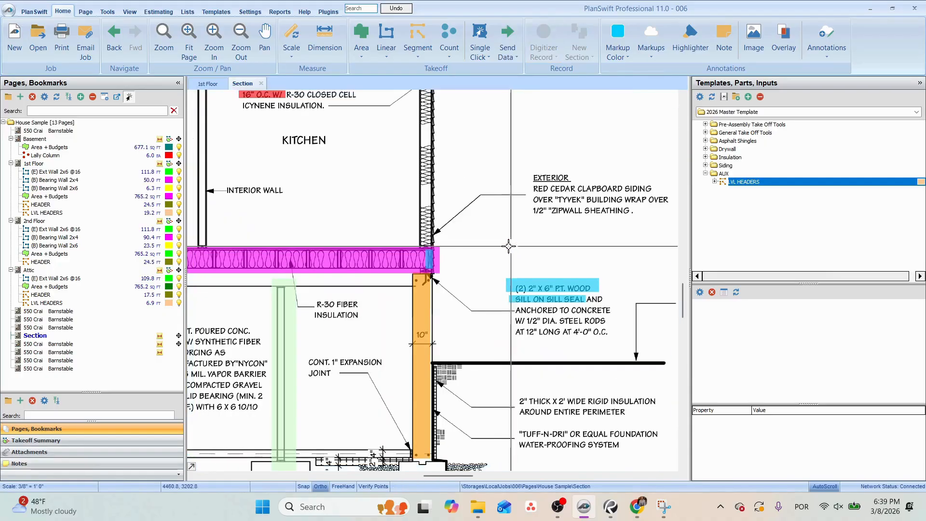
click(59, 304)
scroll(422, 260, up, 3)
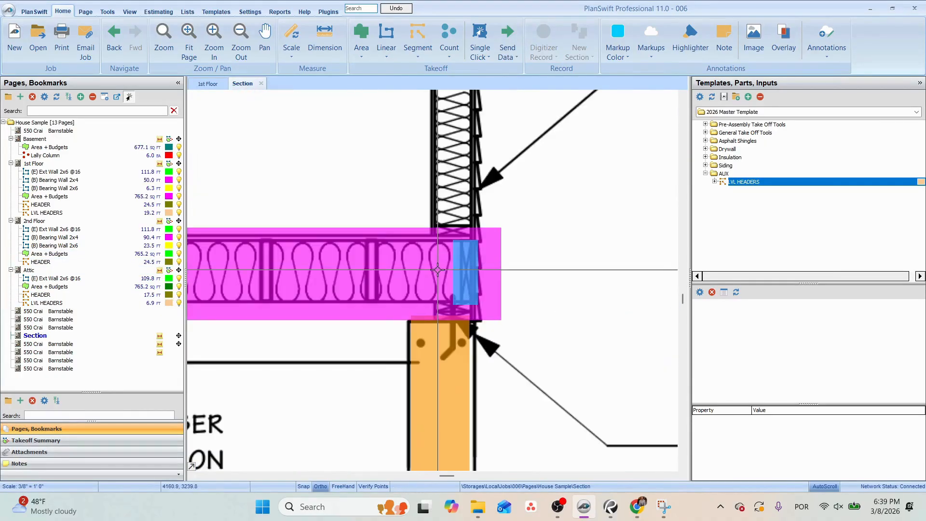
Create a Linear takeoff named "Rimboard + Plates" on the first floor framing plan with location 1st Framing.
click(49, 343)
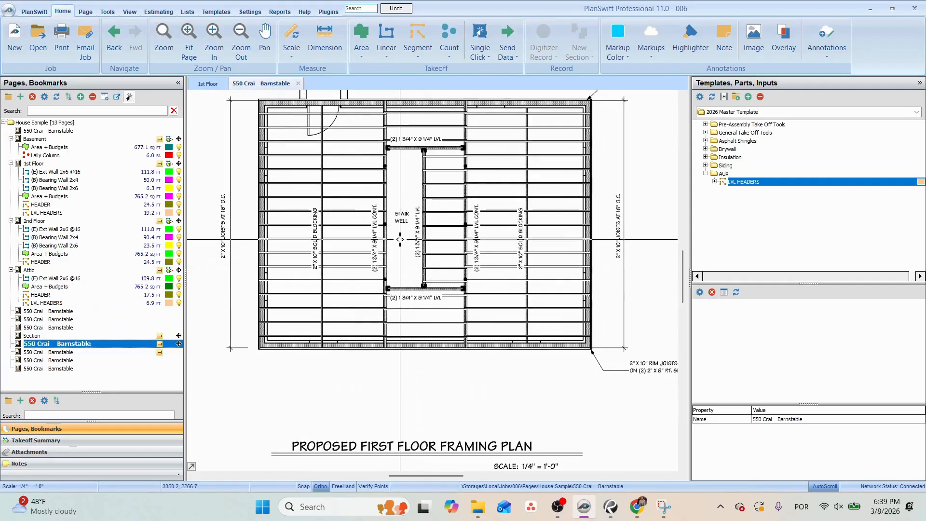
click(705, 173)
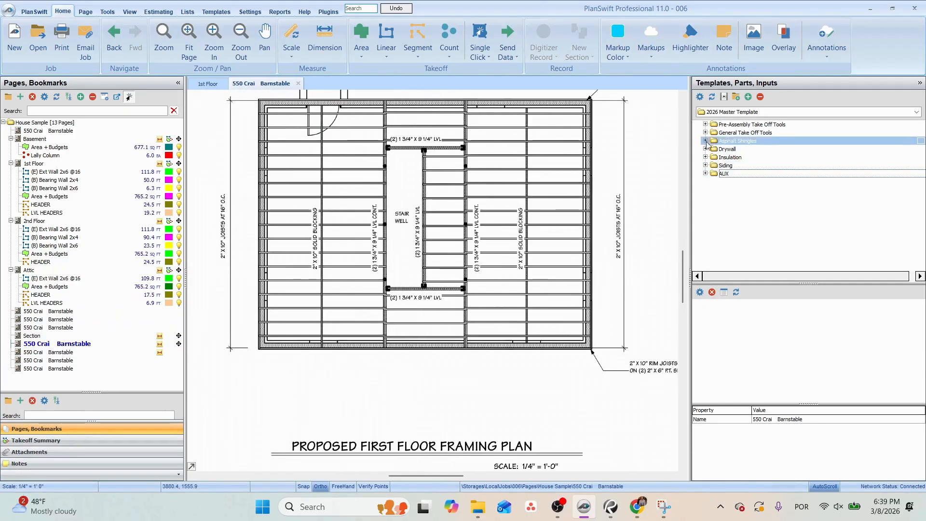
click(706, 133)
click(702, 164)
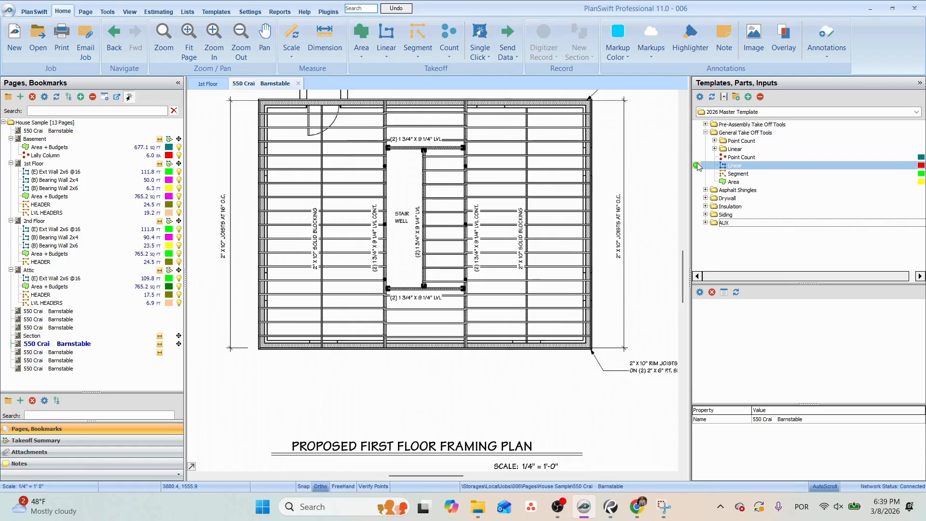
click(697, 165)
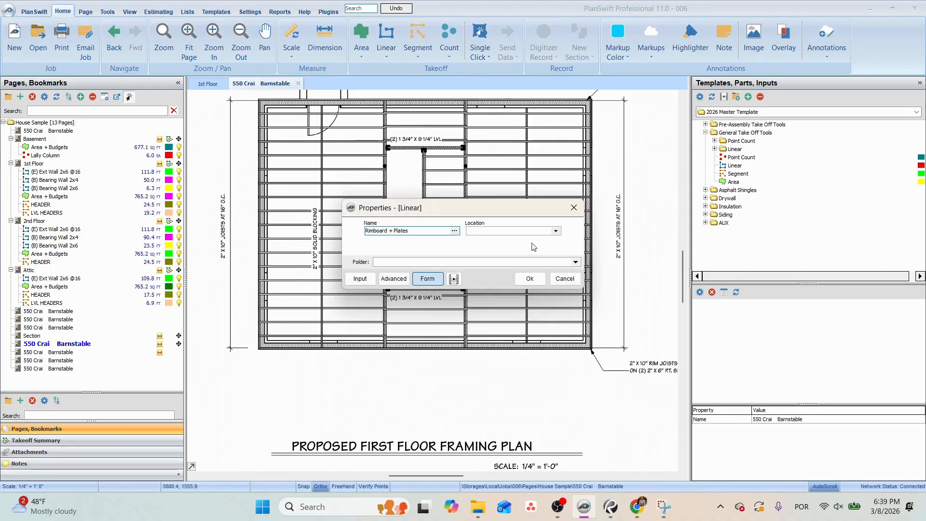
click(555, 231)
click(487, 250)
click(530, 278)
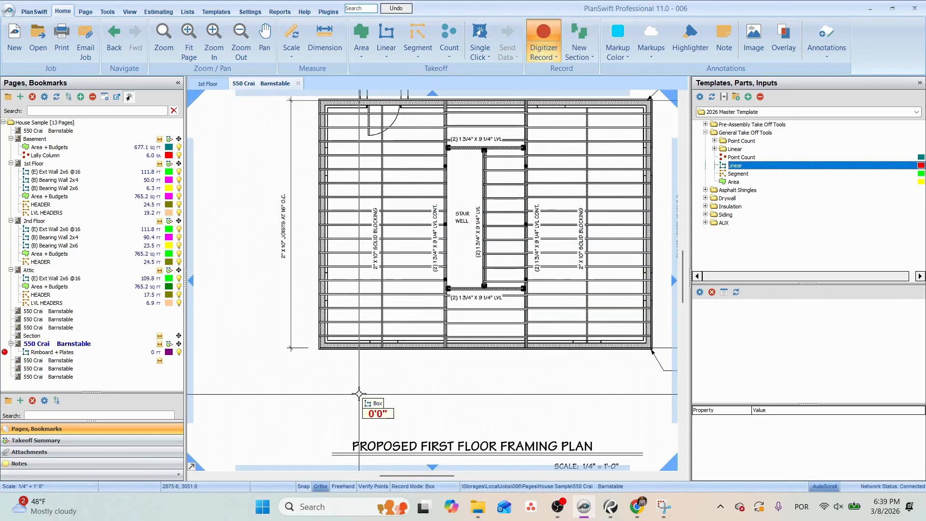
Trace the Rimboard + Plates takeoff as a box around the outer perimeter of the framing plan and stop recording.
click(322, 348)
click(652, 100)
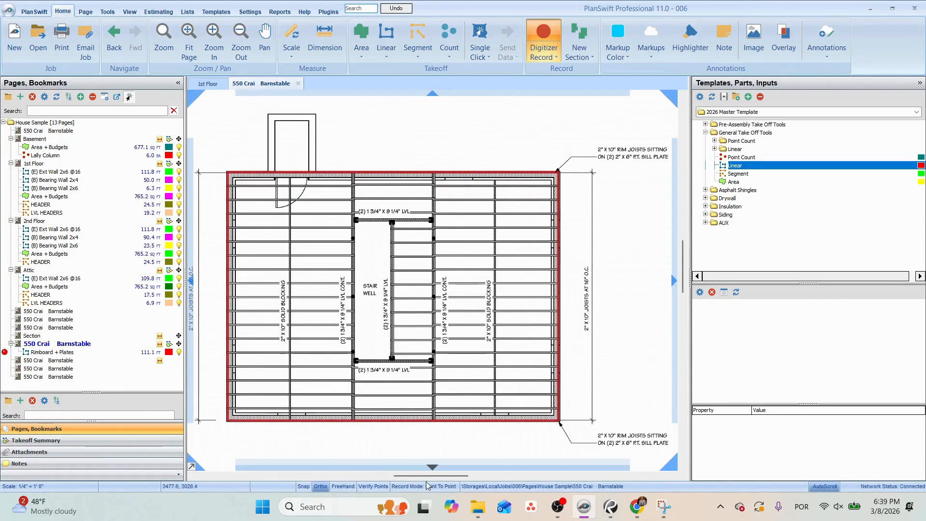
key(Escape)
drag(441, 322, 469, 333)
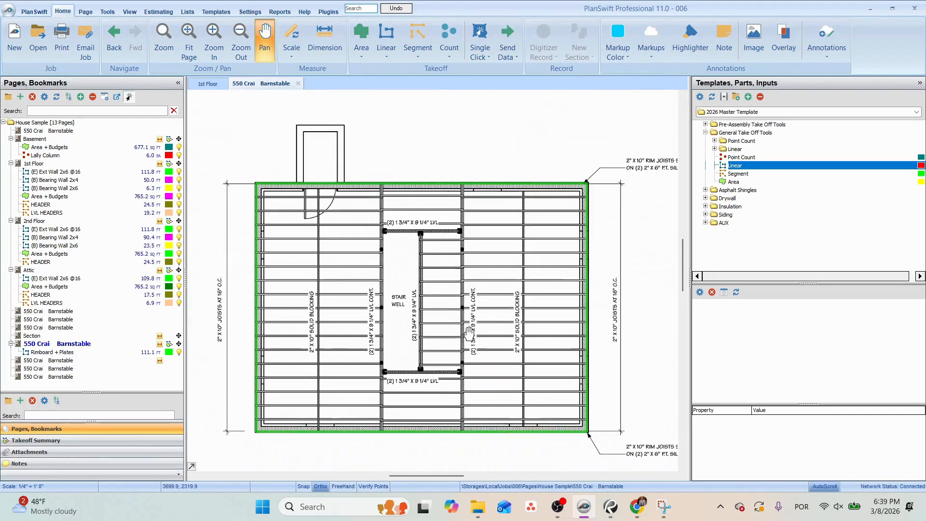
Add the 2x4x16 SPF No.2 part to the Rimboard + Plates takeoff, with material 2x6x16 PT, 2 plates and application Plates.
click(287, 180)
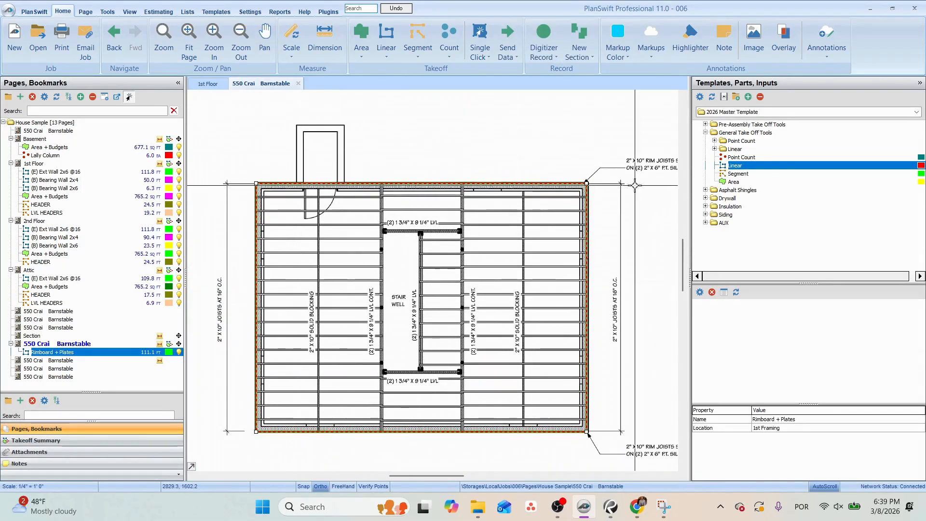
click(715, 149)
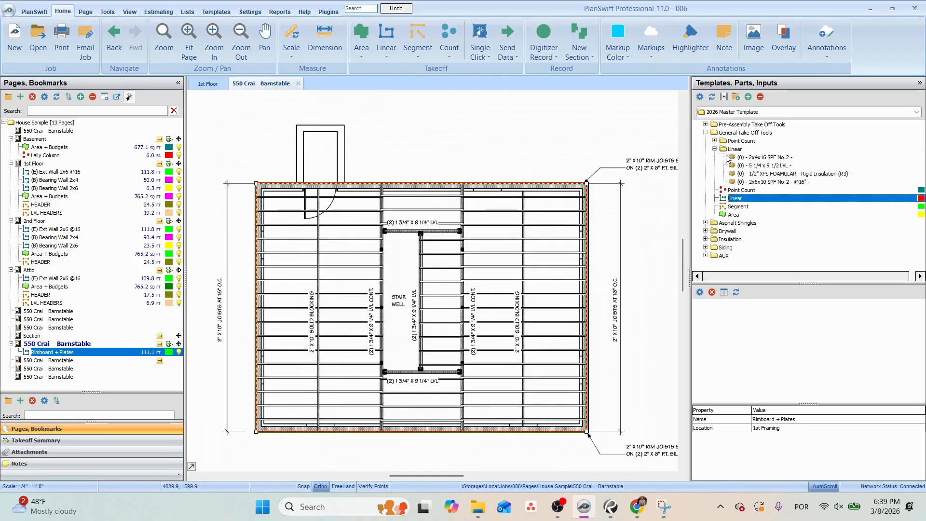
drag(765, 158, 589, 207)
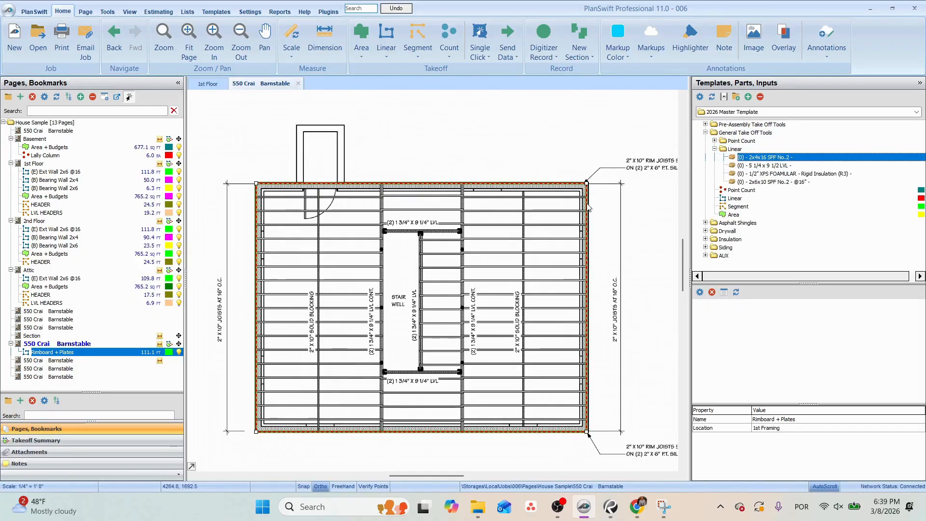
click(476, 212)
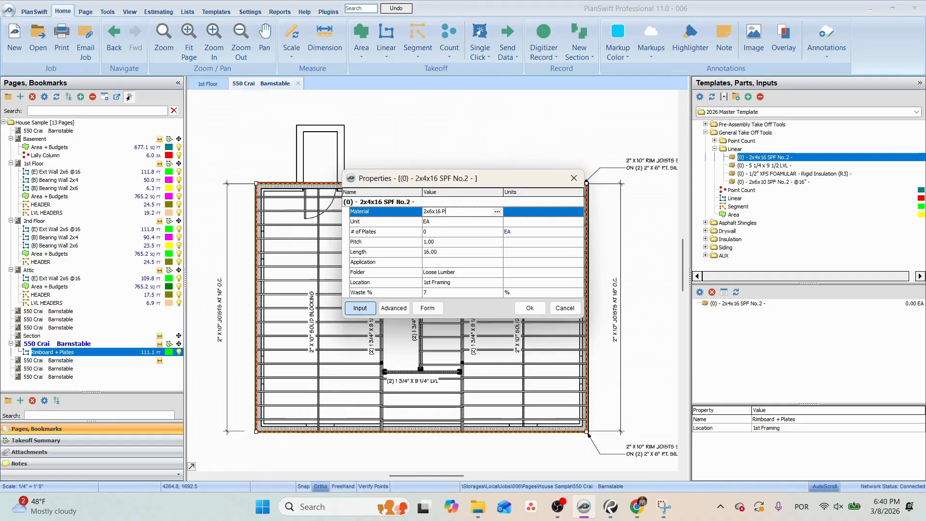
click(434, 232)
text(2)
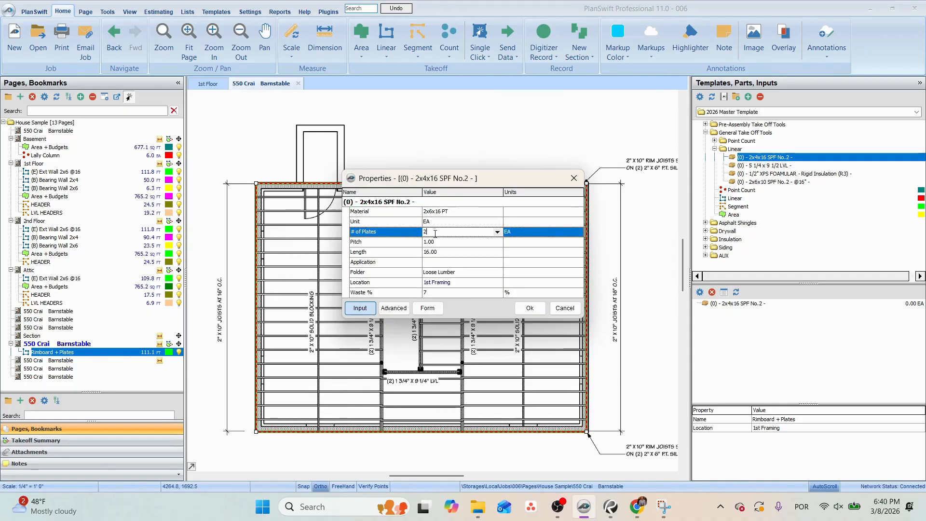
click(438, 263)
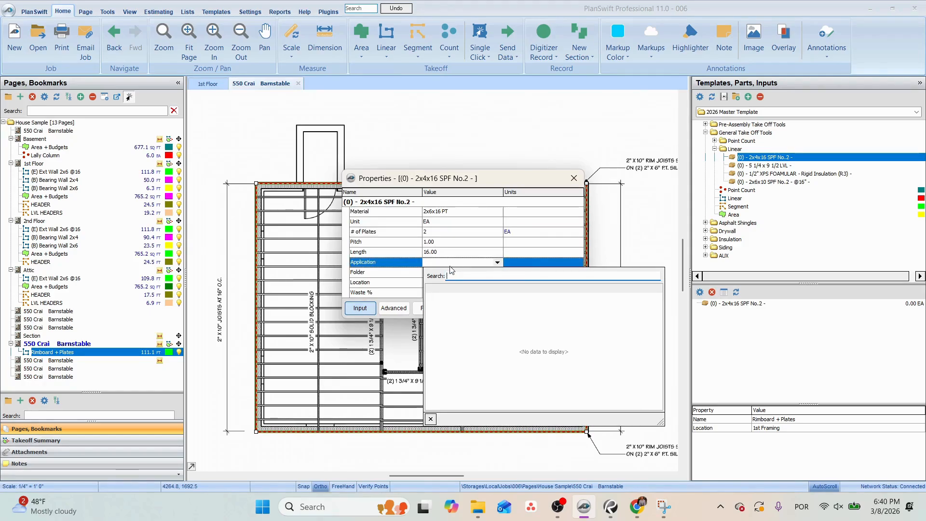
click(450, 264)
text(Plates)
click(453, 263)
click(535, 308)
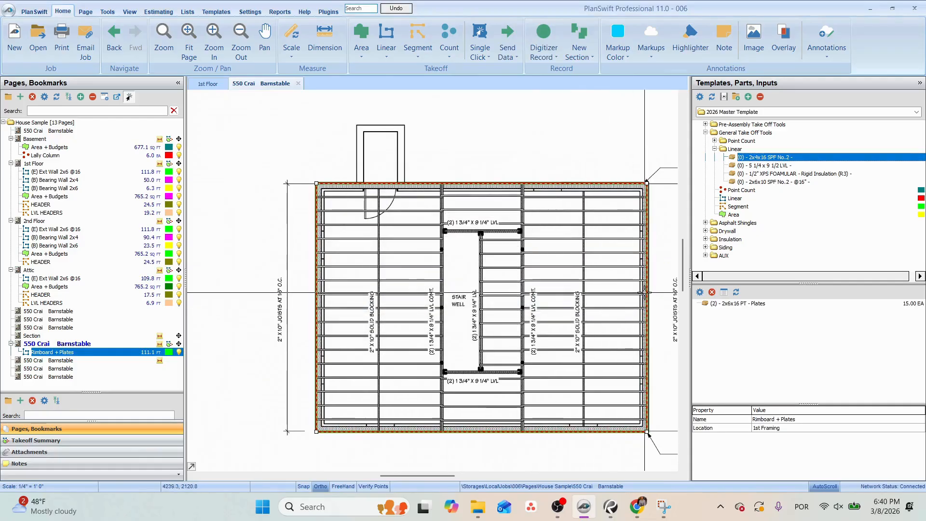
Add the Ext Wall assembly's Sill Seal 1/4" x 5-1/2 x 50' Plymouth Foam part to the Rimboard + Plates takeoff.
click(706, 132)
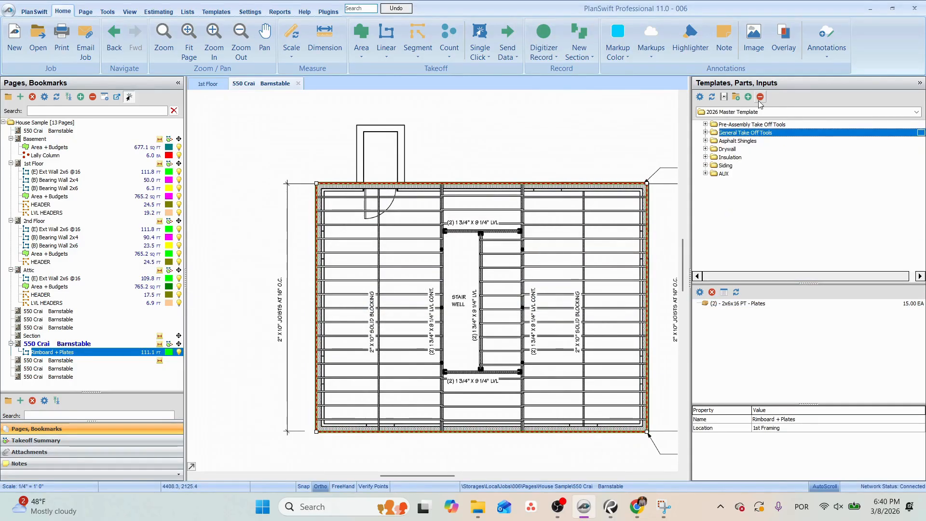
click(705, 124)
click(715, 132)
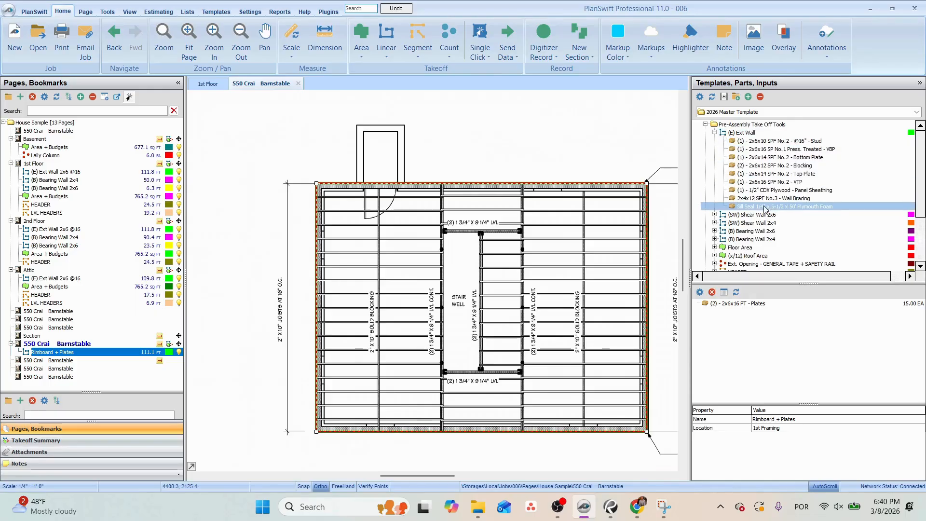
drag(765, 208, 648, 234)
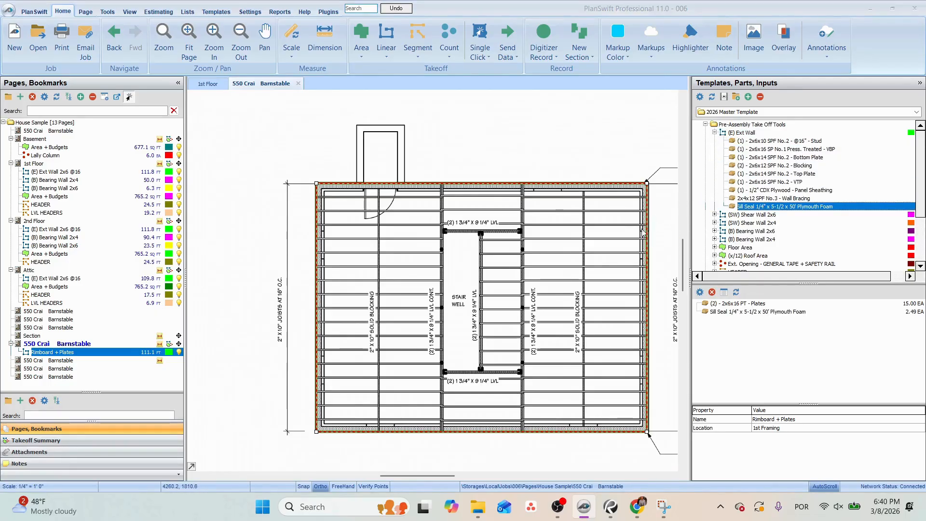
click(531, 299)
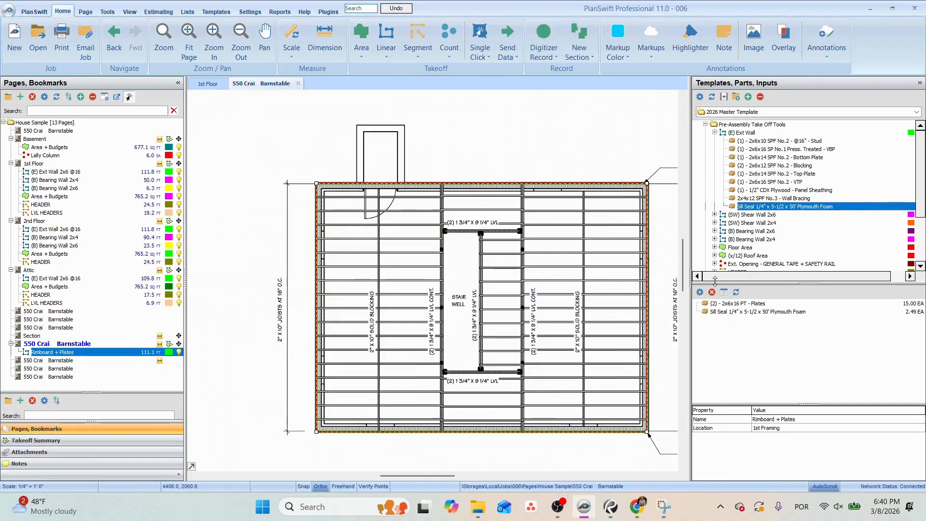
Add the 2x4x16 SPF No.2 part from the General Take Off Tools' Linear folder to the Rimboard + Plates takeoff.
click(760, 97)
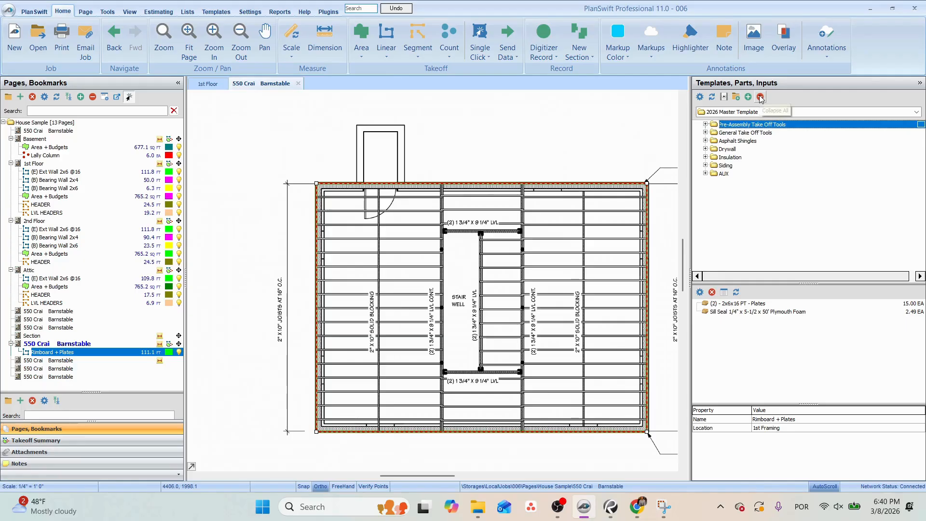
click(706, 132)
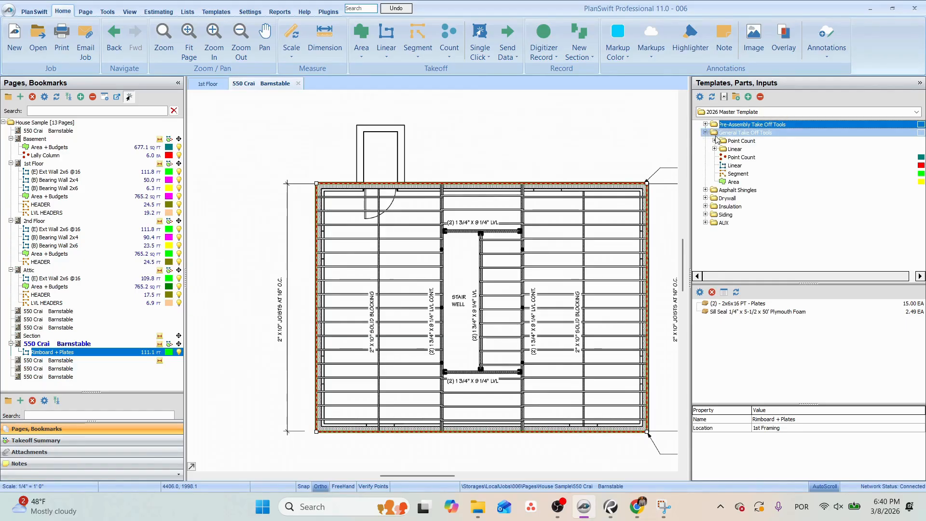
click(715, 150)
click(715, 149)
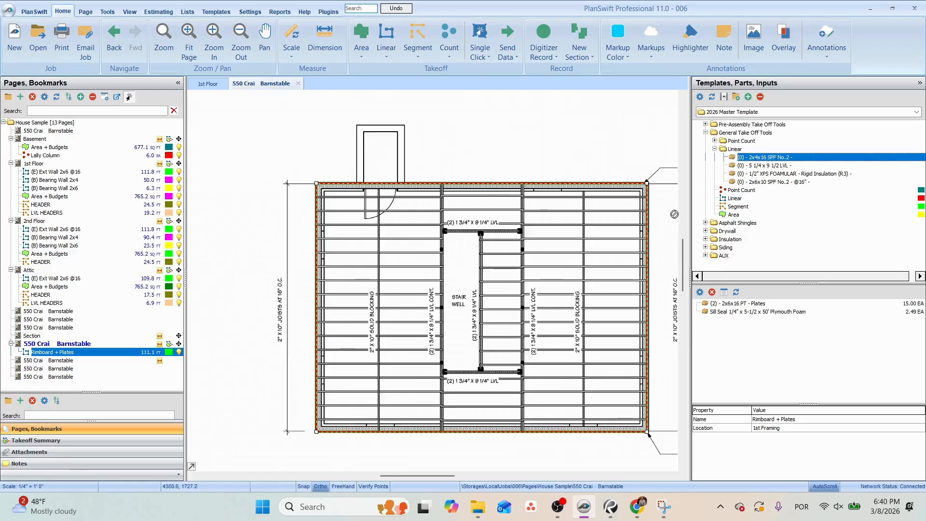
click(650, 235)
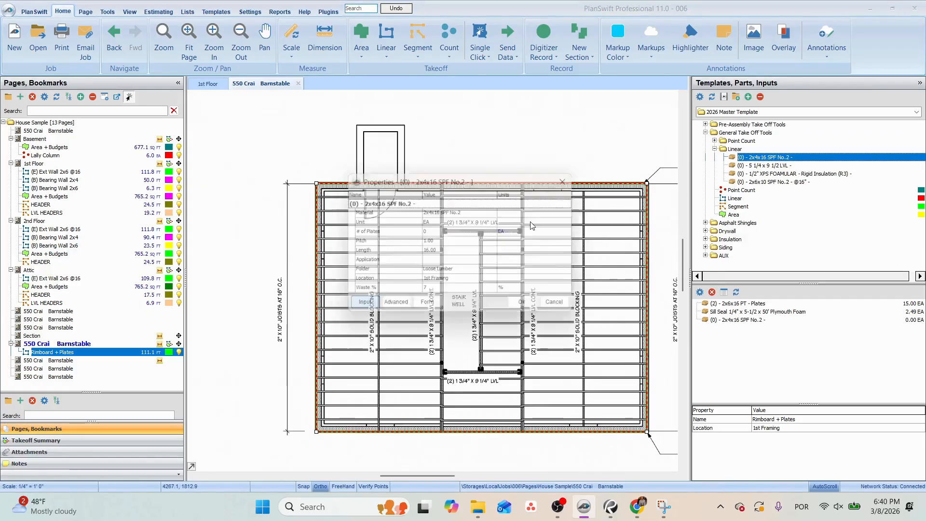
Set the added part's material to 2x10x16 SPF No.2, number of plates to 1 and application to Rimboards.
click(462, 212)
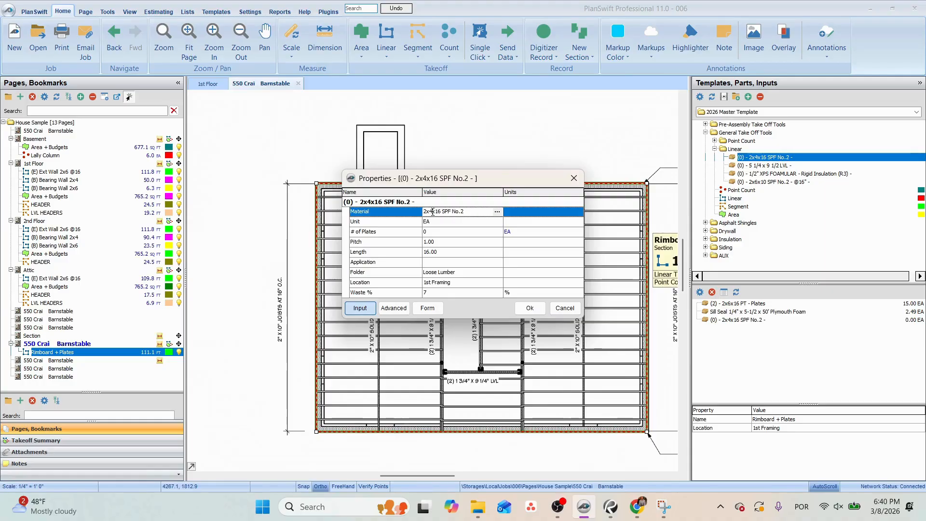
click(439, 231)
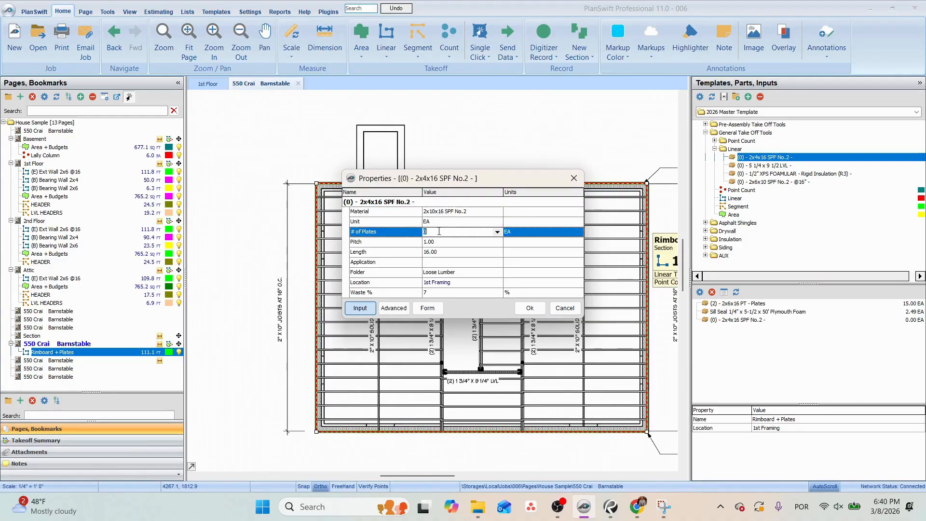
text(1)
click(453, 262)
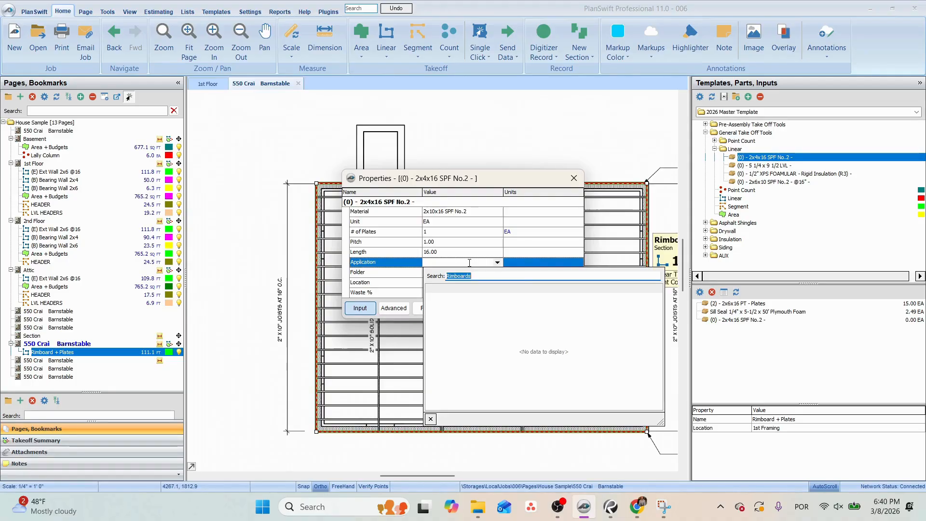
key(Return)
click(530, 309)
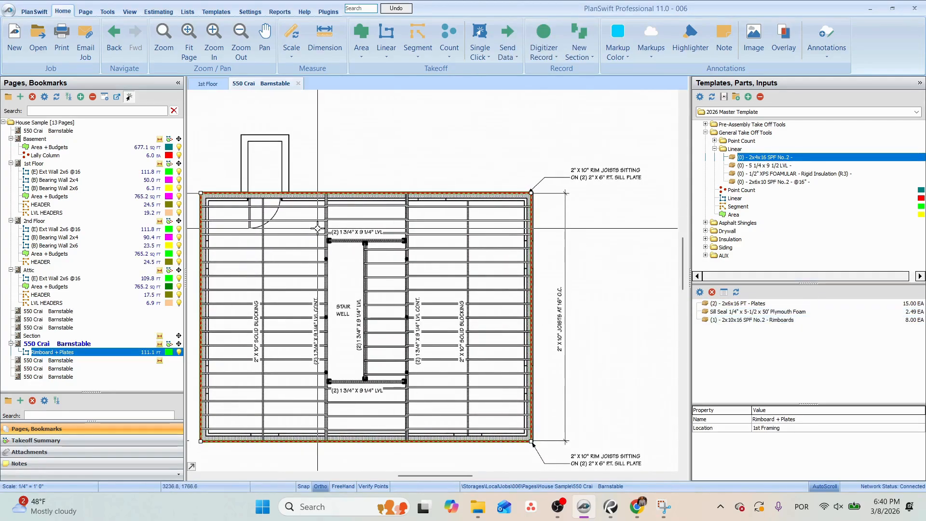
Start a new Linear takeoff from the General Take Off Tools on the first floor framing plan.
drag(250, 317, 375, 281)
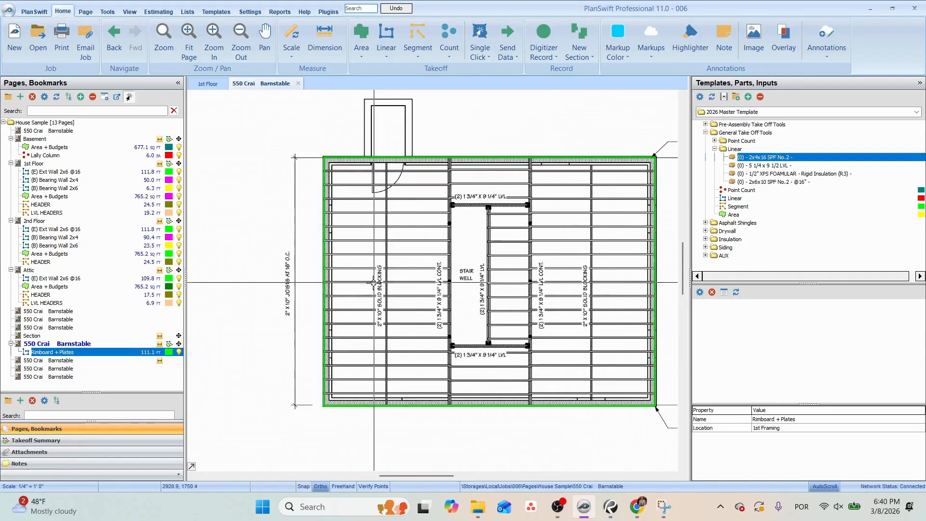
scroll(368, 290, up, 2)
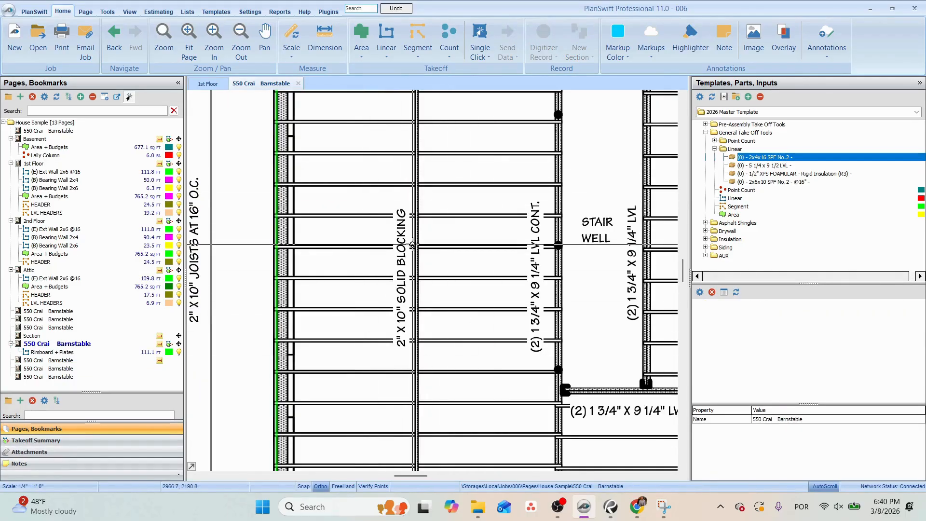
scroll(413, 245, down, 2)
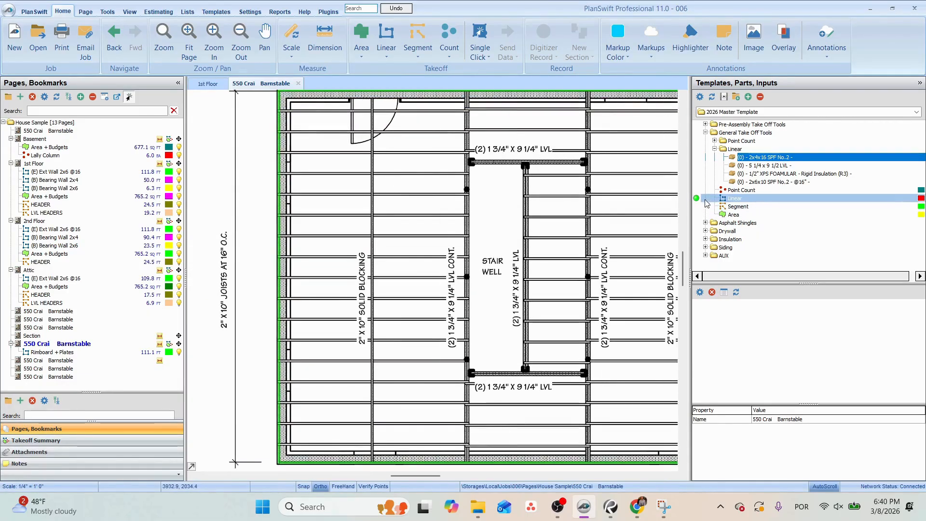
double_click(700, 199)
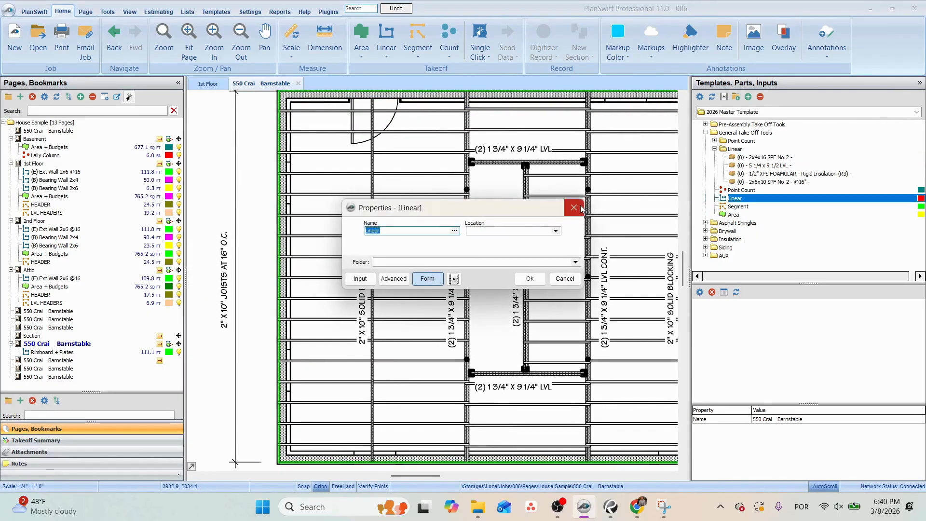
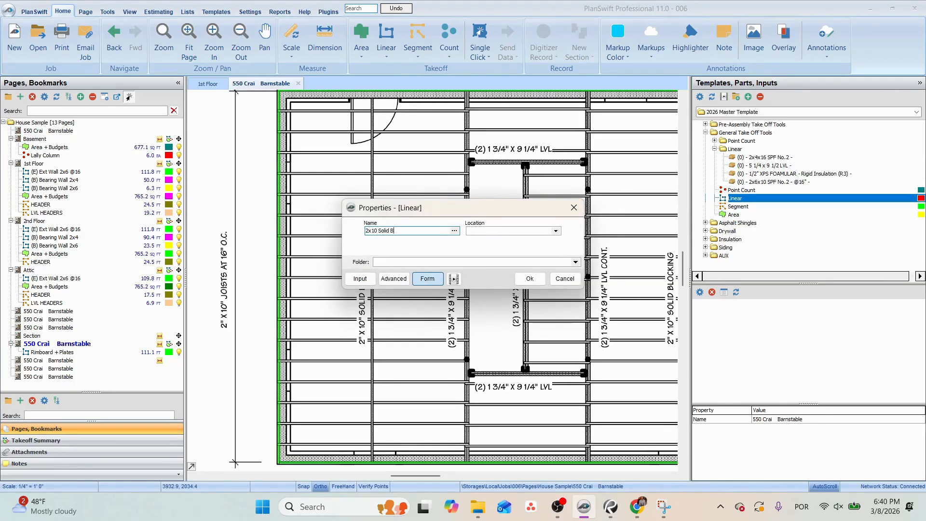
Set the location of the new 2x10 Solid Blocking linear takeoff to 1st Framing.
click(555, 231)
click(502, 254)
click(530, 279)
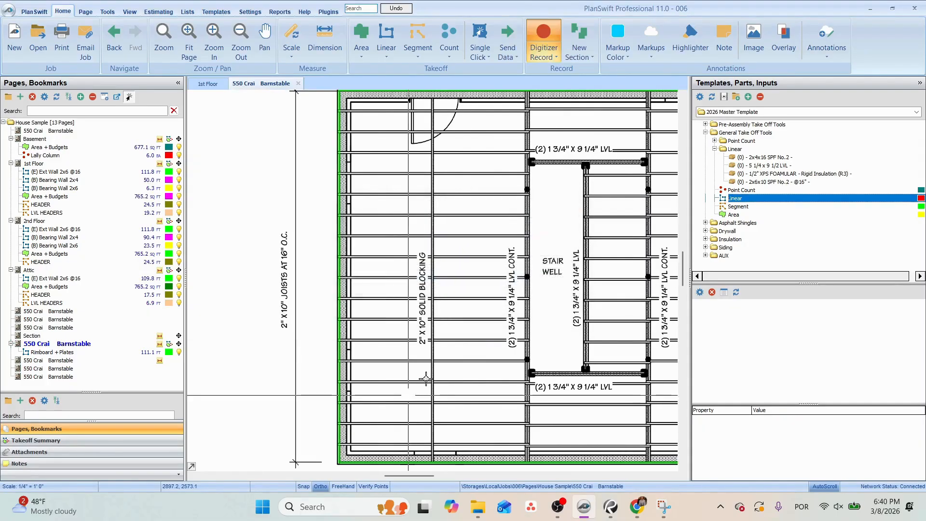
Trace the two vertical 2x10 solid blocking lines, one on each side of the stair well, as separate sections between the exterior walls.
click(425, 418)
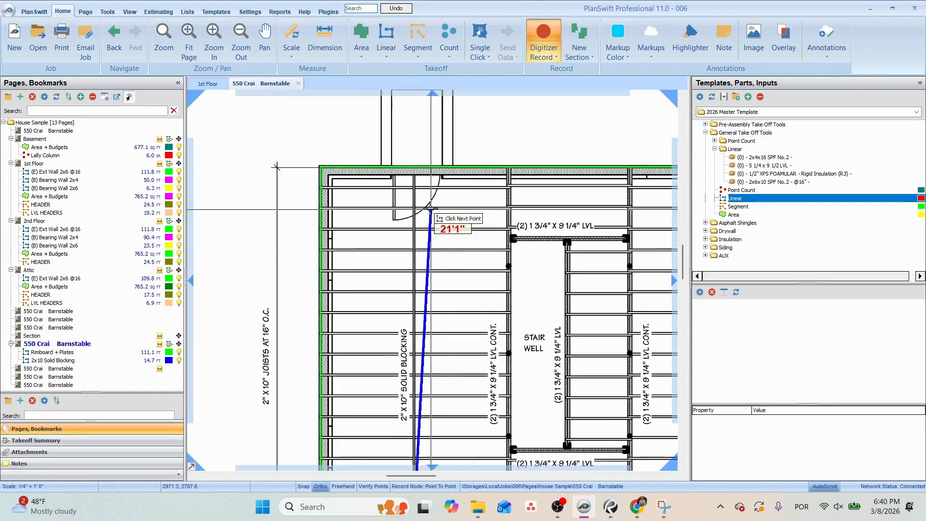
click(414, 177)
drag(484, 226, 375, 187)
key(n)
drag(476, 270, 422, 179)
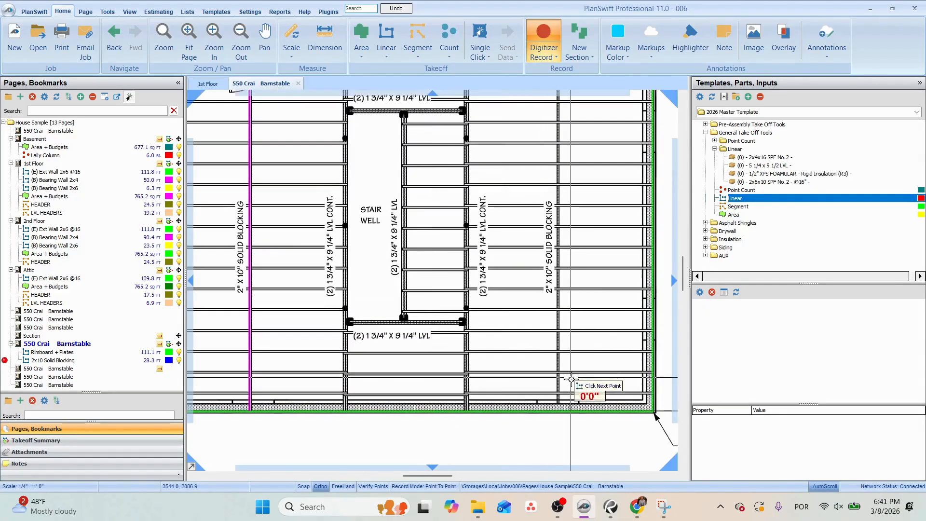
click(558, 400)
drag(560, 208, 553, 313)
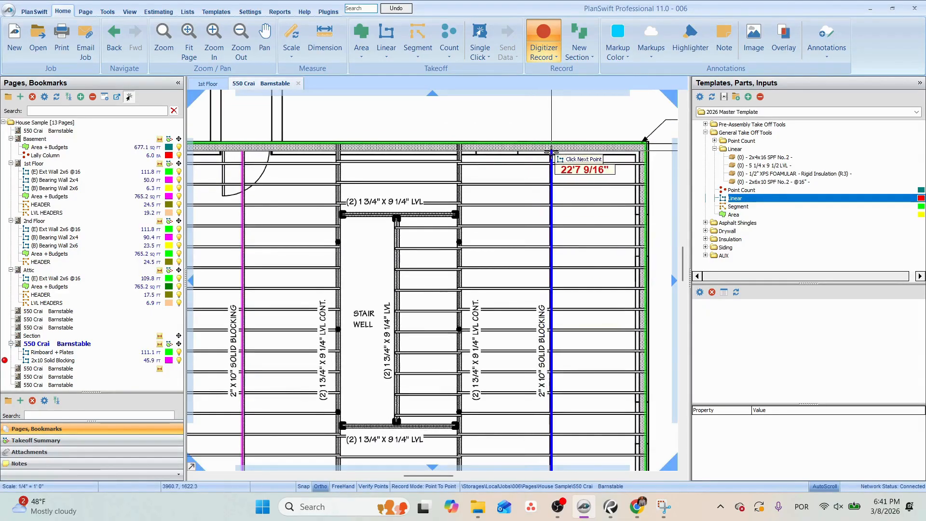
click(552, 150)
key(Escape)
Copy the 2x10x16 SPF No.2 rimboard part from Rimboard + Plates to the solid blocking takeoff with the application Solid Blocking.
scroll(462, 258, down, 4)
drag(401, 269, 407, 275)
scroll(407, 275, up, 2)
scroll(547, 273, up, 2)
drag(547, 273, 567, 274)
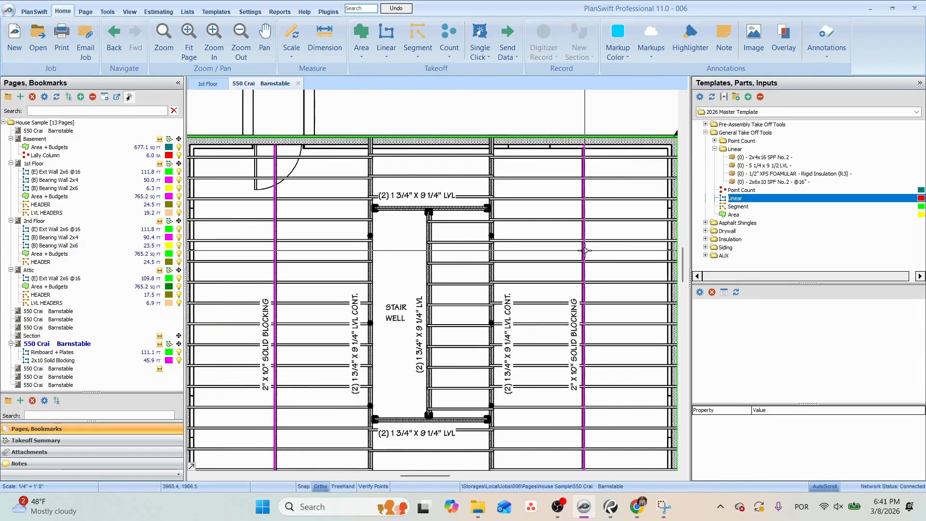
drag(610, 245, 573, 245)
click(646, 235)
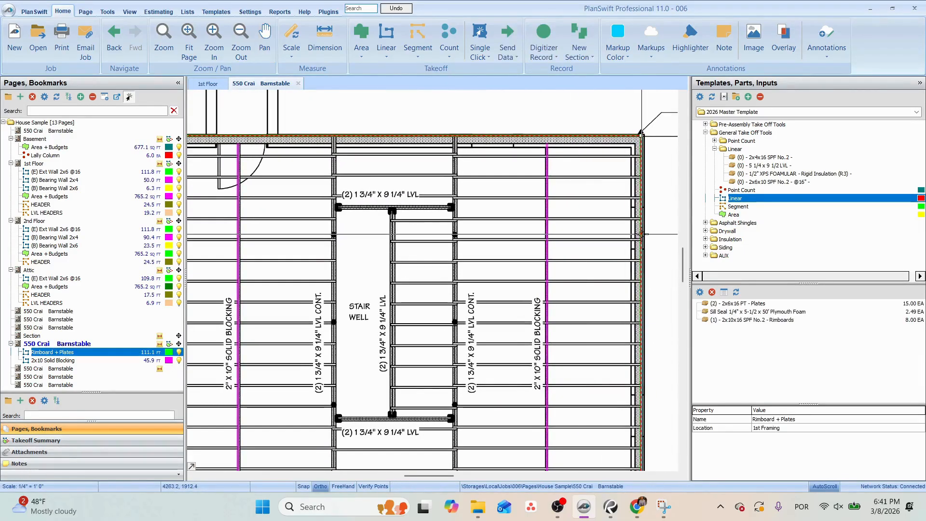
drag(548, 271, 547, 272)
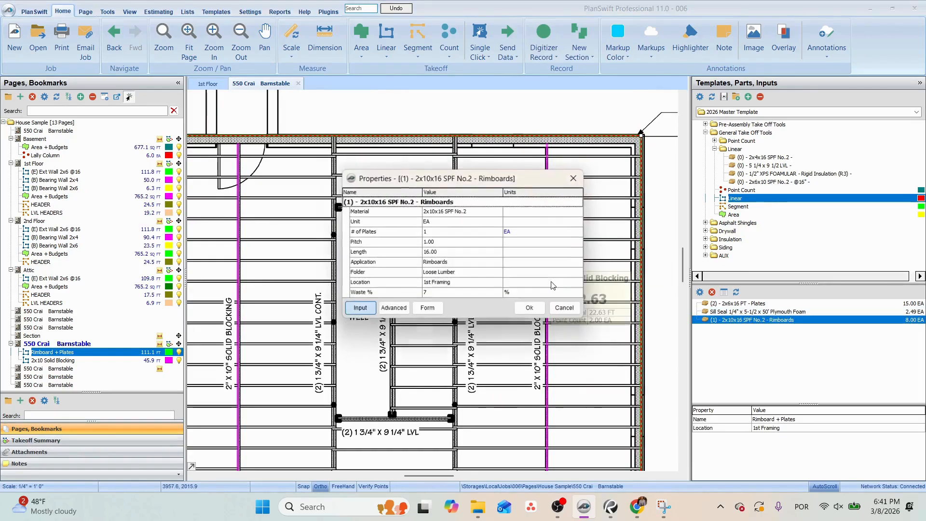
click(458, 262)
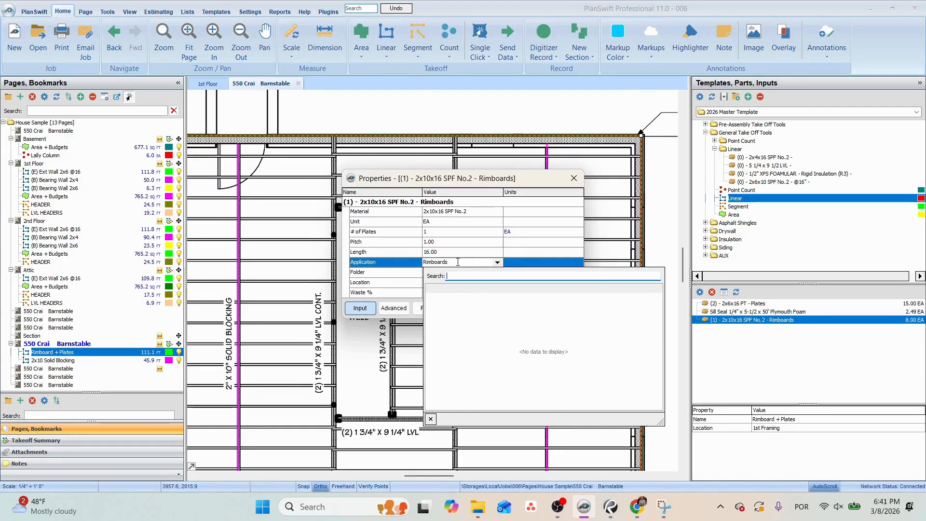
click(457, 262)
click(541, 312)
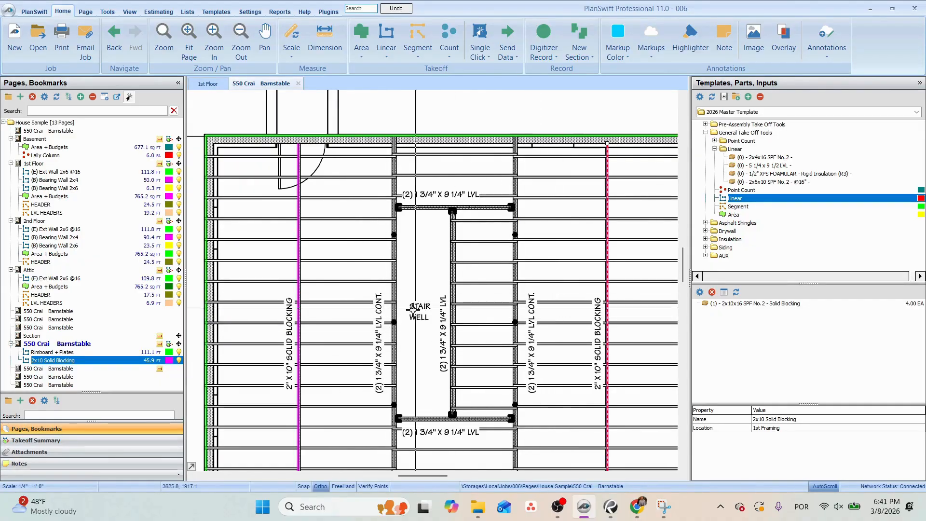
Rename the 2x10 Solid Blocking takeoff as "2x10 Solid Blocking + Joist".
right_click(113, 361)
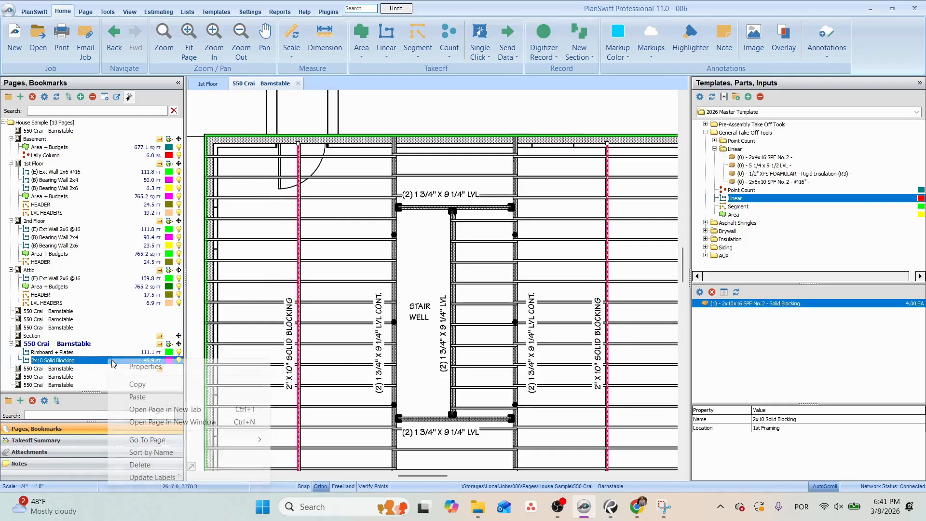
click(145, 367)
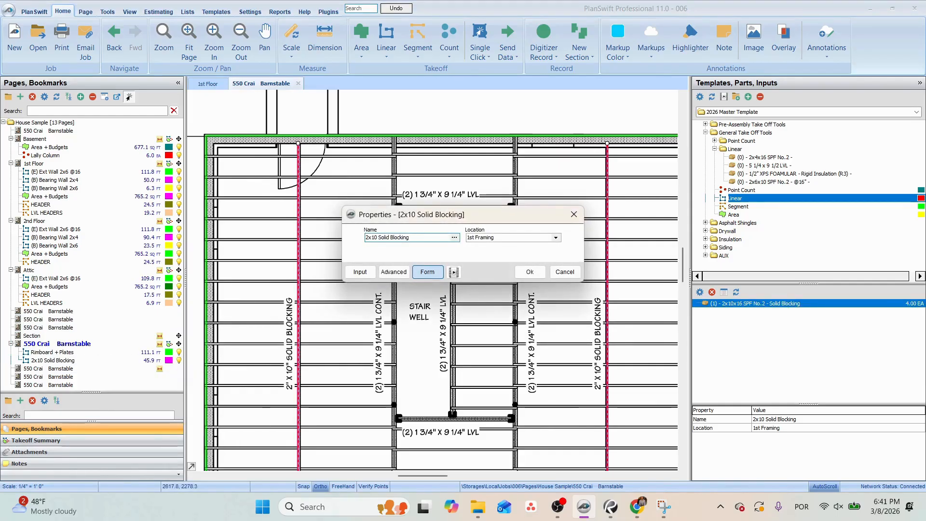
text(+ Joist)
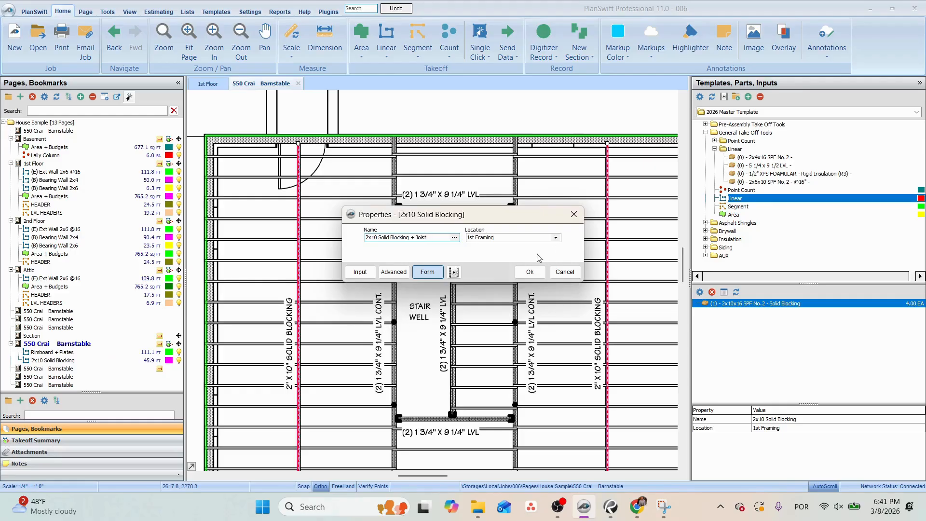
click(529, 272)
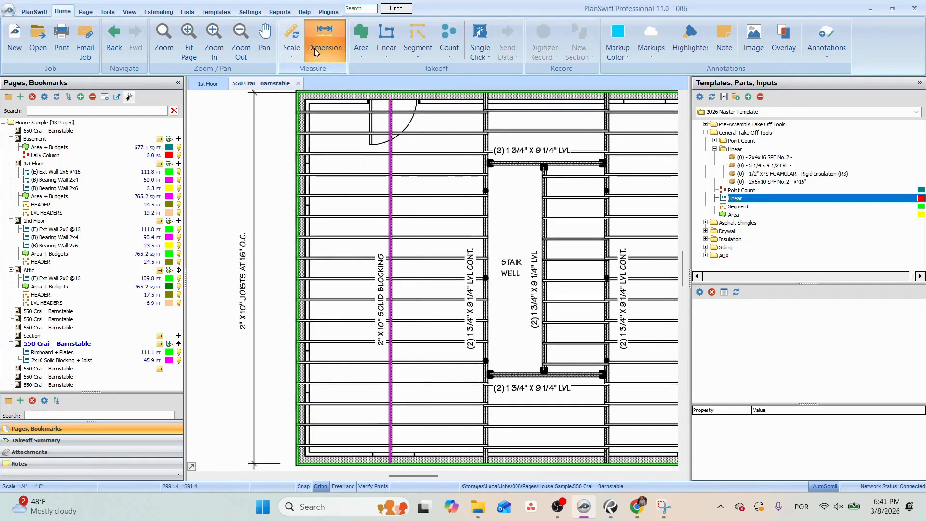
Measure the joist span from the left exterior wall to the first continuous LVL, and the span between the two continuous LVLs.
click(314, 48)
click(297, 361)
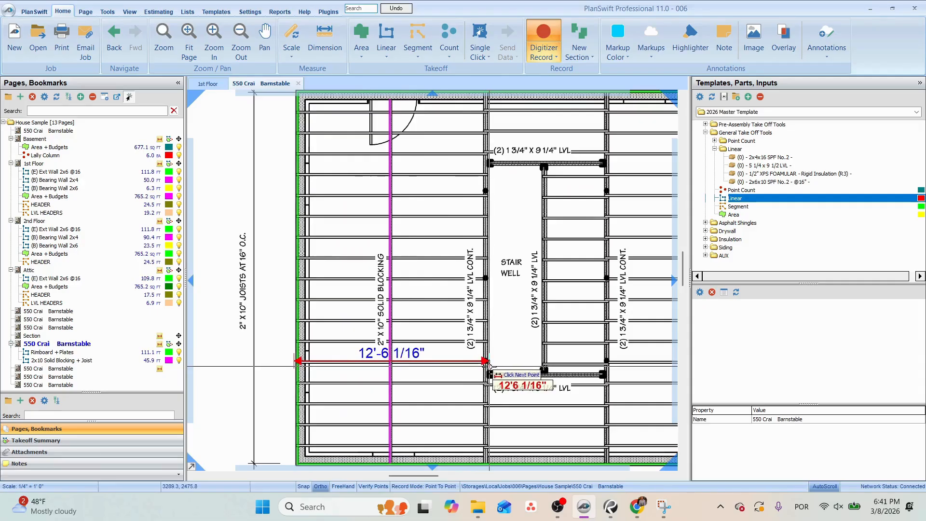
click(489, 367)
click(485, 404)
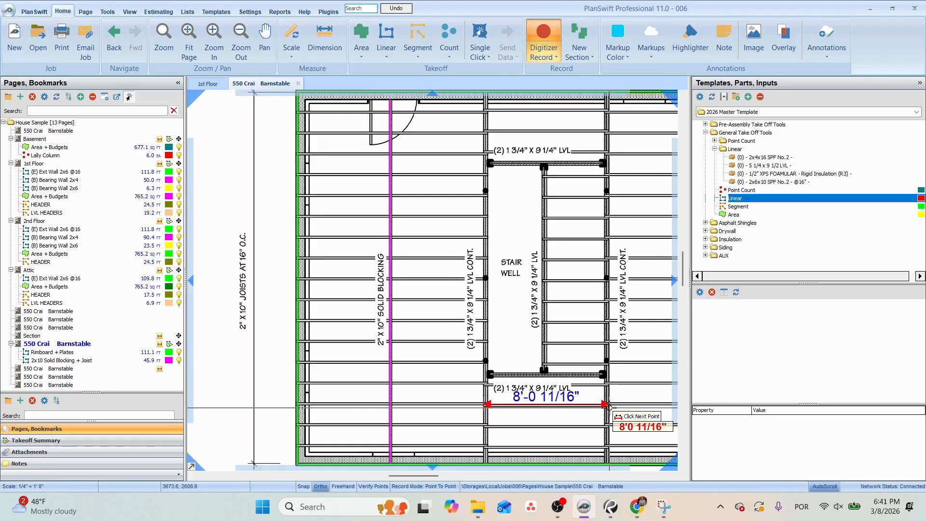
drag(609, 409, 555, 410)
scroll(544, 410, up, 2)
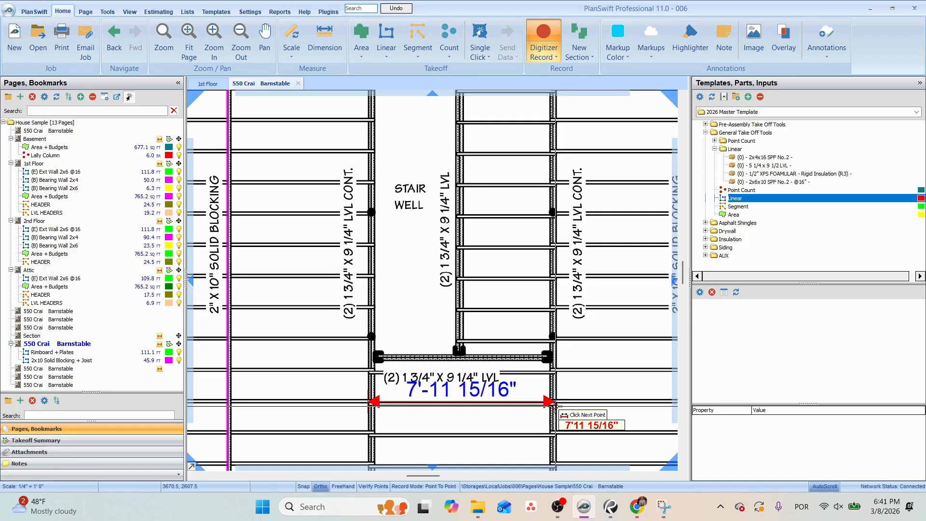
drag(549, 409, 476, 415)
scroll(470, 375, down, 2)
scroll(467, 399, up, 1)
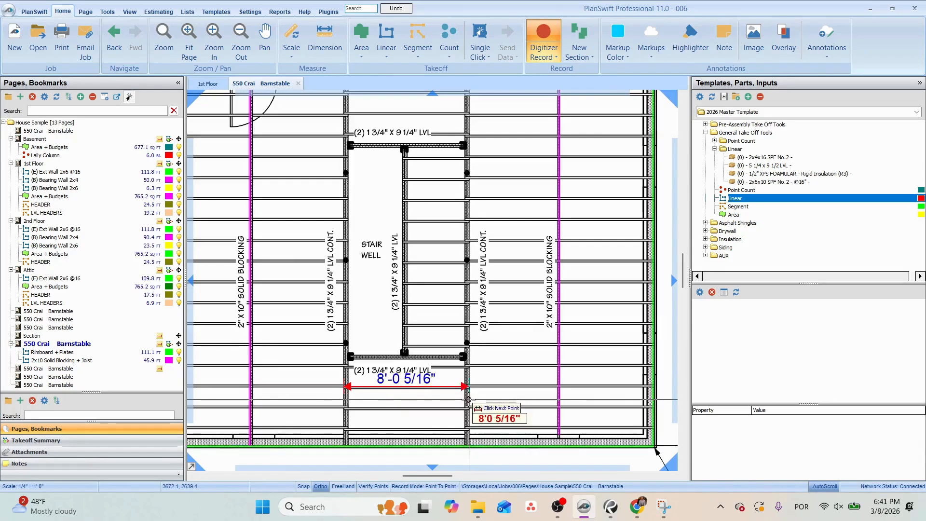
key(Escape)
Measure the joist span from the right continuous LVL to the right exterior wall, and check the spans around the stair well.
click(473, 325)
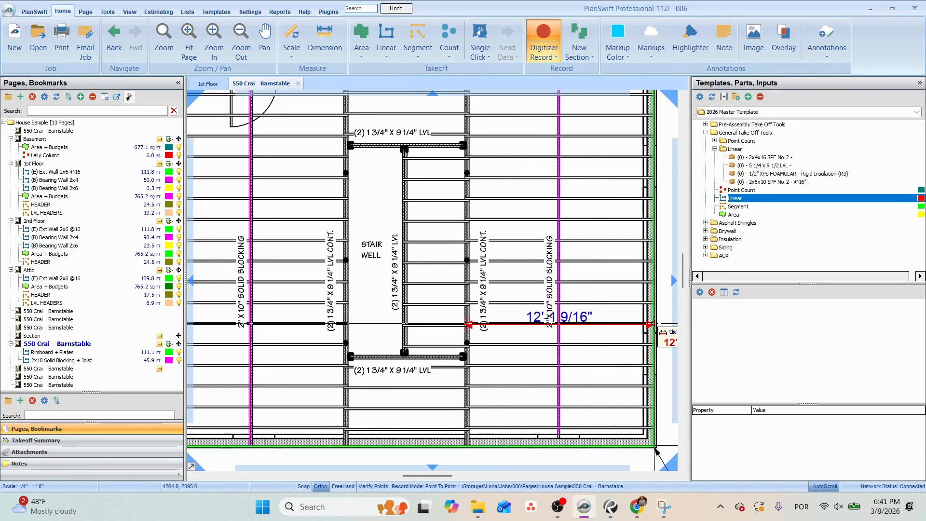
drag(446, 284, 500, 361)
key(Escape)
click(457, 238)
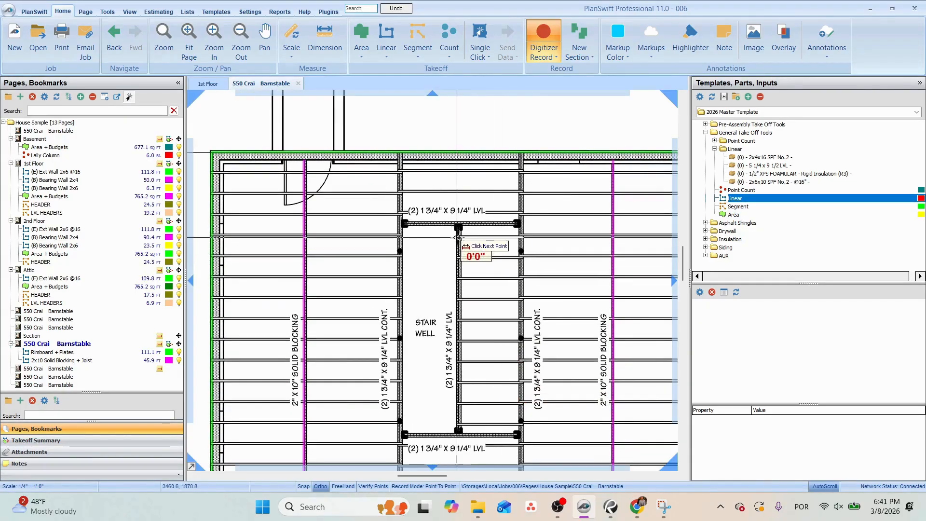
key(Escape)
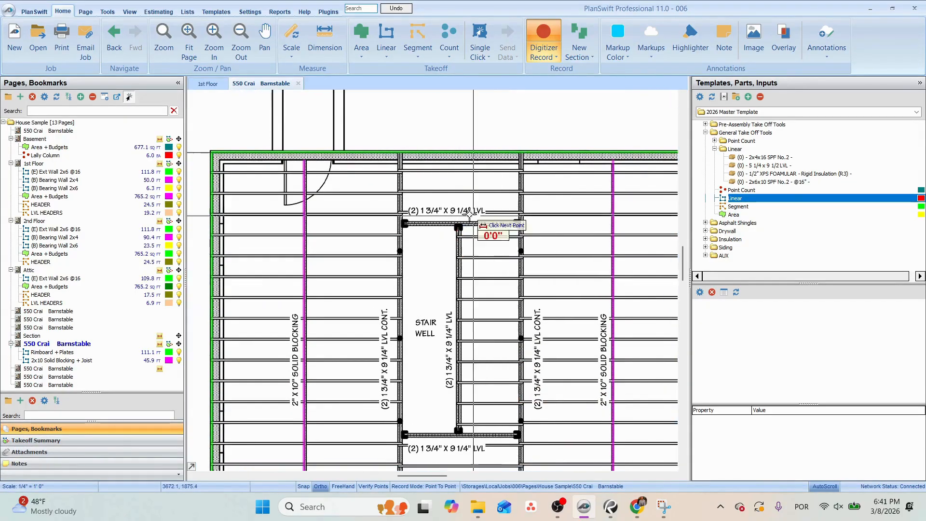
click(399, 192)
key(Escape)
key(Escape)
scroll(463, 218, down, 2)
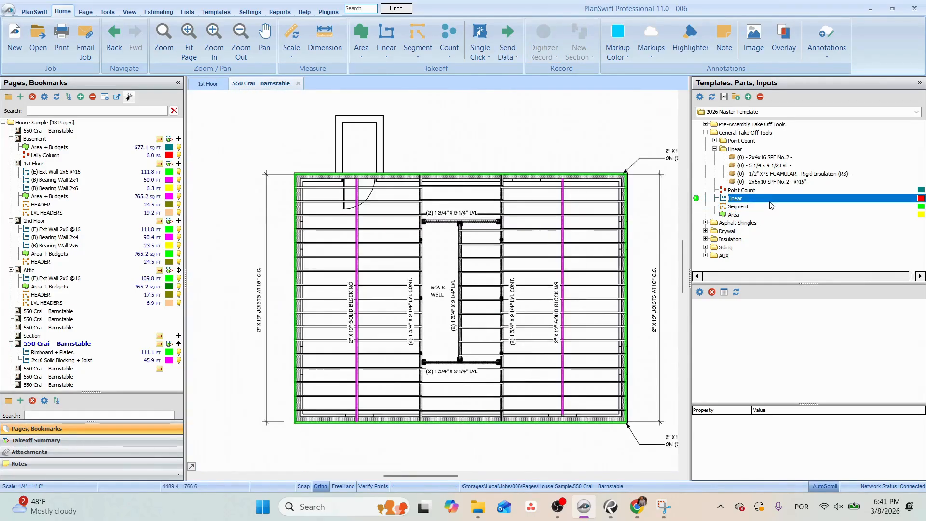
click(792, 183)
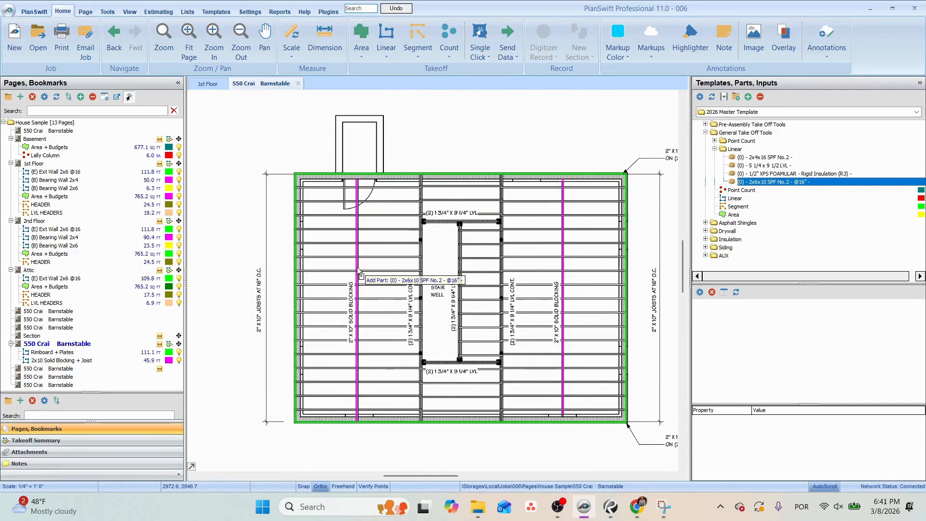
click(461, 216)
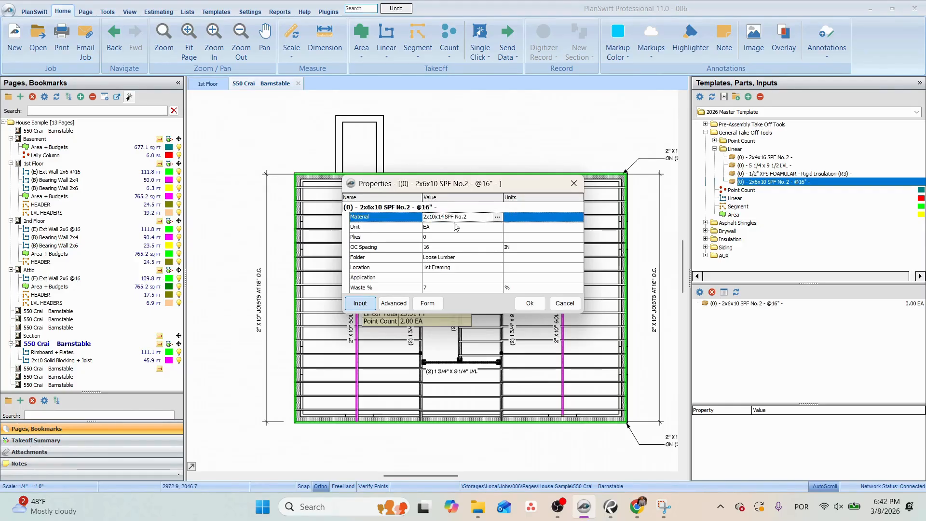
click(442, 237)
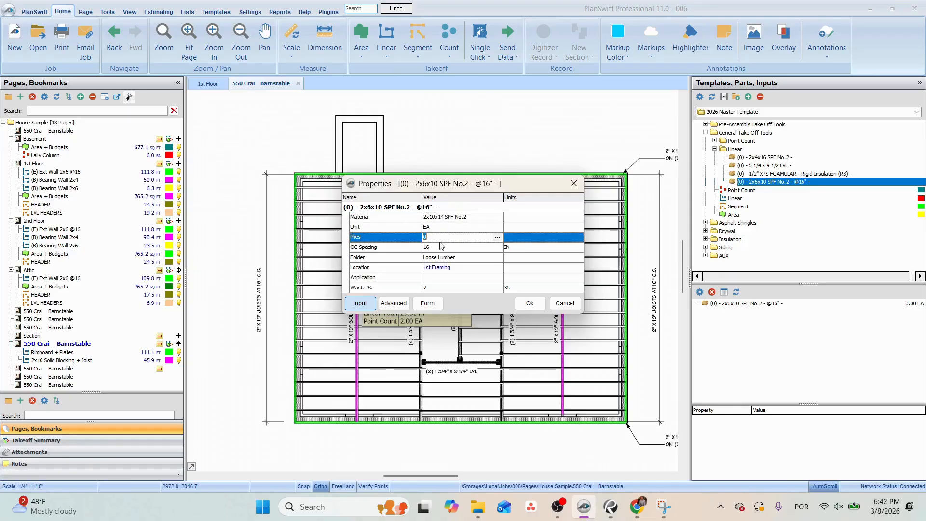
click(447, 278)
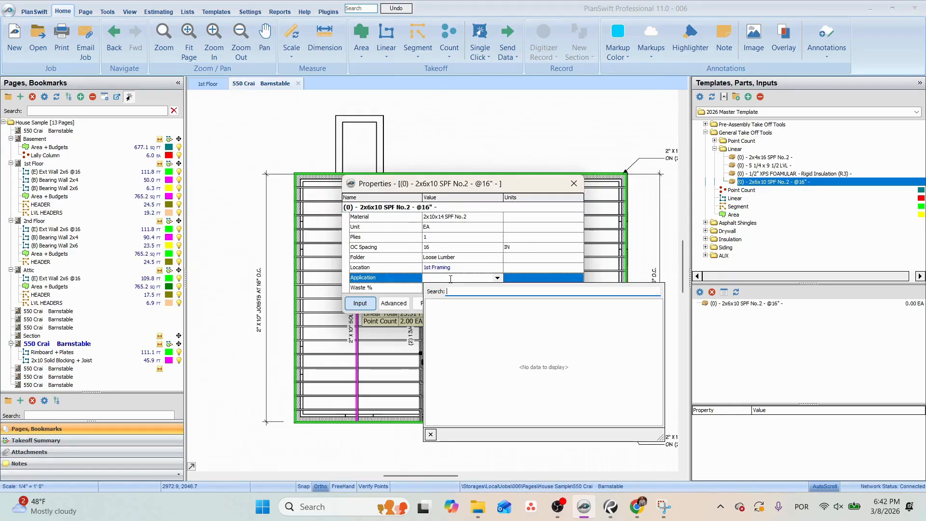
key(Return)
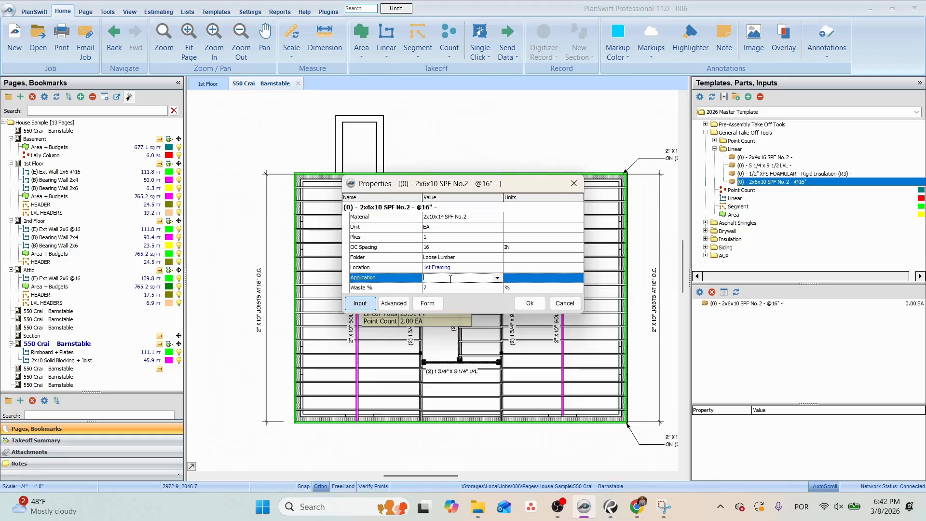
click(429, 248)
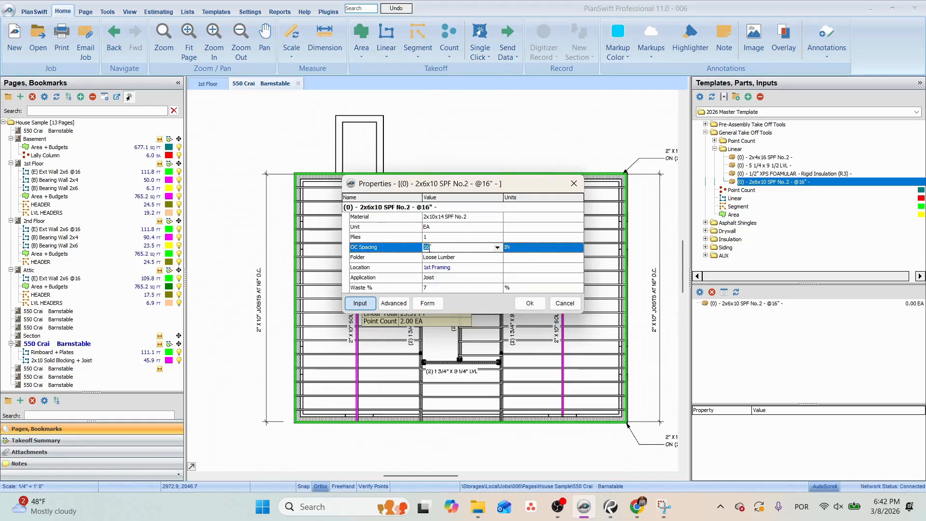
click(529, 303)
scroll(350, 393, up, 5)
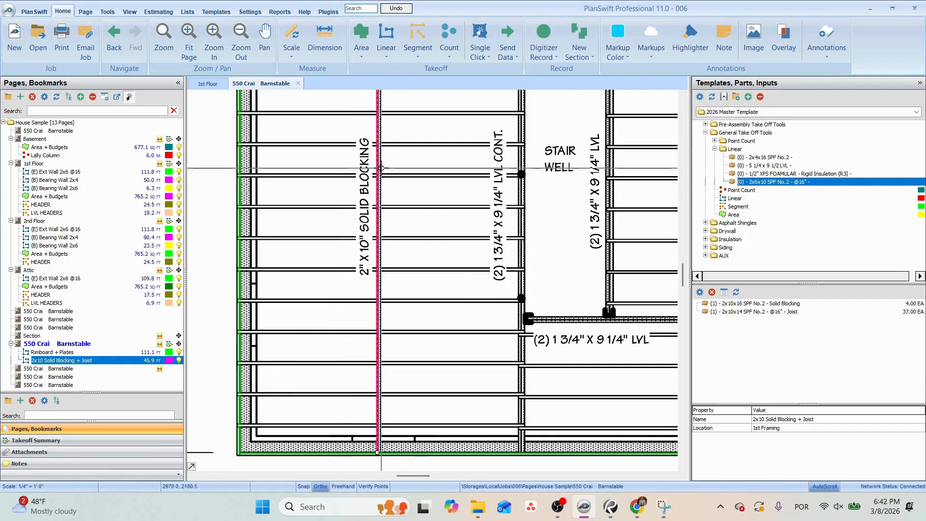
scroll(381, 168, down, 2)
drag(434, 196, 421, 210)
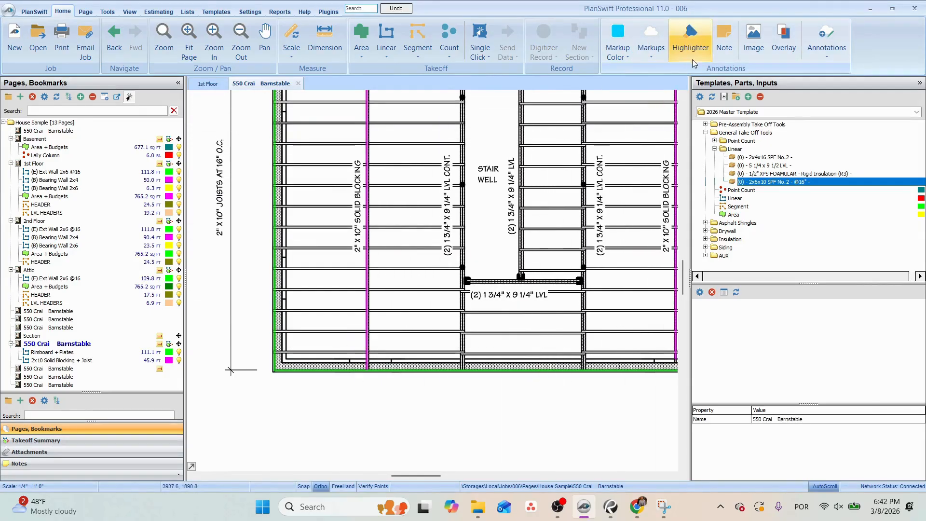
Switch to the Onlineboard whiteboard in Chrome and choose the black brush for a blank area below the existing sketches.
click(637, 507)
click(523, 323)
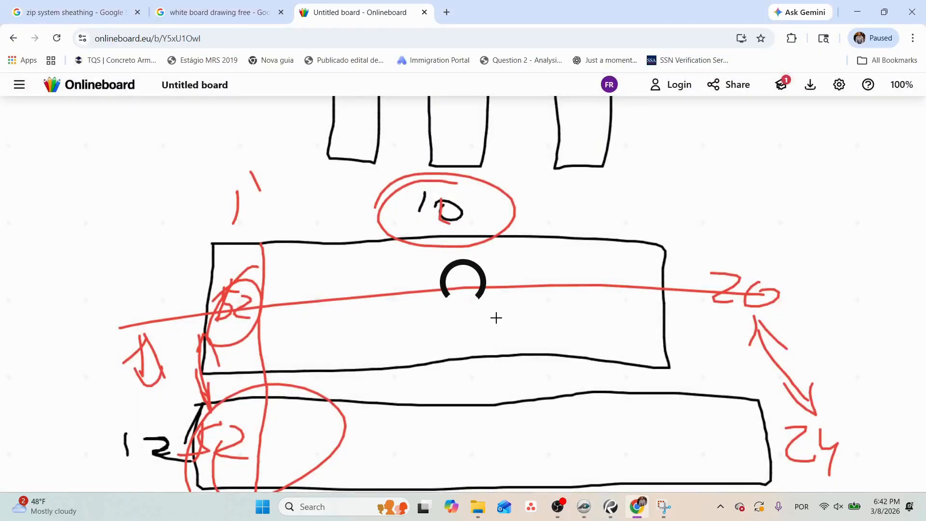
scroll(513, 310, down, 12)
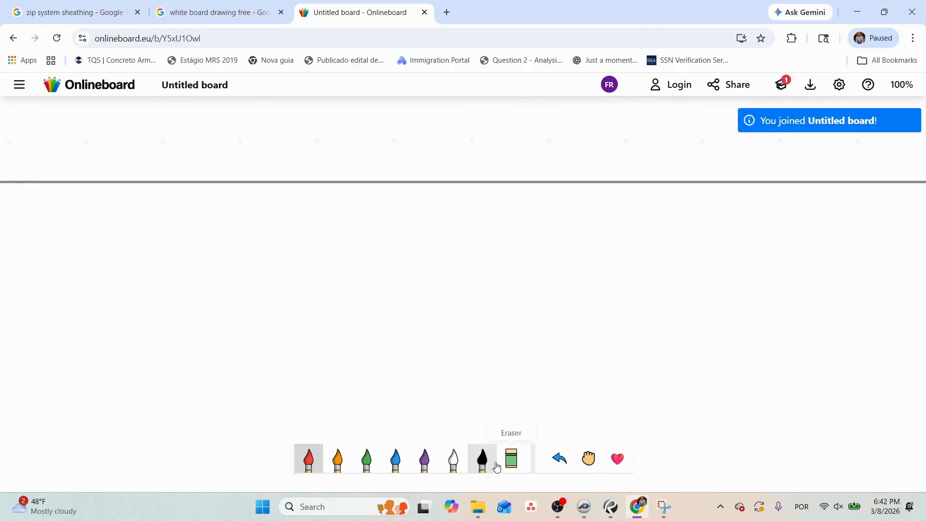
click(485, 461)
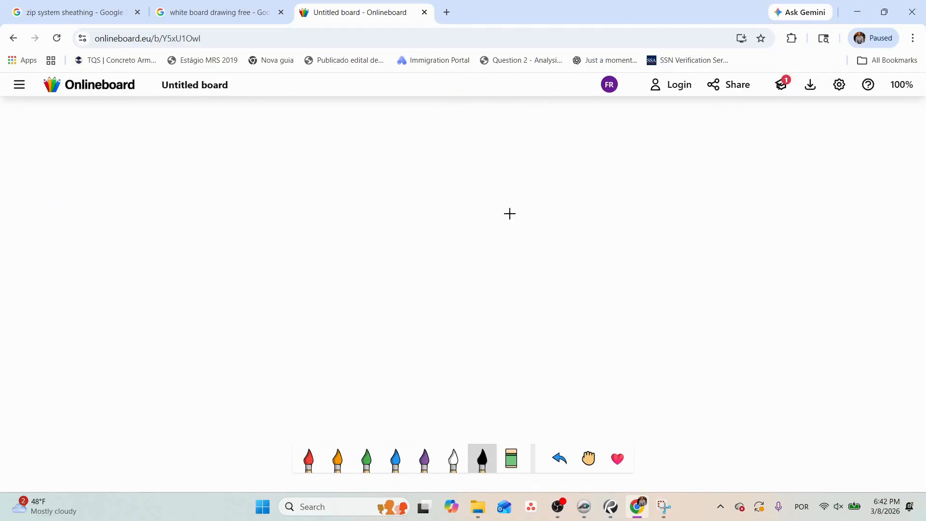
click(451, 466)
click(486, 464)
Reload the whiteboard and erase the upper part of the red and black sketch below the 5-1/2" note.
click(58, 44)
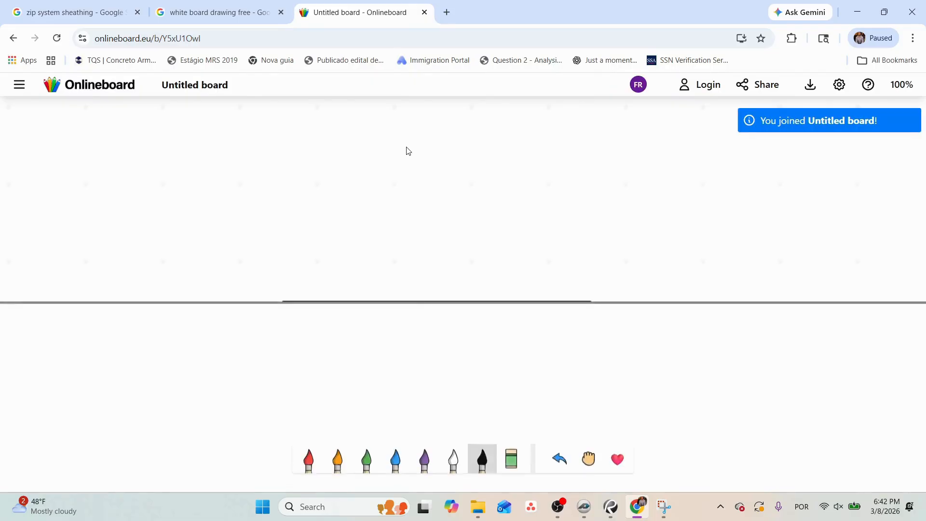
scroll(386, 313, down, 3)
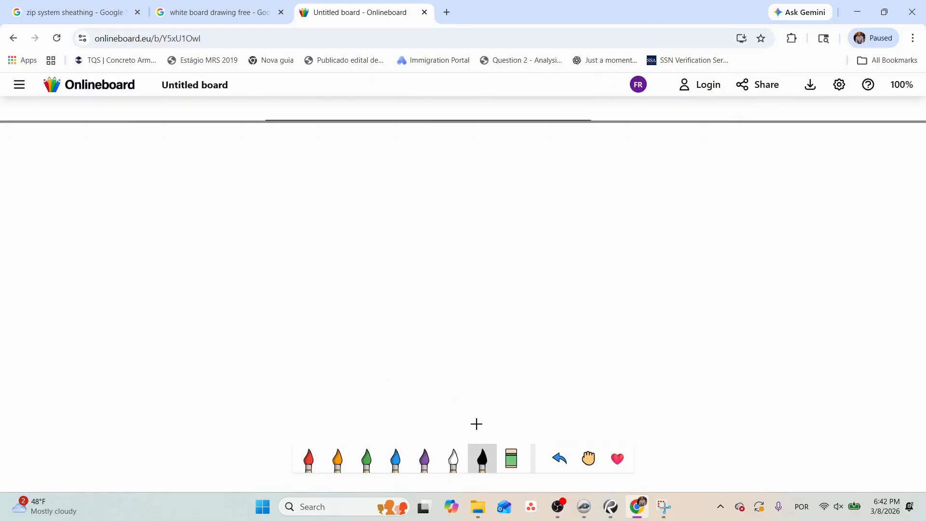
click(308, 458)
scroll(585, 299, up, 10)
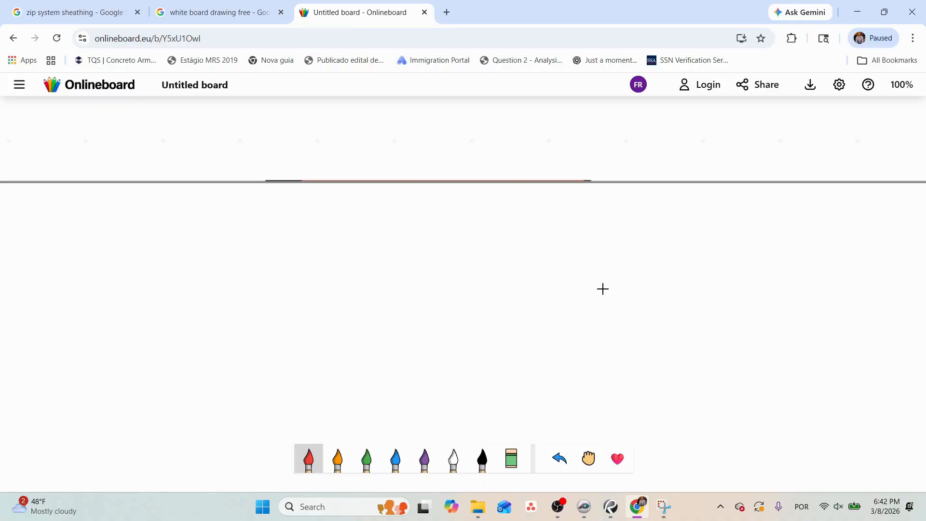
scroll(482, 250, up, 20)
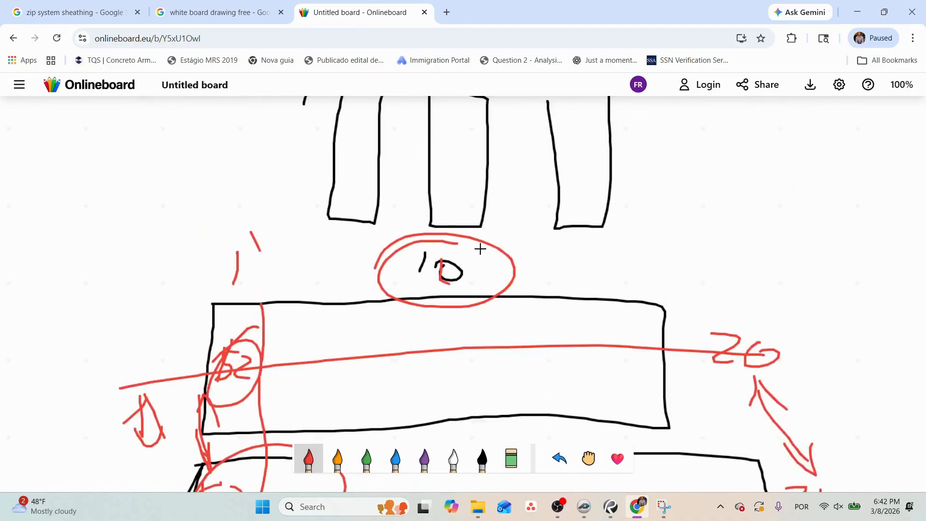
scroll(497, 247, down, 6)
click(512, 458)
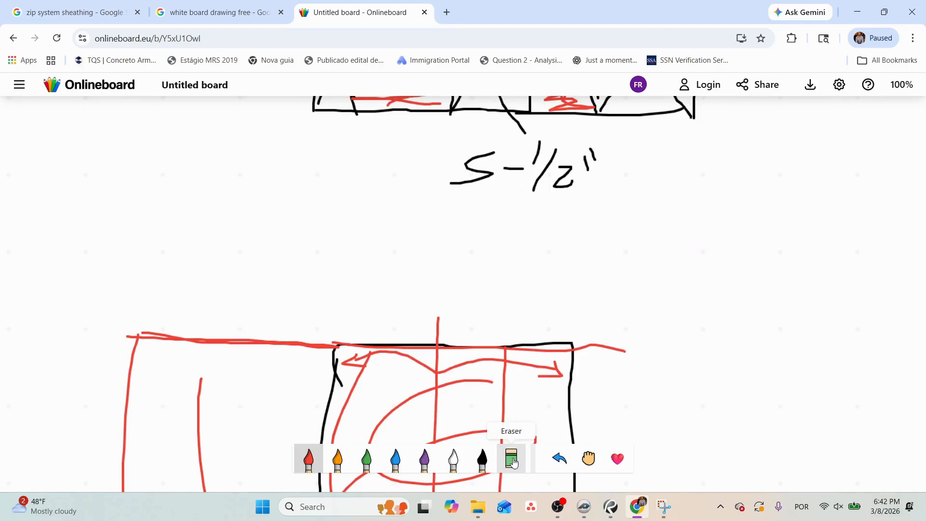
drag(617, 351, 174, 349)
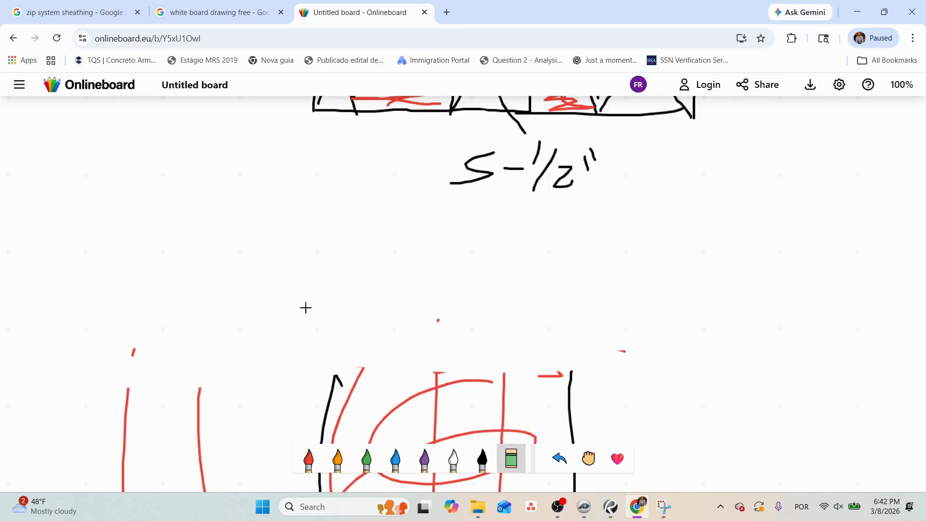
Draw four roughly parallel horizontal black lines in the blank area below the 5-1/2" note to represent joists.
click(483, 458)
drag(258, 217, 480, 225)
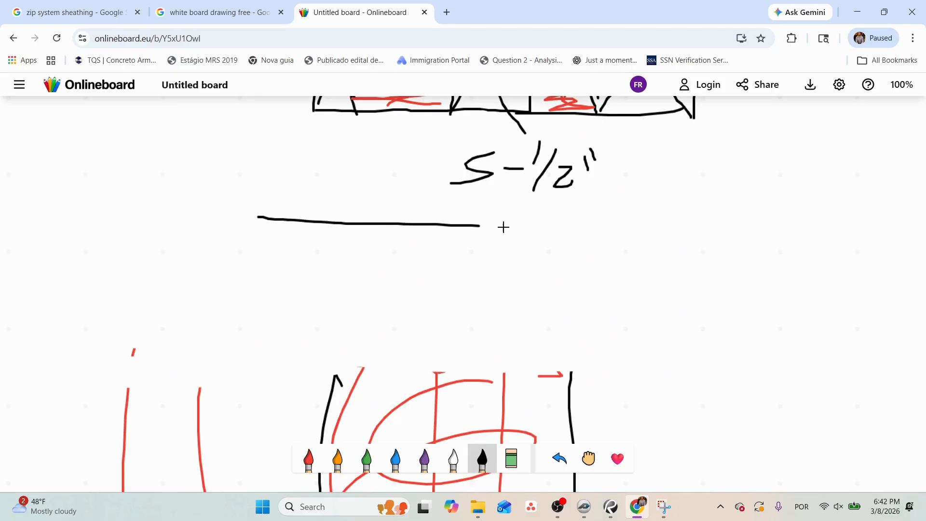
drag(243, 257, 527, 262)
drag(238, 291, 621, 280)
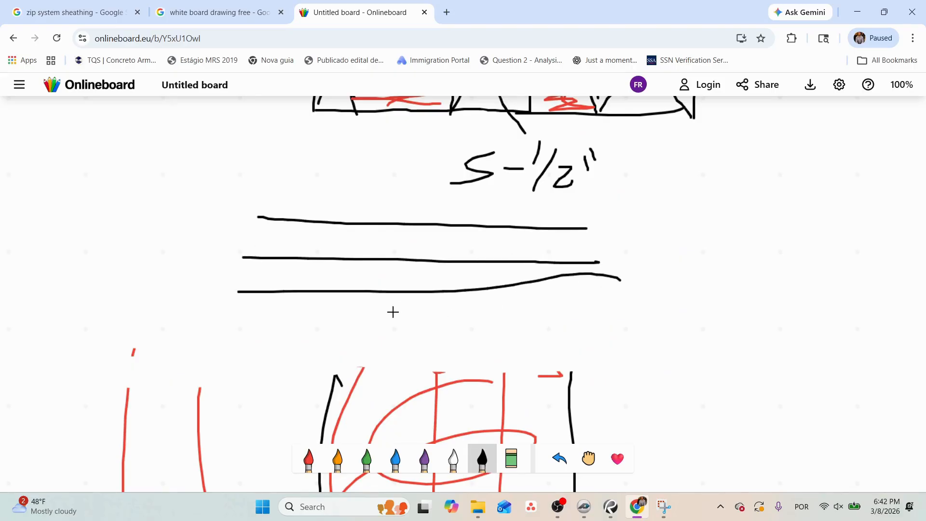
drag(262, 334, 629, 328)
Illustrate a takeoff crossing the joist lines with a red vertical line, a green outline and blue crosses at the intersections.
click(308, 467)
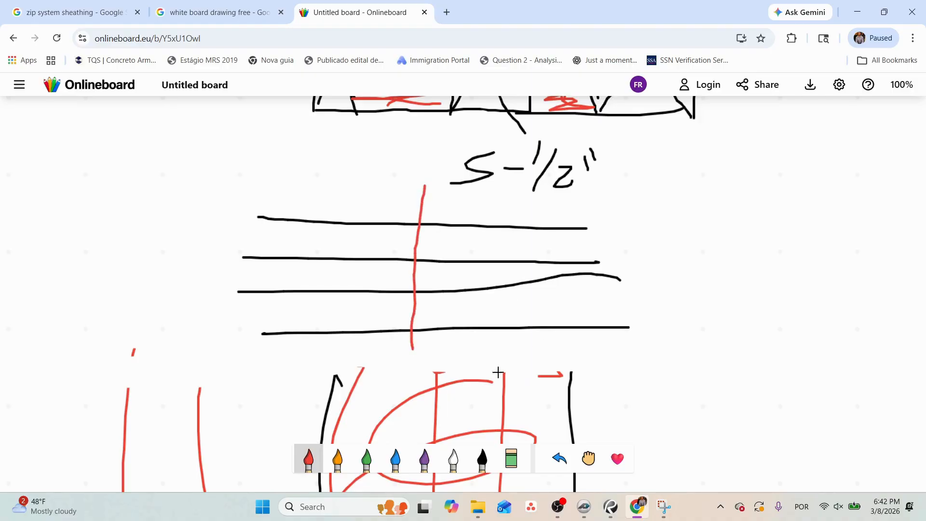
click(367, 458)
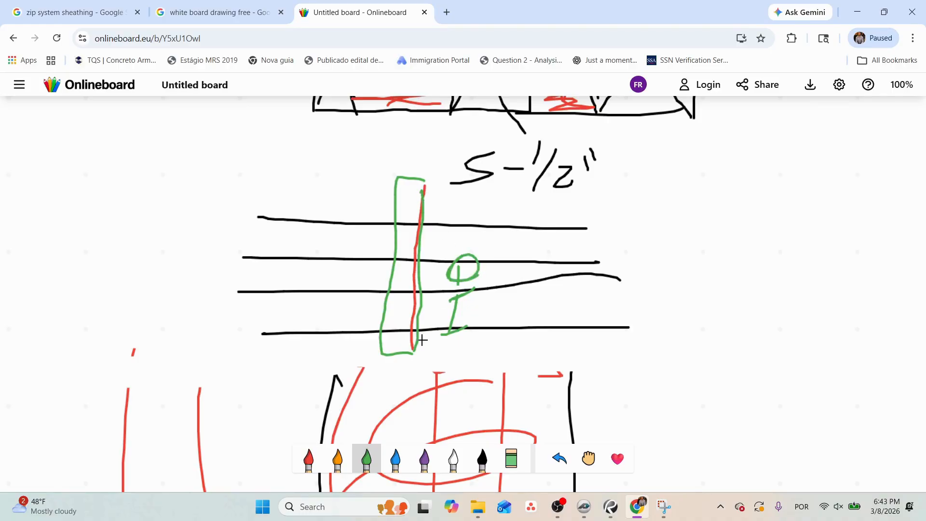
click(395, 458)
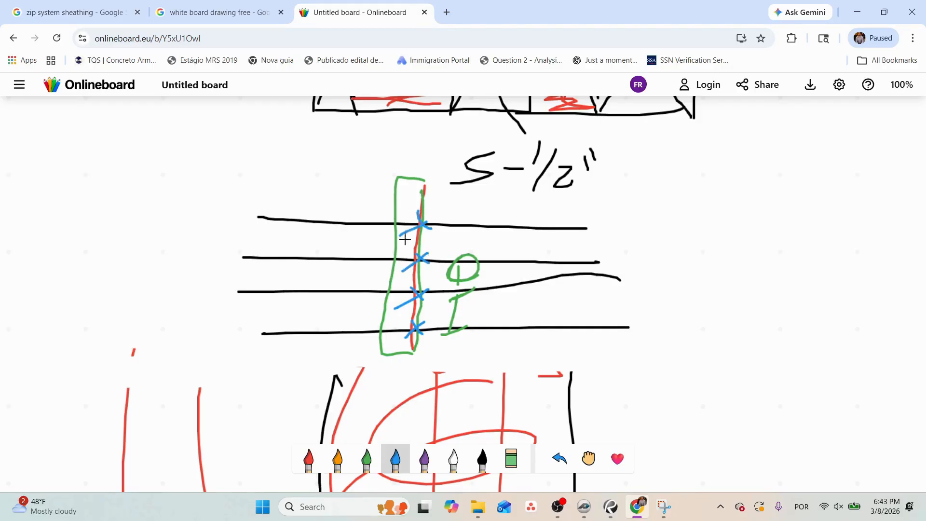
Switch to PlanSwift and review the 2x10x14 joist part of the solid blocking takeoff against the first floor framing plan.
click(585, 507)
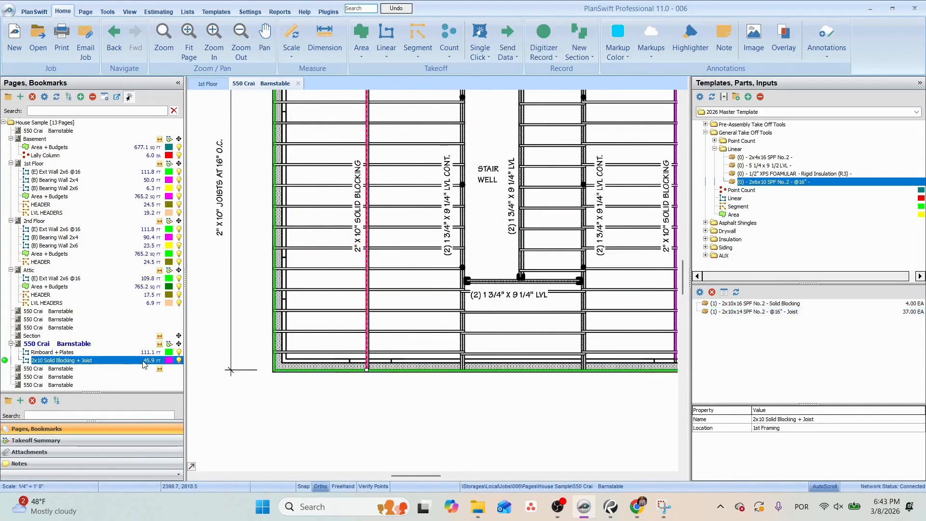
scroll(424, 260, down, 2)
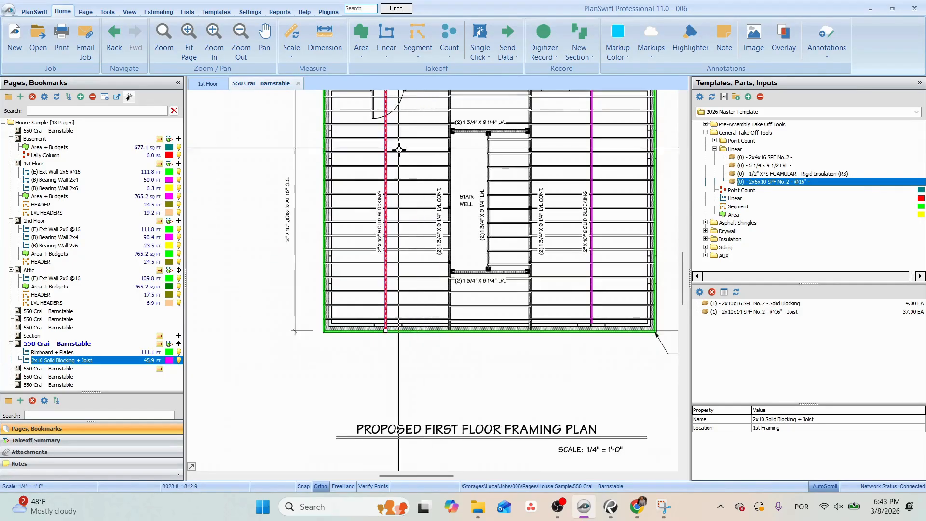
click(738, 313)
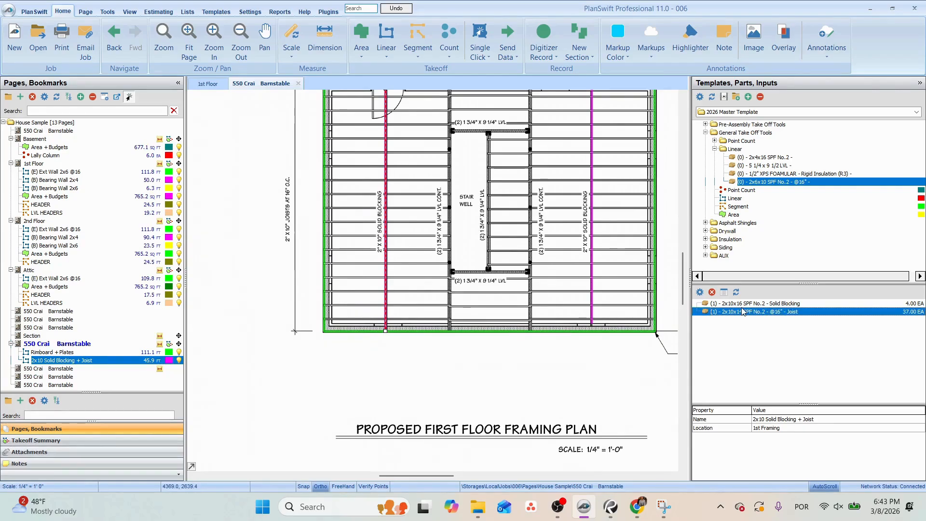
drag(419, 216, 413, 291)
click(439, 237)
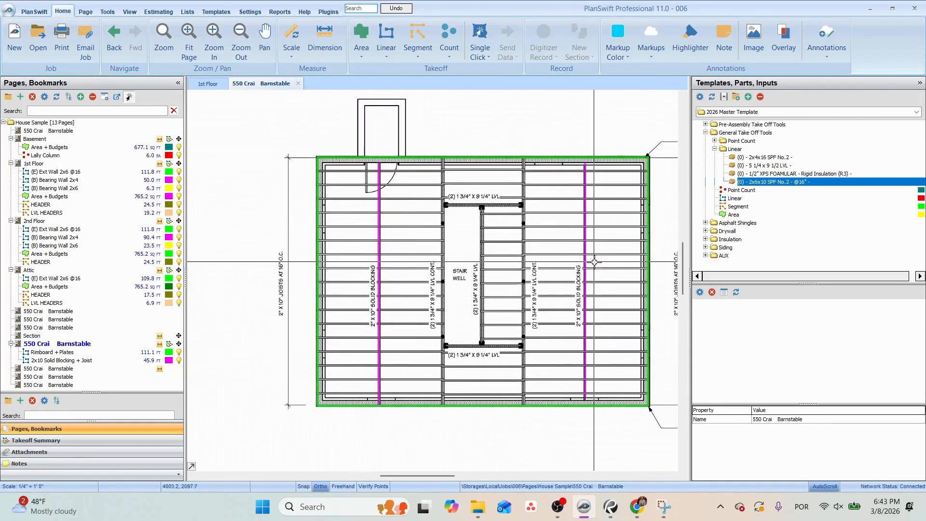
Save the 2x10 Solid Blocking + Joist takeoff as a template in the AUX folder.
click(83, 361)
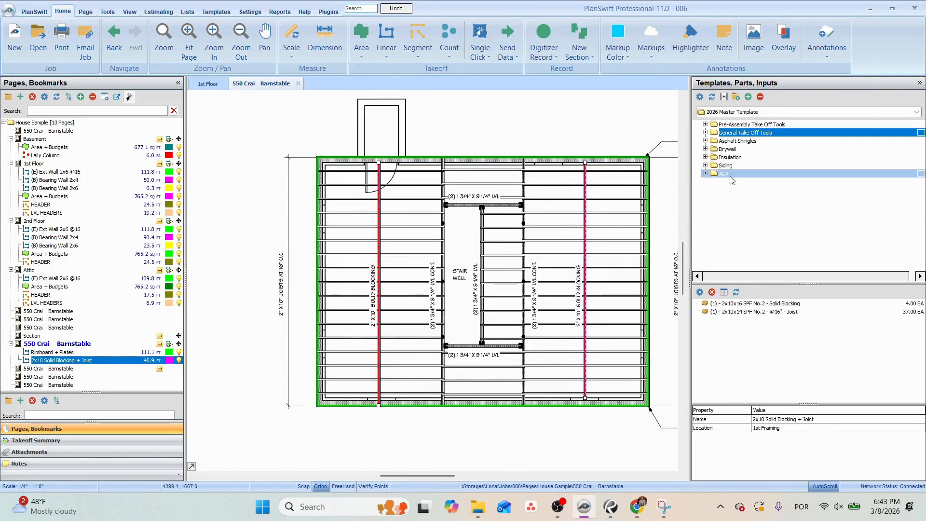
click(706, 174)
Digitize a new 2x10 Solid Blocking + Joist takeoff, about 10.4 ft in total, from the stair well's two LVL headers to the adjacent exterior walls.
double_click(698, 192)
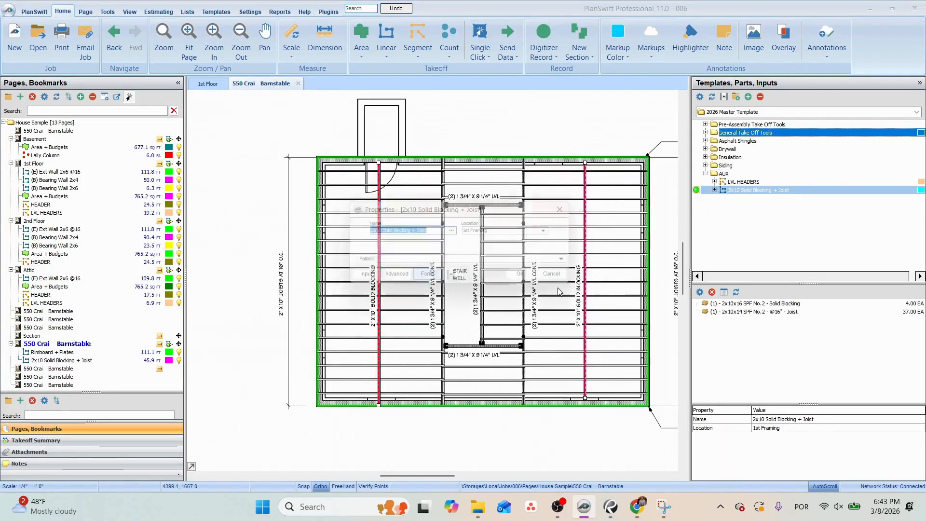
click(483, 404)
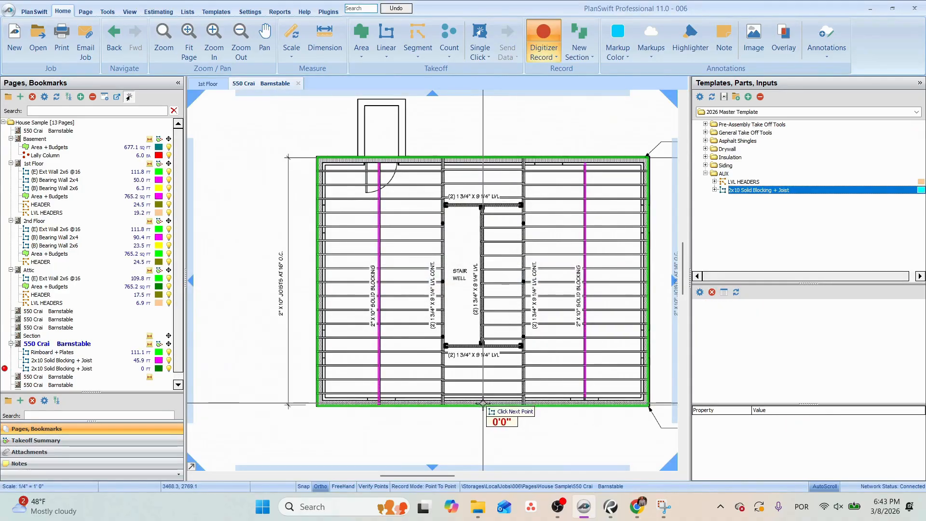
double_click(483, 344)
click(482, 207)
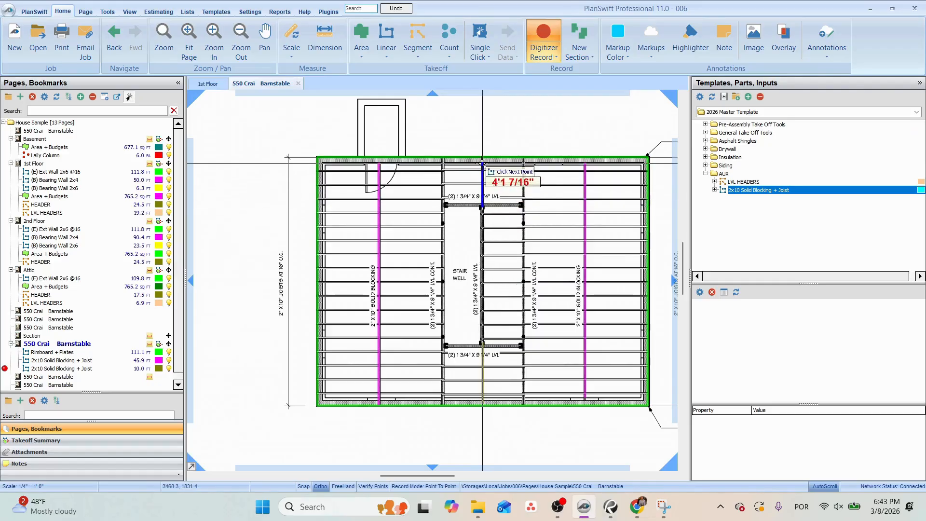
double_click(482, 160)
scroll(482, 182, up, 2)
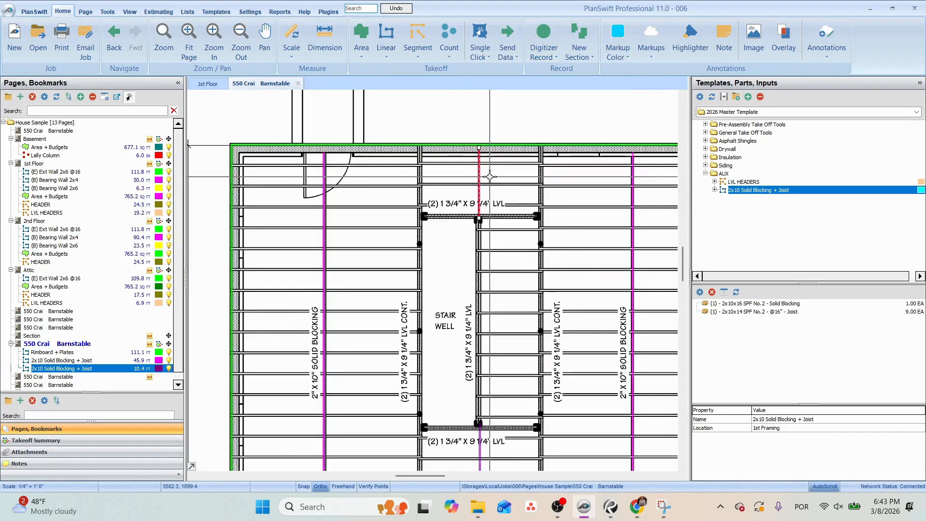
Measure the joist span between the two continuous LVLs above the stair well.
click(331, 37)
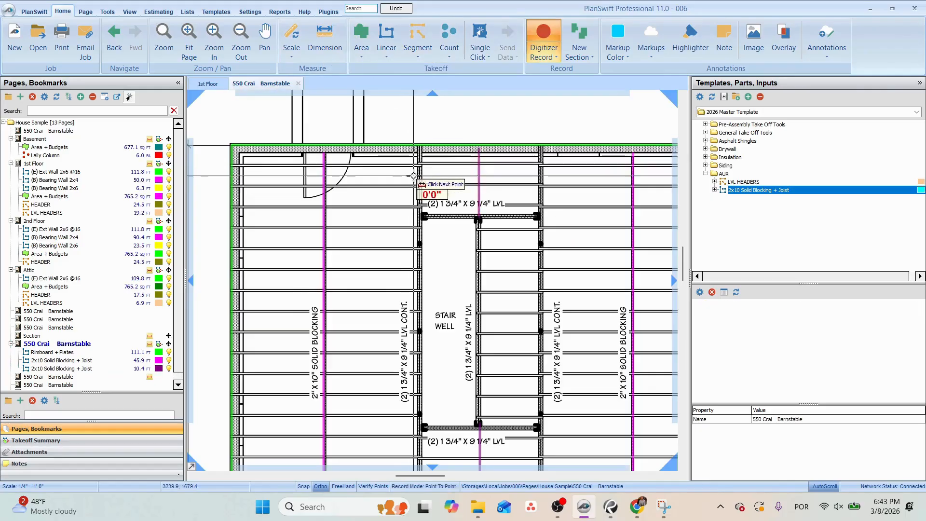
click(420, 185)
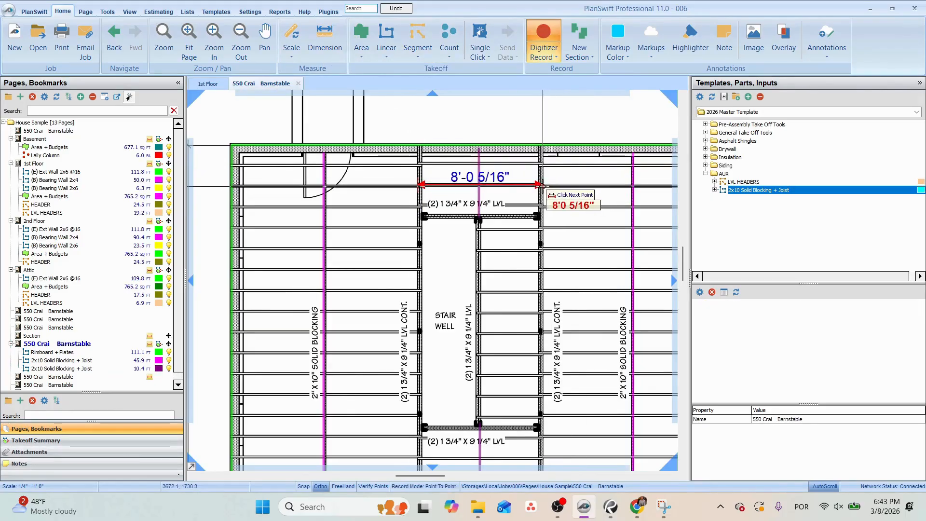
key(Escape)
Delete the 2x10x16 SPF No.2 Solid Blocking part from the new takeoff above and below the stair well.
click(739, 304)
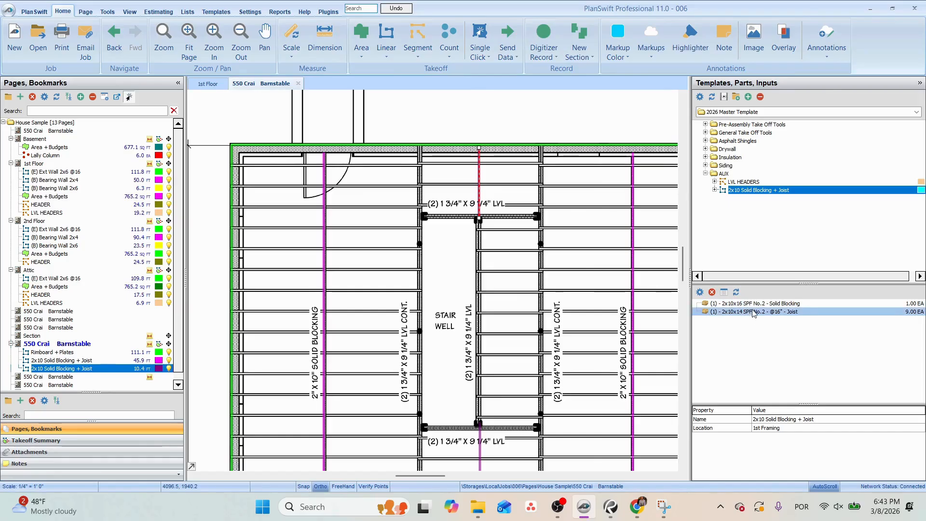
click(712, 292)
click(507, 255)
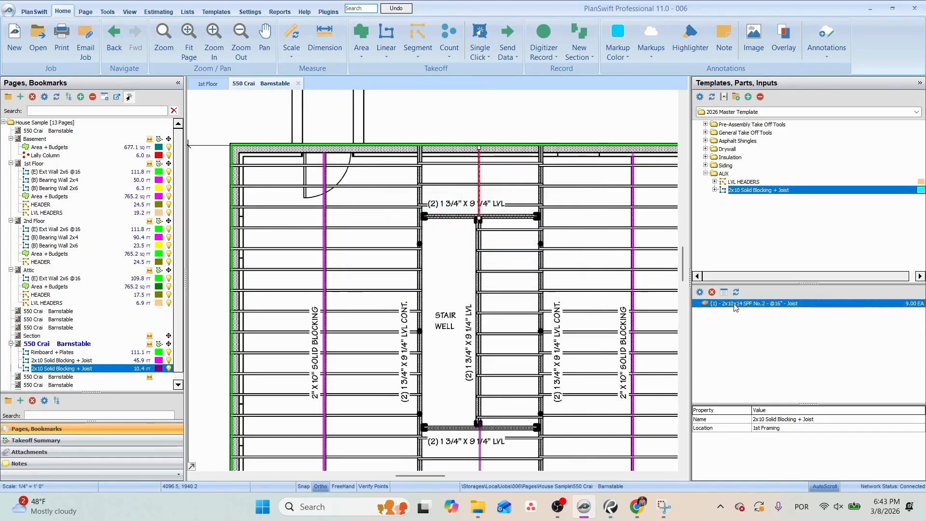
Change the new takeoff's joist part to material 2x10x16 SPF No.2 with an OC spacing of 32 inches.
double_click(741, 303)
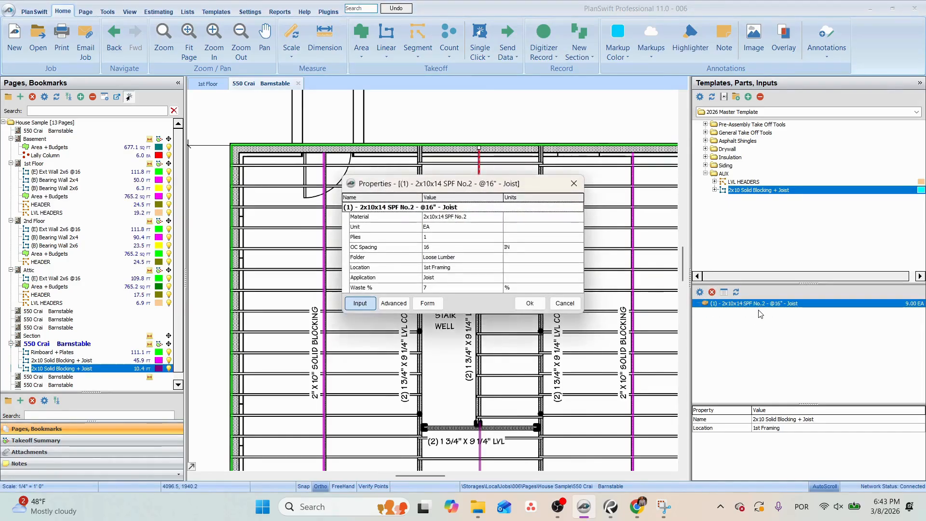
click(441, 218)
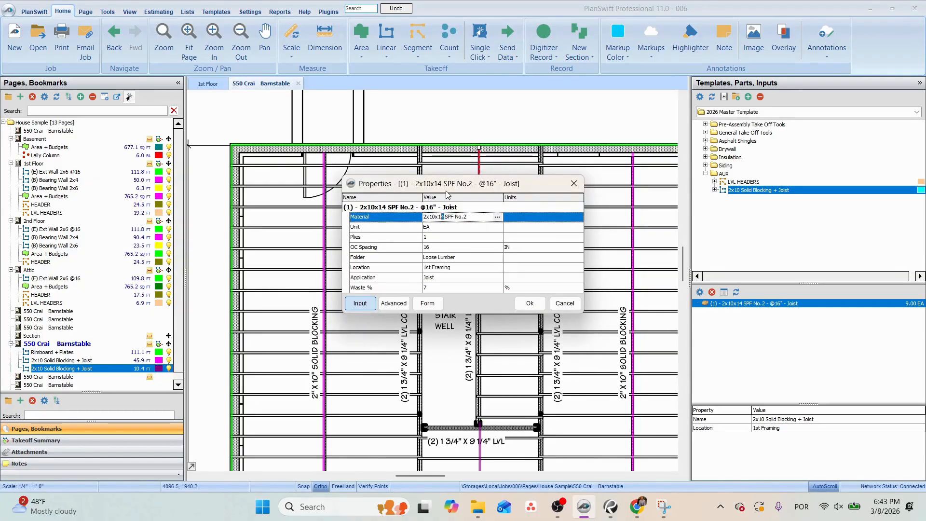
click(433, 246)
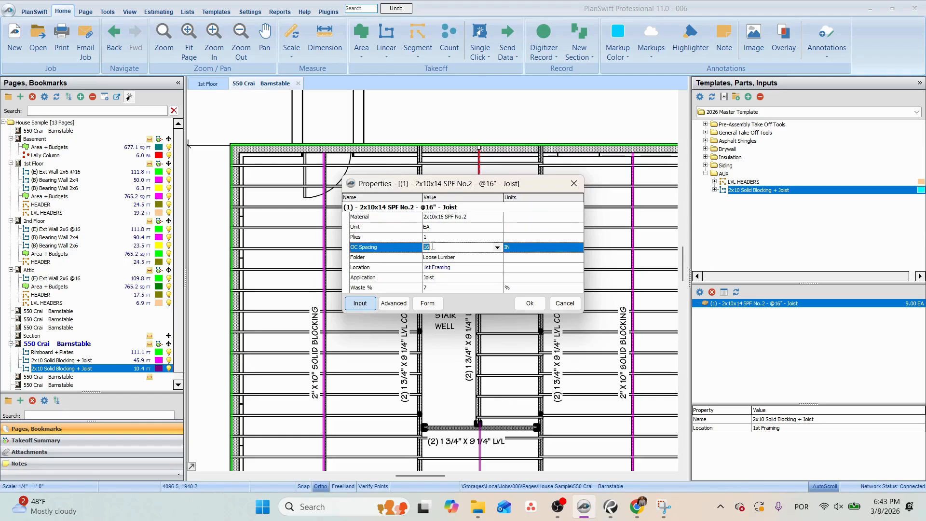
text(32)
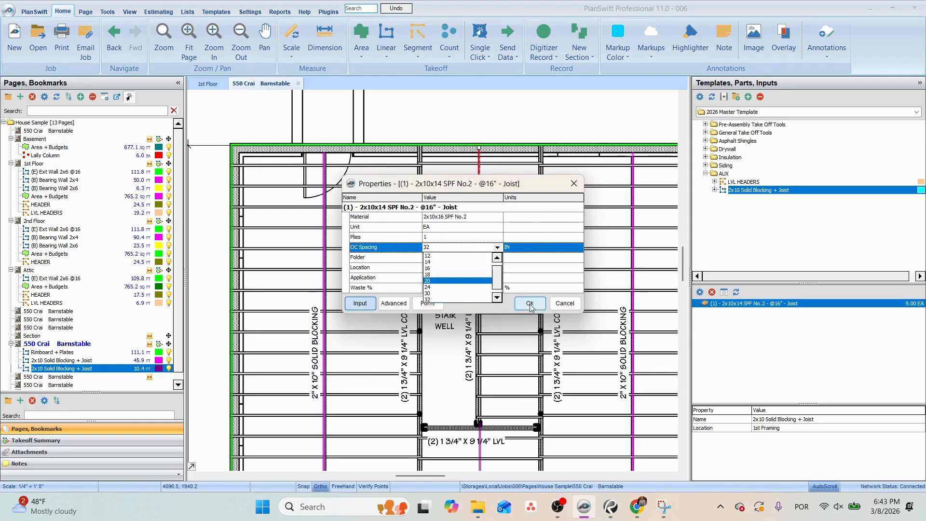
click(530, 304)
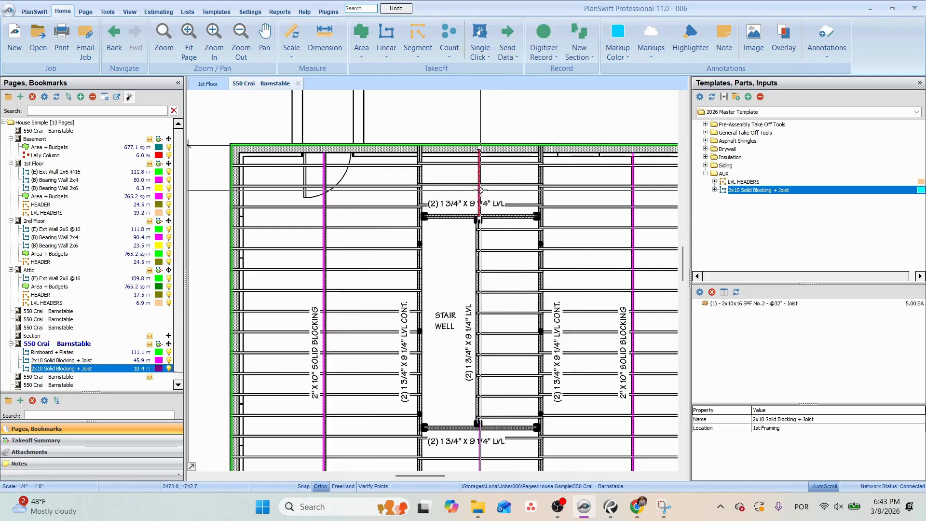
Measure the joist span between the LVL alongside the stair well and the right continuous LVL.
click(337, 49)
click(479, 229)
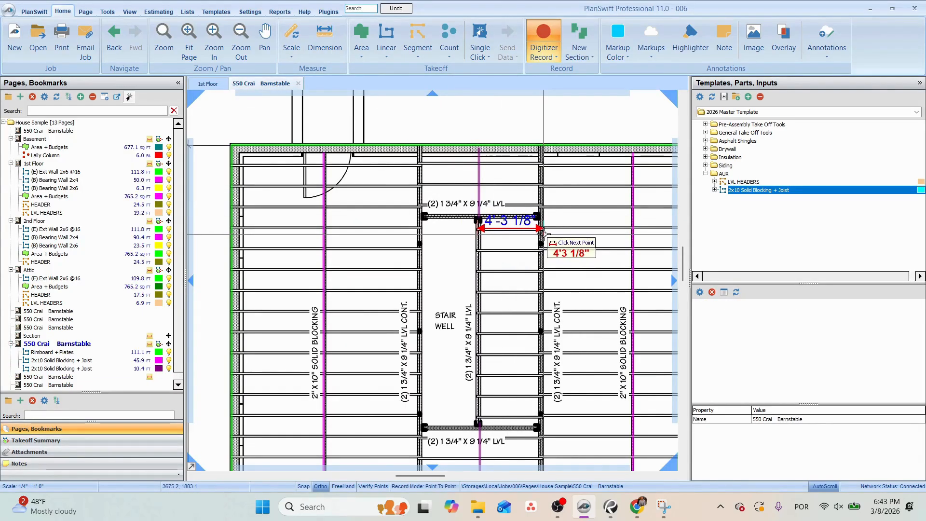
scroll(541, 231, up, 3)
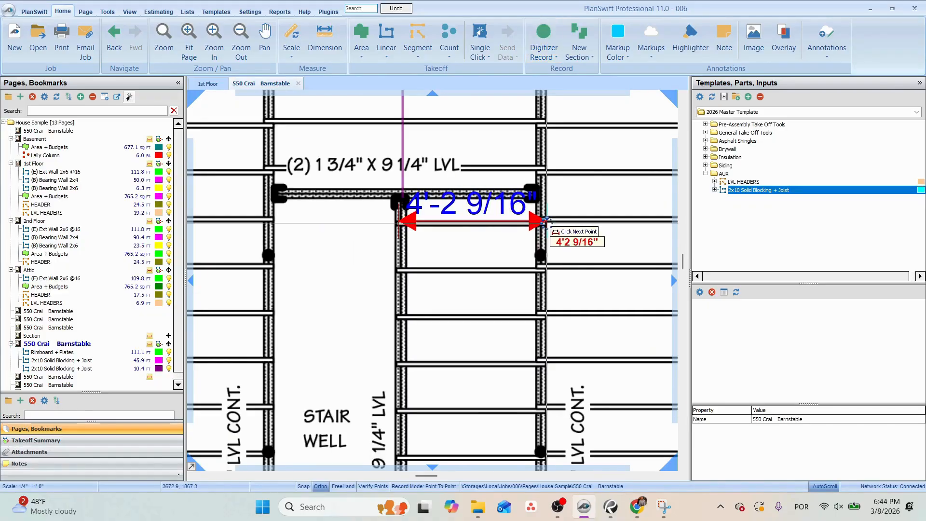
key(Escape)
Digitize another 2x10 Solid Blocking + Joist takeoff, about 13.8 ft long, across the short joists beside the stair well, from header to header.
click(402, 153)
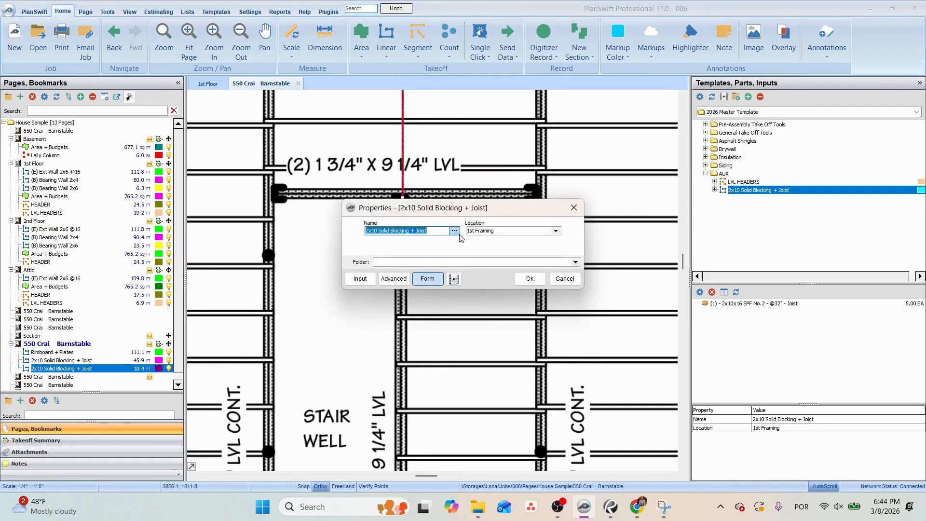
click(540, 280)
click(472, 191)
drag(527, 255, 511, 99)
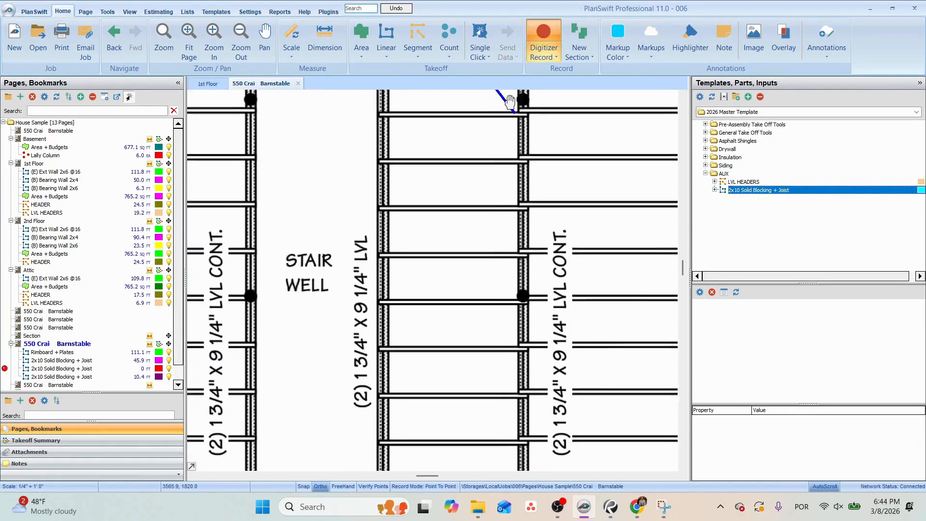
drag(491, 357, 493, 156)
click(456, 317)
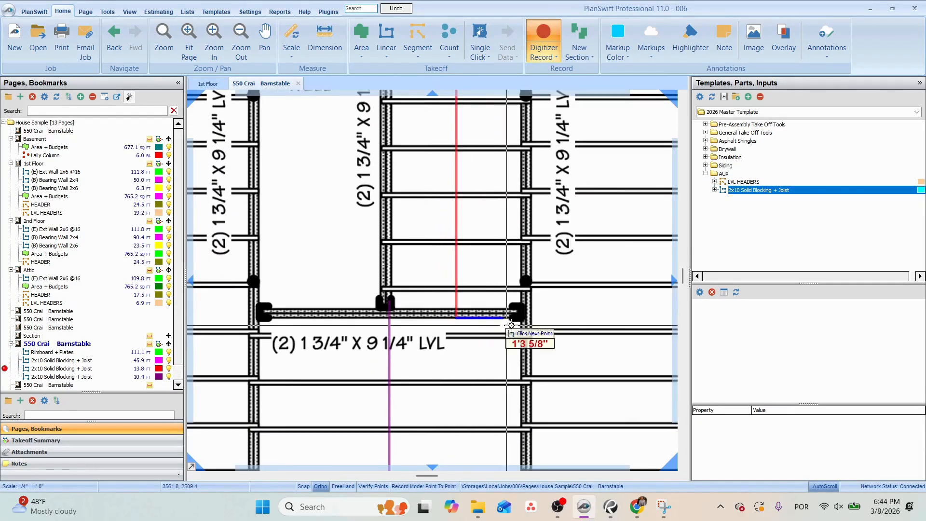
key(Escape)
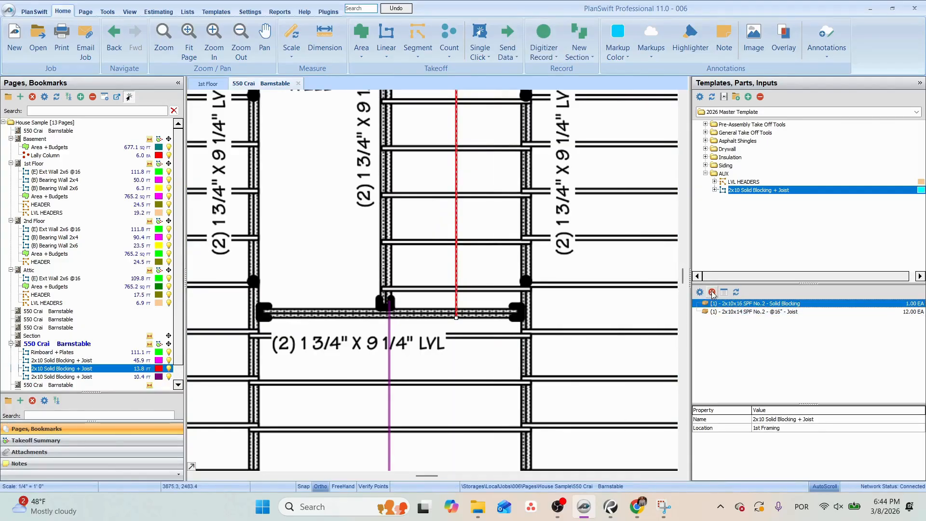
Delete the solid blocking part from the takeoff beside the stair well and set its joist part to 2x10x16 SPF No.2 with OC spacing 3*16.
click(712, 292)
key(Return)
double_click(763, 306)
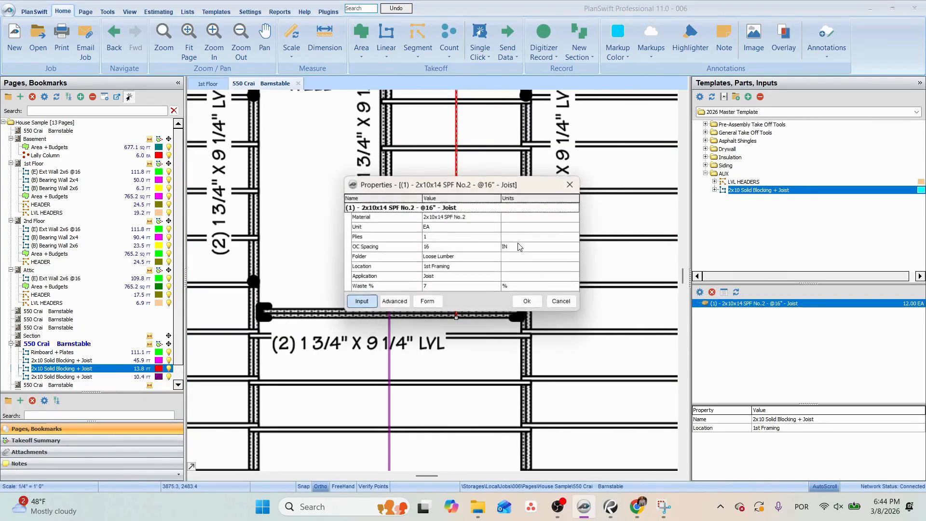
click(440, 218)
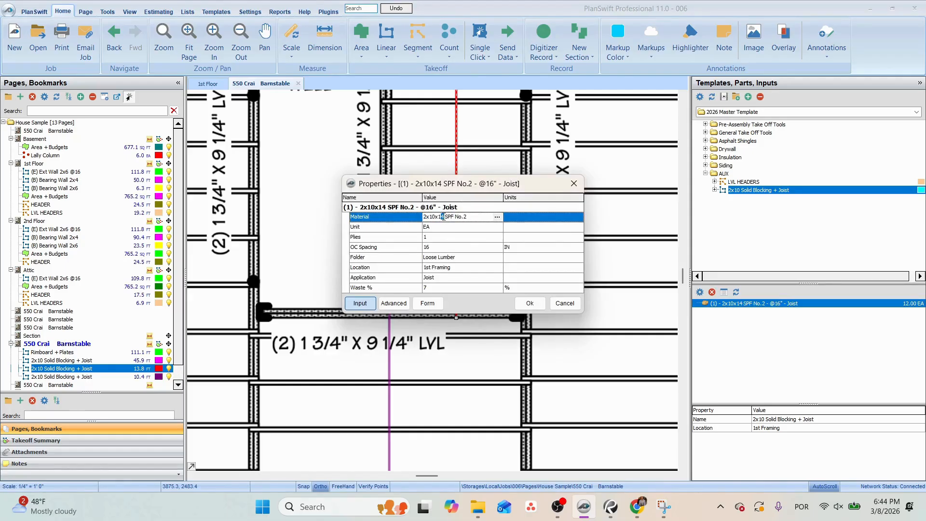
click(439, 245)
text(3)
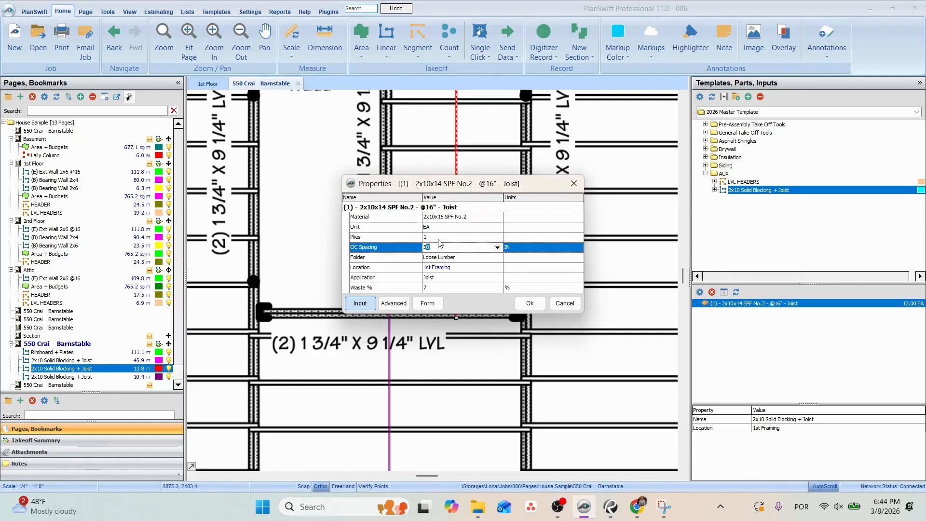
text(-16)
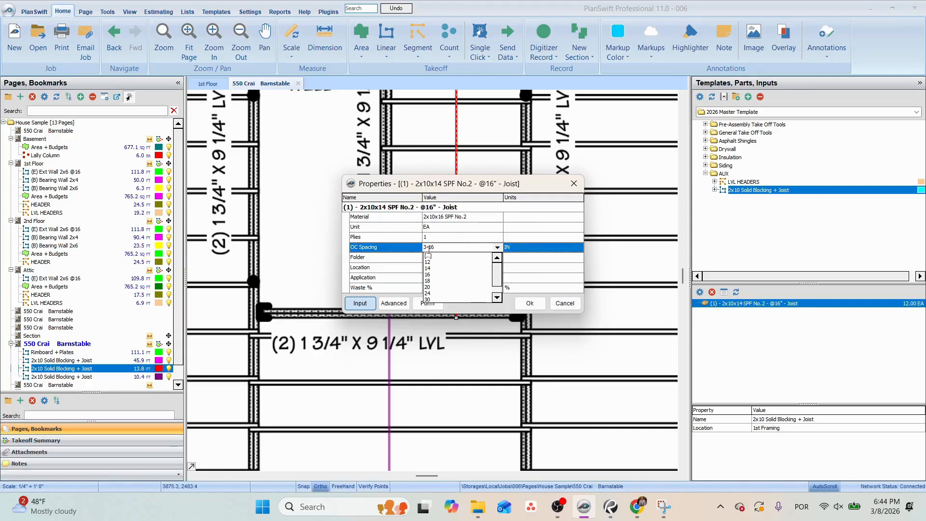
click(429, 249)
text(*)
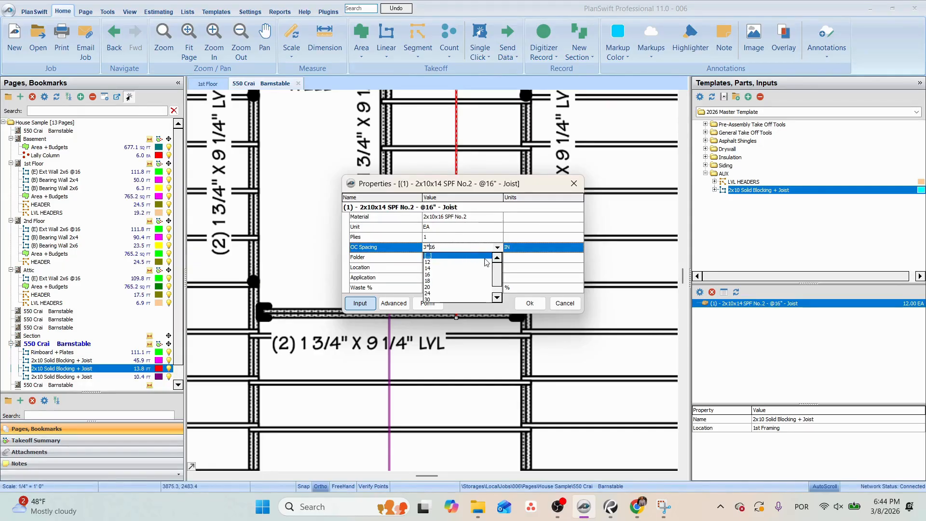
click(461, 238)
click(530, 300)
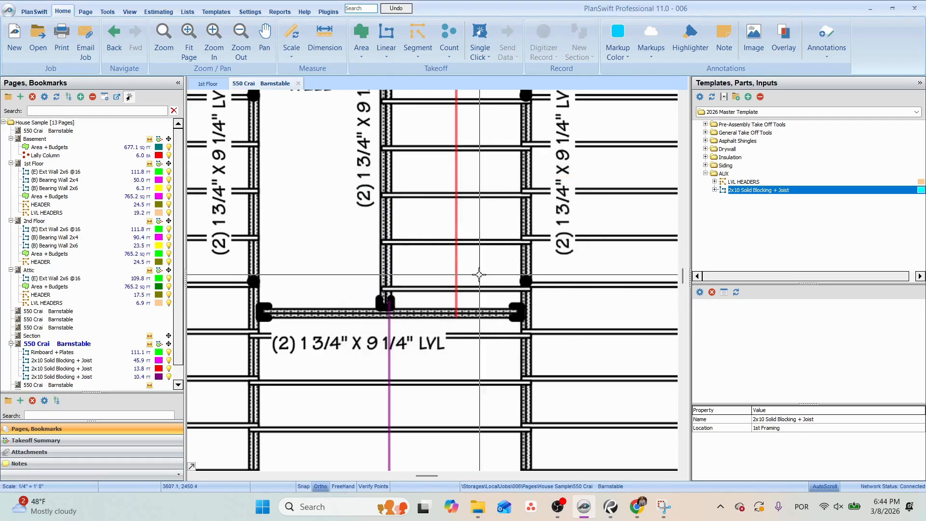
Check the parts of the 2x10 Solid Blocking + Joist takeoff above and below the stair well, and review the whole framing plan.
scroll(459, 272, down, 2)
click(412, 349)
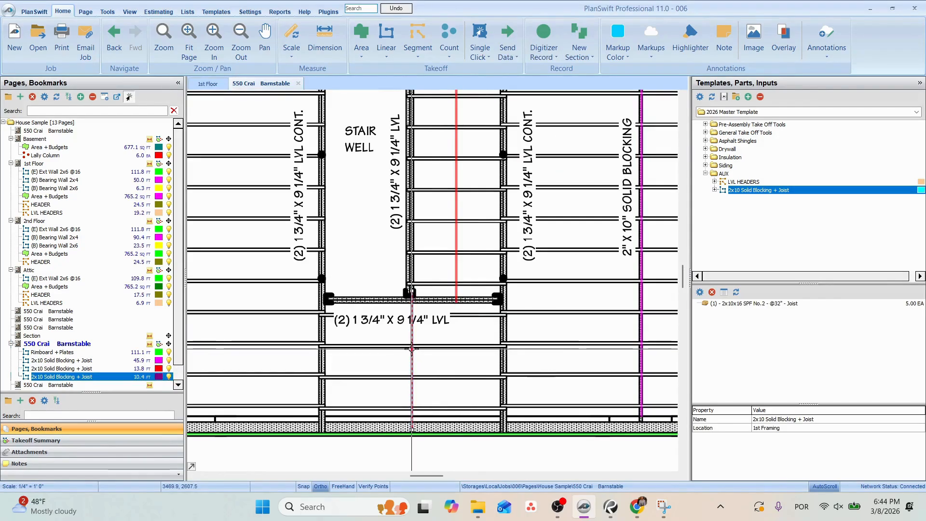
scroll(501, 304, down, 2)
drag(502, 307, 464, 365)
scroll(460, 357, down, 2)
click(437, 250)
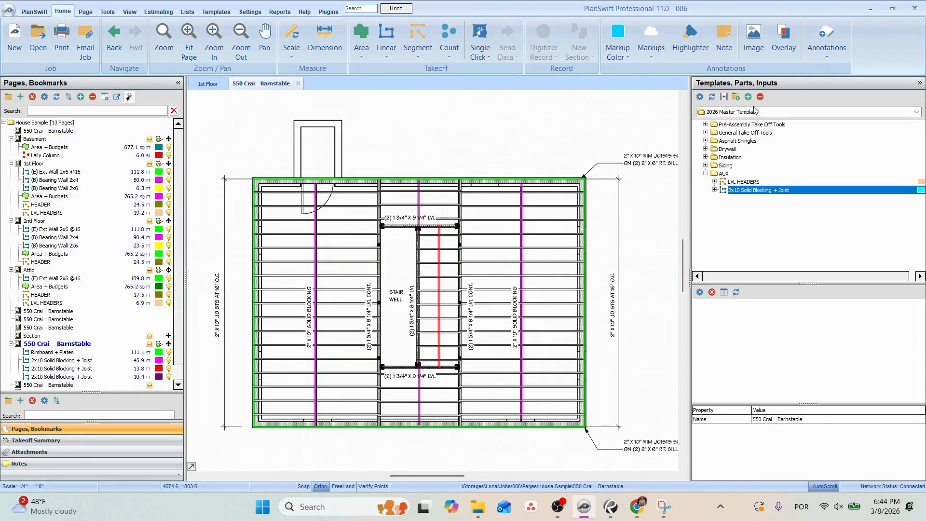
Start a Floor Area takeoff from the Pre-Assembly Take Off Tools with its location set to 1st Framing.
click(706, 173)
click(705, 132)
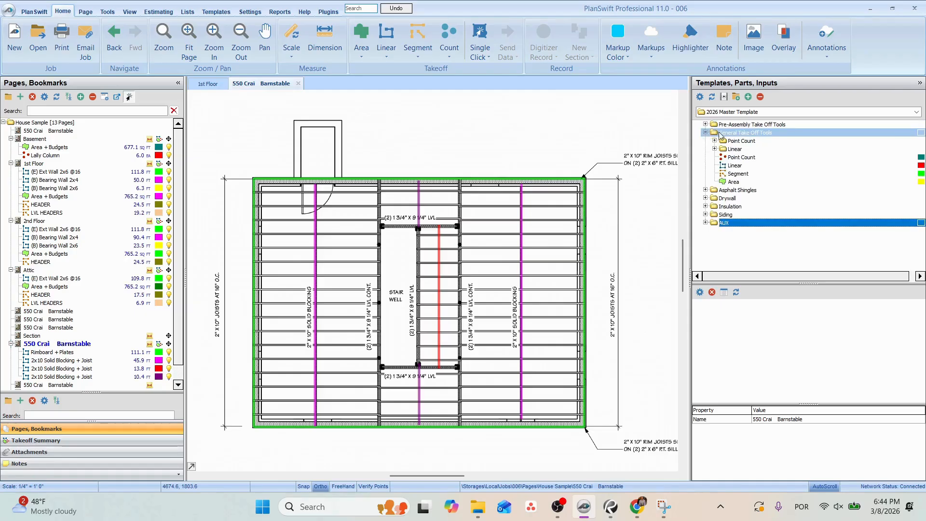
click(706, 132)
click(706, 124)
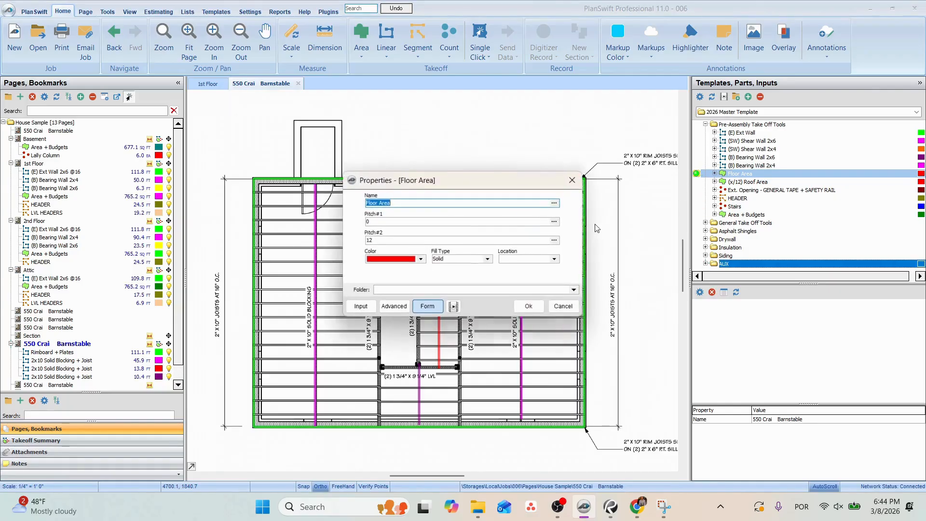
click(516, 258)
click(513, 273)
click(531, 307)
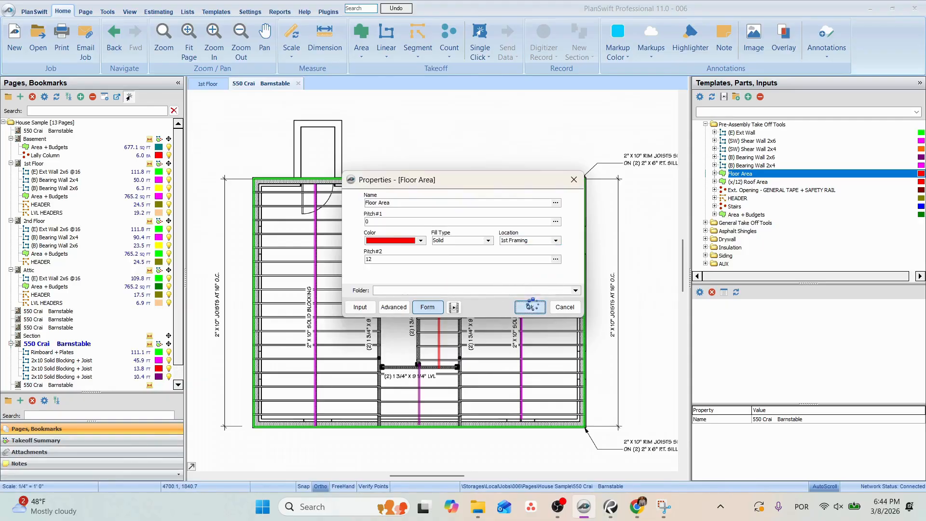
Digitize the floor area, about 756 sq ft, around the four outer corners of the first floor framing plan with snapping on.
click(305, 487)
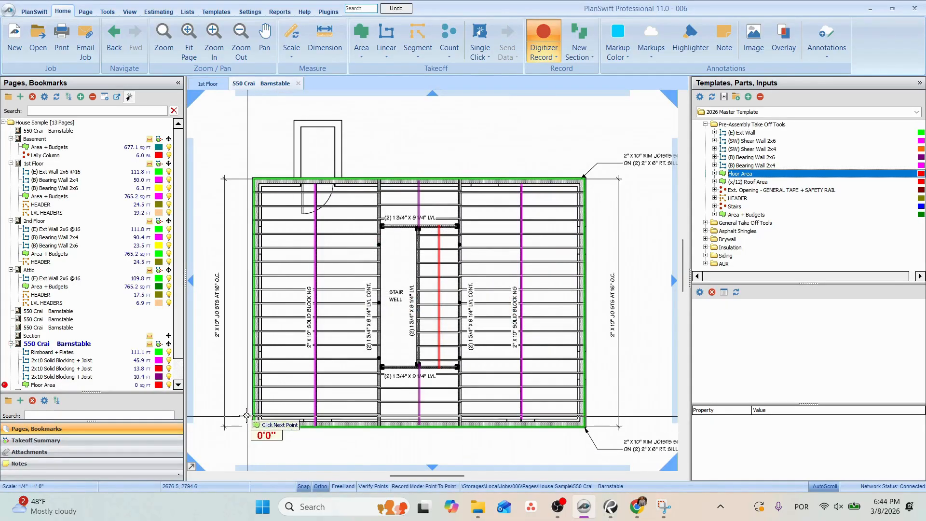
click(254, 179)
click(584, 180)
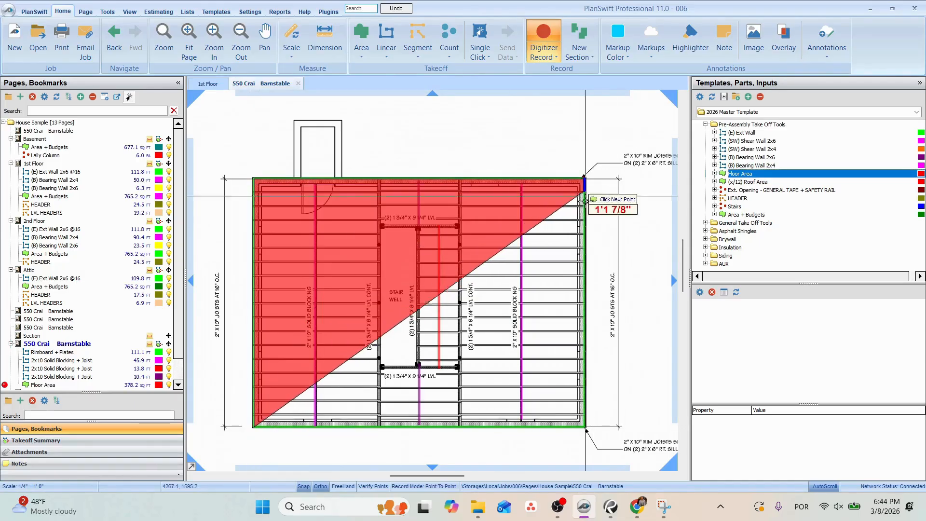
click(584, 427)
key(Escape)
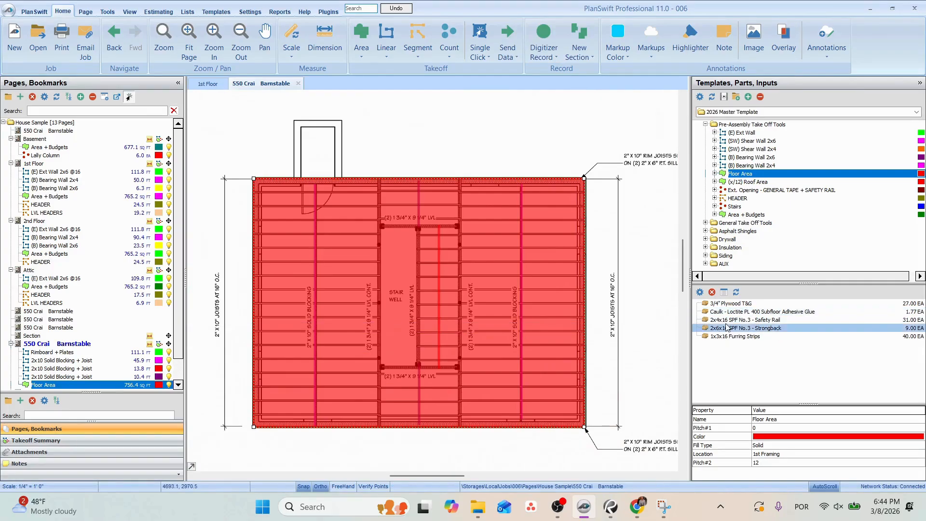
Check the first floor subfloor note on the Section page and set the Floor Area's 3/4" Plywood T&G part material to 3/4" Advantech.
scroll(53, 372, down, 3)
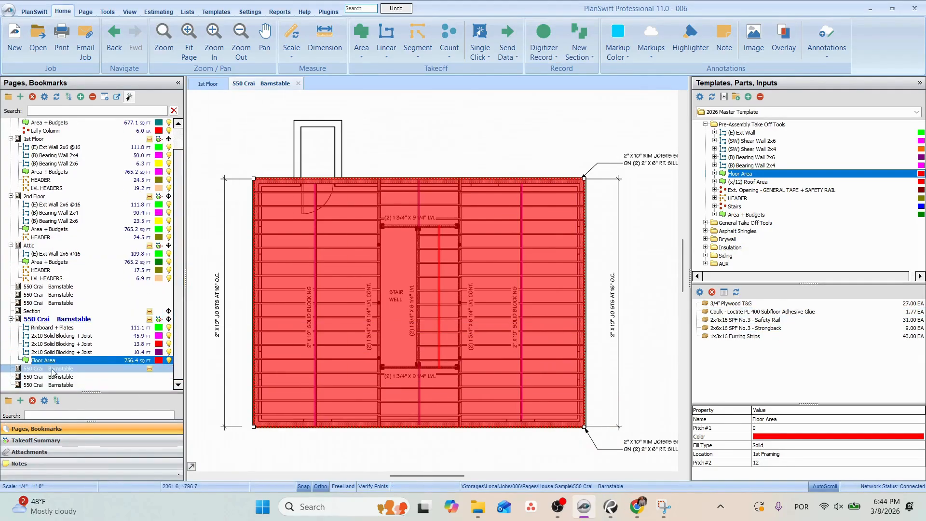
click(35, 311)
scroll(401, 279, up, 5)
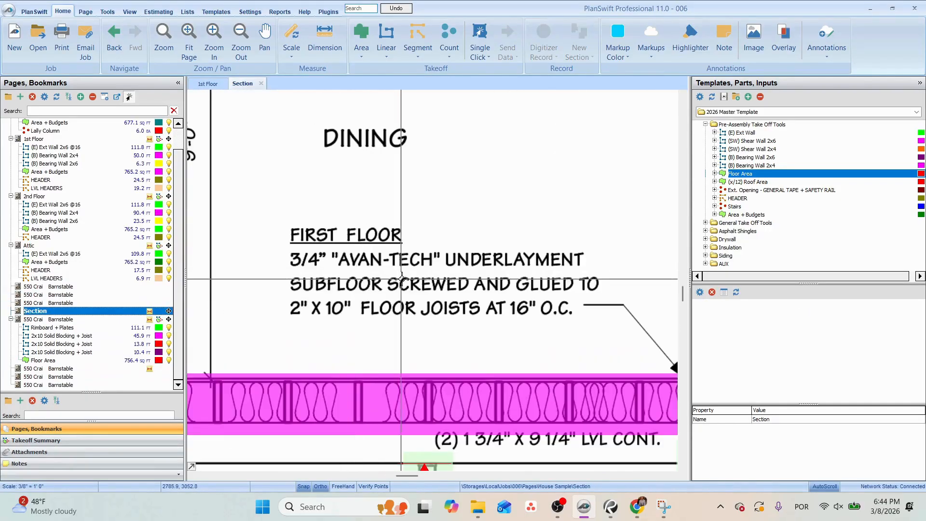
click(137, 368)
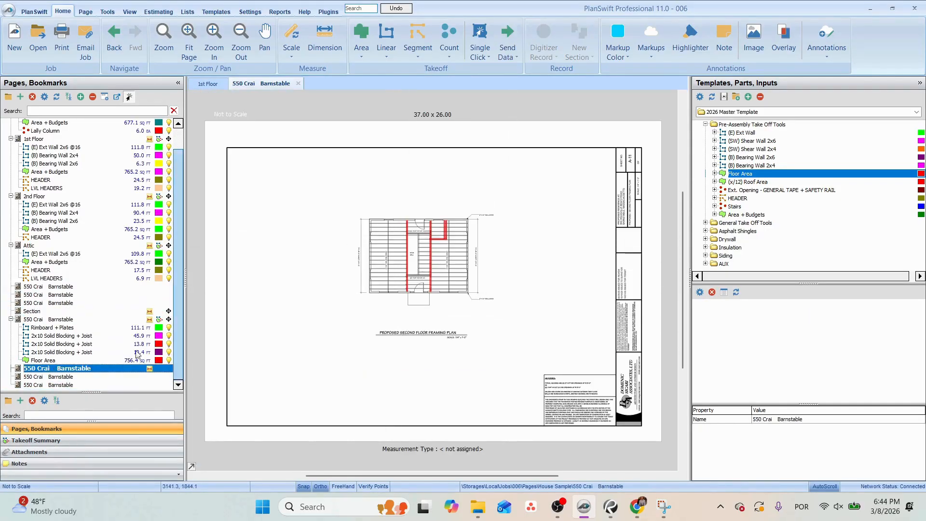
click(137, 359)
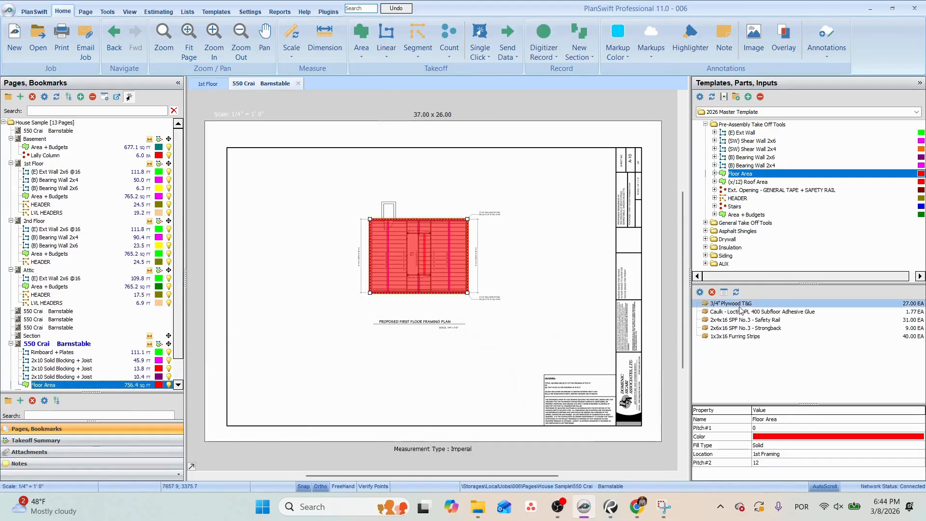
double_click(741, 307)
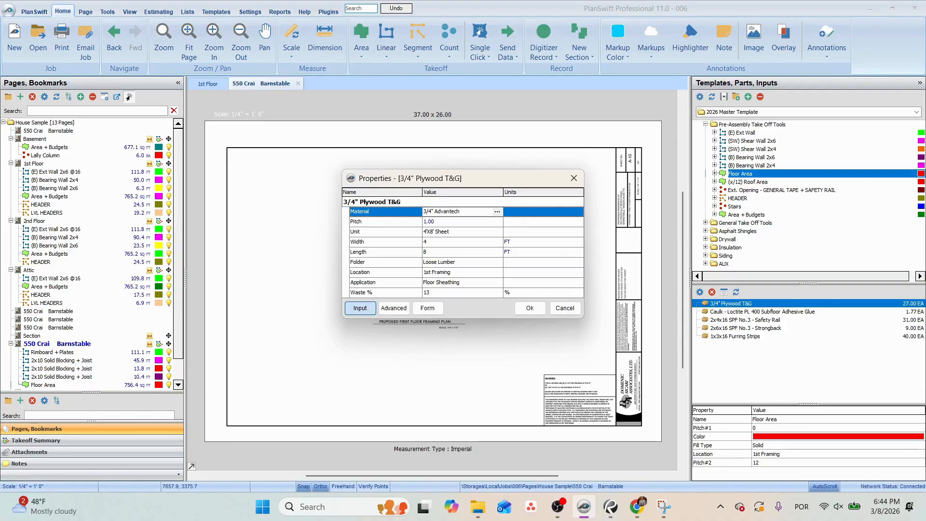
click(529, 308)
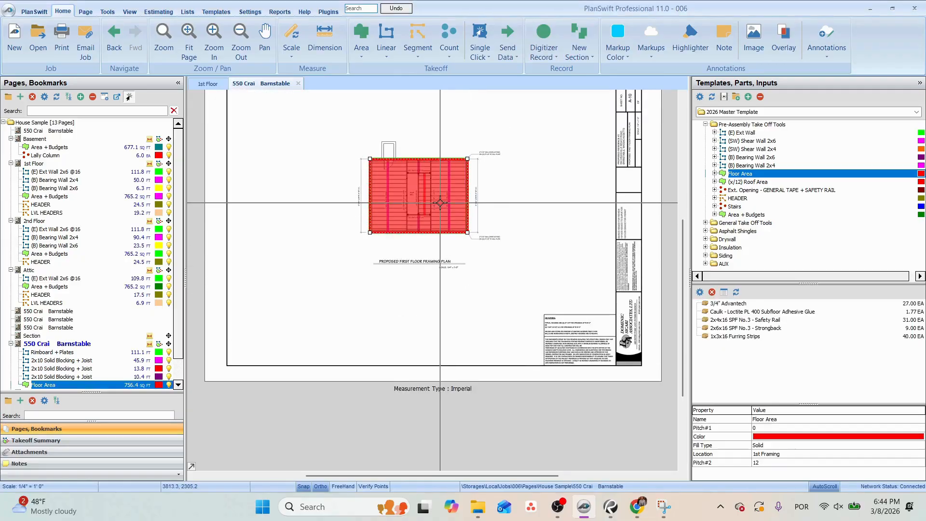
Review the Floor Area parts and delete the 2x6x16 SPF No.3 Strongback.
click(756, 304)
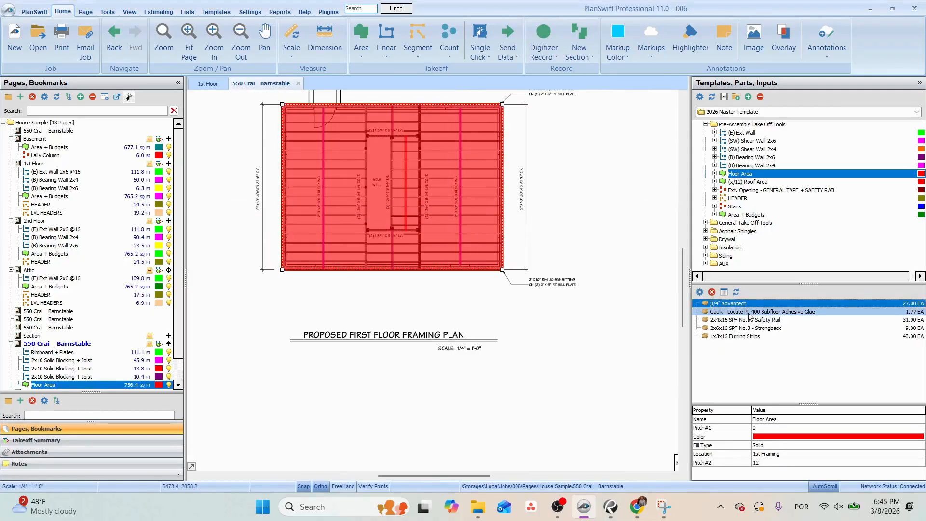
click(755, 319)
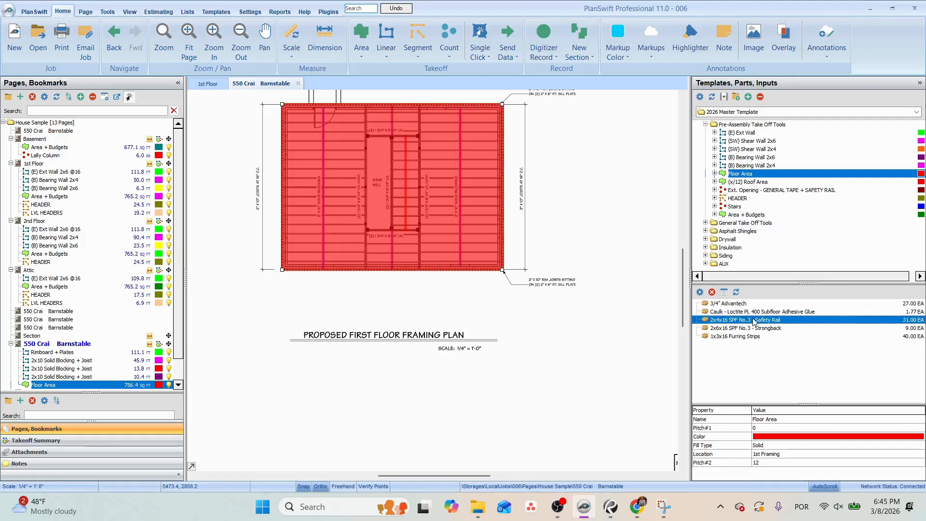
click(763, 329)
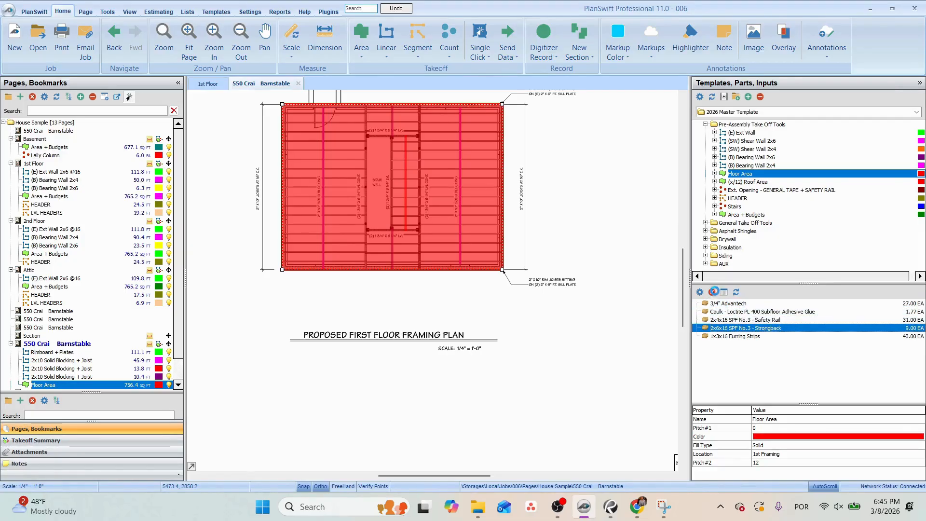
click(712, 293)
click(495, 255)
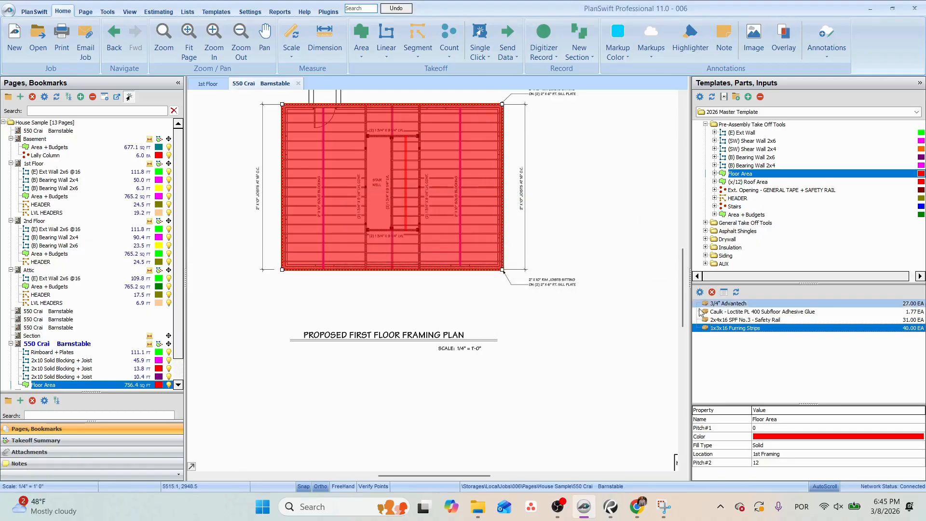
Highlight the words 1" x 3" STRAPPING in the ceiling note above the dining room on the Section page.
scroll(72, 332, down, 1)
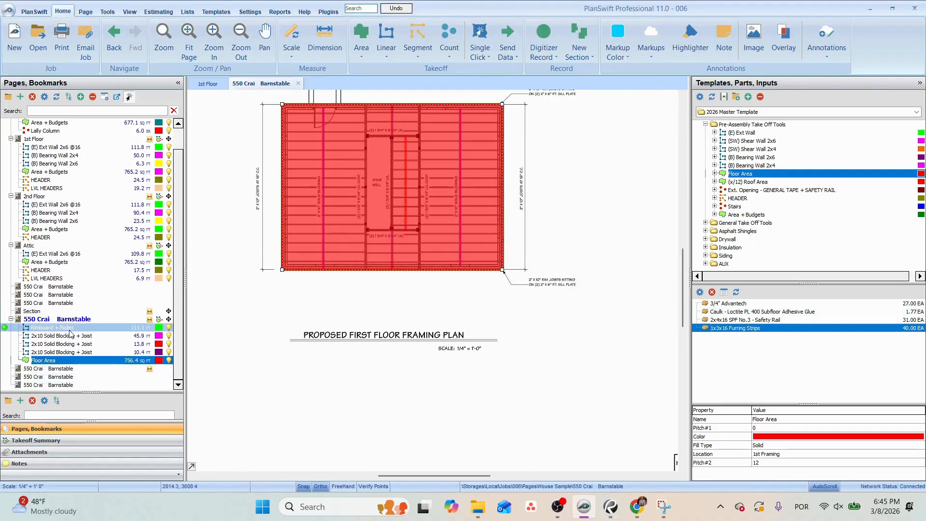
click(52, 312)
scroll(386, 286, up, 8)
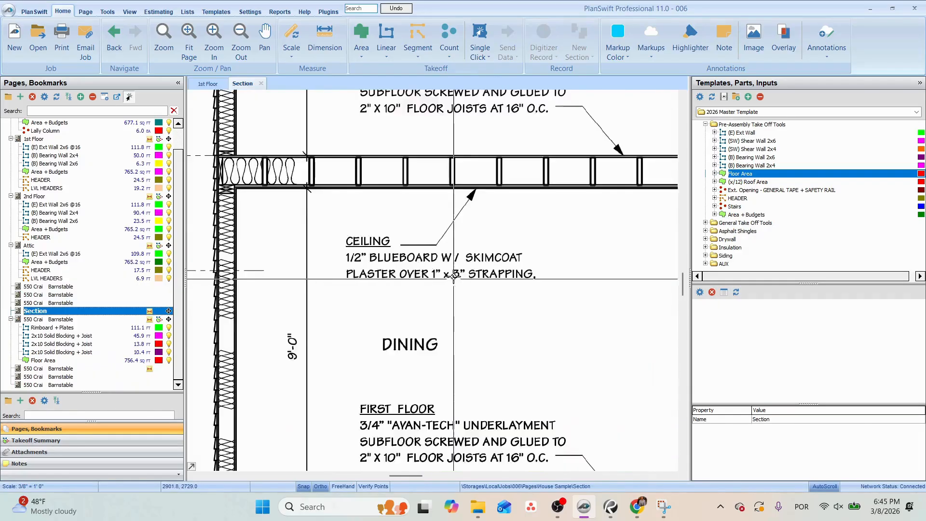
click(691, 37)
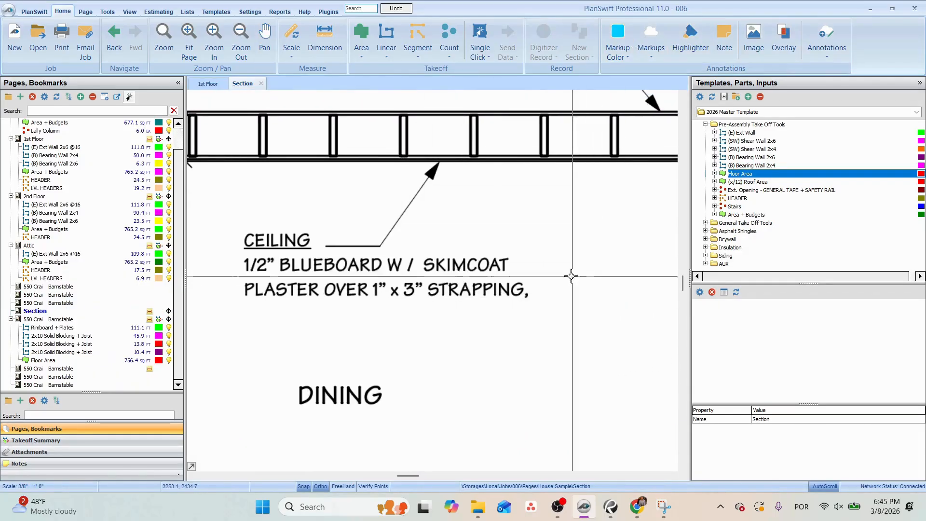
click(370, 277)
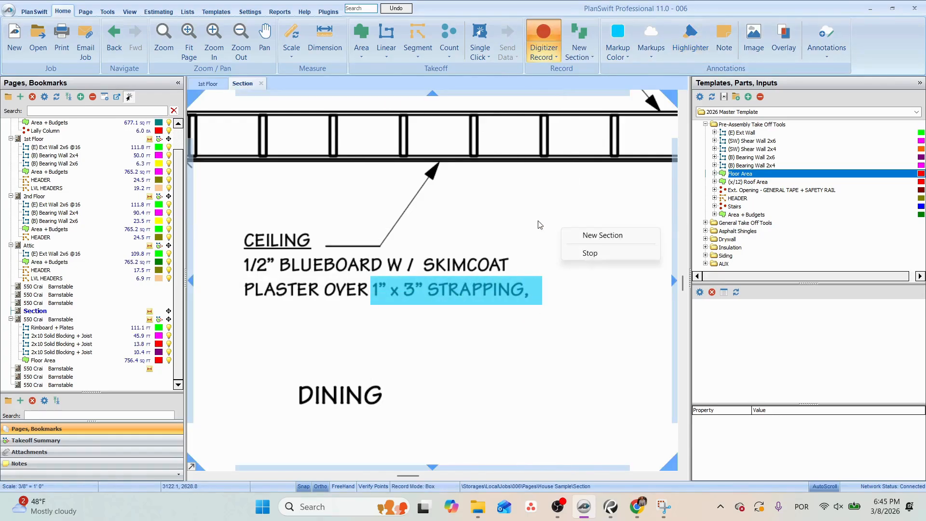
key(Escape)
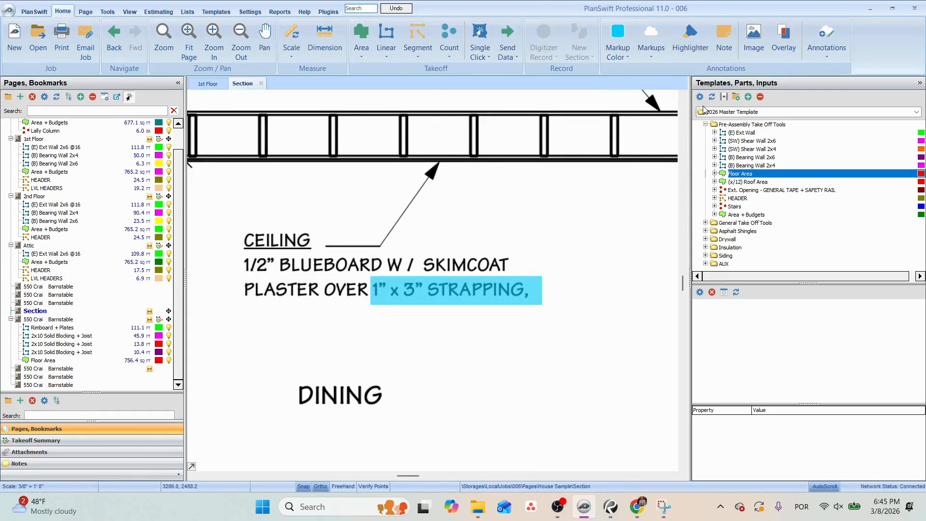
Switch to Chrome and look up Google image results for "safety rail for wood floors".
click(638, 510)
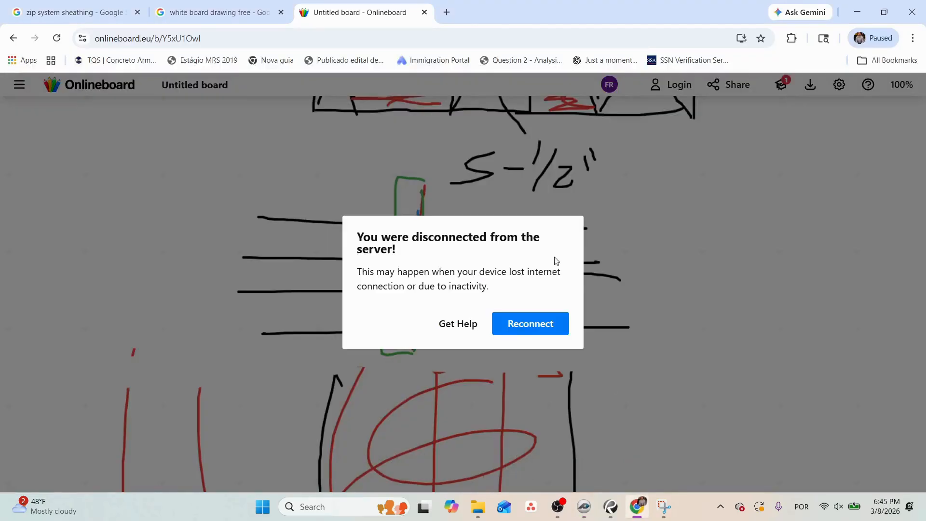
click(228, 4)
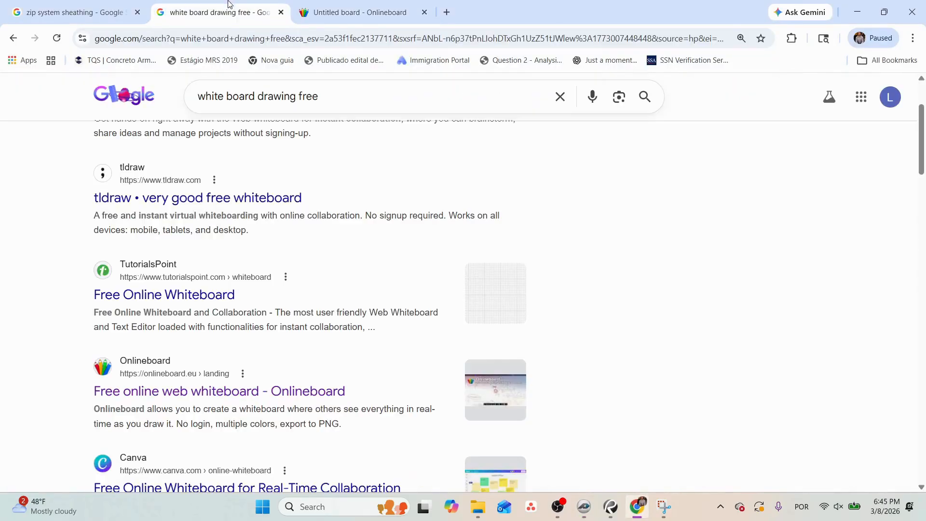
triple_click(344, 106)
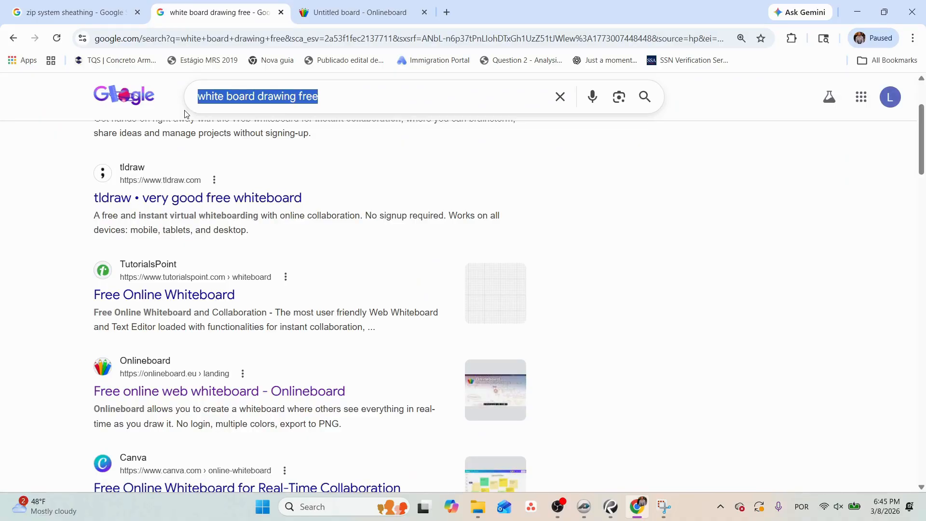
text(safety rail)
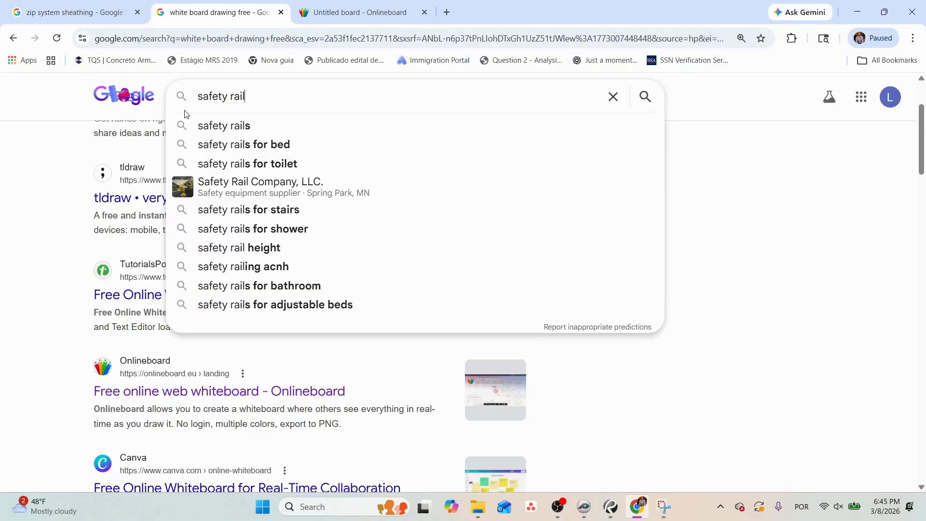
text( for wood flo)
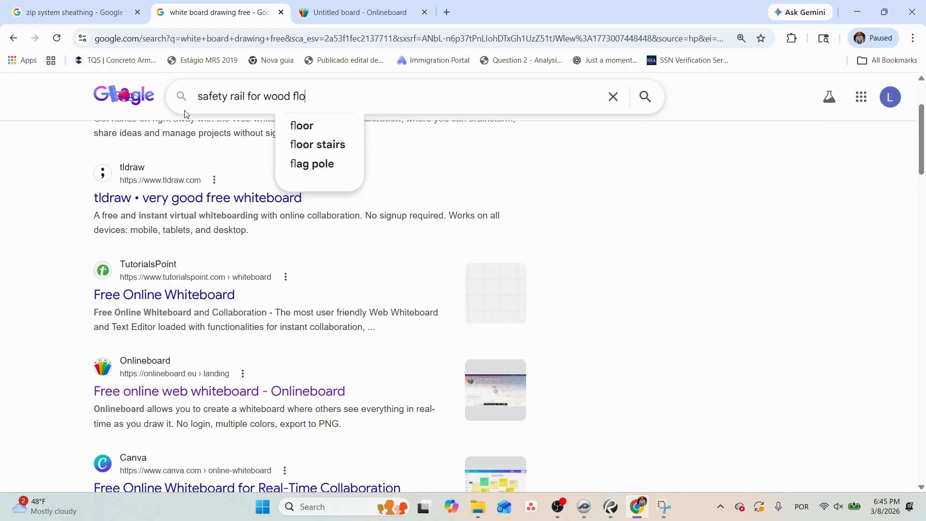
text(ors)
key(Return)
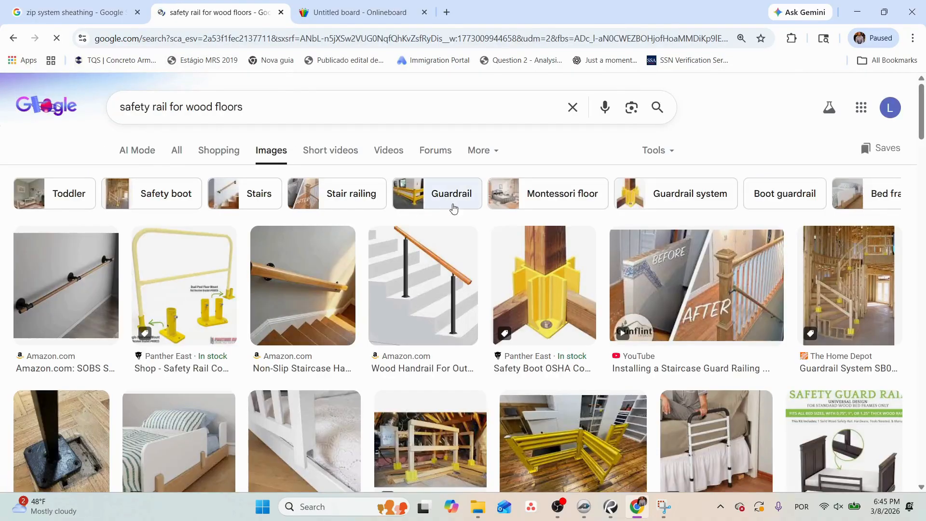
Browse the safety rail image results and preview The Home Depot's Guardrail System SB001 Safety Boot.
scroll(676, 254, down, 5)
scroll(676, 254, up, 5)
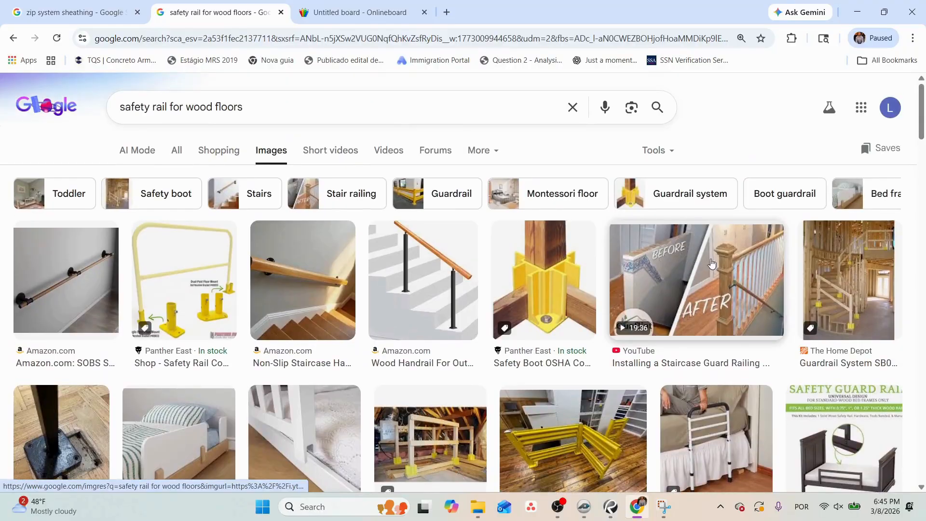
click(797, 270)
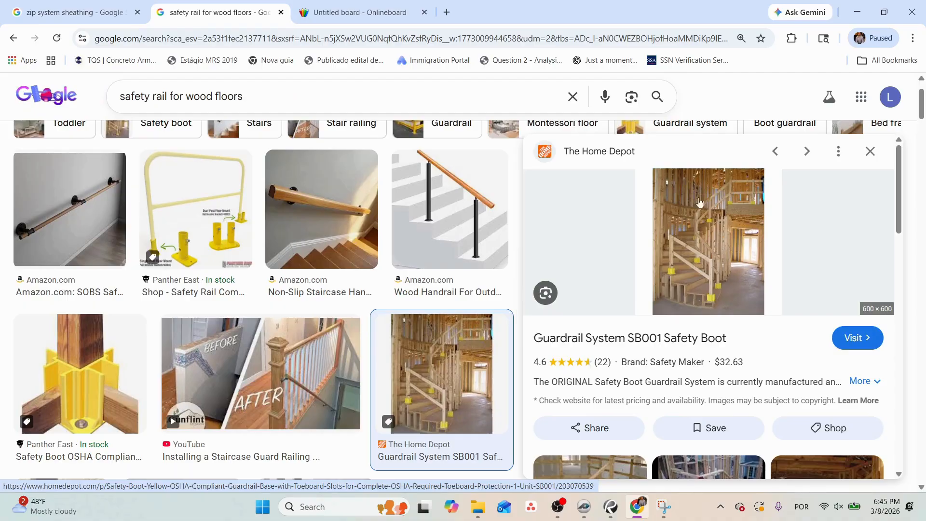
Search Google Images for "strongback trusses".
triple_click(226, 97)
text(stron)
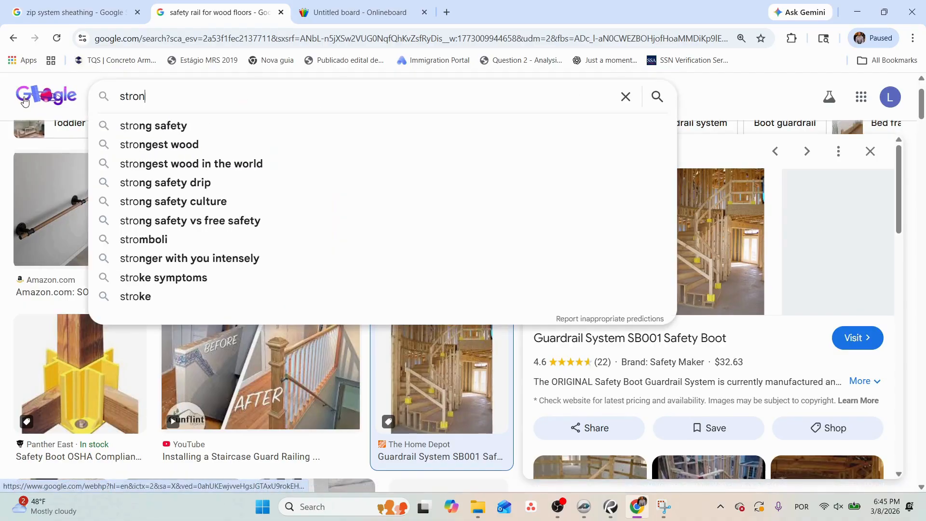
text(gback)
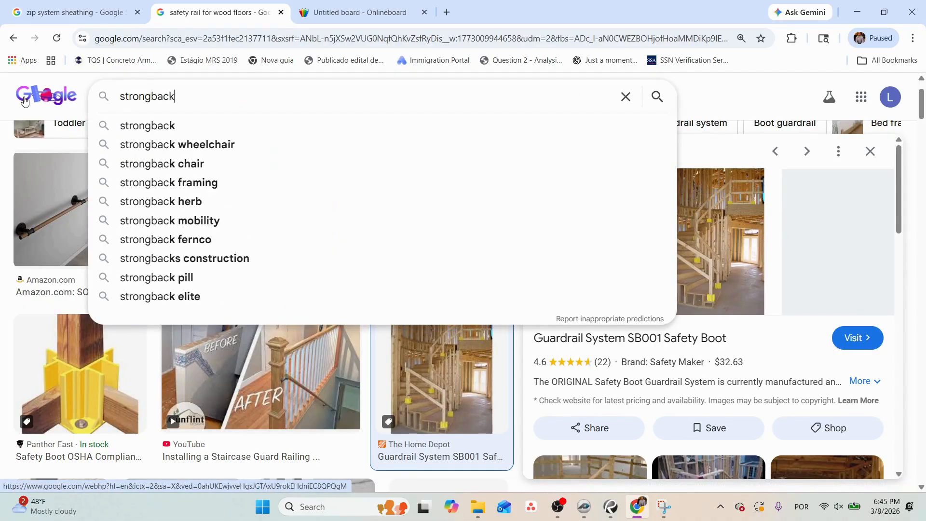
text( trusses)
key(Return)
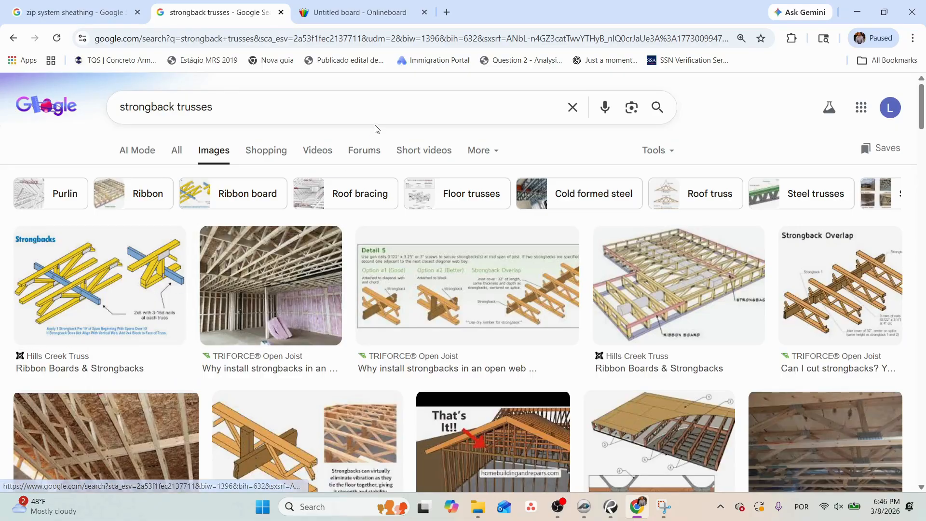
Search Google Images for "resilent chnnel ceiling drywall".
drag(252, 106, 76, 119)
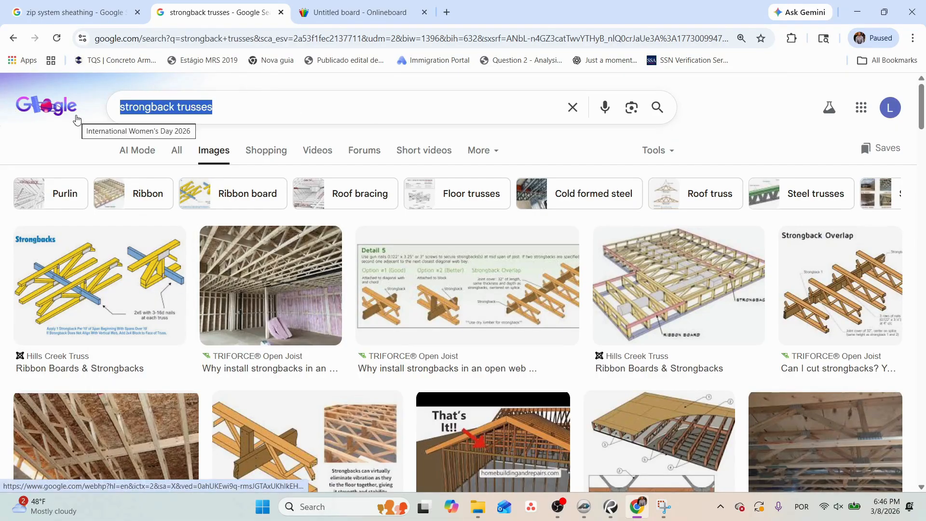
text(re)
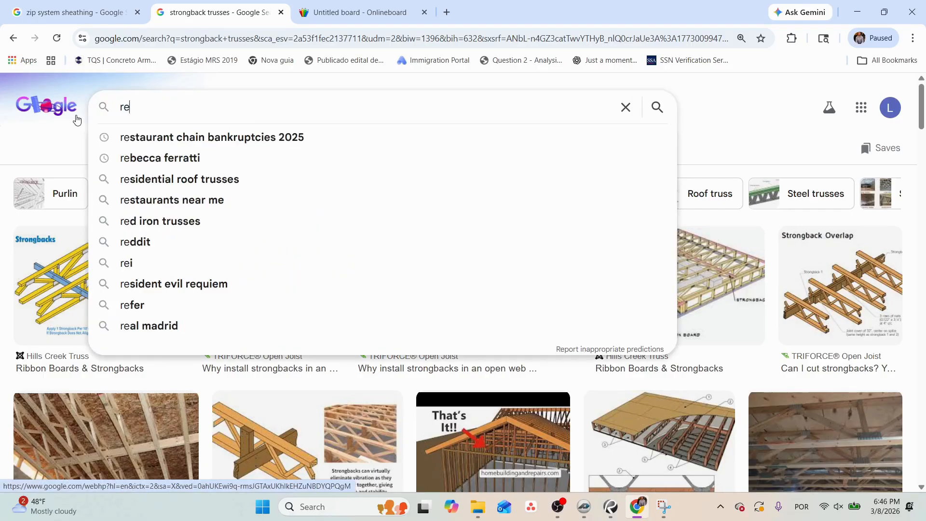
text(silent chnnel ceiling drywall)
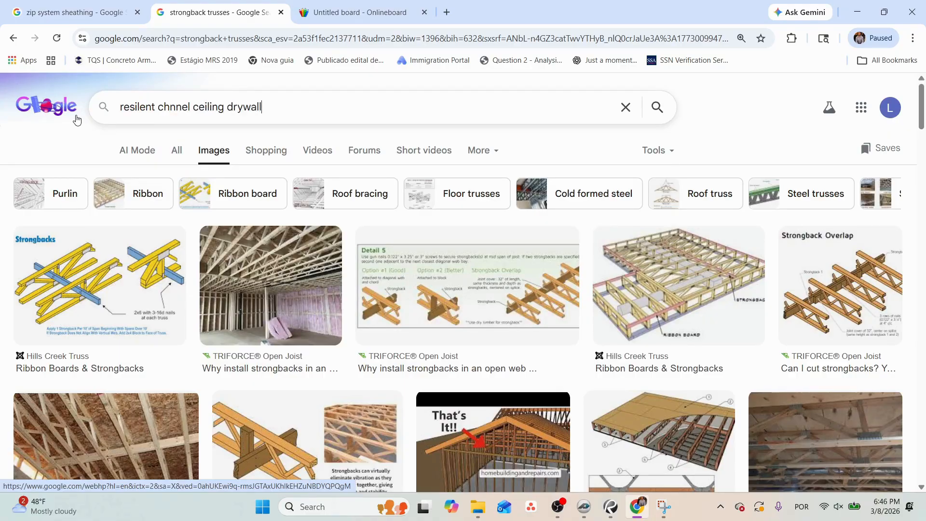
key(Return)
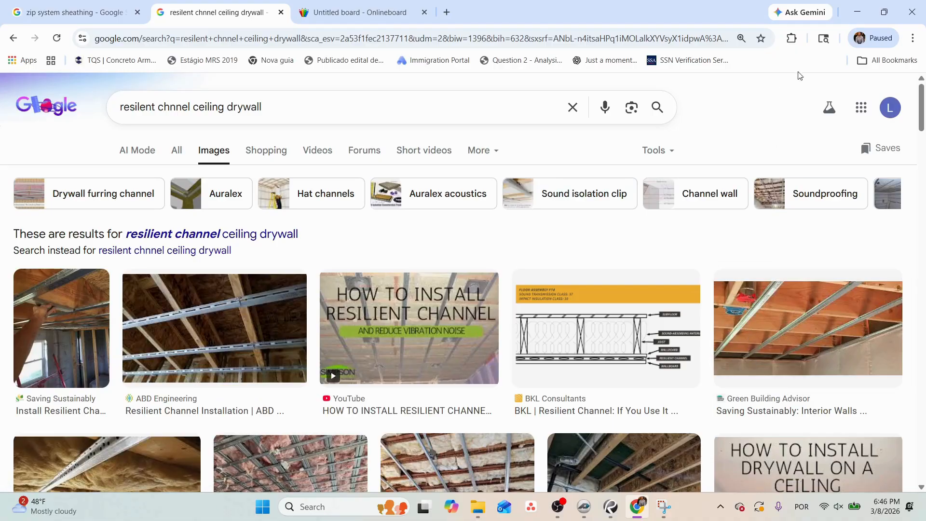
Switch back to PlanSwift, go to the first floor framing plan's Floor Area takeoff and hide it on the drawing.
click(858, 15)
scroll(460, 251, down, 2)
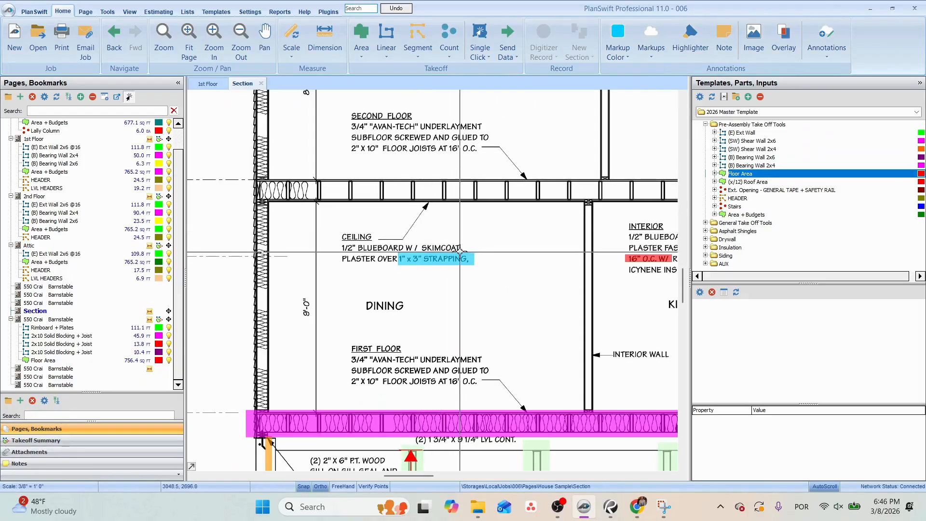
click(43, 361)
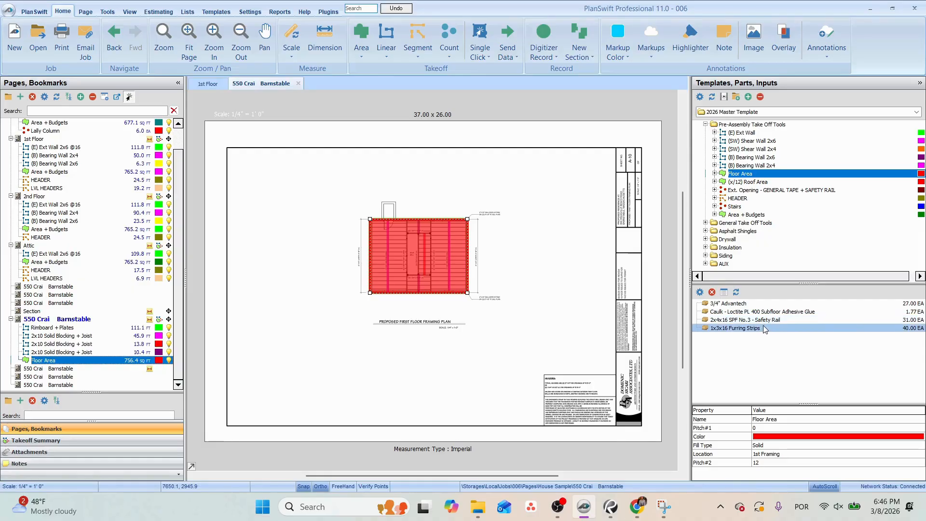
scroll(335, 269, up, 2)
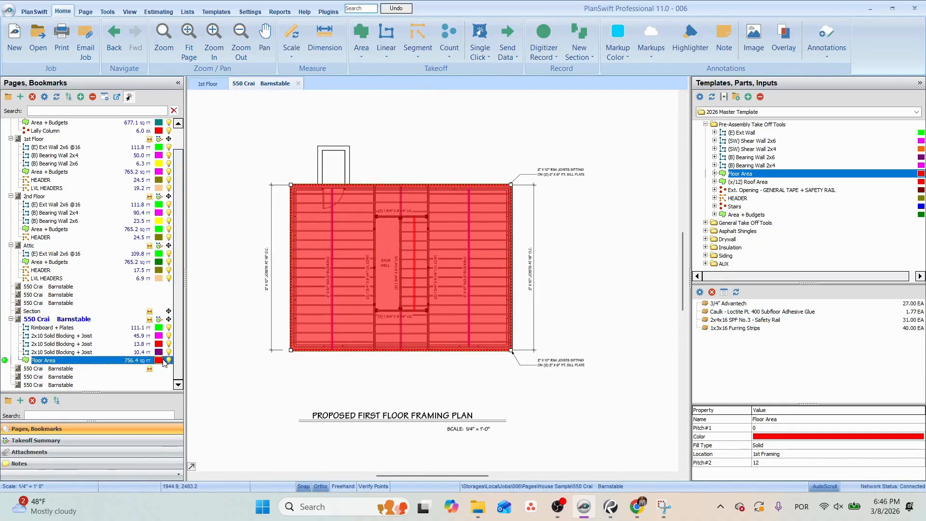
scroll(399, 256, up, 2)
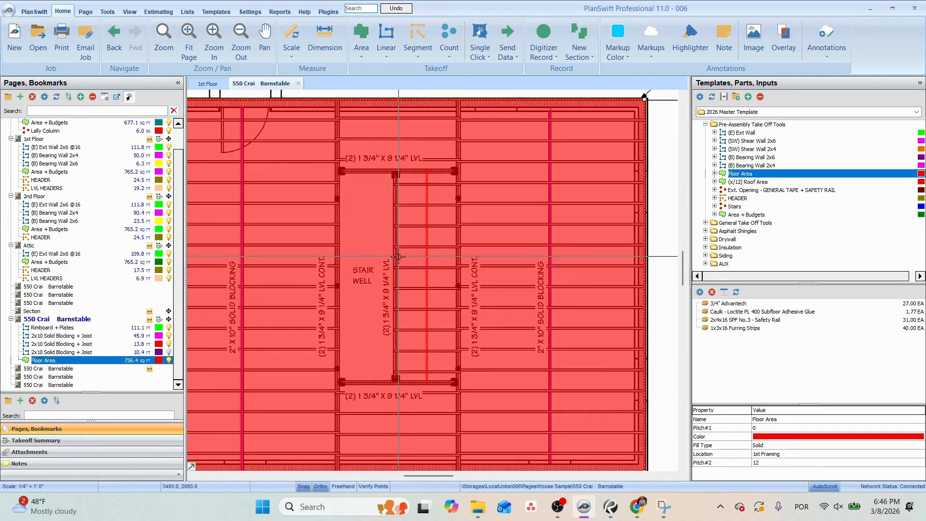
click(169, 360)
Start a new linear takeoff from the General Take Off Tools named "Double 2x10 LVLs" with location 1st Framing.
drag(376, 164, 415, 164)
scroll(360, 360, up, 1)
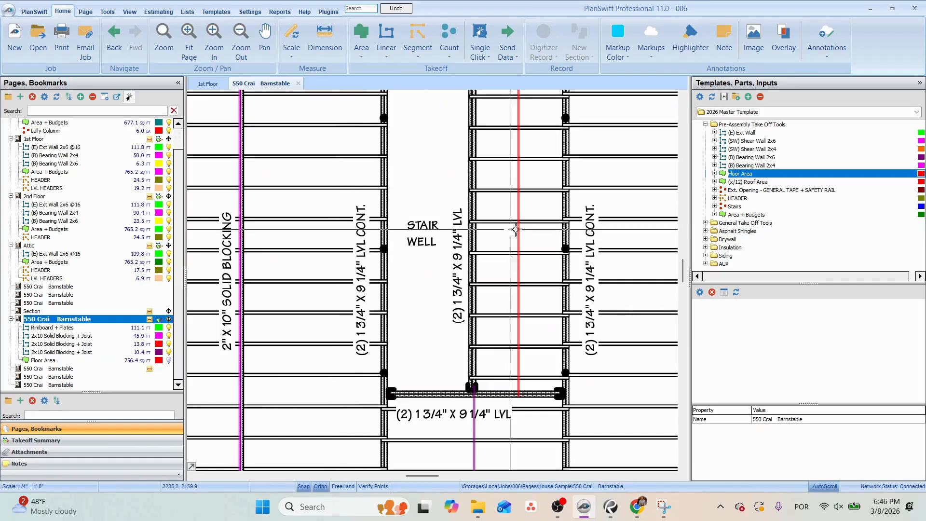
click(760, 97)
click(706, 133)
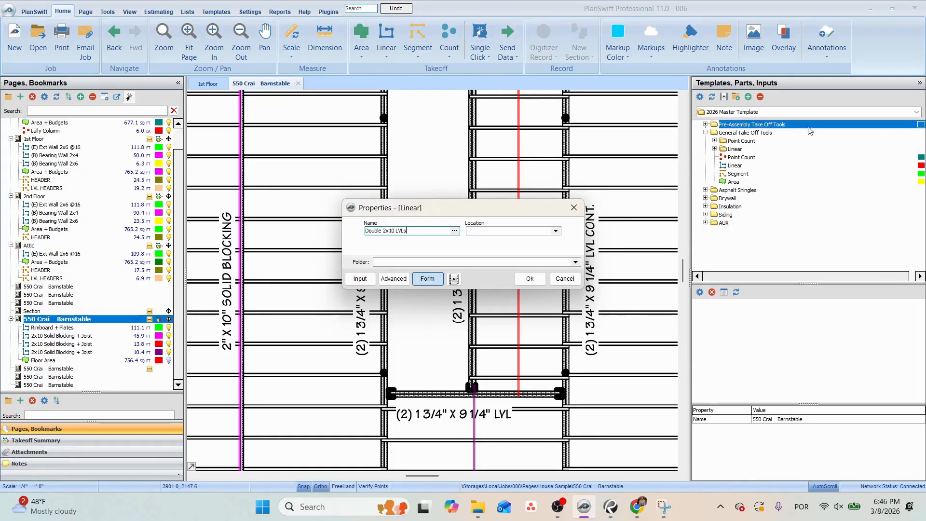
click(556, 232)
click(494, 252)
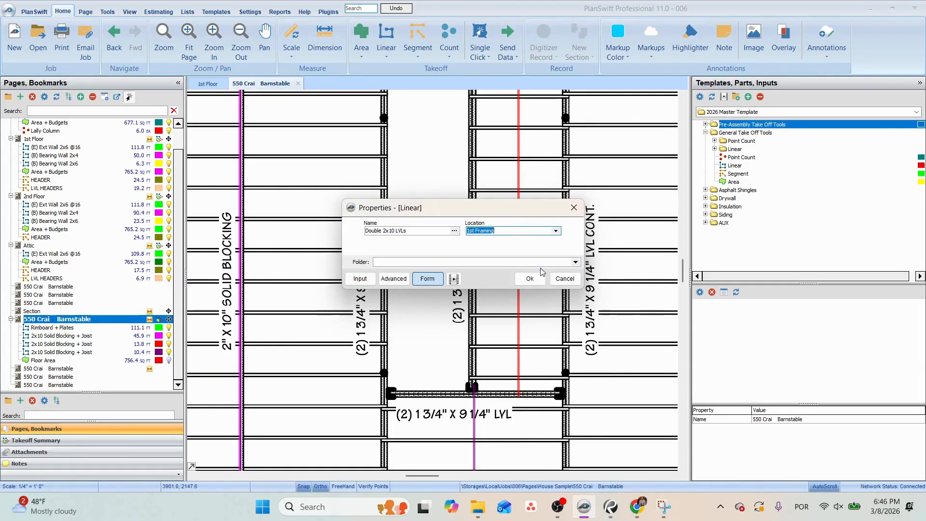
click(537, 279)
Trace the two continuous LVLs on both sides of the stair well across the full depth of the first floor framing plan.
scroll(372, 410, down, 2)
drag(372, 410, 474, 299)
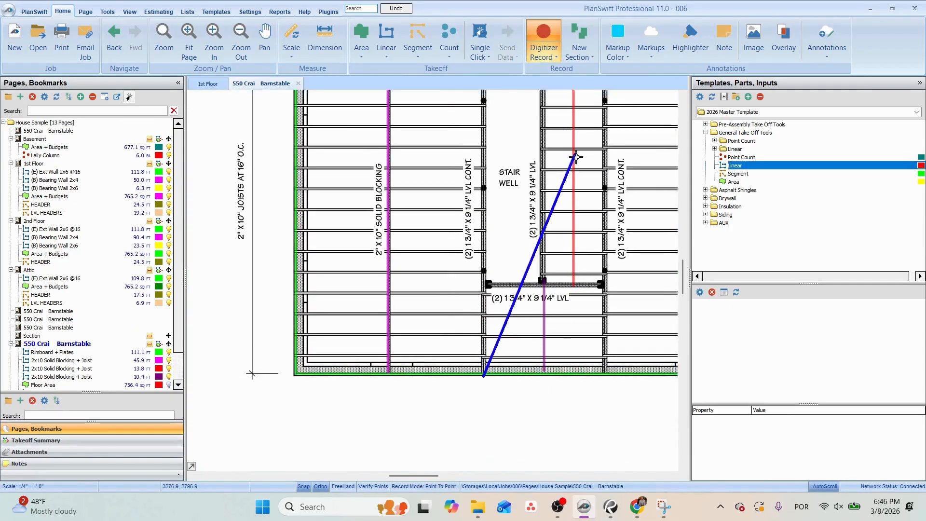
click(492, 191)
drag(549, 240, 512, 197)
key(n)
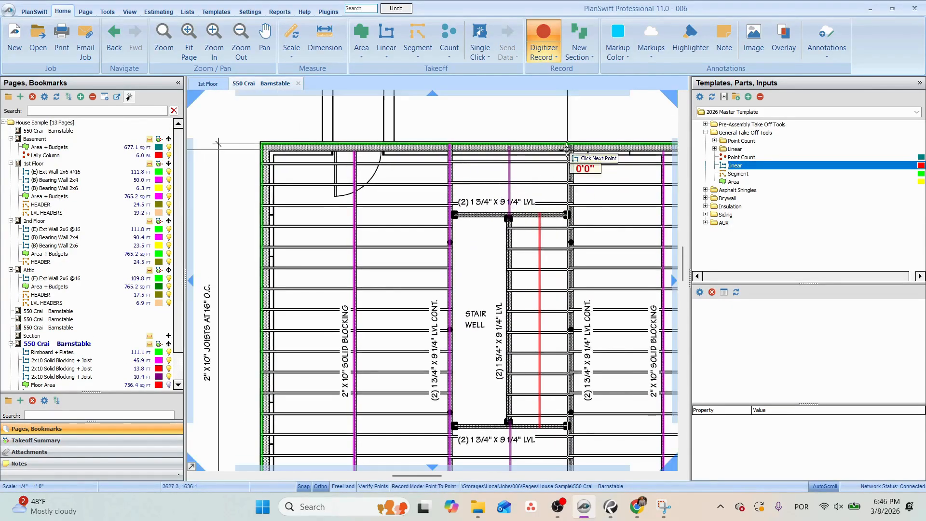
click(571, 143)
drag(595, 388, 545, 260)
click(521, 389)
key(n)
Trace the lower header, the LVL alongside the stair well and the upper header as separate Double 2x10 LVLs segments.
click(520, 298)
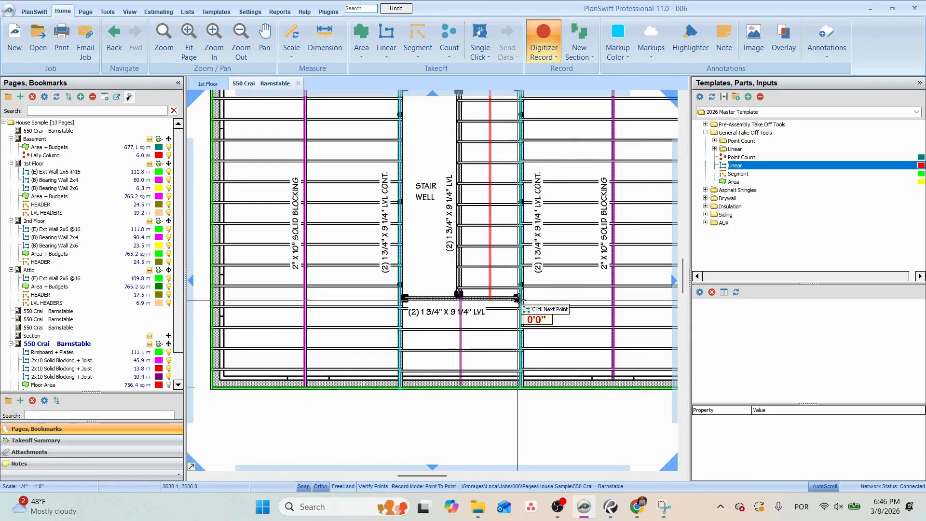
click(402, 299)
key(n)
click(461, 294)
drag(485, 157, 499, 302)
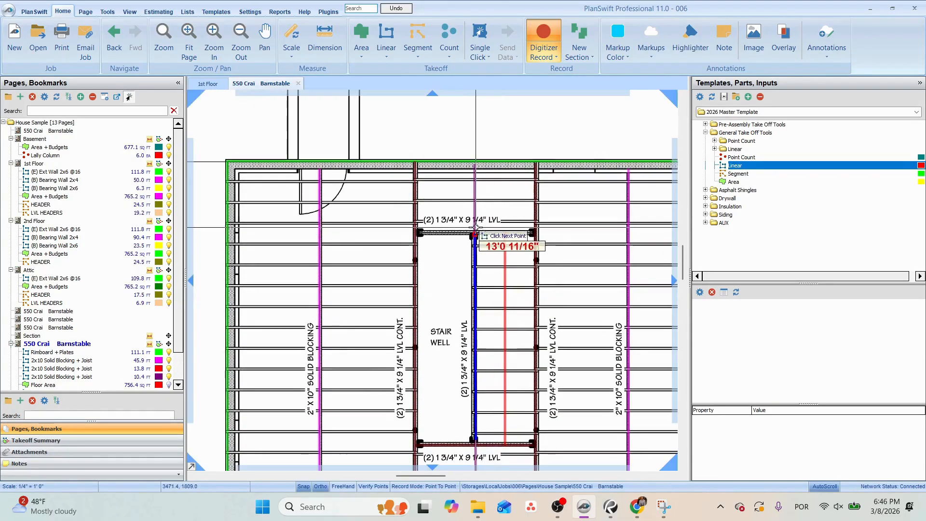
click(476, 234)
key(n)
click(412, 233)
double_click(534, 233)
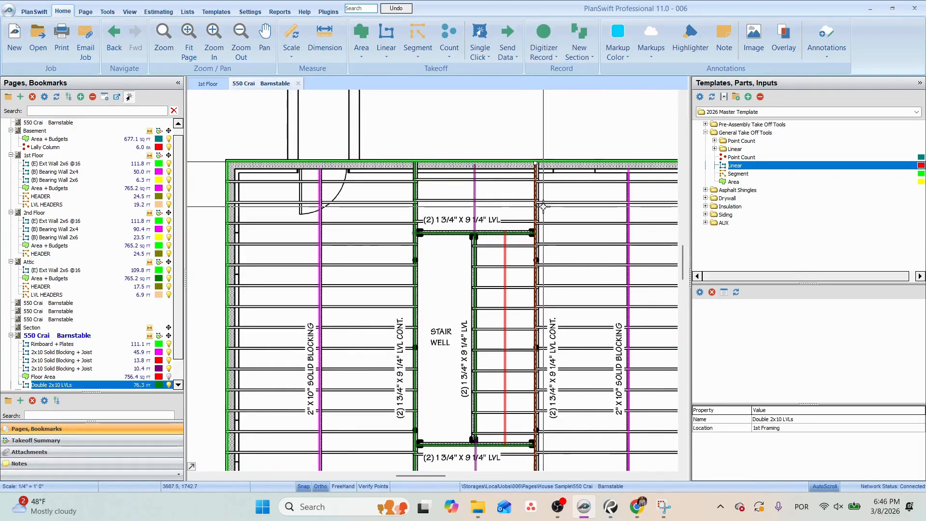
Add the 5 1/4 x 9 1/2 LVL part to Double 2x10 LVLs with material 1 3/4 x 9 1/4 LVL, 2 plates and application Beam.
click(715, 148)
drag(759, 165, 615, 184)
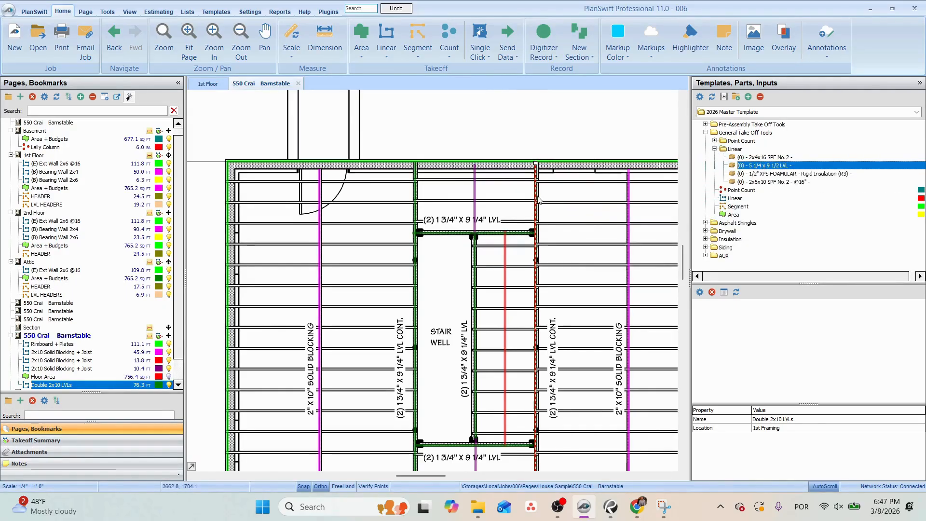
drag(539, 199, 540, 201)
click(458, 212)
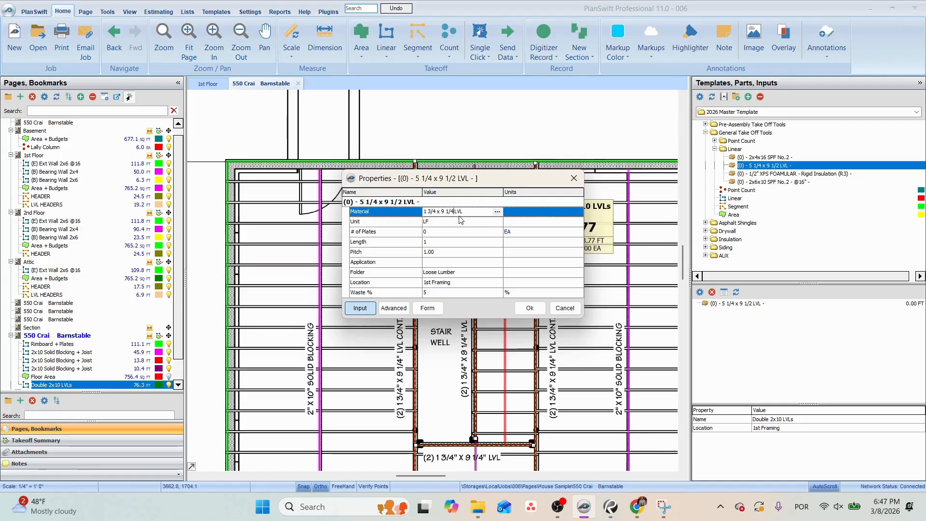
click(440, 232)
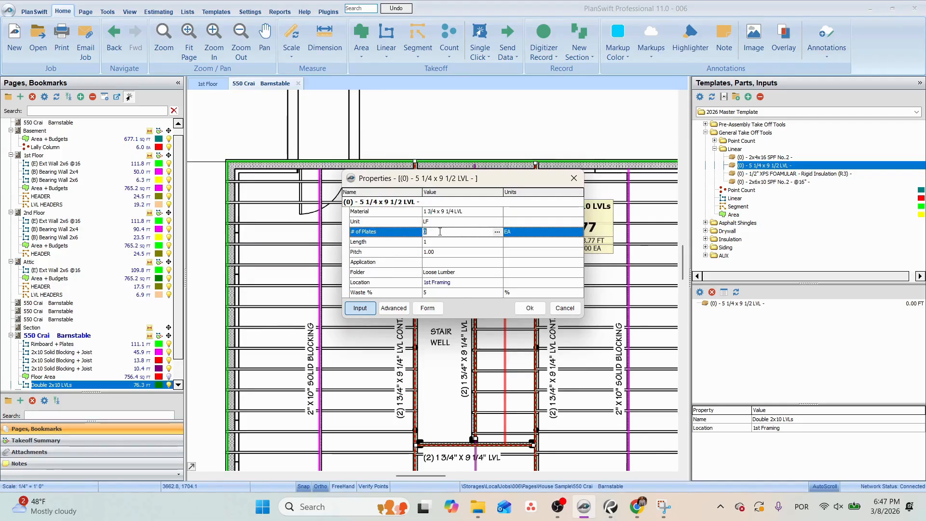
click(447, 262)
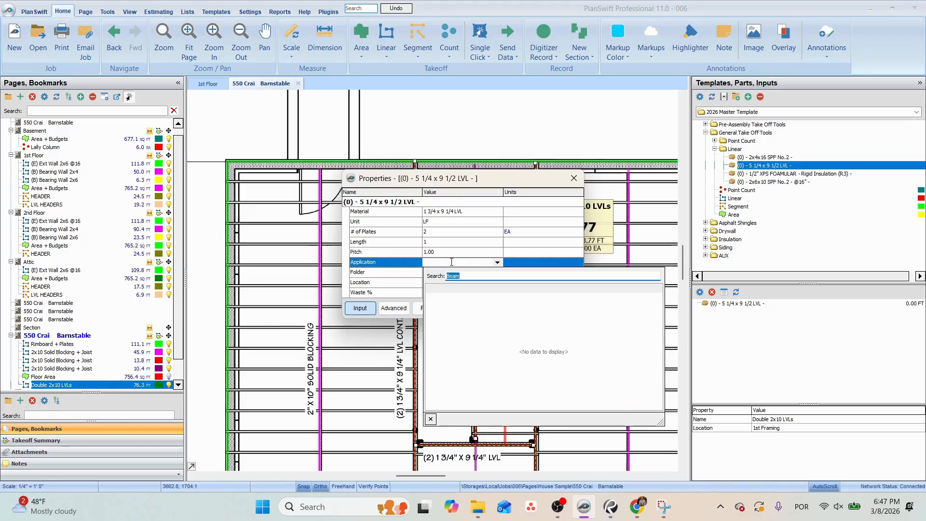
click(452, 262)
click(528, 308)
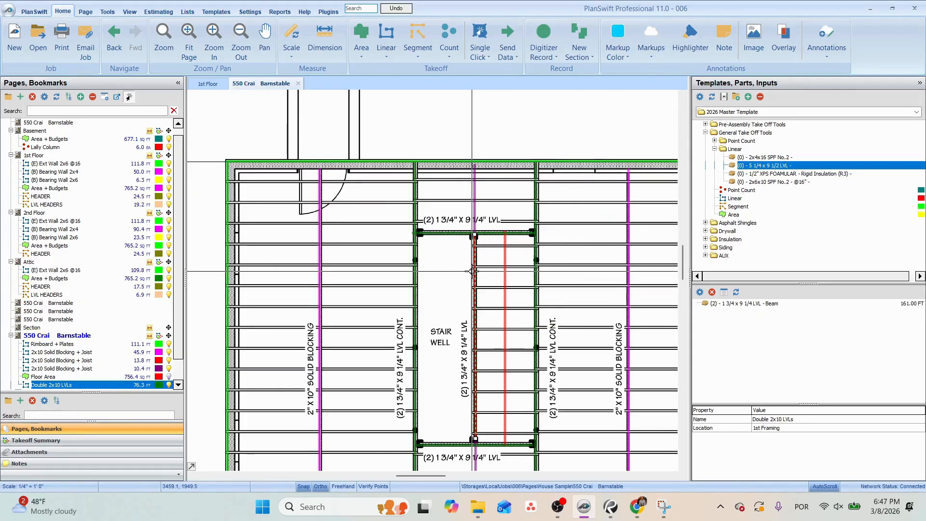
scroll(444, 264, down, 2)
click(445, 266)
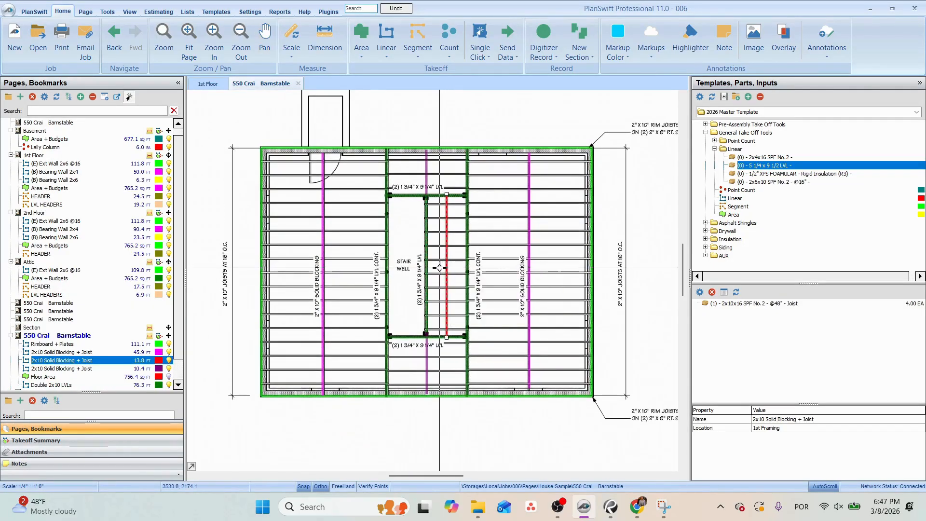
drag(440, 268, 388, 262)
click(387, 262)
Open the Proposed Second Floor Framing Plan page and delete all the red highlighter marks on the plan.
scroll(103, 290, down, 2)
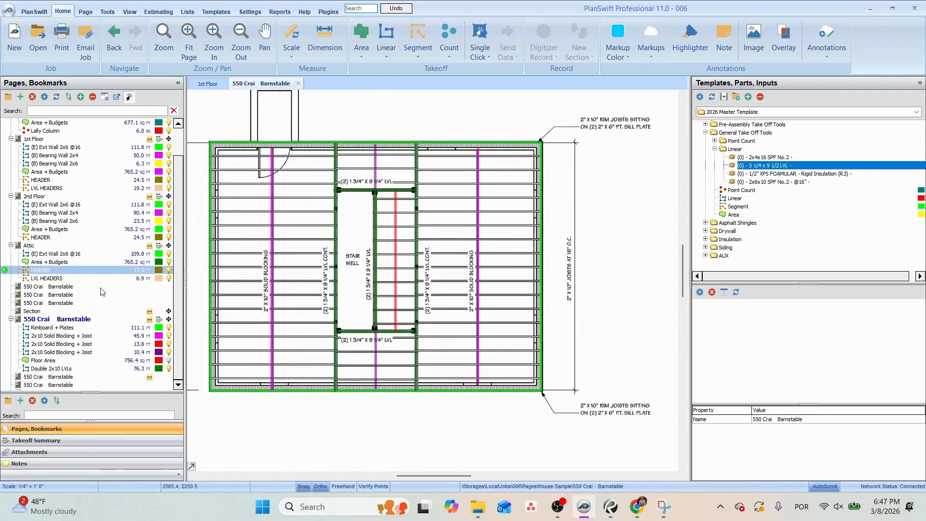
click(60, 369)
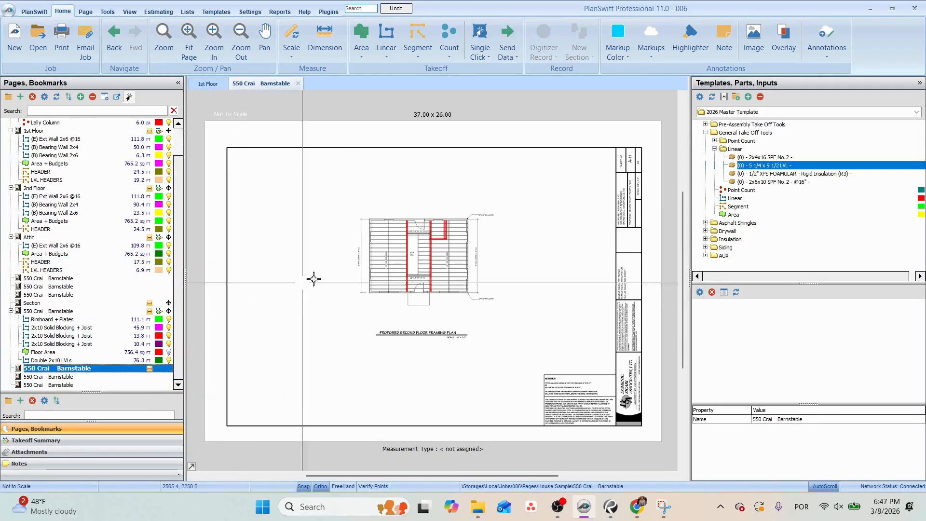
scroll(349, 191, up, 5)
scroll(350, 191, down, 4)
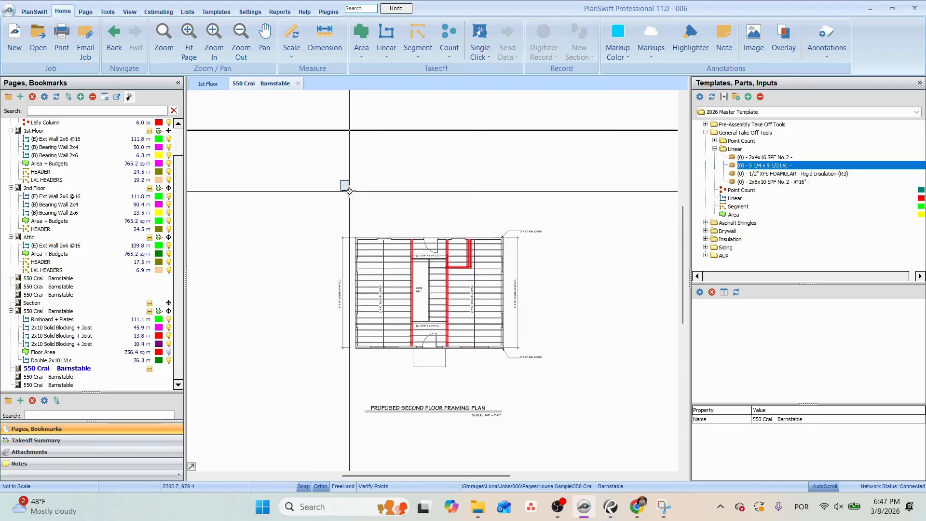
drag(350, 191, 536, 379)
key(Delete)
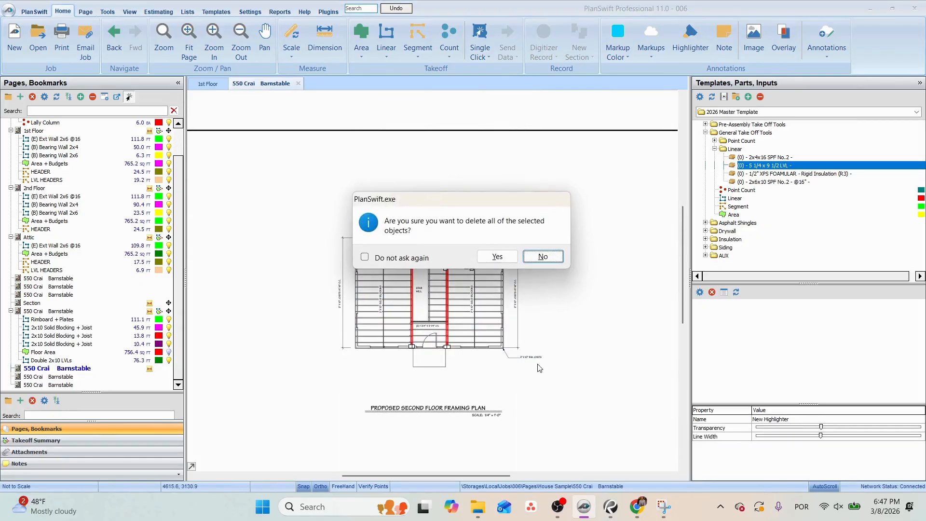
click(487, 260)
Set the second floor framing page's scale to 1/4" = 1' 0".
click(291, 43)
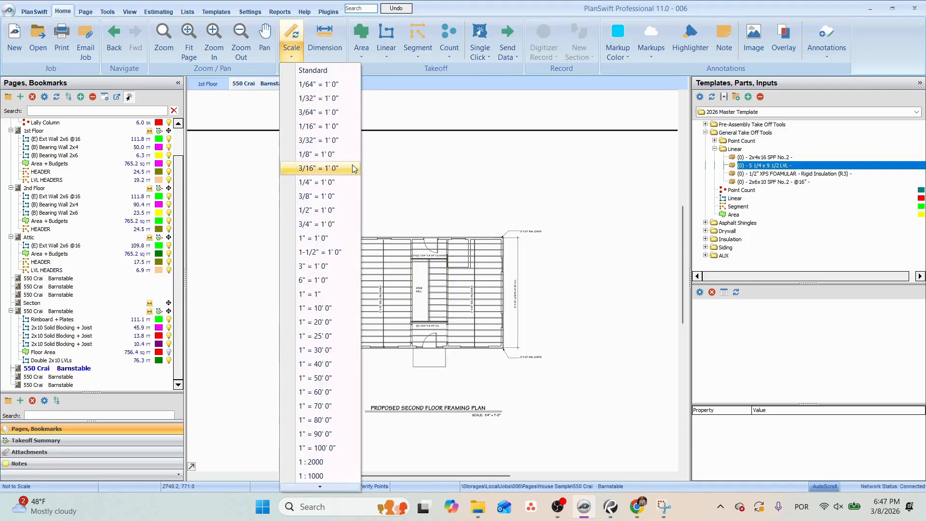
click(307, 186)
click(485, 307)
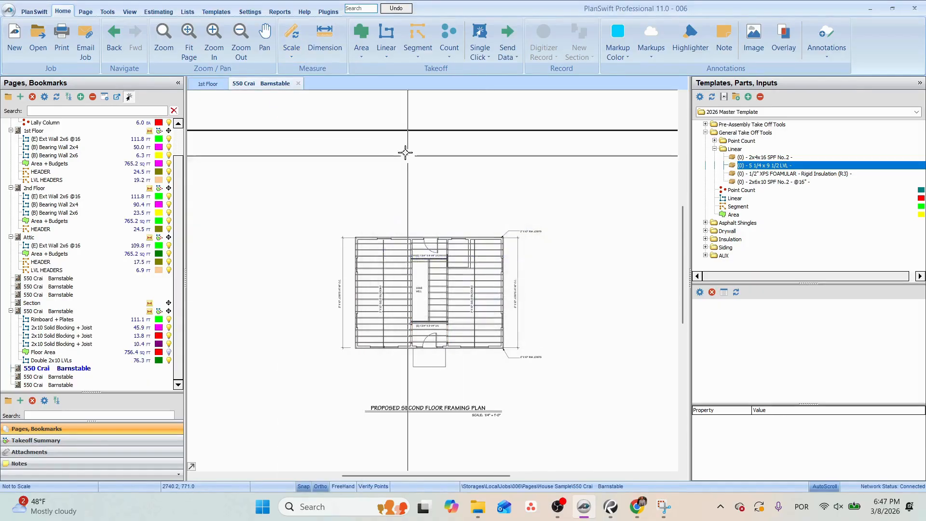
Check the page scale by measuring the building's overall width along the lower exterior wall of the second floor framing plan.
click(322, 38)
scroll(361, 355, up, 2)
click(348, 337)
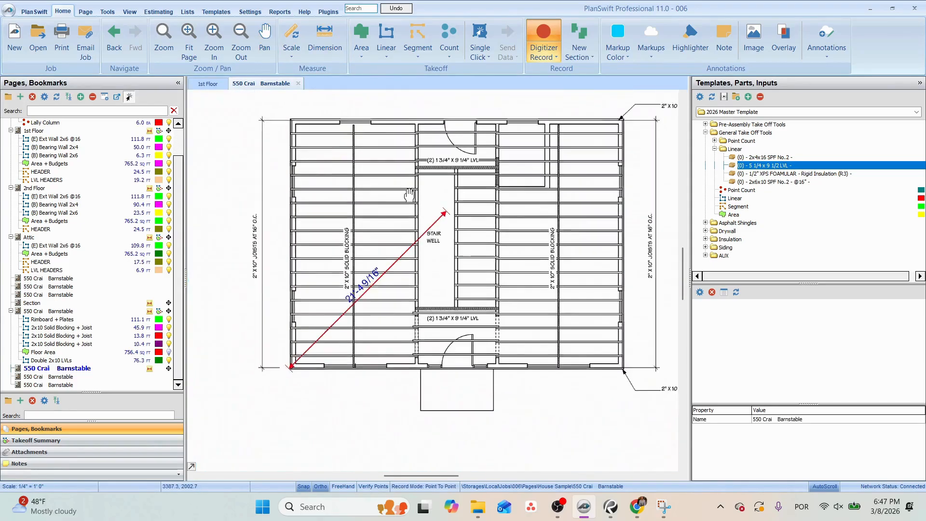
click(554, 356)
click(124, 330)
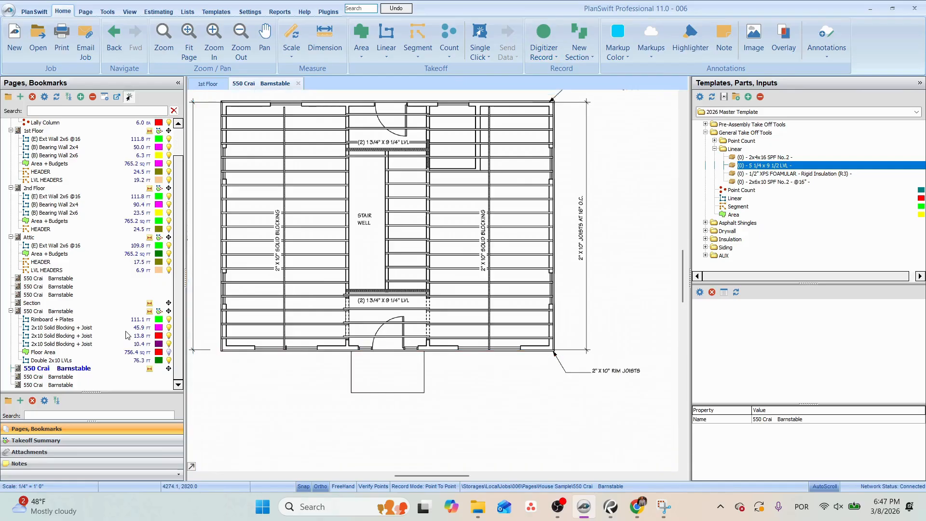
Show the Floor Area takeoff, select all the takeoffs on the first floor framing plan and copy them from the building's lower-right corner.
click(169, 352)
drag(319, 169, 529, 373)
drag(528, 373, 276, 167)
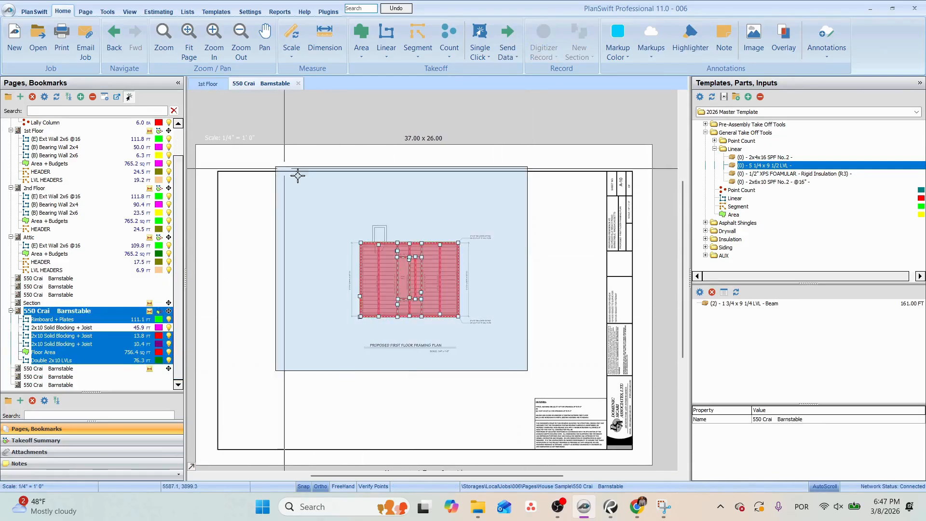
drag(327, 203, 497, 369)
scroll(410, 265, up, 3)
right_click(406, 237)
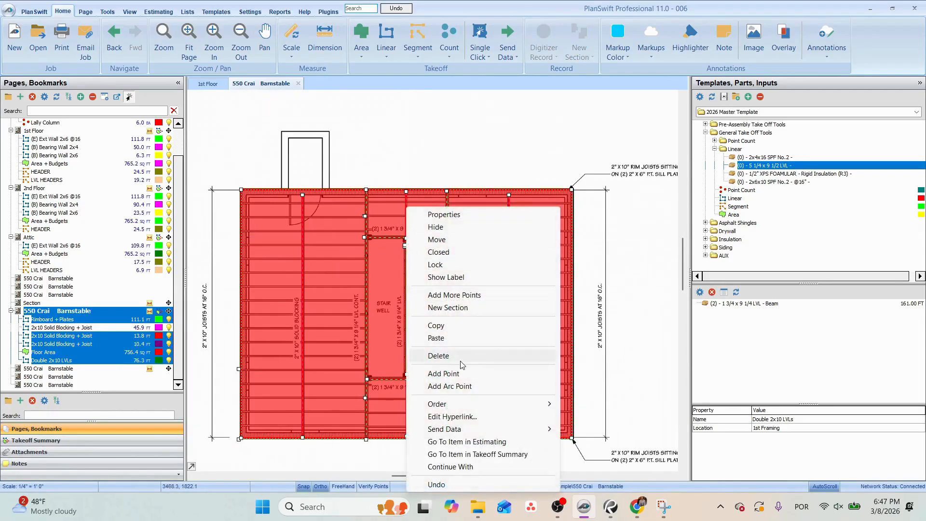
key(Escape)
scroll(318, 204, down, 2)
scroll(488, 358, up, 4)
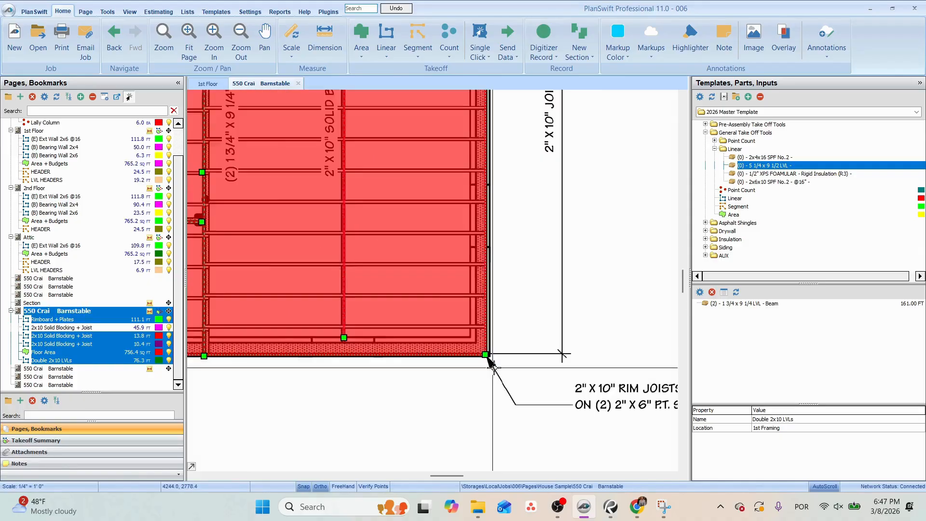
right_click(480, 349)
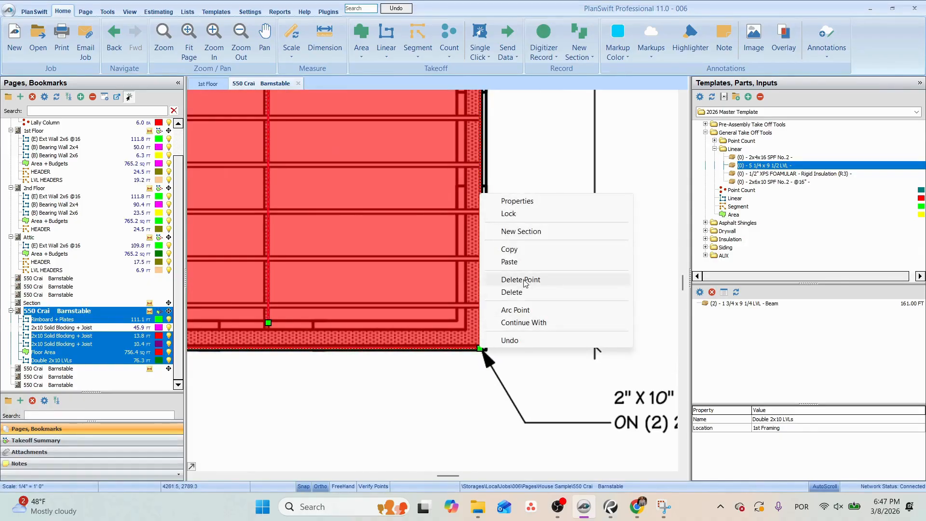
click(513, 250)
Rename the second floor framing page as 2nd Framing and the first floor framing page as 1st Framing.
click(61, 370)
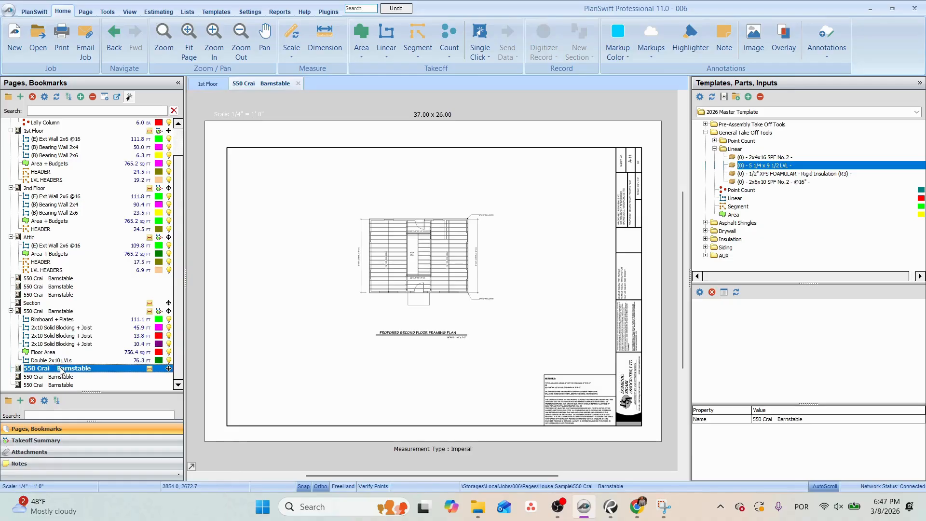
double_click(73, 372)
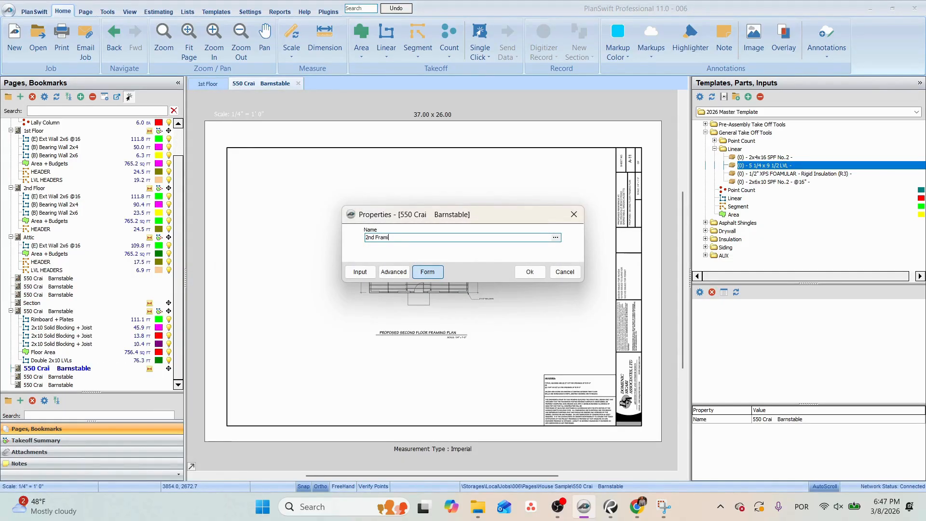
click(105, 312)
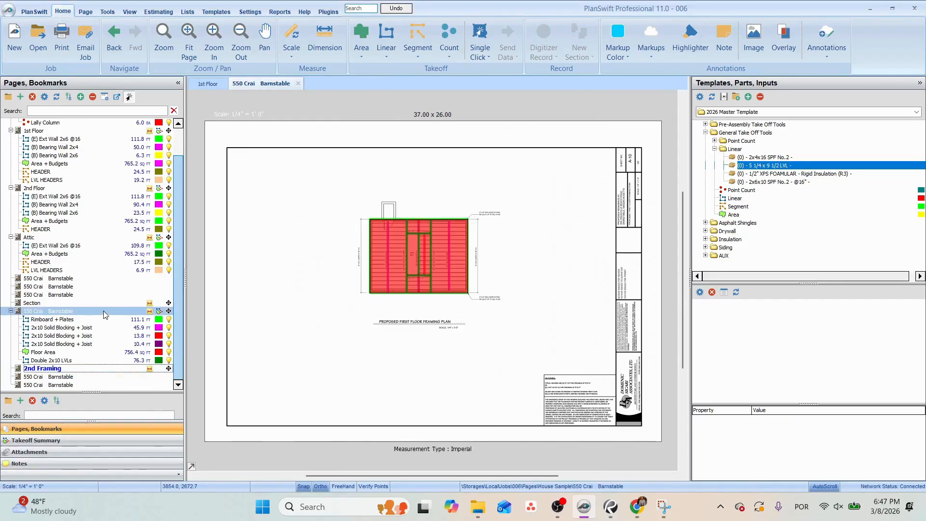
text(1st F)
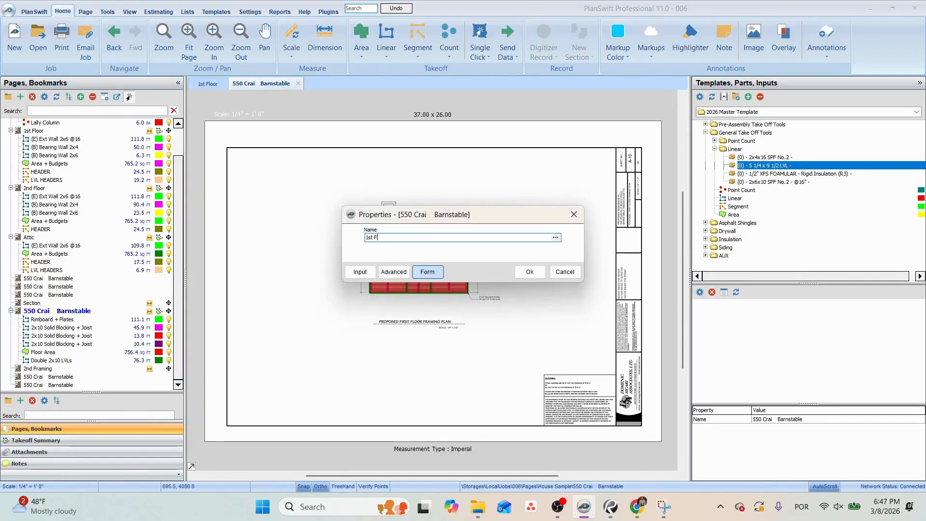
text(raming)
key(Return)
Paste the copied takeoffs onto the 2nd Framing page as sections in a new item.
click(96, 366)
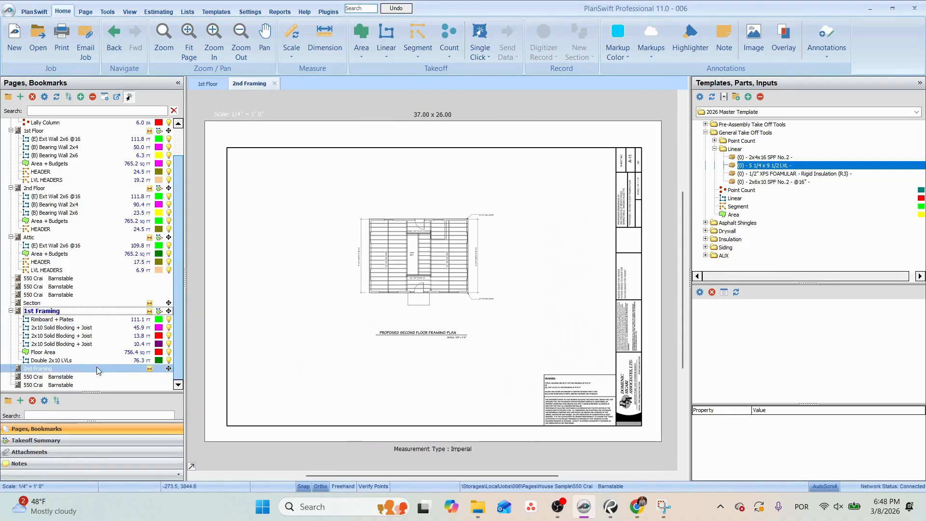
right_click(97, 367)
click(139, 406)
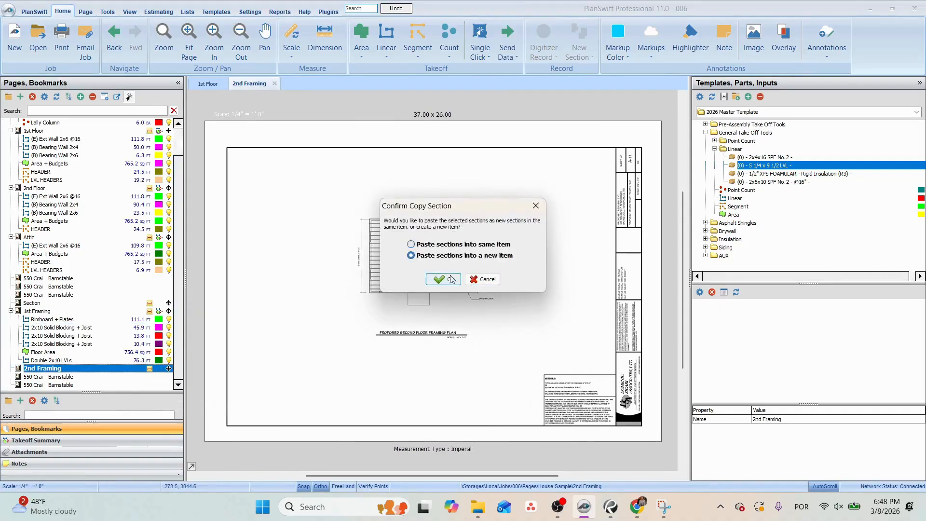
click(443, 279)
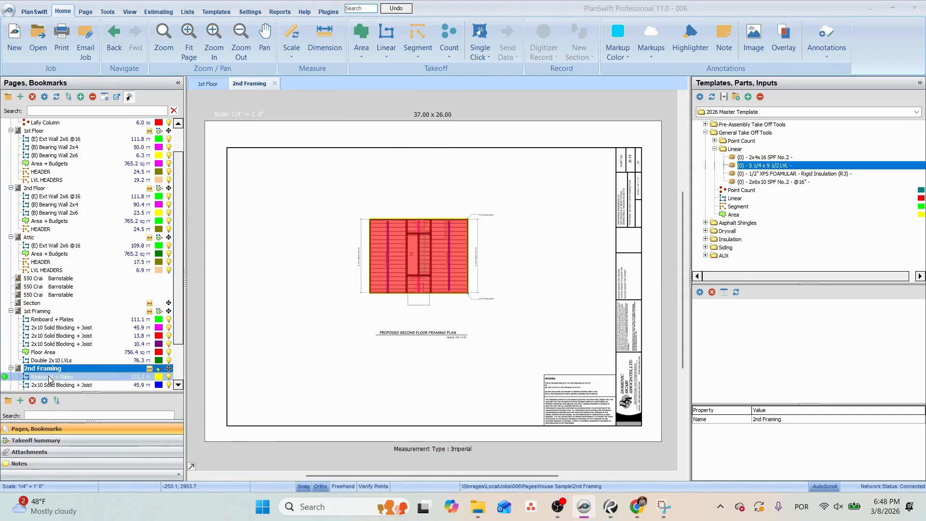
Set the location of all the pasted takeoffs, from Rimboard + Plates through Double 2x10 LVLs, to 2nd Framing.
double_click(49, 377)
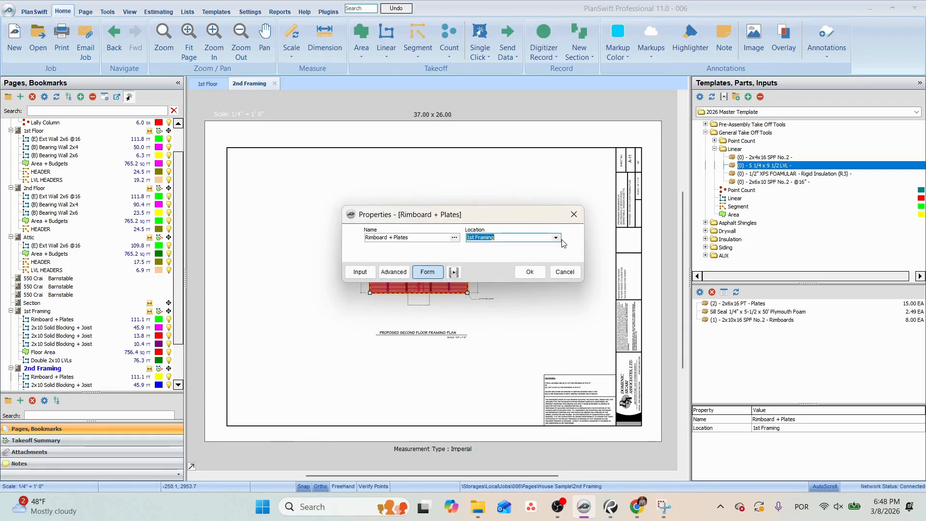
click(557, 238)
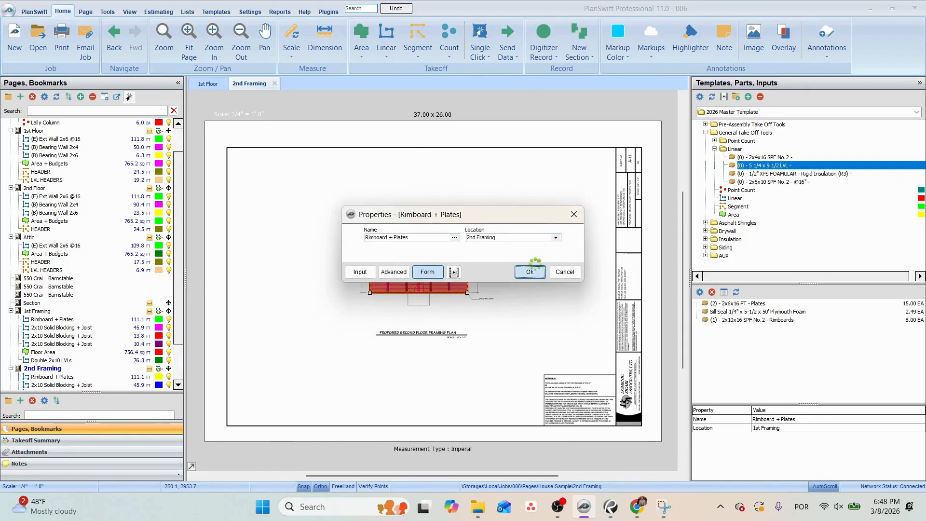
click(159, 11)
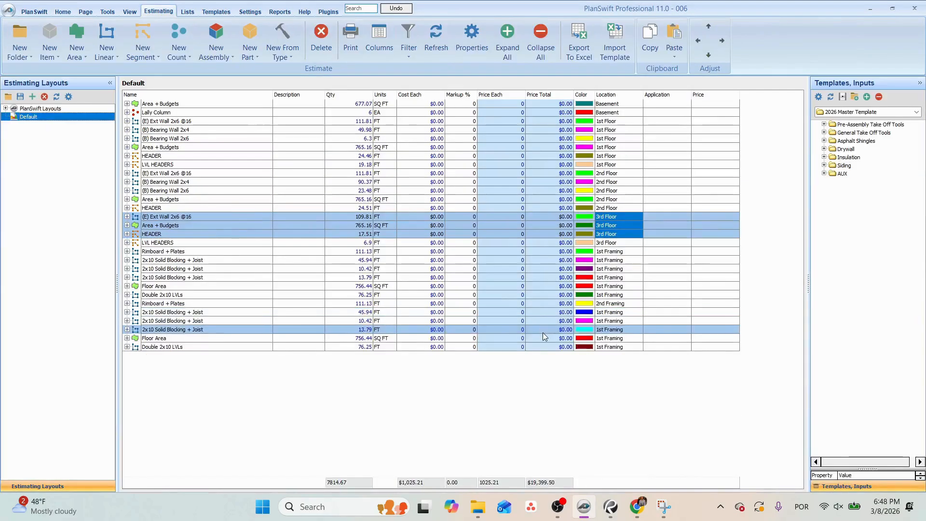
click(623, 304)
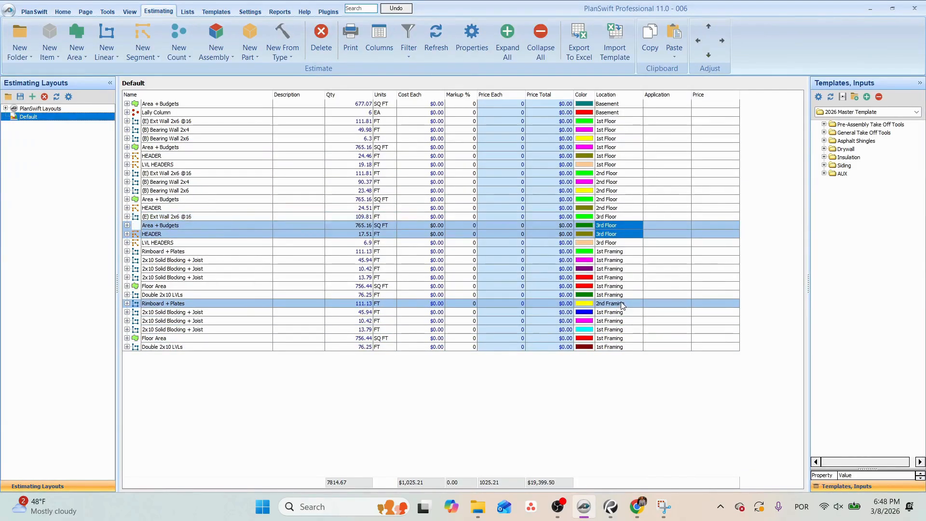
shift+click(612, 347)
right_click(613, 346)
click(651, 314)
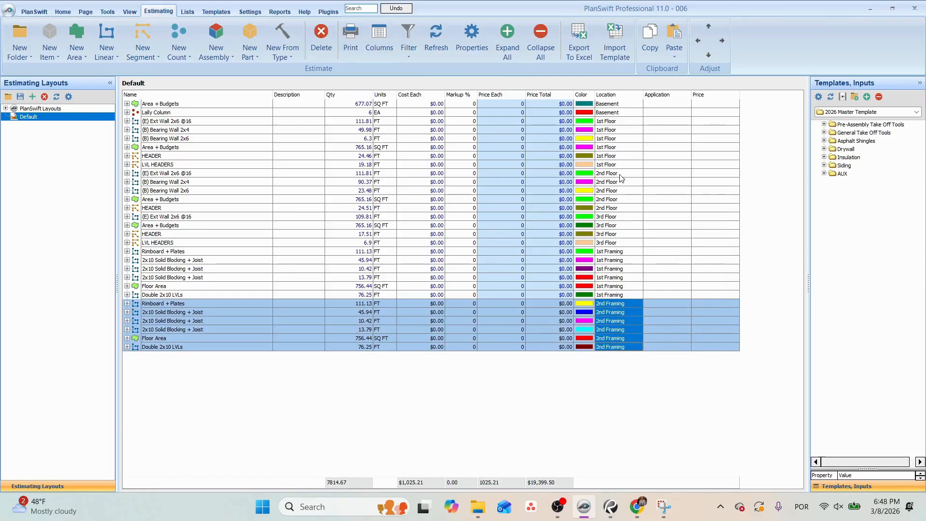
Return to the 2nd Framing drawing and hide every takeoff on it except Rimboard + Plates.
click(62, 11)
scroll(409, 234, up, 5)
click(370, 269)
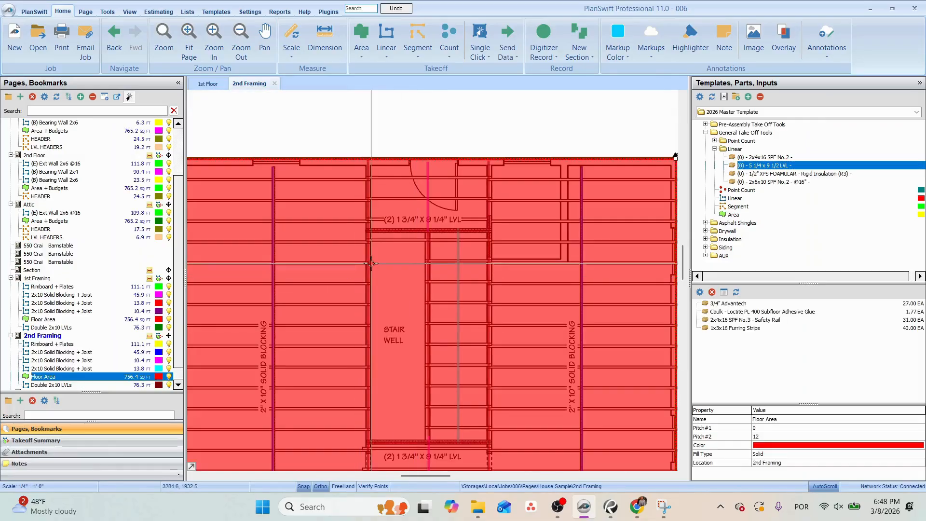
scroll(370, 270, down, 5)
click(160, 336)
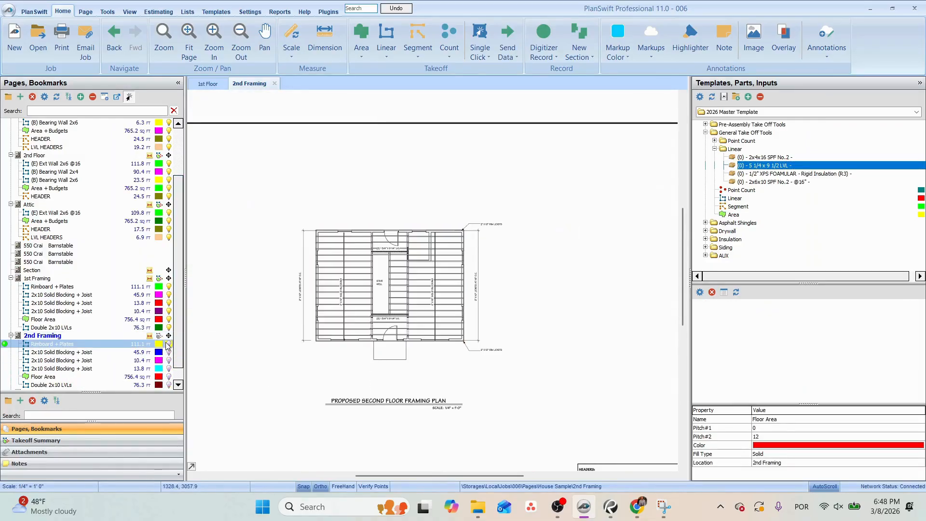
scroll(364, 298, up, 3)
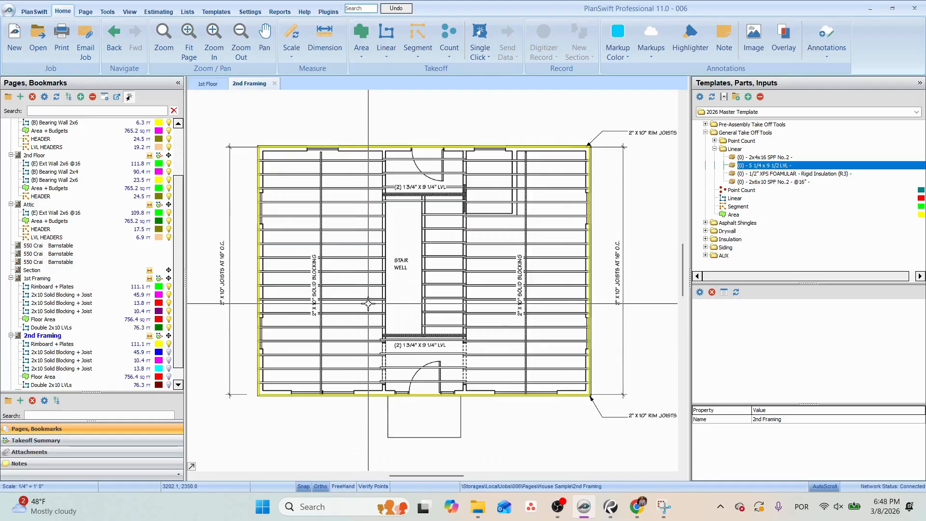
Delete the Sill Seal and 2x6x16 PT Plates parts from the 2nd Framing Rimboard + Plates takeoff.
click(131, 345)
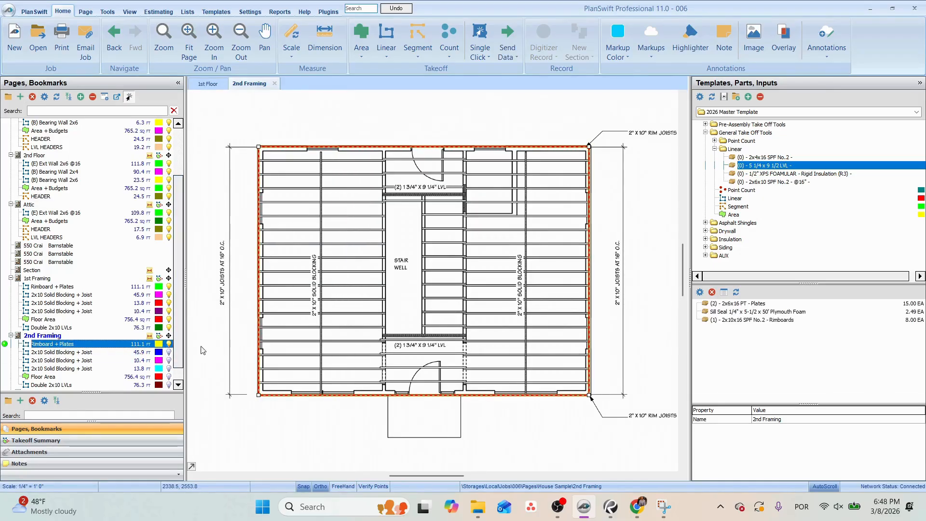
click(738, 312)
click(712, 293)
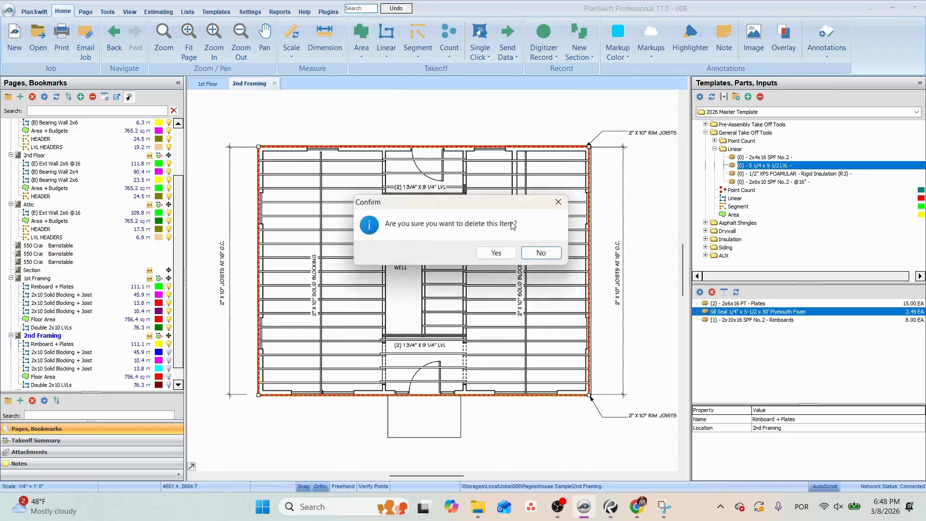
click(494, 253)
click(722, 302)
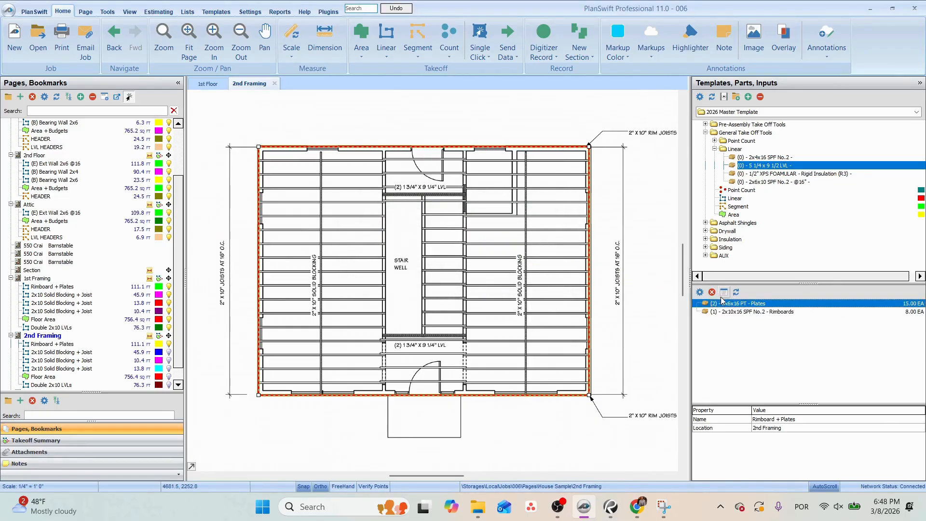
click(712, 292)
click(496, 252)
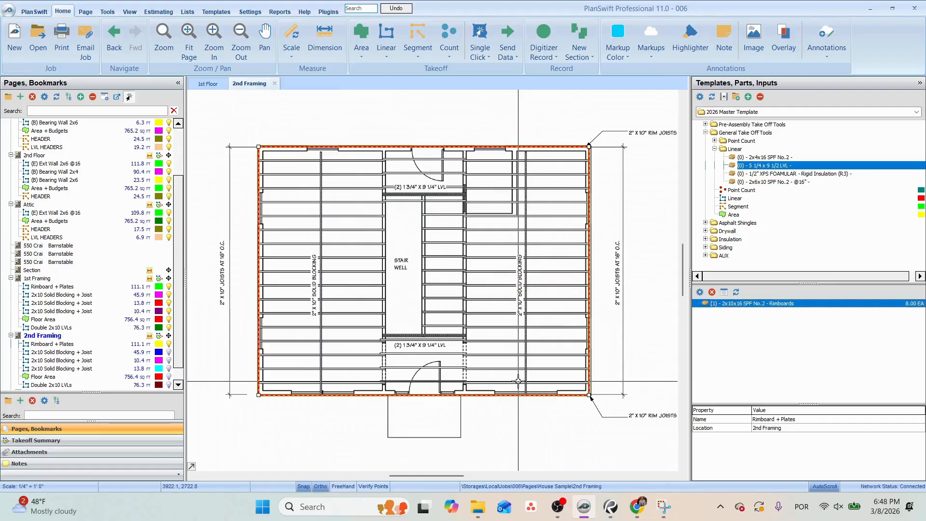
Examine the floor-to-exterior-wall framing detail on the Section page and return to the 2nd Framing page.
click(48, 270)
scroll(437, 296, up, 5)
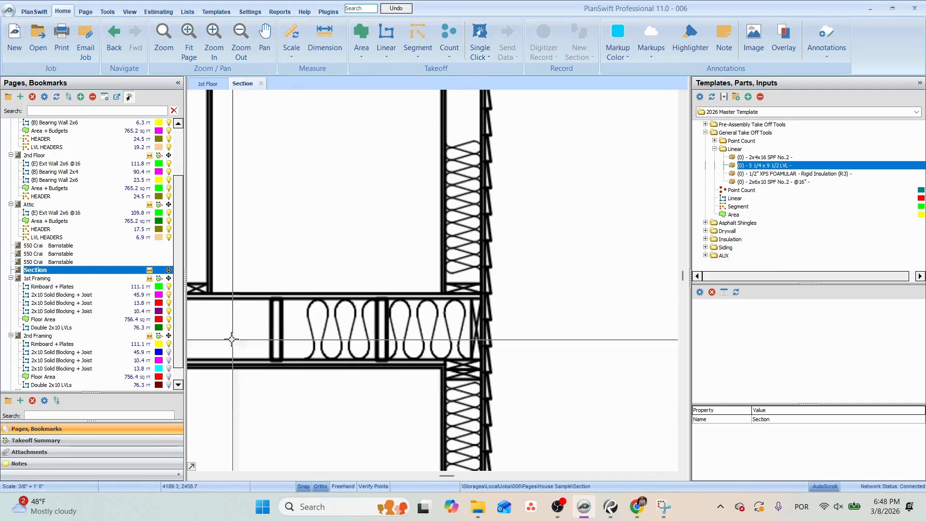
scroll(87, 314, down, 2)
click(49, 375)
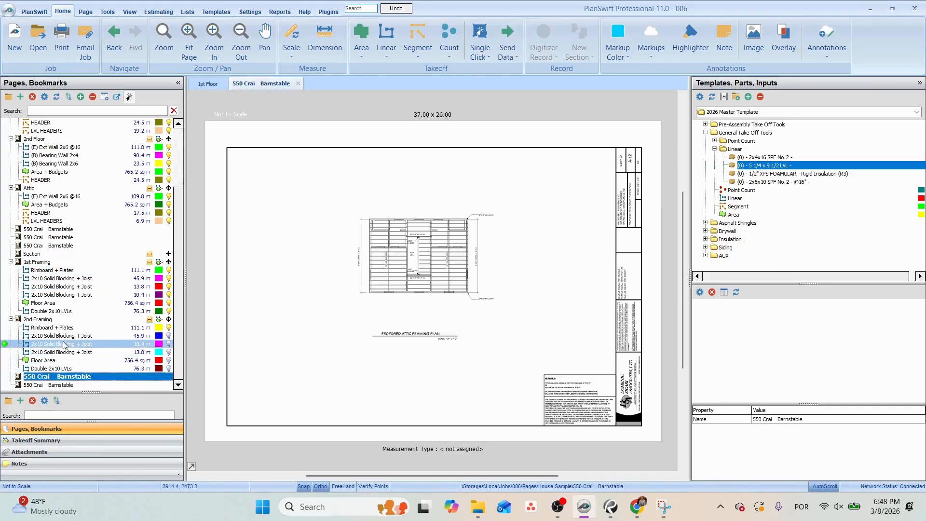
click(114, 328)
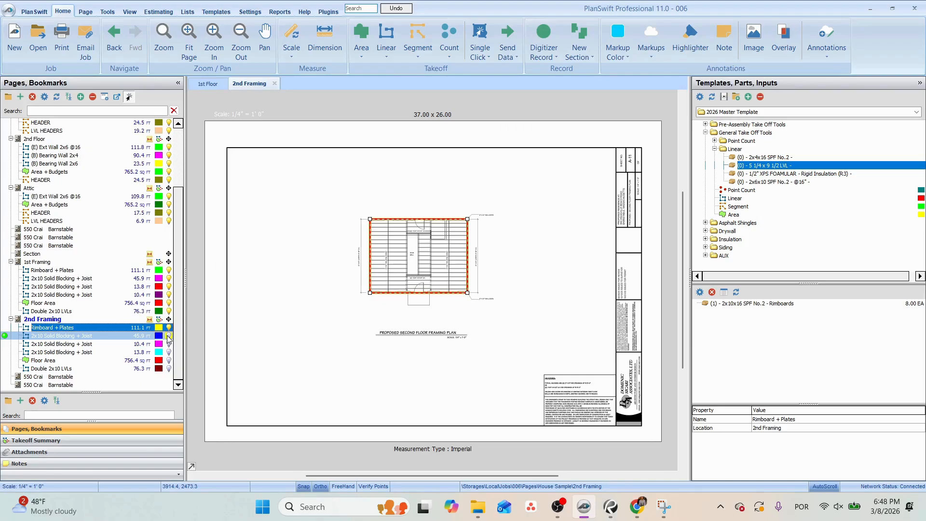
Show the three 2x10 Solid Blocking + Joist takeoffs and Double 2x10 LVLs on 2nd Framing, leaving Floor Area hidden.
click(168, 337)
scroll(453, 200, up, 3)
drag(419, 326, 478, 229)
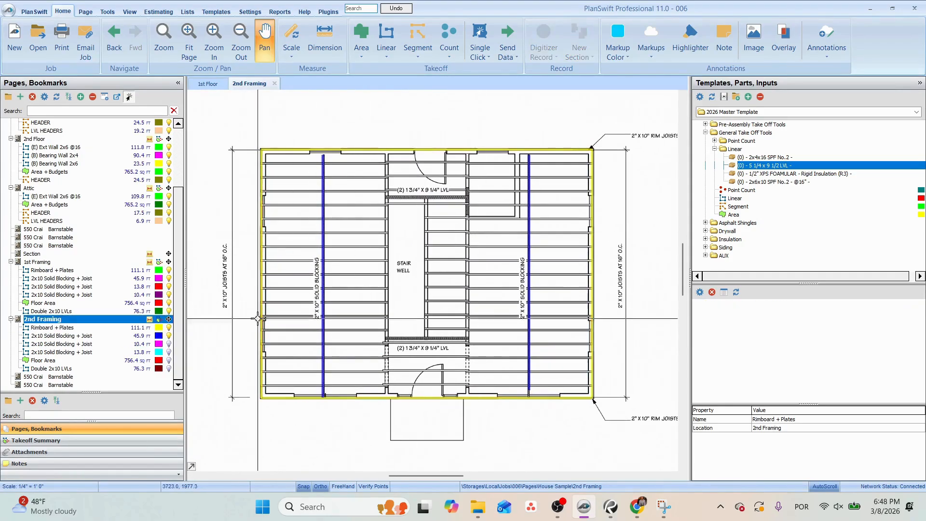
click(168, 344)
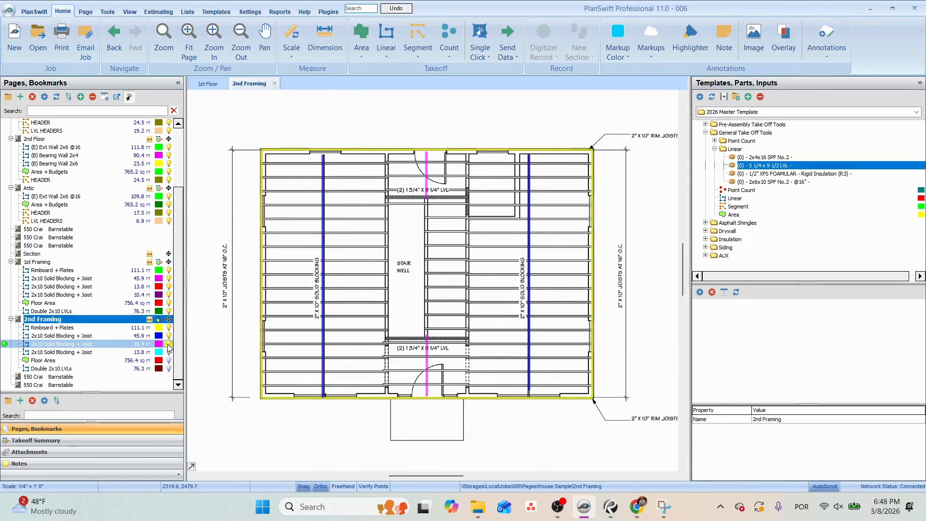
click(169, 352)
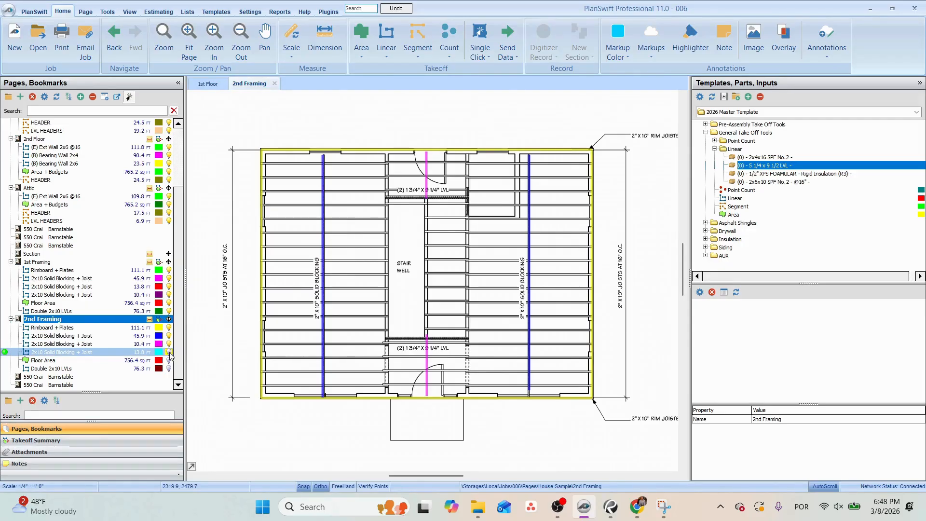
click(169, 360)
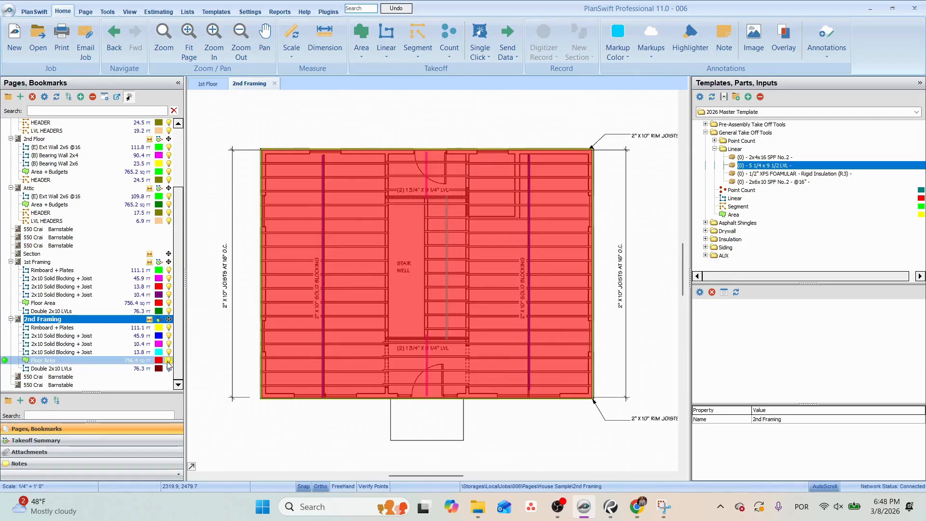
click(168, 368)
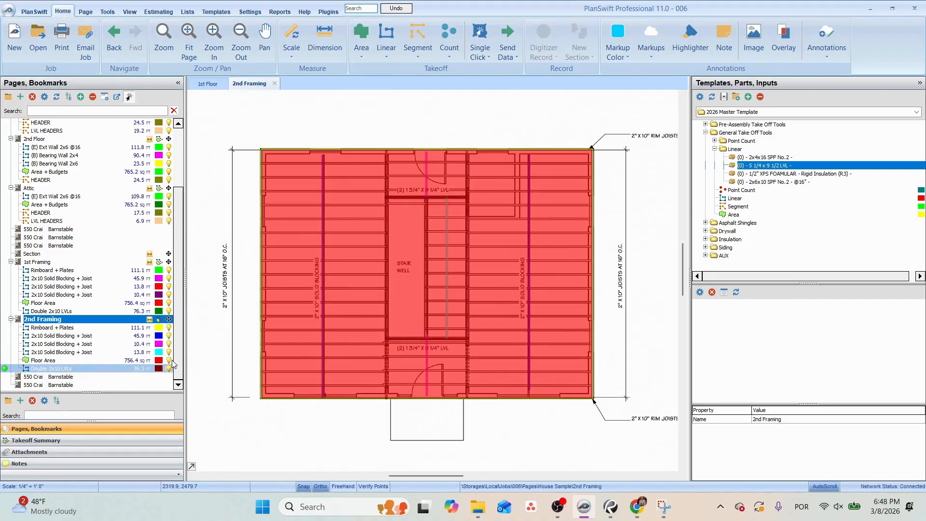
click(168, 360)
scroll(363, 376, up, 3)
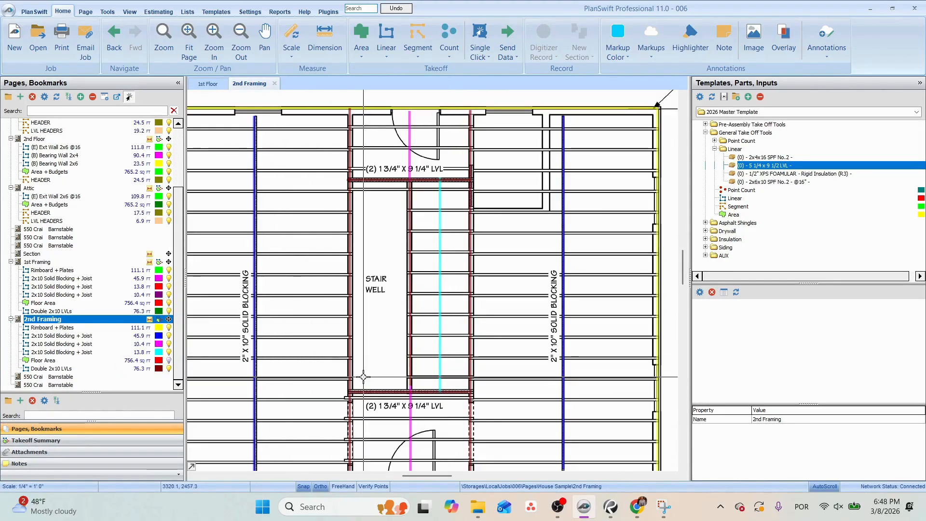
Delete the three vertical Double 2x10 LVLs runs around the stair well, keeping the two horizontal beams.
click(350, 253)
key(Delete)
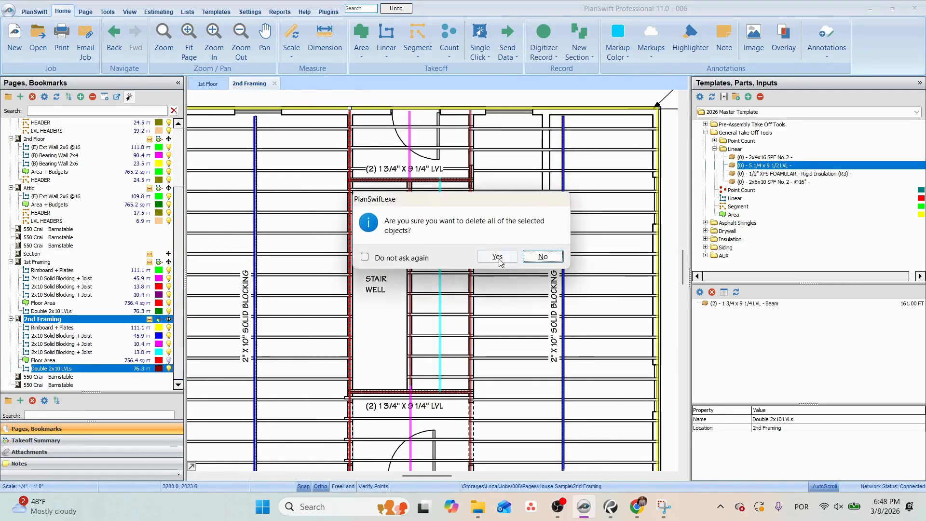
click(498, 257)
click(471, 270)
key(Delete)
click(497, 256)
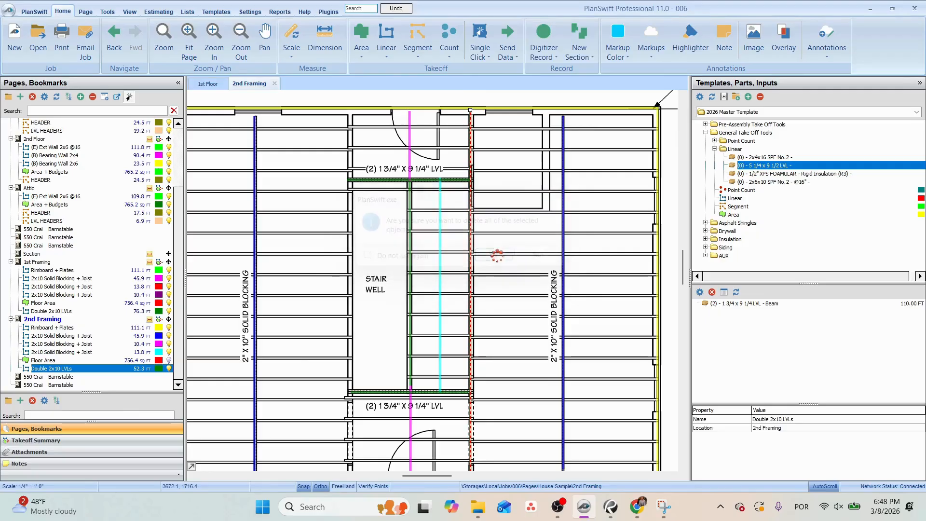
click(410, 240)
key(Delete)
click(503, 258)
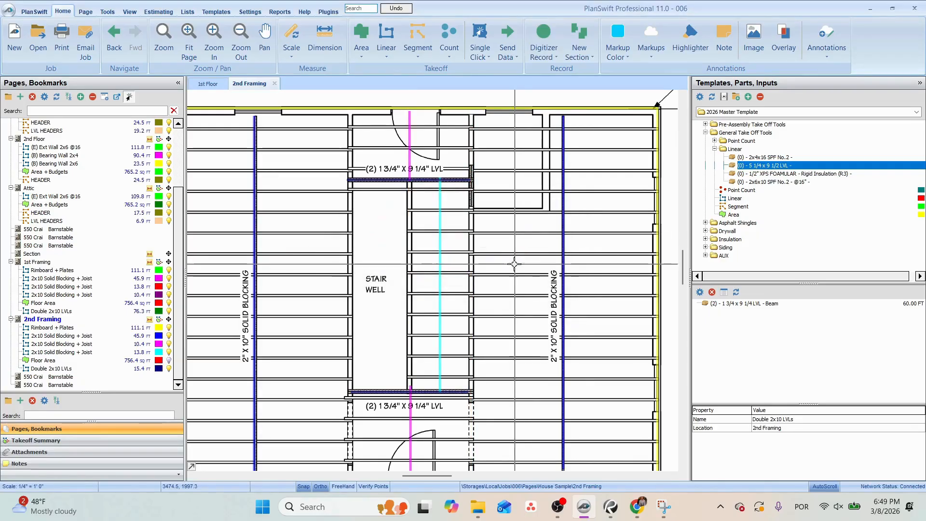
Show the Floor Area takeoff again on the 2nd Framing plan.
scroll(490, 271, down, 2)
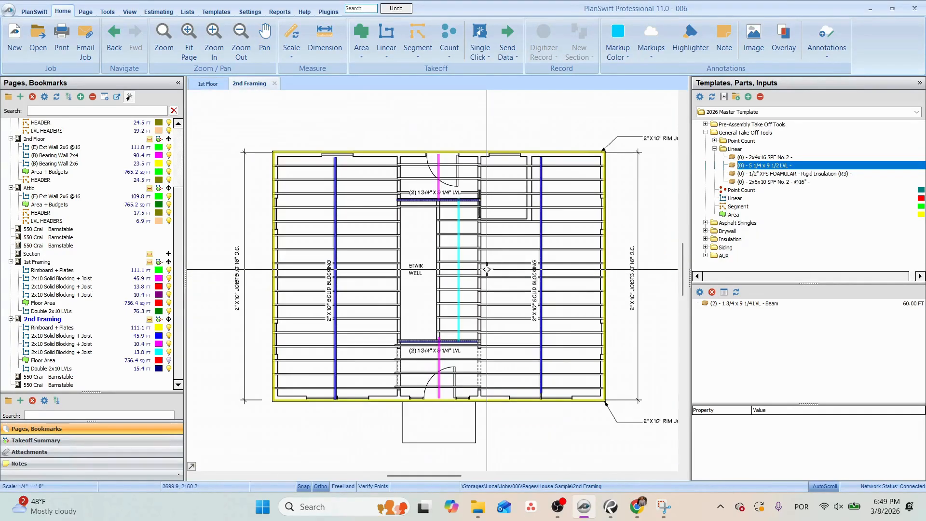
drag(478, 257, 449, 162)
click(169, 360)
scroll(320, 300, down, 2)
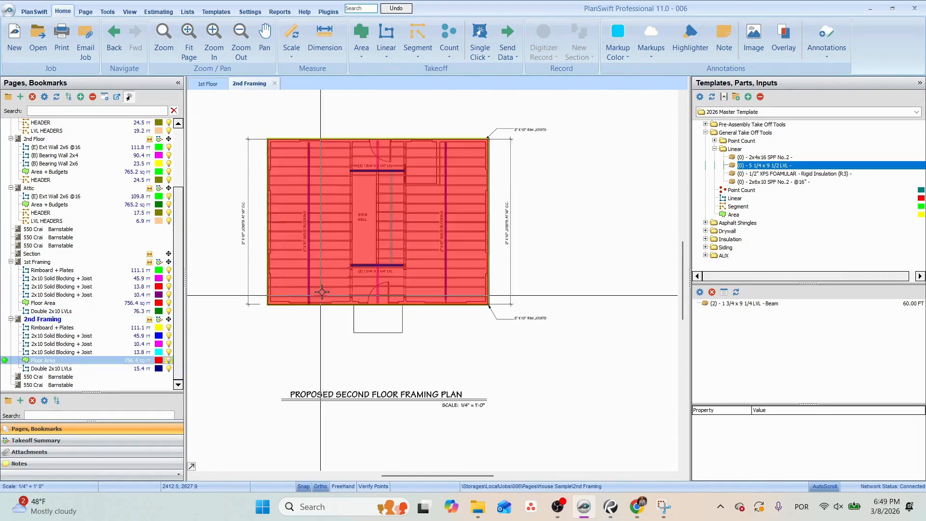
Select all the framing takeoffs drawn on the 2nd Framing plan and copy them.
drag(345, 228, 348, 269)
drag(257, 171, 317, 150)
key(Down)
key(Down)
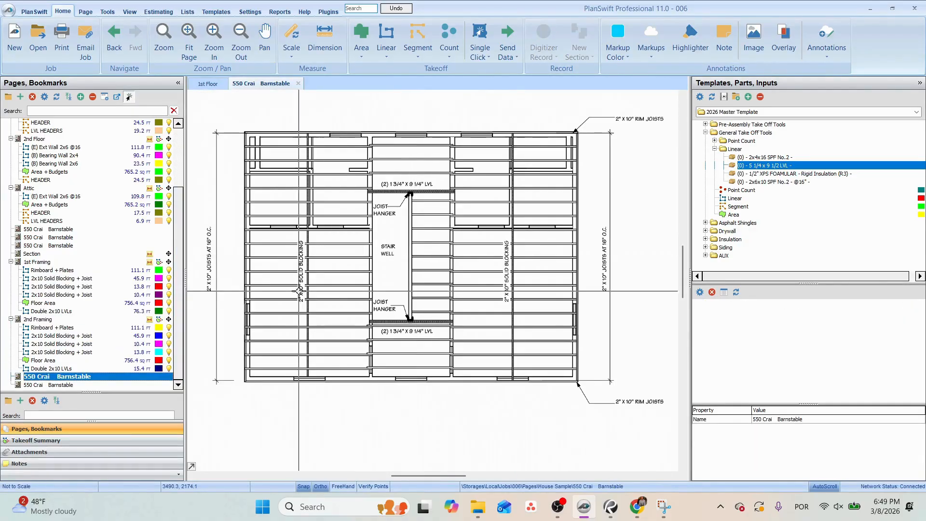
key(Up)
key(Up)
key(Up)
key(Up)
key(Up)
key(Up)
key(Up)
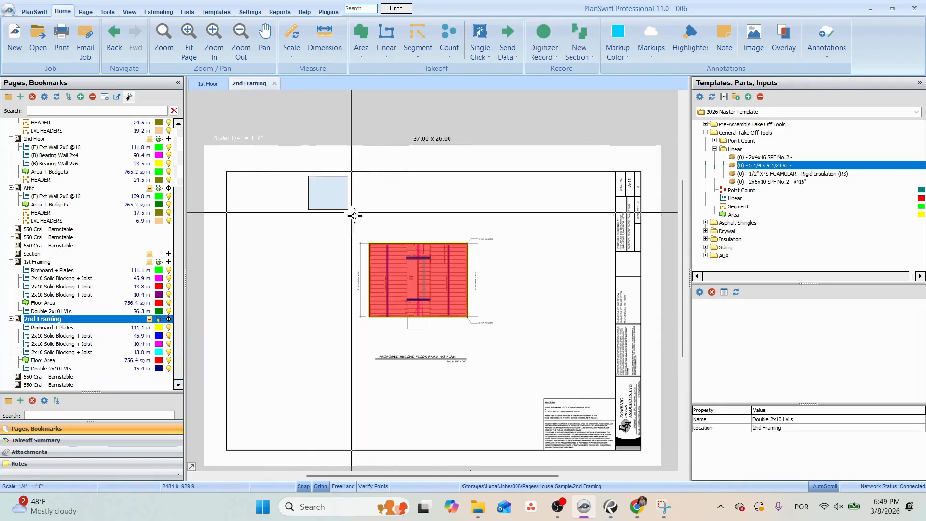
drag(354, 215, 500, 351)
right_click(369, 243)
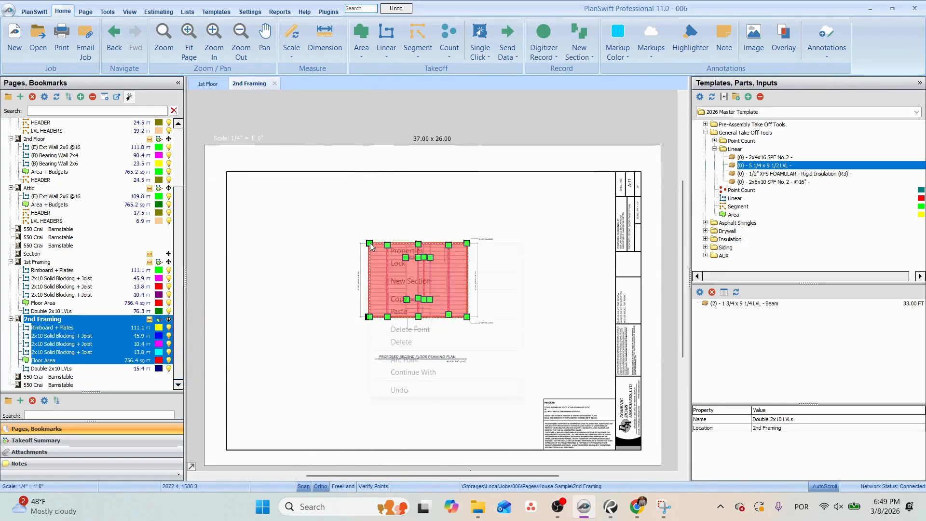
click(399, 299)
Open the attic framing plan page and rename it Attic Framing.
click(52, 378)
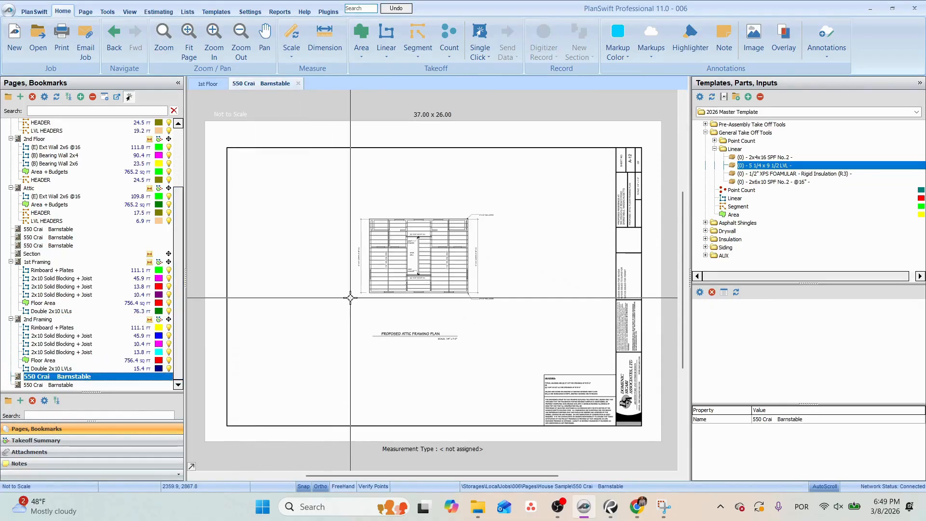
key(F2)
text(Attic Framing)
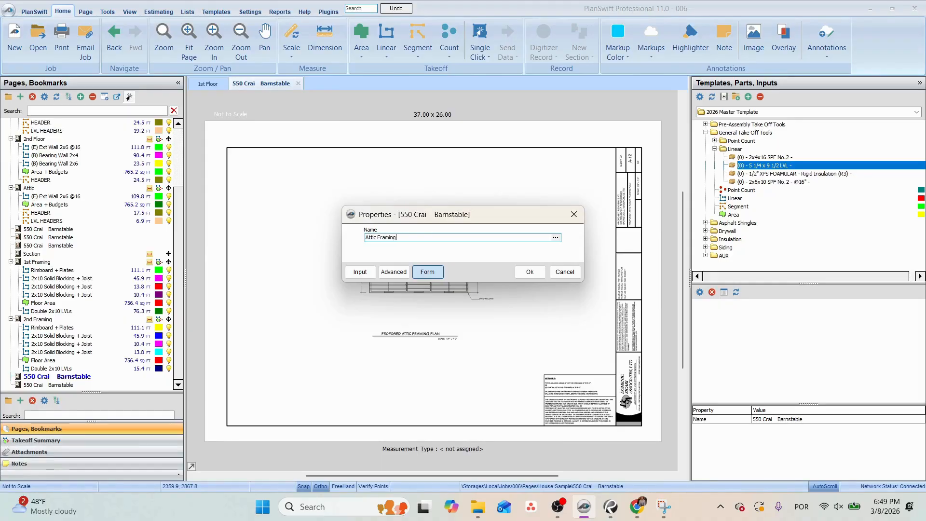
key(Return)
Set the Attic Framing page's scale to 1/4" = 1' 0", as noted under the plan title.
scroll(438, 331, up, 6)
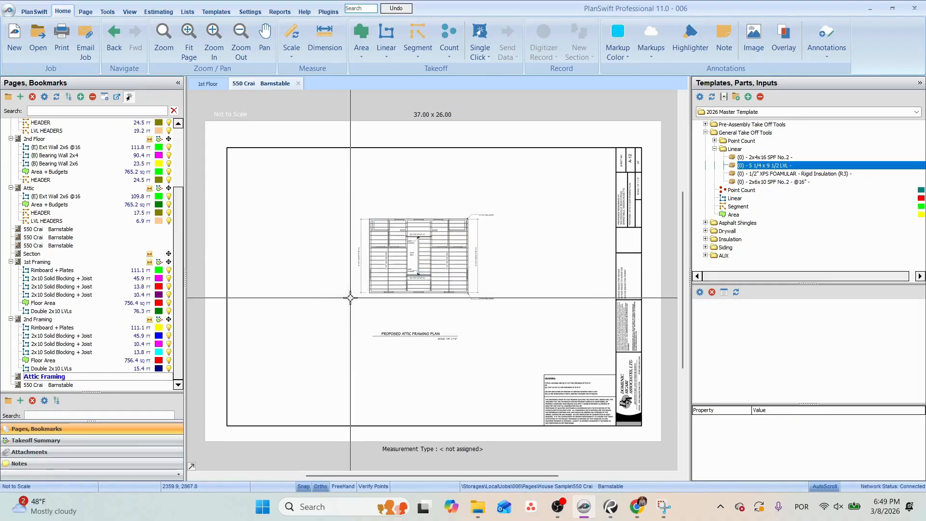
click(291, 54)
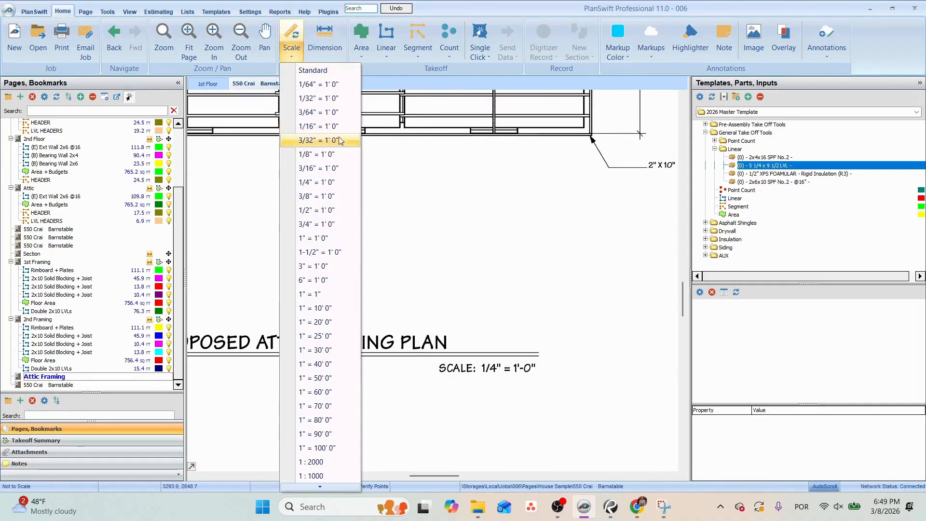
click(318, 186)
click(482, 306)
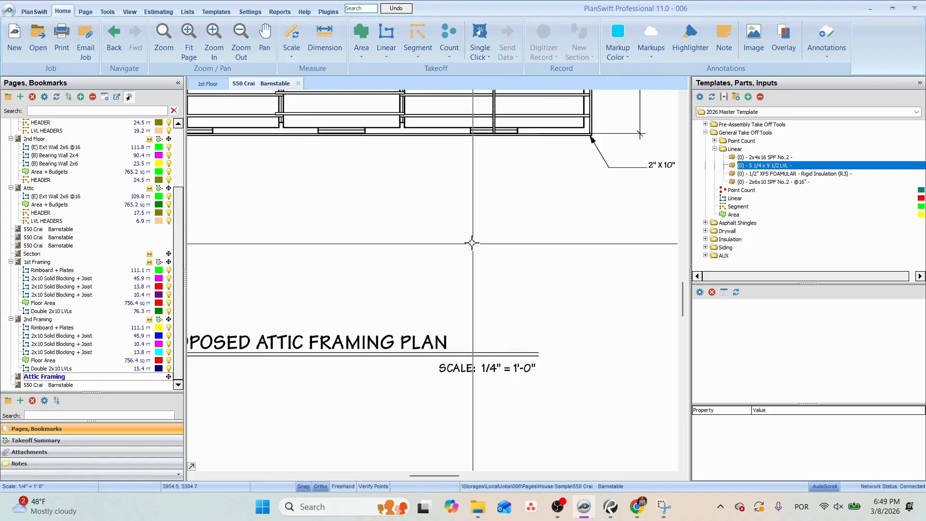
Check the scale by measuring the building's width along the lower exterior wall of the attic plan.
scroll(471, 242, down, 3)
click(320, 48)
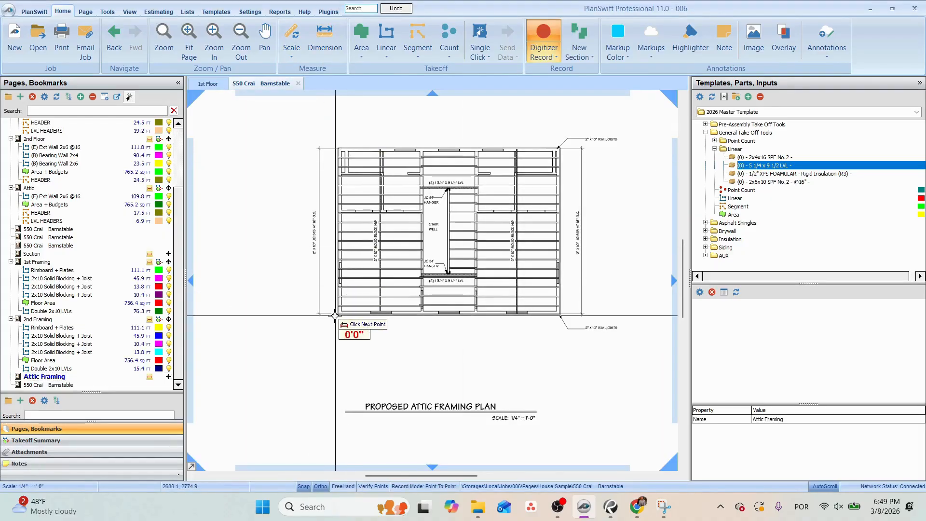
click(337, 313)
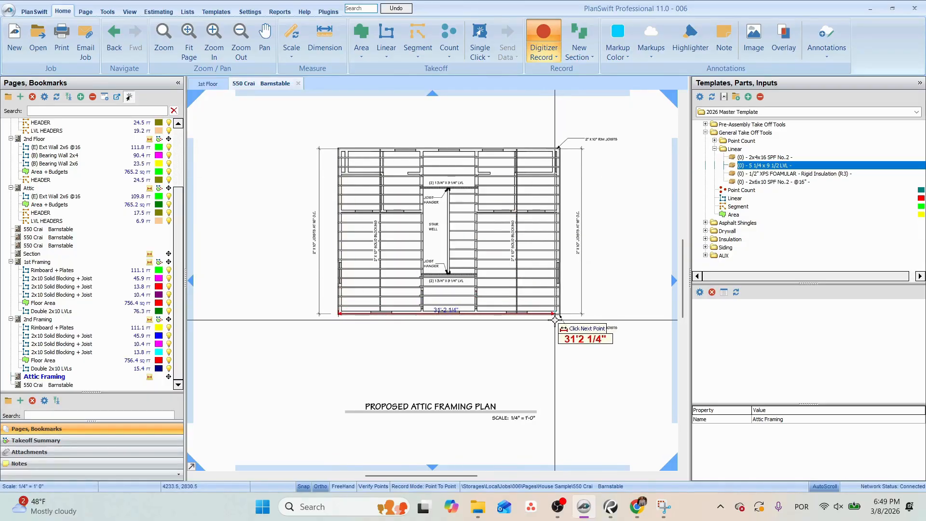
key(Escape)
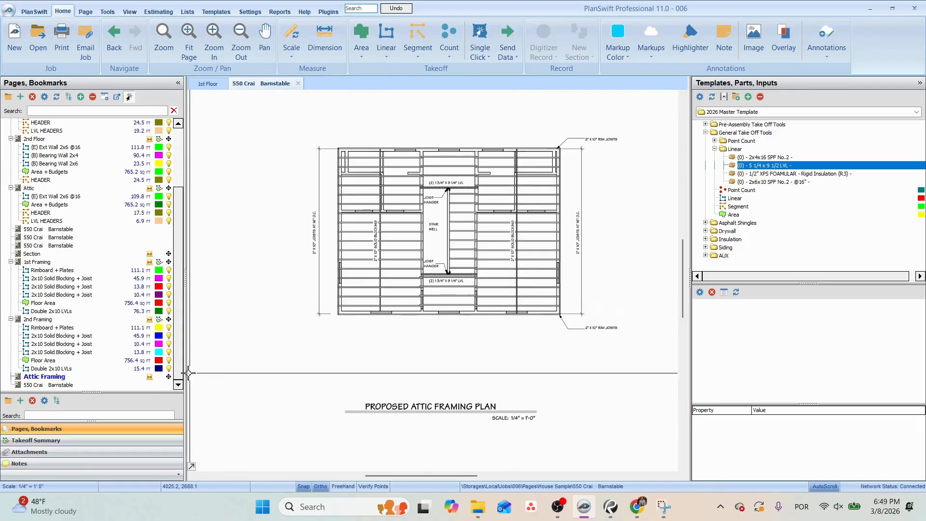
Paste the copied framing takeoffs onto the Attic Framing page.
right_click(68, 377)
click(85, 416)
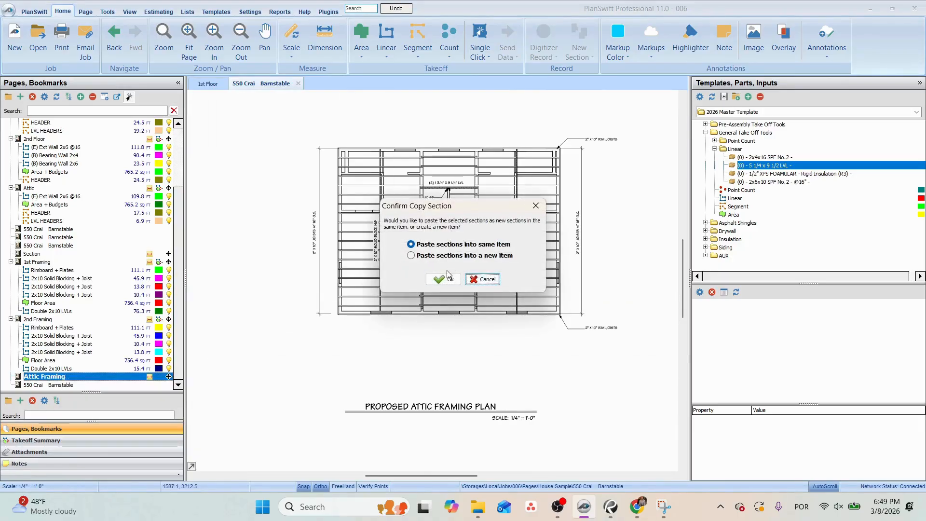
click(445, 279)
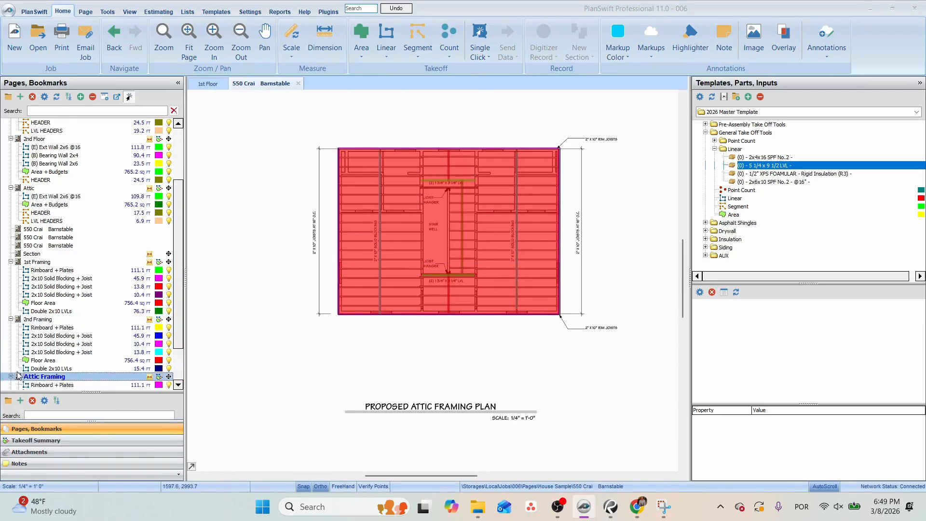
Show Rimboard + Plates and the 2x10 Solid Blocking + Joist takeoffs on Attic Framing, leaving the other pasted takeoffs hidden.
scroll(29, 347, down, 2)
click(159, 328)
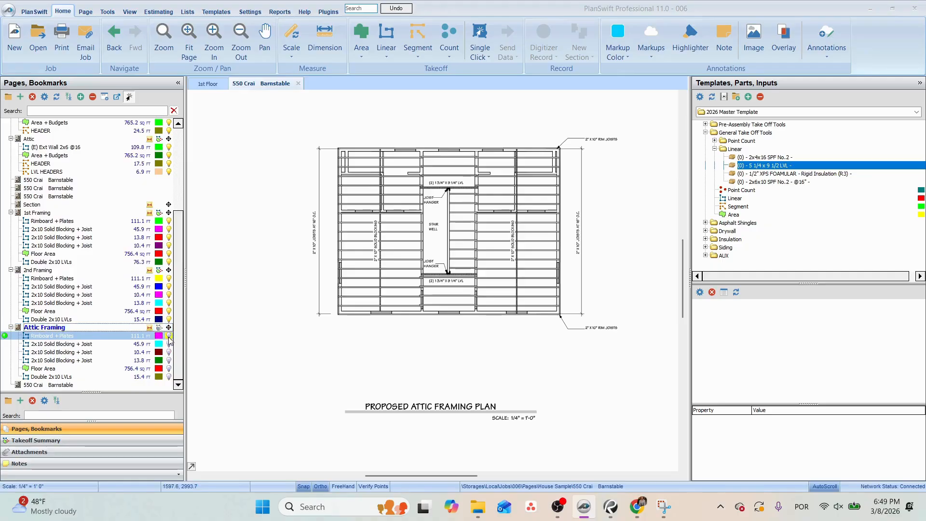
click(169, 337)
scroll(533, 181, up, 2)
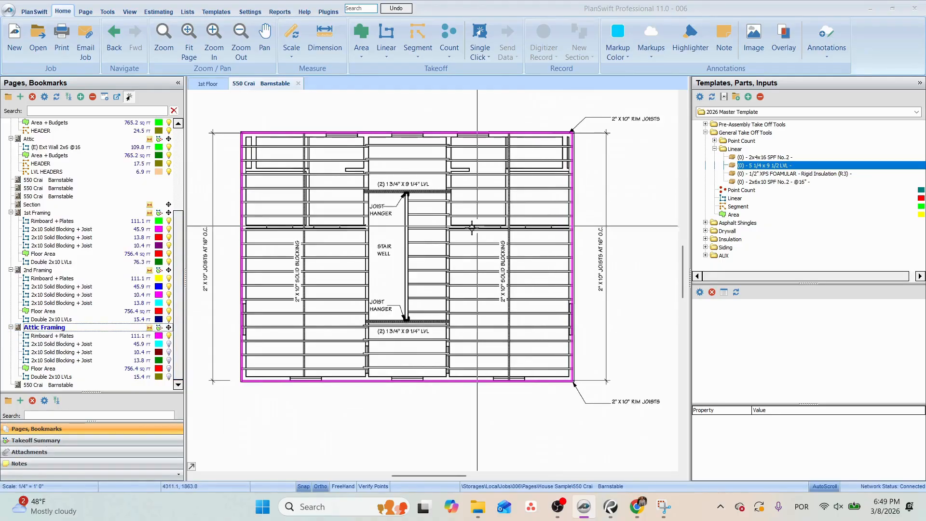
click(169, 344)
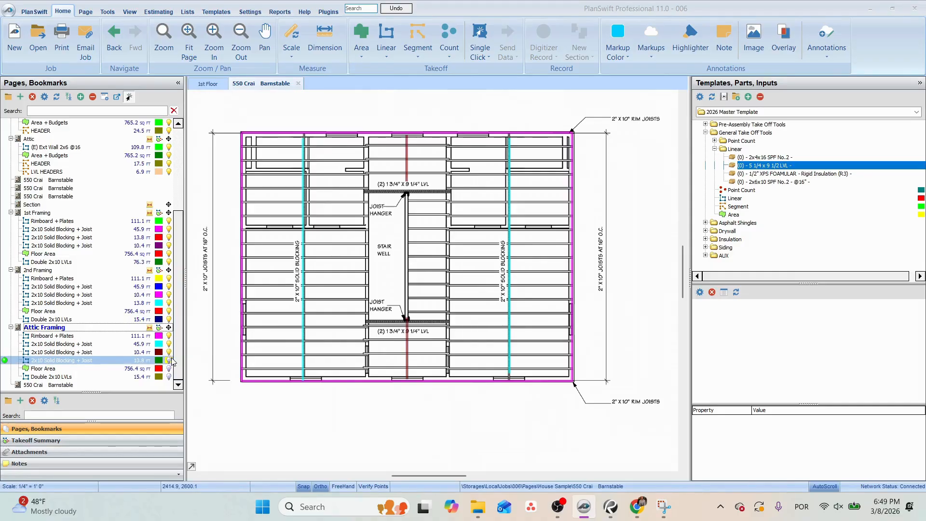
Move the ends of the two 2x10 Solid Blocking + Joist runs at the upper stair well beam down to that beam.
click(408, 170)
drag(408, 181, 407, 193)
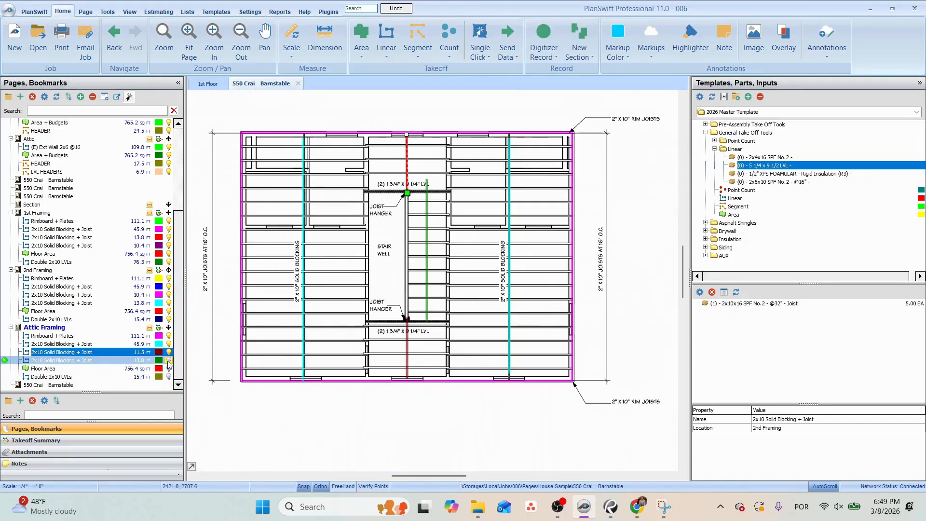
click(427, 187)
drag(427, 179, 427, 190)
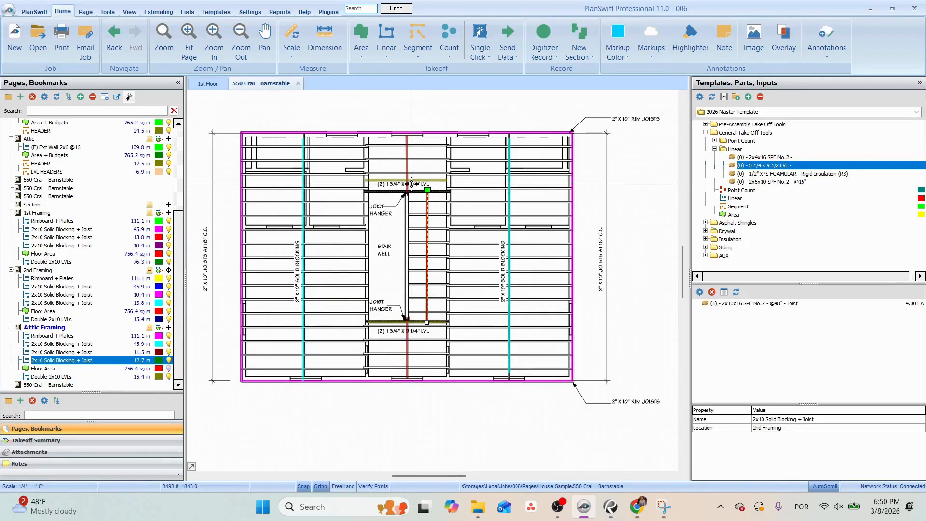
Extend the right ends of the upper and lower Double 2x10 LVLs beams at the stair well to match the attic plan.
click(444, 192)
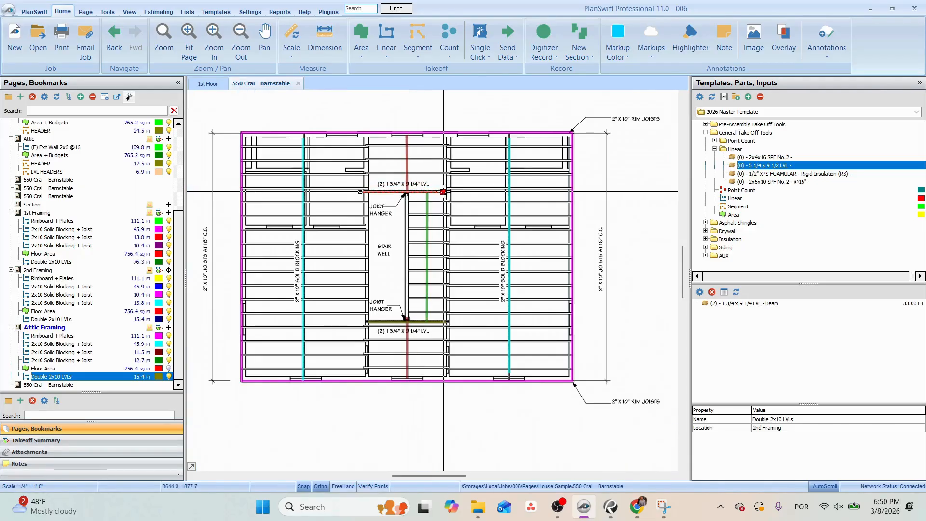
drag(444, 192, 451, 192)
drag(390, 293, 397, 284)
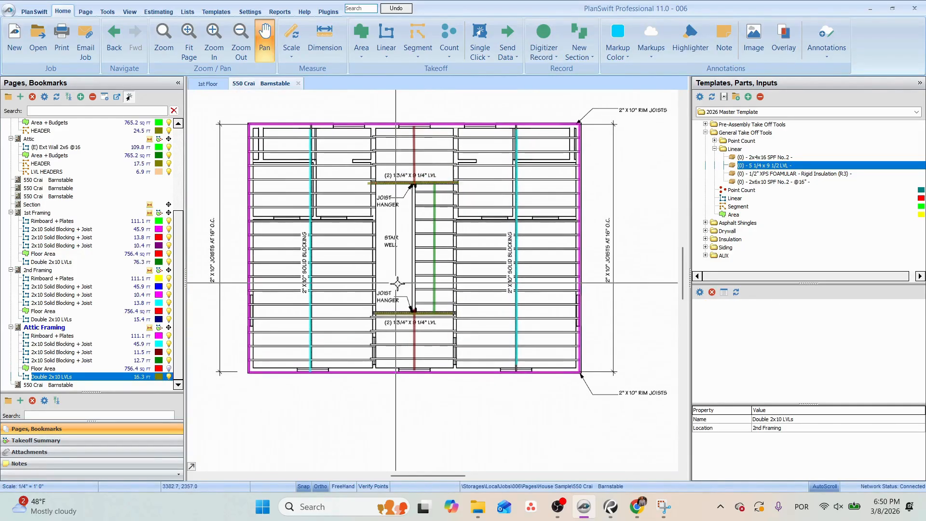
scroll(450, 310, up, 2)
click(451, 318)
drag(457, 317, 465, 317)
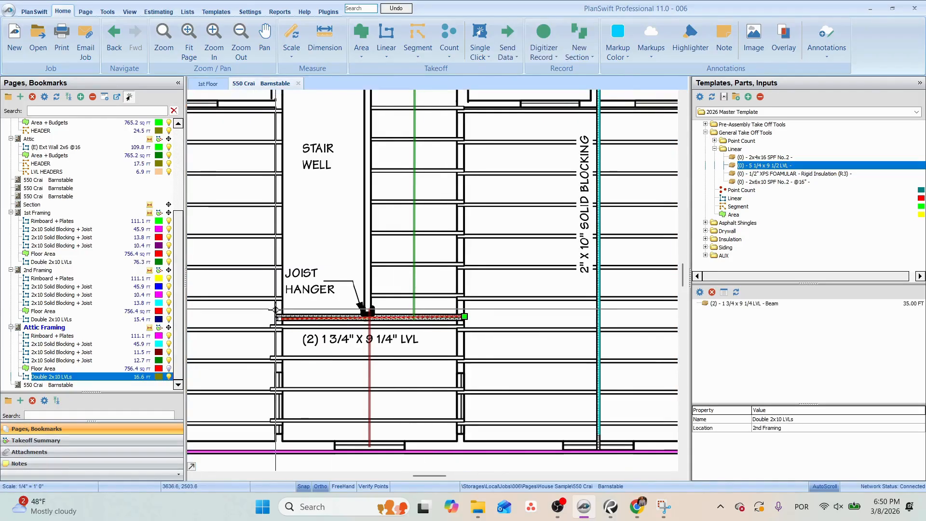
Check the adjusted runs around the stair well and show the Floor Area takeoff on Attic Framing.
scroll(285, 310, down, 3)
drag(332, 271, 374, 277)
click(375, 277)
scroll(357, 321, up, 2)
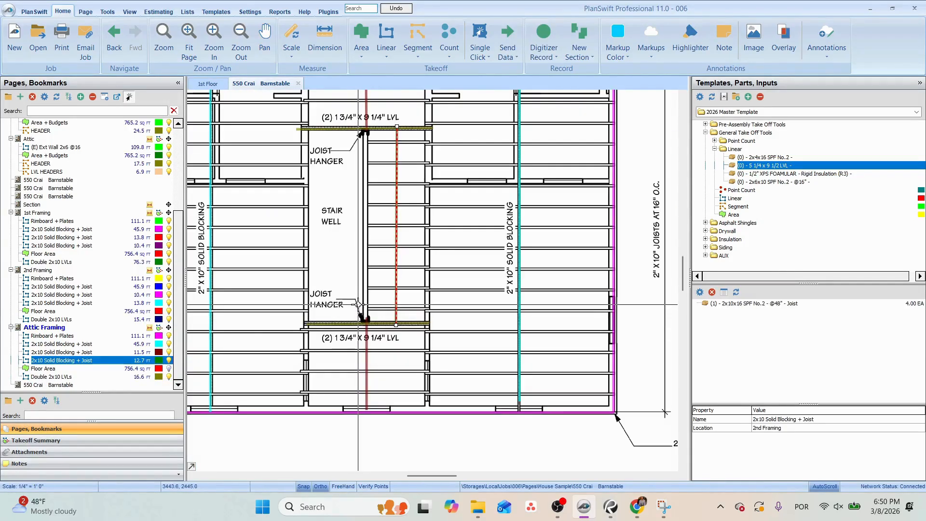
scroll(358, 305, down, 2)
drag(393, 246, 424, 260)
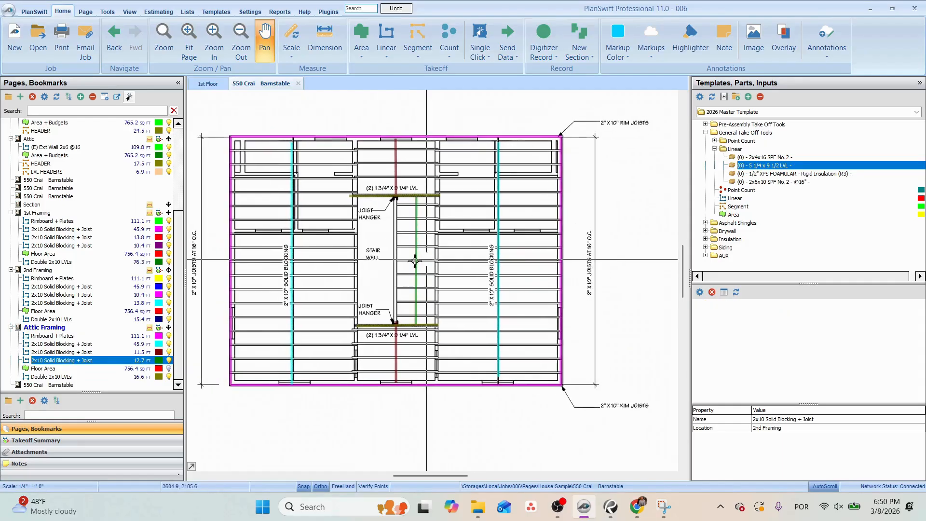
click(170, 369)
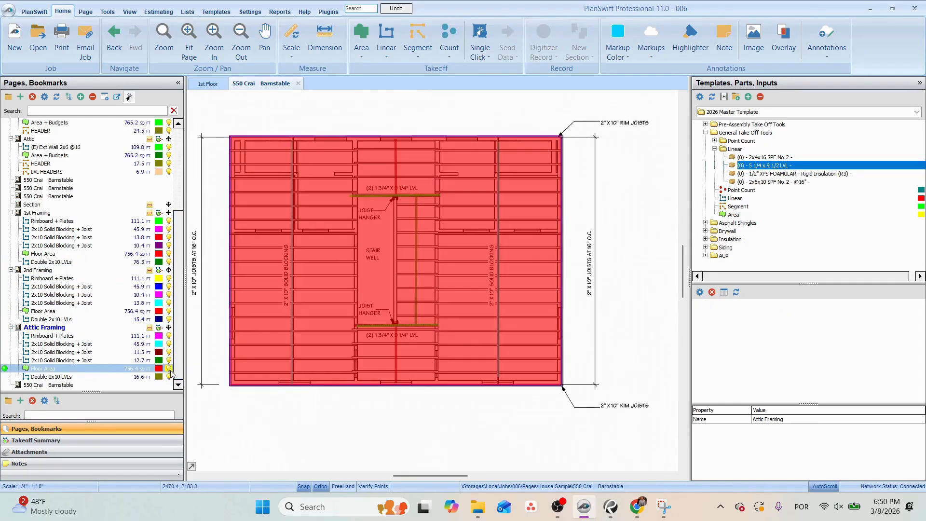
Review the roof framing plan and bring up the roof on the Section page with a green markup color.
click(68, 385)
scroll(399, 245, up, 3)
drag(447, 230, 336, 240)
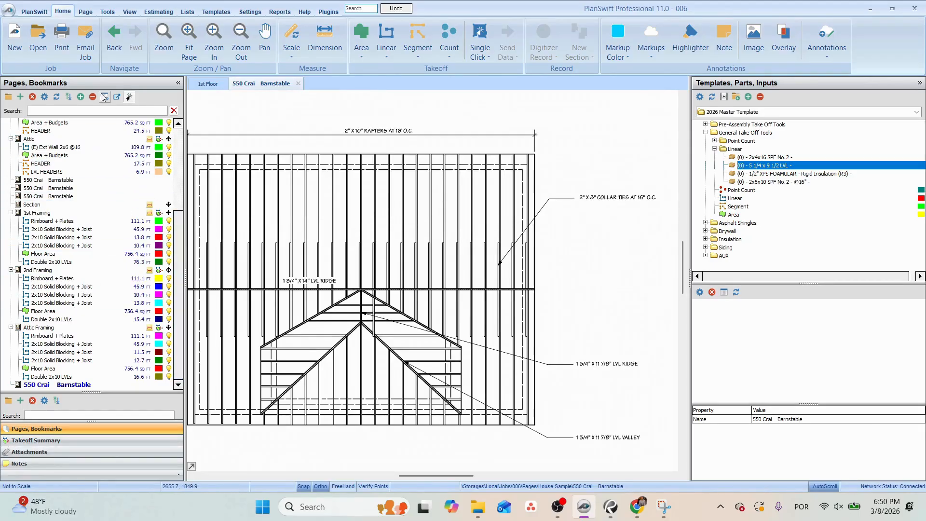
click(35, 205)
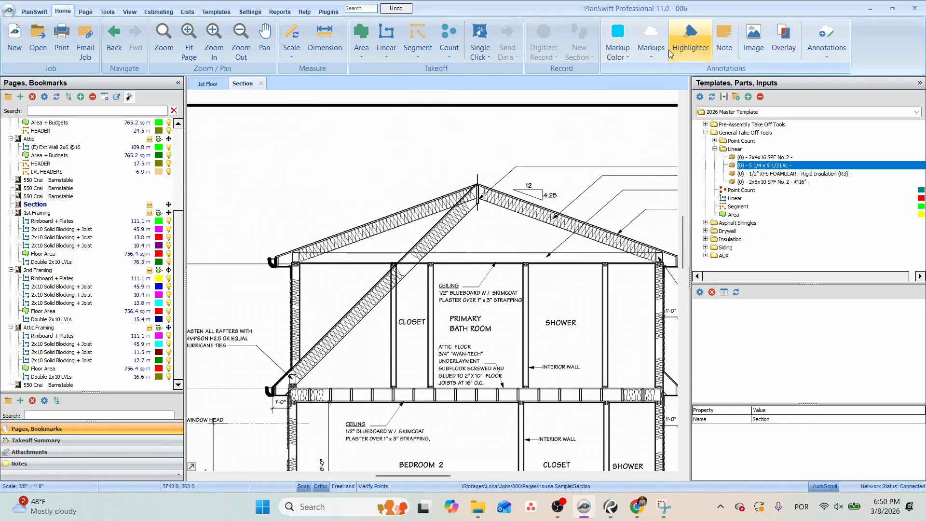
click(616, 52)
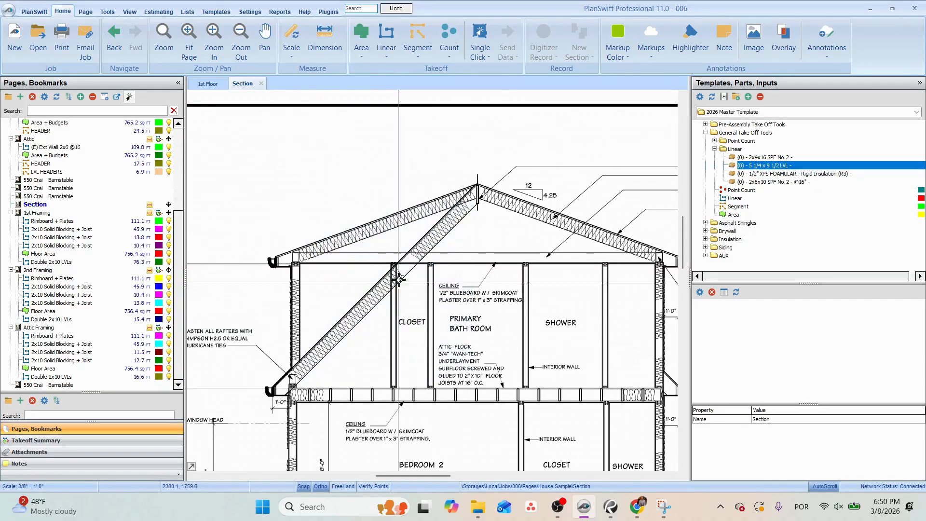
Trace a Linear takeoff along the steep rafter and both 4.25:12 rafters from eave to ridge on the section.
click(531, 288)
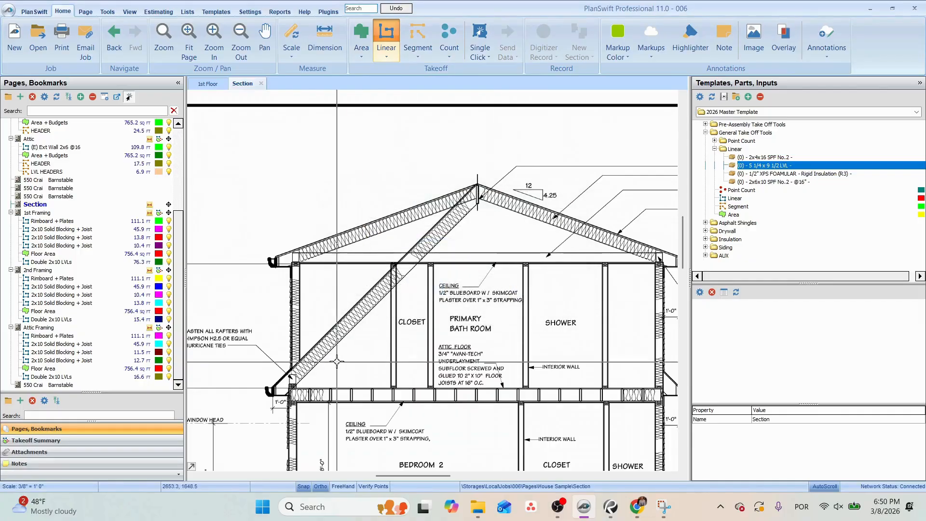
click(276, 392)
click(477, 186)
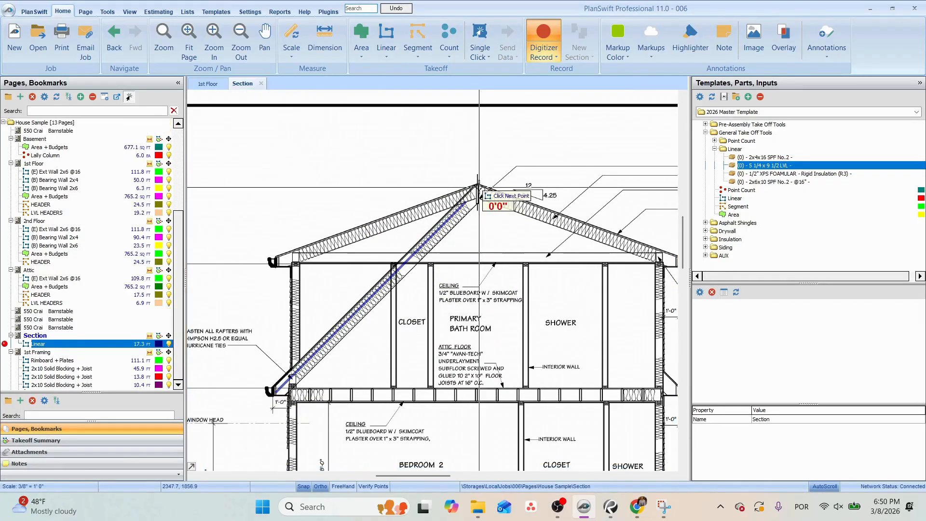
click(276, 259)
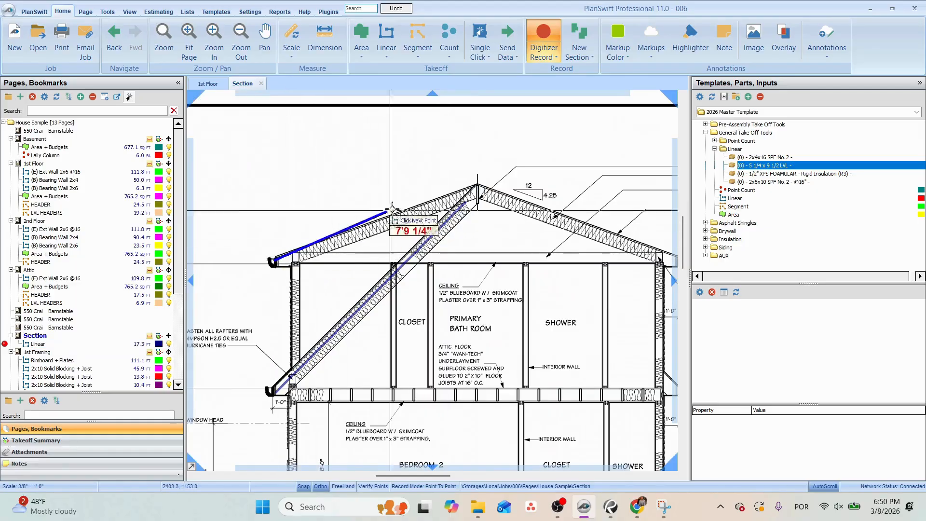
click(479, 184)
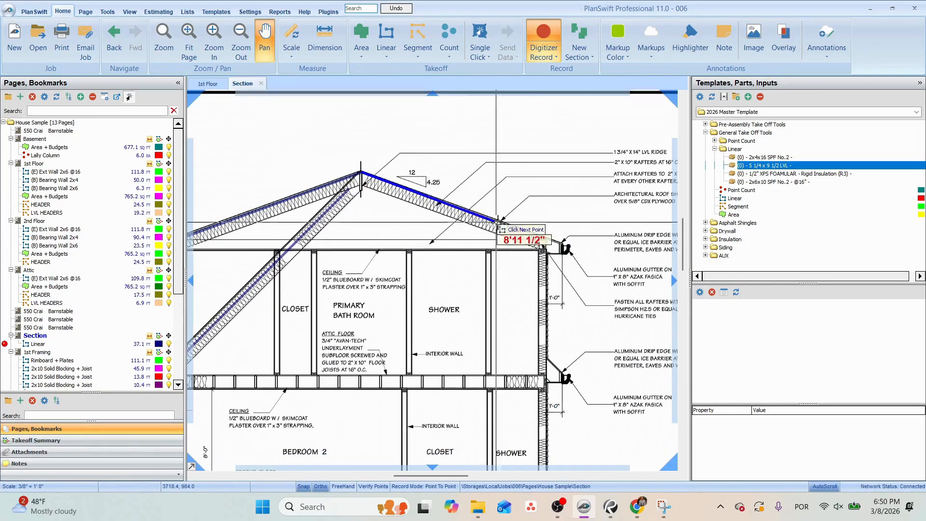
click(562, 235)
scroll(562, 235, down, 2)
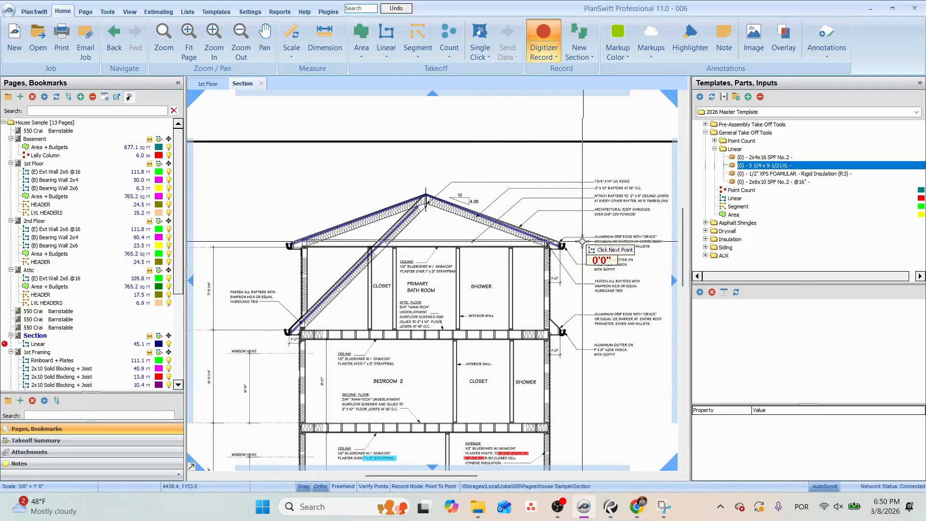
With Ortho on, trace the ceiling joist about 23'9 5/8" long and the collar tie about 5'1 11/16" long on the section.
click(321, 486)
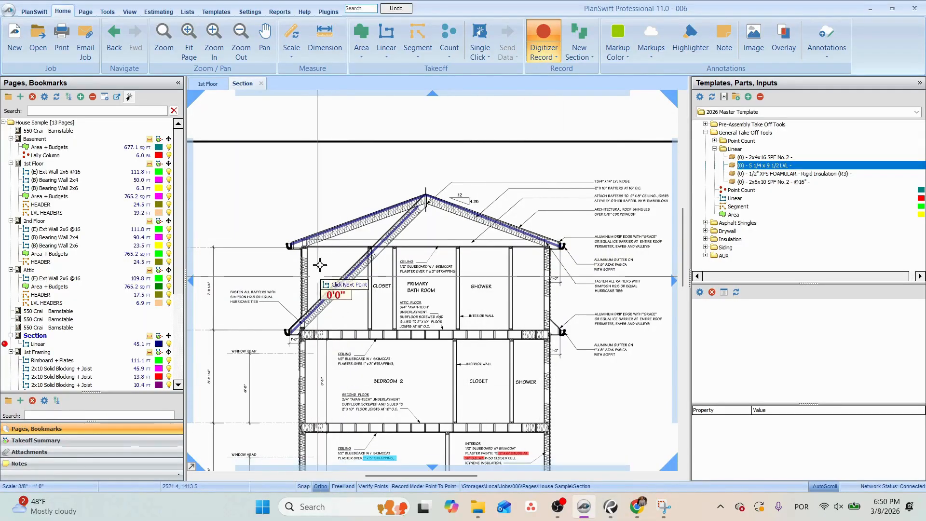
click(301, 245)
click(562, 245)
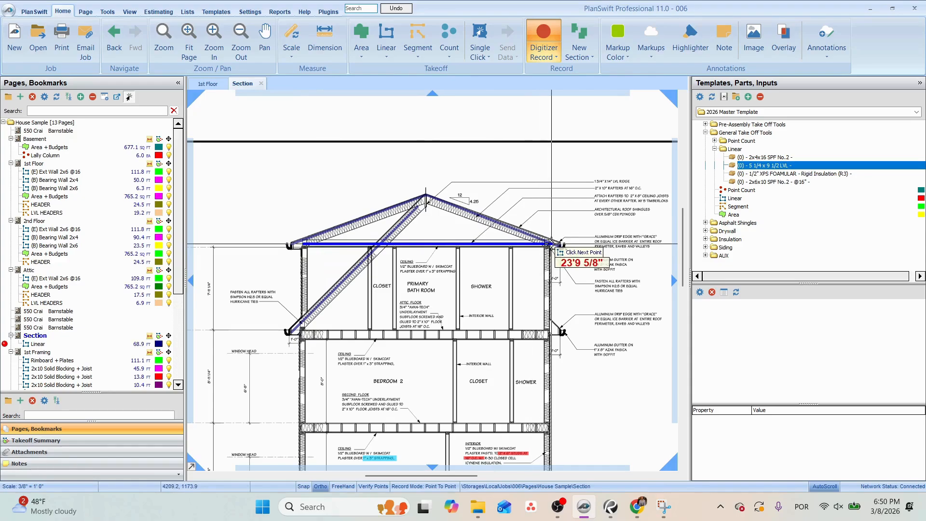
click(401, 209)
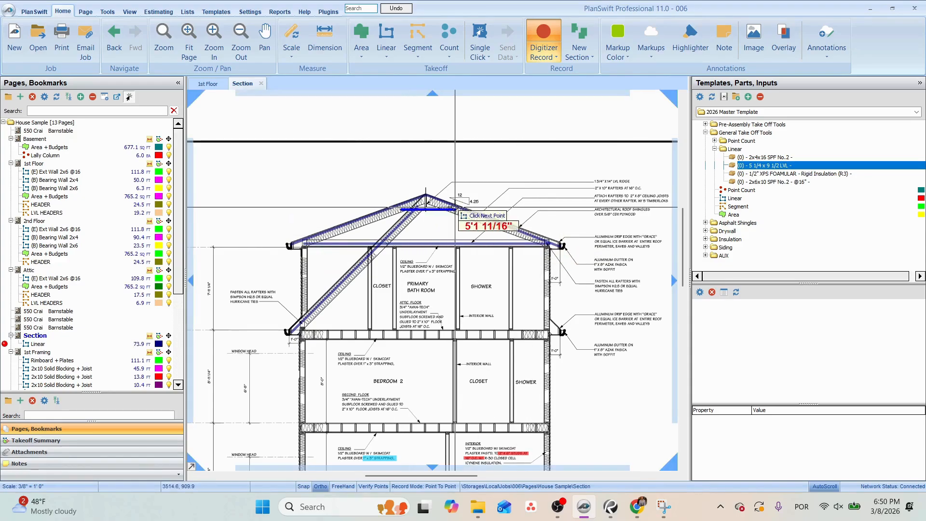
click(455, 209)
drag(474, 195, 425, 221)
scroll(519, 243, up, 2)
drag(513, 240, 532, 193)
key(Escape)
scroll(68, 377, down, 6)
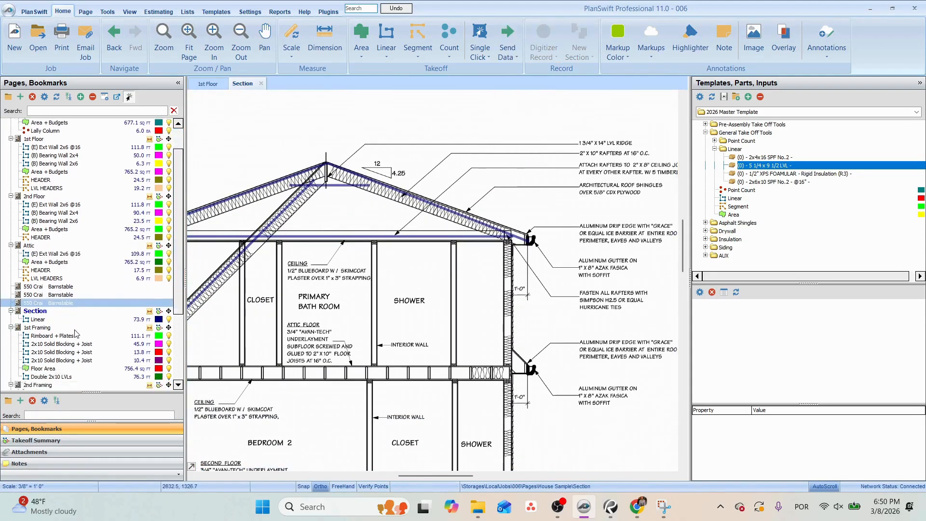
Open the proposed roof framing plan and set its scale to 1/4" = 1'0".
click(58, 385)
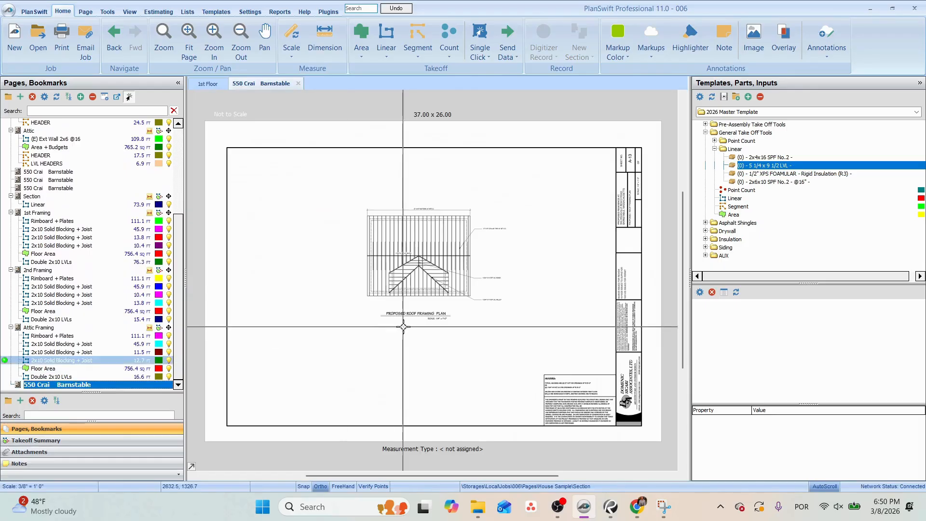
click(293, 56)
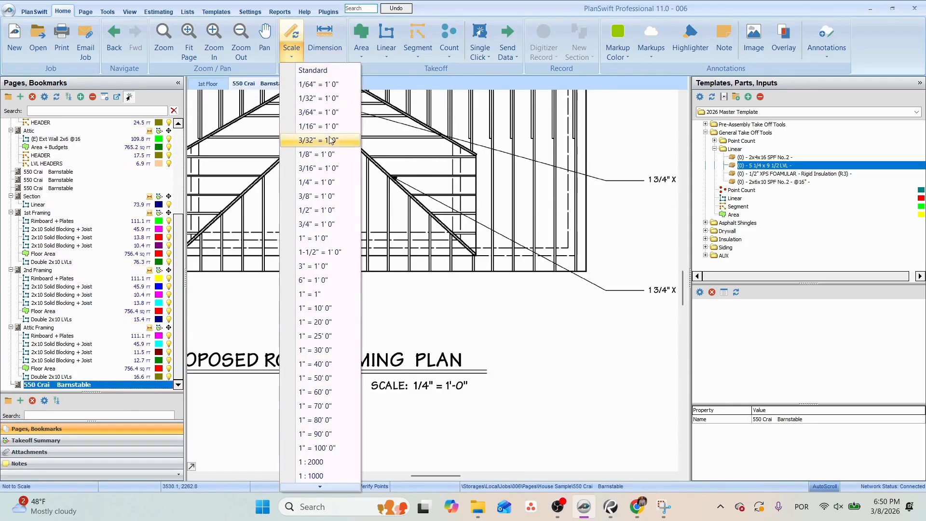
click(328, 182)
click(482, 304)
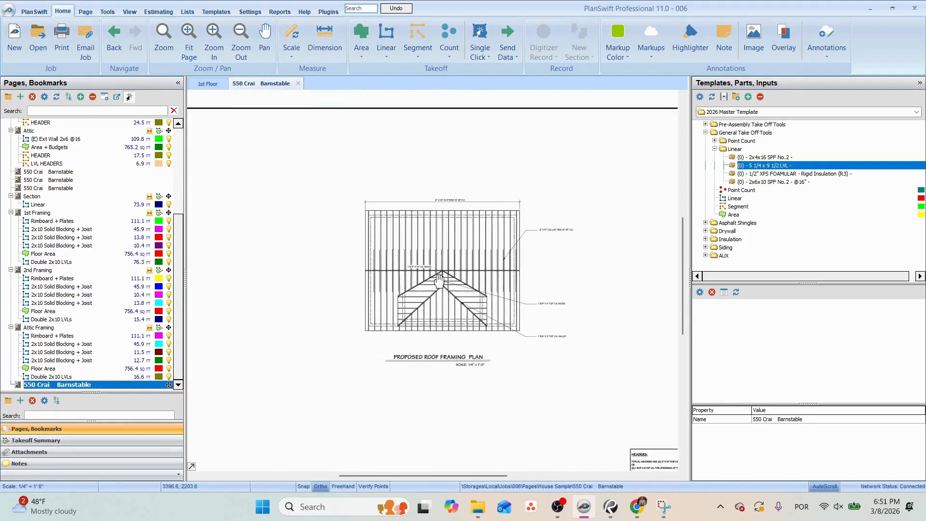
Measure the roof framing plan's overall width along the lower eave, and the width between the dashed wall lines.
click(330, 44)
scroll(375, 318, up, 3)
click(371, 348)
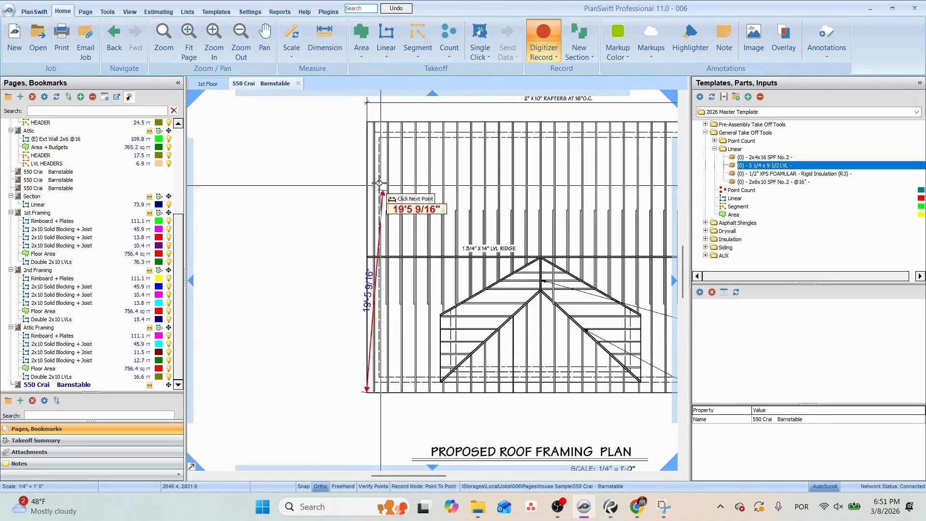
drag(423, 228, 360, 224)
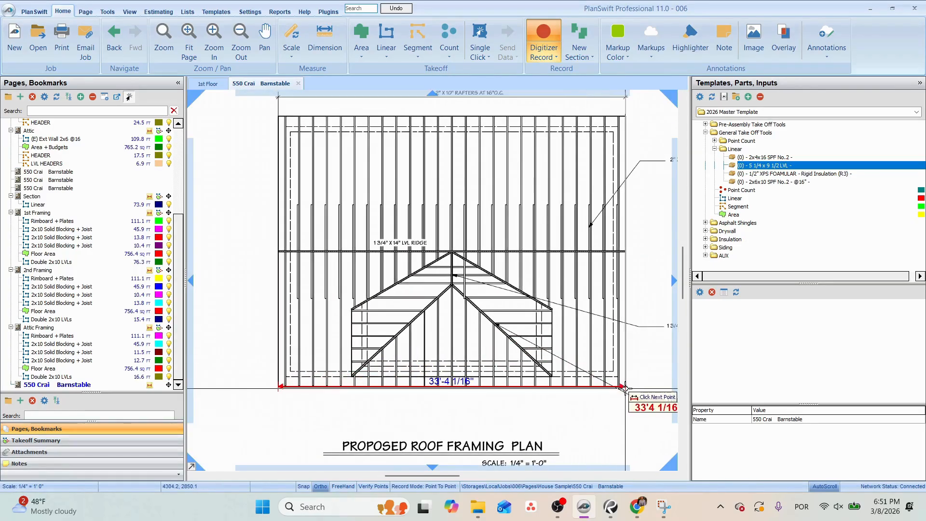
click(629, 385)
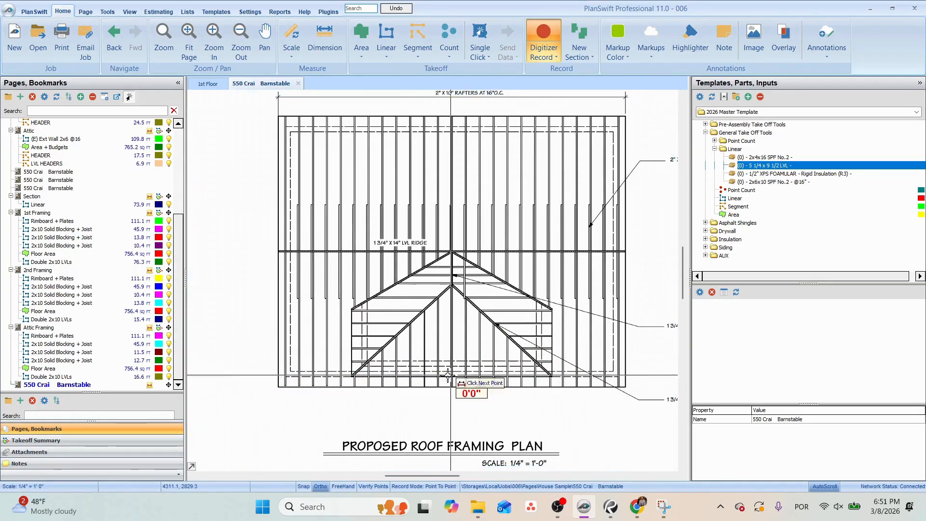
click(286, 375)
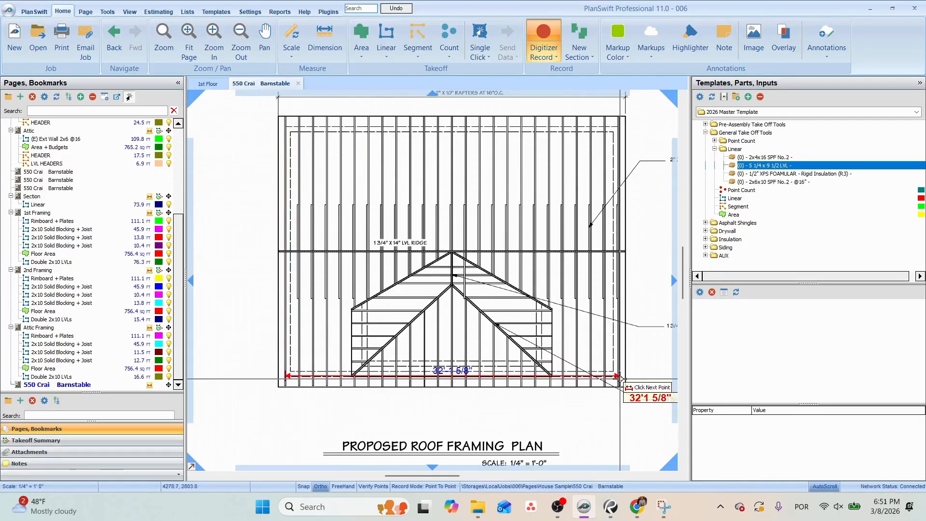
click(620, 380)
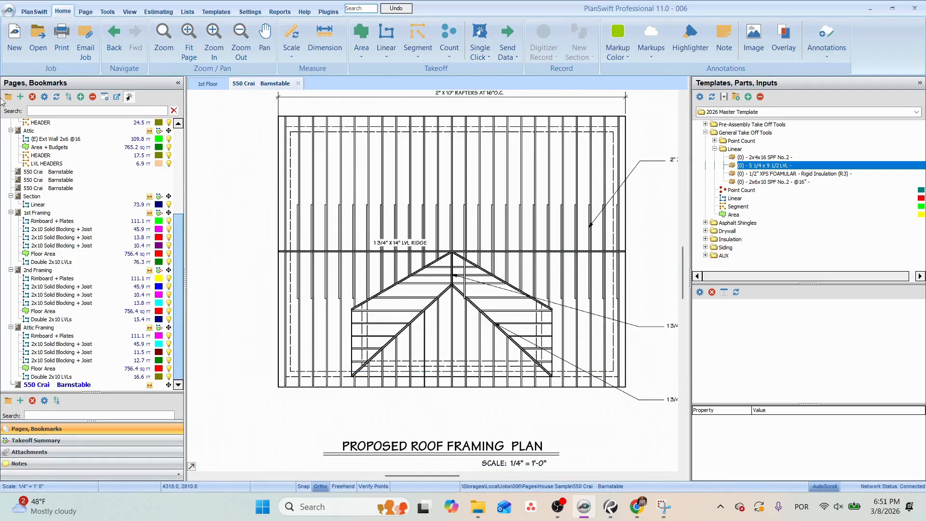
Examine the eave overhangs on both sides of the roof on the Section page.
click(36, 197)
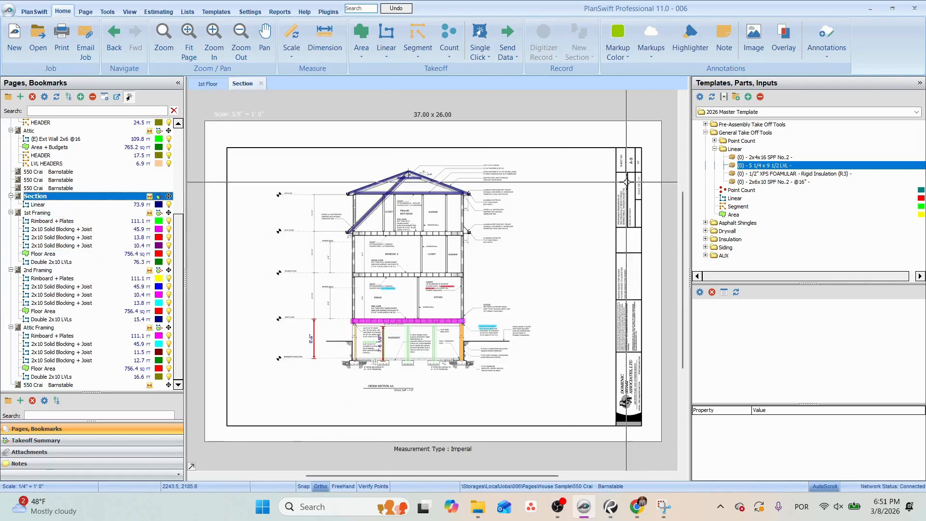
scroll(482, 185, up, 8)
scroll(340, 304, down, 3)
drag(319, 311, 499, 209)
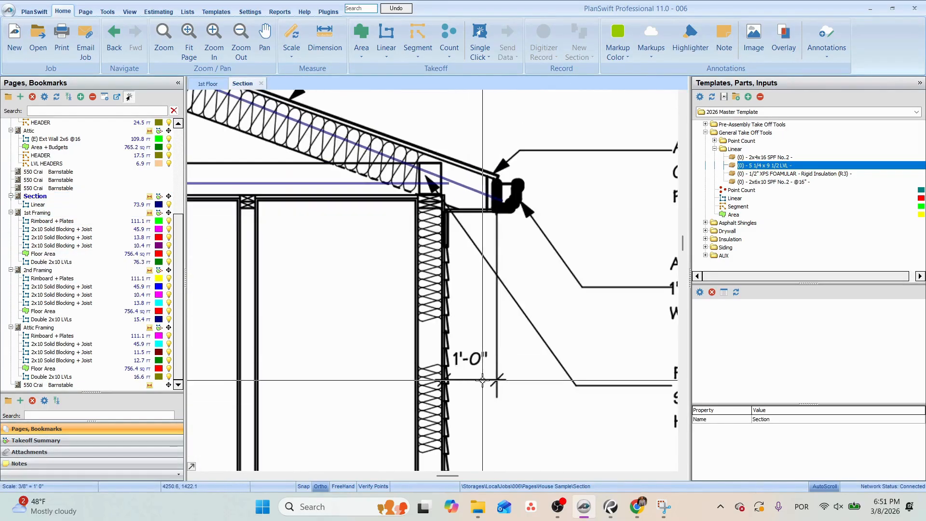
scroll(487, 357, down, 3)
drag(483, 338, 620, 304)
drag(191, 305, 522, 270)
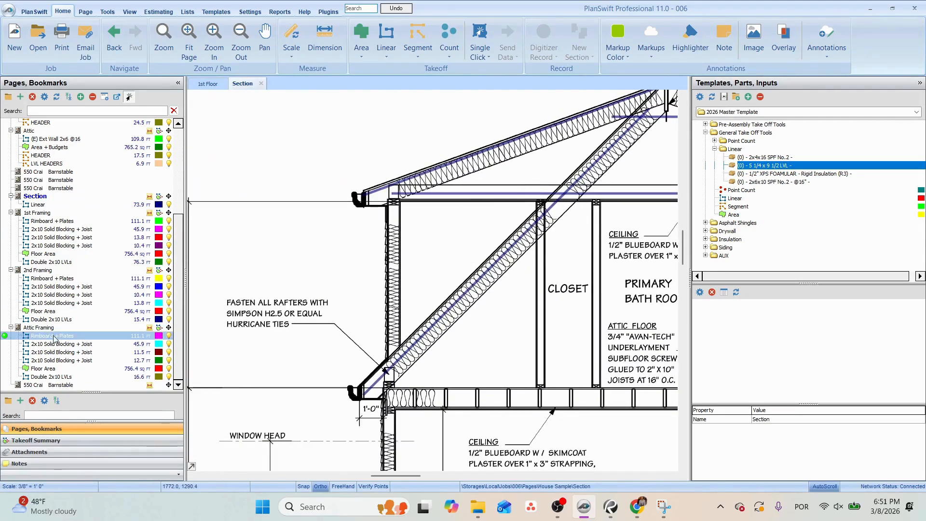
Examine the rafter layout on the roof framing plan and the roof slopes on the proposed roof plan.
click(63, 385)
scroll(393, 245, up, 5)
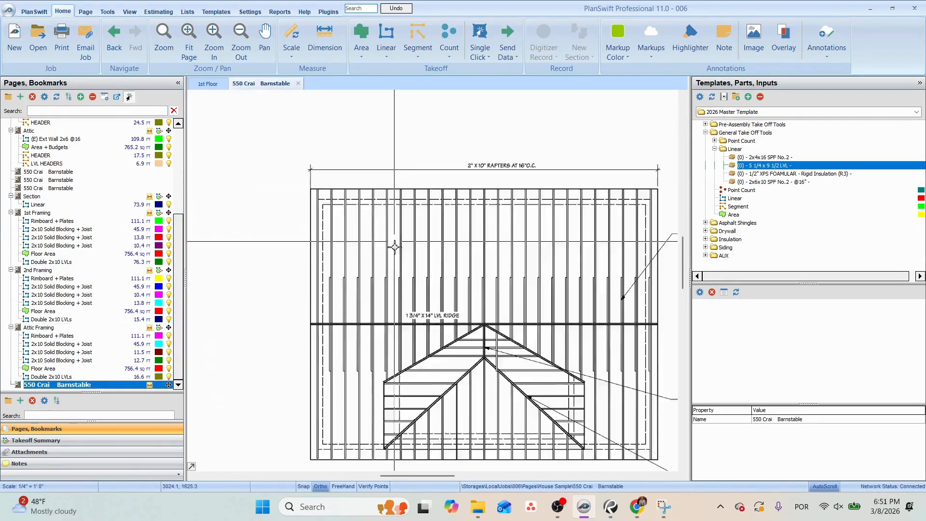
scroll(399, 275, up, 1)
scroll(400, 275, down, 1)
drag(476, 262, 403, 238)
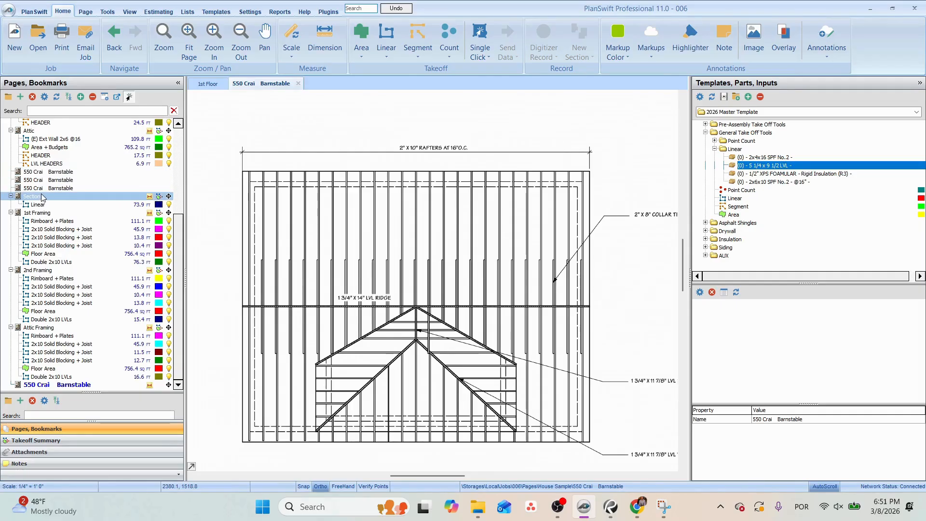
click(53, 172)
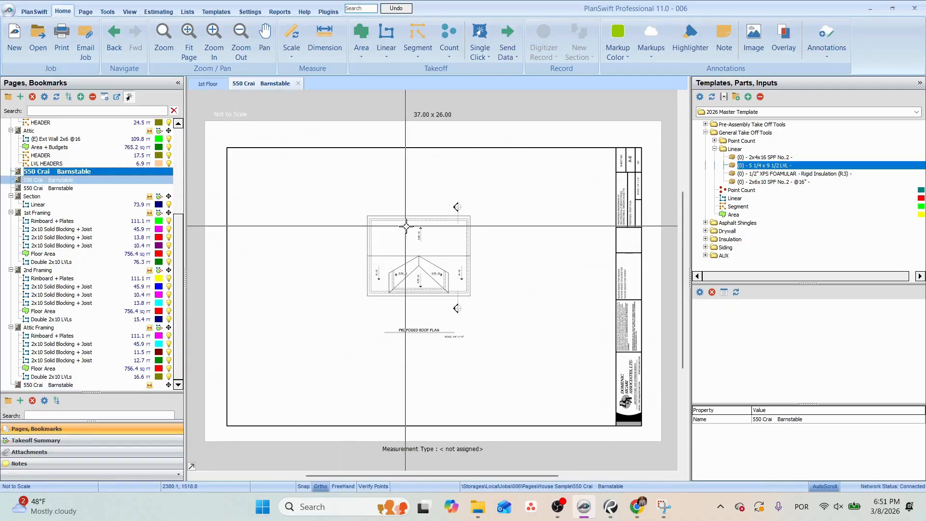
scroll(341, 346, up, 5)
scroll(341, 346, up, 2)
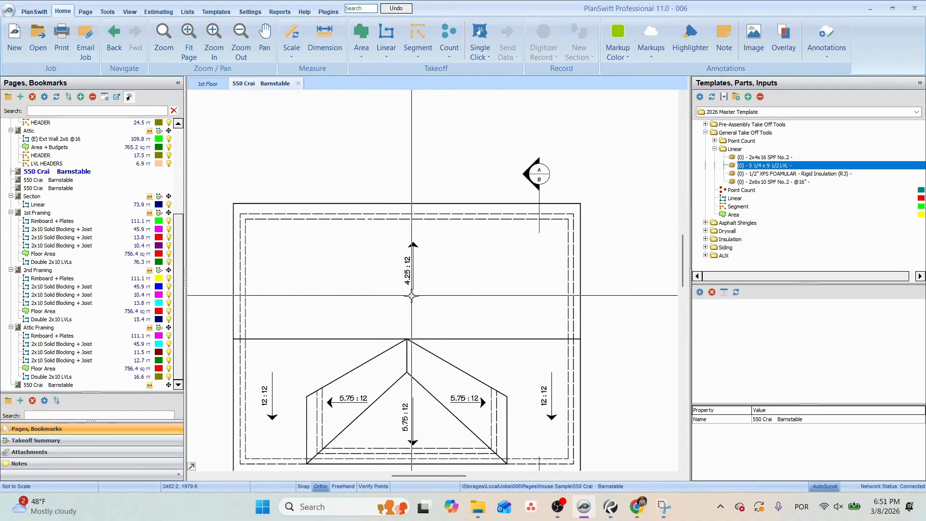
scroll(404, 253, up, 2)
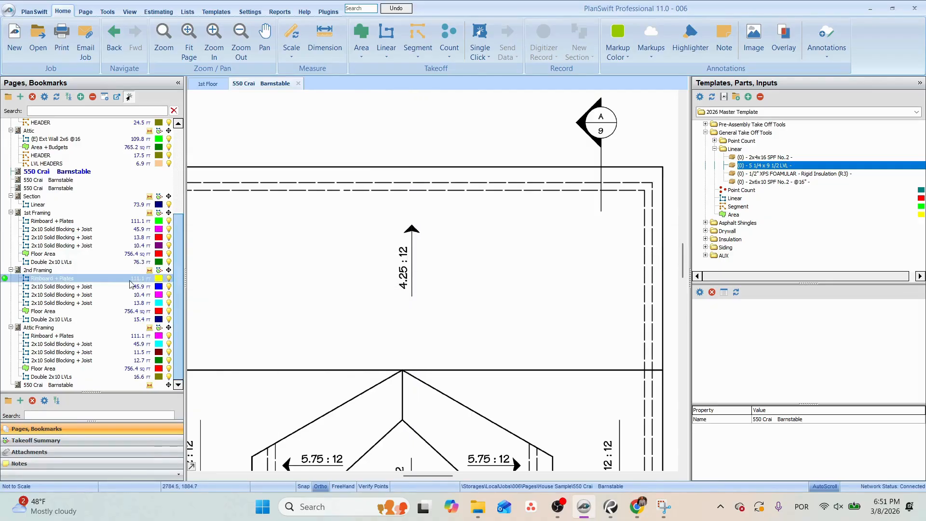
click(53, 385)
scroll(420, 248, up, 3)
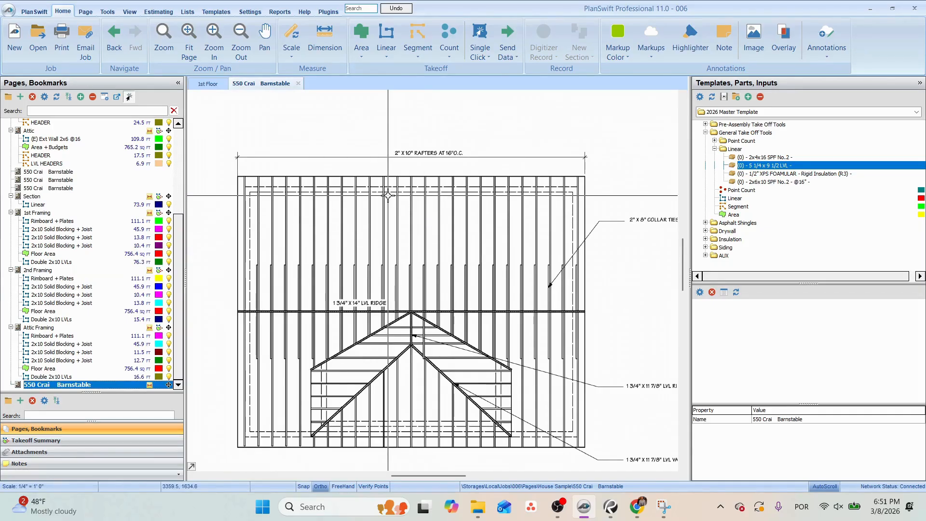
scroll(388, 195, down, 3)
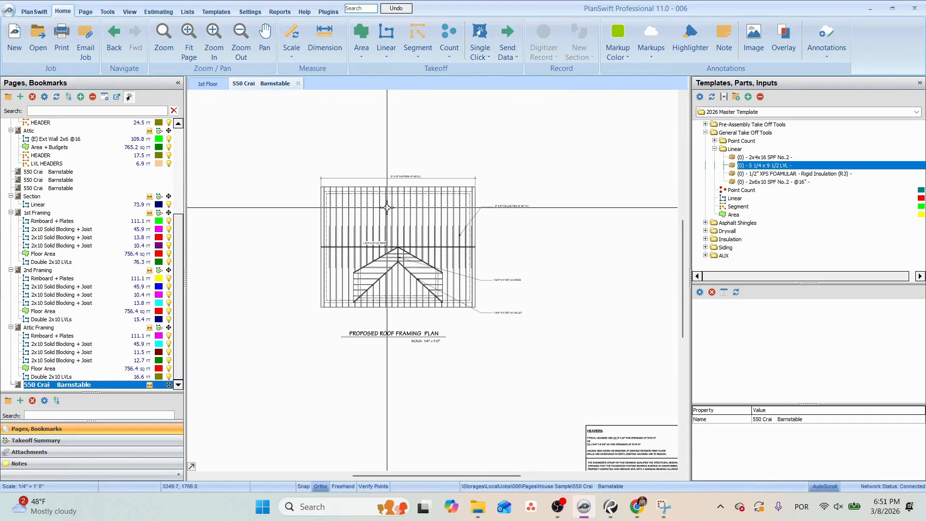
Check the Section page's scale against the scale noted under the cross section title.
click(34, 198)
scroll(367, 384, up, 4)
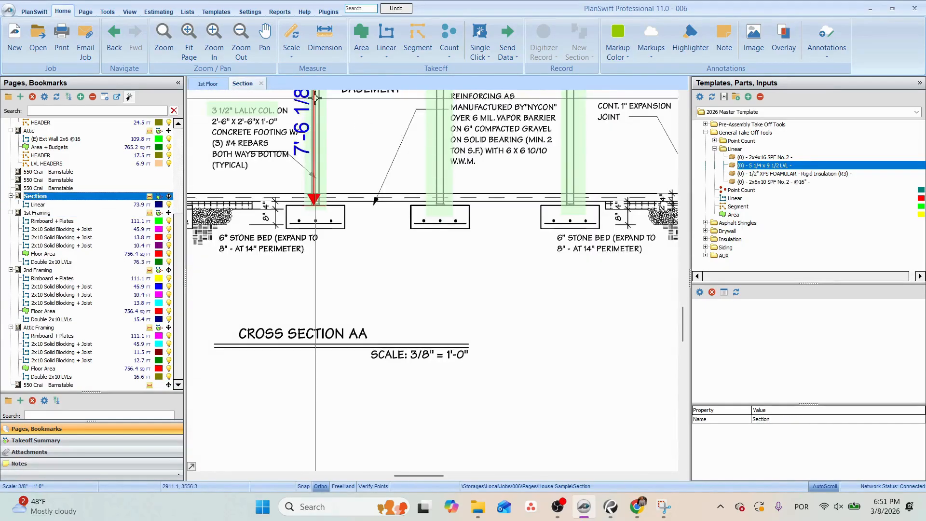
click(293, 58)
click(293, 58)
scroll(397, 196, down, 3)
Measure the left 4.25:12 rafter on the section from the eave to the ridge with Dimension.
drag(393, 145, 393, 396)
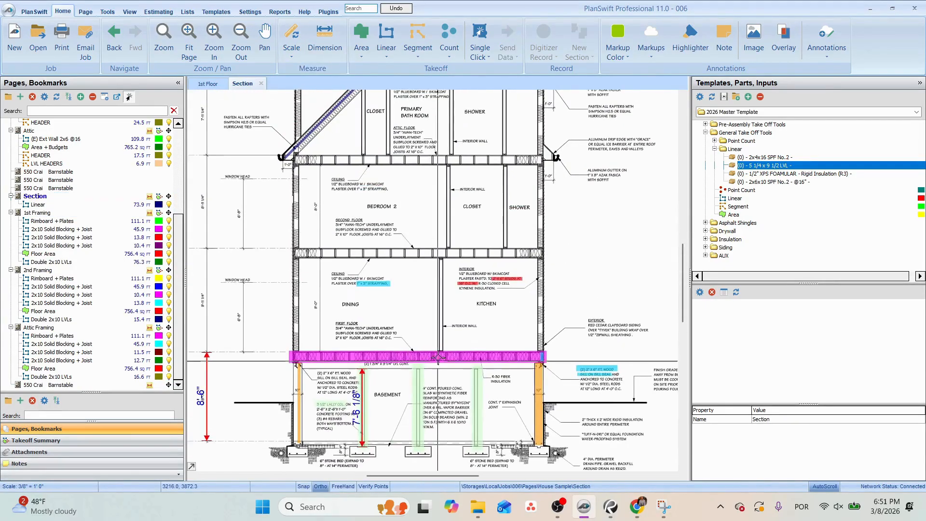
drag(388, 176, 421, 376)
scroll(355, 212, up, 3)
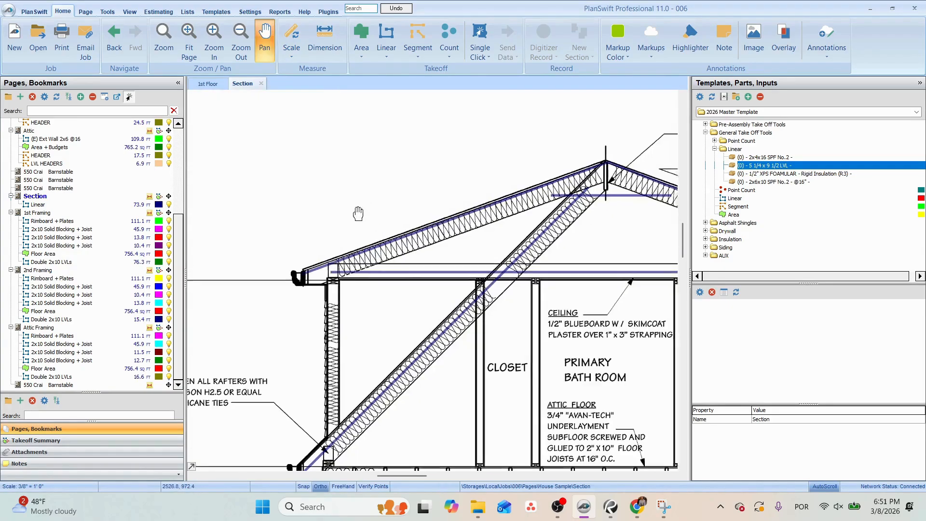
click(316, 61)
click(275, 341)
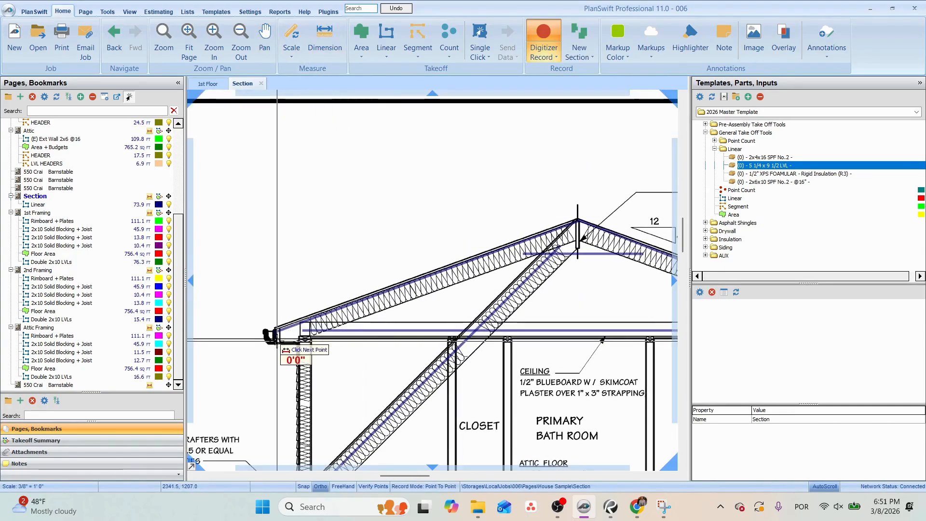
scroll(274, 342, up, 2)
scroll(568, 202, down, 2)
drag(568, 201, 428, 213)
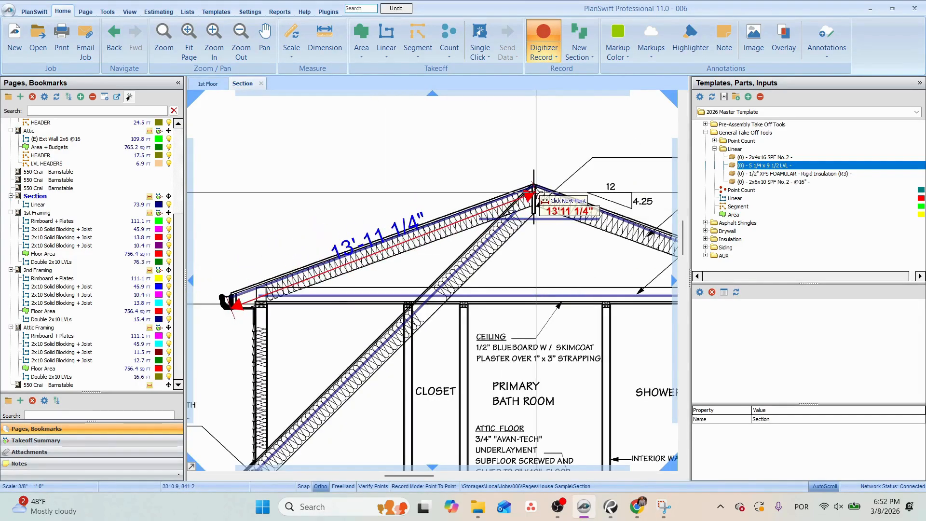
click(534, 193)
Create a linear takeoff on the proposed roof framing plan named 2x10x14 Rafter with the location Roof.
click(48, 384)
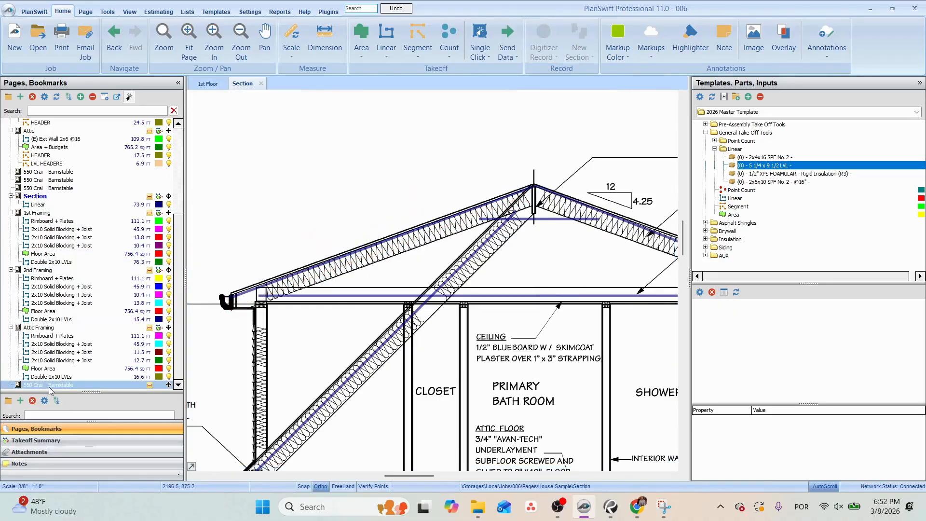
scroll(452, 233, up, 2)
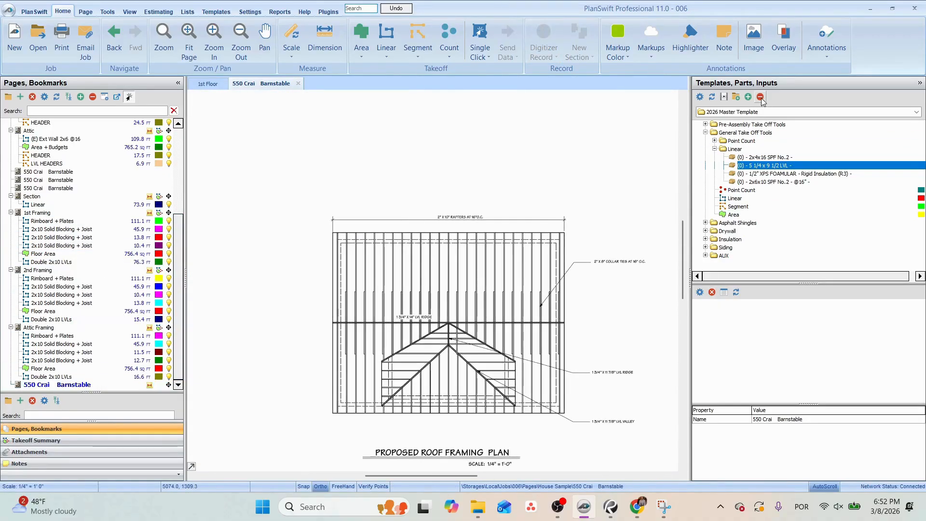
double_click(700, 198)
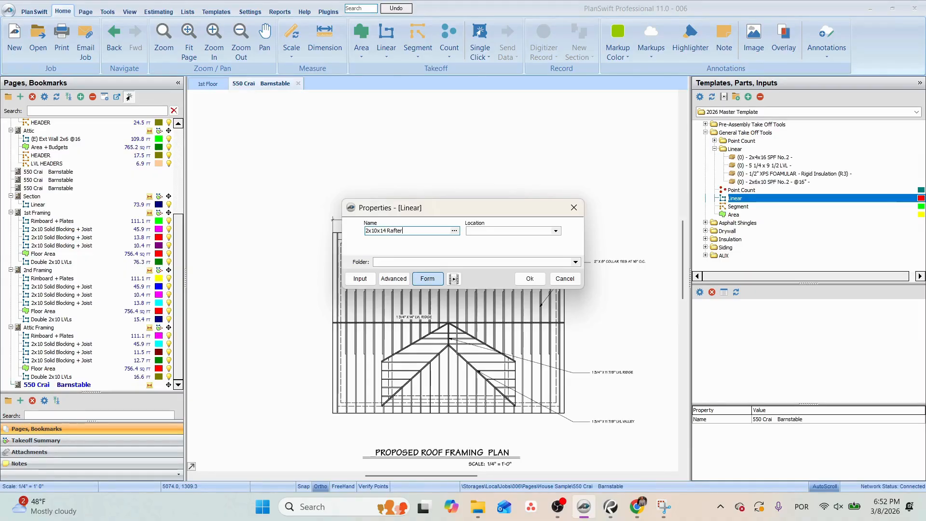
click(555, 231)
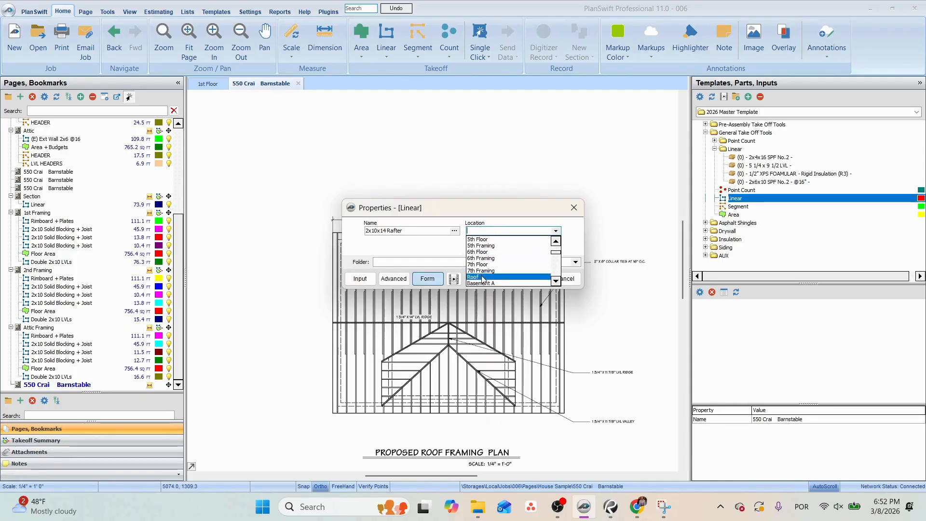
click(483, 278)
click(533, 278)
Draw the rafter takeoff line about 33.6 ft long across the full width of the upper roof slope.
click(272, 277)
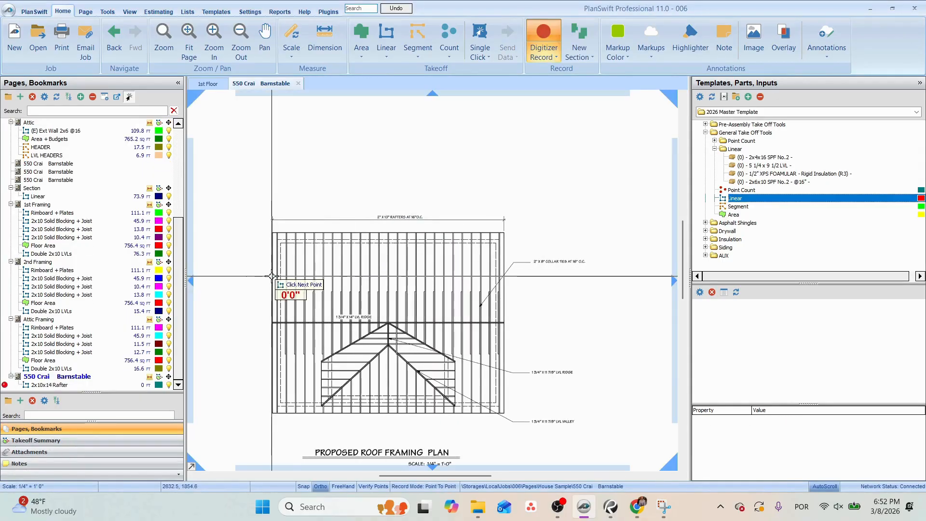
click(504, 276)
scroll(386, 278, up, 2)
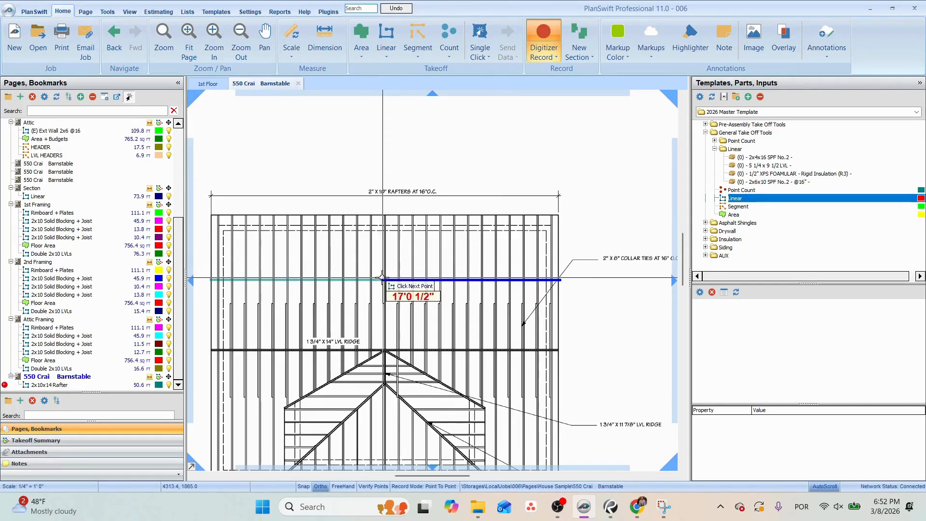
key(Escape)
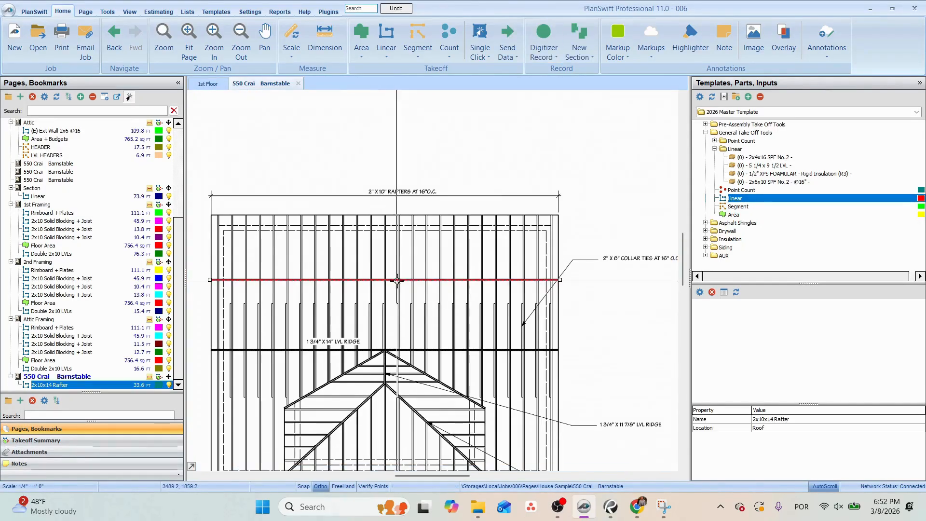
click(769, 158)
click(372, 283)
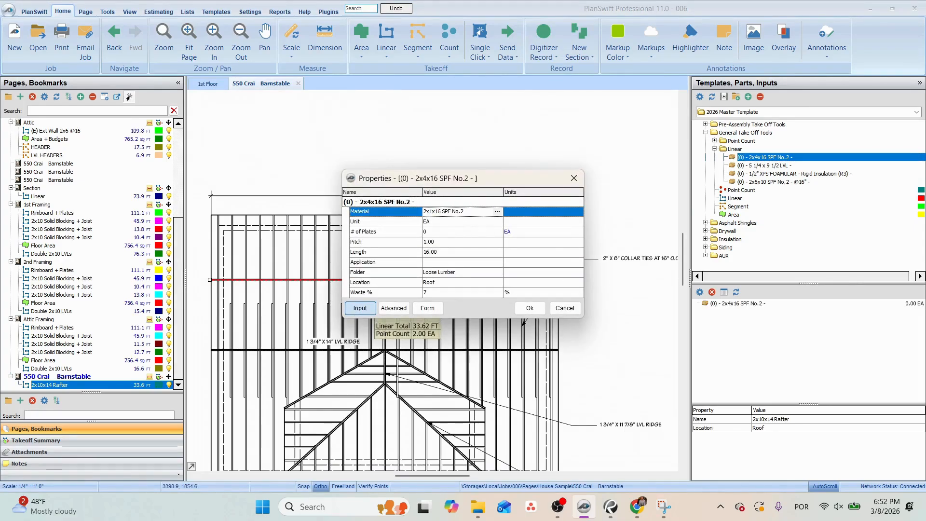
click(437, 231)
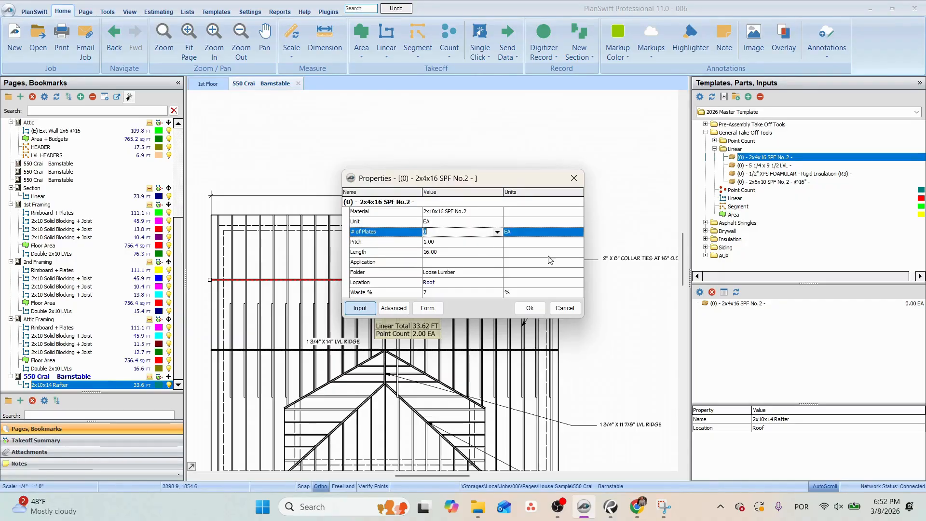
click(571, 310)
click(487, 252)
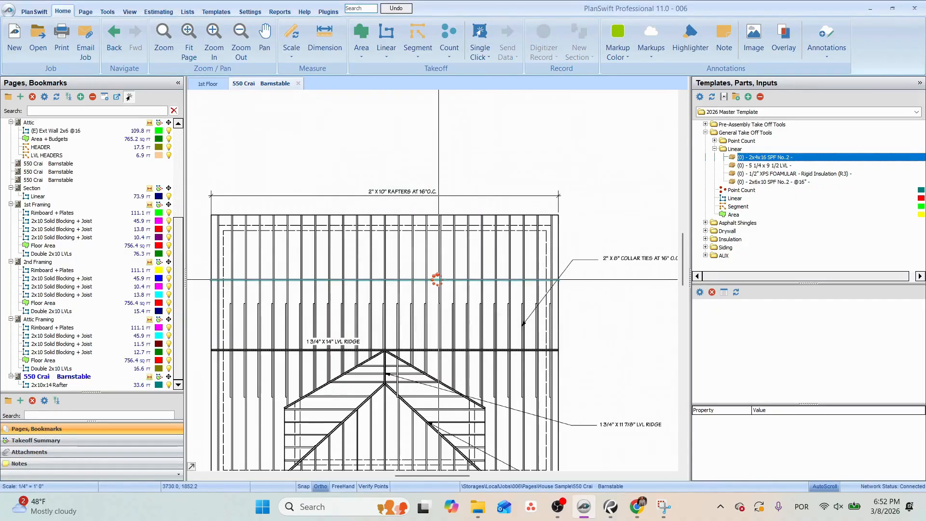
click(772, 182)
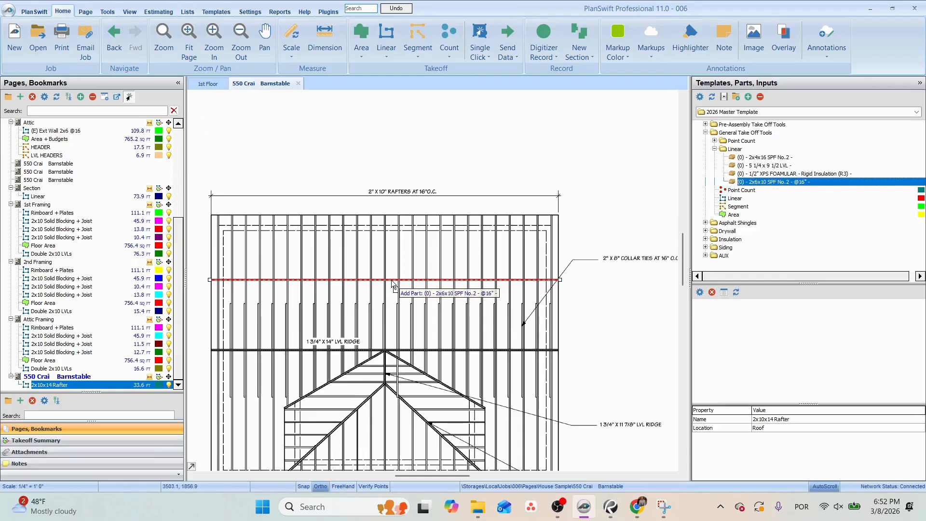
drag(479, 286, 500, 278)
click(426, 219)
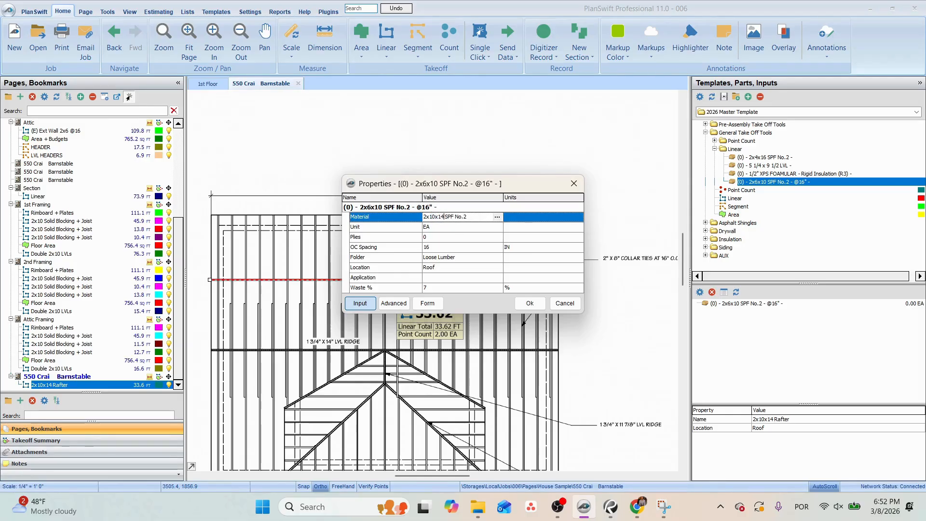
click(440, 238)
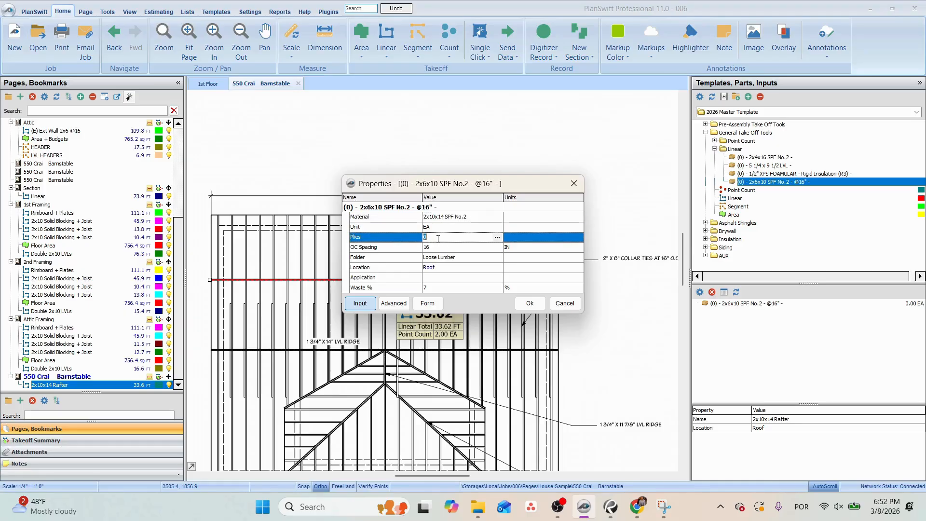
click(449, 279)
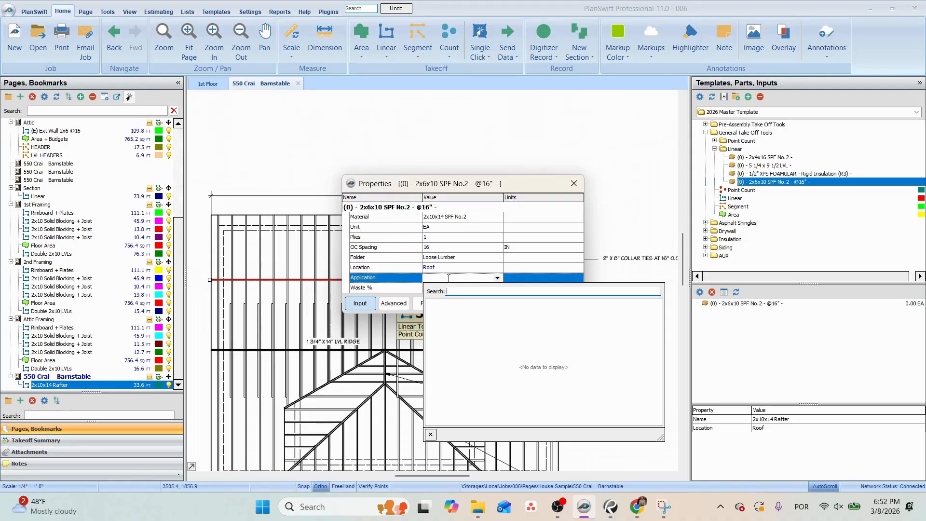
click(448, 278)
text(Rafter)
click(529, 304)
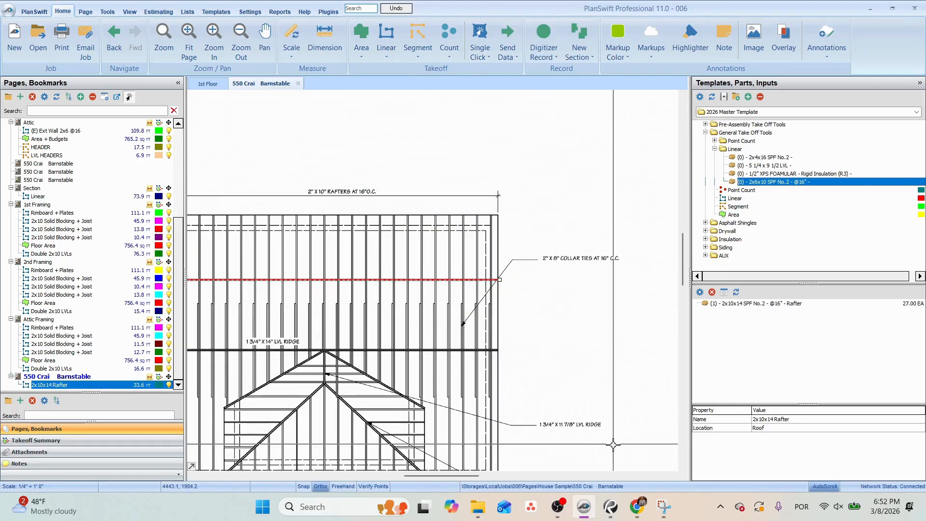
Trace the rafter tail's end and underside at the upper left eave on the Section page into its Linear takeoff, and colour the takeoff red.
click(42, 189)
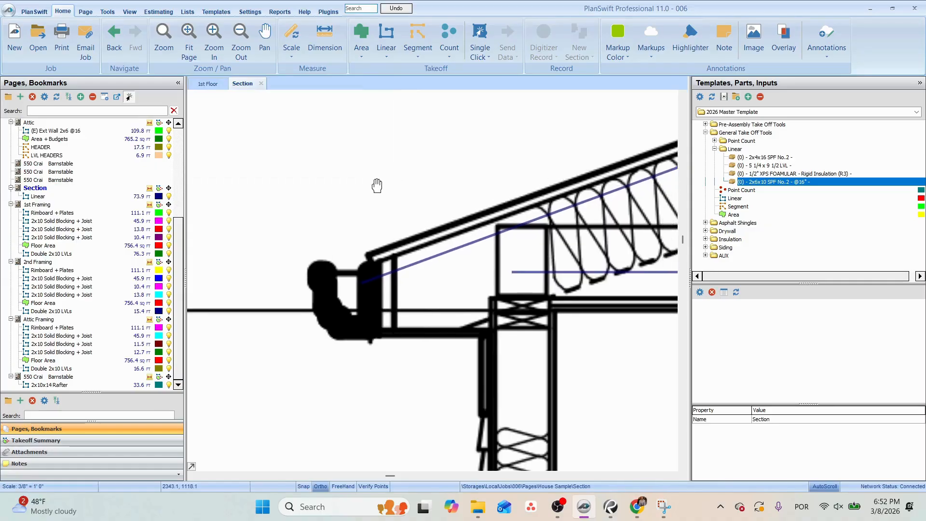
key(Escape)
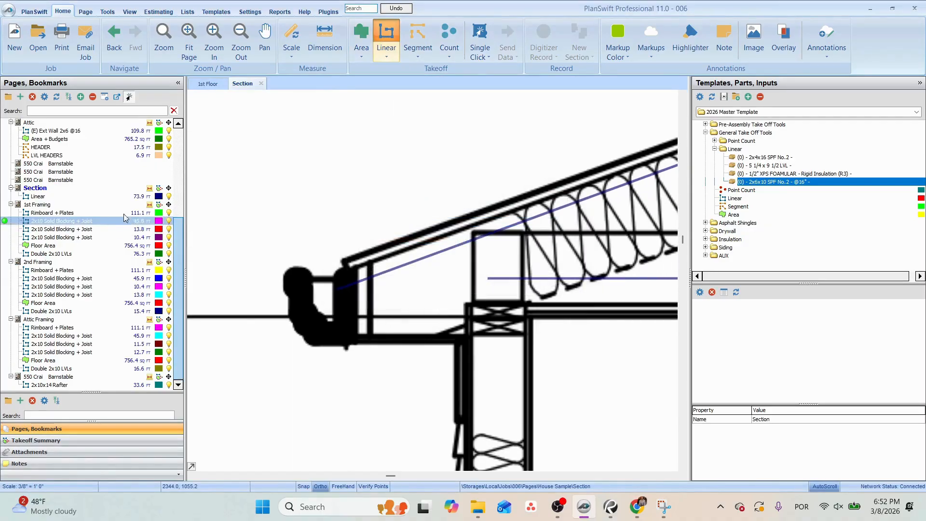
click(7, 197)
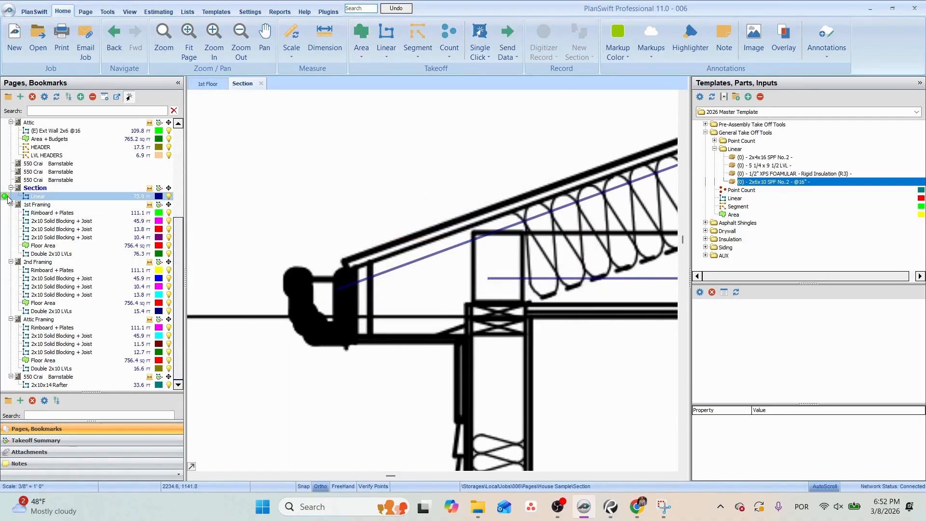
click(357, 265)
click(359, 337)
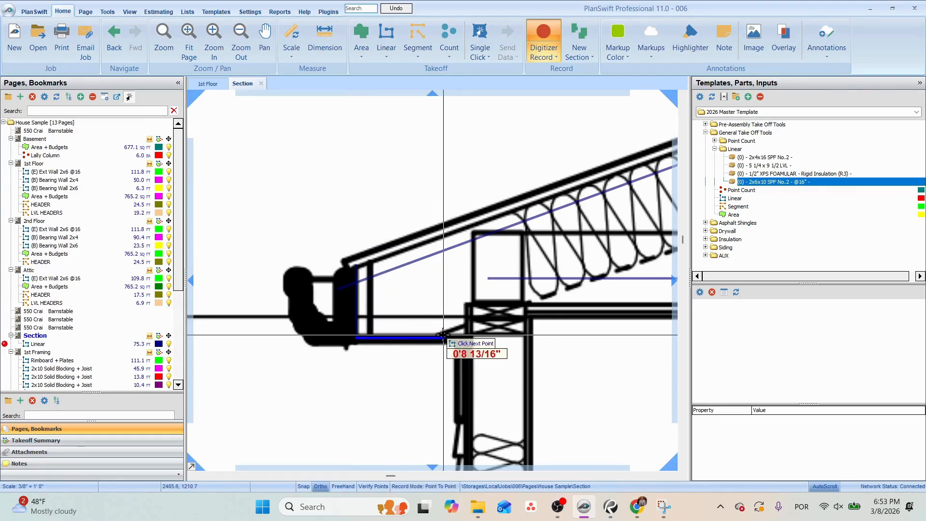
click(440, 336)
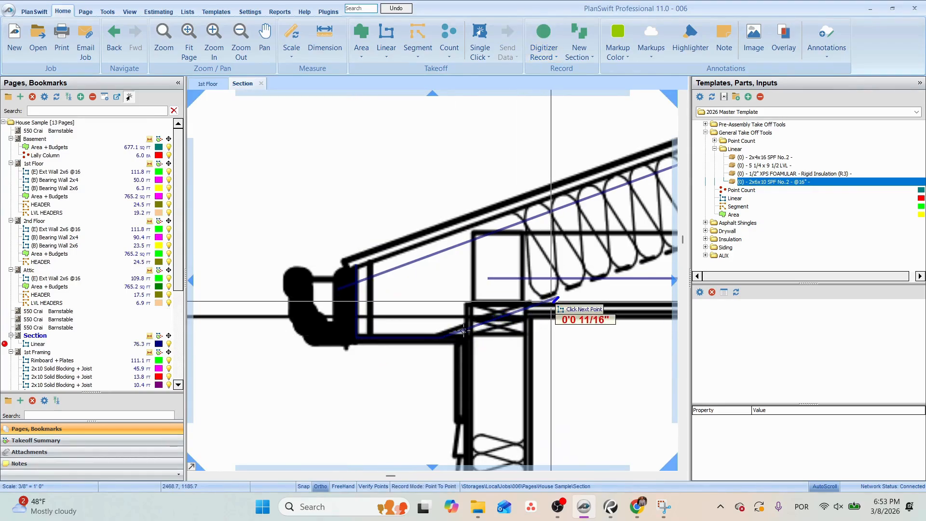
double_click(558, 297)
click(159, 343)
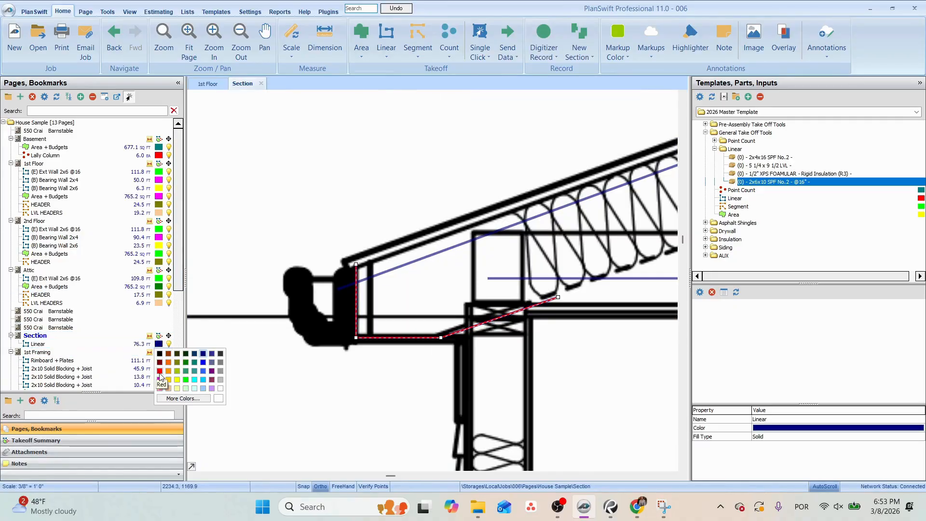
click(168, 371)
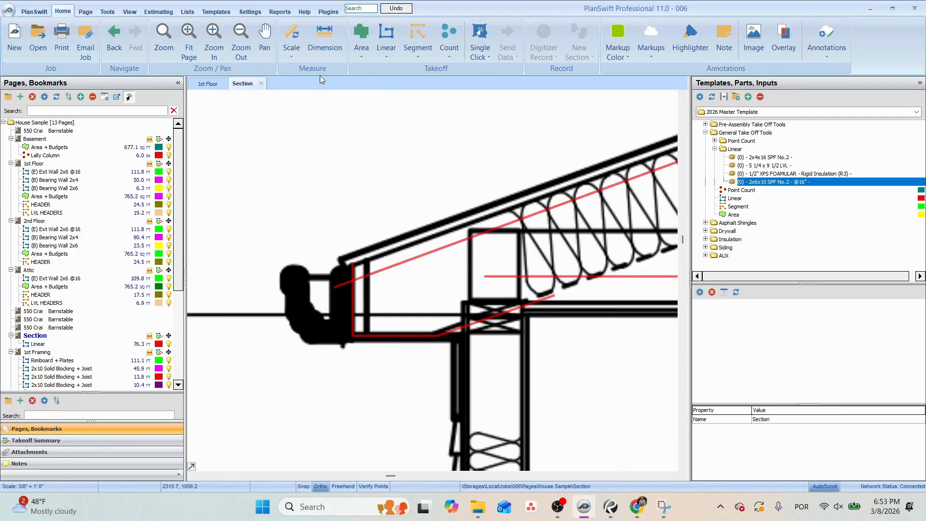
Add a line about 14.1 ft long to the Section's Linear takeoff, from below the left eave up to the ridge.
click(4, 345)
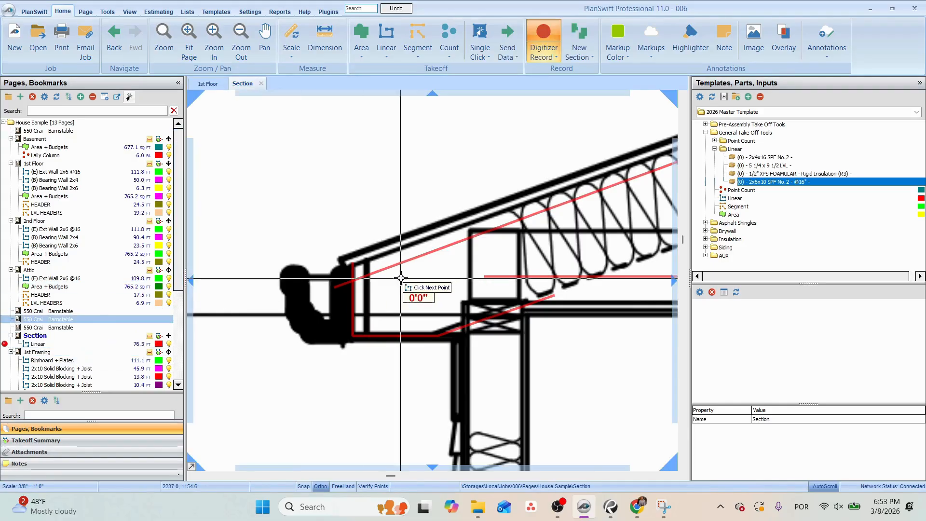
click(321, 352)
scroll(333, 341, down, 5)
drag(494, 289, 288, 316)
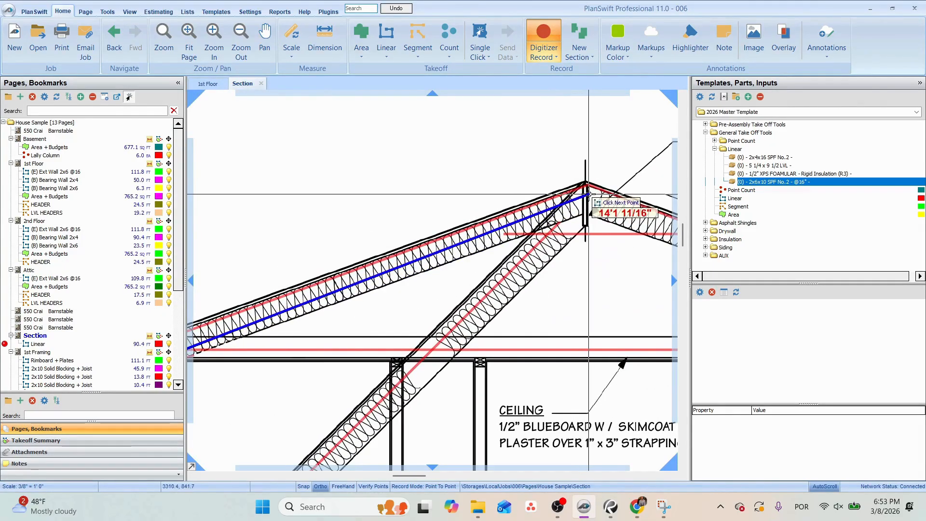
click(589, 194)
key(Escape)
Rename the roof framing plan's rafter takeoff to 2x10x16 Rafter and set its part's material to 2x10x16 SPF No.2.
scroll(600, 212, down, 4)
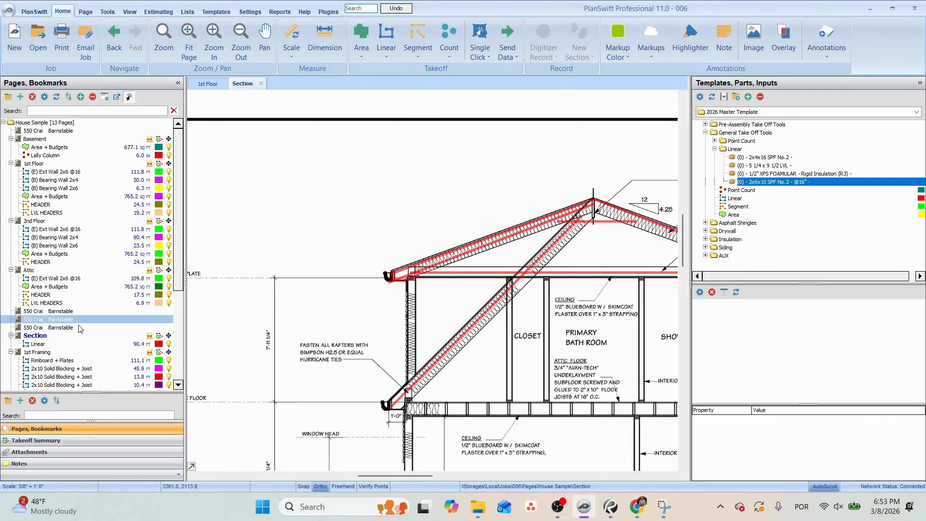
scroll(80, 329, down, 6)
click(72, 377)
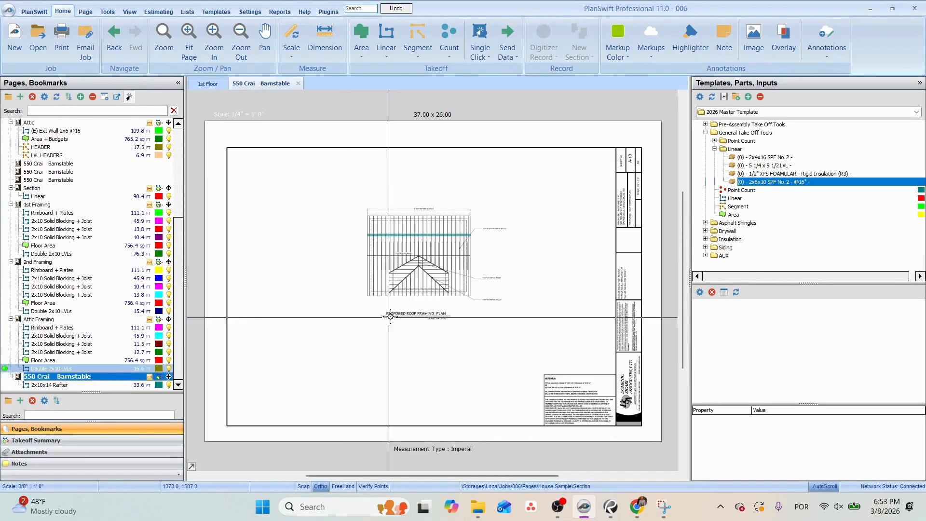
click(405, 216)
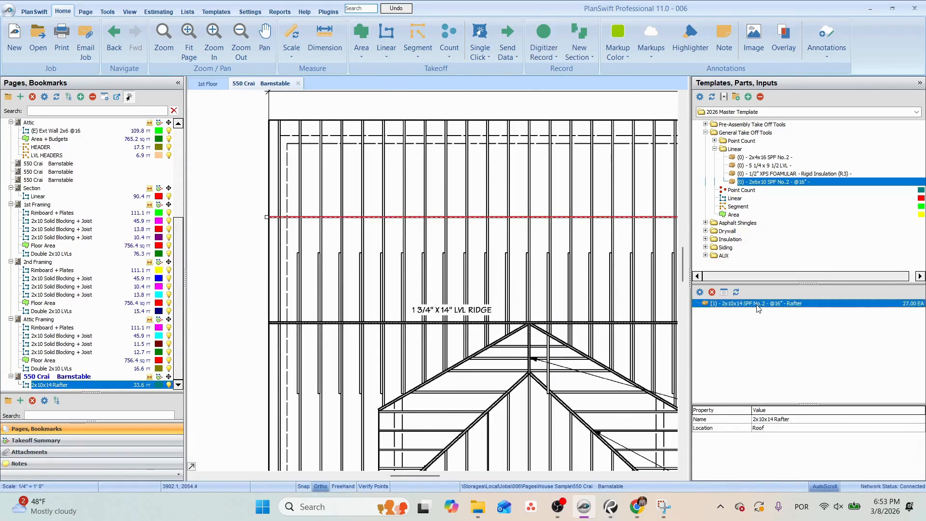
double_click(62, 386)
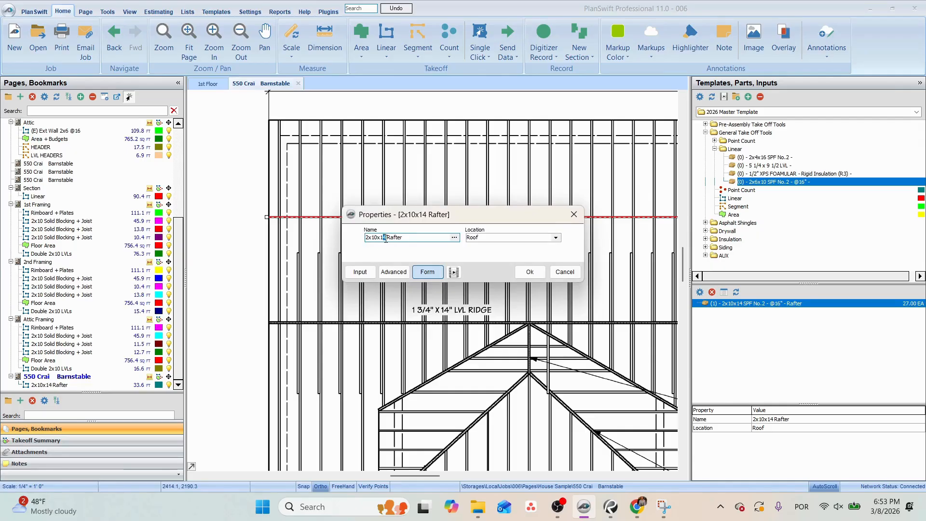
click(529, 271)
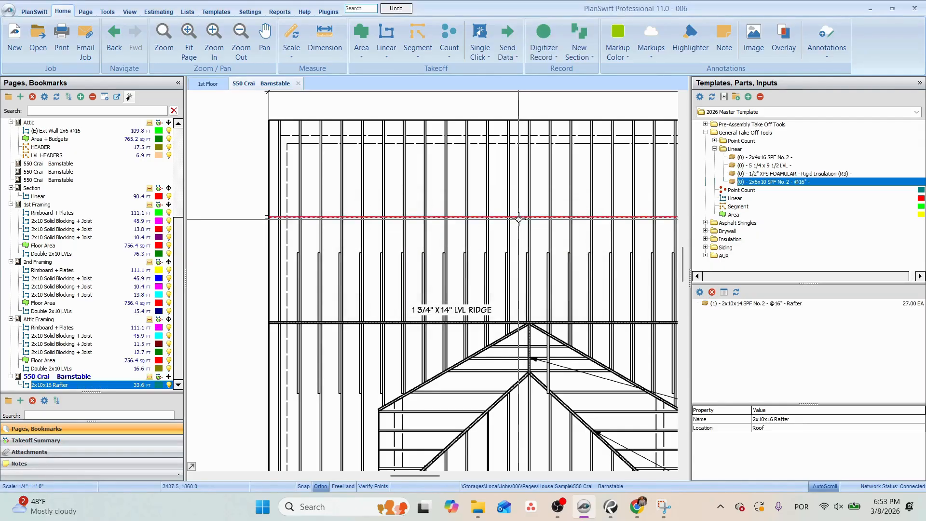
double_click(743, 304)
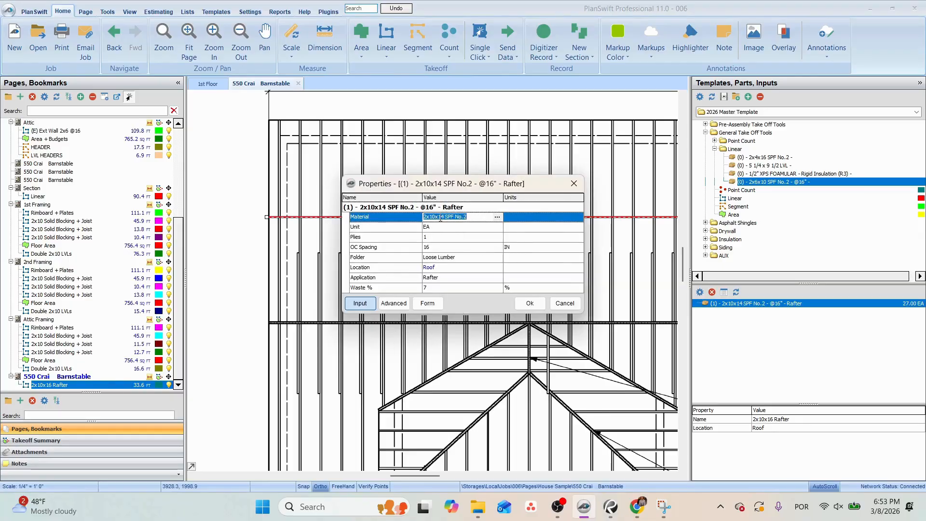
click(529, 303)
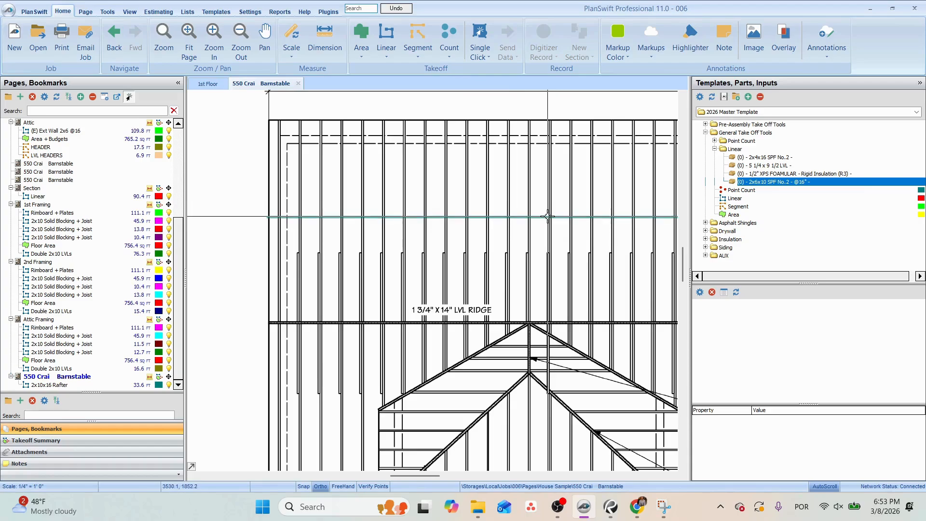
Examine the dormer's framing on the roof framing plan and its slopes on the proposed roof plan.
scroll(457, 243, down, 3)
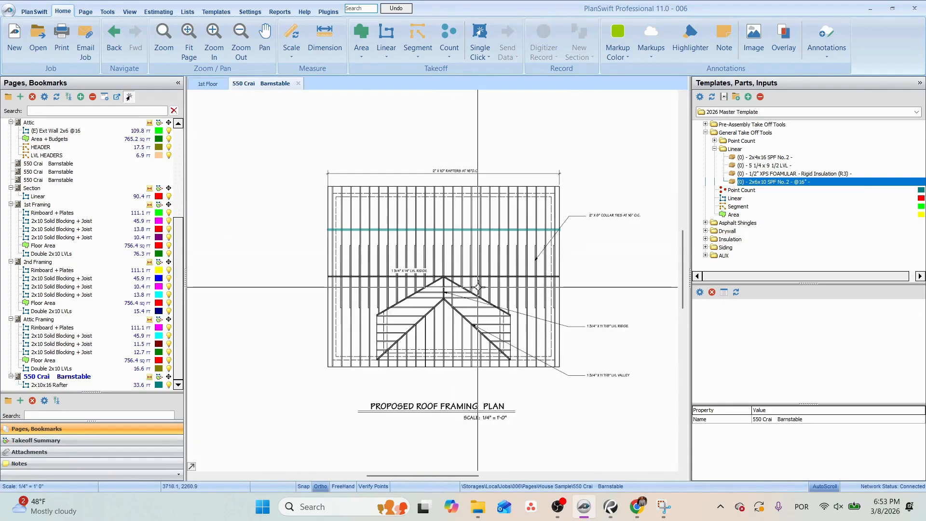
scroll(478, 288, up, 2)
drag(509, 332, 365, 303)
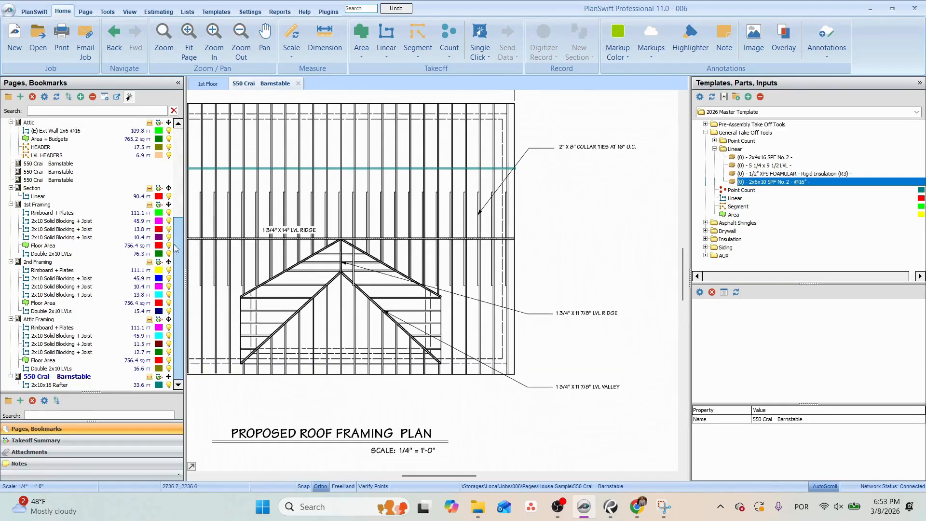
click(52, 166)
scroll(272, 240, up, 5)
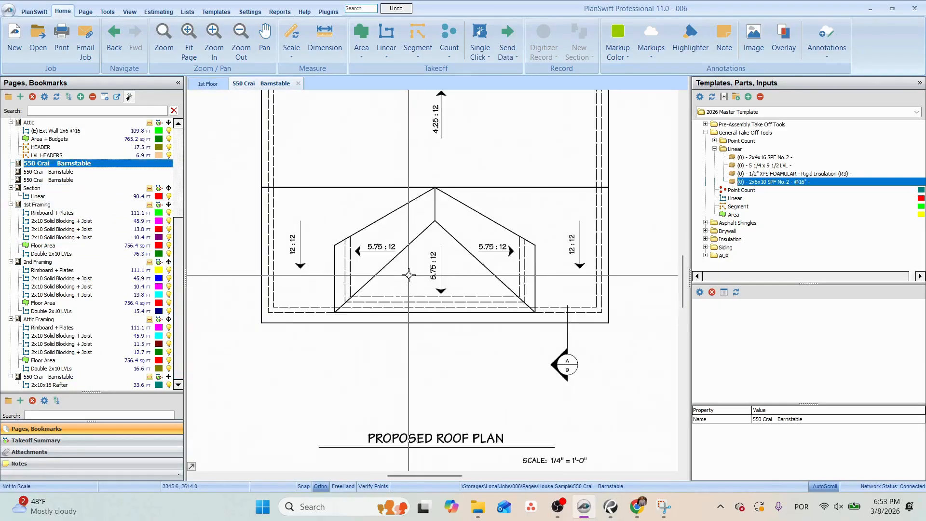
mouse_move(592, 269)
mouse_down()
mouse_move(454, 284)
mouse_move(609, 267)
mouse_up()
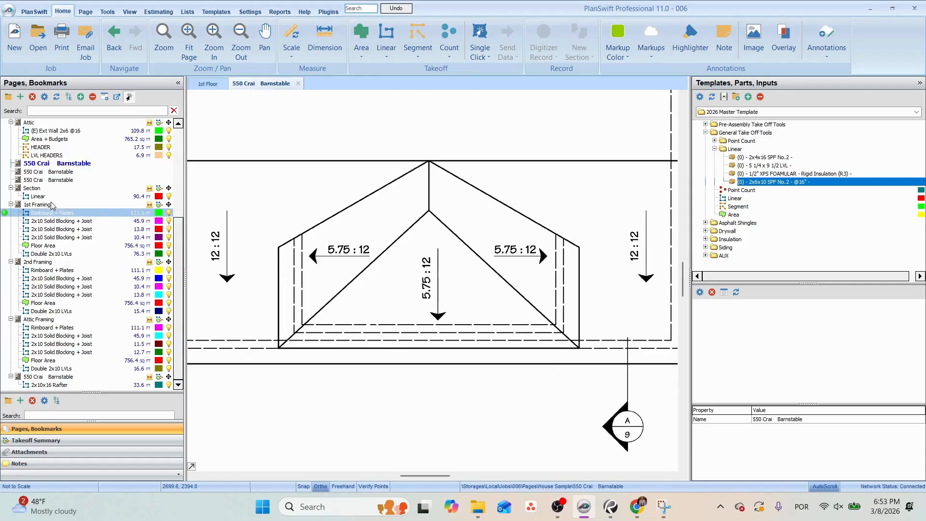
Measure the steep rafter on the Section page from its tail at the lower left eave up to the ridge.
click(42, 193)
scroll(527, 224, up, 5)
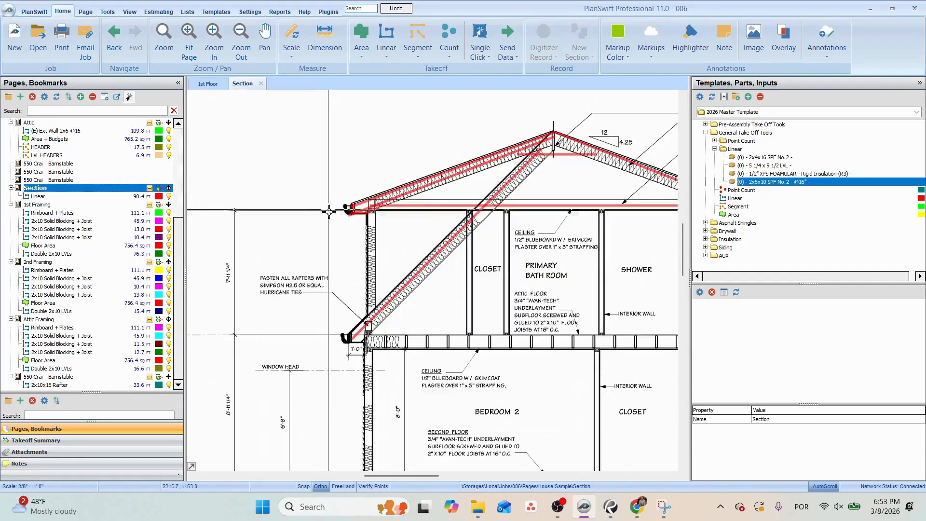
mouse_move(440, 202)
mouse_down()
mouse_move(412, 228)
mouse_move(287, 265)
mouse_up()
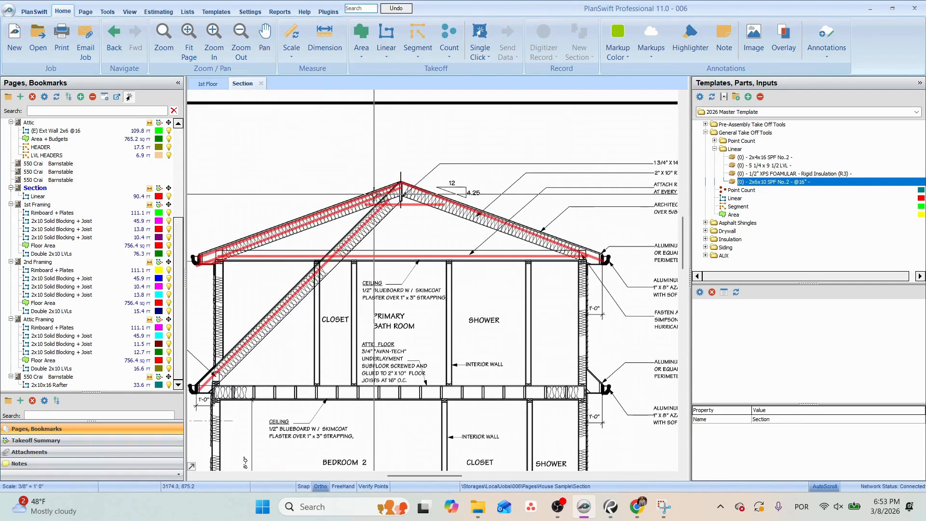
click(312, 217)
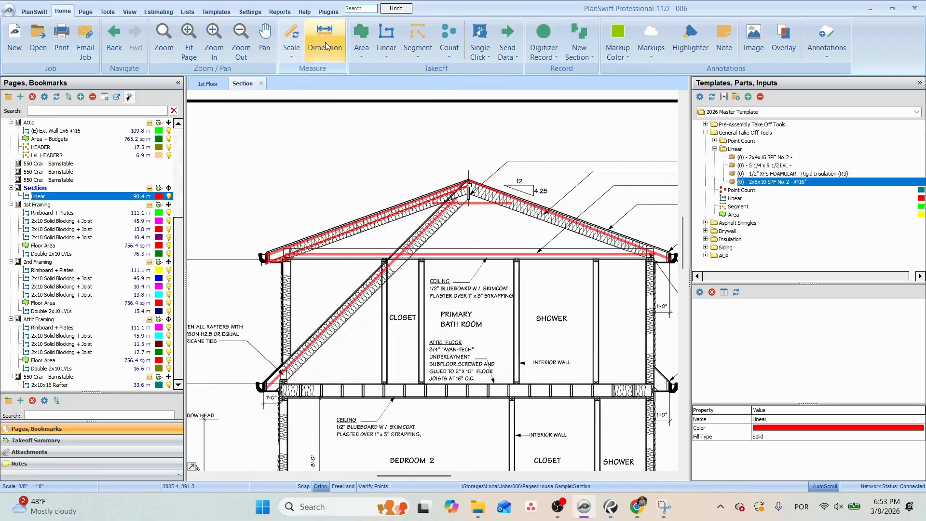
click(326, 46)
scroll(263, 386, up, 4)
click(270, 386)
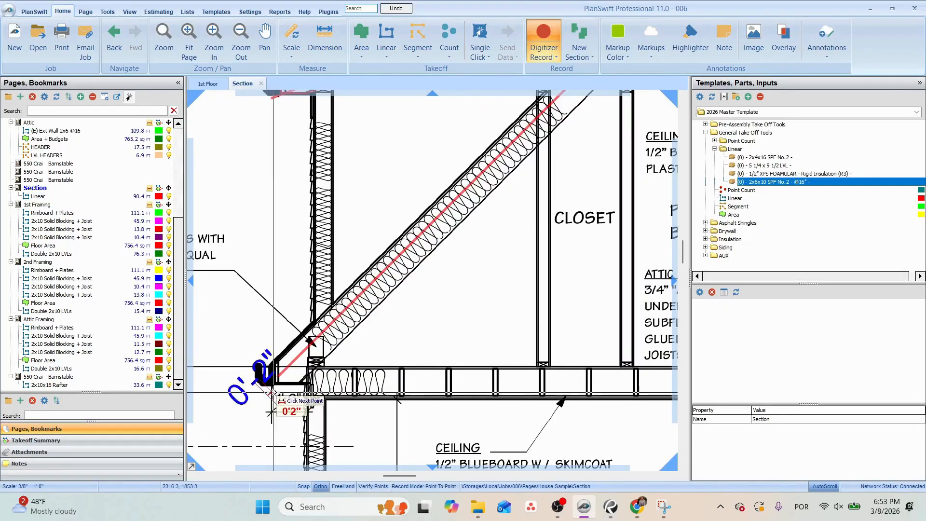
scroll(485, 190, down, 3)
scroll(487, 181, up, 2)
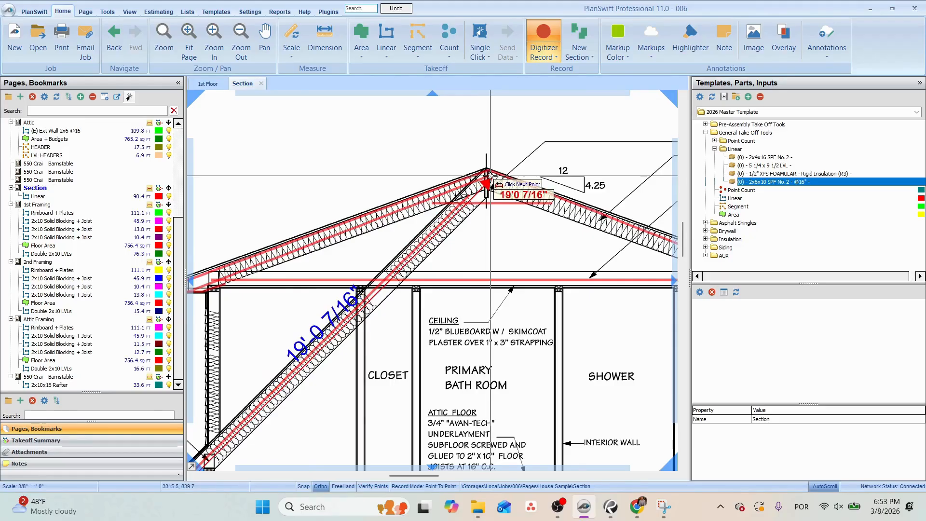
key(Escape)
Store the roof framing plan's 2x10x16 Rafter takeoff in the AUX templates and start a new takeoff from it named 2x10x20 Rafter.
click(64, 378)
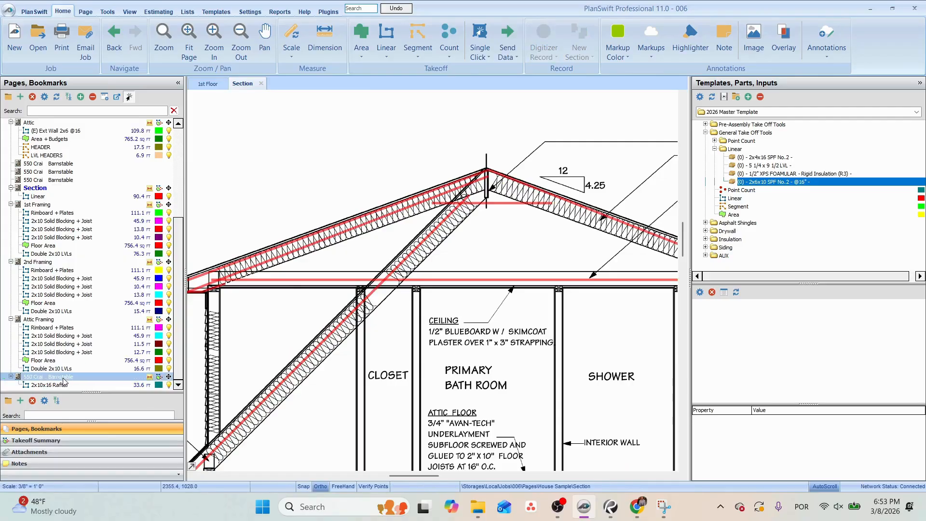
click(63, 380)
scroll(422, 225, up, 3)
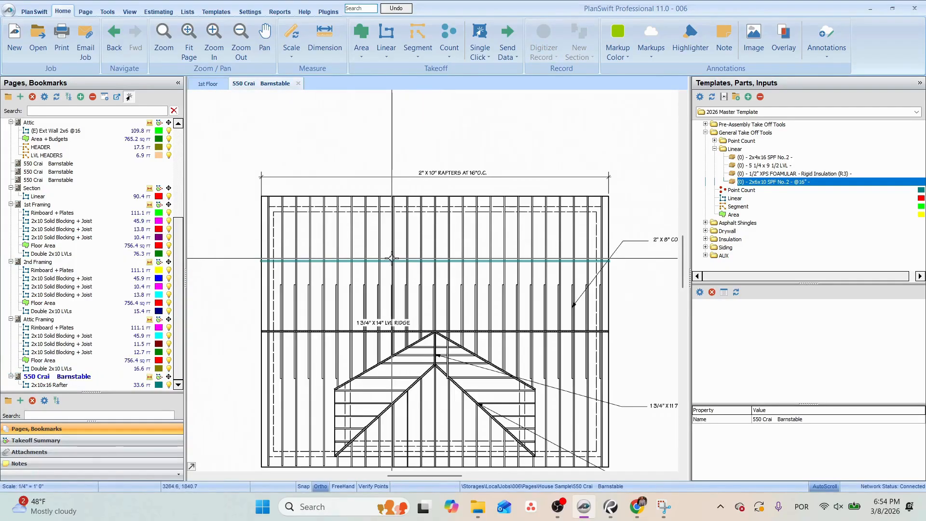
click(48, 384)
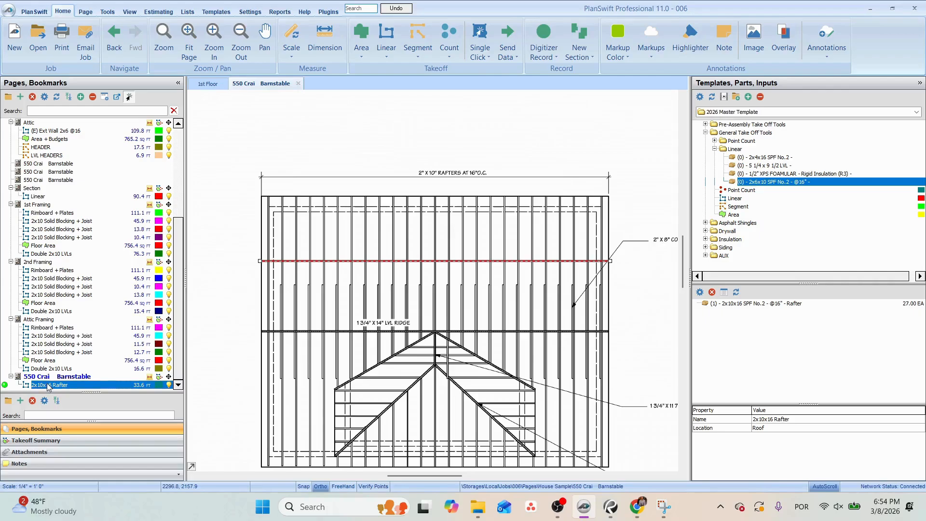
drag(723, 258, 723, 257)
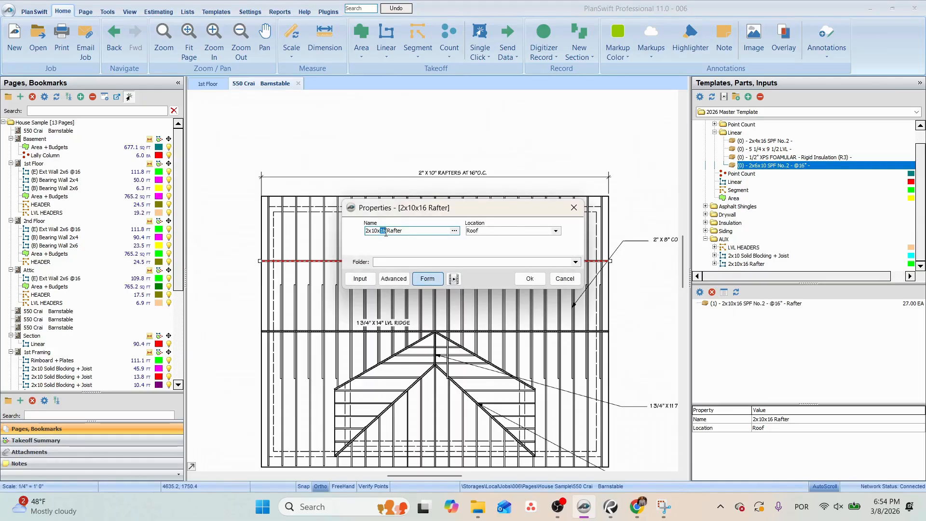
click(529, 279)
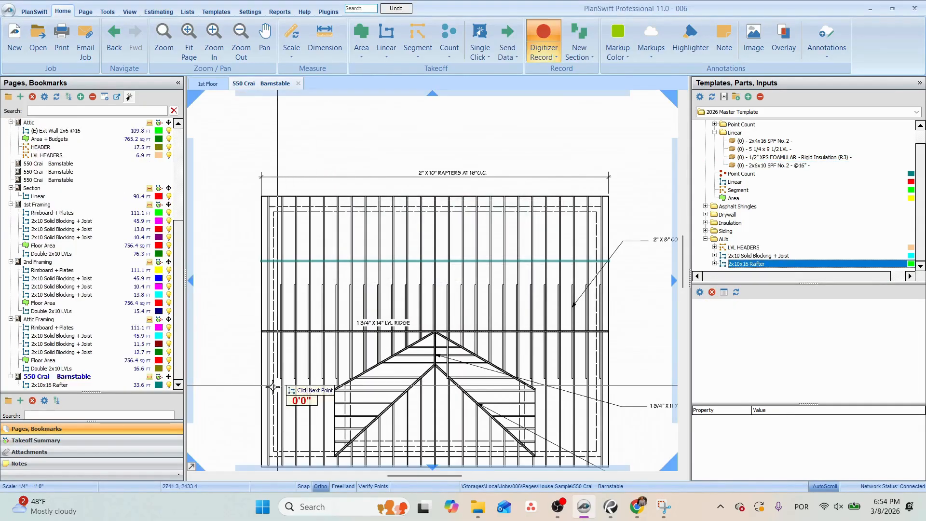
Trace the 2x10x20 rafter runs across the lower roof slope on both sides of the dormer, about 7 ft each.
click(261, 395)
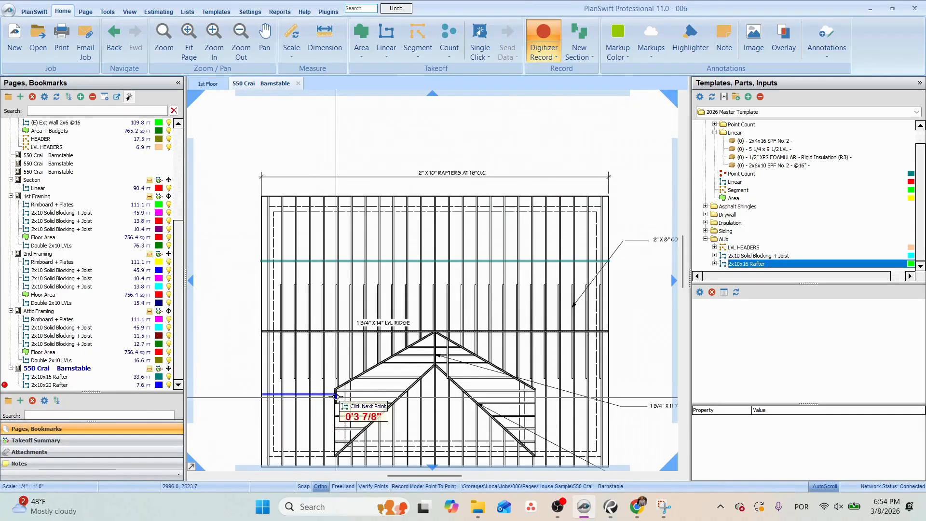
double_click(334, 395)
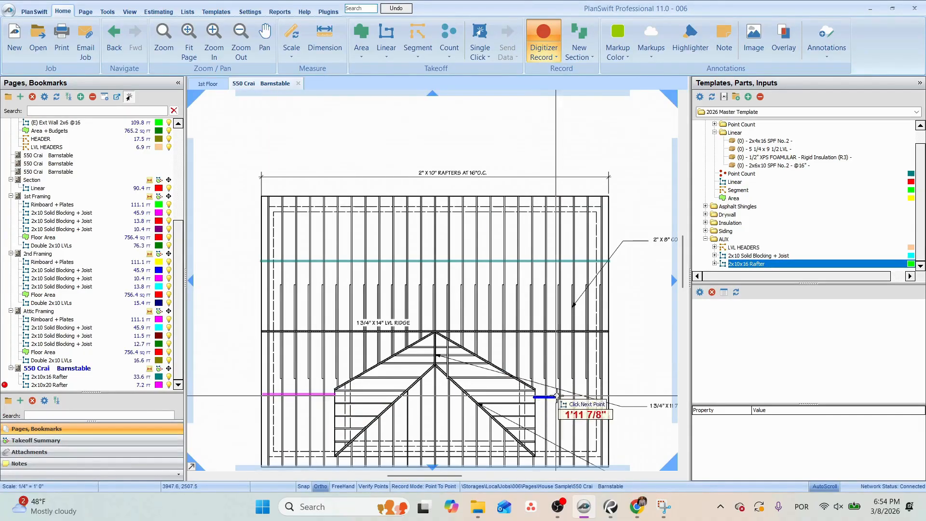
double_click(609, 400)
drag(571, 318, 573, 276)
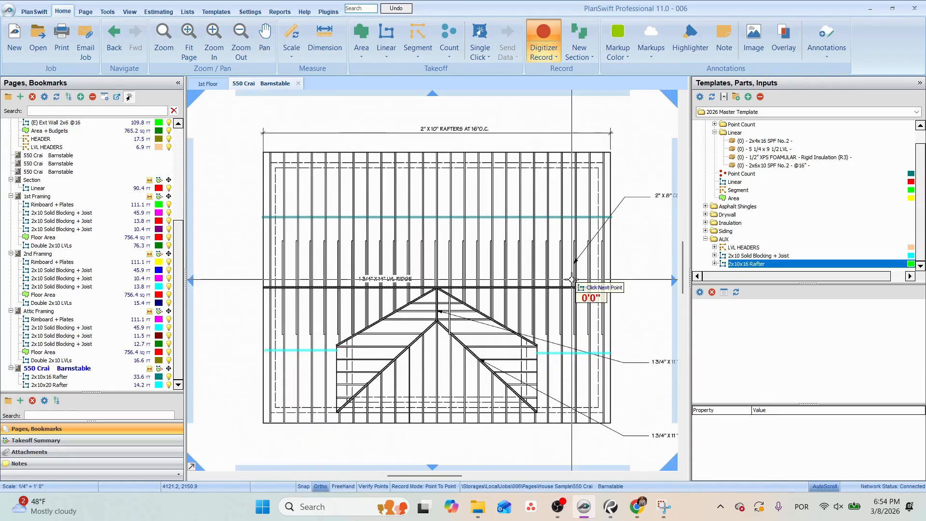
key(Escape)
Move both 2x10x20 rafter lines up near the ridge and extend them level toward the dormer, to about 18.3 ft in total.
click(552, 353)
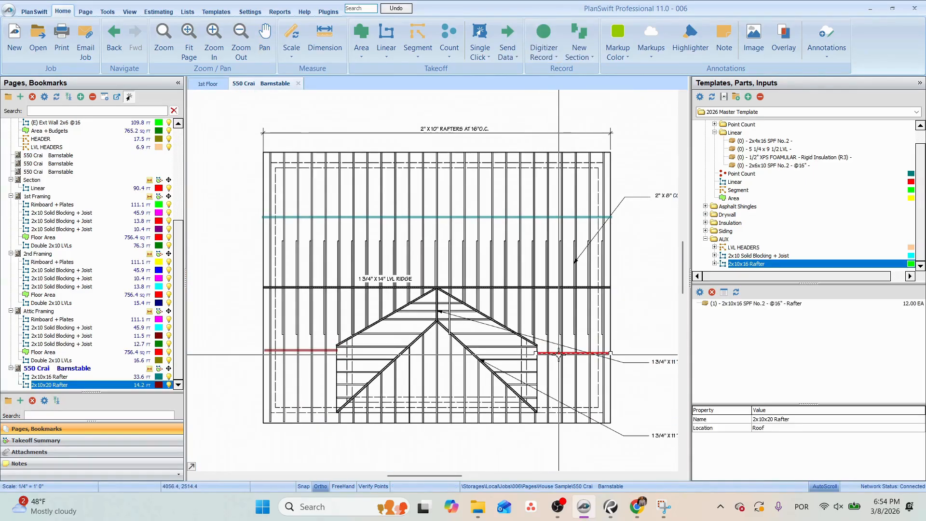
drag(560, 356, 515, 306)
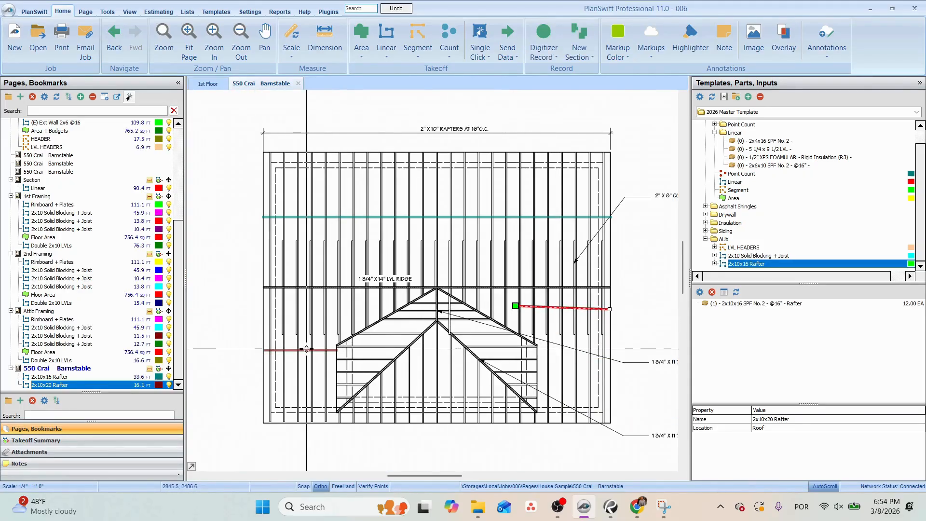
drag(306, 348, 356, 310)
click(534, 308)
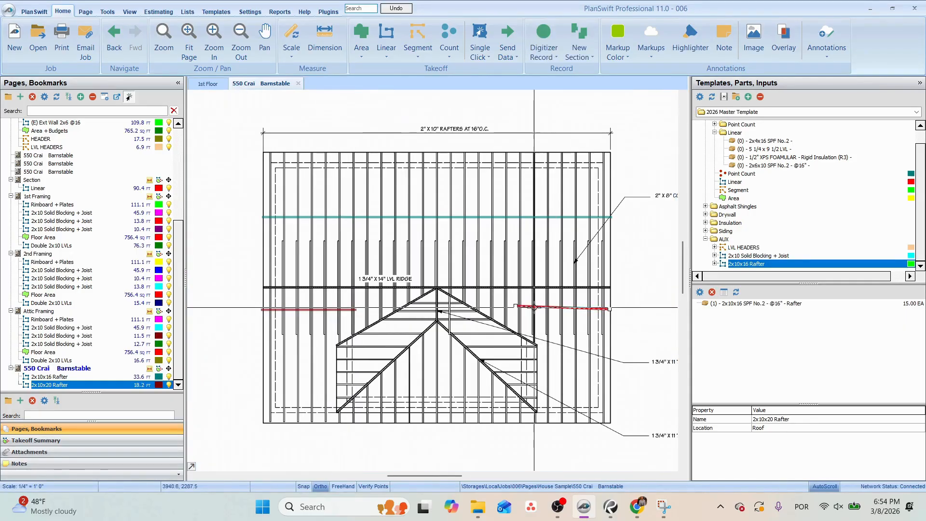
drag(517, 305, 514, 308)
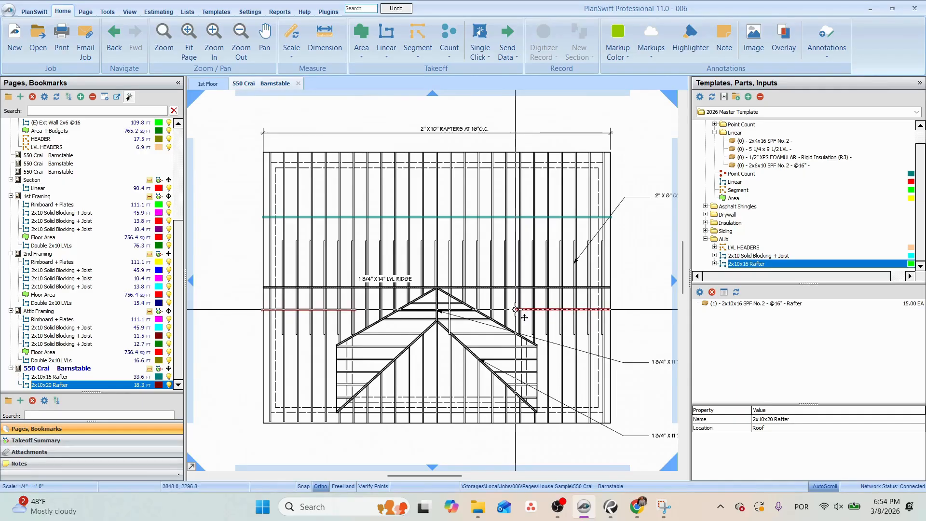
Open the material of the 2x10x20 Rafter takeoff's rafter part for editing.
drag(488, 269, 496, 256)
click(545, 296)
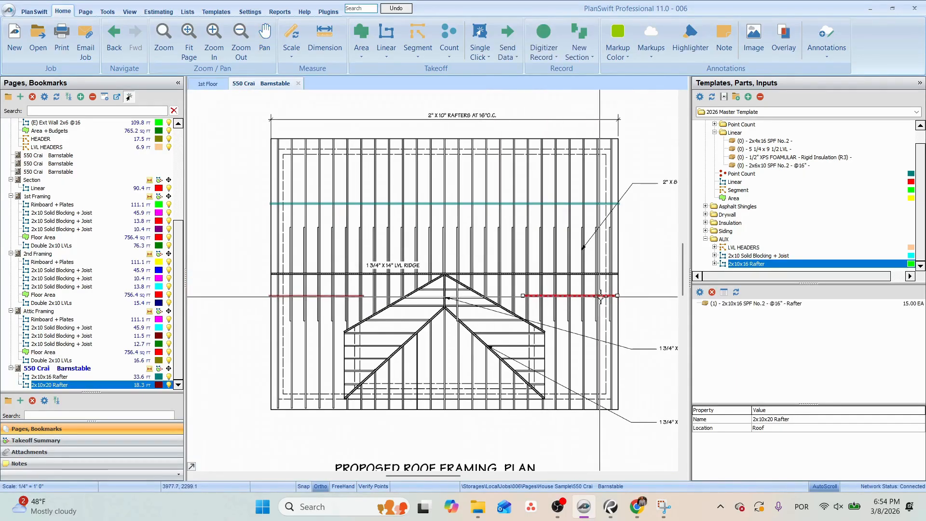
double_click(765, 305)
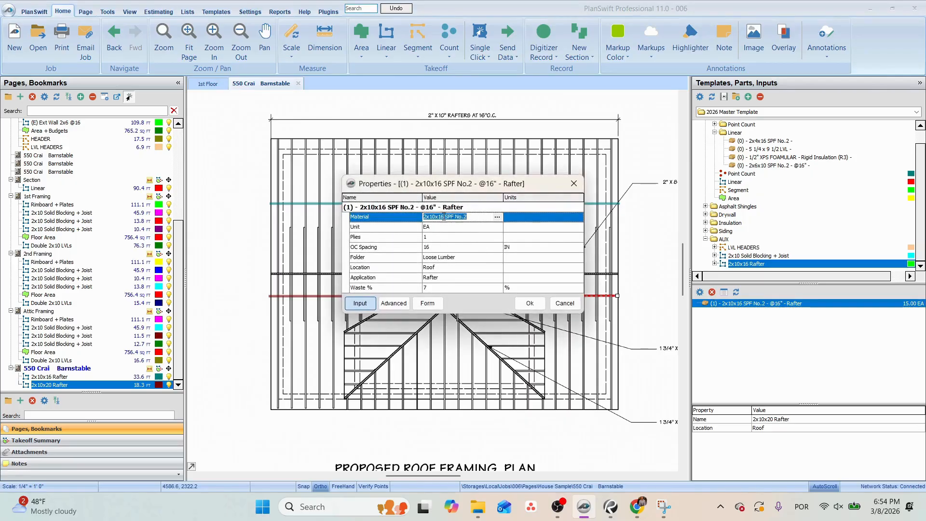
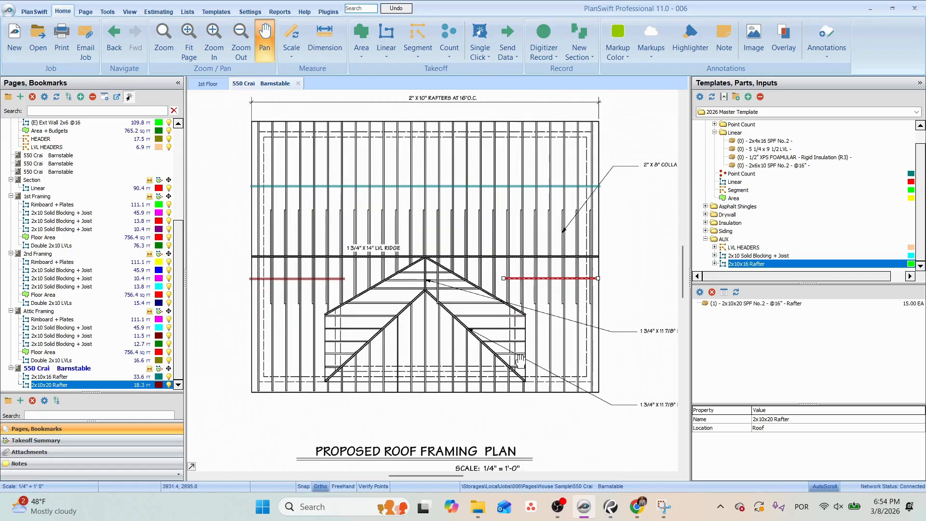
Review the Section page, then open the front elevation page and examine the roof pitch marked beside the dormer.
click(471, 368)
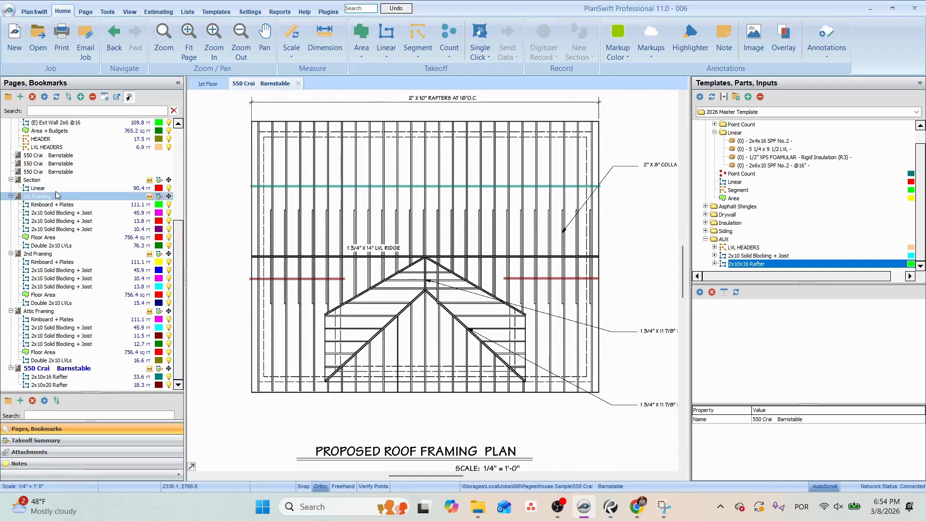
click(35, 179)
scroll(374, 187, down, 4)
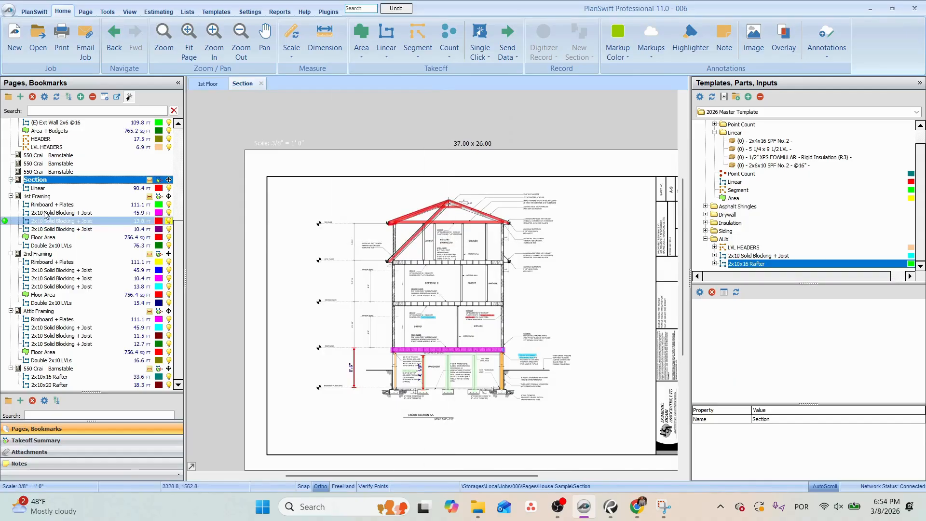
scroll(62, 293, up, 2)
scroll(60, 251, up, 1)
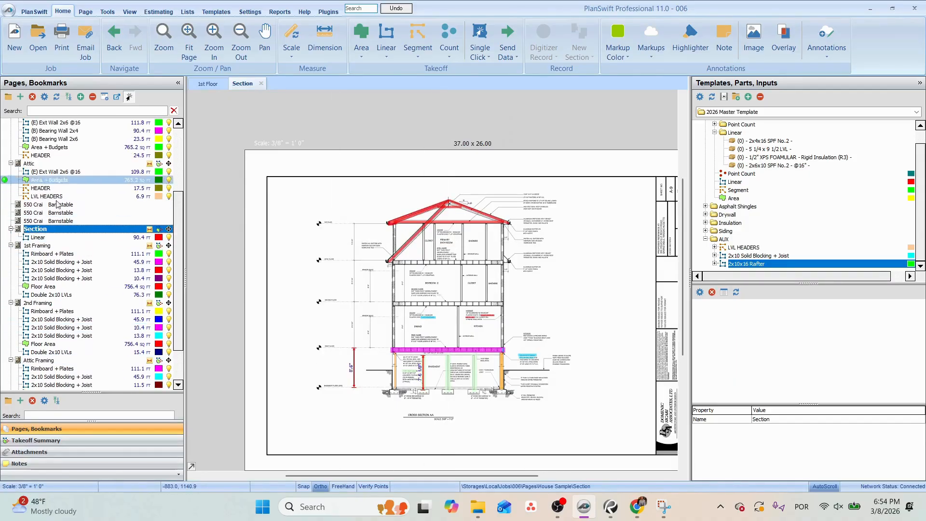
click(54, 205)
click(54, 214)
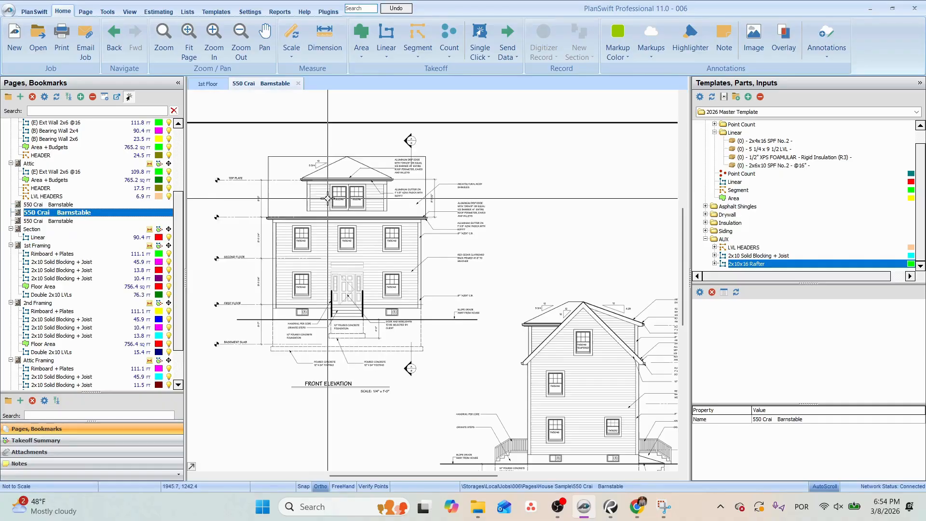
scroll(352, 203, up, 2)
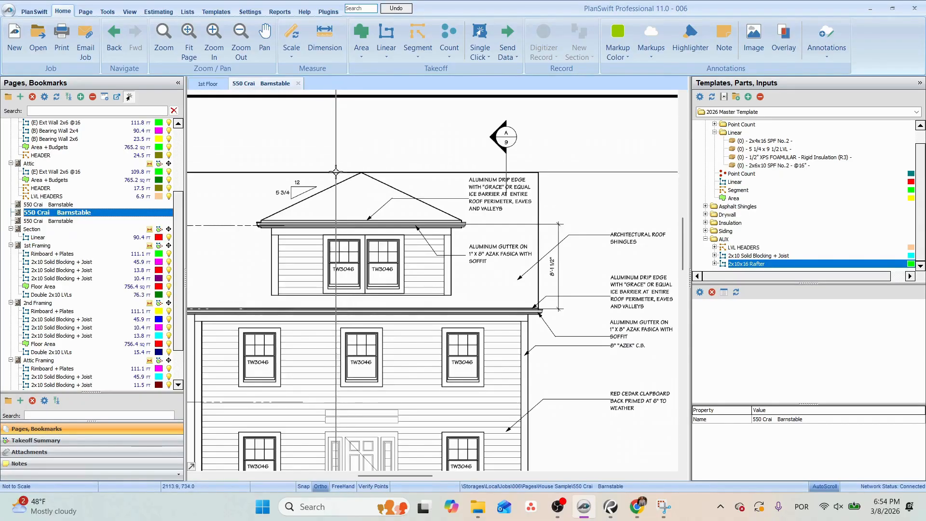
scroll(281, 198, up, 2)
scroll(304, 176, up, 1)
drag(303, 176, 335, 215)
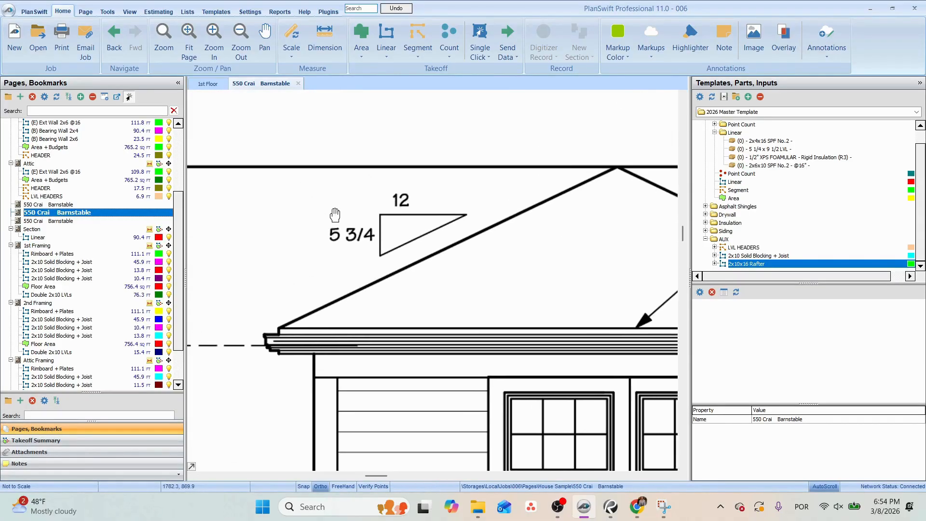
Set the scale of the elevations page to 1/4" = 1' 0", matching the note under the front elevation.
click(321, 40)
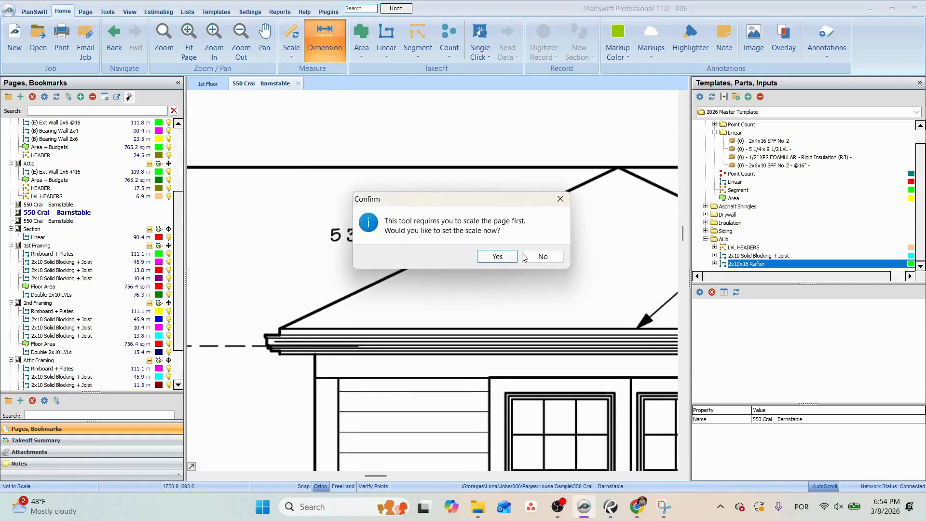
click(544, 256)
scroll(548, 255, down, 4)
scroll(532, 388, up, 4)
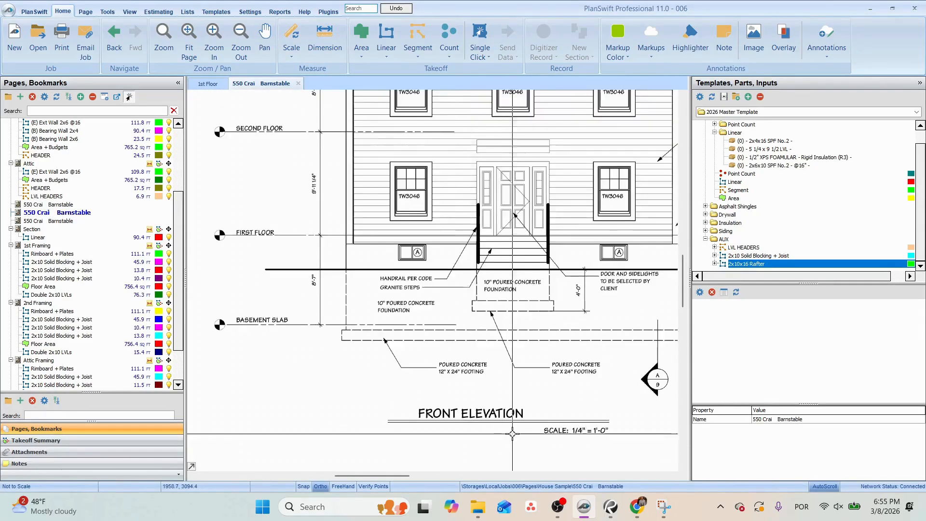
scroll(531, 389, up, 1)
click(291, 46)
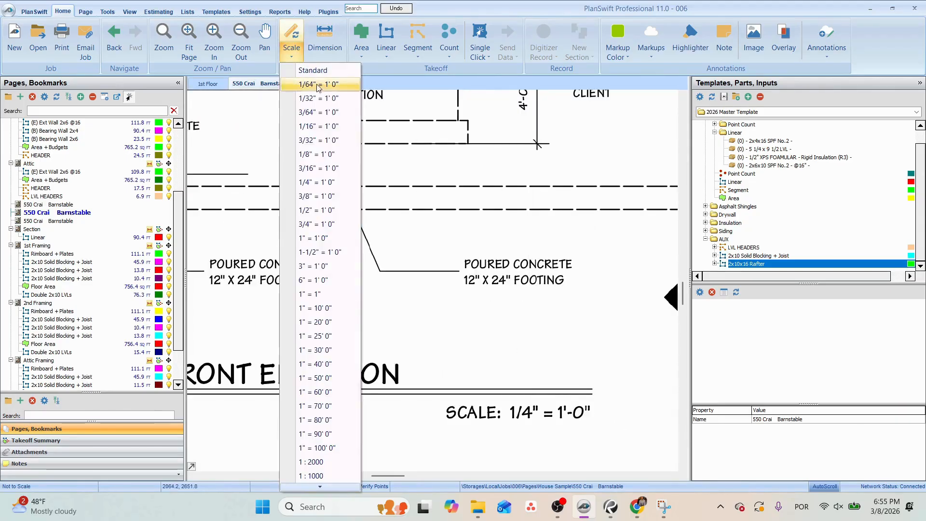
click(328, 182)
click(485, 303)
scroll(450, 308, down, 2)
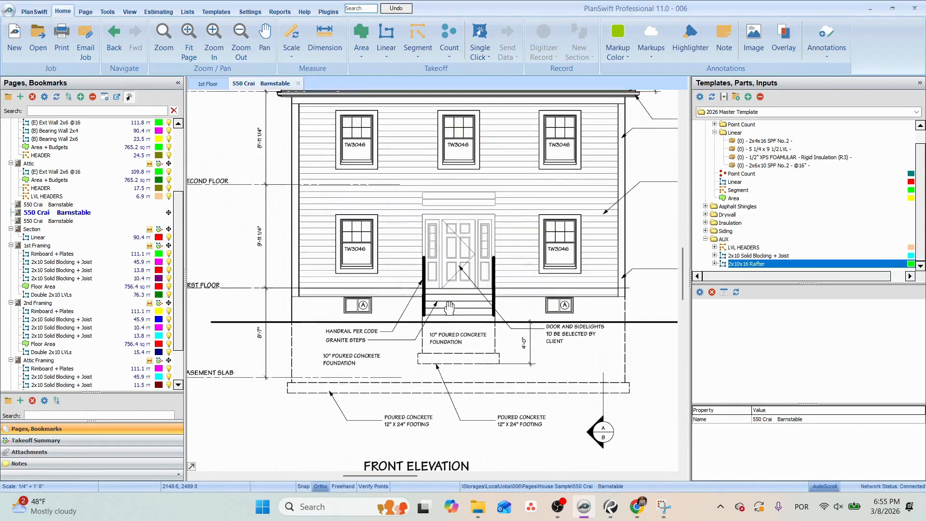
Dimension the height between the first floor and second floor lines on the front elevation to check the scale.
click(327, 38)
scroll(260, 296, up, 3)
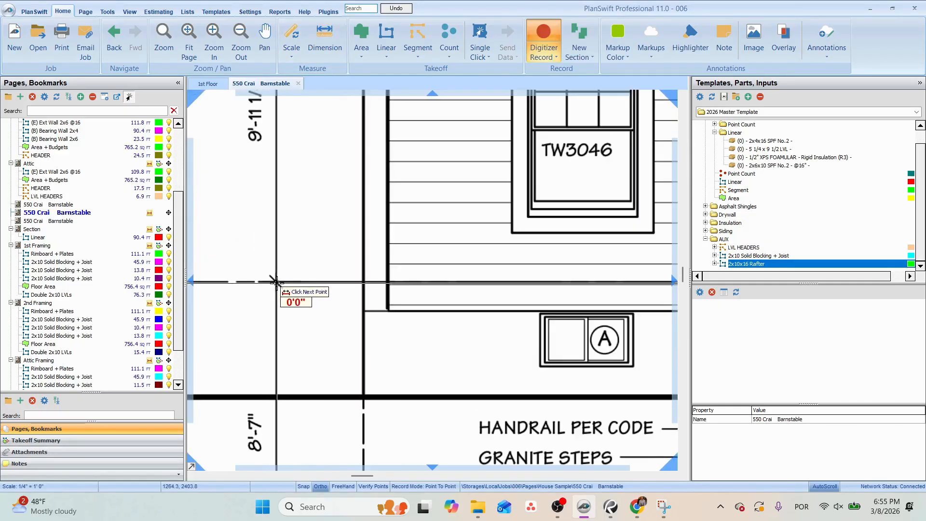
click(274, 282)
drag(361, 135, 443, 323)
click(365, 119)
scroll(410, 326, down, 6)
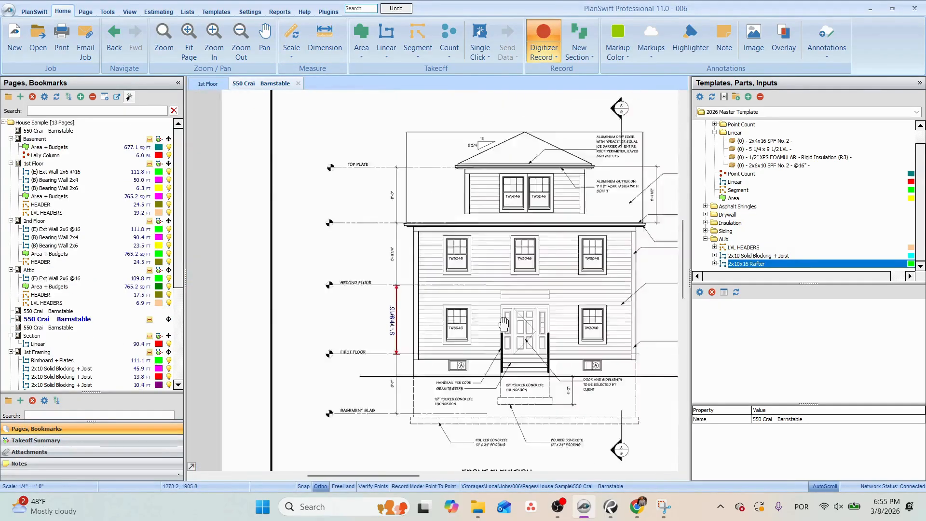
Measure the dormer roof's slope from eave to ridge on the front elevation and on the side elevation.
drag(518, 139, 390, 292)
scroll(389, 292, up, 3)
click(267, 347)
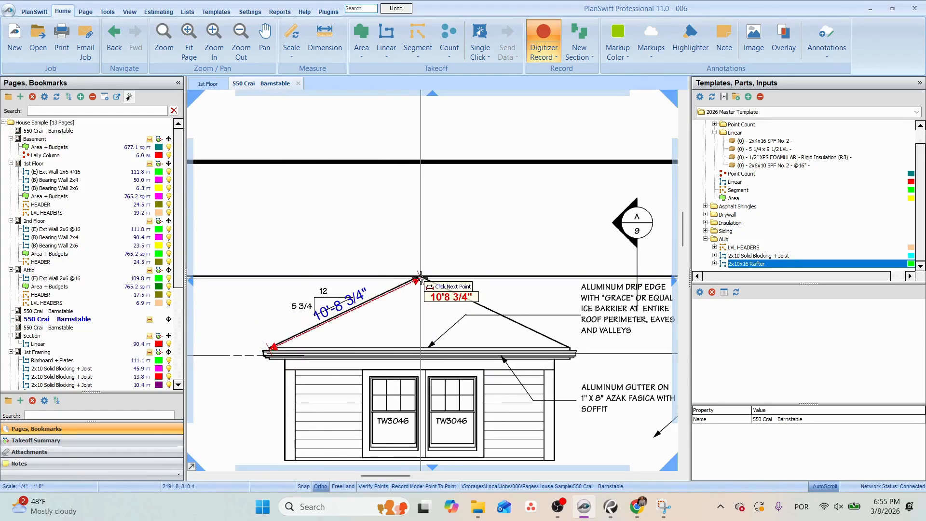
scroll(421, 278, down, 5)
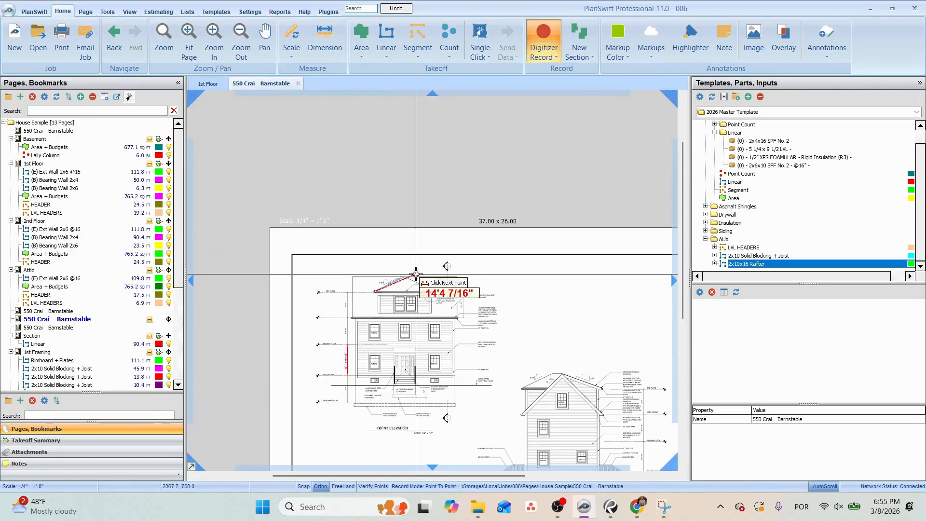
scroll(556, 398, up, 5)
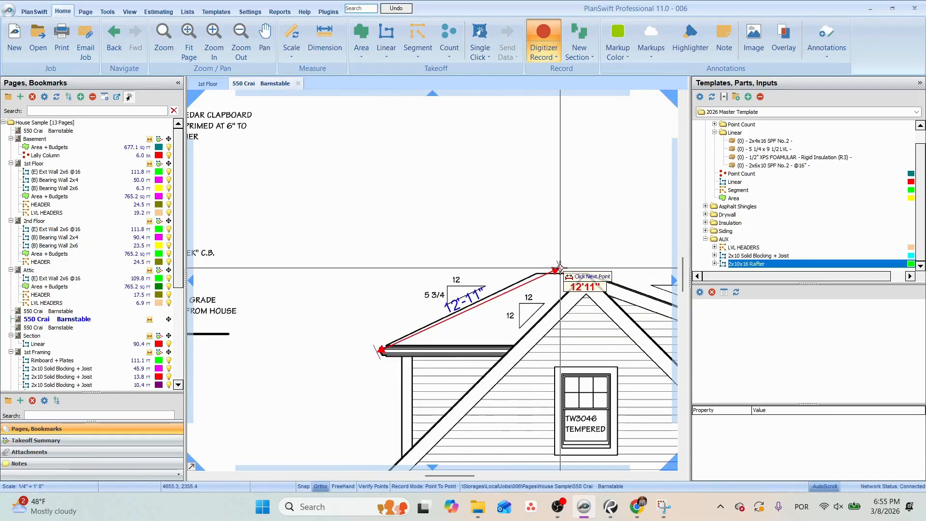
scroll(563, 265, down, 2)
key(Escape)
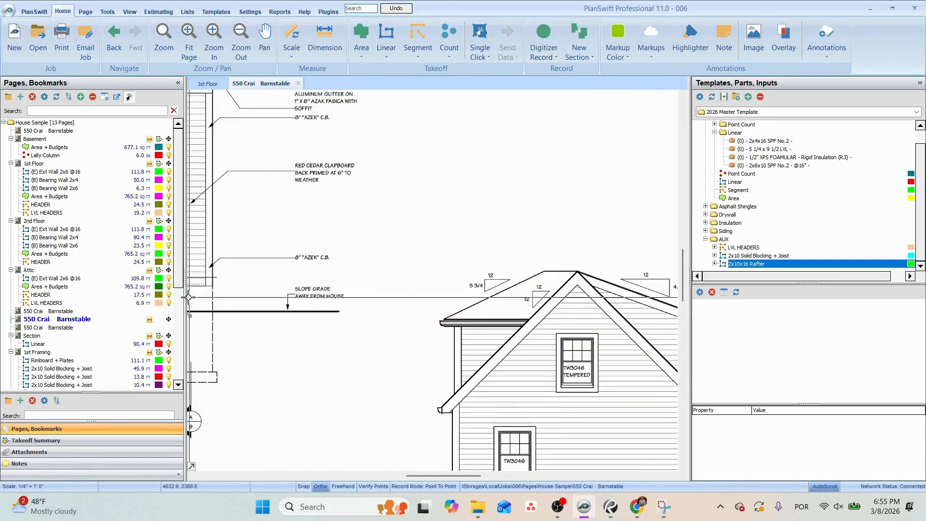
Add a horizontal run across the dormer's full width to the roof framing plan's 2x10x16 Rafter takeoff, to about 53 ft in total.
scroll(65, 346, down, 3)
scroll(65, 346, down, 3)
click(50, 384)
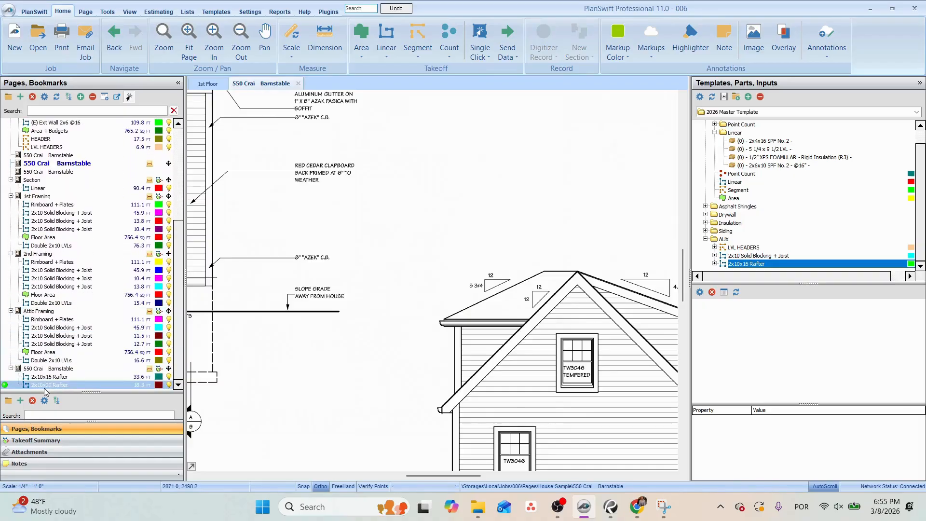
scroll(394, 233, up, 3)
click(49, 377)
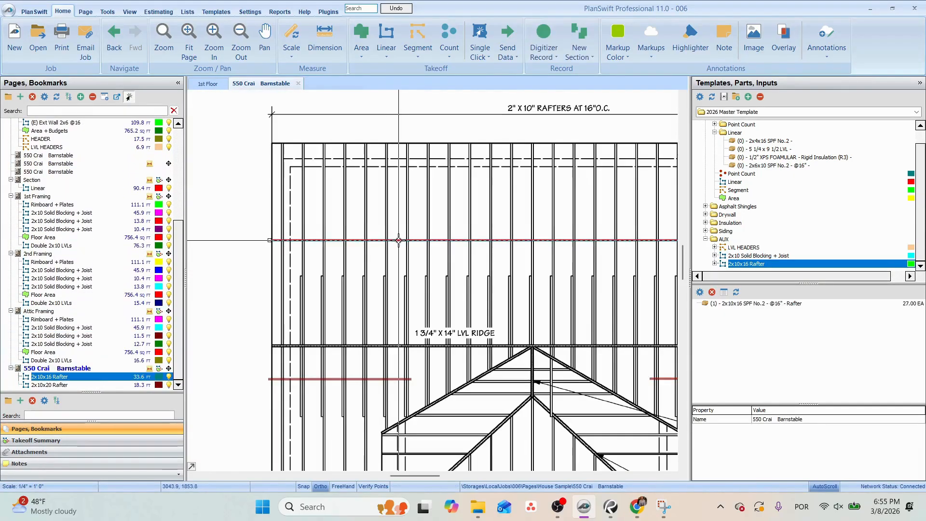
click(5, 377)
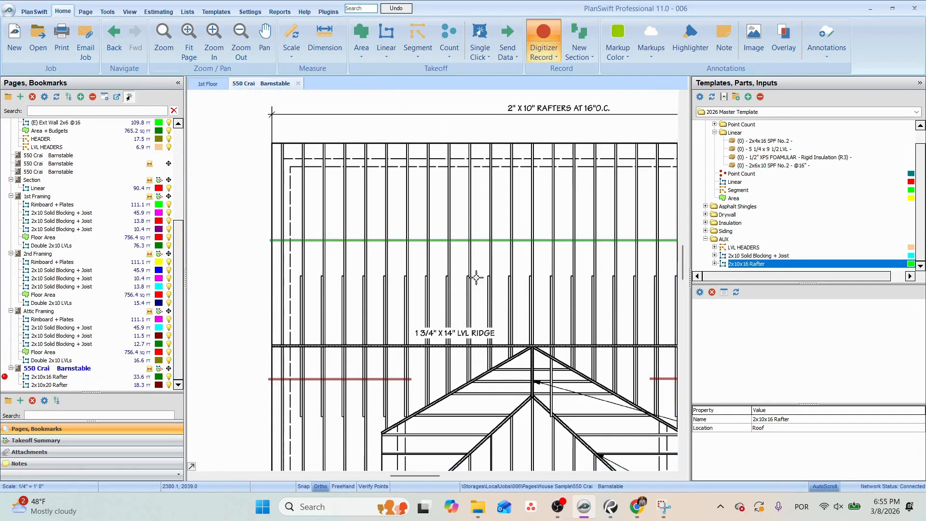
click(554, 300)
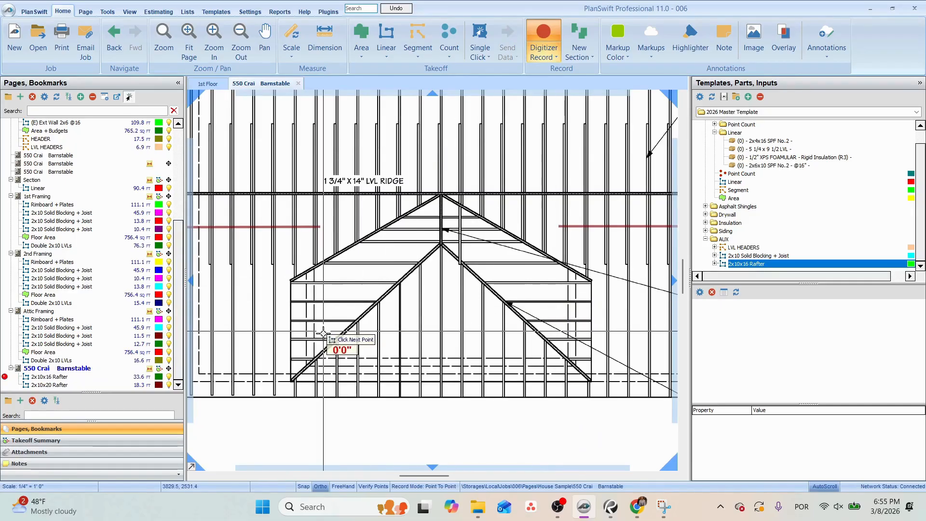
click(288, 296)
click(591, 297)
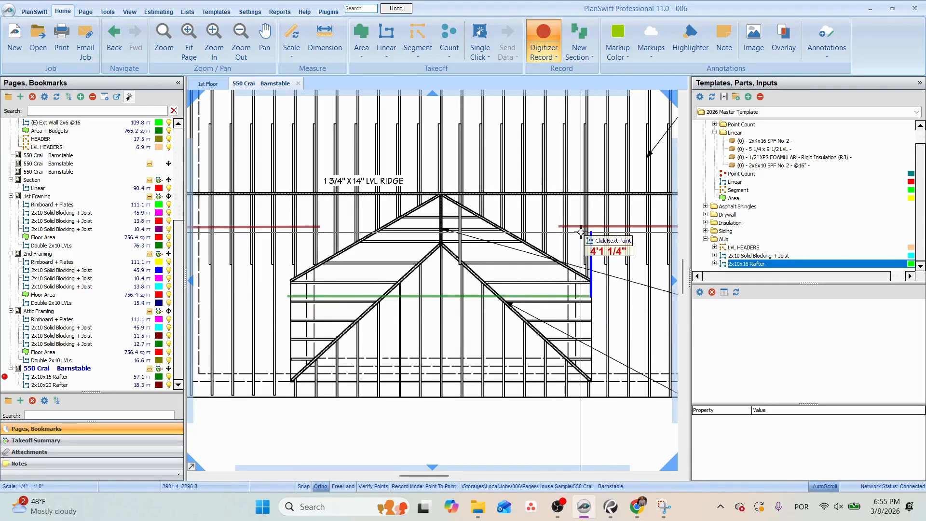
key(Escape)
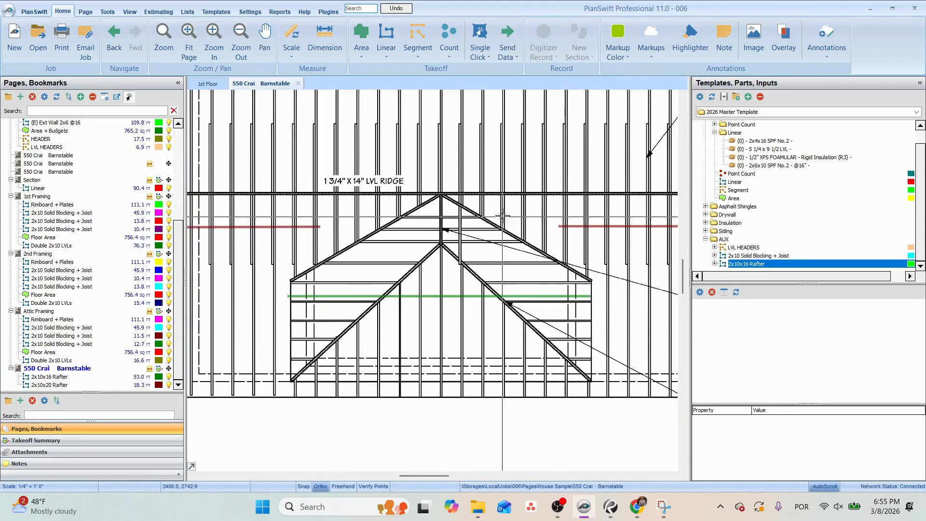
Examine the collar tie note and the collar tie lines around the ridge on the roof framing plan.
scroll(522, 249, down, 4)
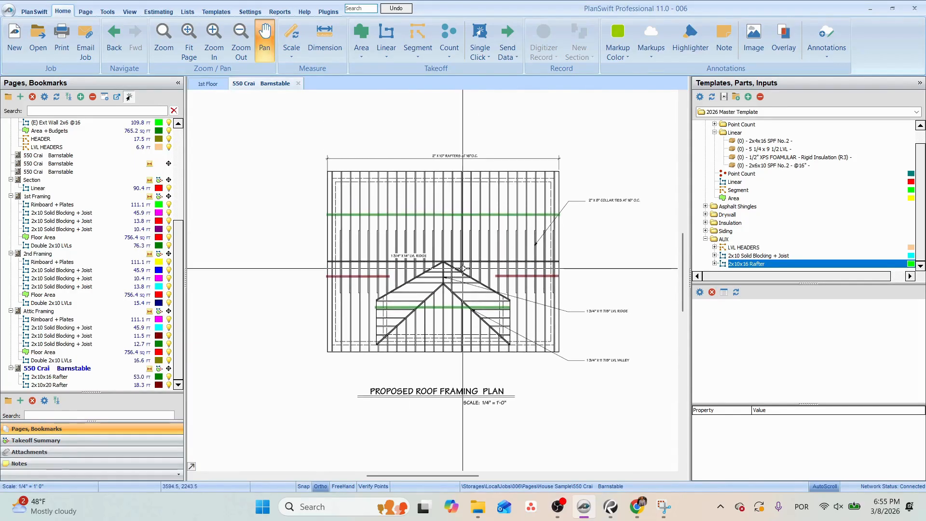
scroll(362, 238, up, 2)
drag(488, 270, 289, 285)
drag(543, 287, 352, 310)
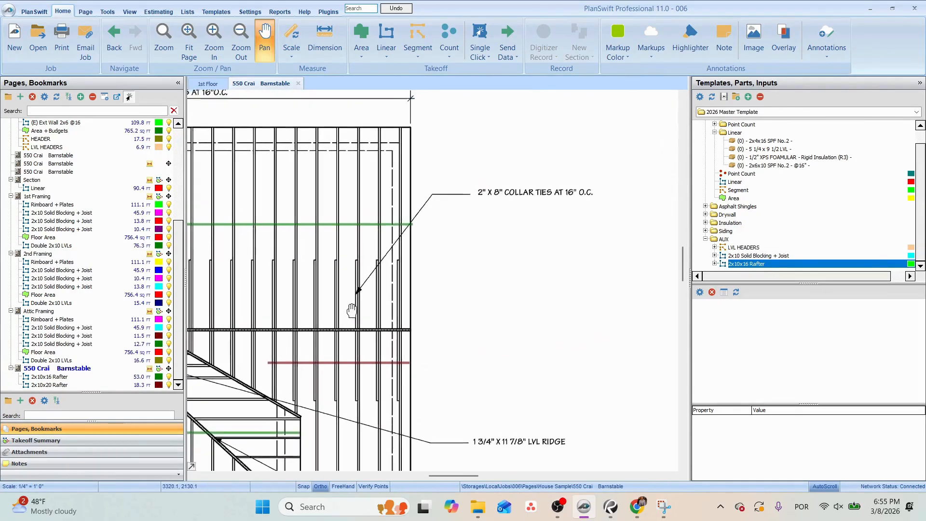
scroll(351, 310, down, 4)
scroll(387, 269, up, 4)
key(Escape)
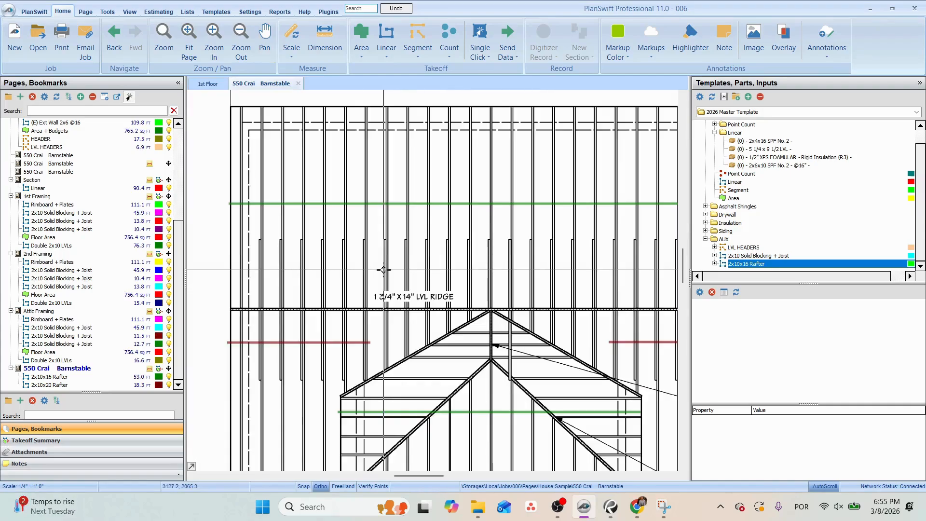
scroll(386, 270, down, 2)
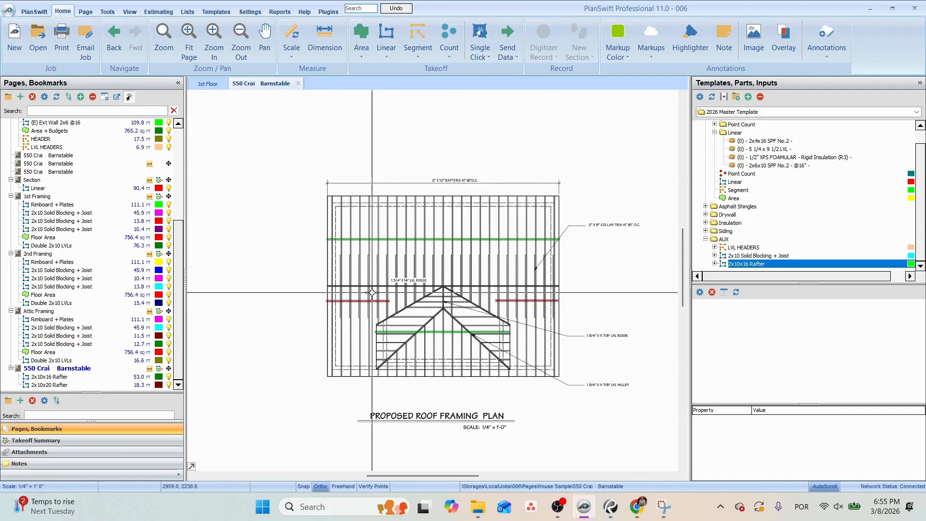
scroll(329, 285, up, 2)
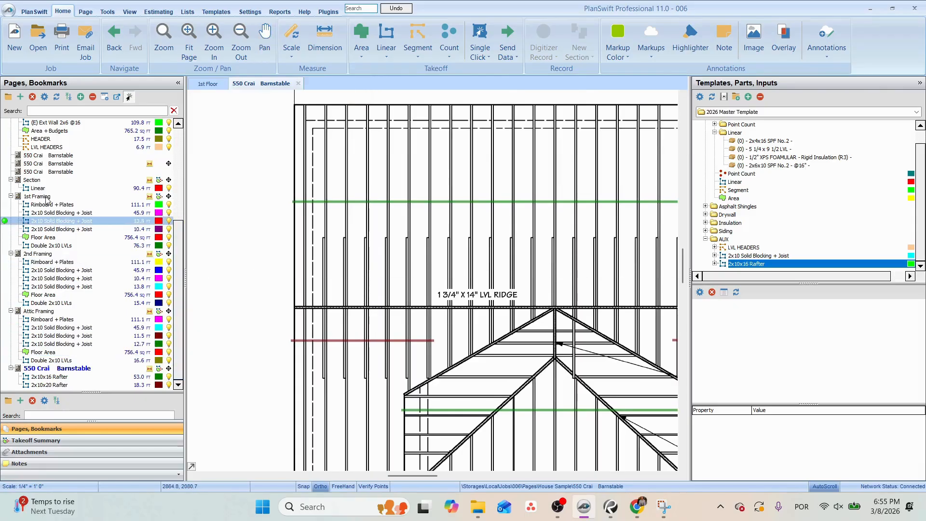
Open the Section page and select the horizontal collar tie line just below the ridge.
click(38, 180)
scroll(363, 189, up, 4)
drag(609, 135, 443, 307)
scroll(447, 307, up, 2)
click(424, 292)
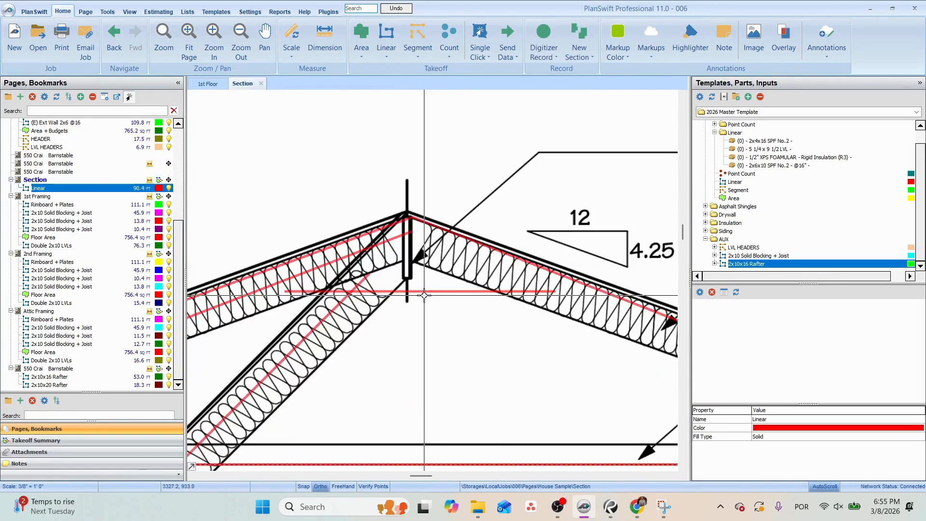
Switch to Chrome, search Google Images for "collar tie rafters" and open the first Fine Homebuilding diagram.
click(636, 506)
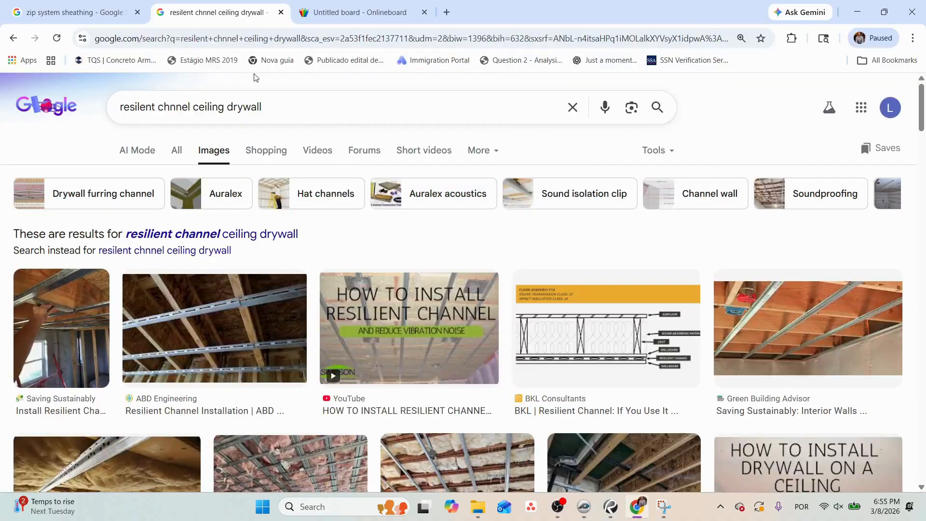
click(96, 103)
text(collar tie)
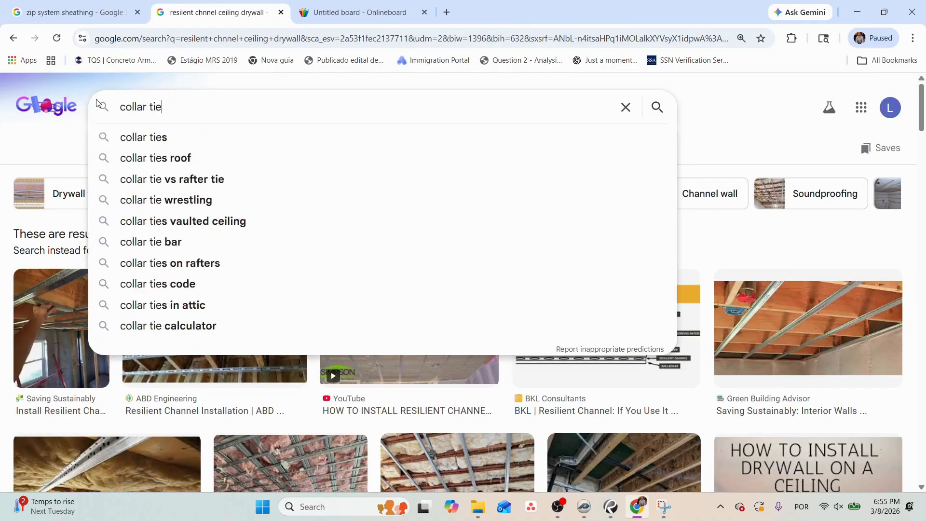
text( rafters)
key(Return)
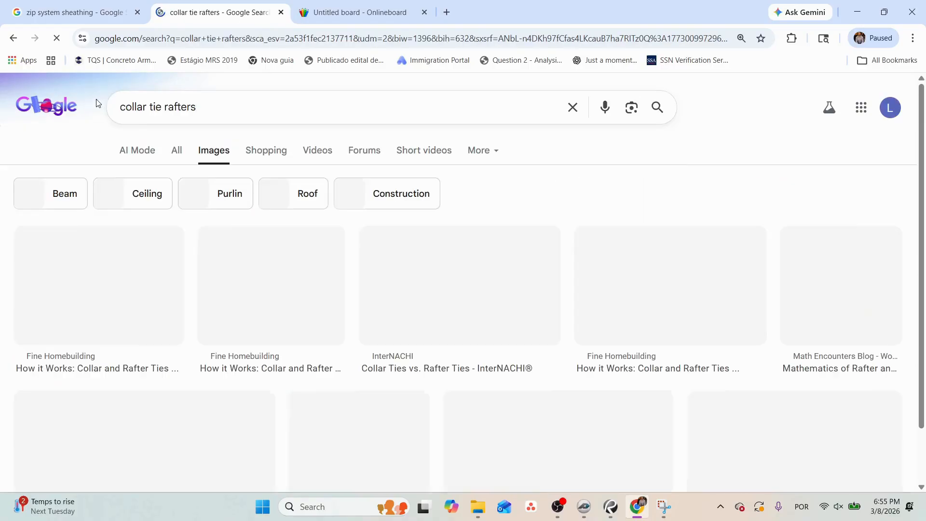
click(92, 284)
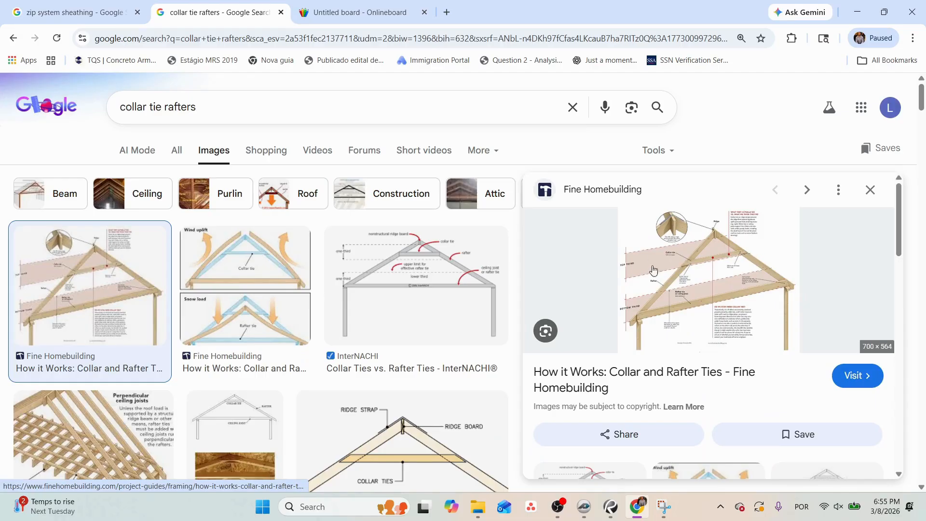
Return to PlanSwift's roof framing plan and measure the length of a collar tie across the ridge.
key(alt+Tab)
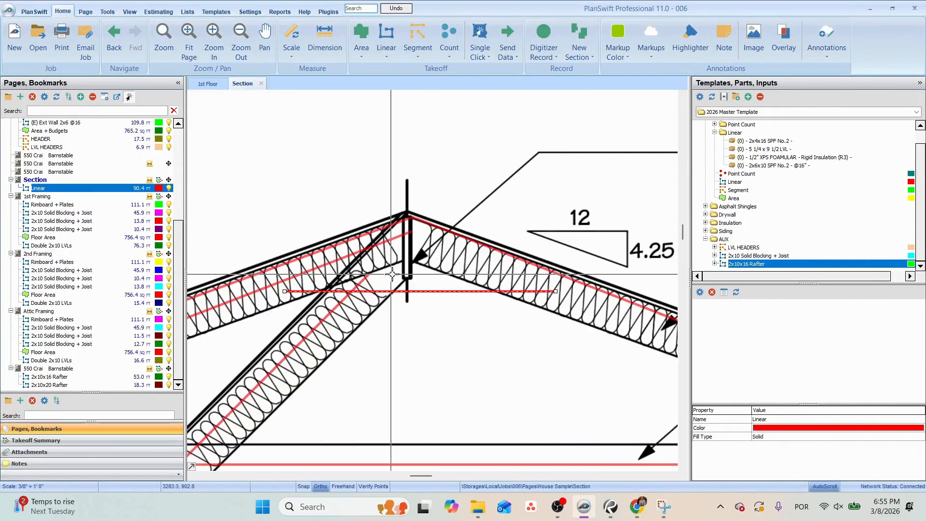
click(57, 368)
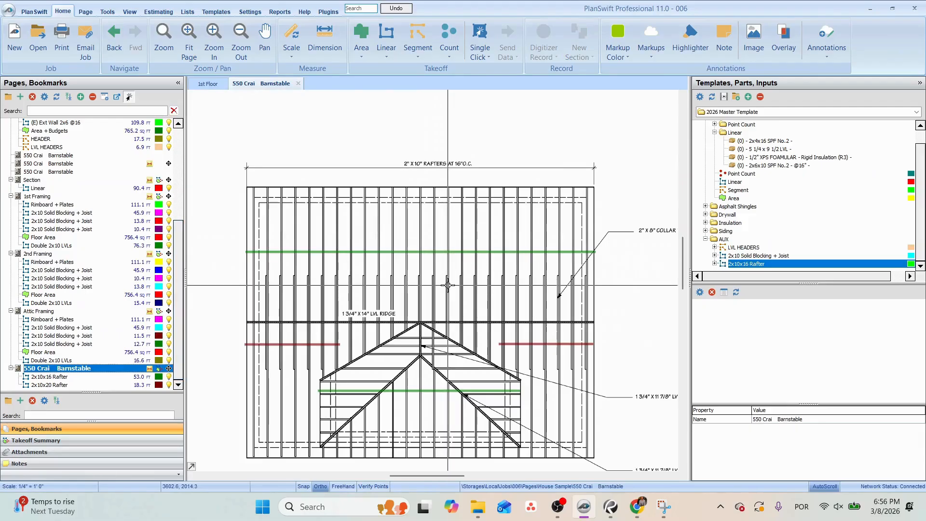
click(325, 54)
scroll(341, 364, up, 3)
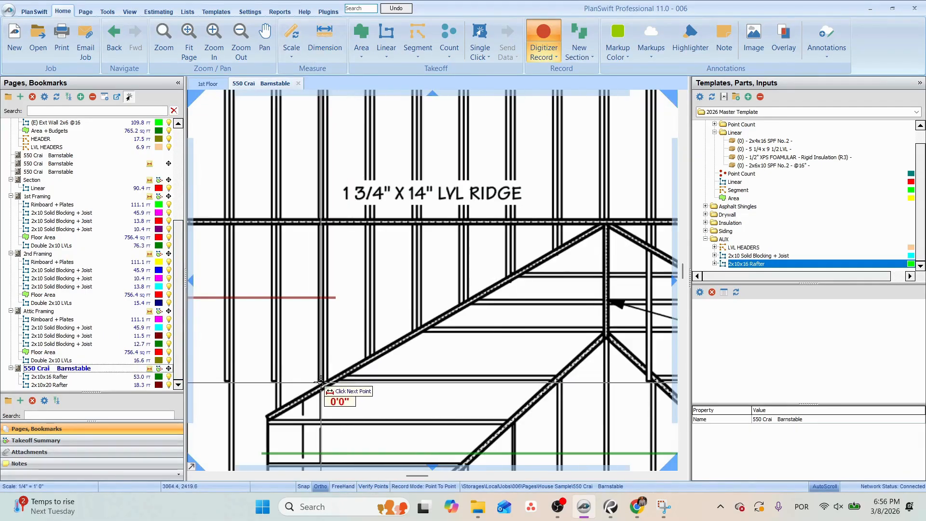
scroll(321, 382, down, 2)
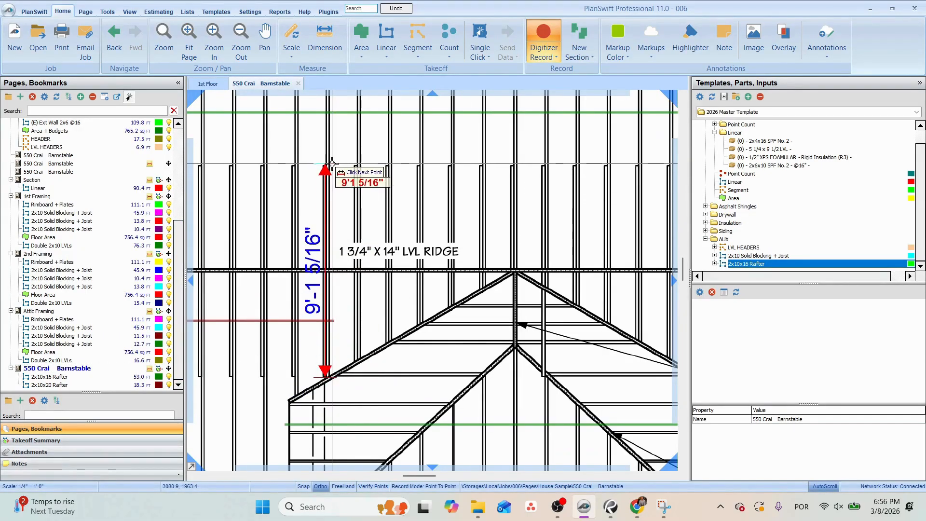
scroll(332, 164, down, 2)
drag(332, 171, 364, 209)
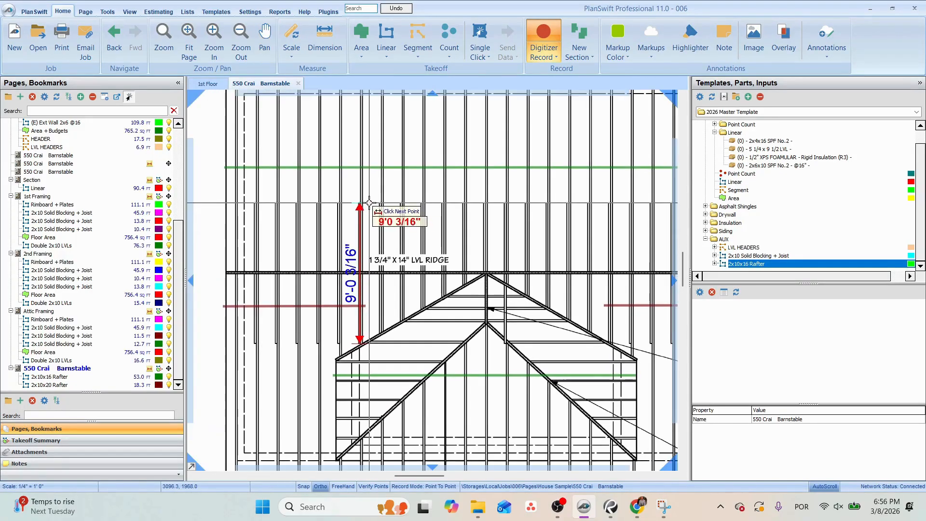
key(Escape)
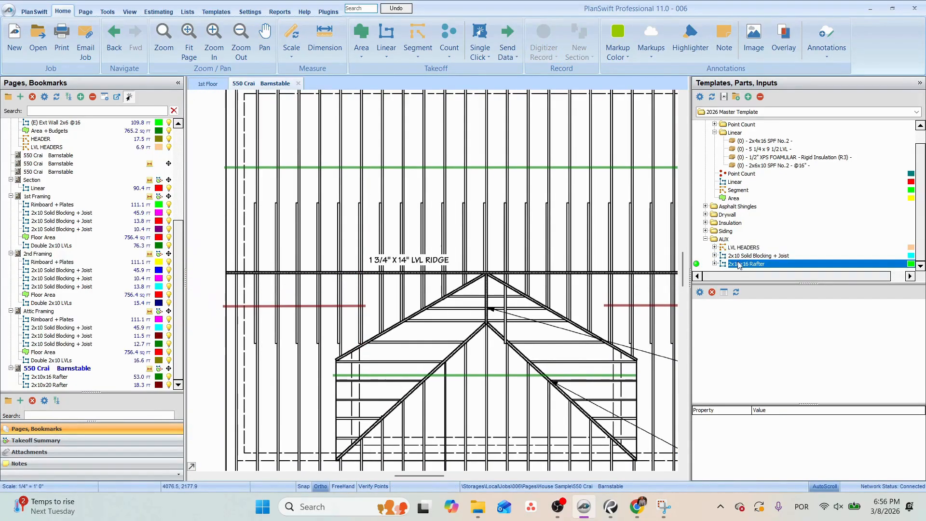
Create a 2x10x10 Collar Tie takeoff from the 2x10x16 Rafter template and trace it along the full main ridge, about 33.6 ft.
double_click(698, 266)
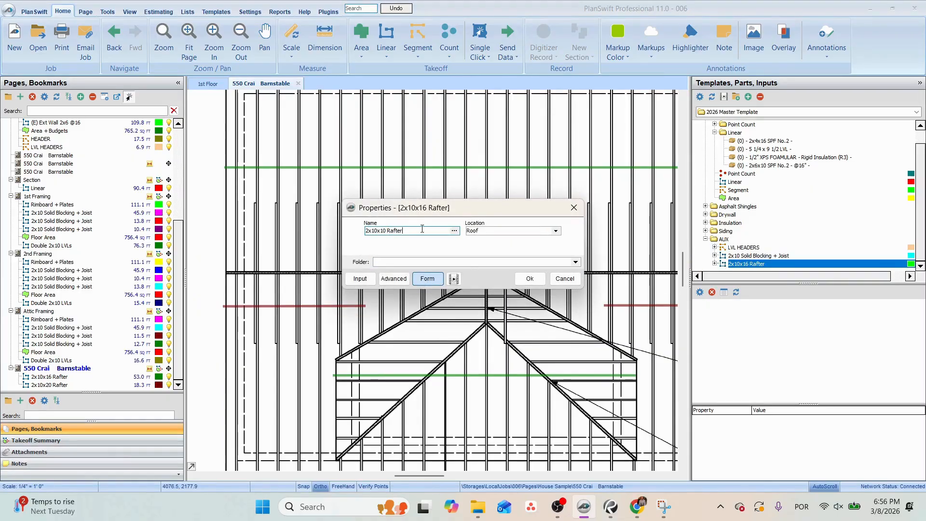
drag(422, 229, 387, 231)
click(534, 280)
click(222, 274)
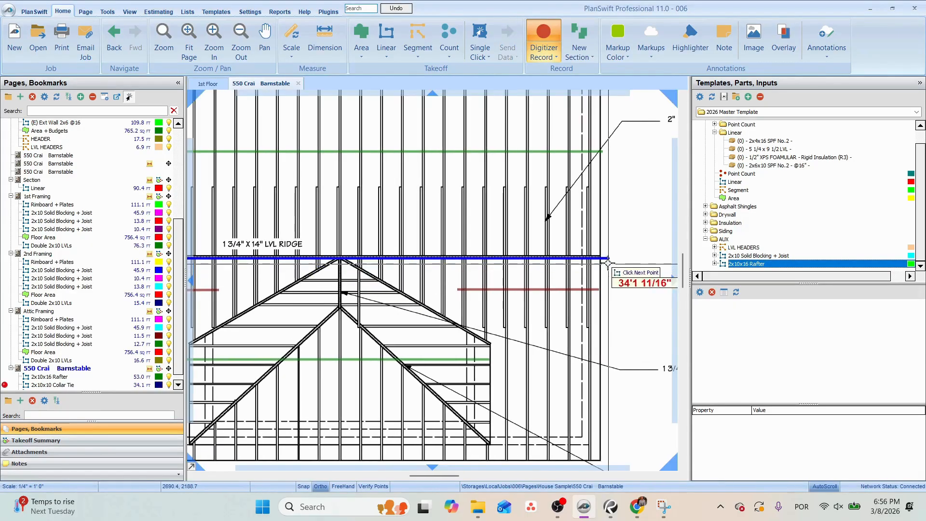
click(601, 260)
drag(337, 240, 465, 268)
key(Escape)
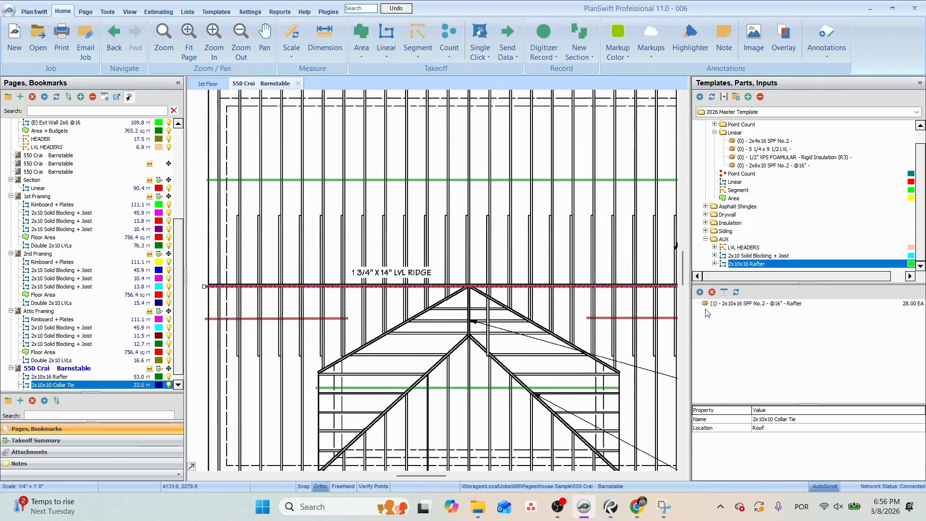
Change the collar tie takeoff's part to 2x10x10 SPF No.2 material with the application Collar Tie.
double_click(719, 303)
click(443, 218)
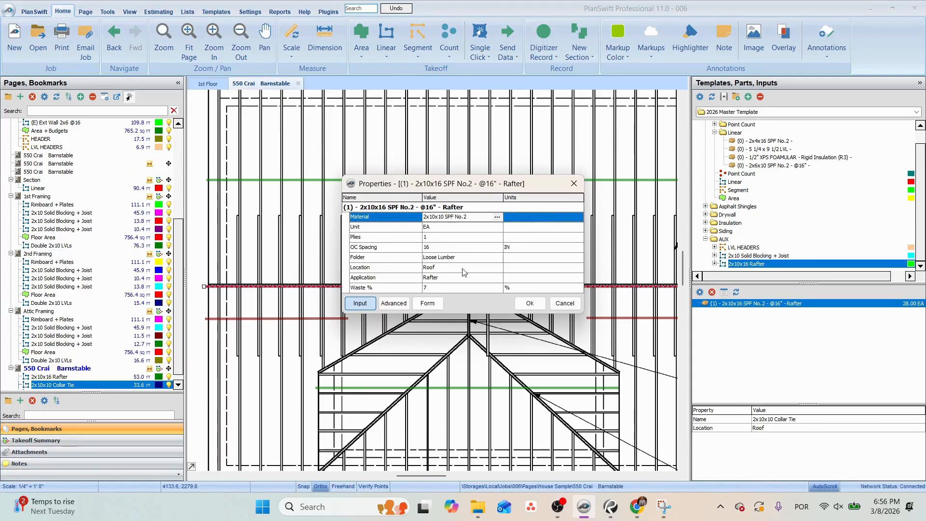
click(530, 303)
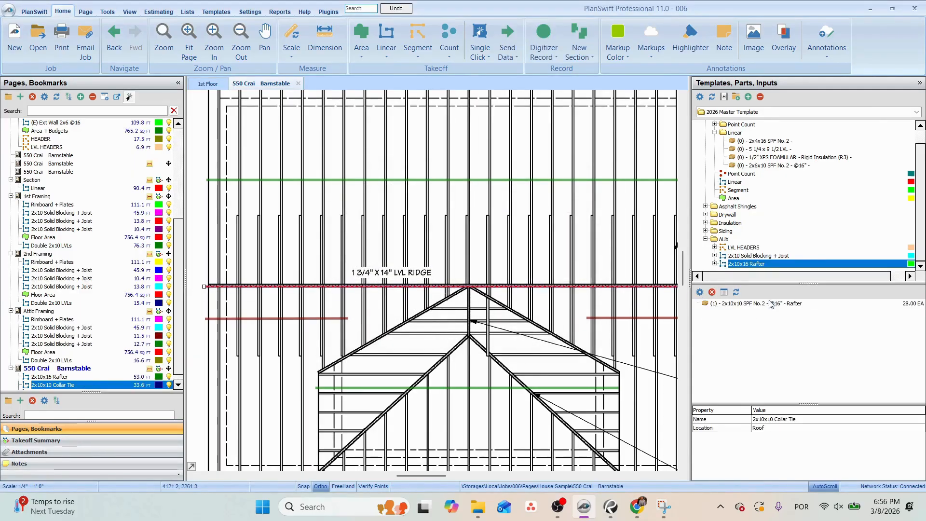
double_click(771, 304)
click(476, 277)
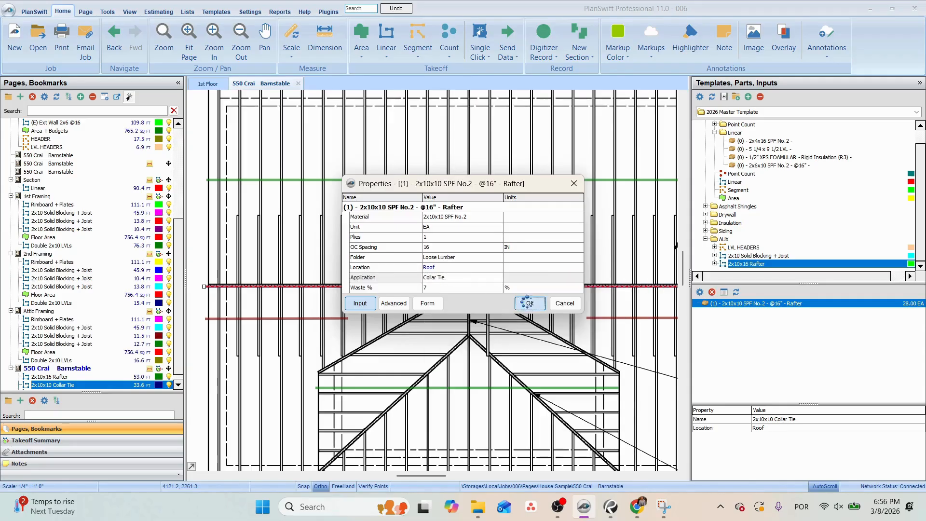
click(530, 302)
click(499, 287)
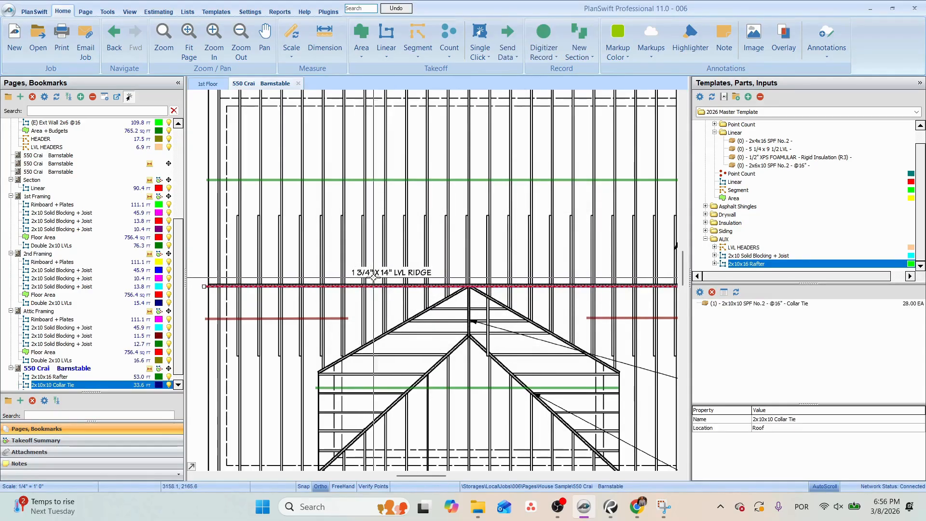
Switch to Chrome to view Fine Homebuilding's perpendicular ceiling joists diagram, and return to PlanSwift.
click(639, 513)
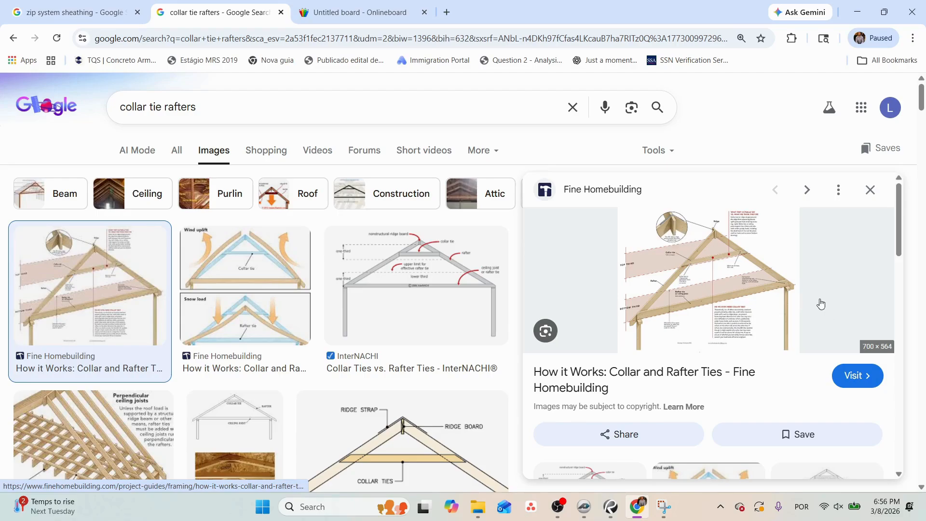
click(118, 456)
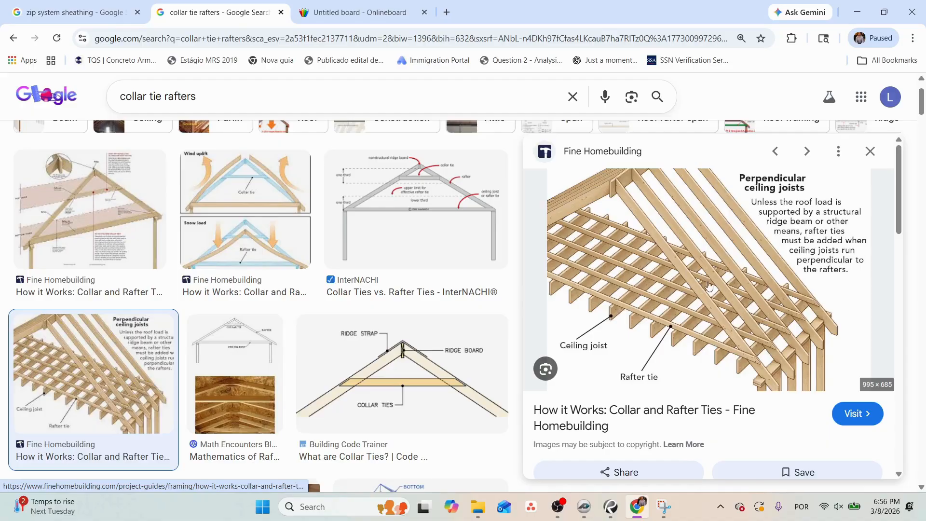
click(560, 509)
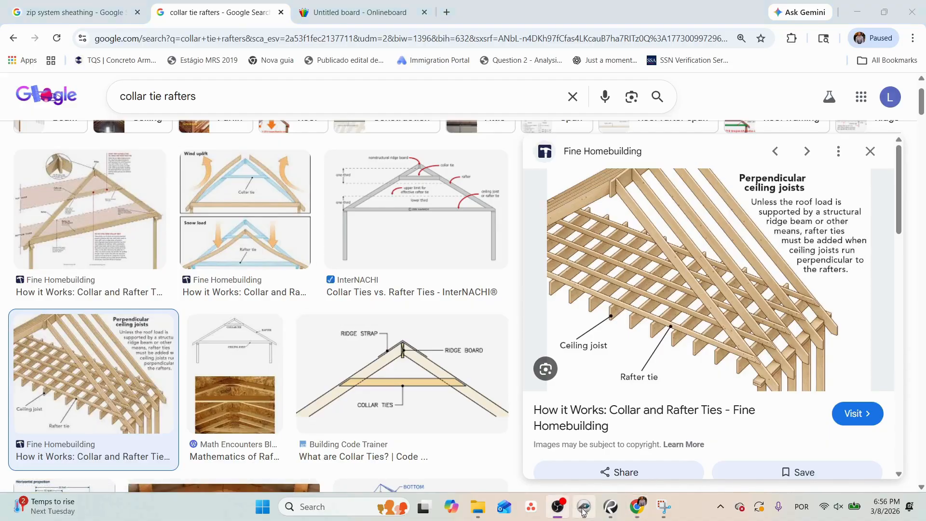
click(584, 510)
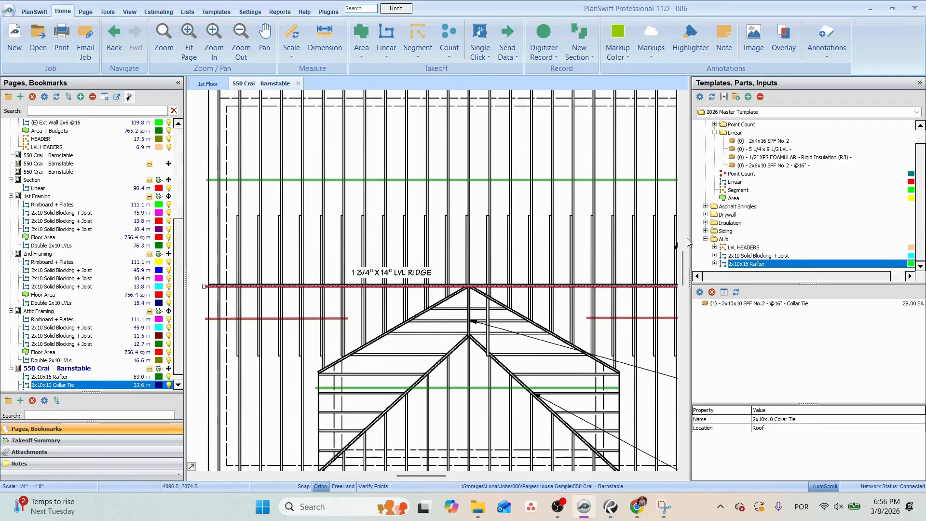
Add the 5 1/4 x 9 1/2 LVL part to the collar tie takeoff with material 1 3/4 14 LVL, 1 plate and application Ridge.
click(763, 149)
drag(459, 286, 459, 286)
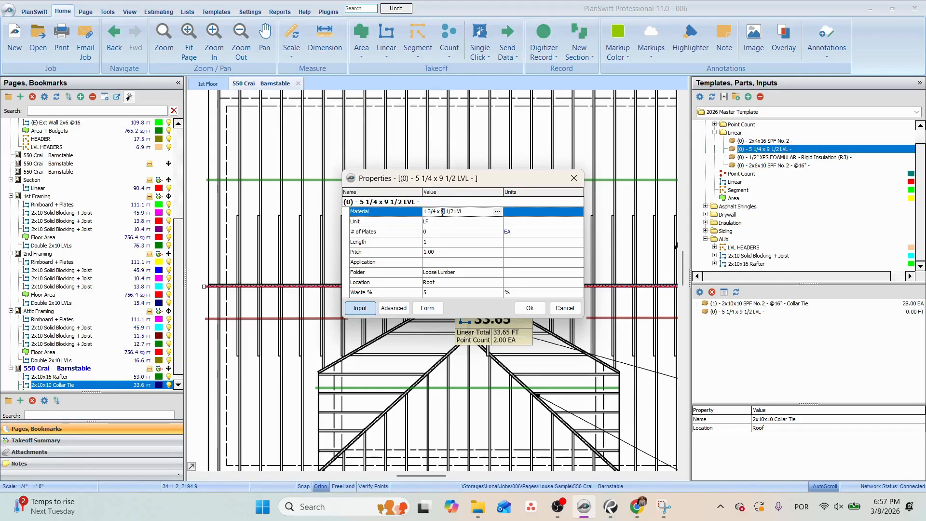
drag(442, 213, 454, 212)
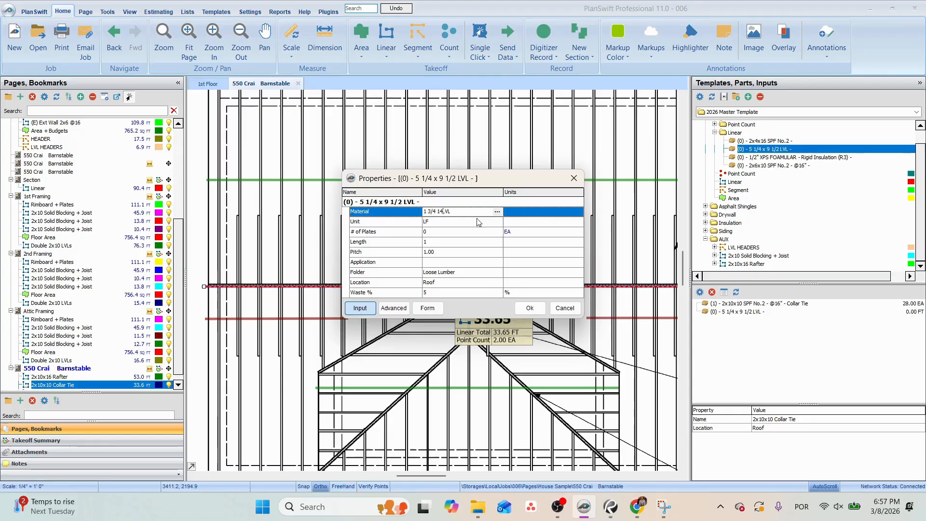
click(443, 231)
text(1)
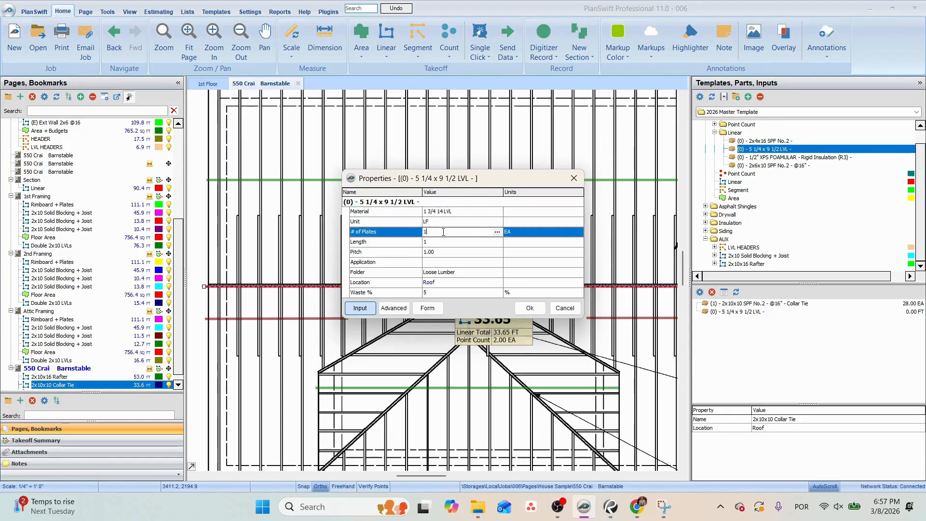
click(450, 262)
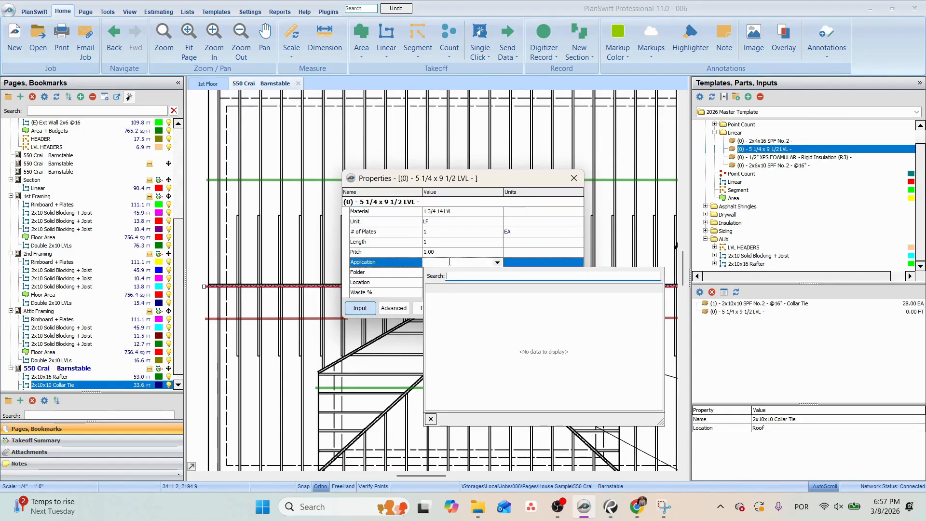
text(Ridge)
key(Return)
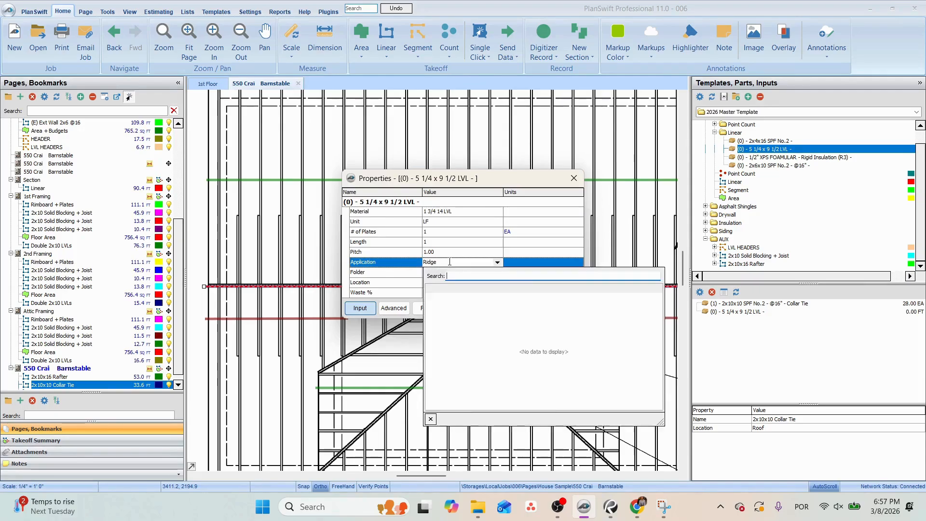
click(533, 307)
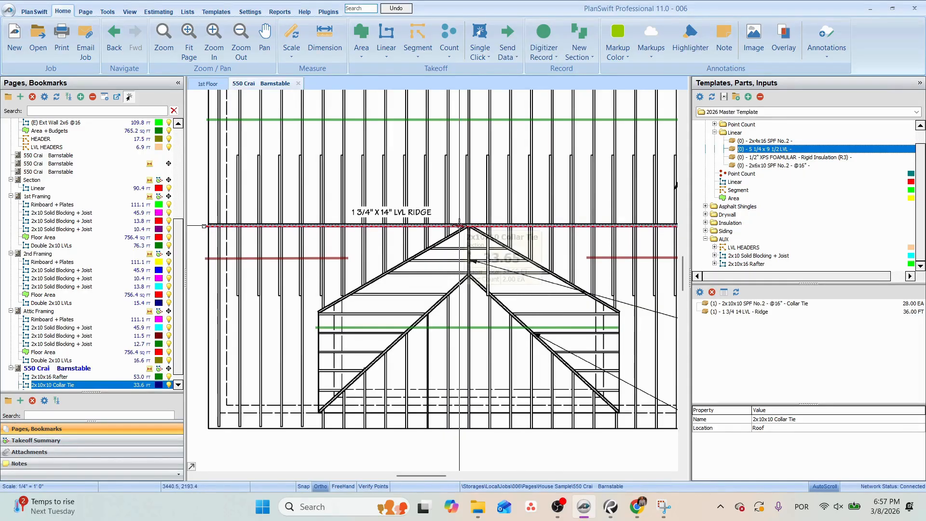
Check the dormer's LVL ridge and valley notes and create a linear takeoff named 2x12 LVLs Ridges with location Roof.
drag(459, 225, 314, 208)
drag(639, 286, 397, 239)
drag(398, 273, 406, 272)
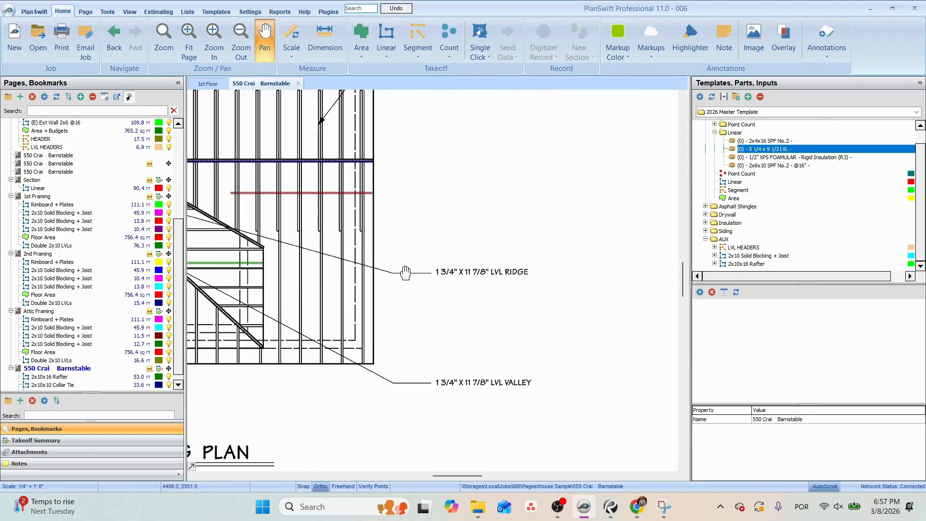
drag(380, 240, 622, 269)
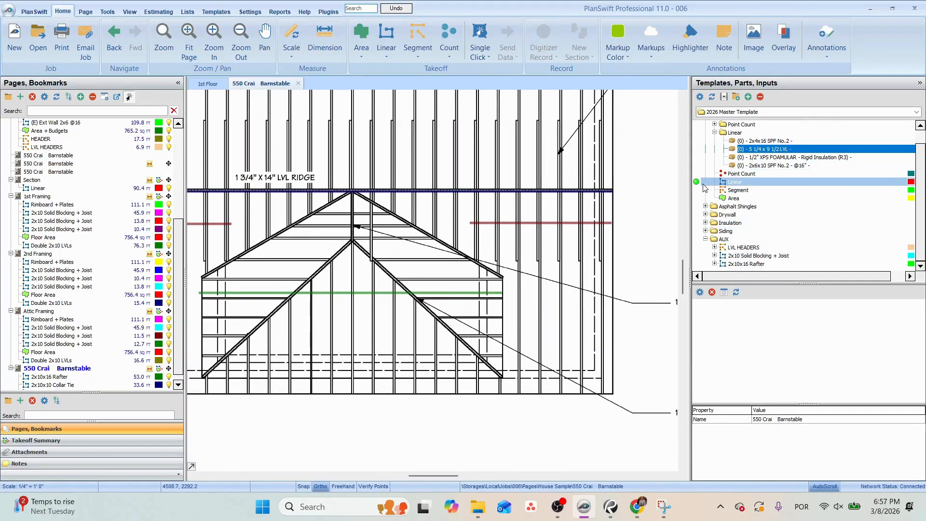
double_click(721, 183)
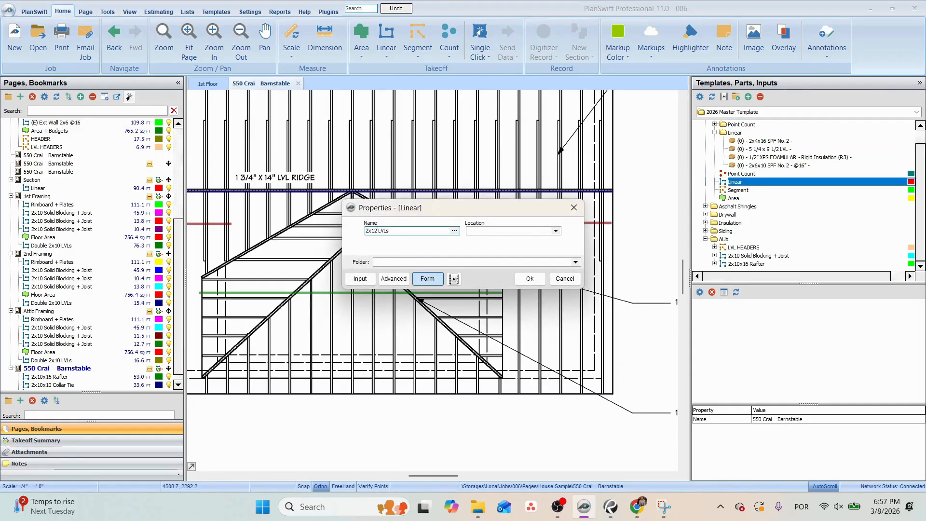
text(2x12 LVLs Ridger)
click(556, 231)
click(483, 281)
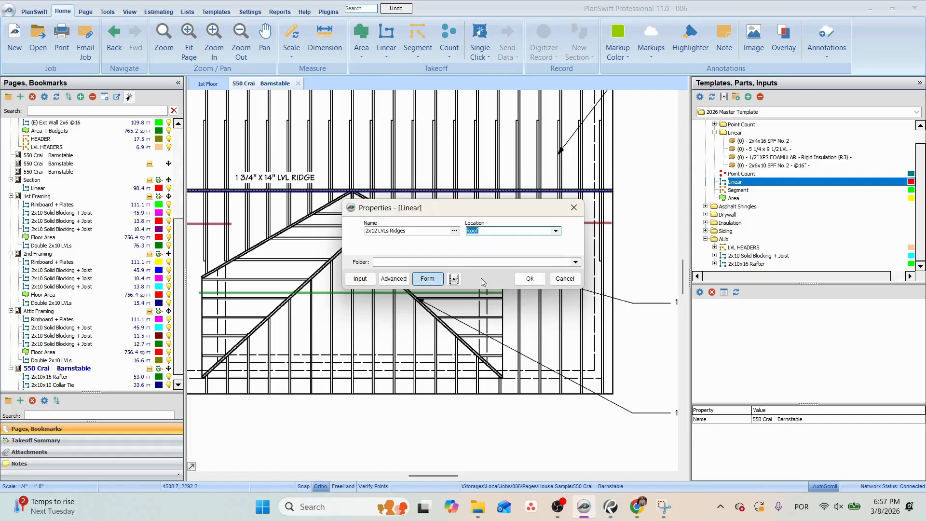
click(530, 279)
Trace the dormer's two upper sloping LVL lines up to the main ridge, about 22 ft in total.
scroll(528, 328, up, 3)
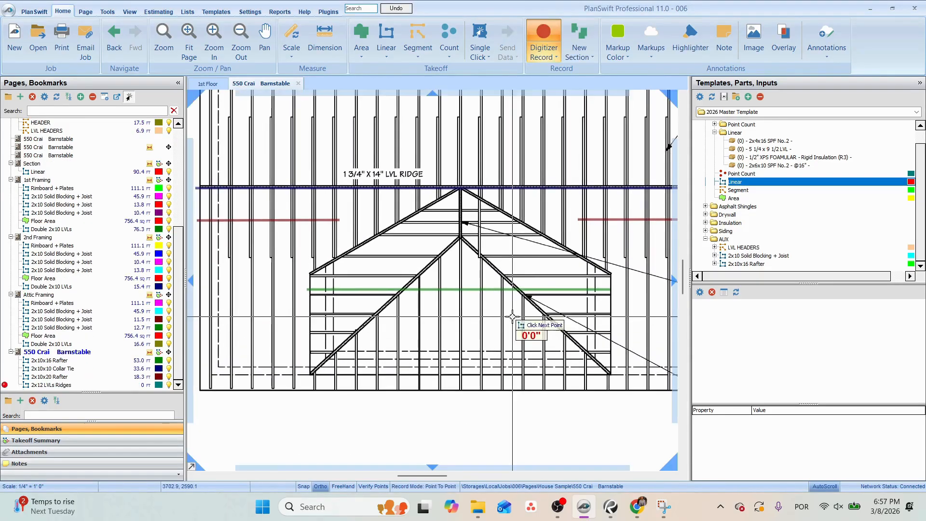
click(310, 273)
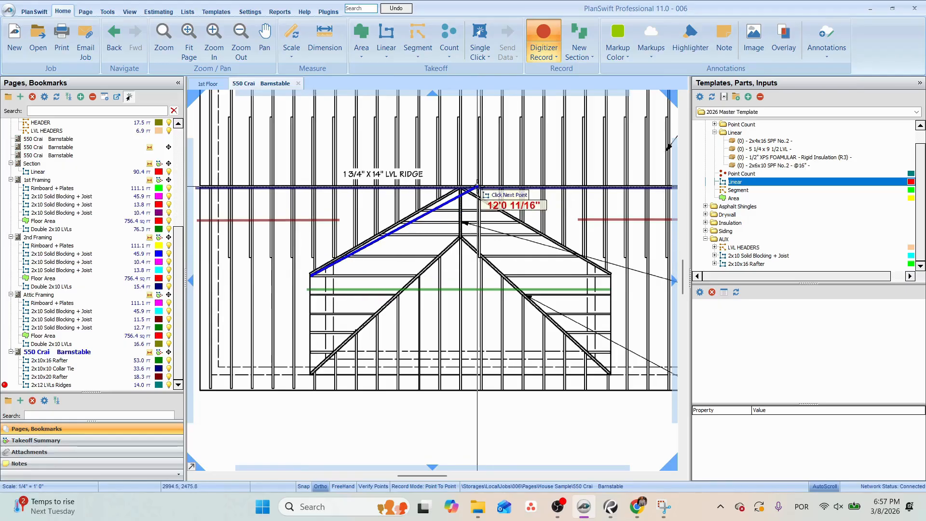
scroll(461, 189, up, 2)
click(454, 192)
drag(559, 258, 431, 198)
click(548, 256)
drag(555, 268, 647, 247)
key(Escape)
Trace the two lower diagonal LVL lines from the dormer's outer corners to its inner peak, about 26 ft in total.
drag(262, 382, 354, 386)
click(280, 388)
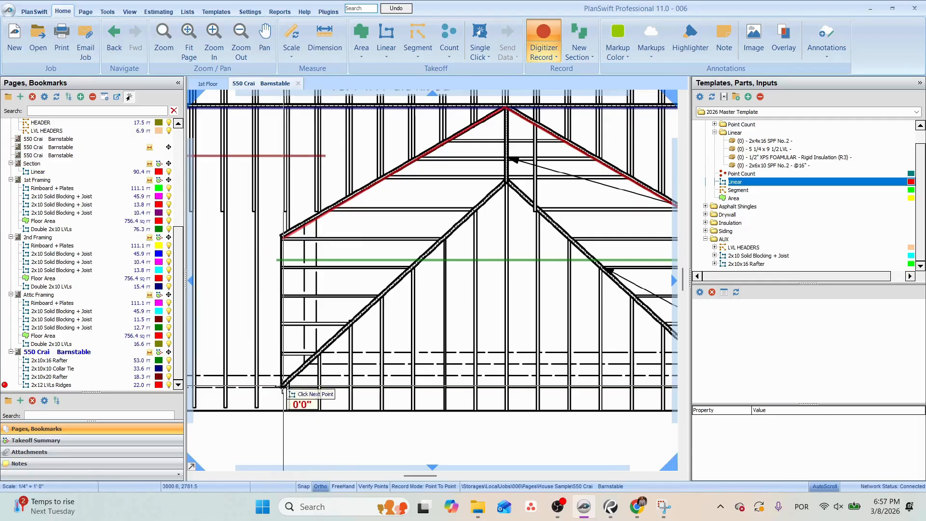
click(507, 182)
drag(516, 189, 386, 133)
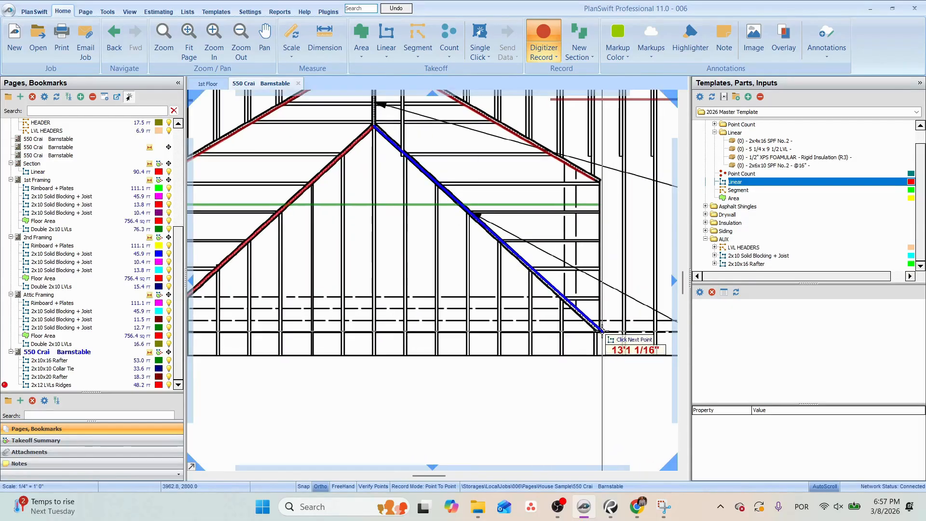
click(600, 331)
drag(437, 178, 565, 326)
key(Escape)
Trace the short vertical LVL ridge from the dormer's inner peak to the main ridge, about 3 ft long, and finish recording.
click(505, 274)
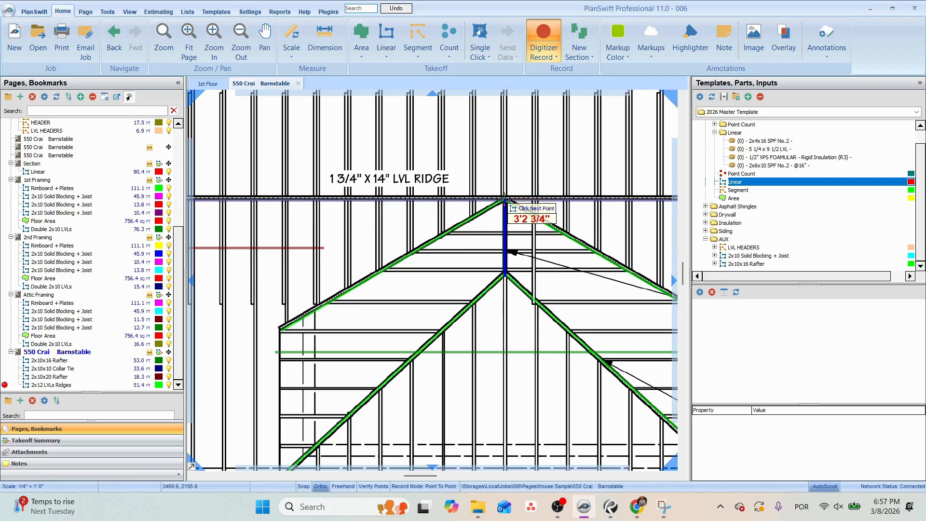
click(505, 199)
scroll(507, 203, down, 4)
drag(521, 220, 436, 235)
key(Escape)
scroll(432, 233, up, 3)
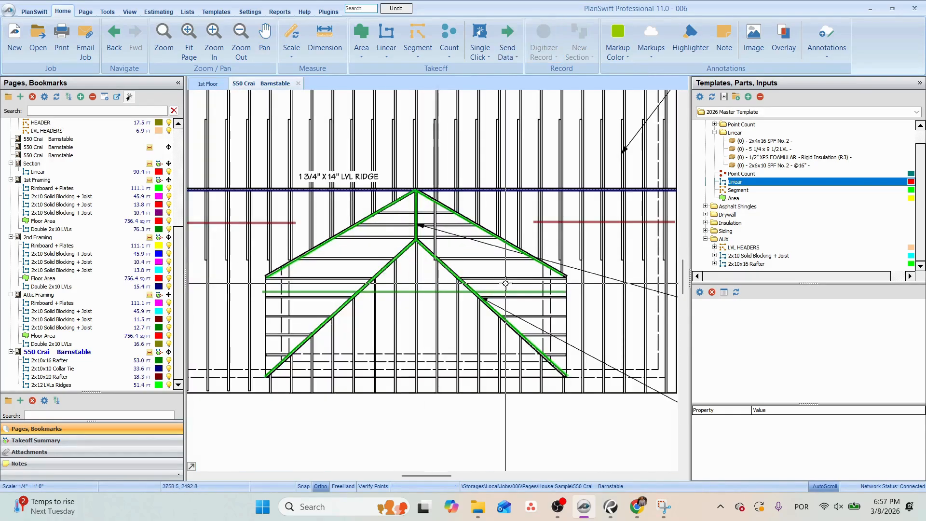
Check the building section and the proposed roof plan for the dormer's roof slopes.
click(35, 163)
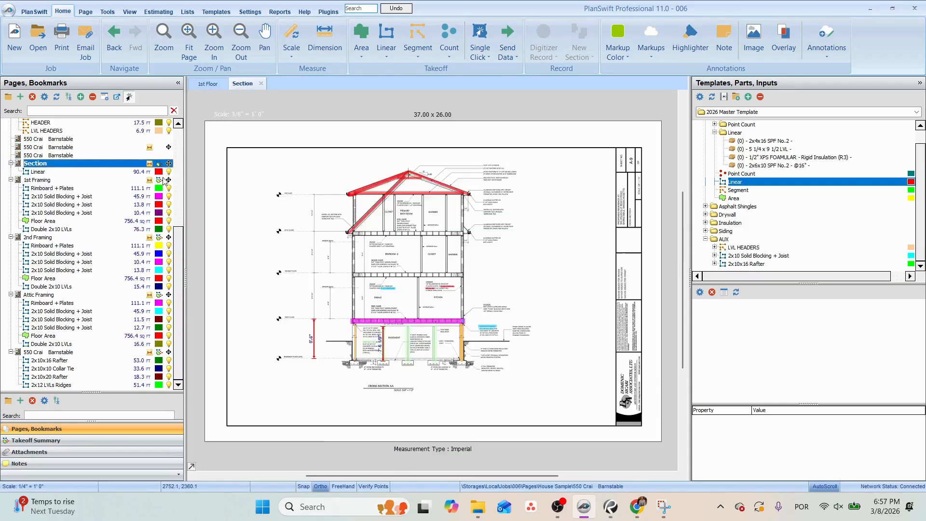
scroll(375, 178, up, 3)
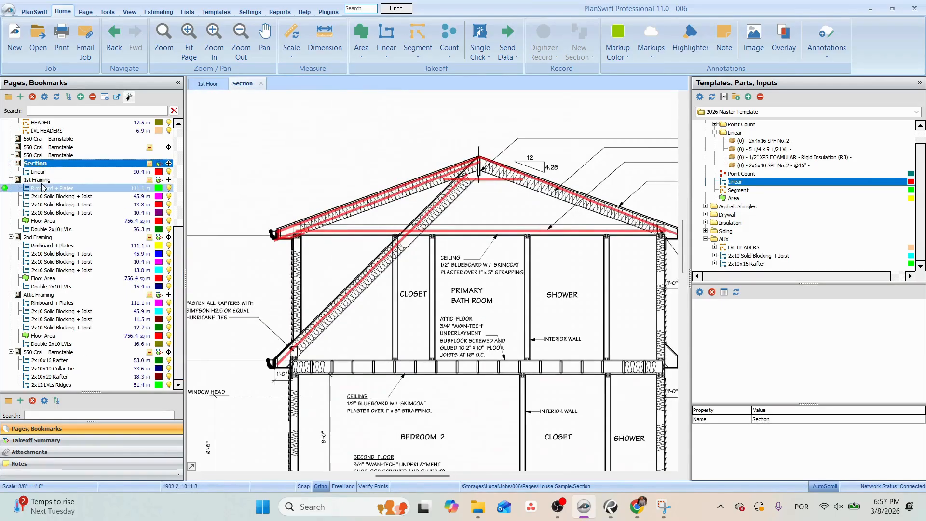
click(49, 139)
scroll(440, 252, up, 5)
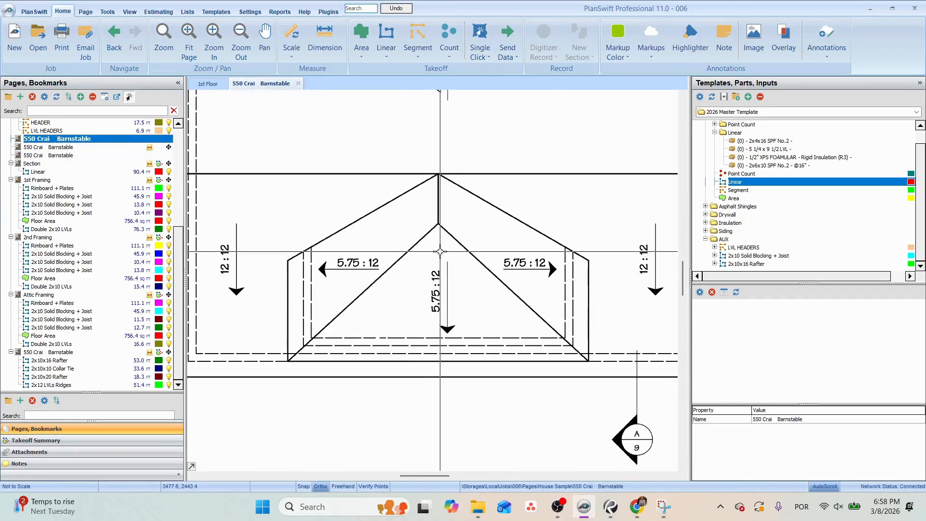
scroll(492, 263, up, 4)
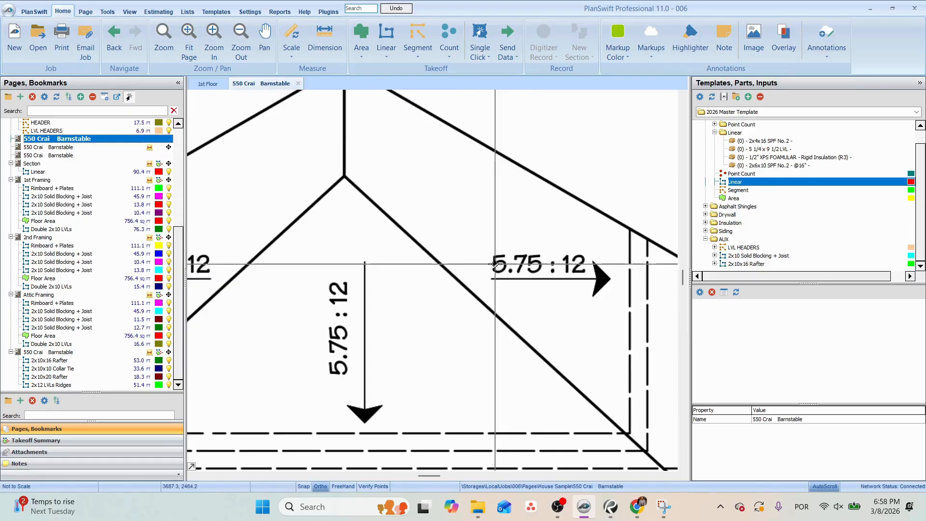
scroll(426, 287, down, 2)
drag(393, 175, 466, 196)
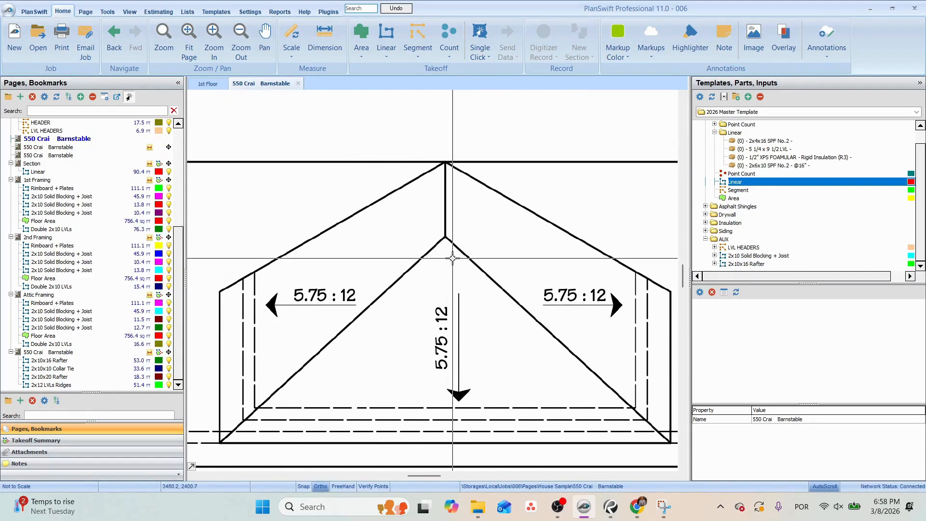
scroll(463, 260, down, 2)
scroll(465, 262, up, 2)
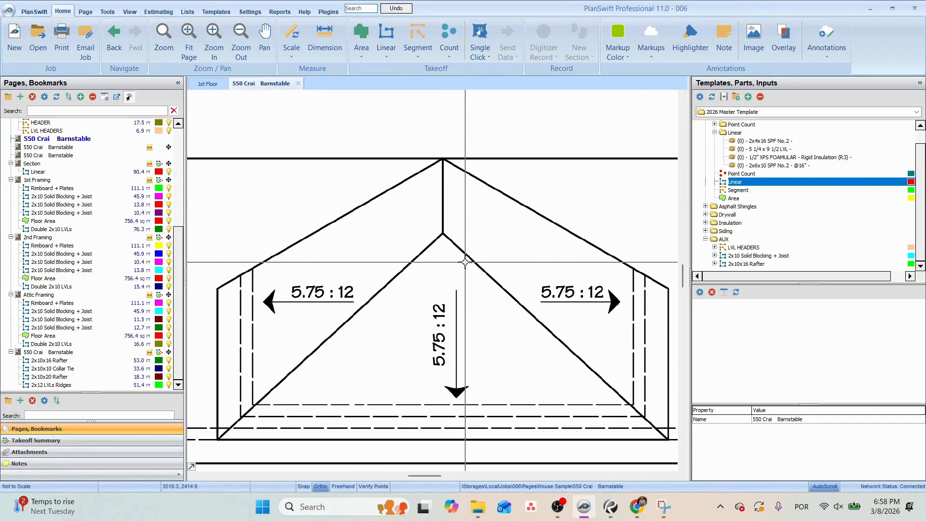
Assign the 5 1/4 x 9 1/2 LVL part to 2x12 LVLs Ridges with material 1 3/4 x 11 7/8 LVL, 1 plate and application Ridge.
click(58, 360)
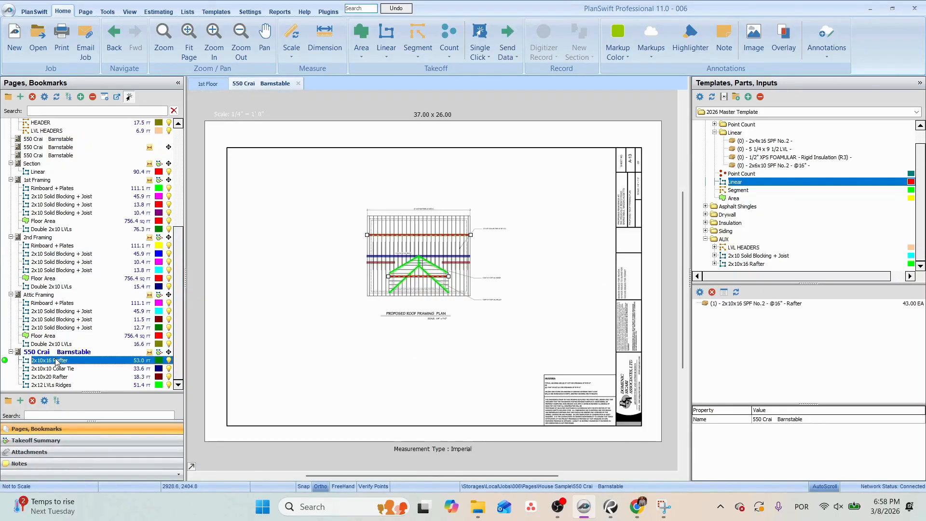
scroll(439, 269, up, 3)
click(439, 269)
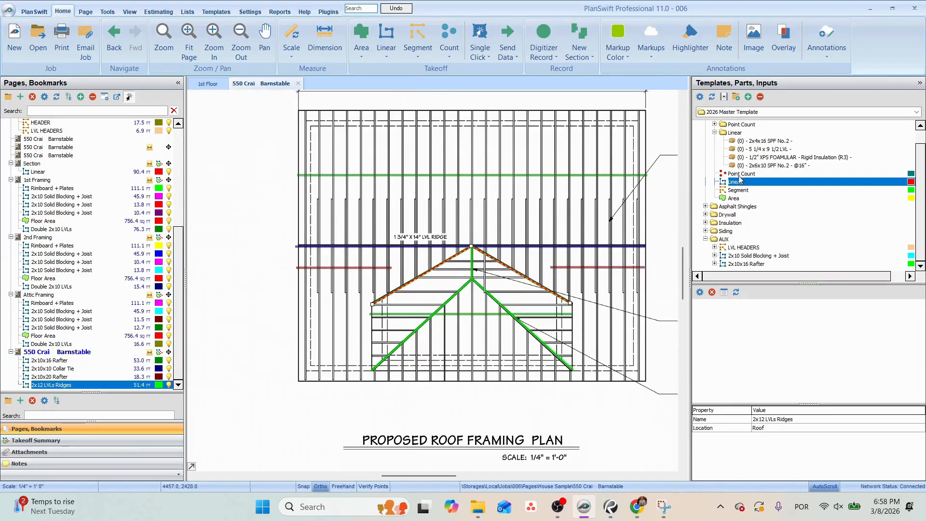
drag(504, 270, 439, 270)
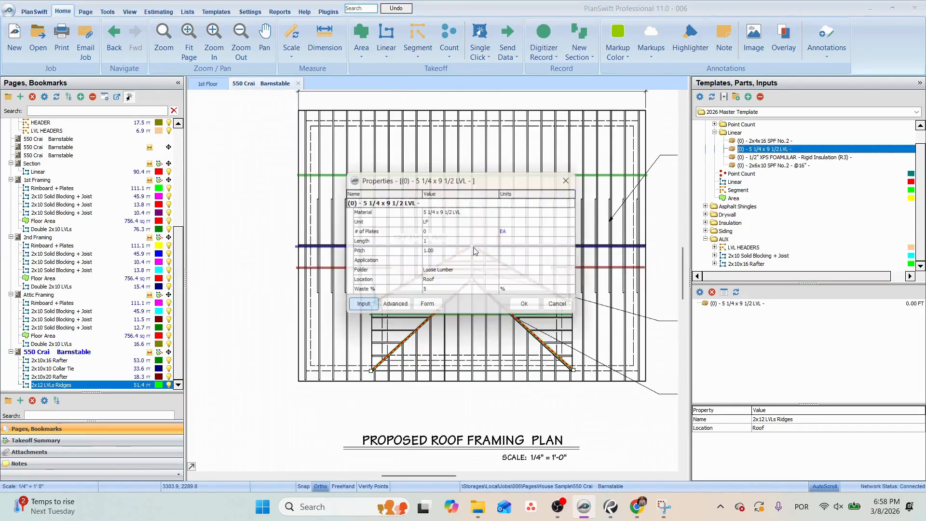
click(428, 213)
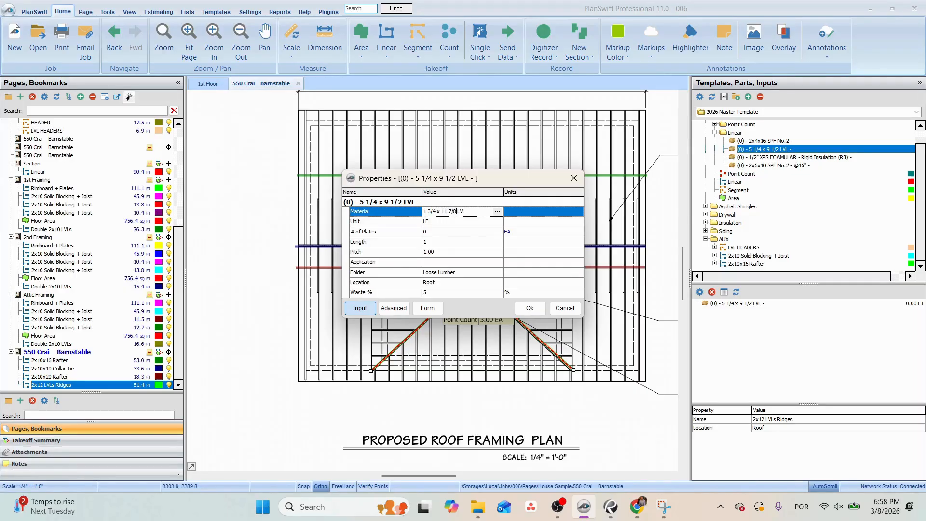
click(446, 232)
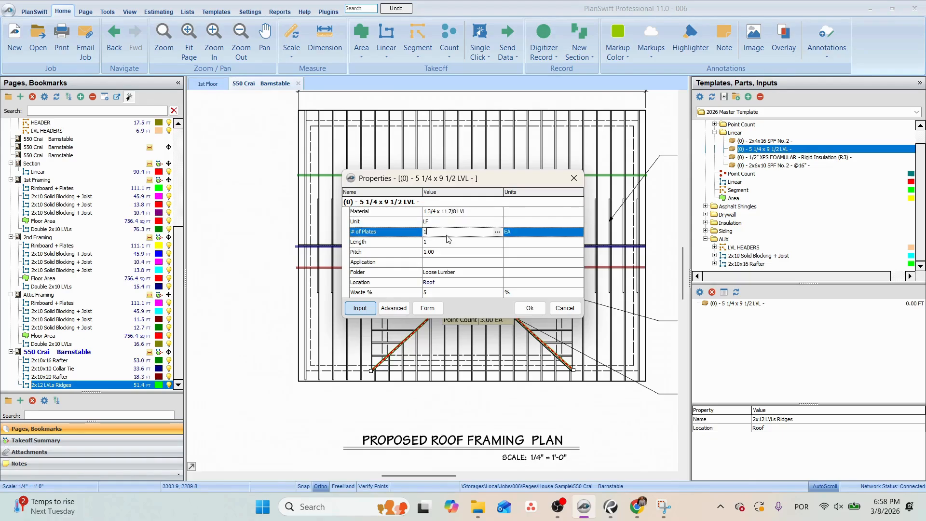
click(448, 252)
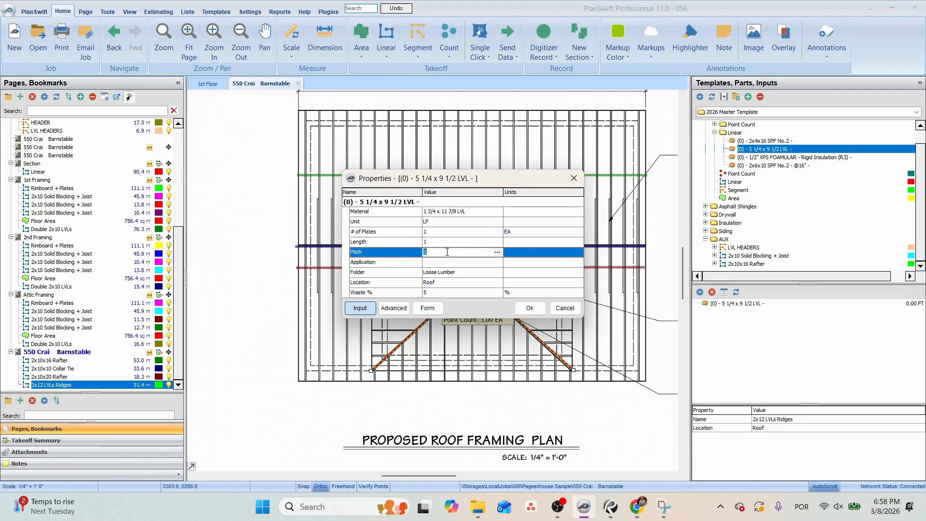
click(452, 263)
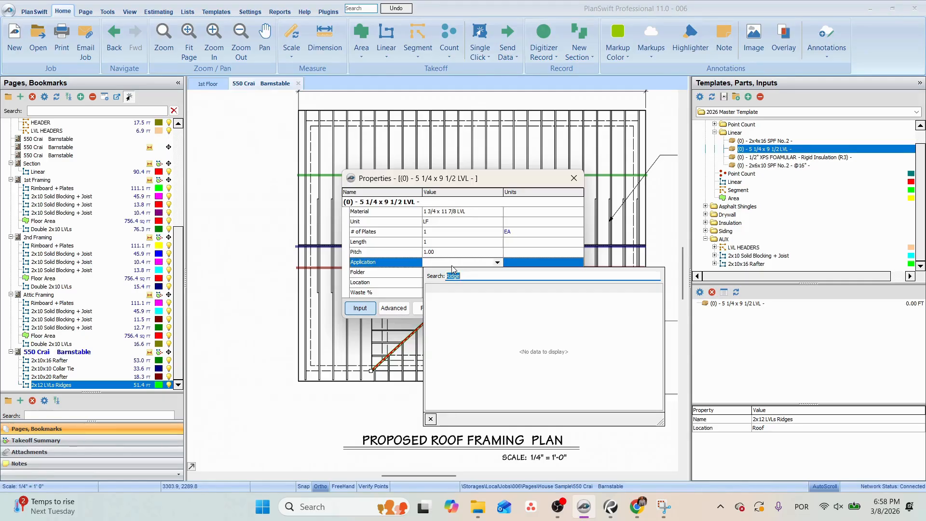
key(Return)
click(531, 307)
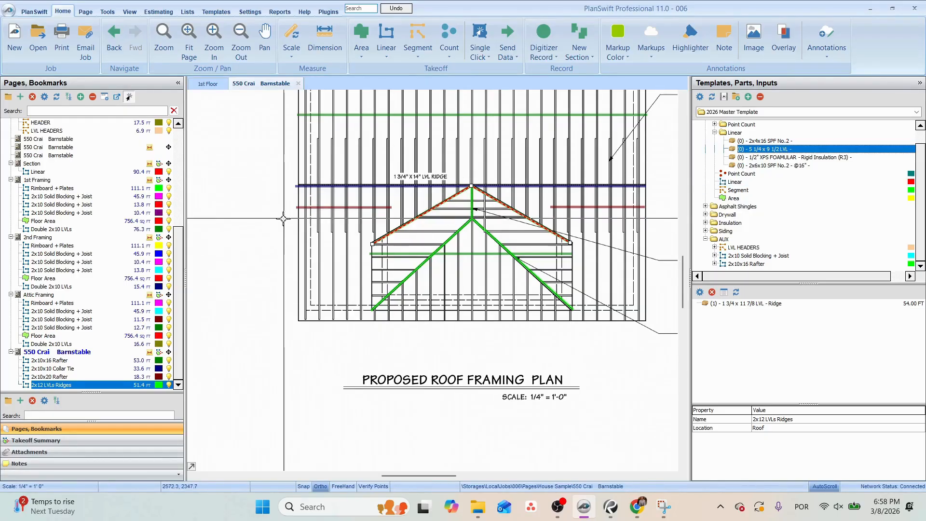
Find the elevation showing the dormer roof and measure its sloping edge from peak to eave with the Pitch tool.
click(39, 171)
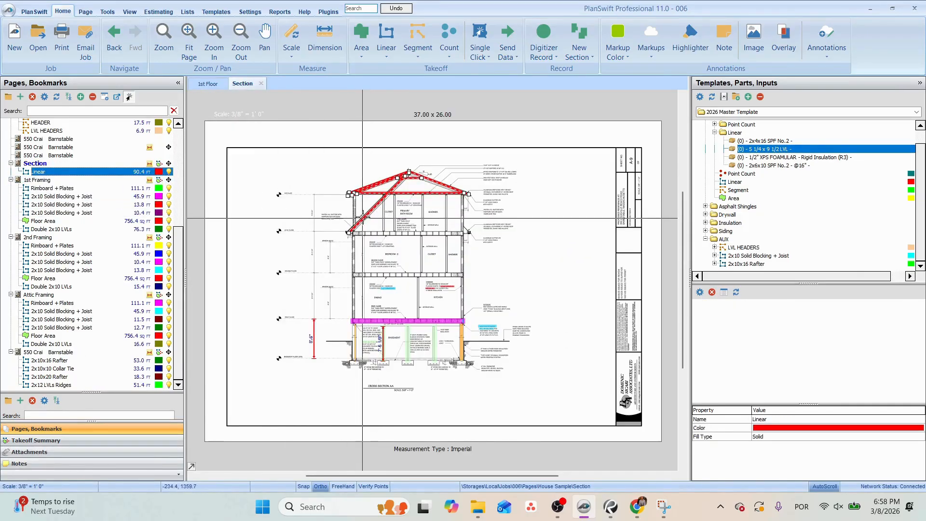
click(90, 156)
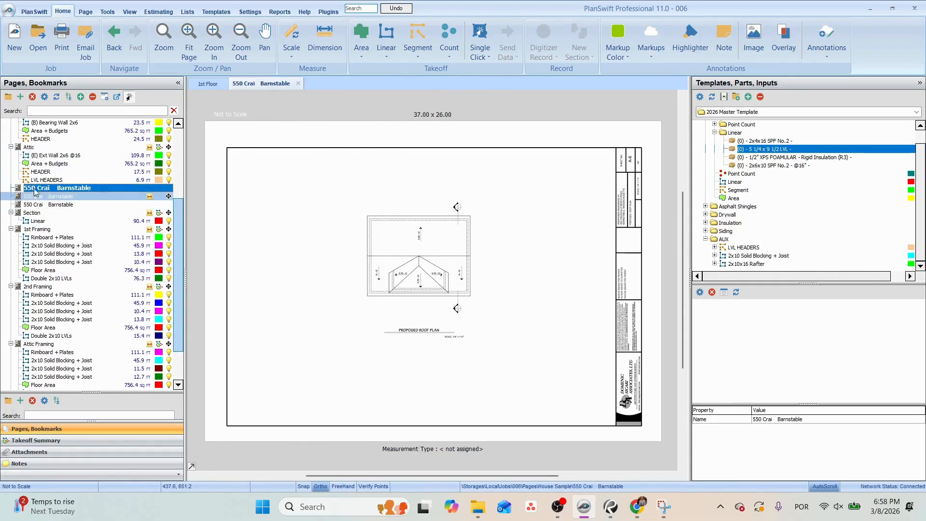
click(82, 196)
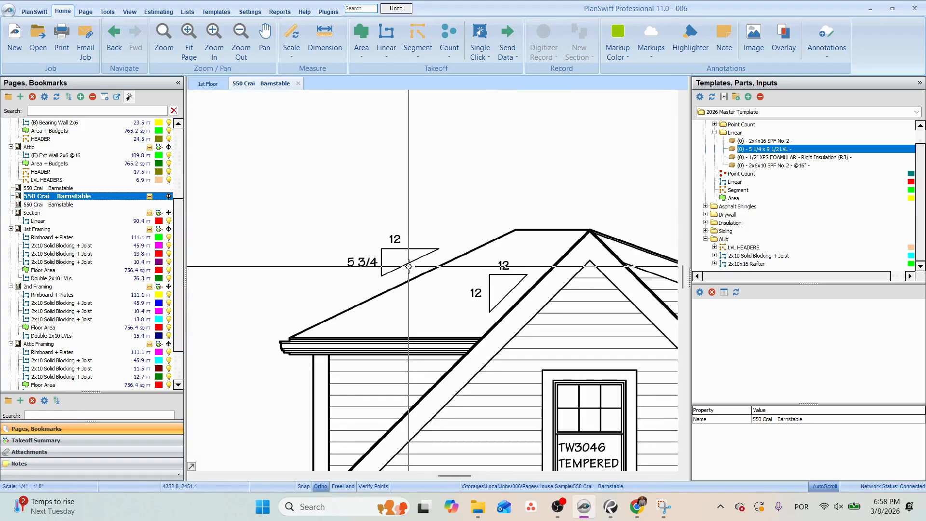
click(86, 13)
click(108, 13)
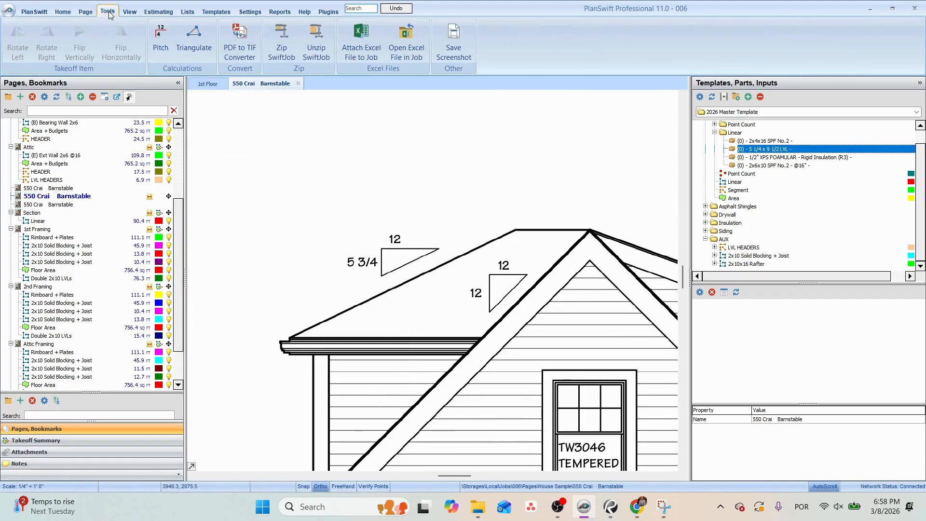
click(162, 45)
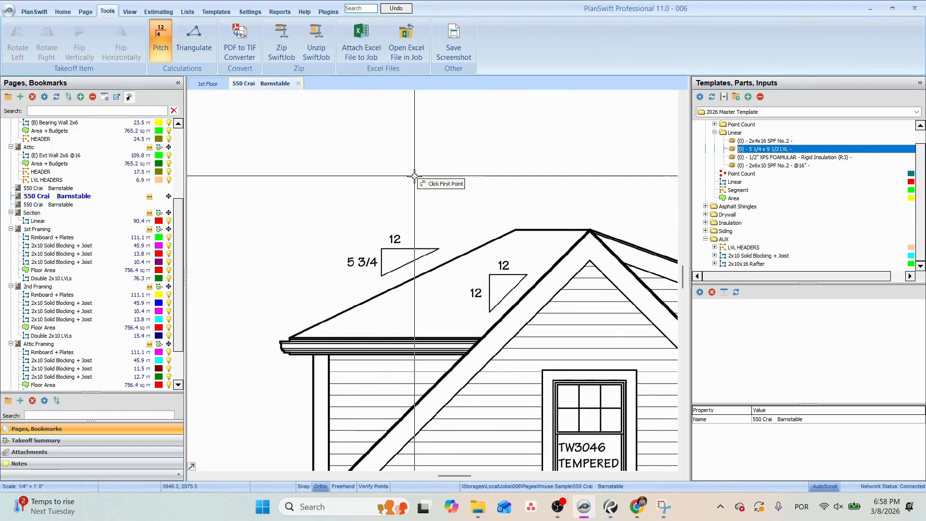
click(514, 231)
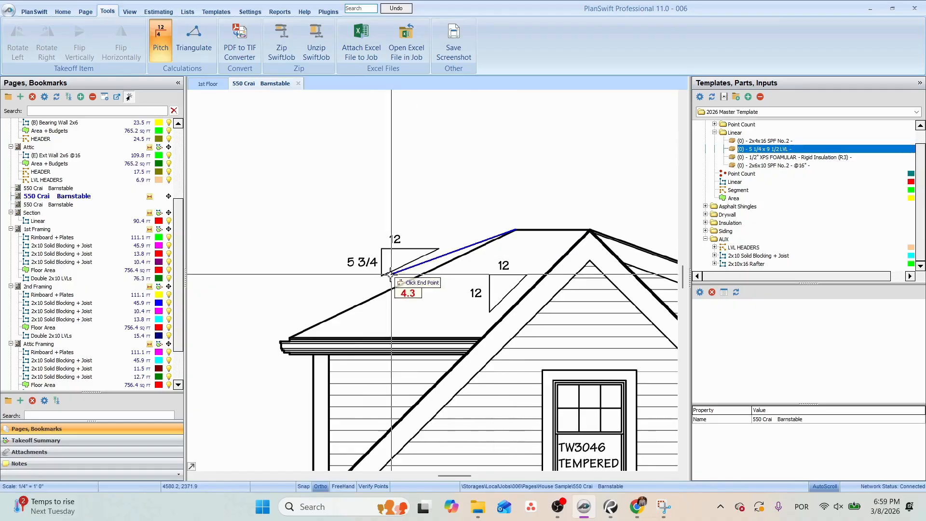
click(293, 338)
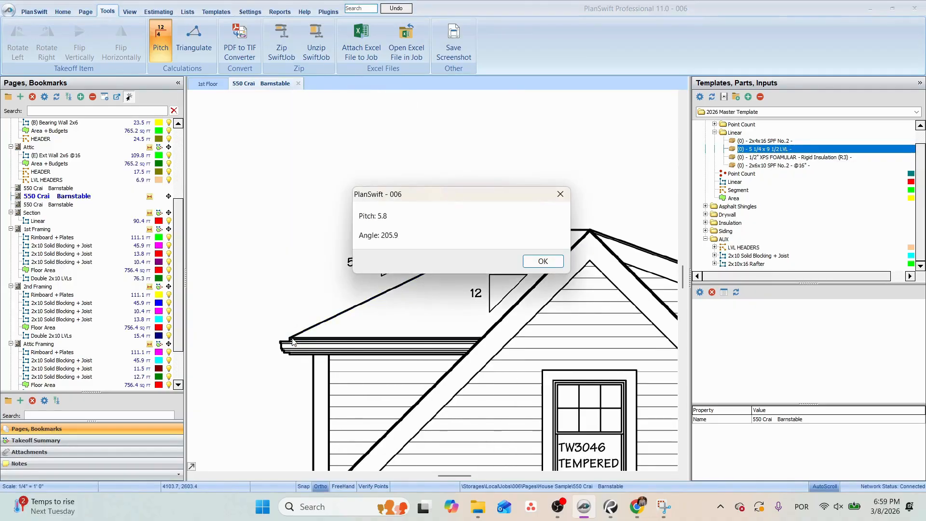
click(541, 263)
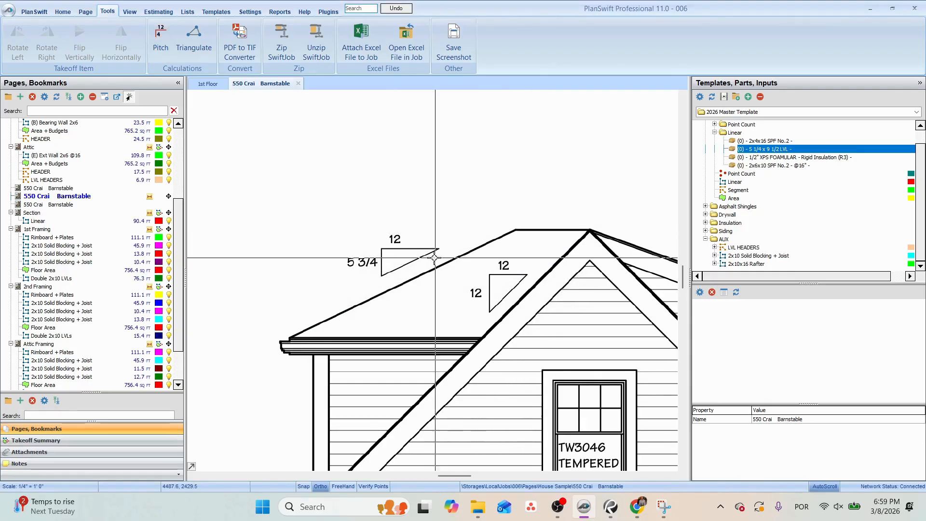
Return to the proposed roof framing plan and search Windows for the calculator to launch it.
scroll(92, 266, down, 2)
click(57, 361)
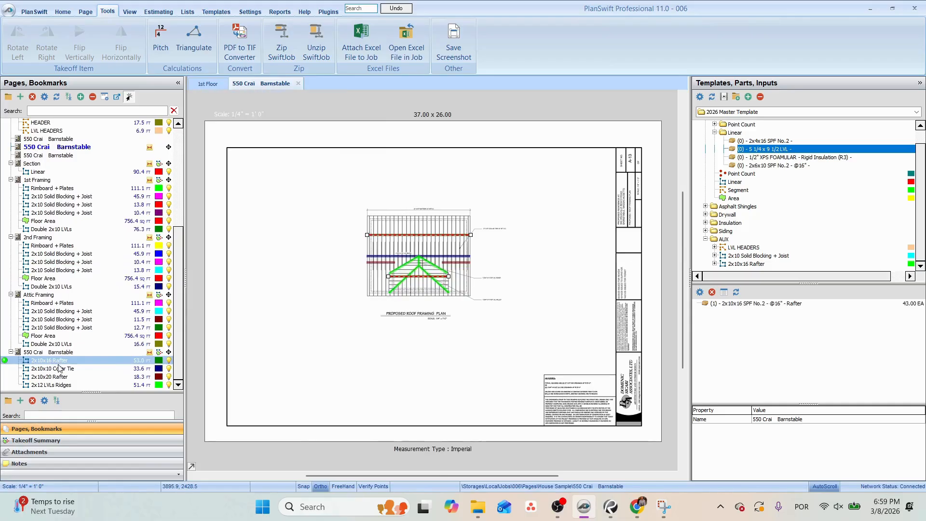
scroll(389, 213, up, 5)
drag(405, 292, 404, 270)
key(super)
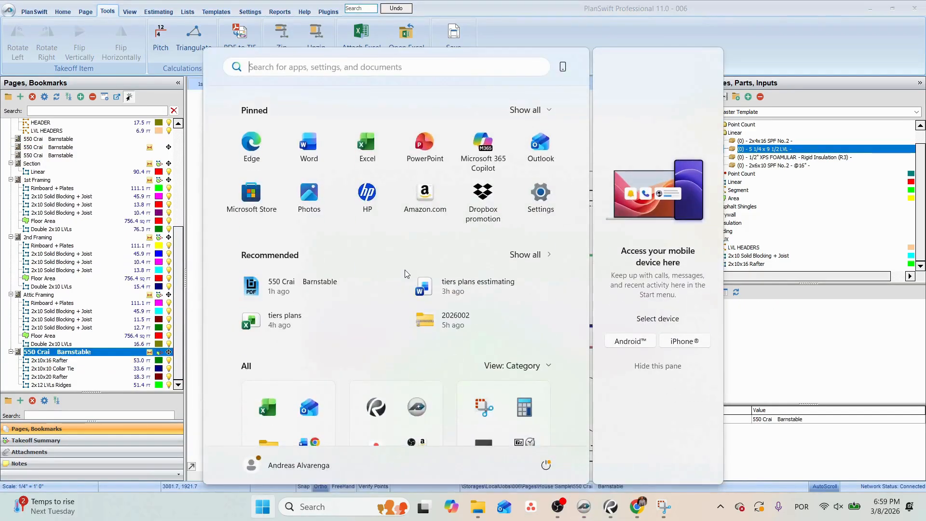
text(cal)
key(Return)
Switch to the Onlineboard whiteboard in Chrome and select the black brush over an empty area below the old sketches.
click(614, 512)
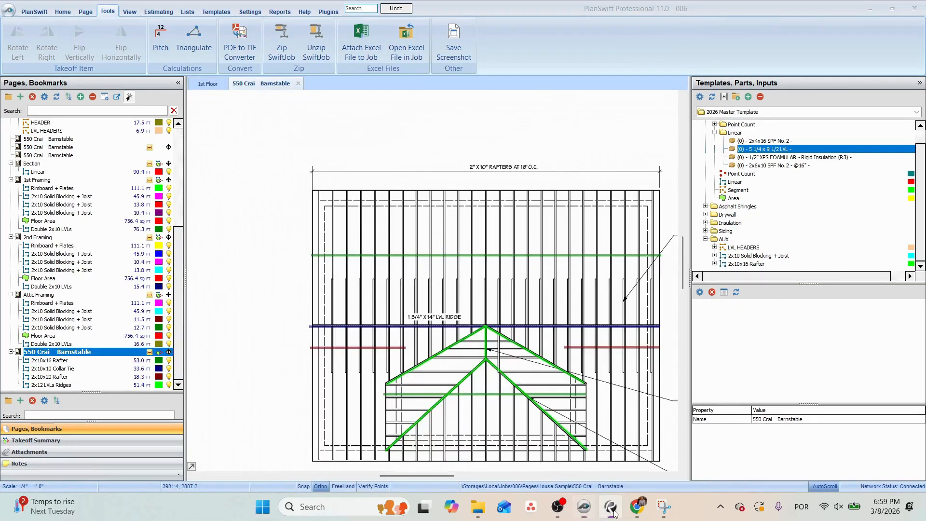
click(638, 508)
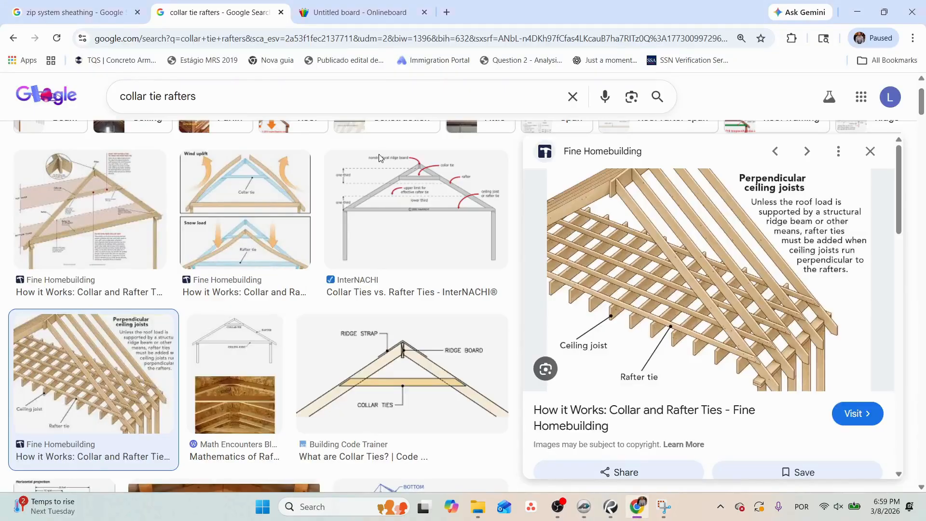
click(360, 12)
click(538, 318)
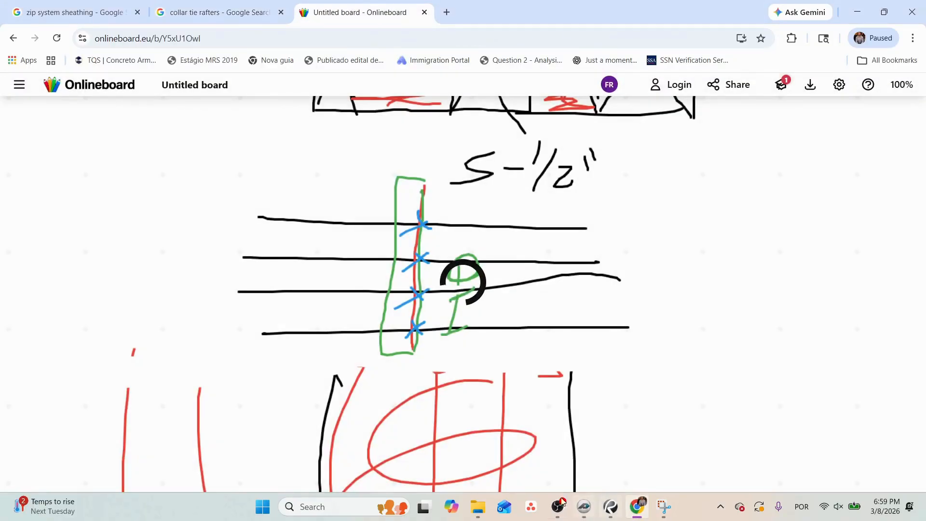
click(483, 459)
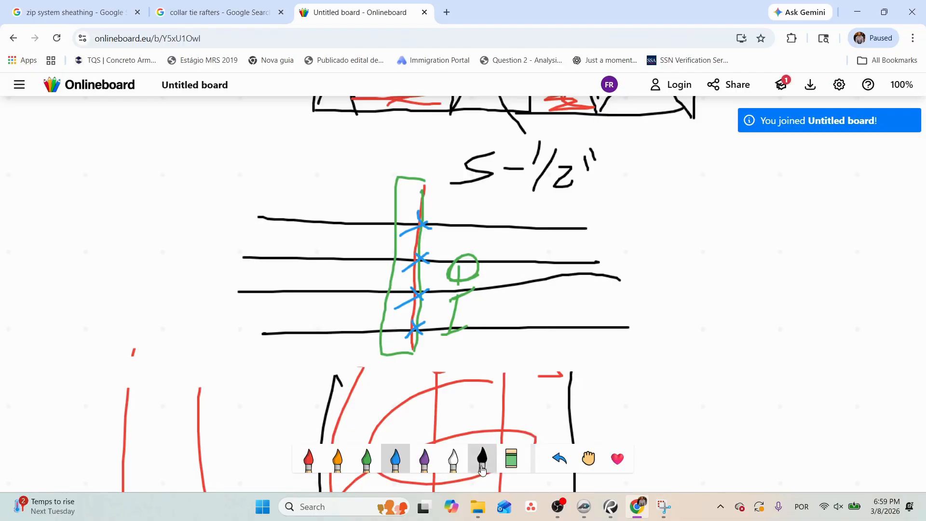
scroll(518, 374, down, 10)
scroll(518, 374, down, 5)
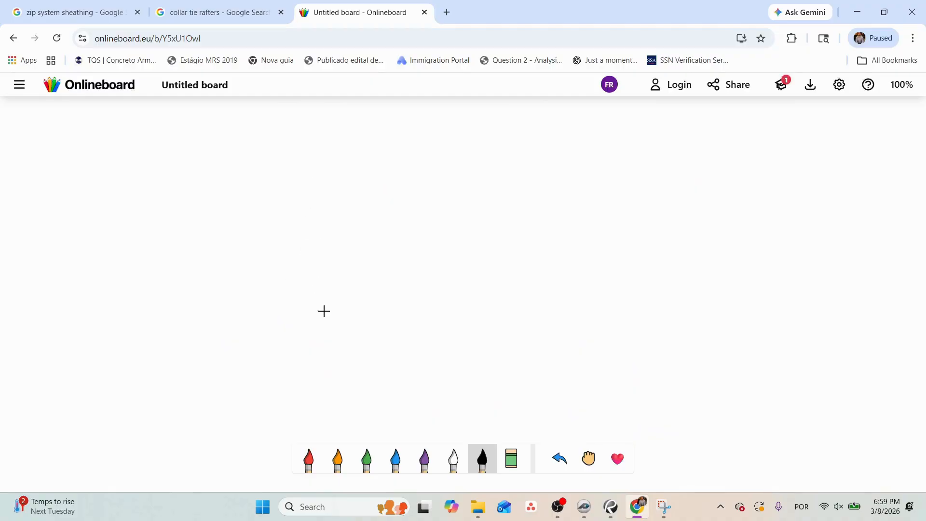
scroll(525, 408, up, 3)
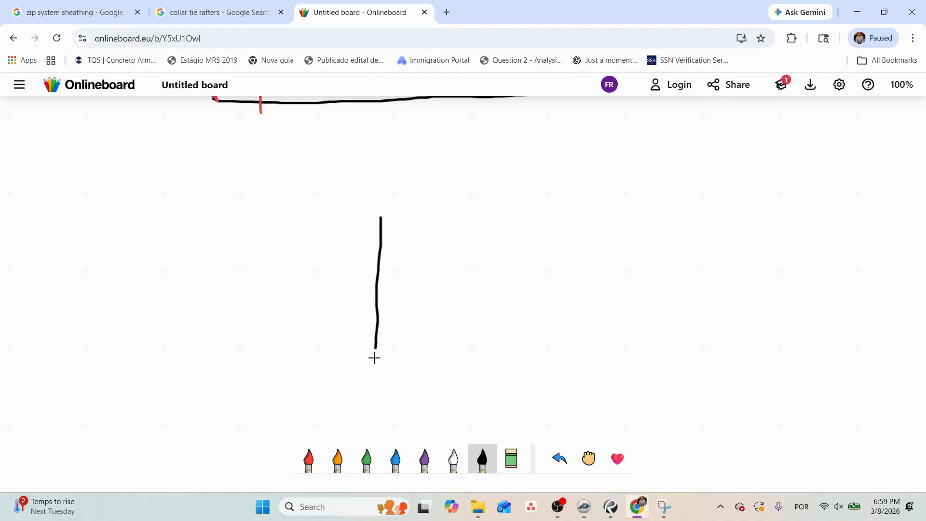
Sketch a right triangle, label its height 5.75, cross that out and write 6 above it, and label the base 12.
mouse_move(374, 358)
mouse_down()
mouse_move(616, 362)
mouse_move(477, 248)
mouse_up()
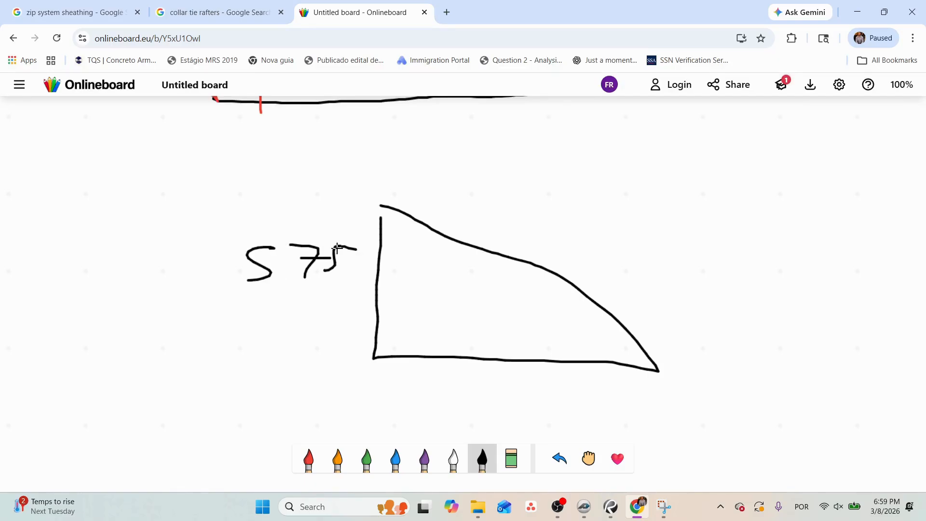
drag(250, 233, 368, 299)
drag(367, 230, 241, 311)
click(307, 205)
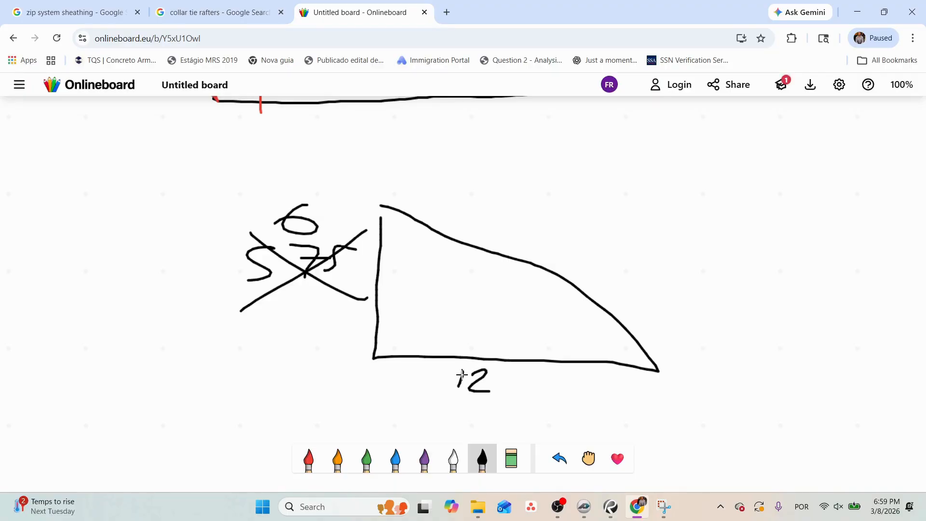
Label the triangle's sloping side with a circled X and write the fraction X over 12 beside it.
drag(507, 219, 535, 251)
mouse_move(499, 203)
mouse_down()
mouse_move(554, 215)
mouse_move(510, 186)
mouse_up()
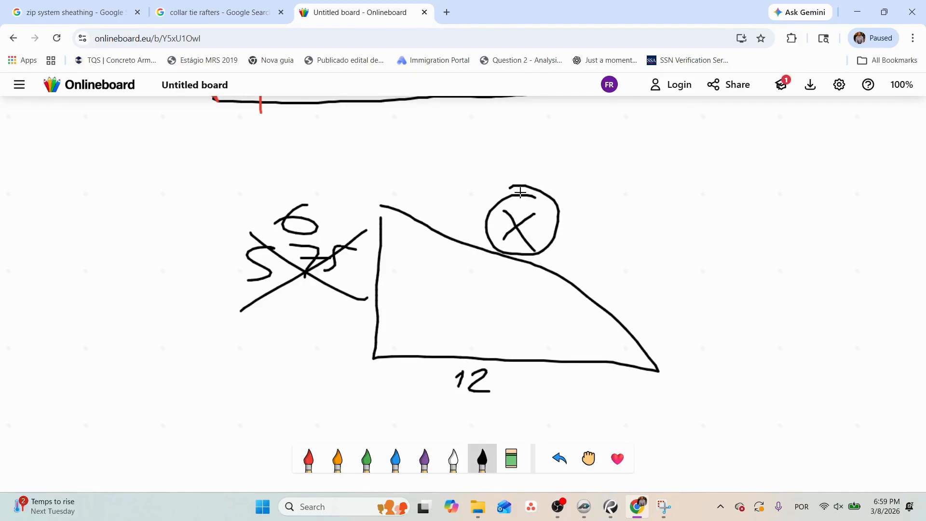
drag(578, 221, 689, 225)
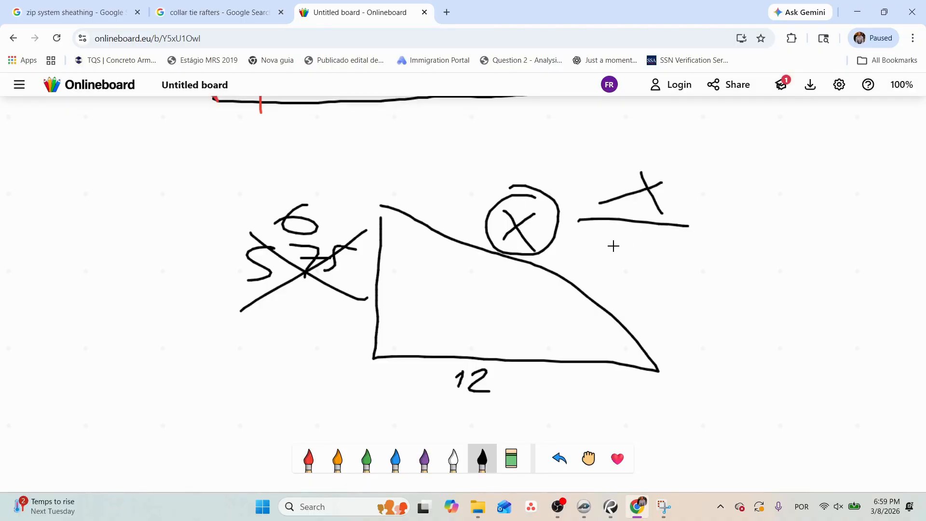
drag(652, 253, 646, 287)
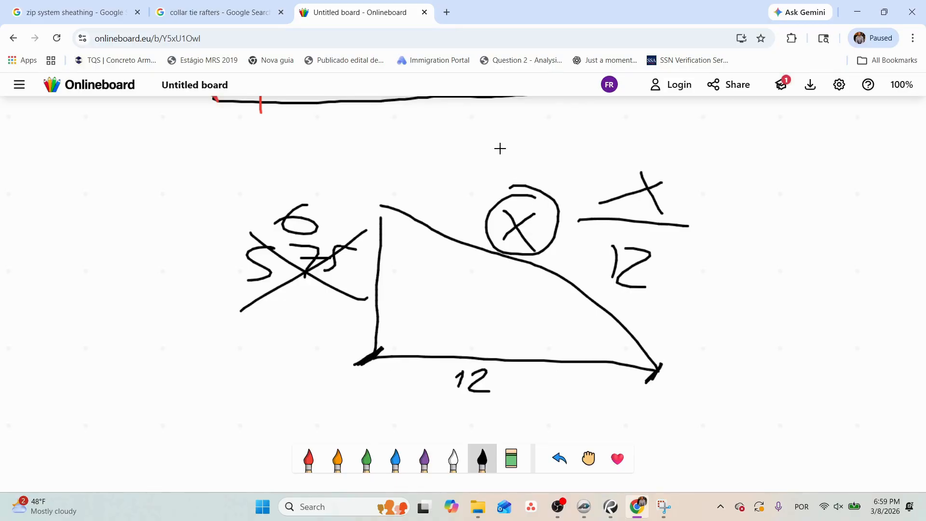
Draw a downward arrow onto the circled X and go over the triangle's base and sloping side with thicker strokes.
drag(511, 129, 506, 166)
mouse_move(481, 149)
mouse_down()
mouse_move(502, 197)
mouse_move(530, 152)
mouse_up()
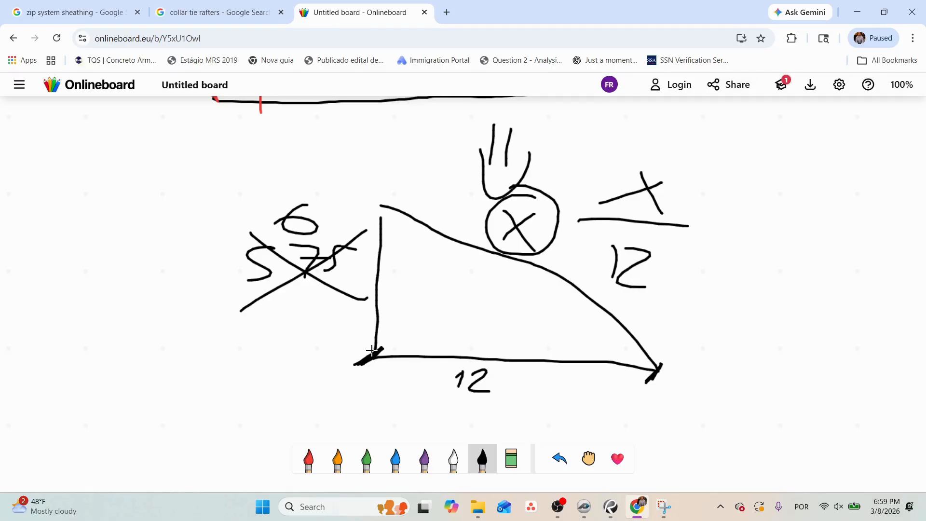
mouse_move(372, 351)
mouse_down()
mouse_move(581, 363)
mouse_move(476, 375)
mouse_move(613, 369)
mouse_up()
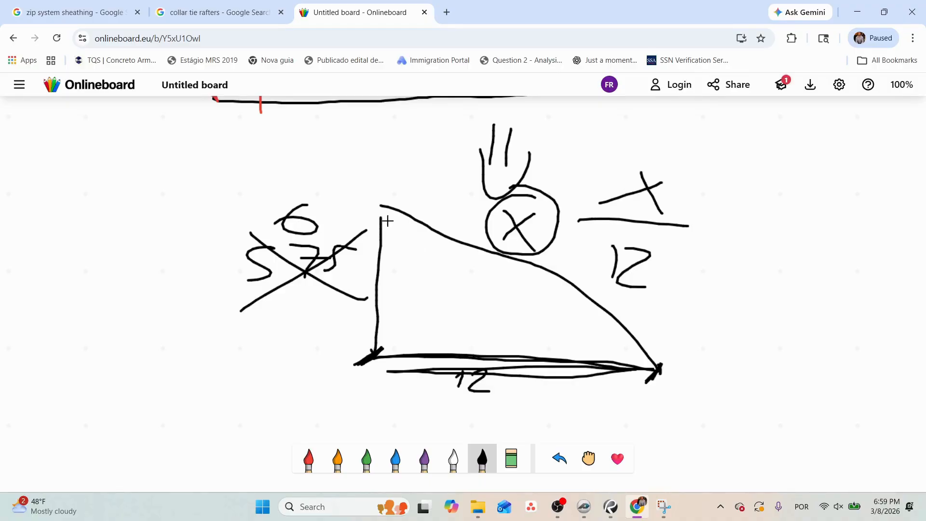
mouse_move(388, 210)
mouse_down()
mouse_move(641, 337)
mouse_move(403, 220)
mouse_move(560, 288)
mouse_move(685, 361)
mouse_move(364, 198)
mouse_move(668, 346)
mouse_move(373, 210)
mouse_up()
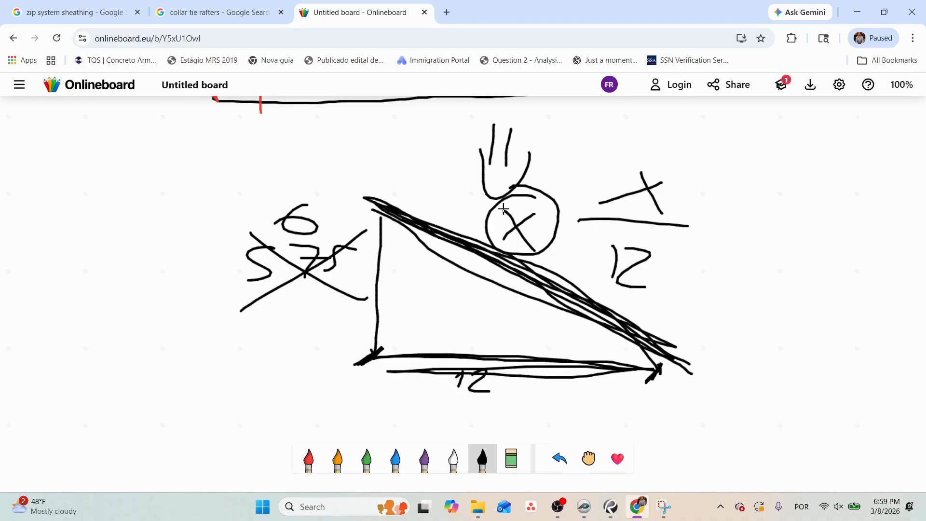
Circle the X over 12 fraction, lead an arrow off it, and write x = √(6x6 + 12x12) with √(36+144) beneath.
mouse_move(670, 137)
mouse_down()
mouse_move(742, 246)
mouse_move(610, 156)
mouse_up()
drag(710, 198, 719, 241)
mouse_move(720, 206)
mouse_down()
mouse_move(698, 236)
mouse_move(810, 210)
mouse_up()
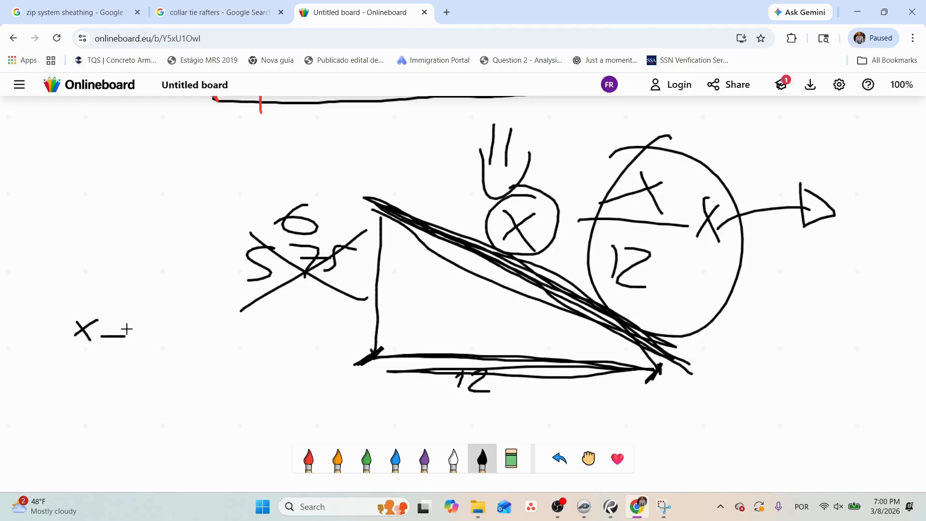
mouse_move(139, 328)
mouse_down()
mouse_move(154, 293)
mouse_move(311, 290)
mouse_up()
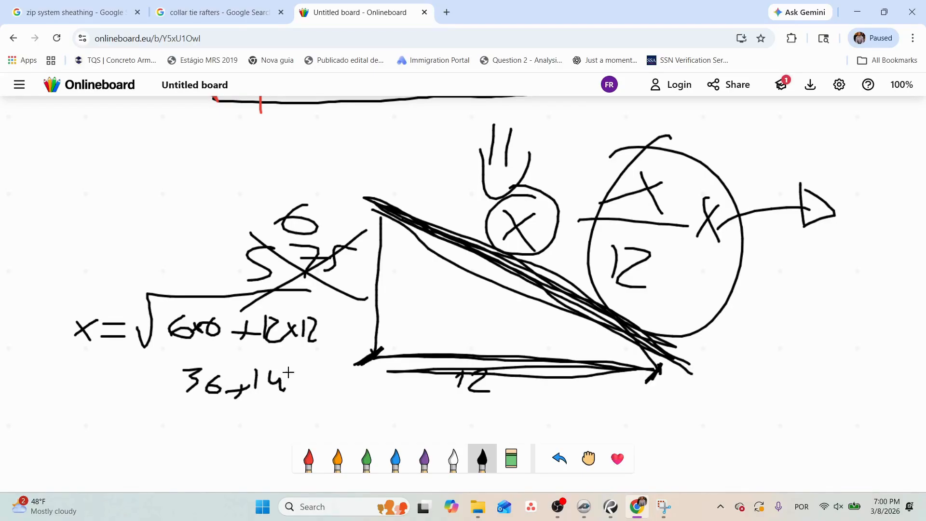
drag(153, 363, 365, 389)
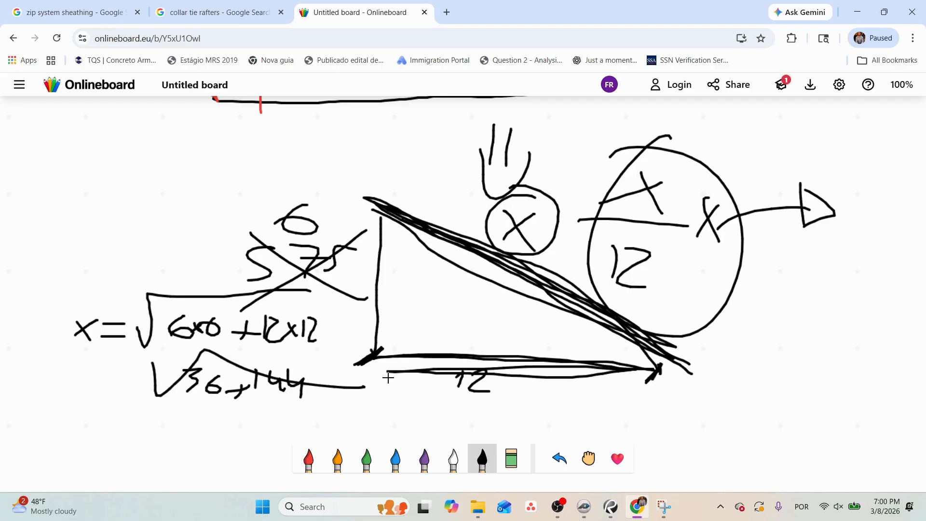
Compute the square root of 36 + 144 in Calculator, then write 13.41 over 12 beside the whiteboard arrow.
key(super)
text(cal)
key(Return)
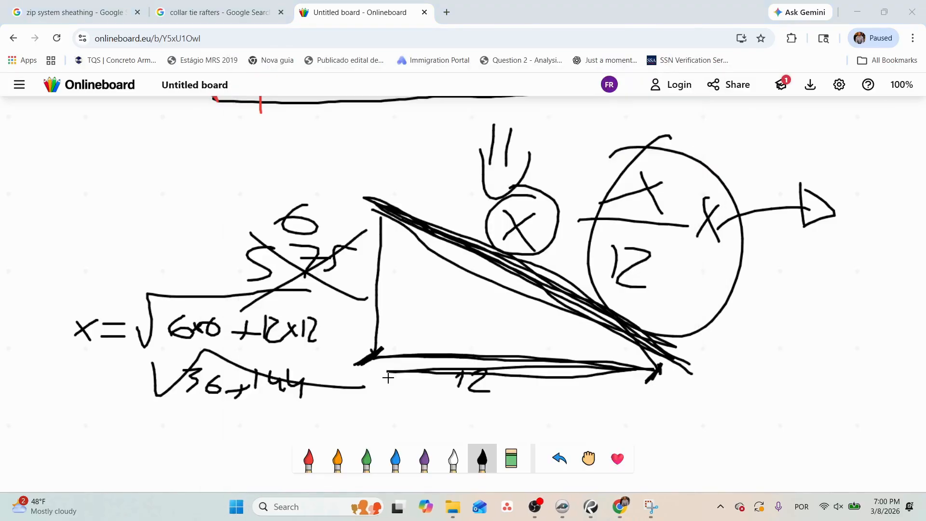
text(36 + 144)
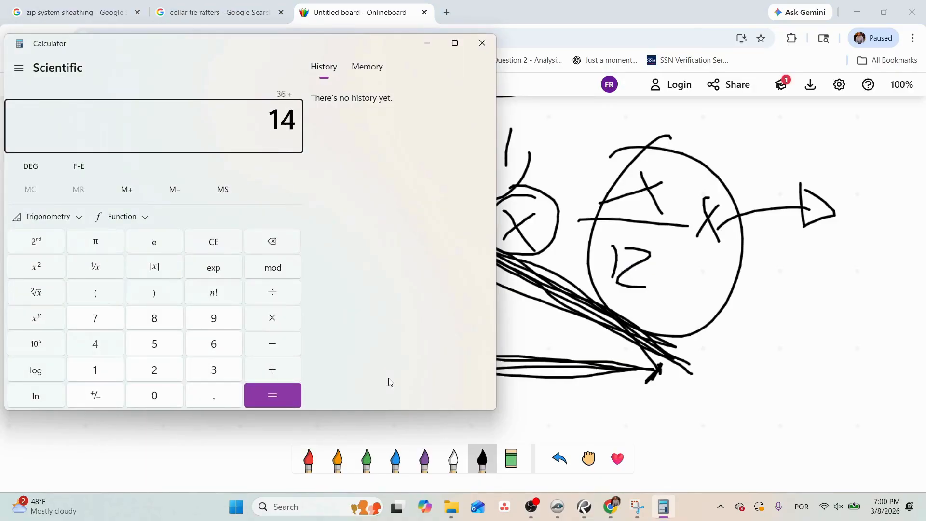
key(Return)
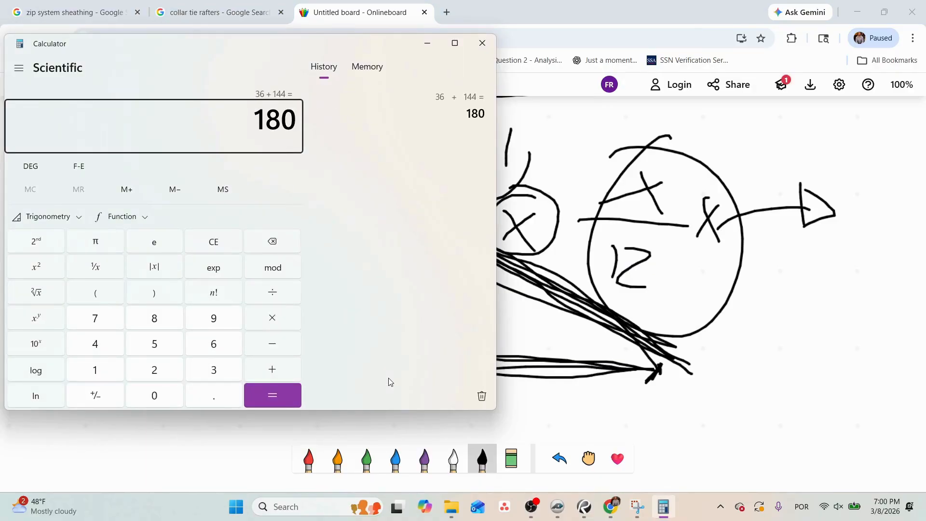
click(38, 292)
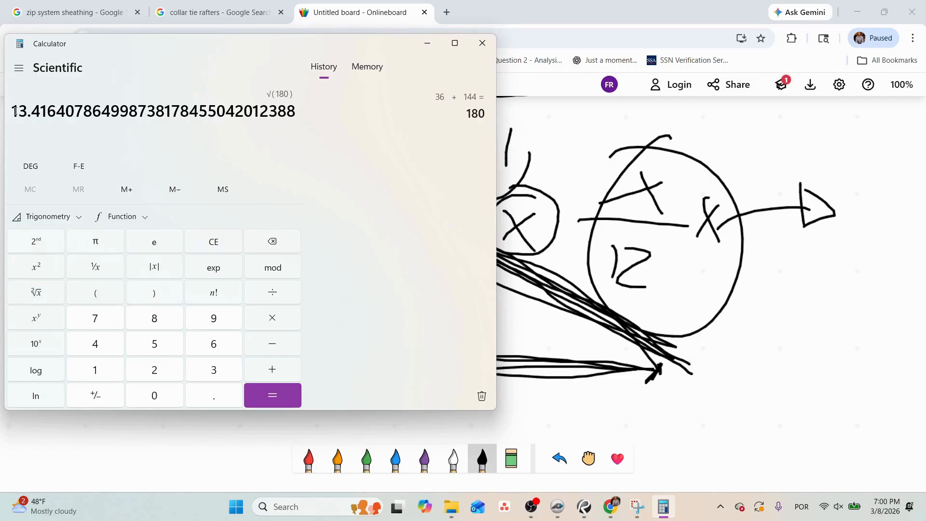
drag(15, 111, 50, 111)
click(482, 43)
drag(854, 172, 858, 205)
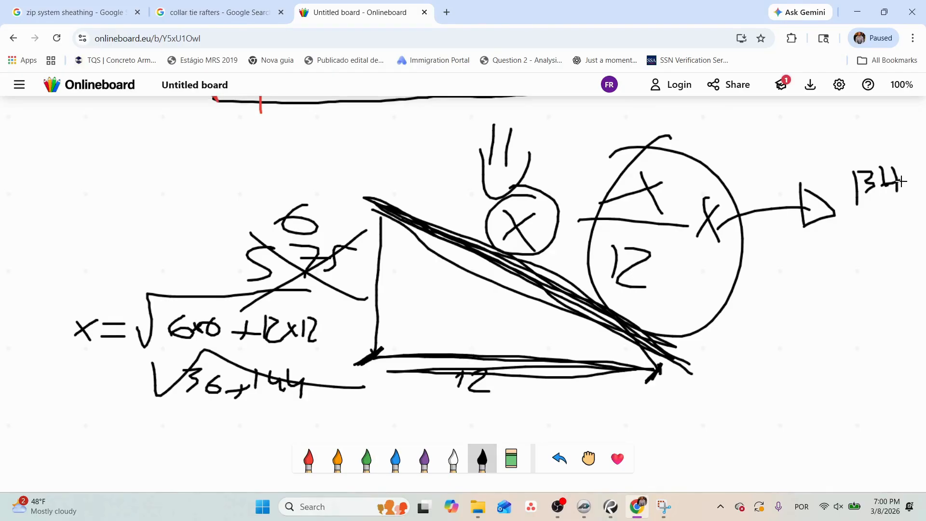
drag(855, 221, 891, 198)
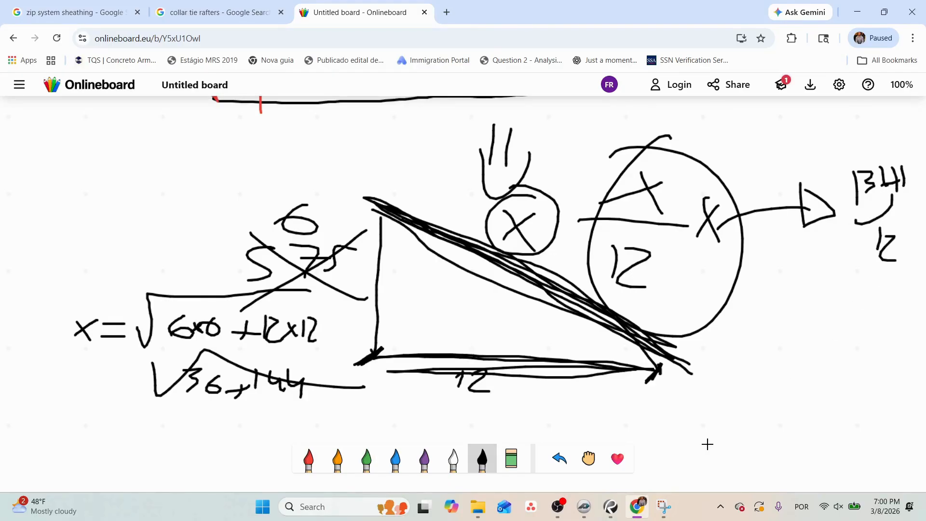
Reopen Calculator, divide 13.41 by 12 to get the pitch factor, and close it.
click(663, 516)
key(super)
text(cal4)
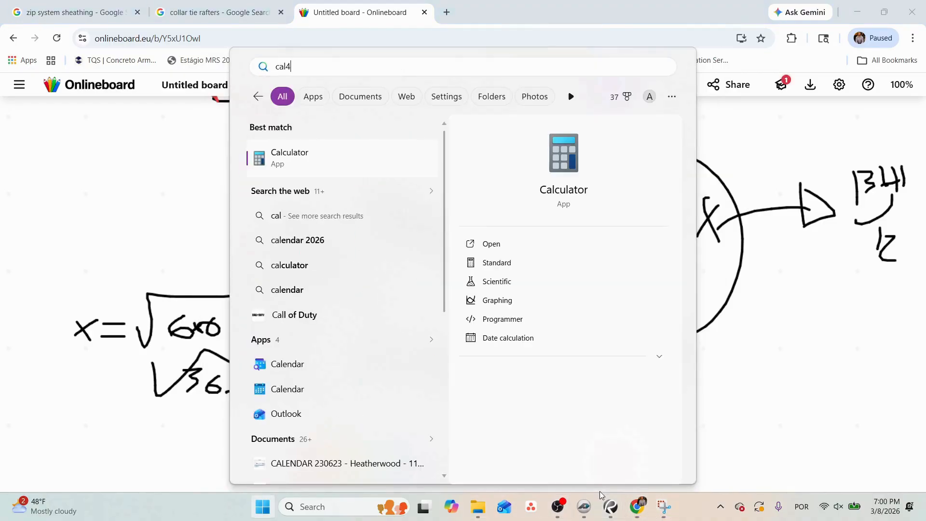
key(Return)
text(13.41/12)
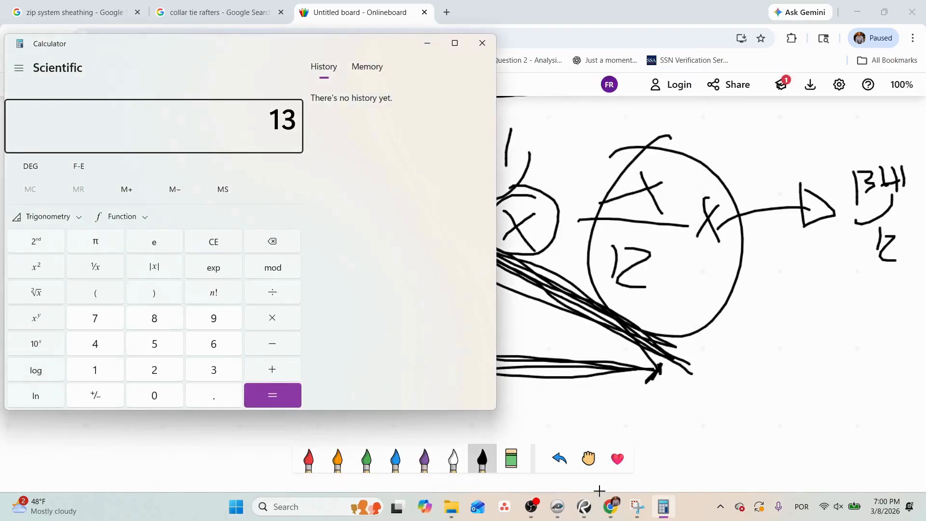
key(Return)
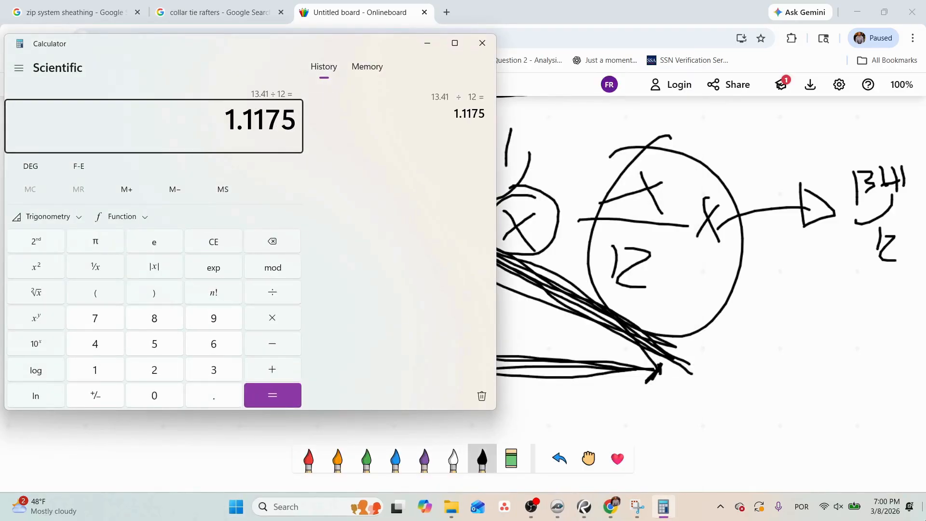
click(255, 124)
drag(255, 123, 296, 123)
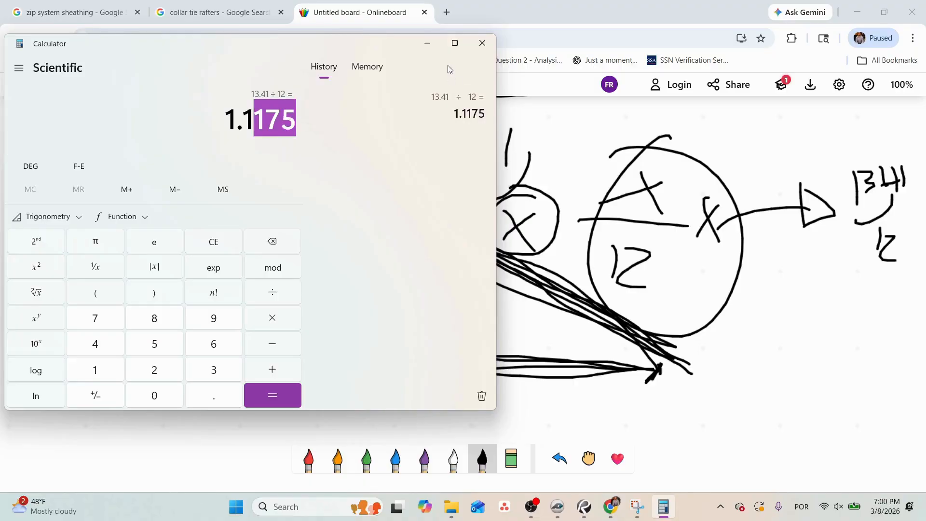
click(482, 43)
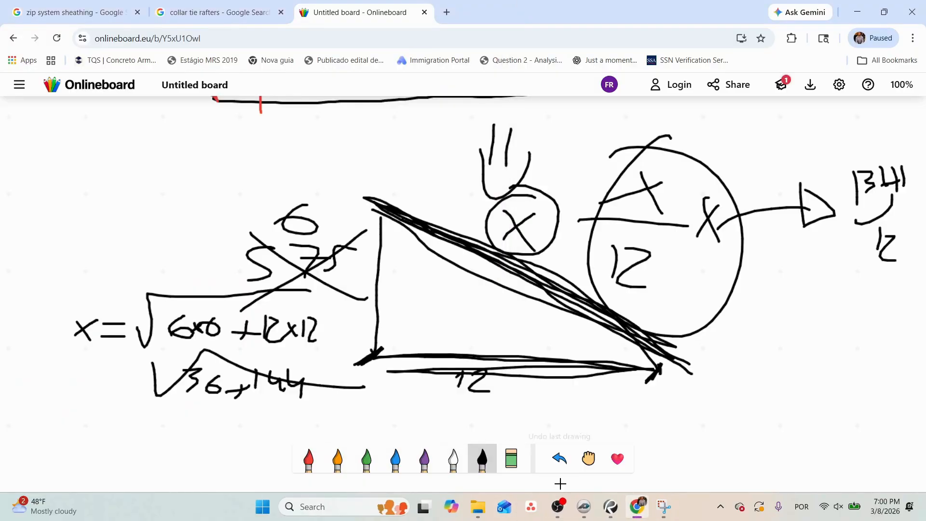
Switch to PlanSwift and set the pitch to 1.12 on the 1 3/4 x 11 7/8 LVL part of the 2x12 LVLs Ridges takeoff.
click(583, 507)
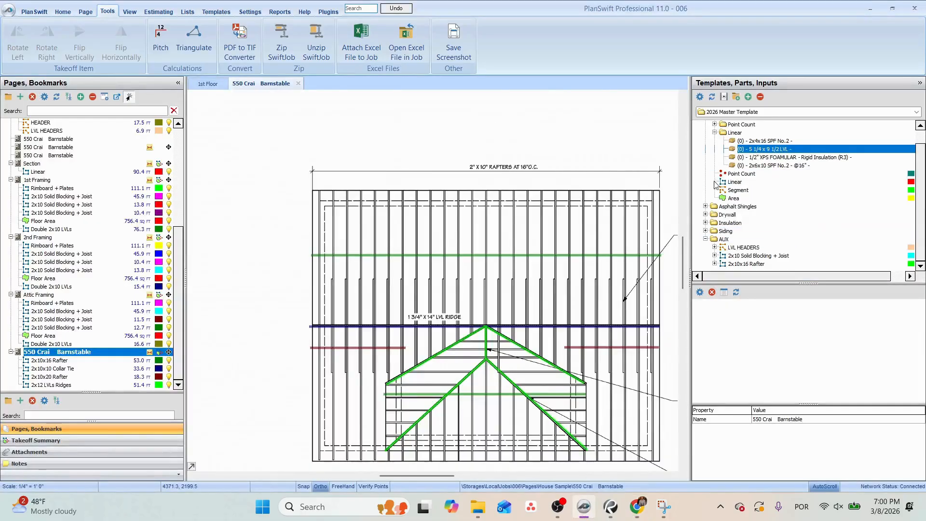
click(500, 362)
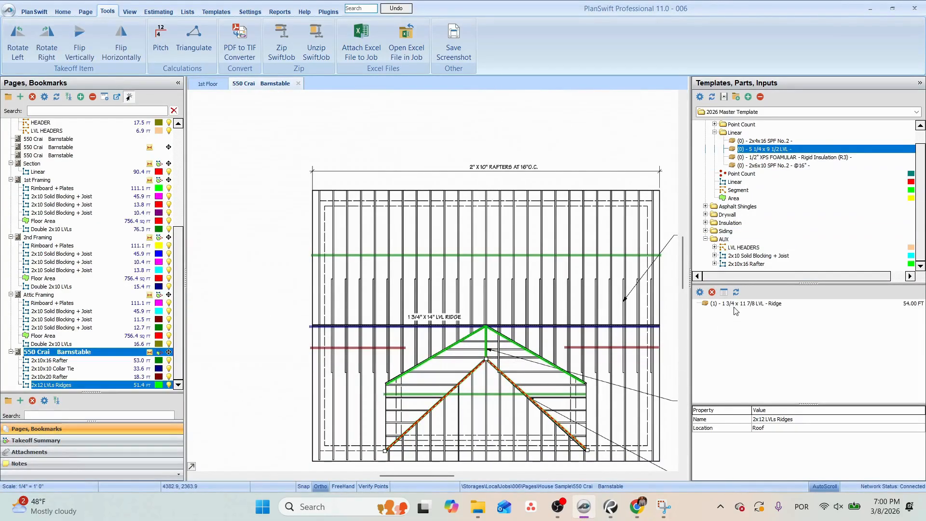
double_click(745, 304)
click(434, 234)
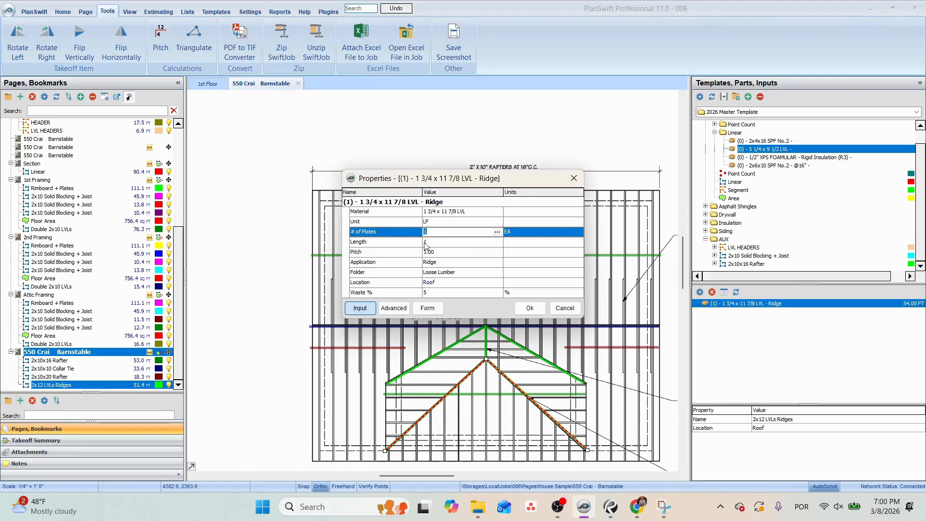
click(425, 242)
click(435, 251)
text(12)
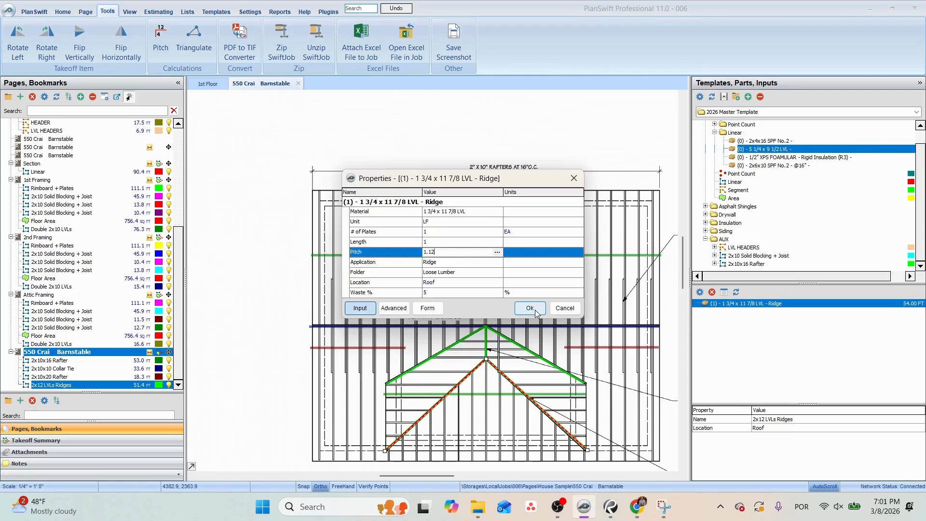
key(Return)
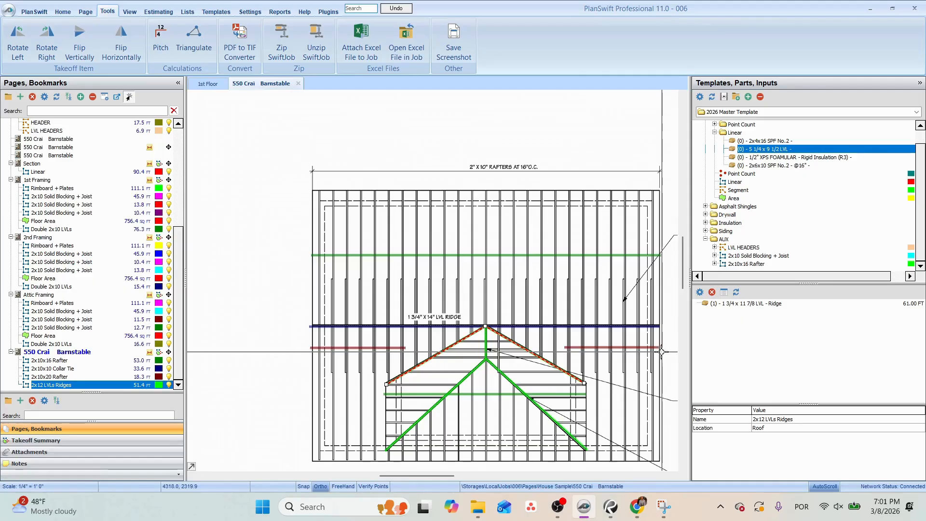
Collapse the template tree and expand only the Pre-Assembly Take Off Tools folder.
drag(517, 309, 400, 278)
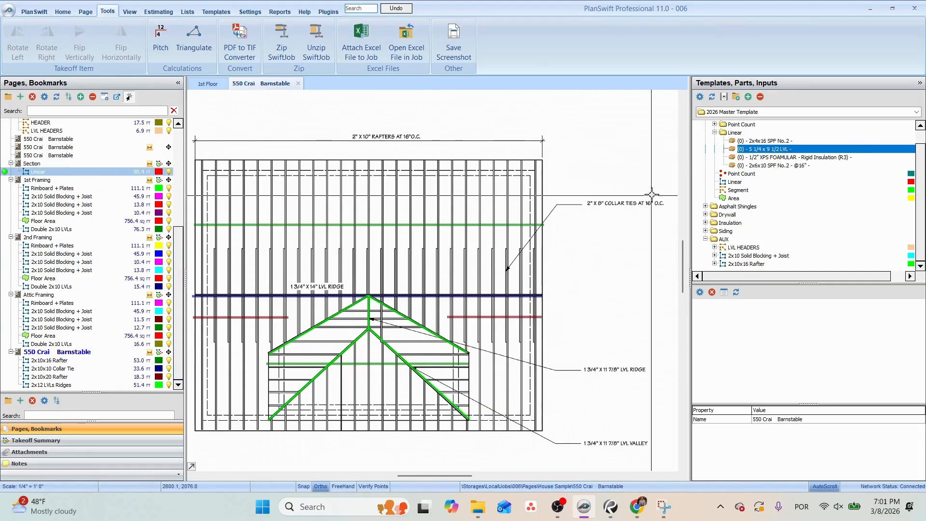
right_click(531, 185)
click(760, 98)
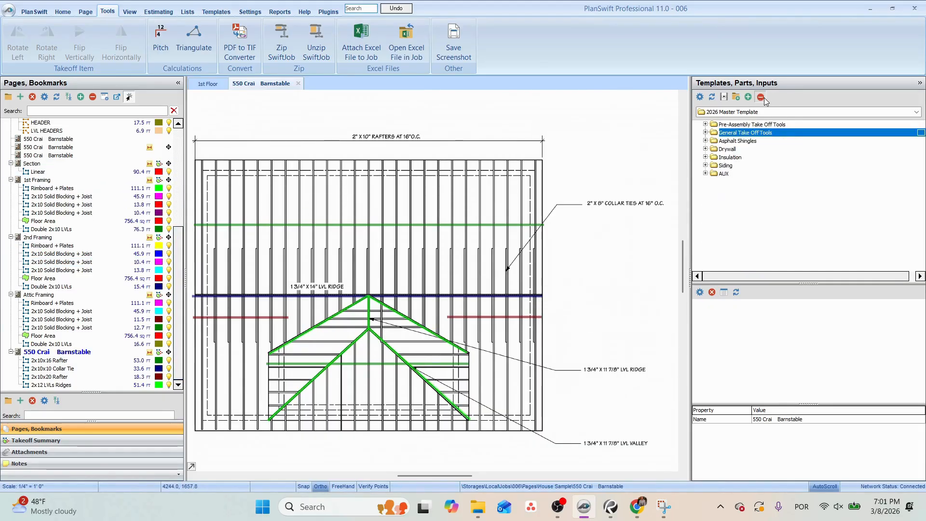
click(706, 124)
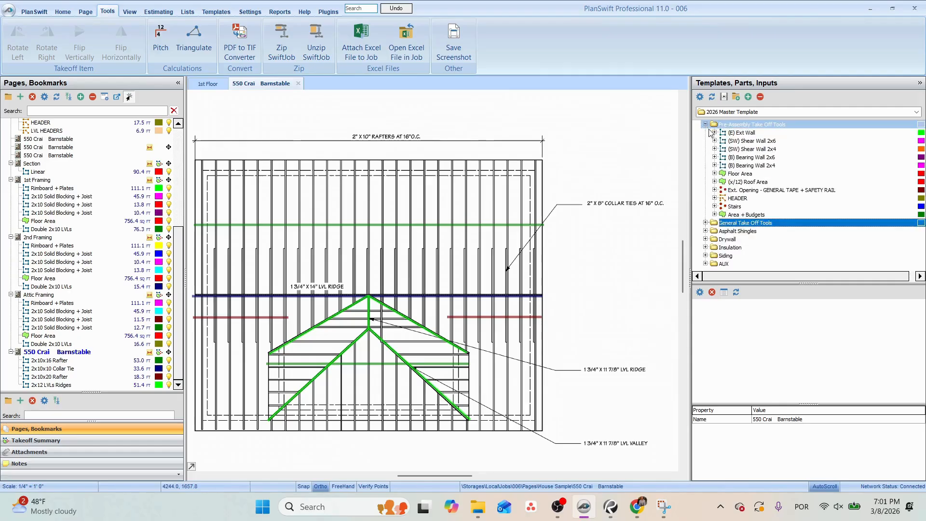
double_click(696, 183)
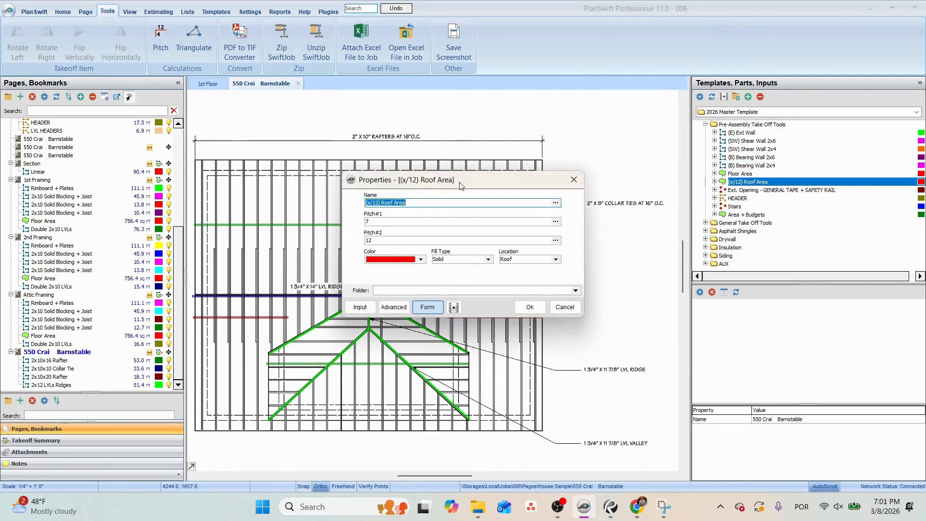
drag(461, 186, 406, 317)
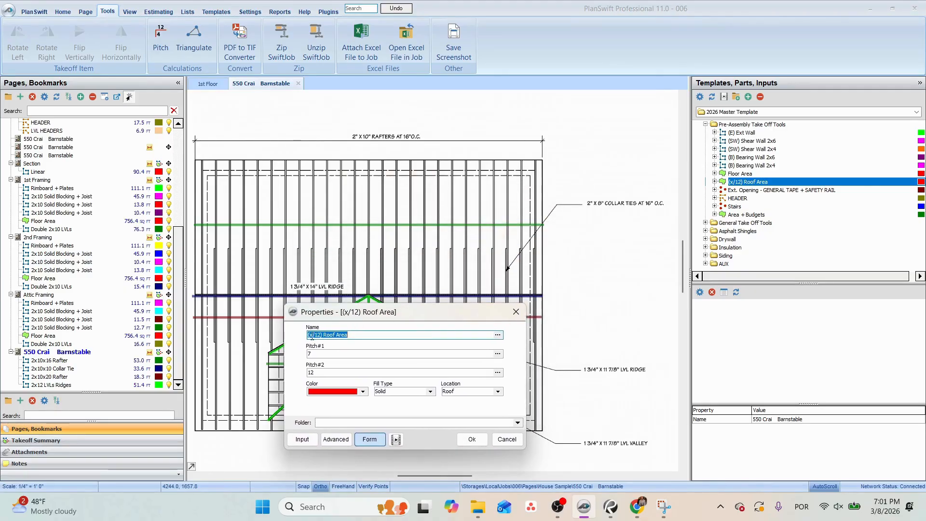
click(516, 312)
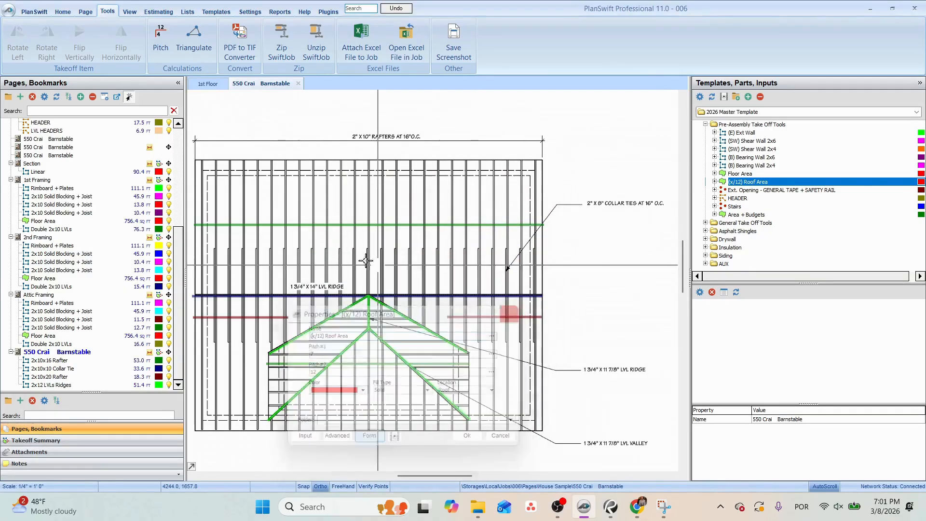
Find the unscaled roof plan page among the sheets and examine the slope marked on each roof face.
click(48, 165)
click(45, 180)
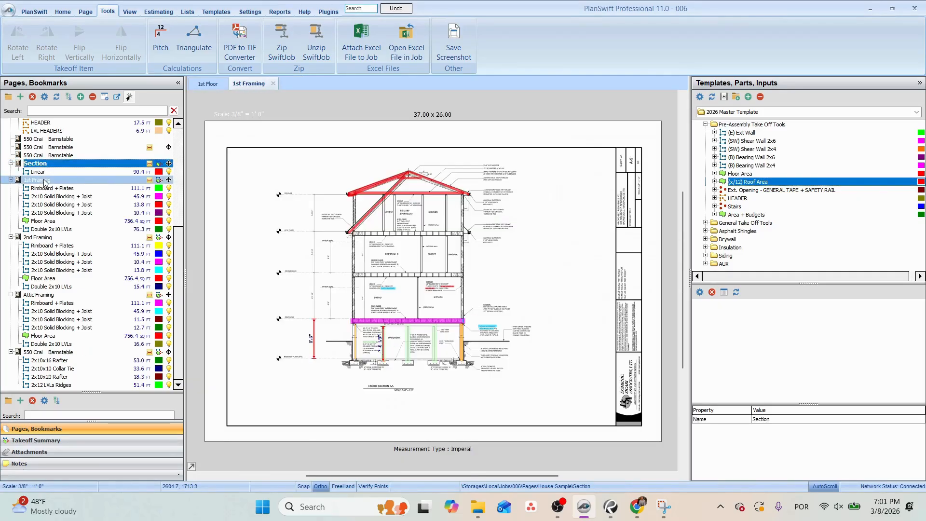
scroll(57, 187, up, 1)
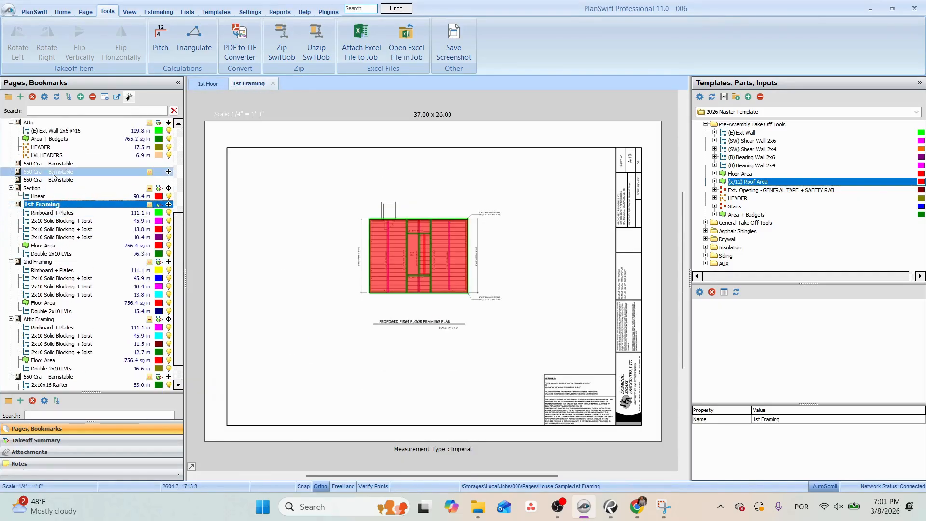
click(53, 163)
scroll(390, 196, up, 5)
scroll(390, 196, up, 1)
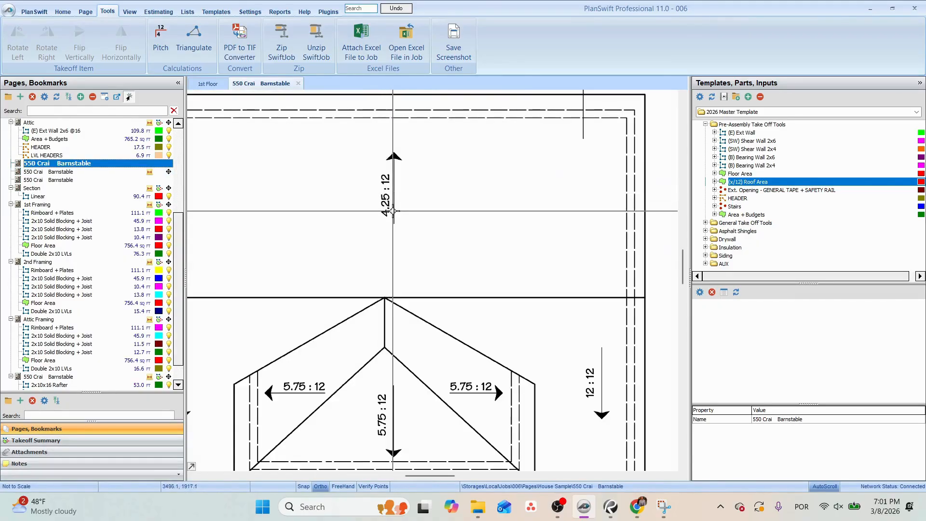
drag(392, 210, 513, 168)
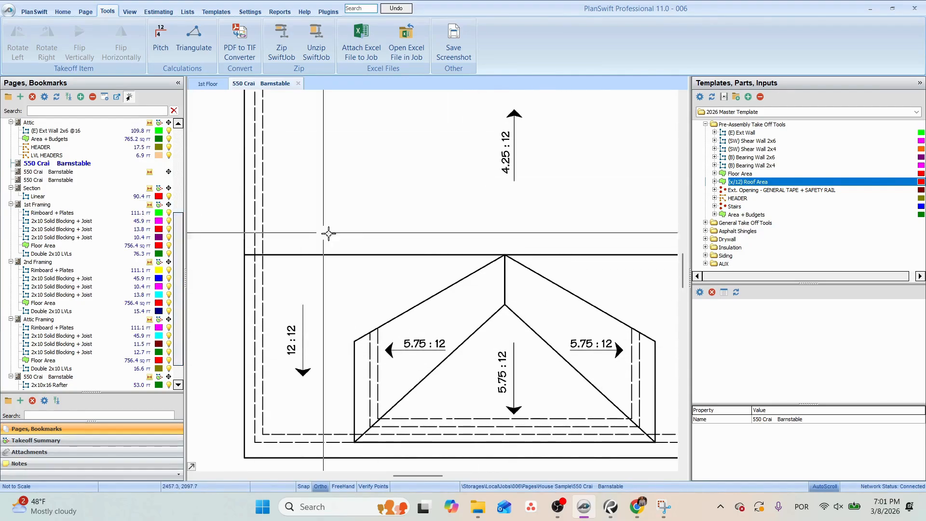
Return to the scaled roof framing plan and create a roof area takeoff named (6/12) Roof Area with Pitch#1 set to 6.
scroll(115, 312, down, 1)
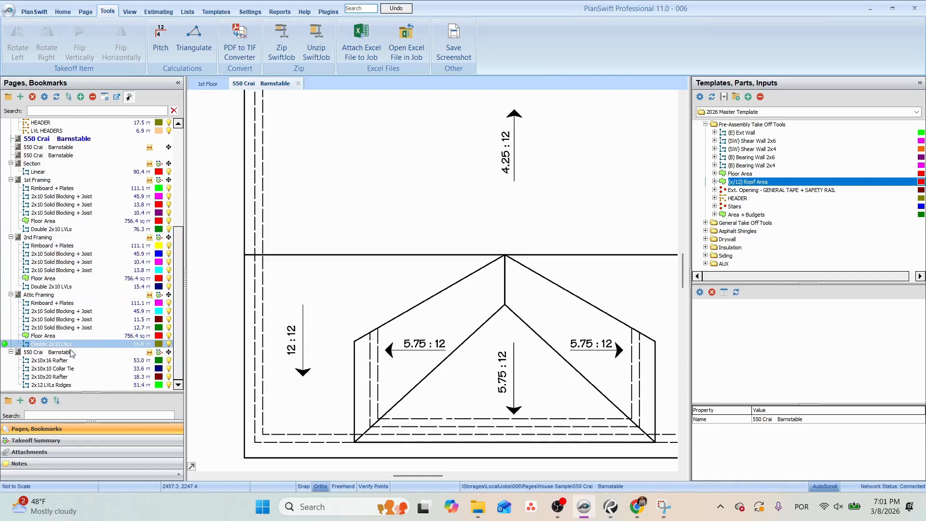
click(58, 352)
drag(348, 224, 459, 237)
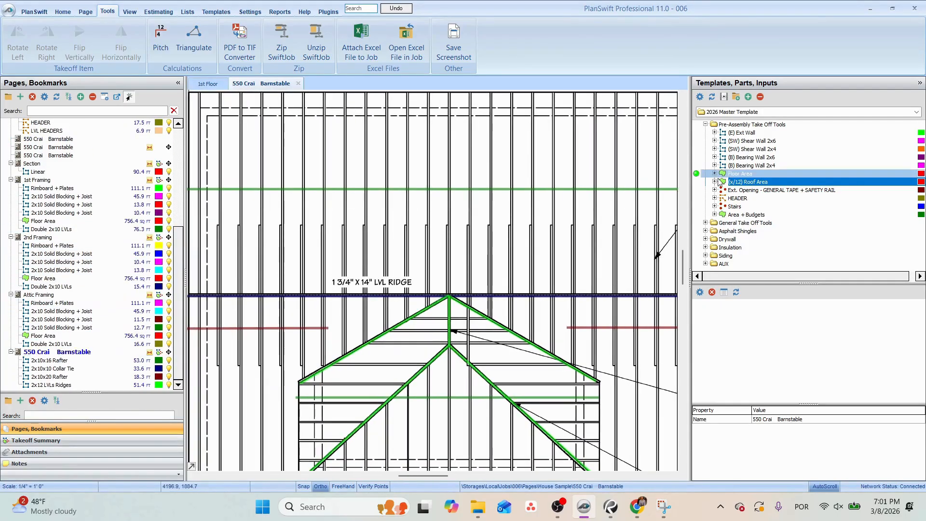
click(697, 182)
click(368, 203)
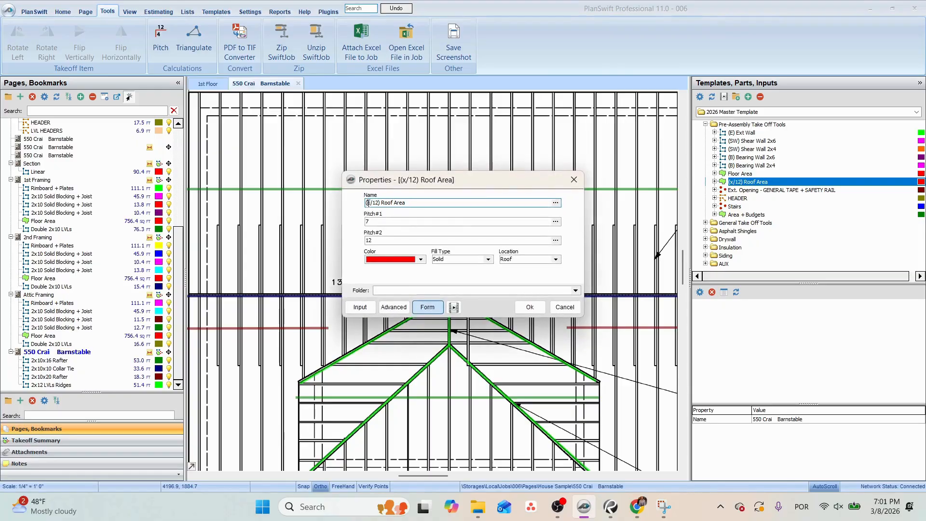
key(Tab)
text(6)
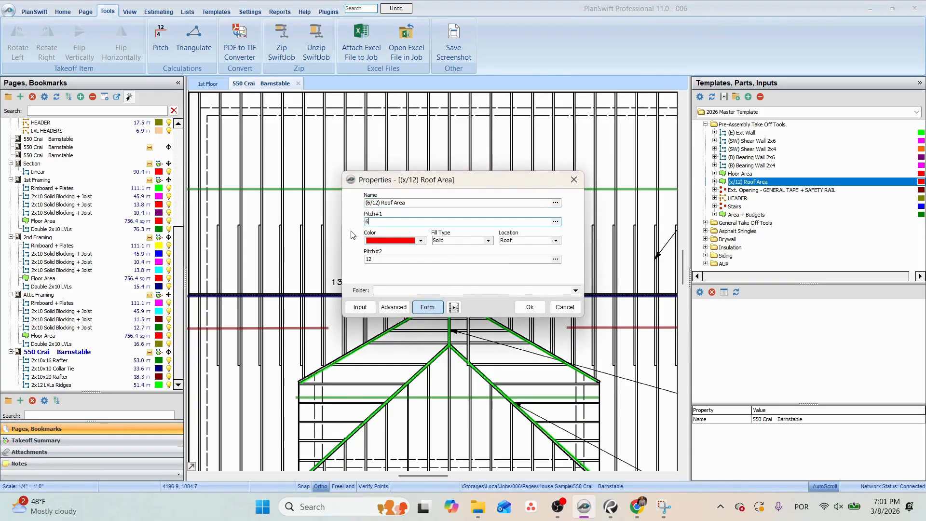
key(Tab)
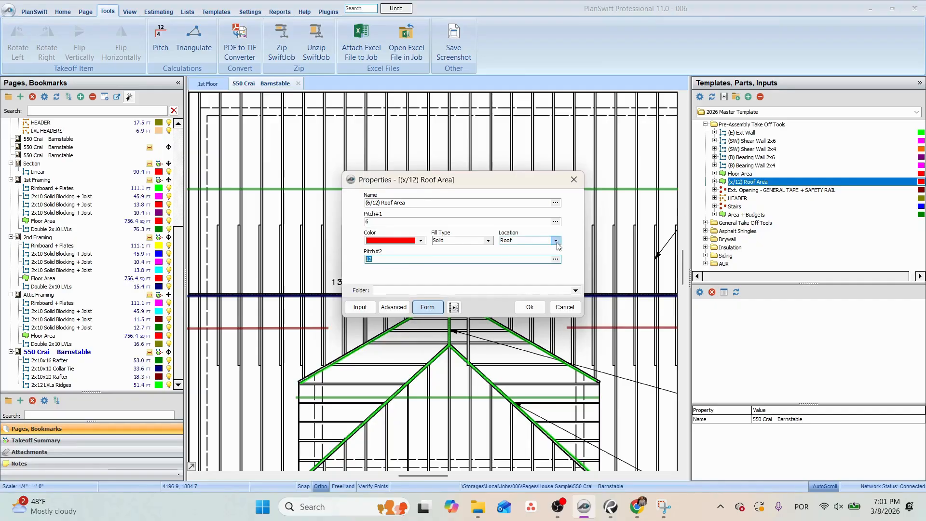
click(530, 307)
Outline the dormer roof on the framing plan as a section of the (6/12) Roof Area, from the eave corners up to the ridge.
scroll(488, 301, down, 2)
scroll(380, 385, up, 2)
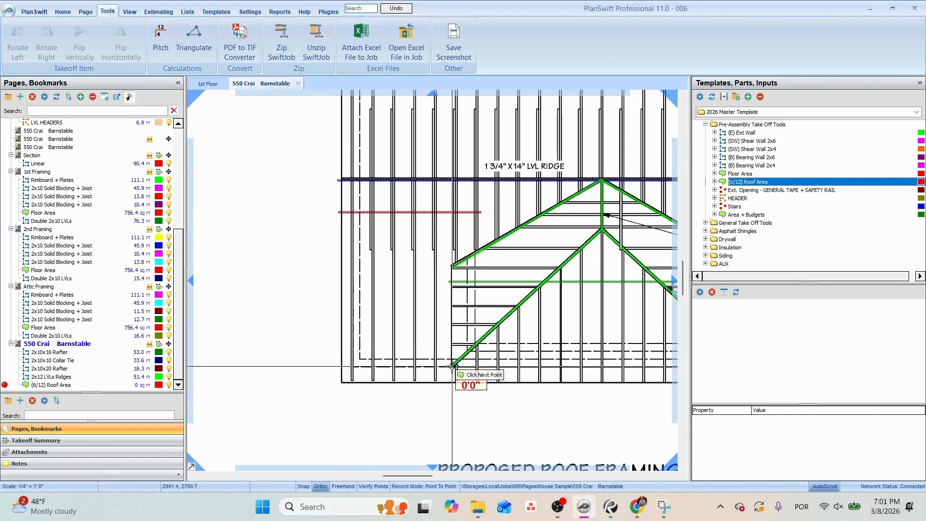
click(452, 367)
click(452, 266)
click(602, 181)
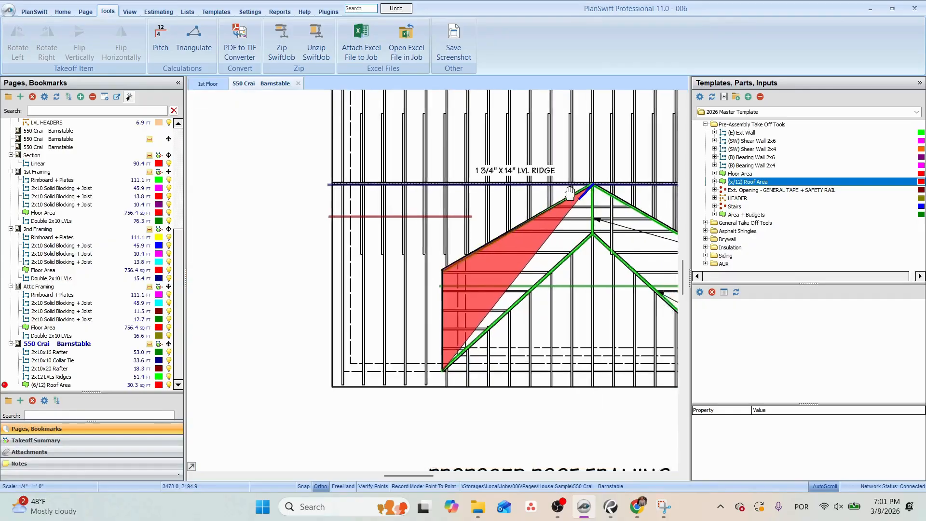
click(561, 225)
click(560, 328)
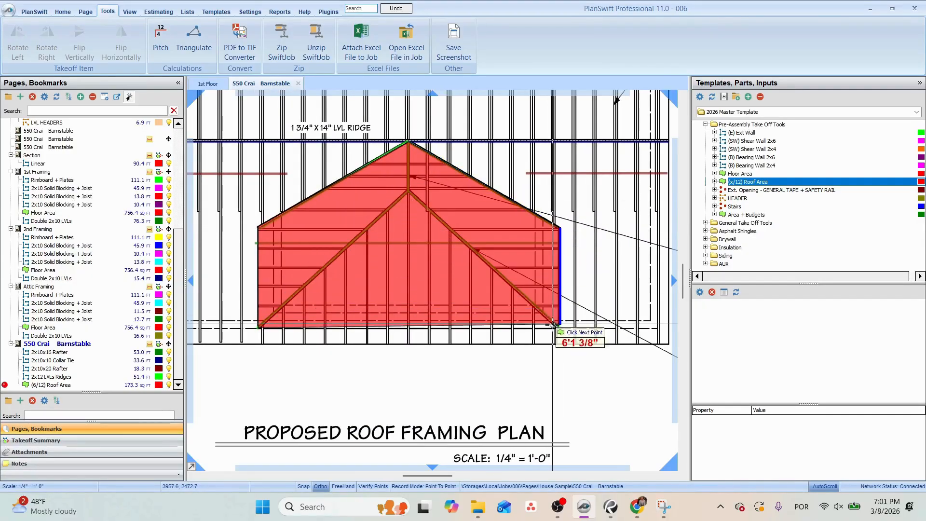
scroll(547, 340, down, 2)
scroll(546, 342, down, 1)
Add a second (6/12) Roof Area section covering the full rectangular main roof slope above the 1 3/4" x 14" LVL ridge.
key(d)
scroll(377, 247, up, 2)
click(356, 264)
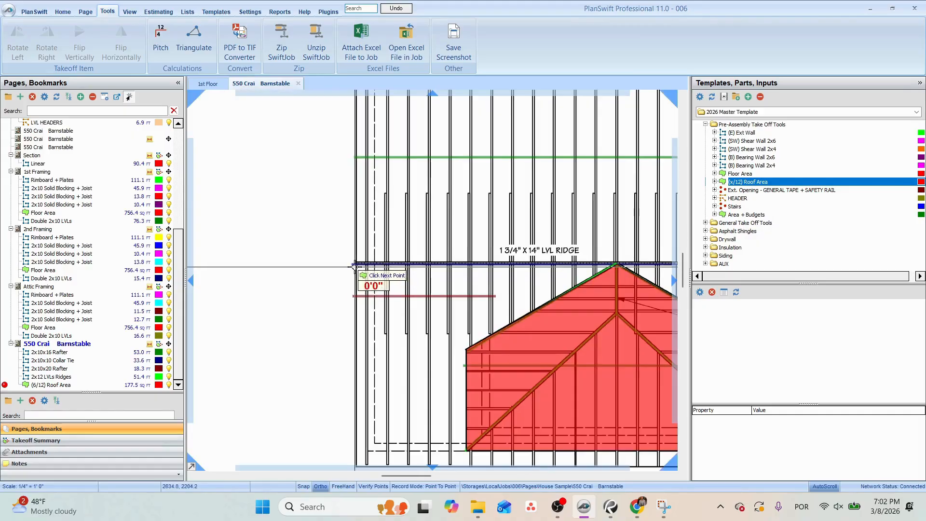
click(380, 169)
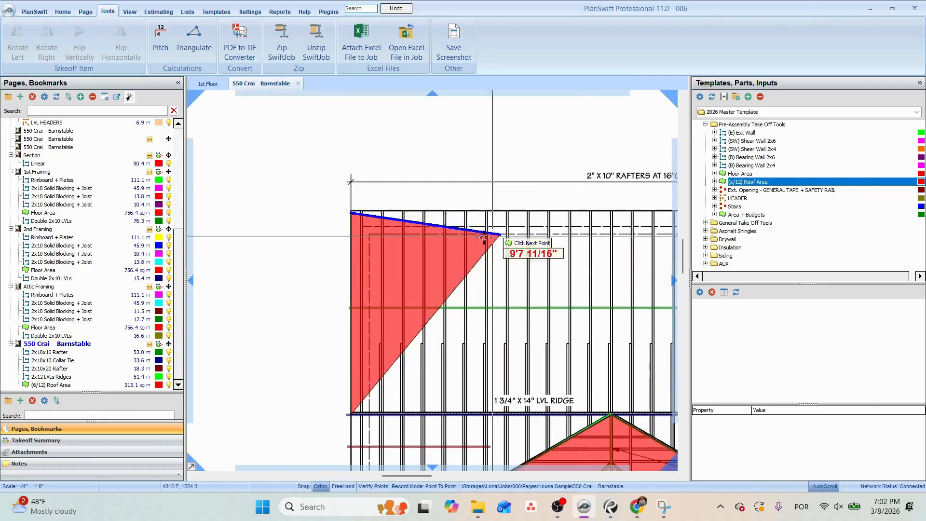
click(352, 211)
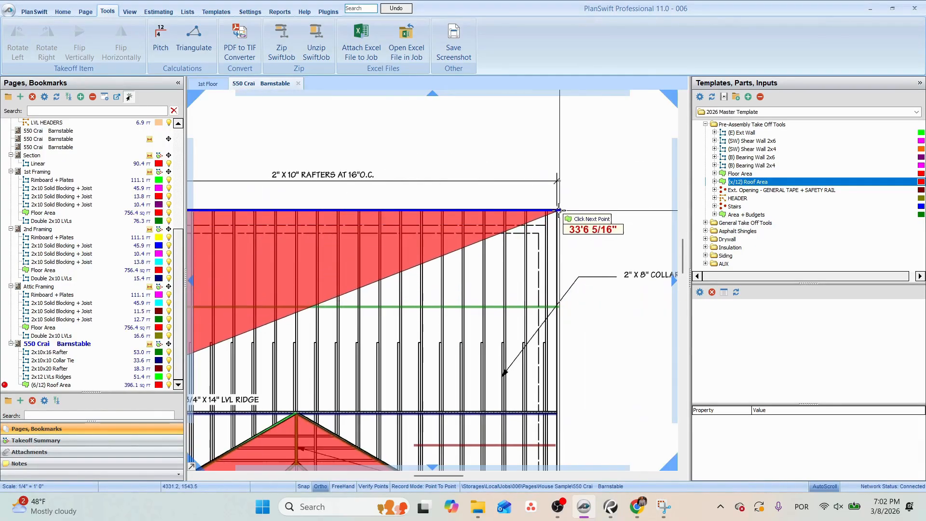
click(558, 211)
click(558, 414)
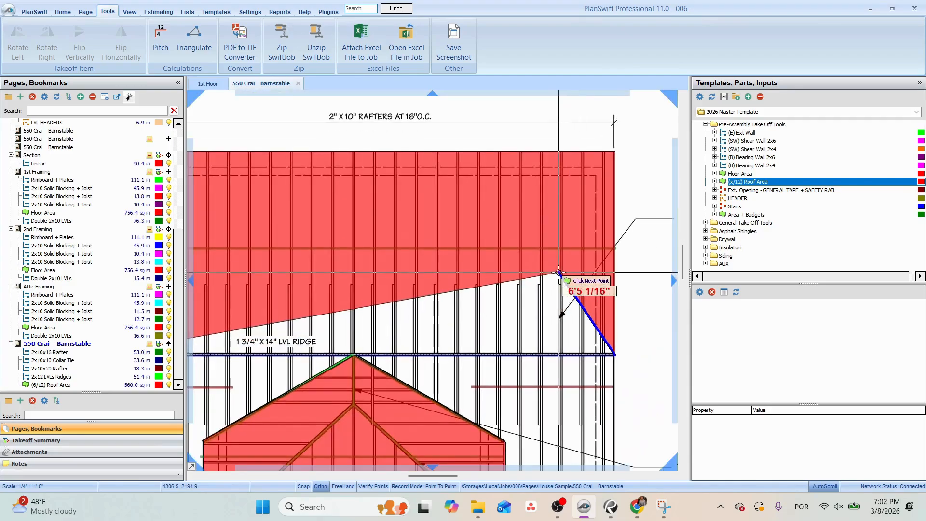
key(Escape)
scroll(547, 275, down, 3)
click(492, 266)
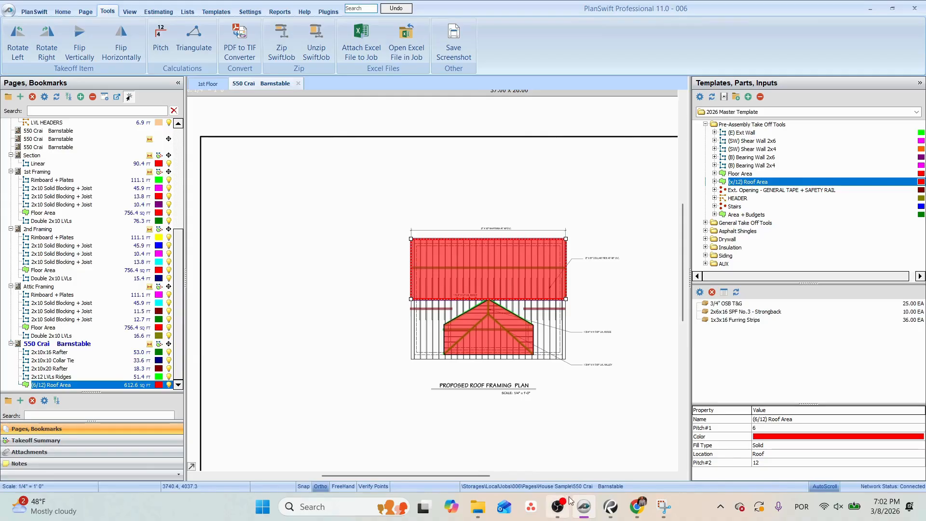
Check the roof sheathing note on the Section page and set the (6/12) Roof Area's 3/4" OSB T&G part material to 5/8" CDX Plywood.
click(35, 156)
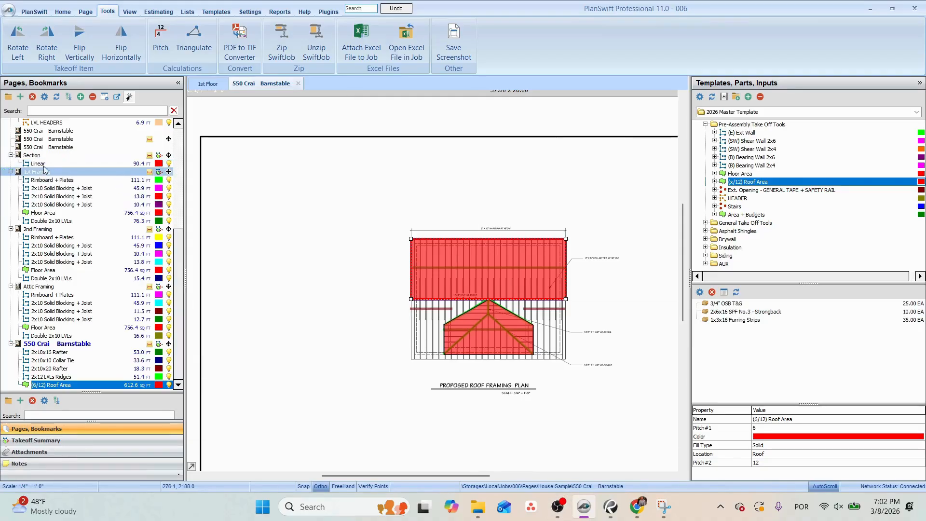
scroll(395, 179, up, 2)
scroll(479, 213, up, 4)
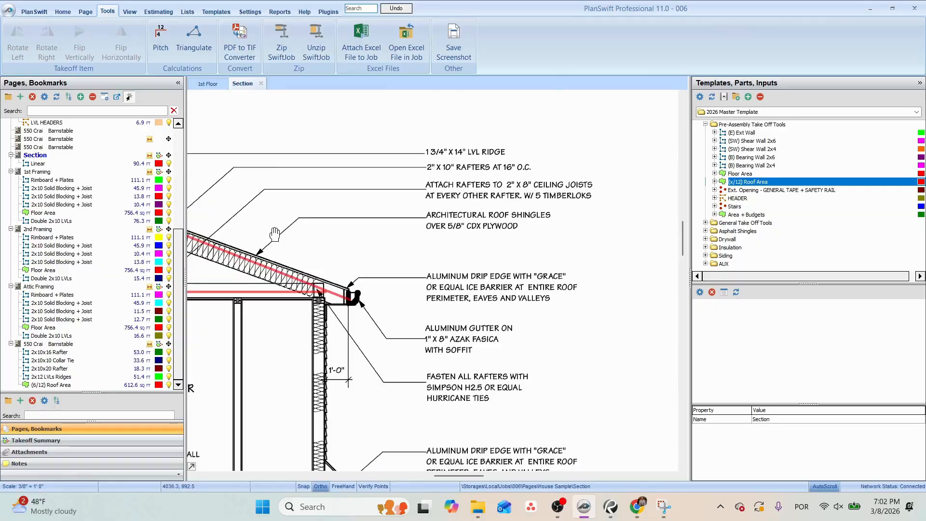
scroll(479, 212, up, 2)
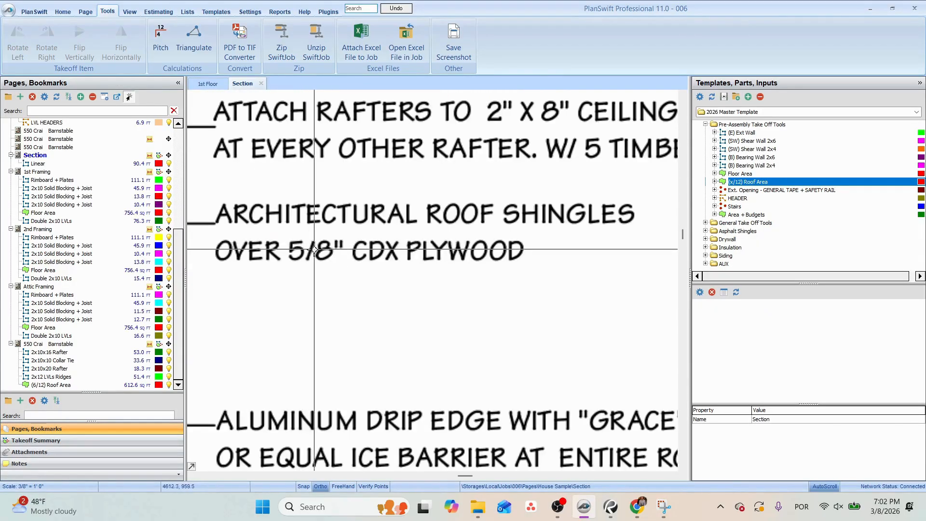
click(48, 351)
click(477, 285)
double_click(733, 304)
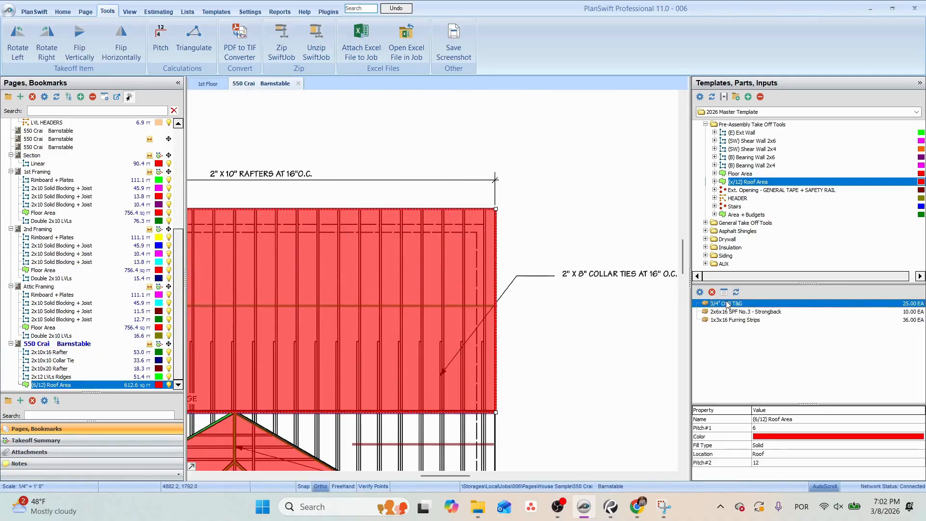
click(459, 211)
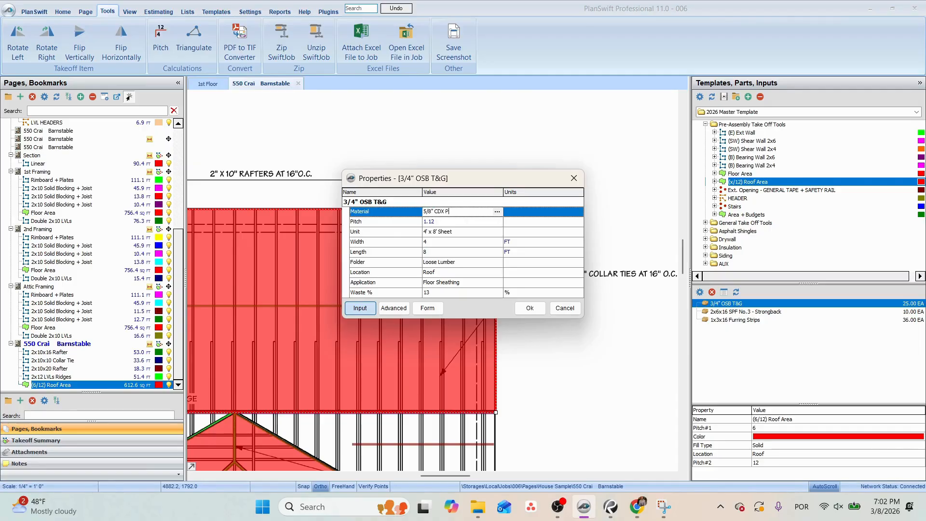
click(453, 223)
click(455, 251)
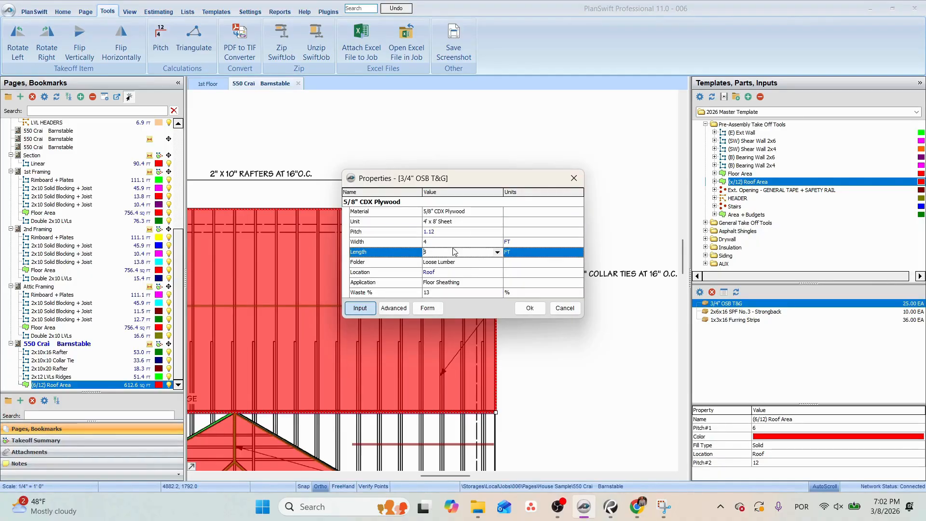
click(529, 308)
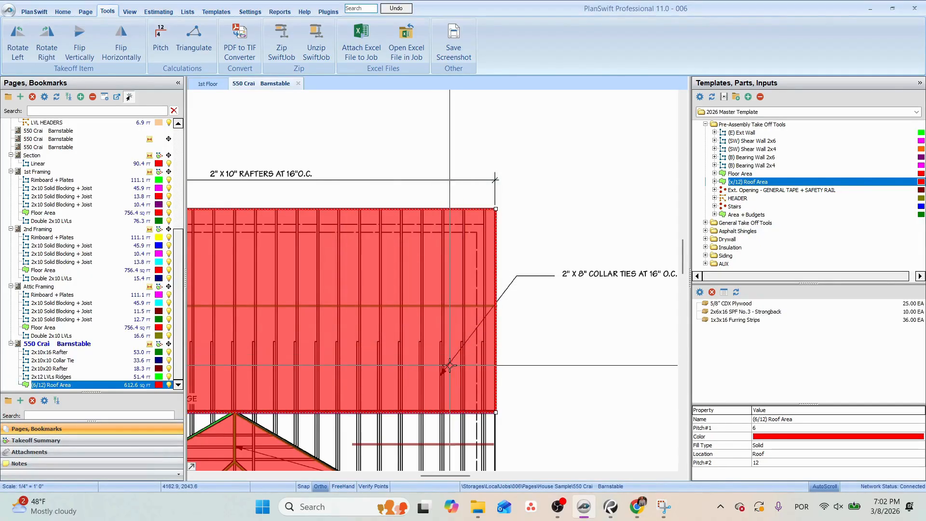
Delete the 2x6x16 SPF No.3 - Strongback part from the (6/12) Roof Area.
click(735, 311)
click(712, 292)
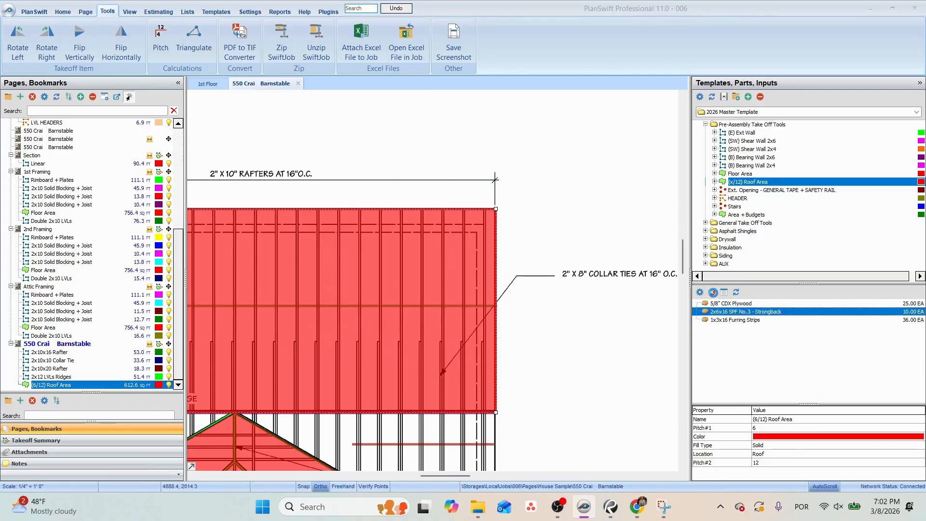
click(498, 253)
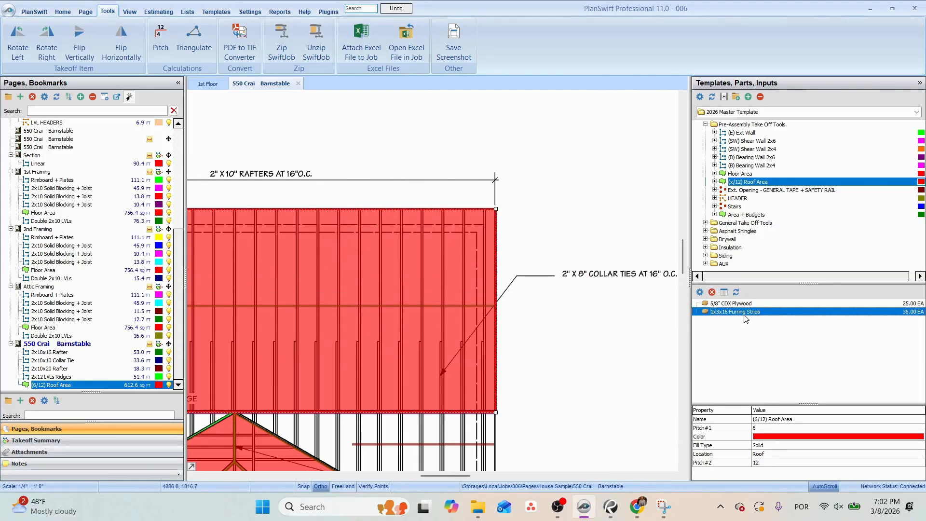
Create a roof area takeoff named (12/12) Roof Area with Pitch#1 set to 12 and color it cyan.
scroll(594, 256, down, 3)
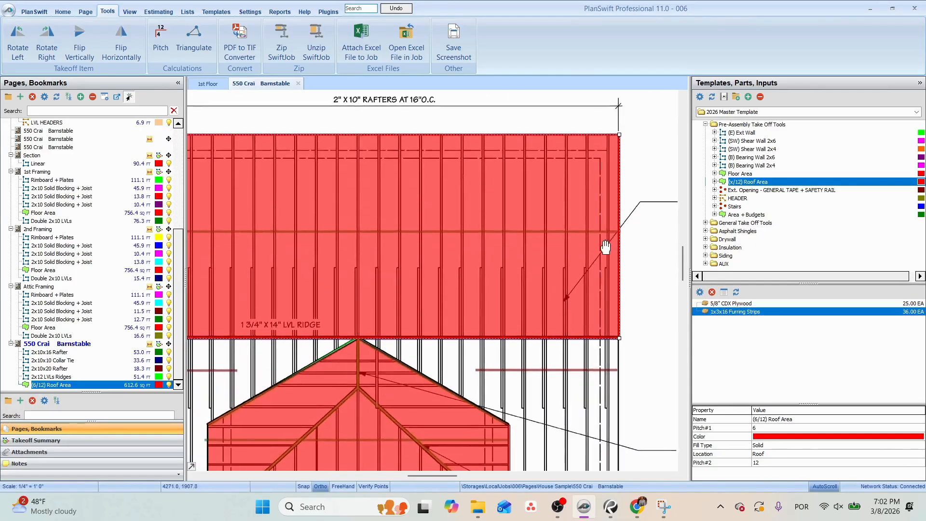
drag(580, 272, 528, 288)
click(462, 337)
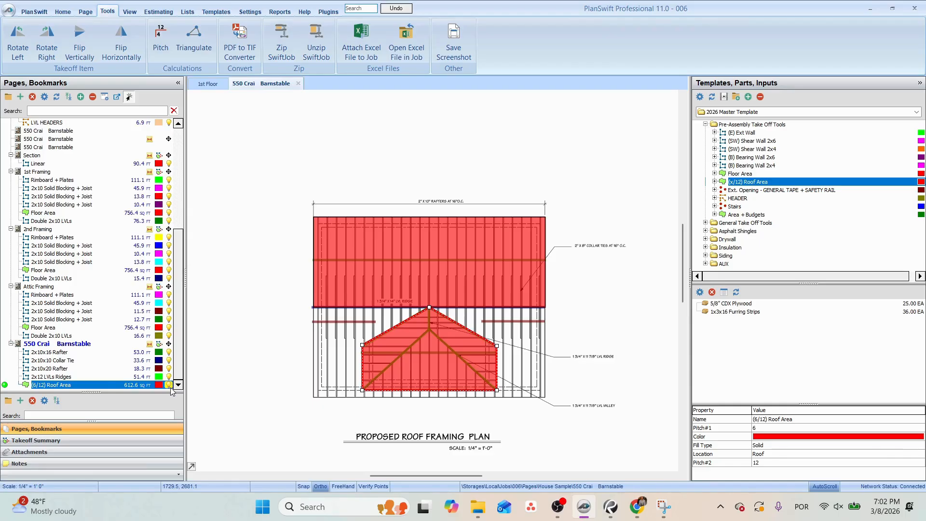
double_click(430, 247)
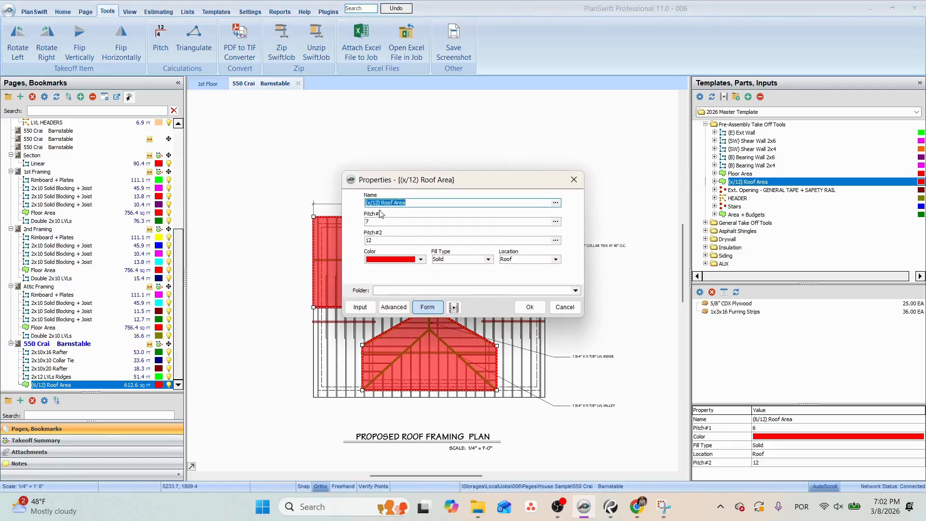
click(368, 203)
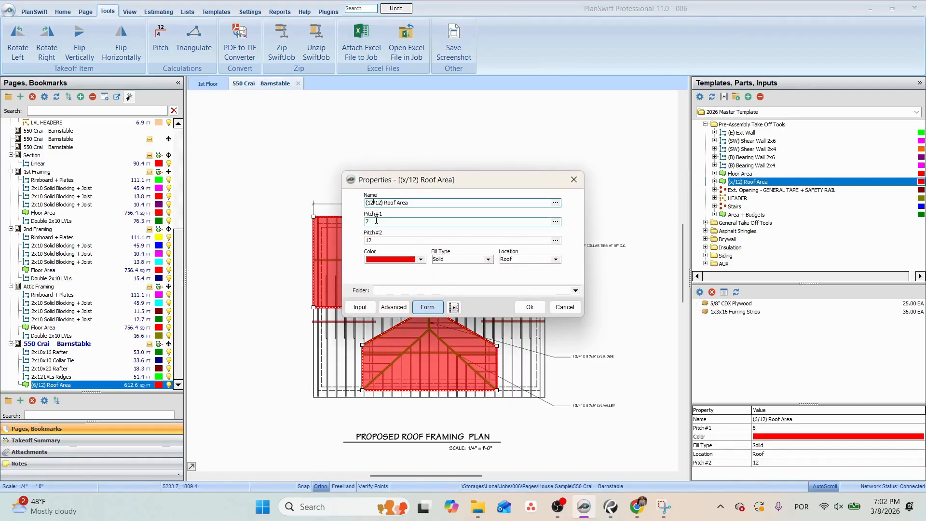
key(BackSpace)
text(12)
click(531, 307)
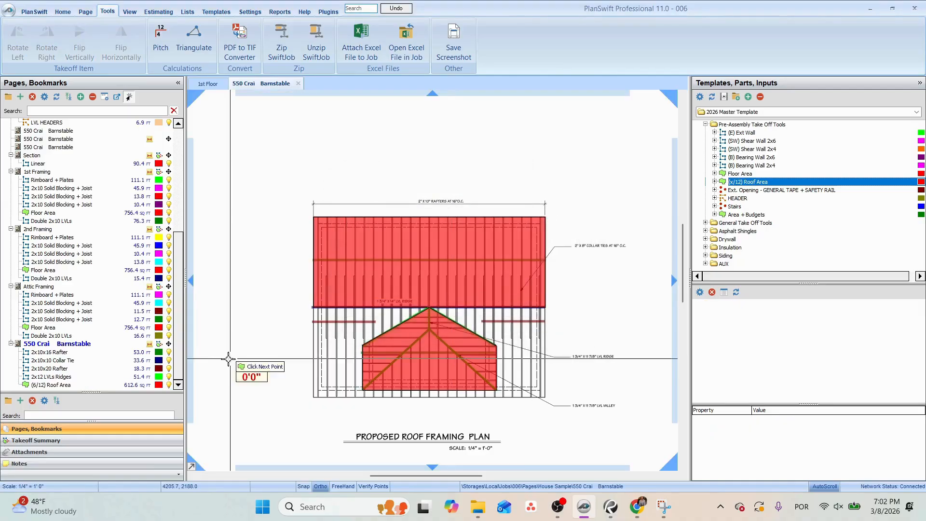
click(158, 385)
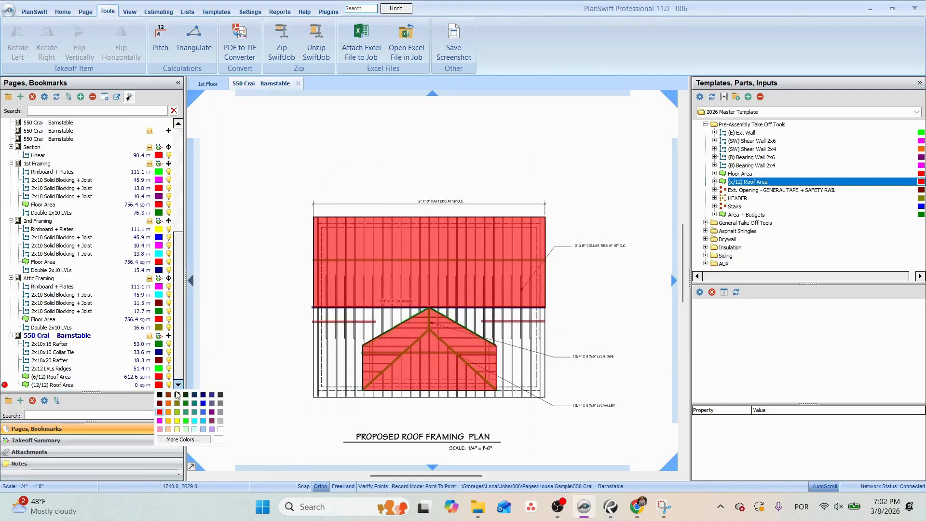
click(195, 421)
Outline the whole rectangular roof slope below the main ridge, including the dormer, as the (12/12) Roof Area.
scroll(304, 406, up, 3)
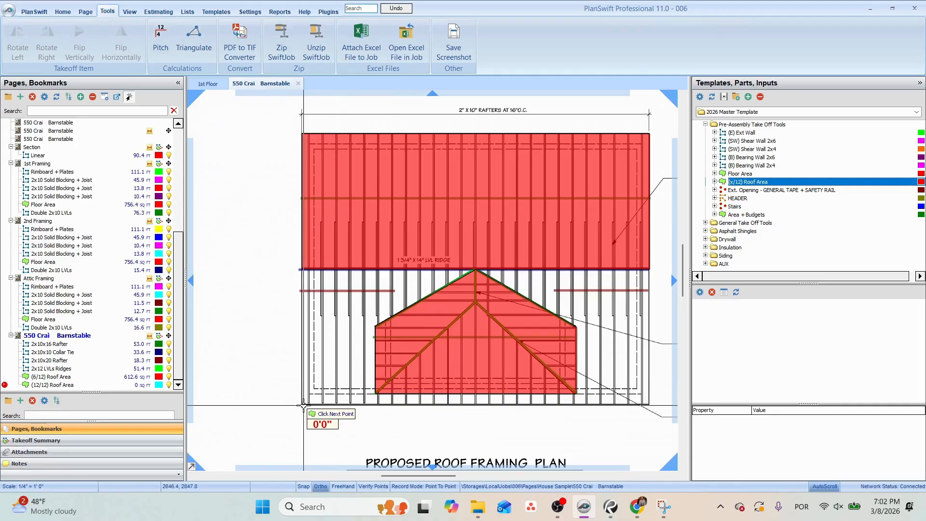
scroll(304, 406, up, 2)
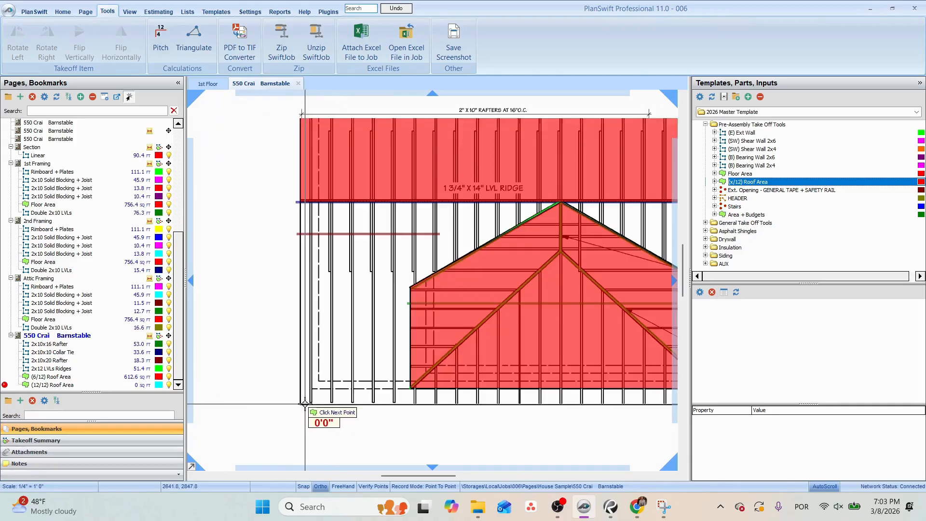
click(298, 205)
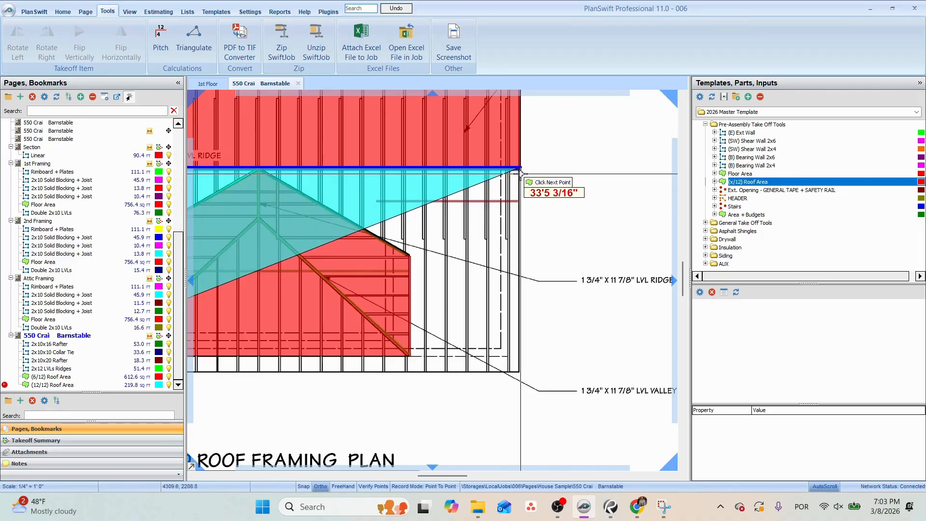
click(521, 174)
click(520, 372)
key(Escape)
Subtract the dormer outline point to point from the (12/12) Roof Area, following its eave corners and the peak at the main ridge.
right_click(467, 288)
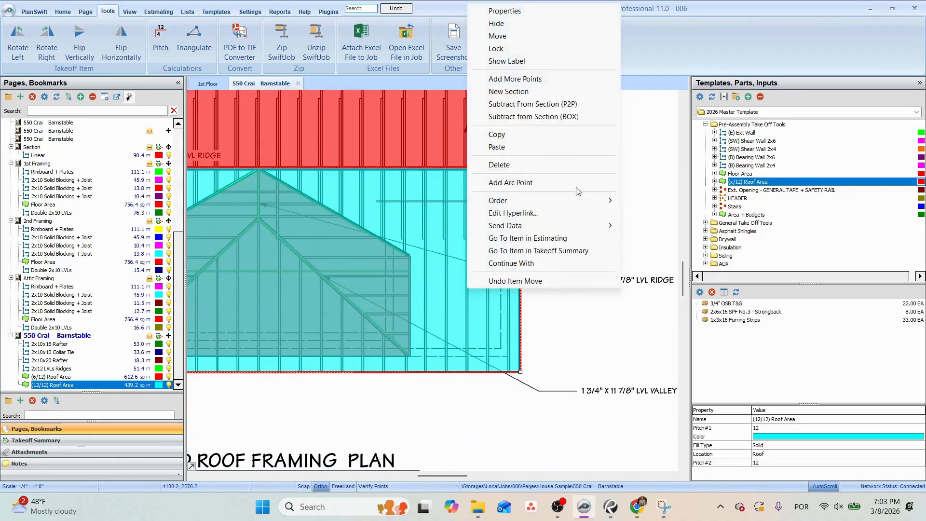
click(579, 117)
scroll(424, 242, up, 2)
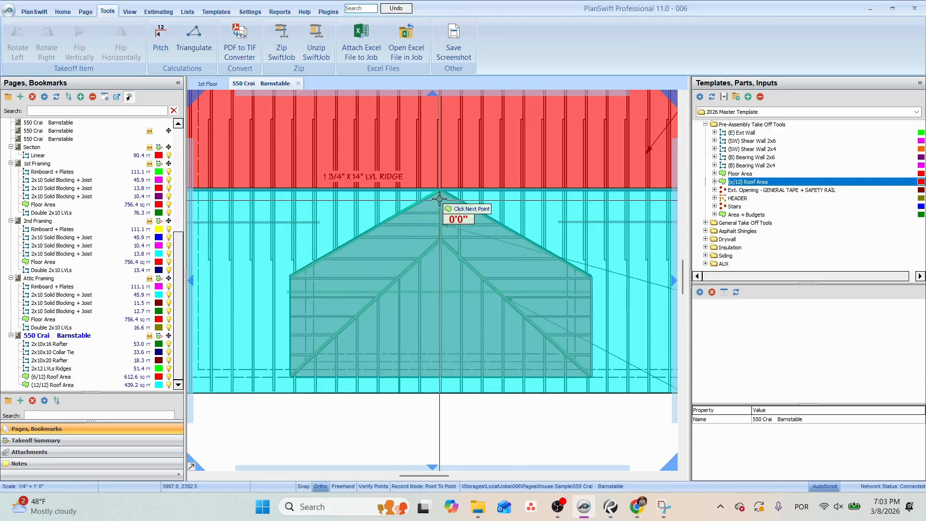
click(291, 375)
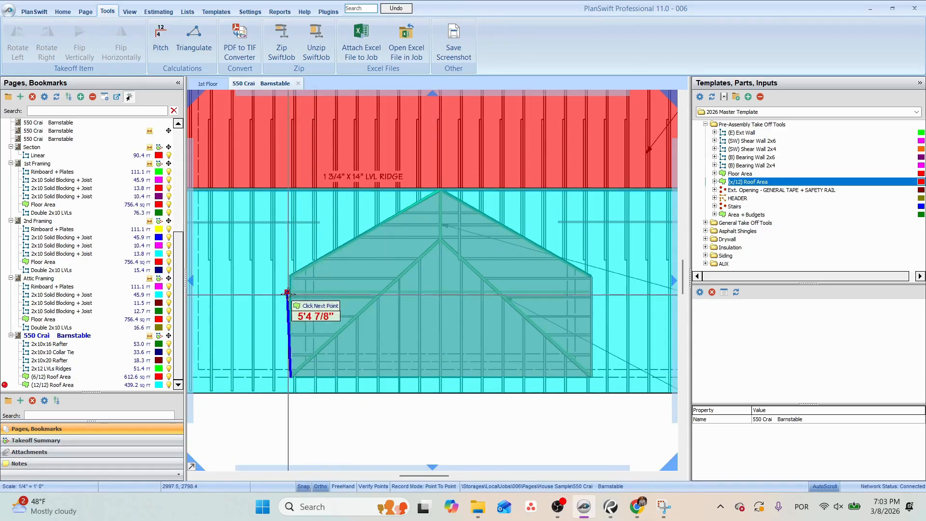
click(291, 278)
scroll(440, 194, up, 2)
click(442, 201)
scroll(443, 202, down, 2)
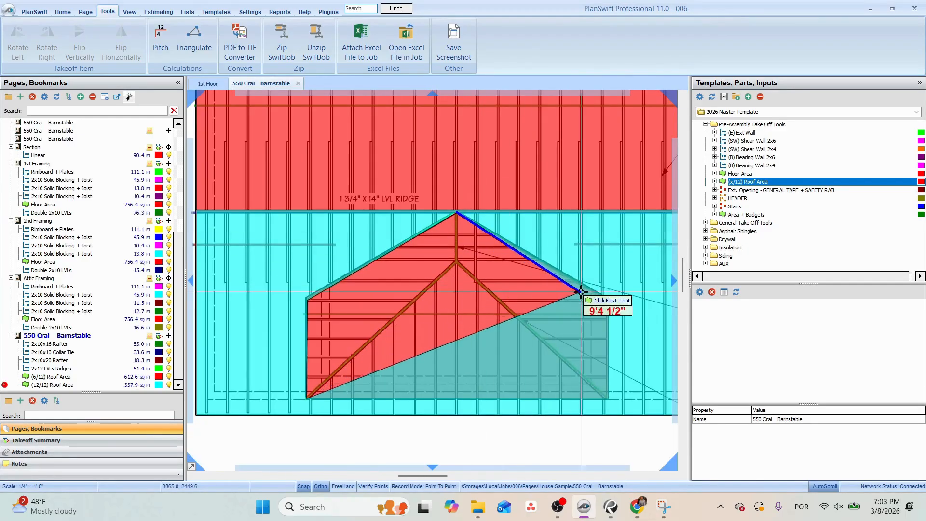
click(604, 297)
click(608, 399)
key(Escape)
scroll(570, 369, down, 2)
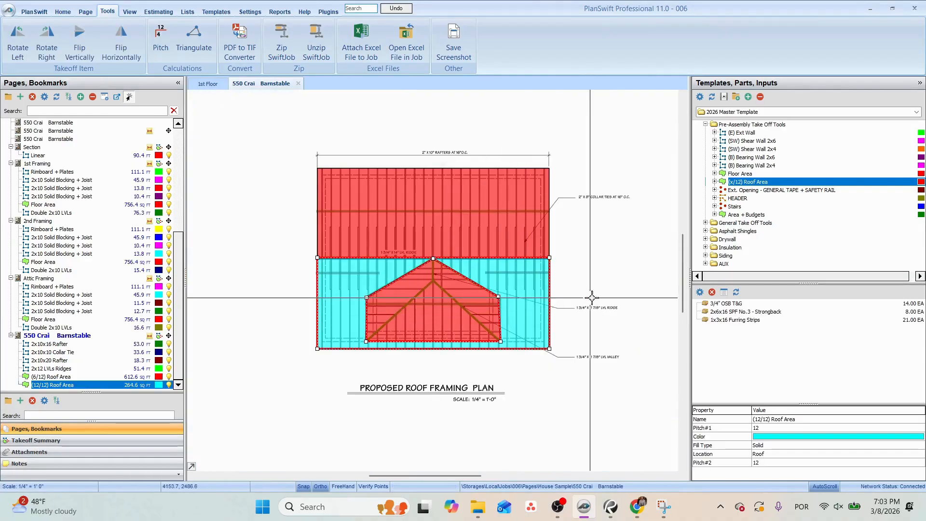
Copy the 5/8" CDX Plywood part from the (6/12) Roof Area to the (12/12) Roof Area and accept its properties.
click(467, 228)
click(741, 304)
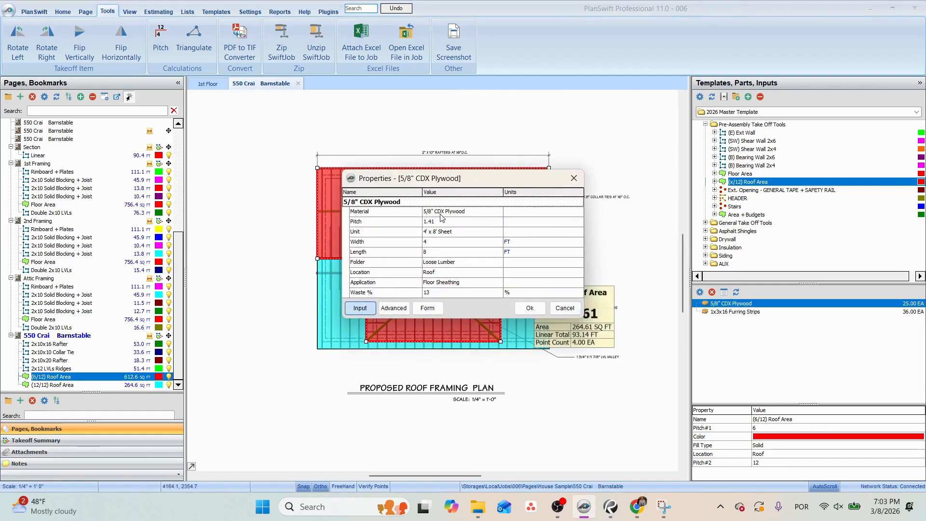
click(427, 222)
click(530, 308)
click(540, 314)
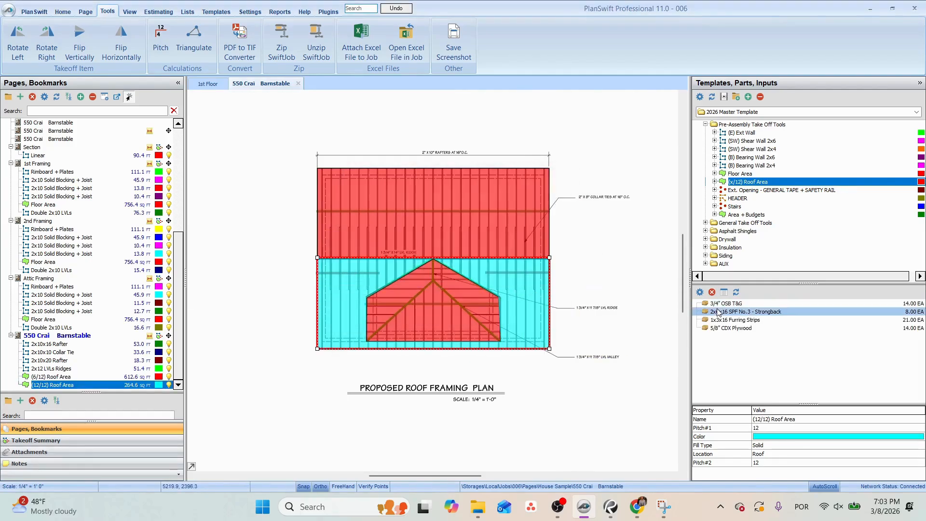
Delete the 3/4" OSB T&G and 2x6x16 SPF No.3 - Strongback parts from the (12/12) Roof Area and list the plywood part first.
click(714, 294)
click(503, 257)
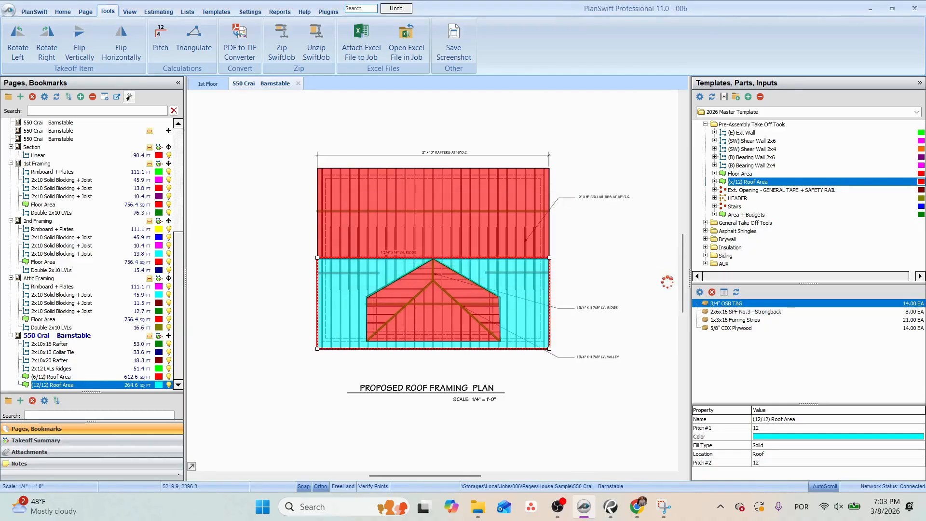
click(713, 294)
click(498, 253)
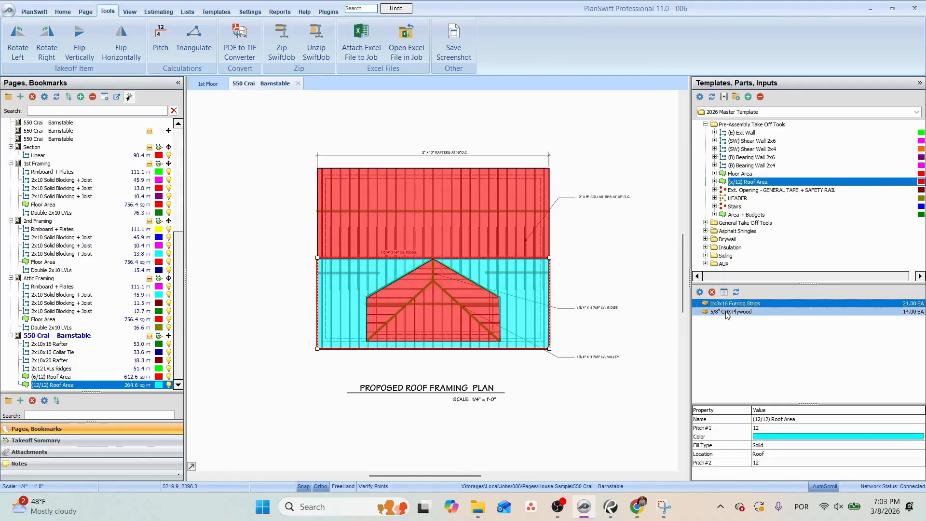
click(727, 312)
Compare the parts assigned to the (6/12) Roof Area with those of the (12/12) Roof Area.
click(519, 231)
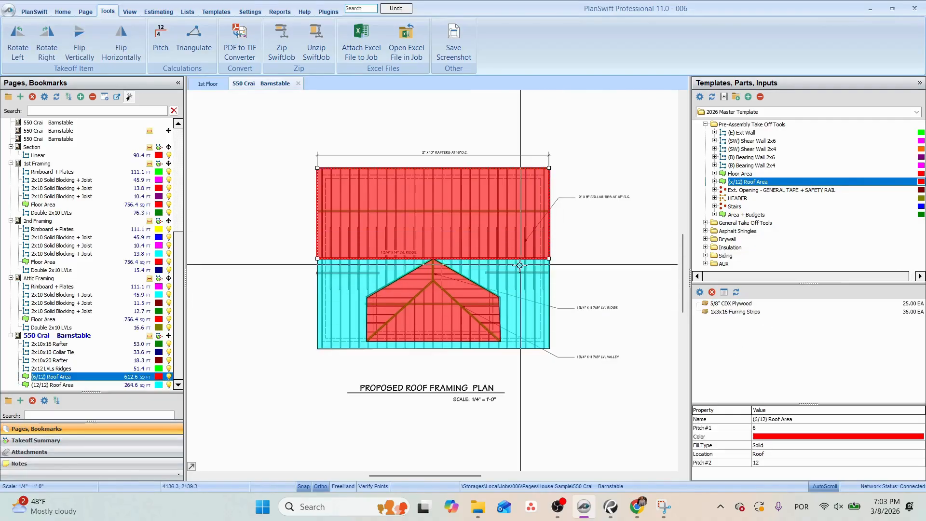
click(521, 276)
click(523, 231)
click(526, 289)
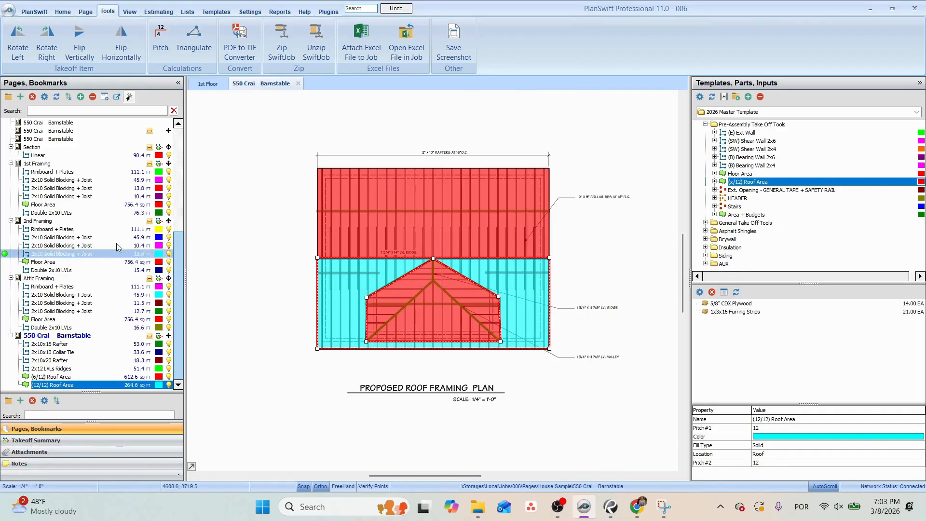
Examine the rafter, collar tie and sheathing notes on the Section page against the rafter takeoffs on the roof framing plan.
click(48, 151)
scroll(390, 216, up, 5)
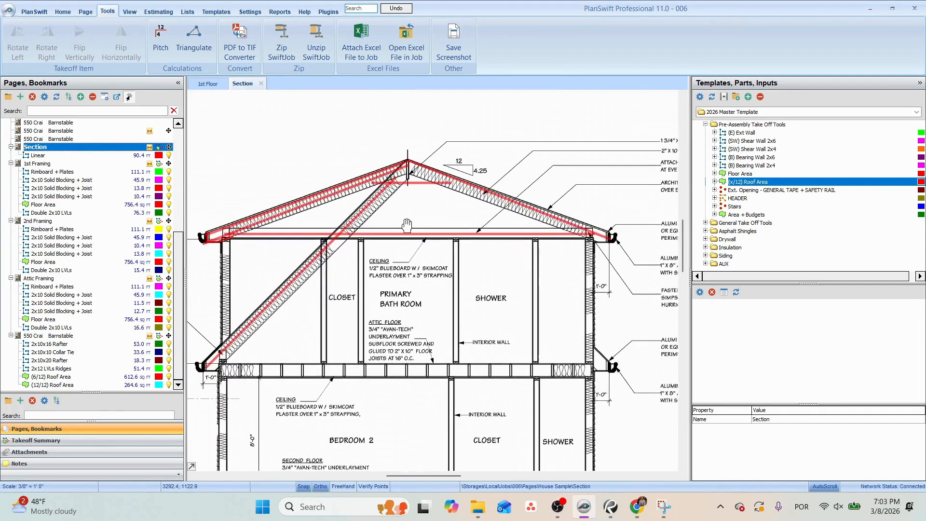
drag(477, 254, 351, 279)
scroll(326, 260, up, 1)
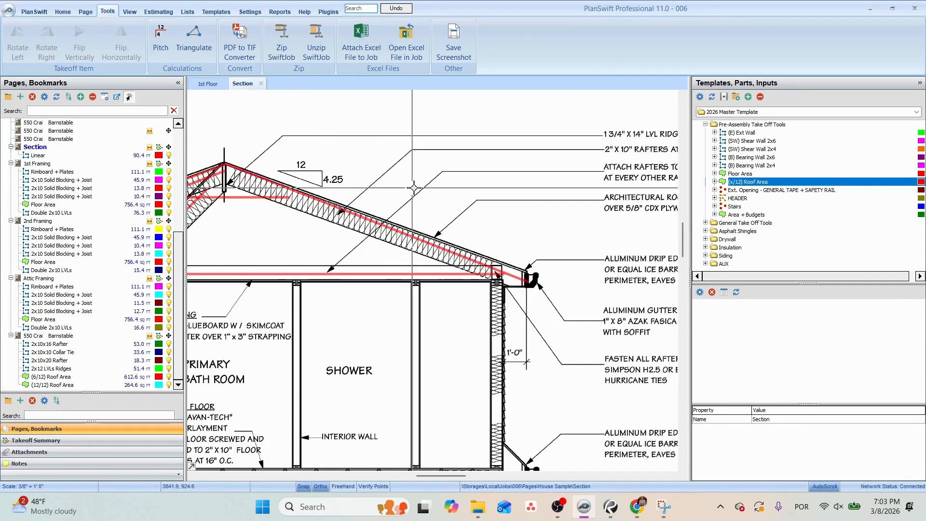
drag(567, 175, 401, 186)
scroll(470, 266, down, 2)
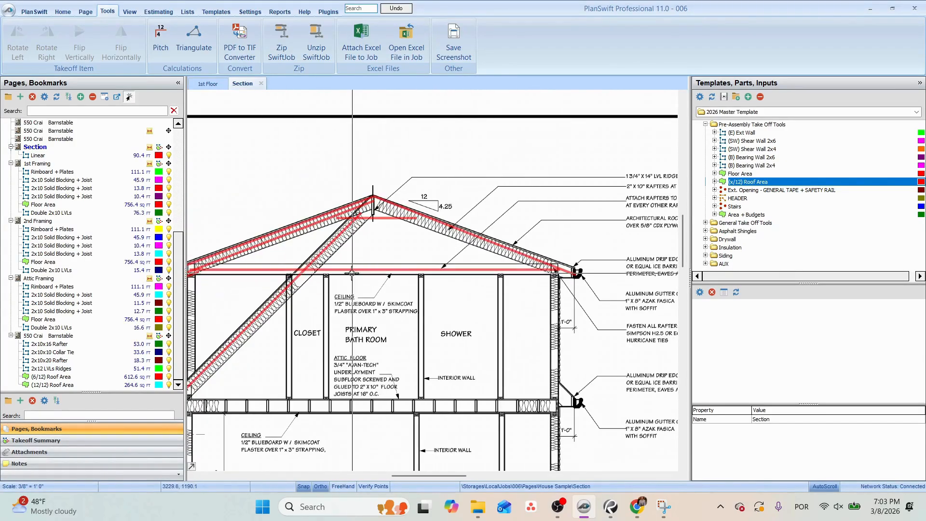
click(50, 360)
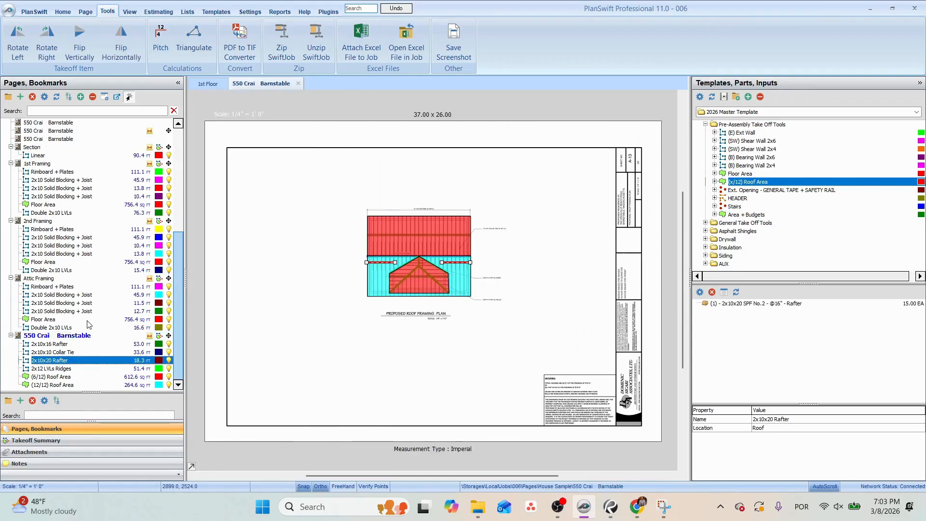
scroll(386, 231, up, 4)
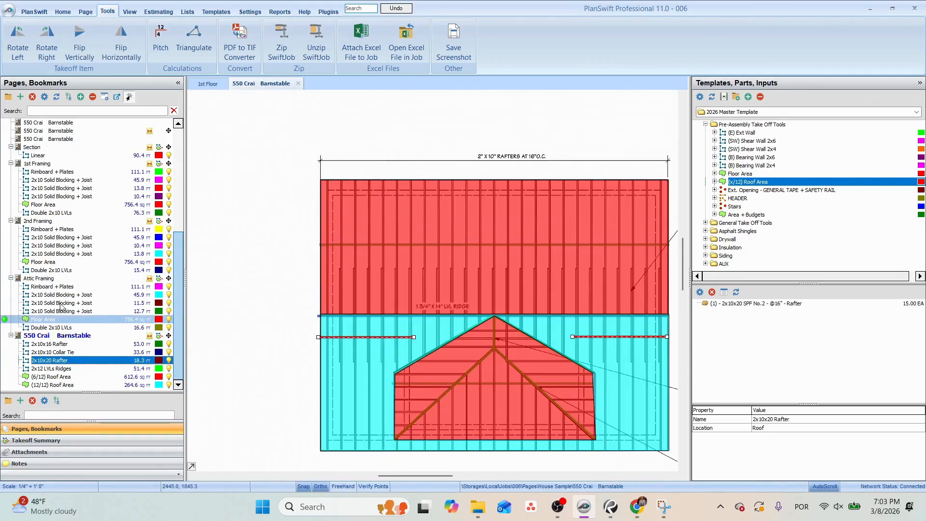
click(36, 147)
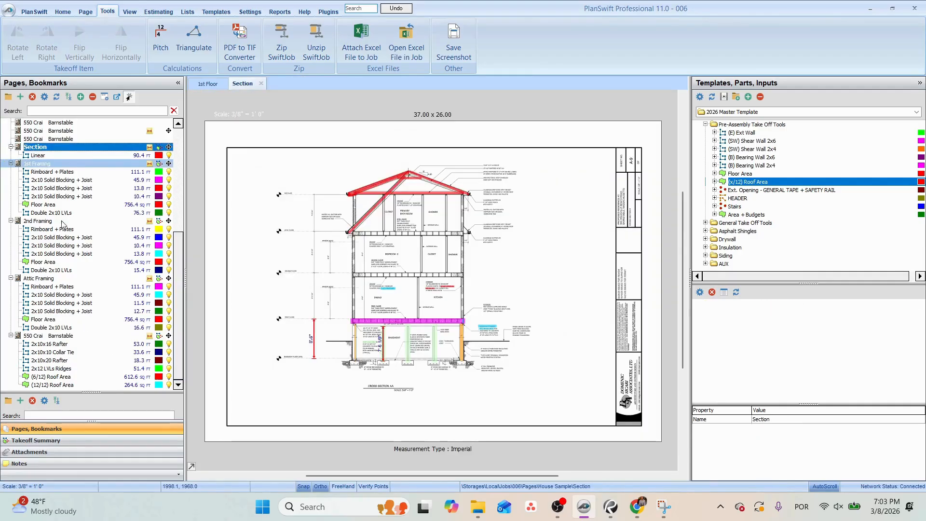
Return to the roof framing plan page and hide all of its takeoffs.
click(43, 335)
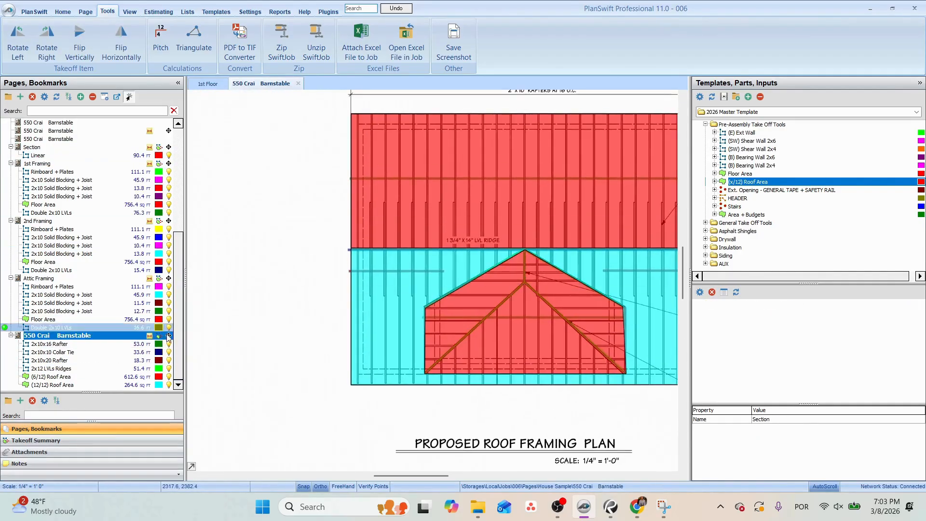
click(159, 335)
drag(304, 241, 267, 305)
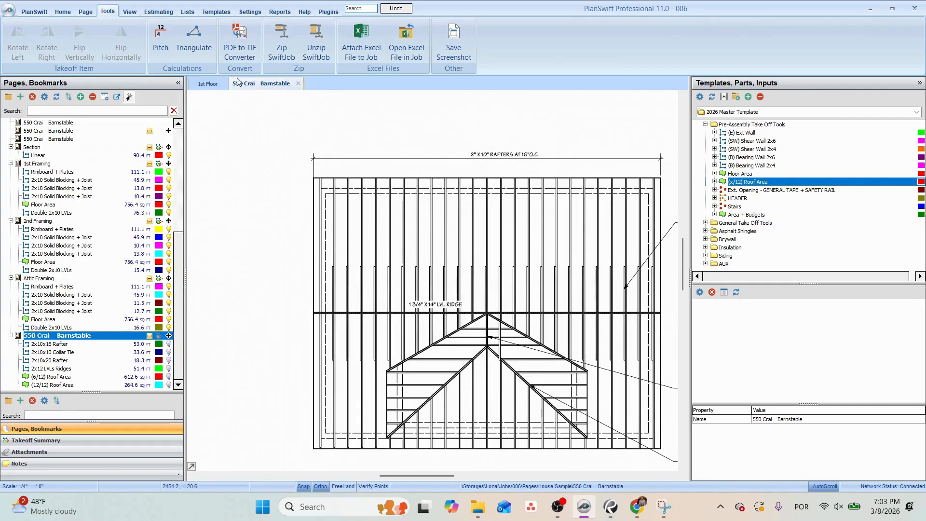
Draw a linear takeoff of three vertical lines across the full roof depth over the rafters, about 81.6 ft in total.
click(63, 12)
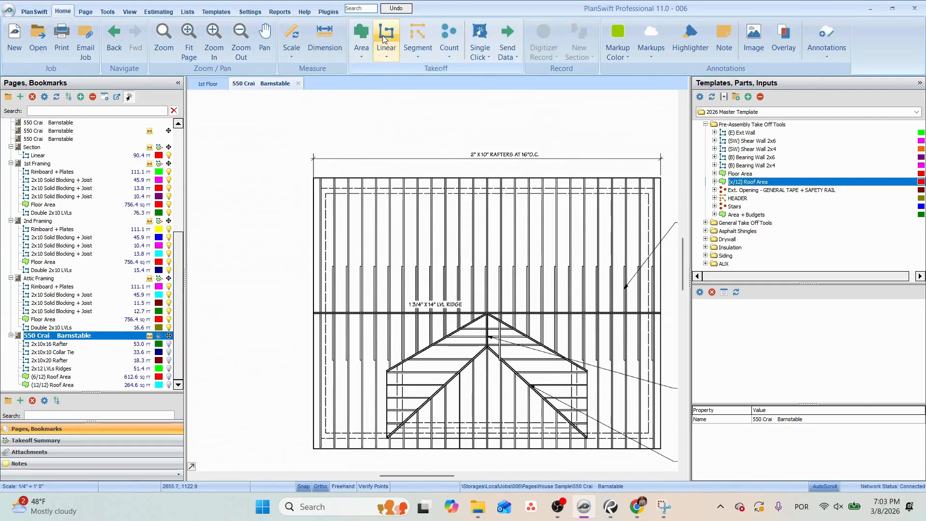
click(381, 39)
click(529, 288)
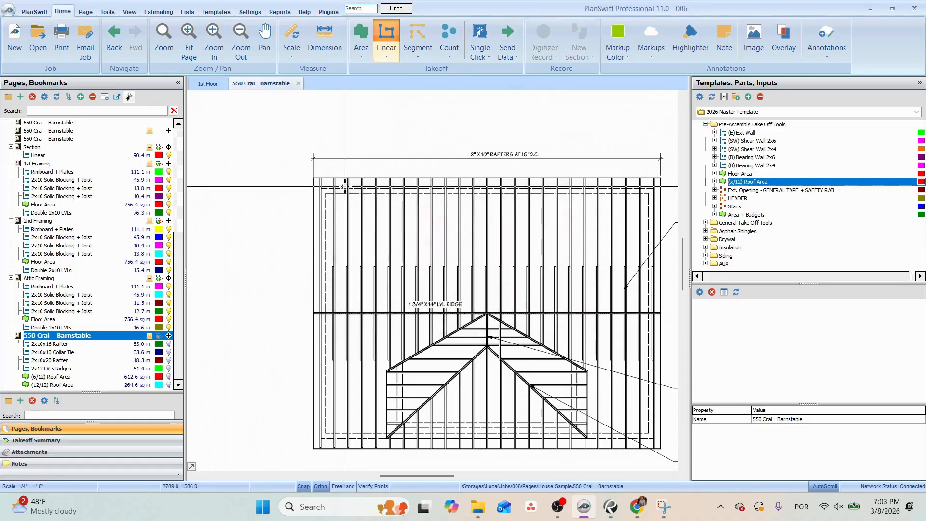
click(333, 175)
double_click(333, 452)
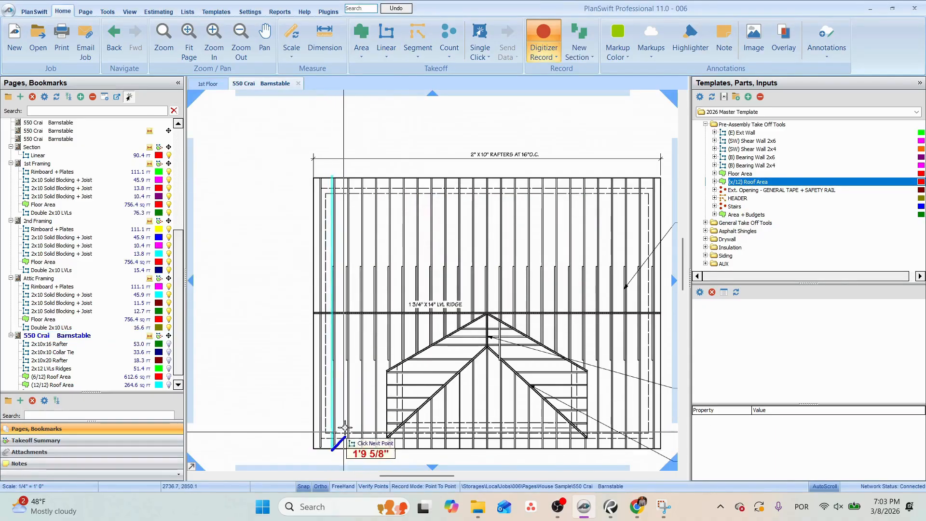
click(369, 170)
double_click(362, 453)
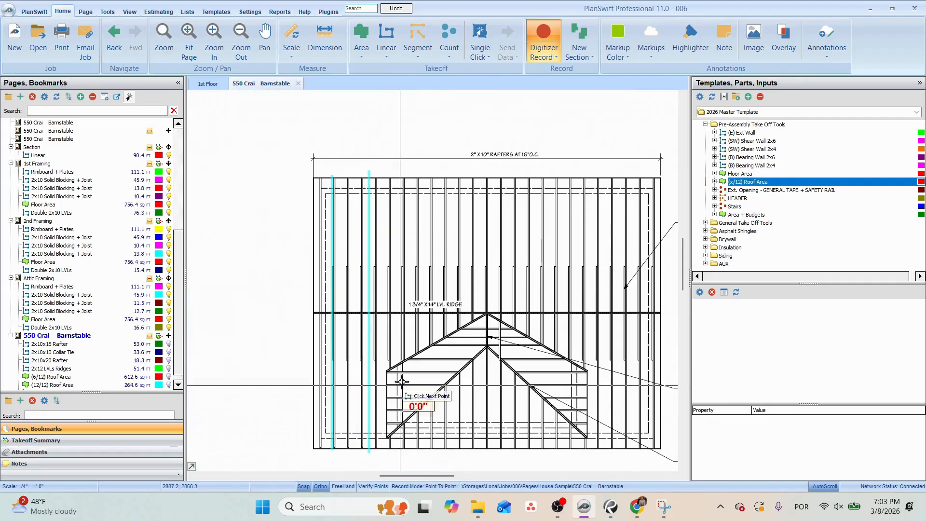
click(429, 165)
double_click(423, 458)
key(Escape)
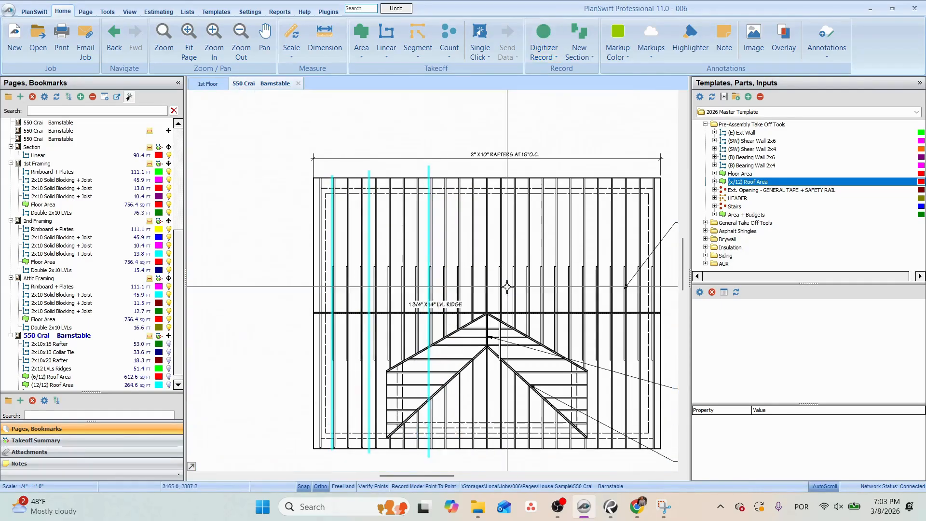
Delete the three linear lines drawn across the roof framing plan.
scroll(497, 285, down, 3)
drag(385, 195, 514, 364)
key(Delete)
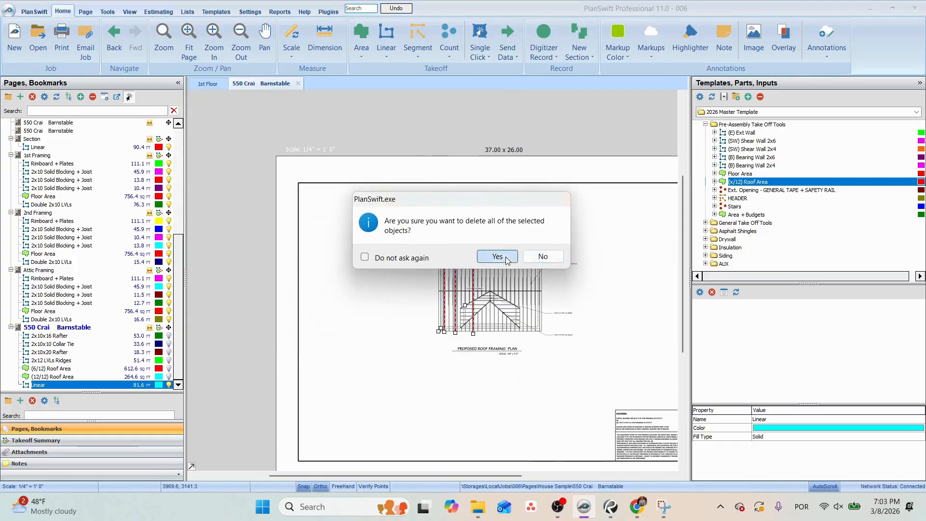
click(495, 254)
click(476, 299)
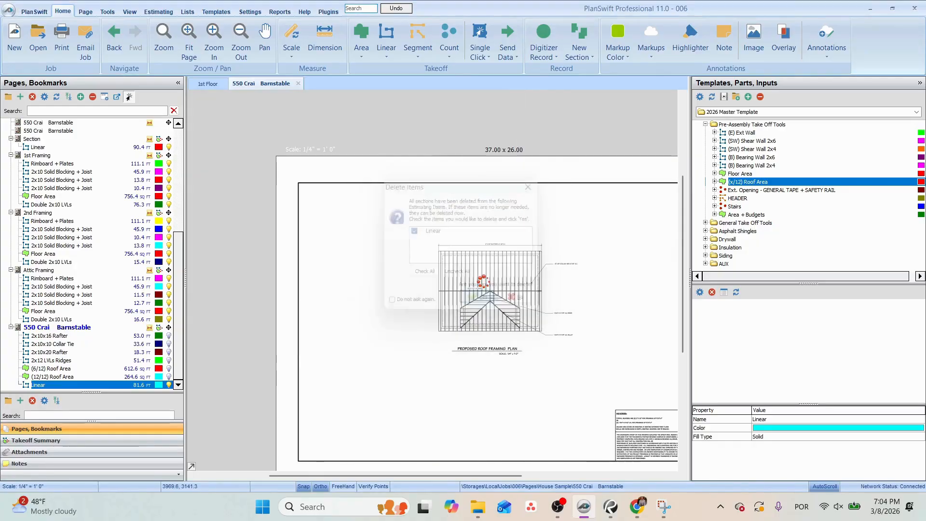
Measure the roof depth along the rafter direction near the dormer with the Dimension tool.
click(325, 42)
scroll(483, 311, up, 3)
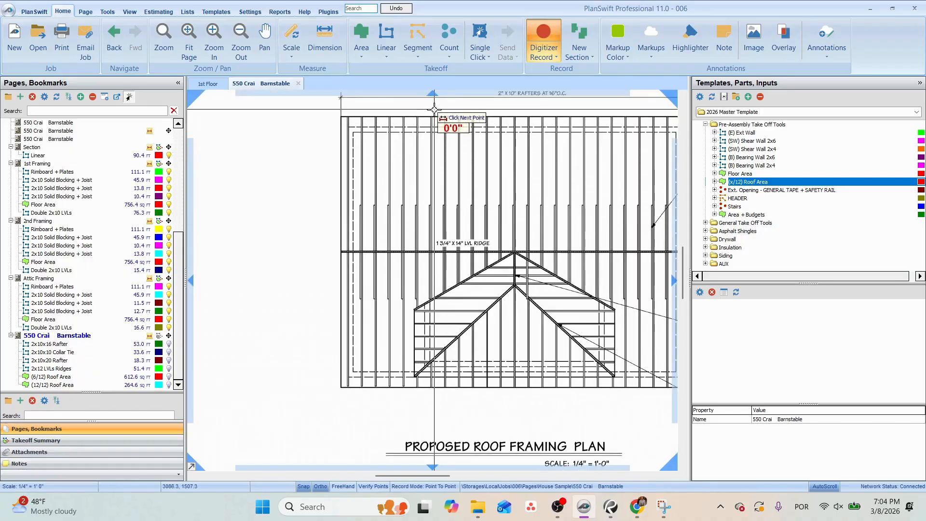
click(432, 118)
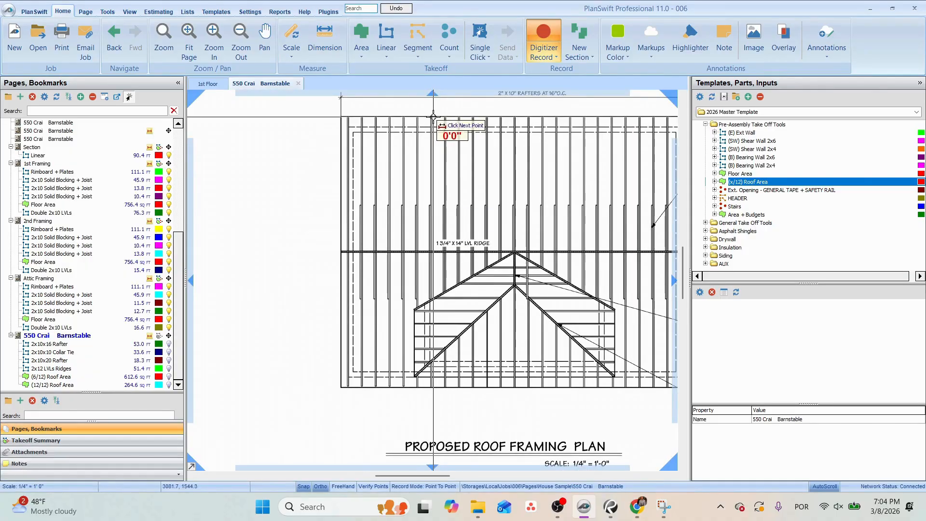
click(433, 379)
click(441, 128)
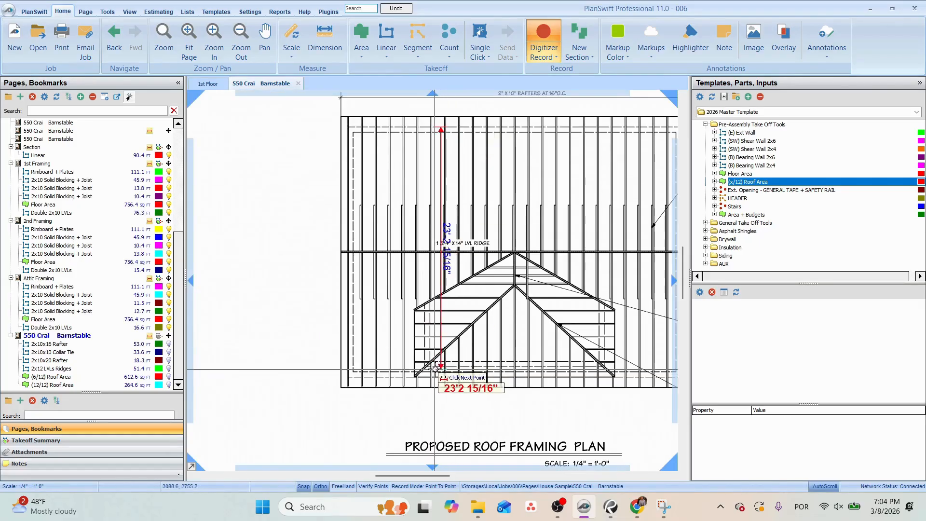
click(438, 380)
click(440, 265)
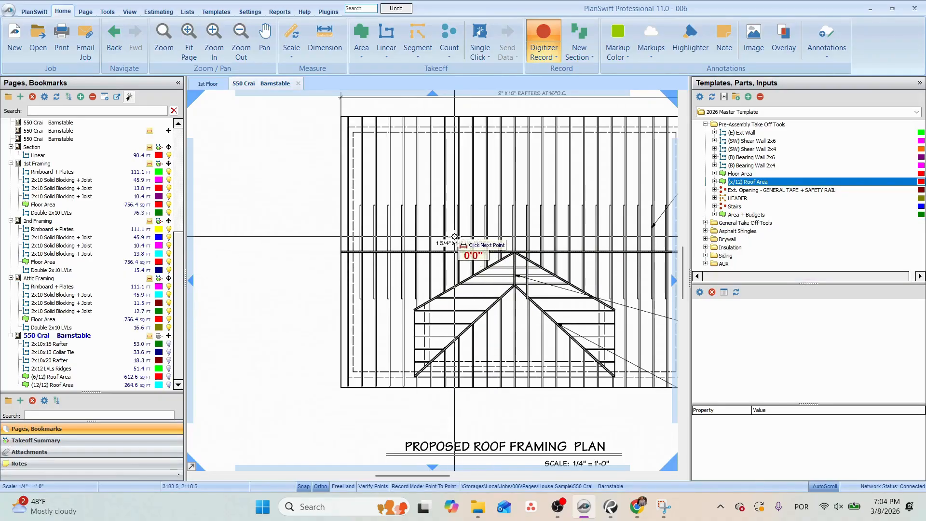
drag(445, 237, 428, 261)
key(Escape)
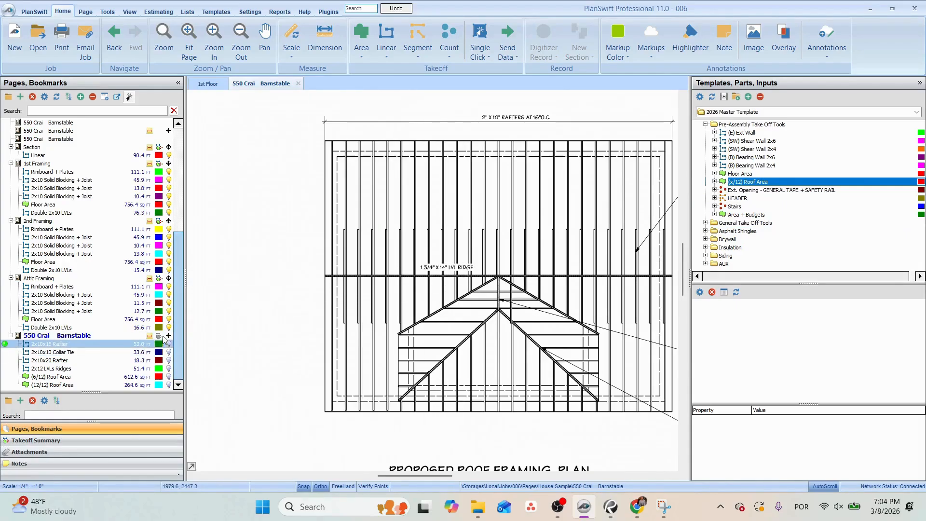
Show the roof framing takeoffs again while keeping the (6/12) and (12/12) Roof Areas hidden.
click(53, 377)
click(169, 377)
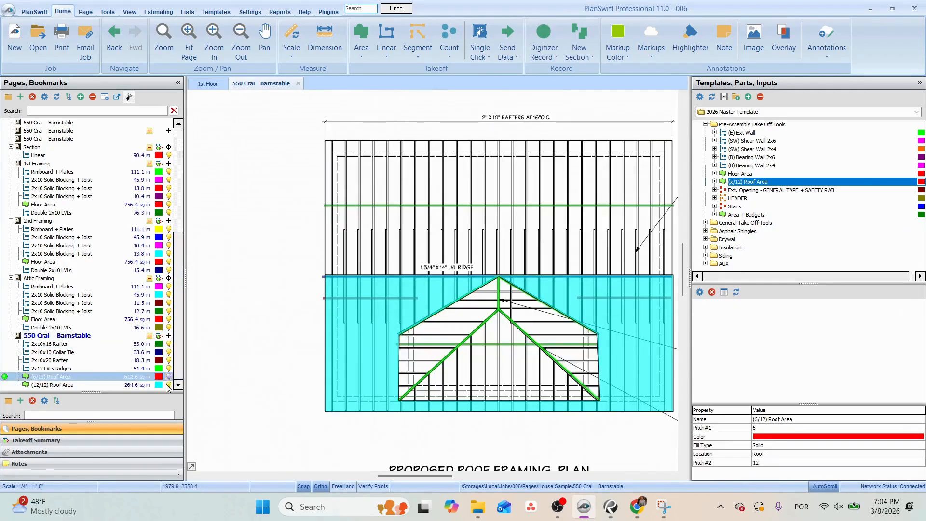
click(169, 385)
Add a copy of the Collar Tie part to the 2x10x10 Collar Tie takeoff, with material 2x8x12 SPF No.2 and 2 plies.
click(402, 277)
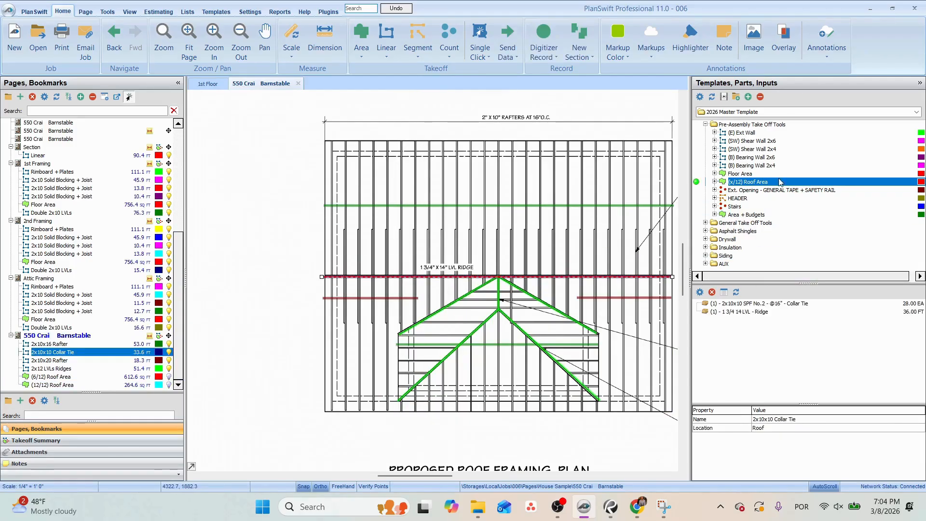
click(772, 304)
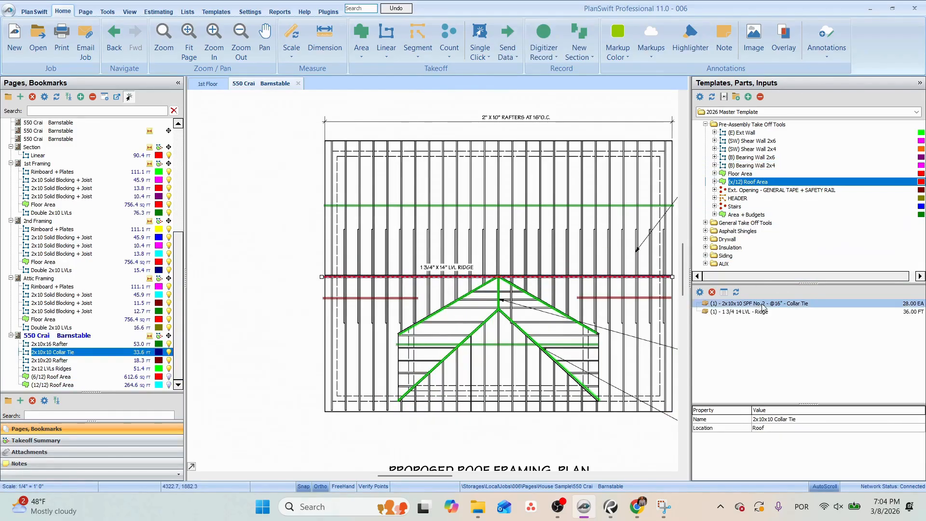
click(386, 282)
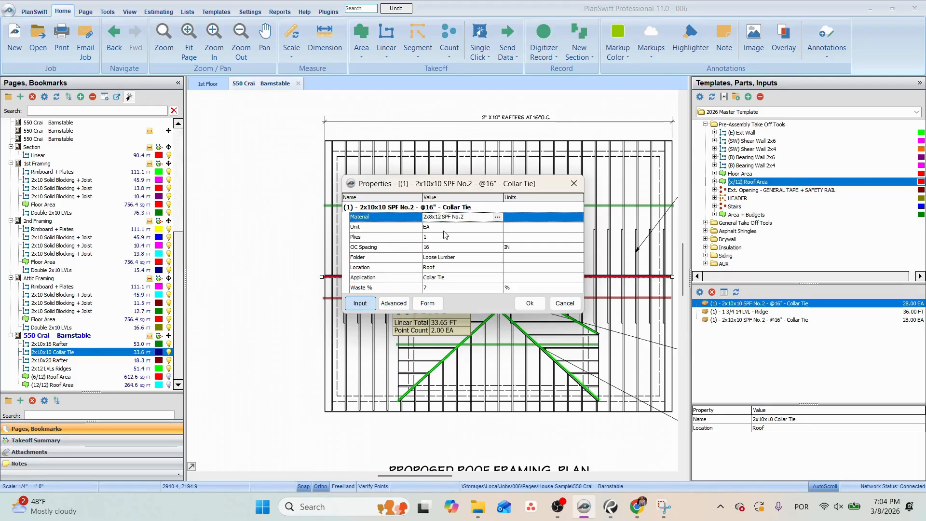
click(440, 237)
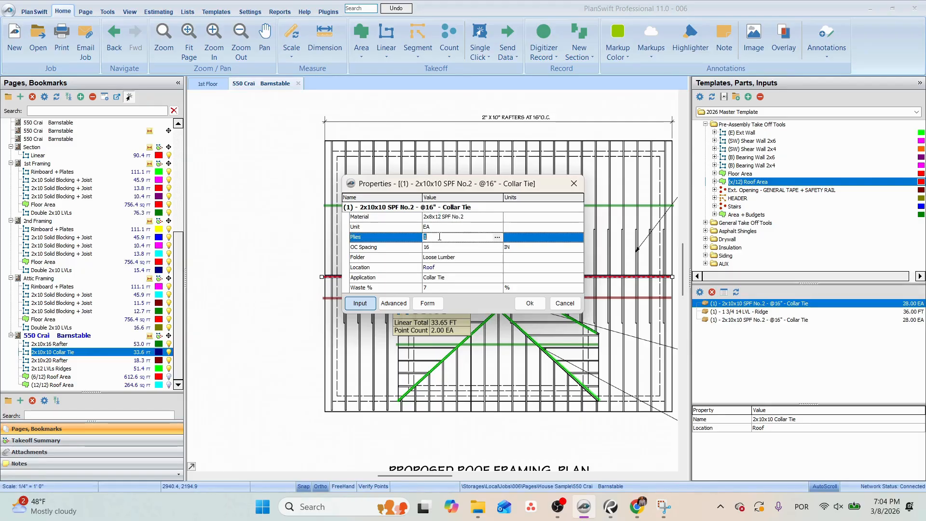
click(531, 304)
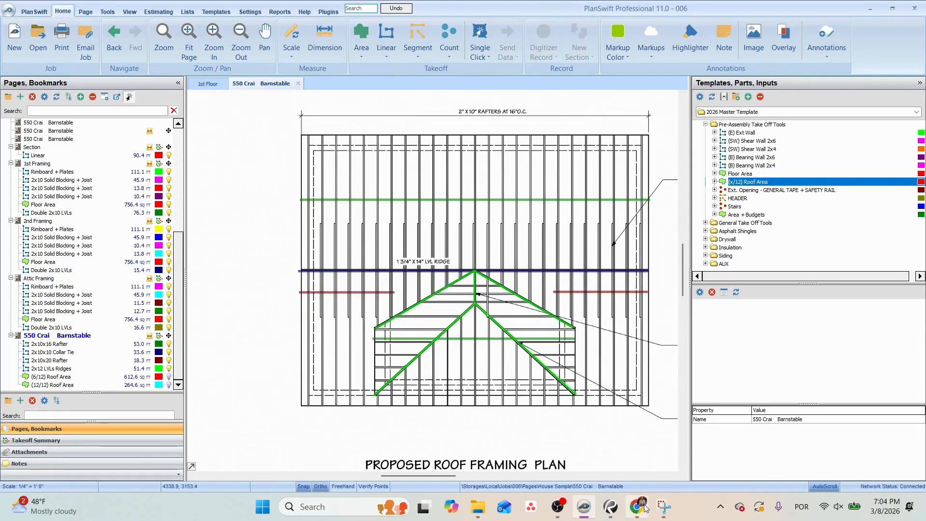
Switch to the Onlineboard whiteboard, reconnect to the board and review the roof slope and plan sketches.
click(638, 512)
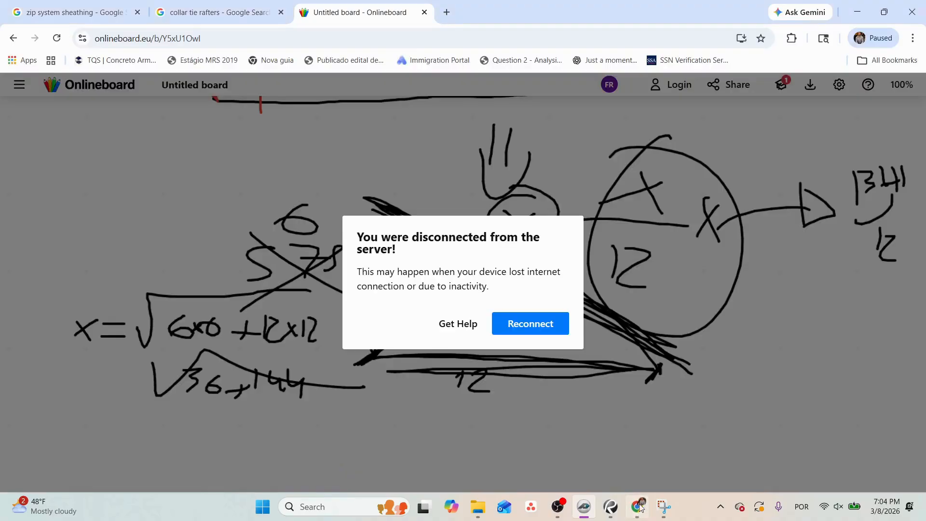
click(537, 331)
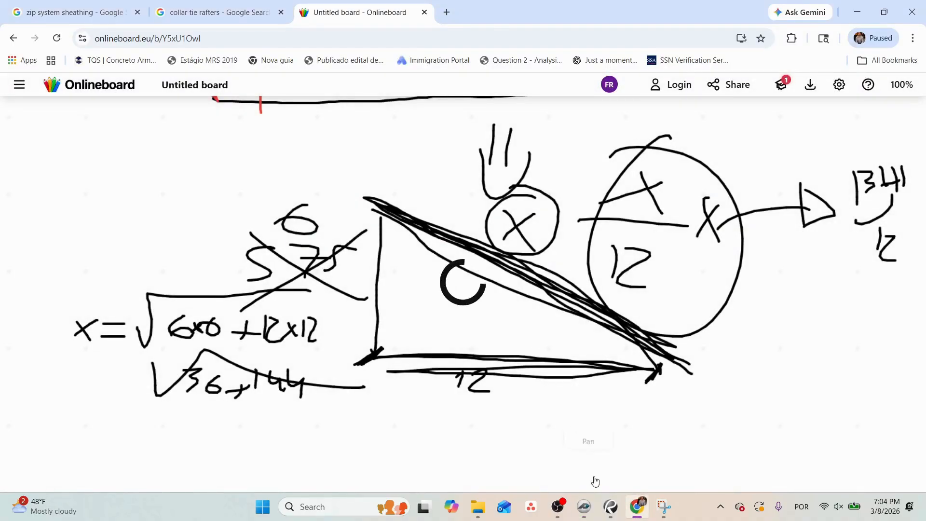
scroll(492, 338, down, 5)
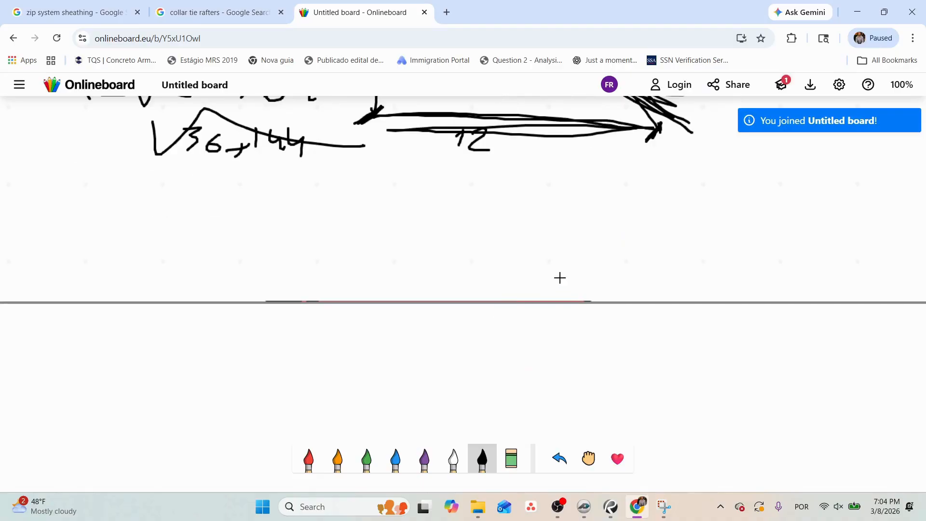
scroll(560, 278, up, 15)
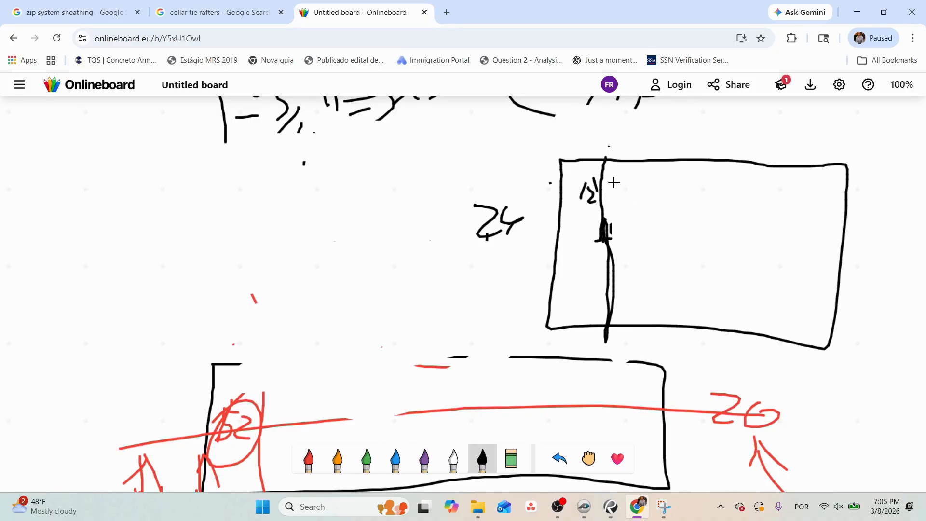
Switch back to PlanSwift and compare the rafters and ceiling joists on the Section page with the roof framing plan.
click(583, 509)
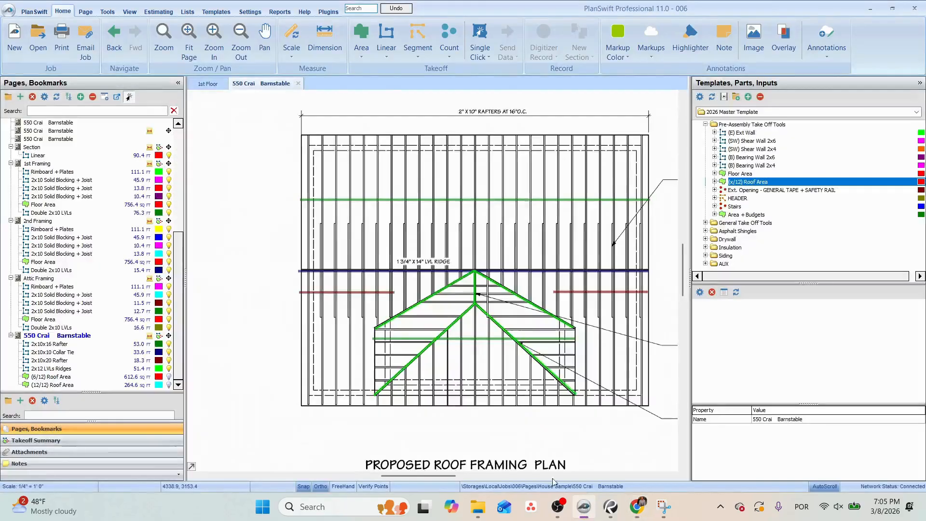
click(39, 148)
scroll(449, 222, up, 5)
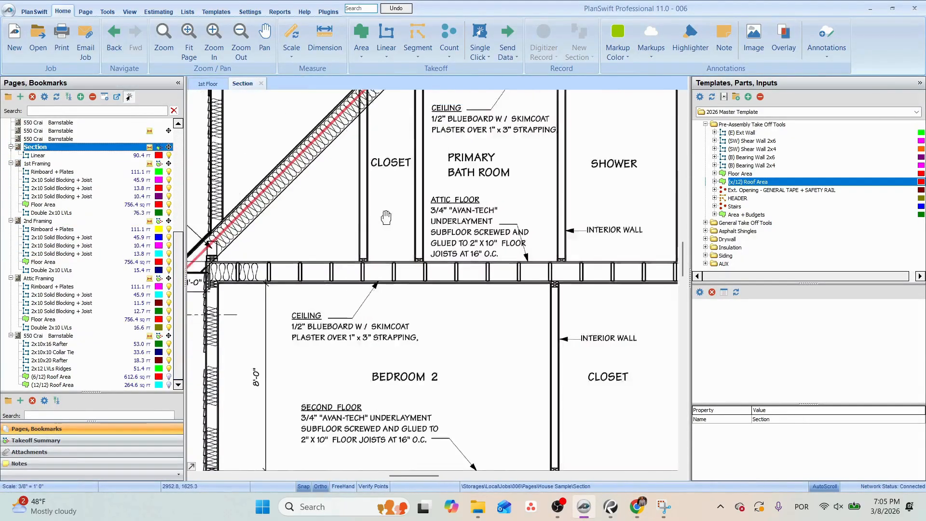
scroll(466, 204, up, 3)
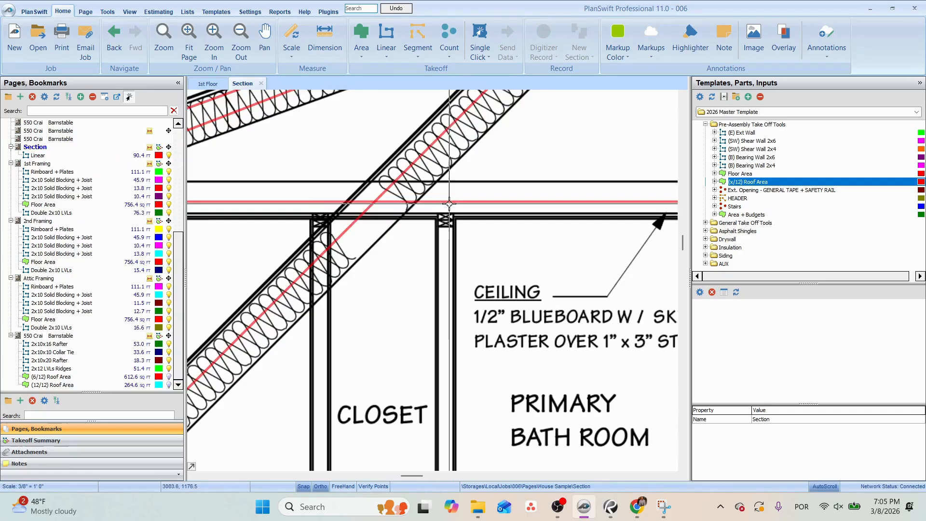
scroll(450, 217, down, 4)
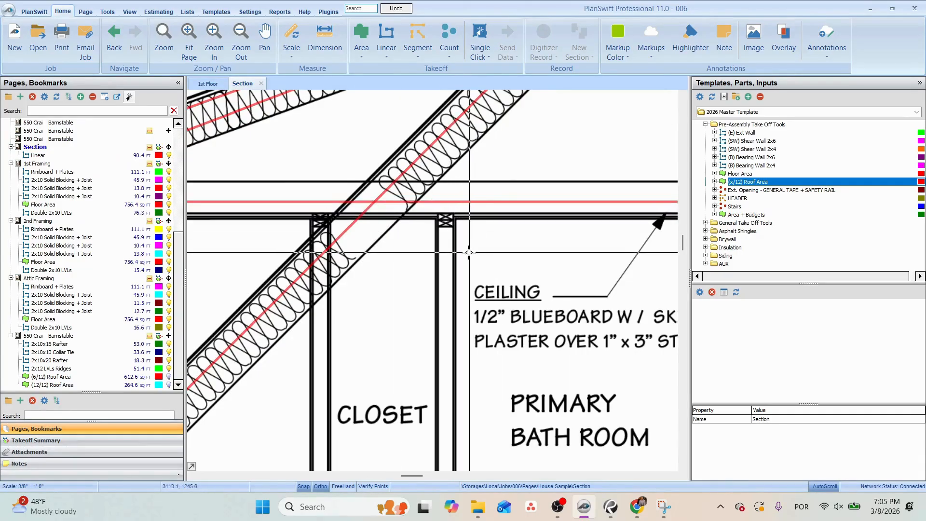
click(62, 354)
double_click(62, 356)
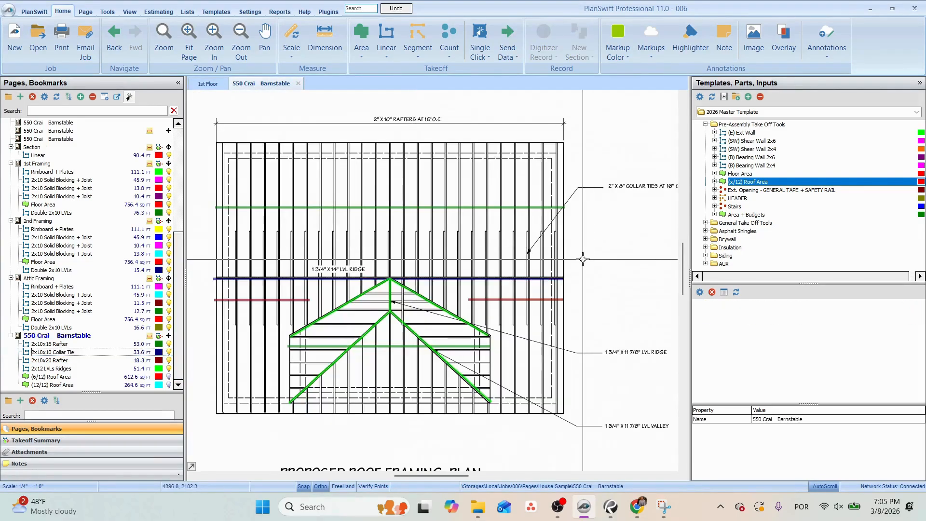
click(617, 514)
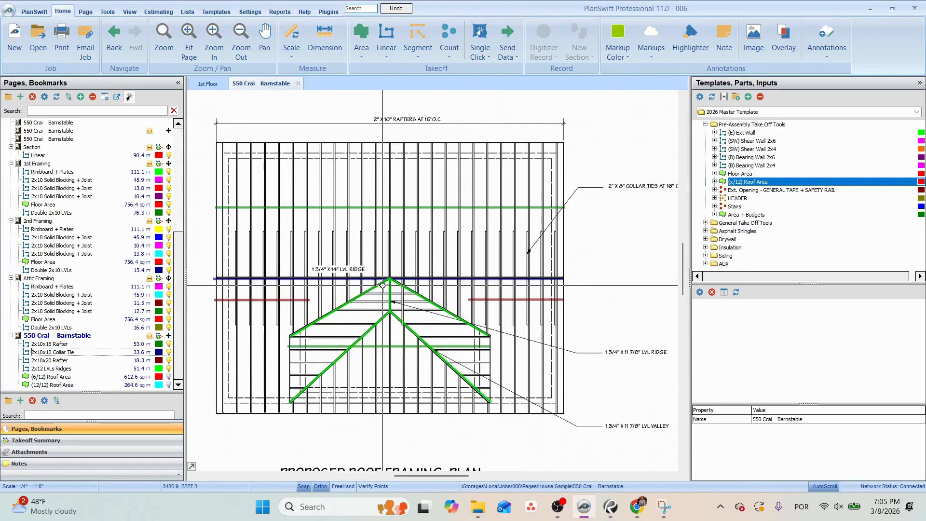
Examine the Section page's eave, roofing, ceiling and floor notes down through the whole cross section.
click(36, 148)
scroll(419, 190, up, 3)
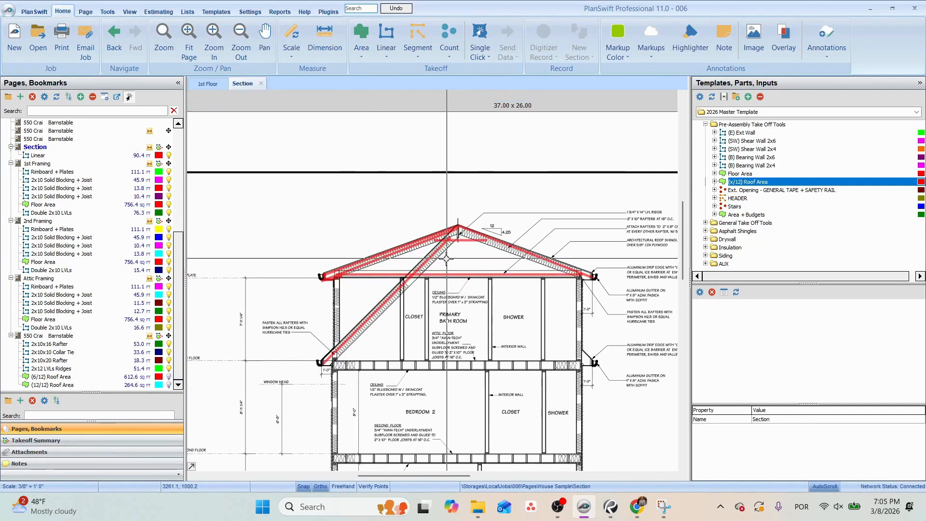
scroll(433, 244, up, 5)
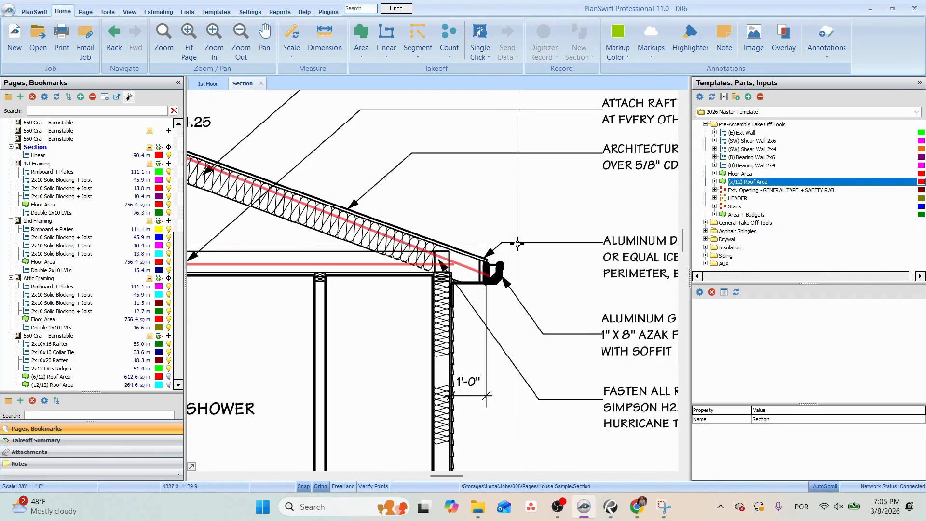
drag(433, 244, 350, 236)
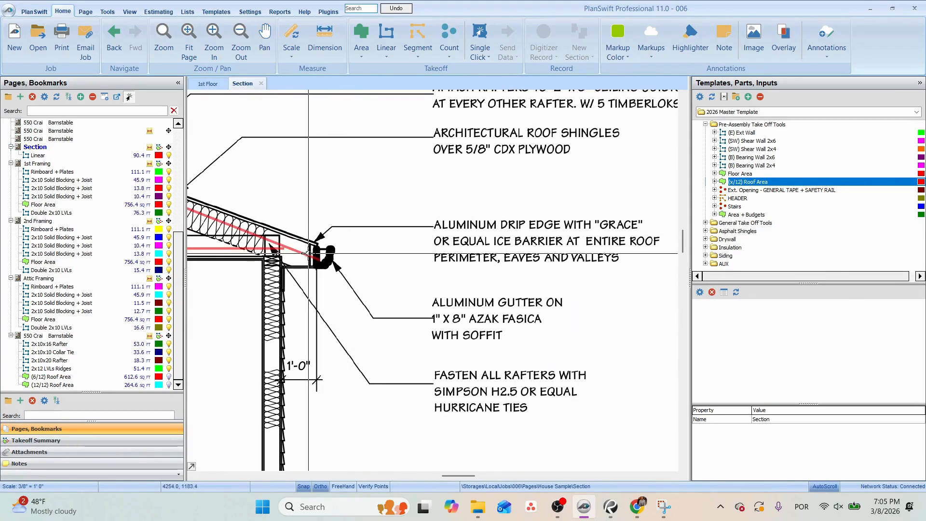
mouse_move(315, 261)
mouse_down()
mouse_move(373, 237)
mouse_move(412, 235)
mouse_move(470, 184)
mouse_up()
scroll(395, 227, down, 2)
mouse_move(406, 283)
mouse_down()
mouse_move(465, 190)
mouse_move(558, 163)
mouse_up()
mouse_move(367, 223)
mouse_down()
mouse_move(572, 156)
mouse_move(571, 57)
mouse_move(528, 48)
mouse_up()
mouse_move(467, 301)
mouse_down()
mouse_move(428, 83)
mouse_move(417, 285)
mouse_move(465, 353)
mouse_up()
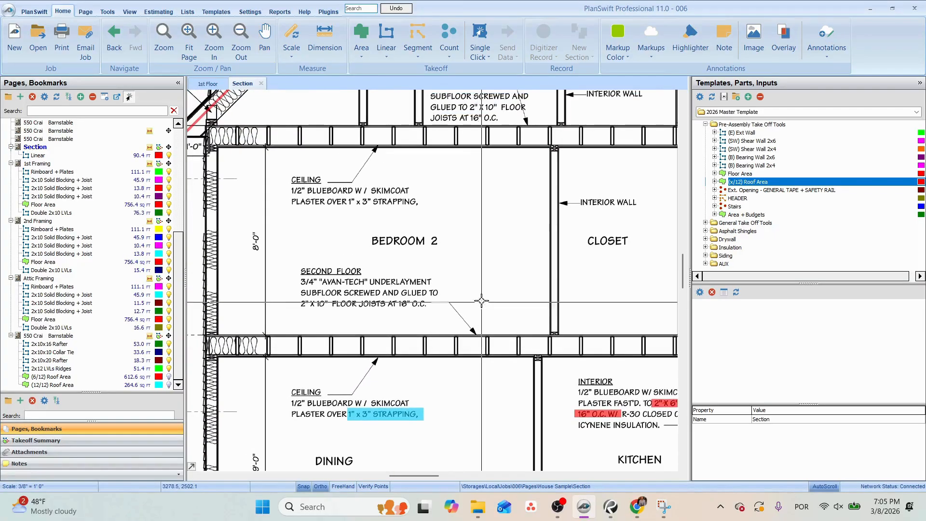
drag(459, 232, 463, 396)
mouse_move(484, 245)
mouse_down()
mouse_move(478, 300)
mouse_move(444, 396)
mouse_up()
scroll(477, 162, down, 3)
drag(526, 246, 522, 169)
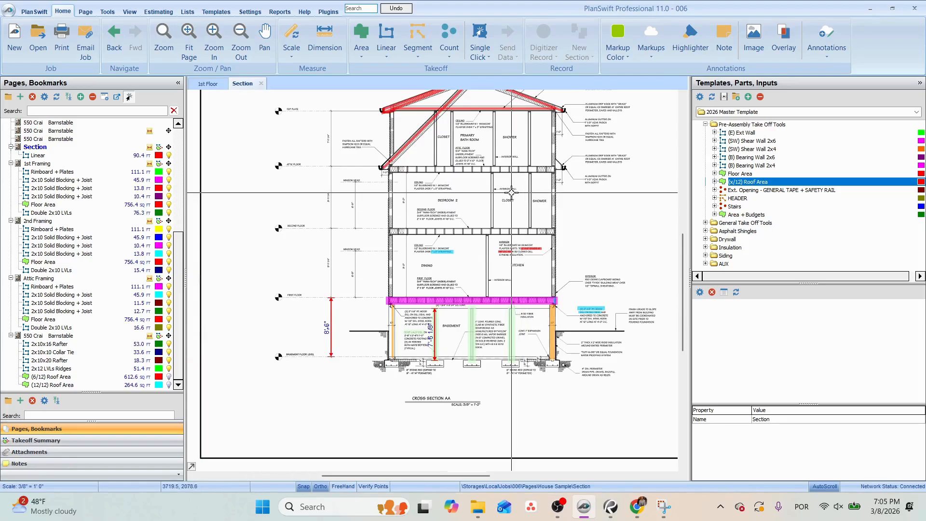
drag(512, 215, 474, 314)
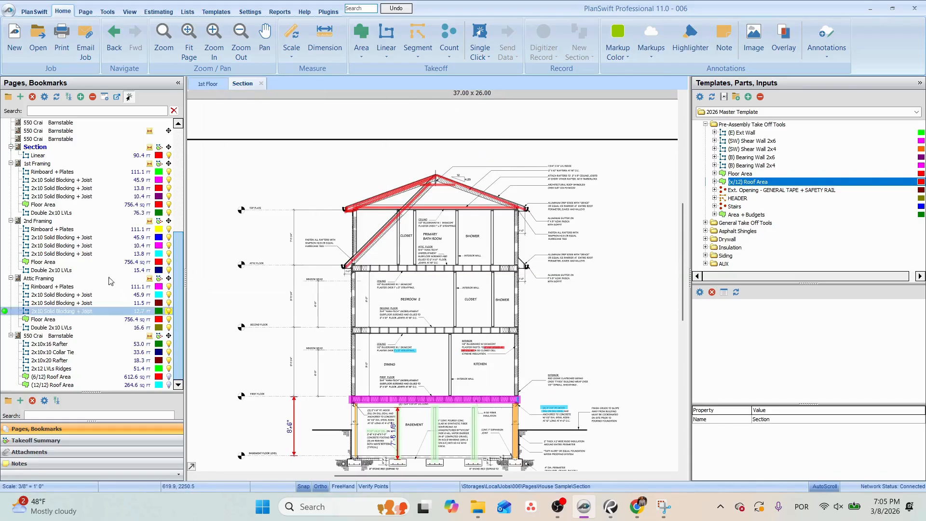
View the first 2x10 Solid Blocking + Joist takeoff on 1st Framing, then collapse and fully re-expand the House Sample page list.
click(53, 155)
click(74, 180)
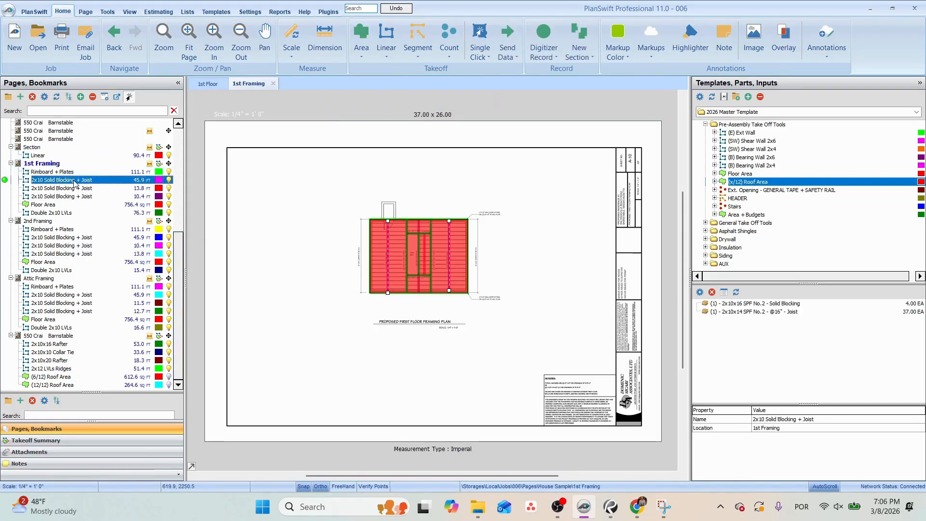
scroll(83, 172, up, 4)
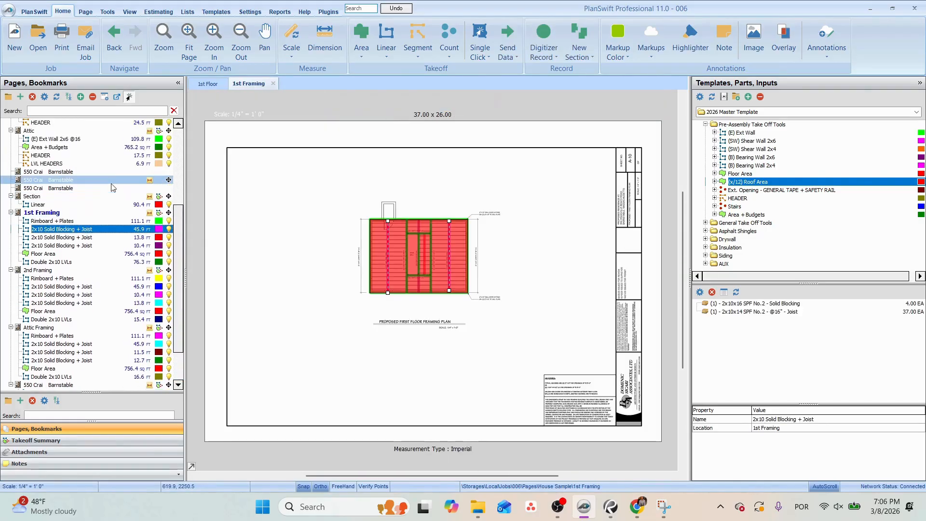
click(92, 97)
click(92, 96)
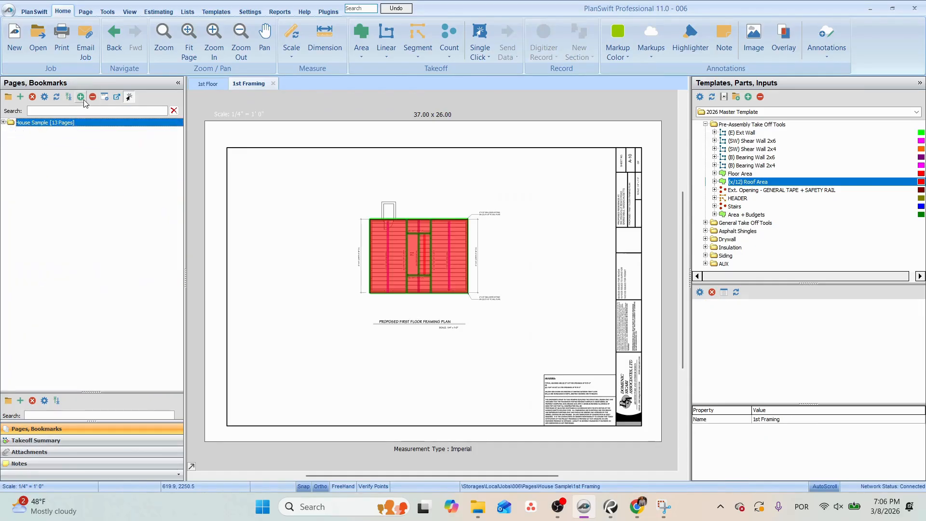
click(3, 123)
click(81, 97)
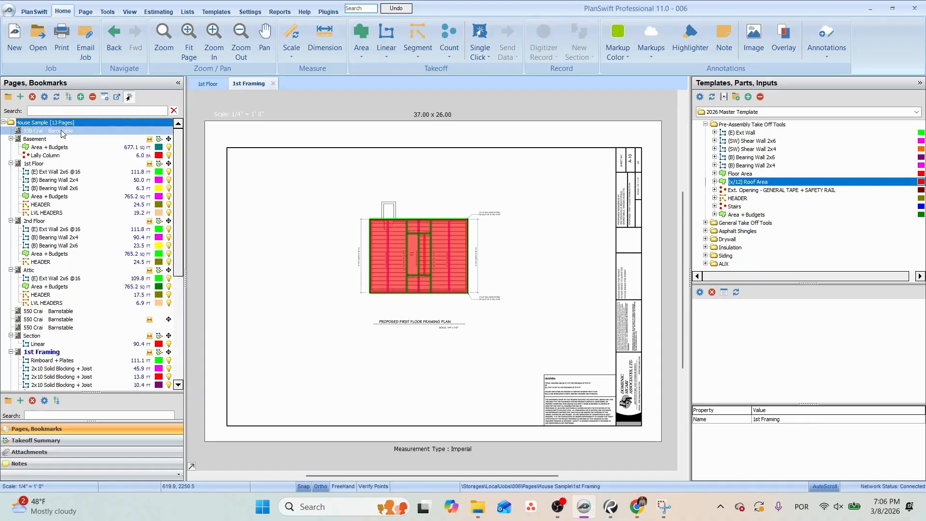
Review the column and wall takeoffs on the Basement, 1st Floor, 2nd Floor and Attic pages with their parts.
click(59, 155)
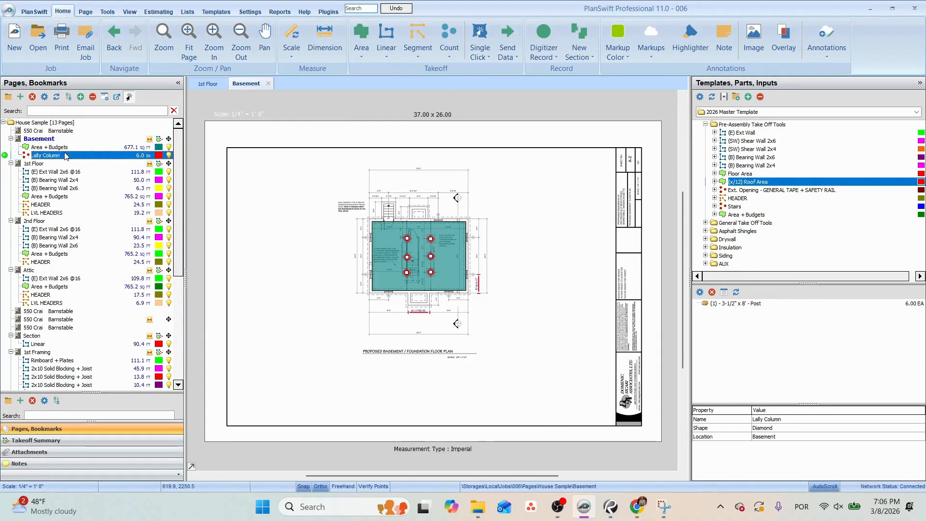
click(66, 173)
click(66, 181)
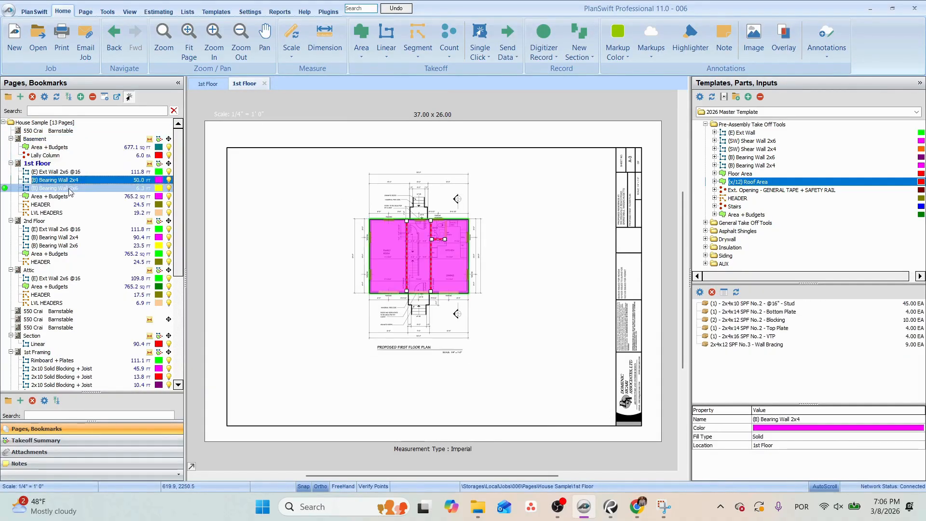
click(65, 198)
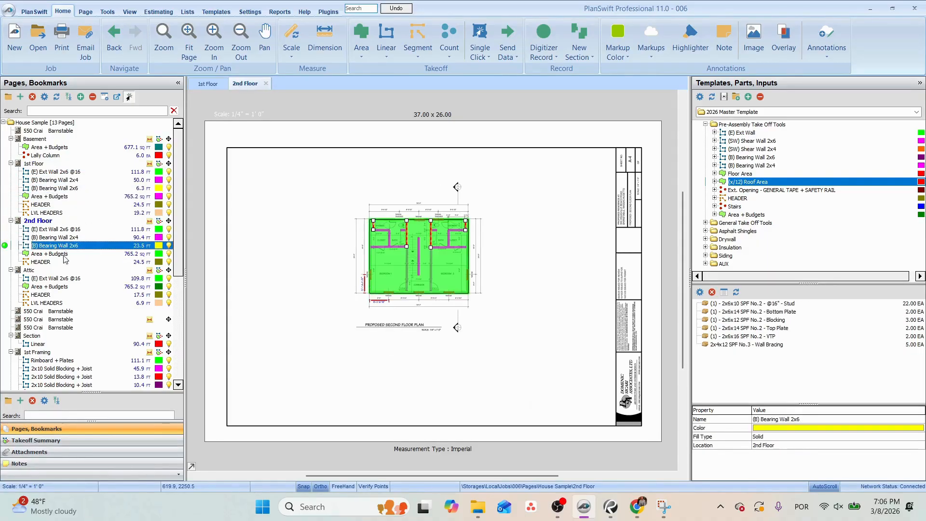
click(66, 279)
scroll(57, 310, down, 2)
Review the rimboard and joist takeoffs on the framing pages and the collar tie takeoff on the roof framing plan.
click(57, 310)
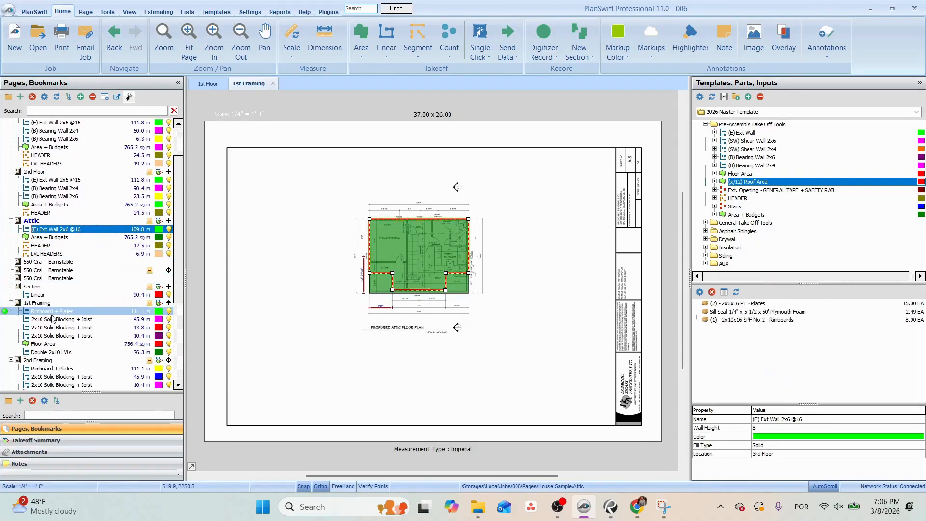
click(60, 336)
scroll(61, 336, down, 3)
click(62, 337)
scroll(63, 337, down, 2)
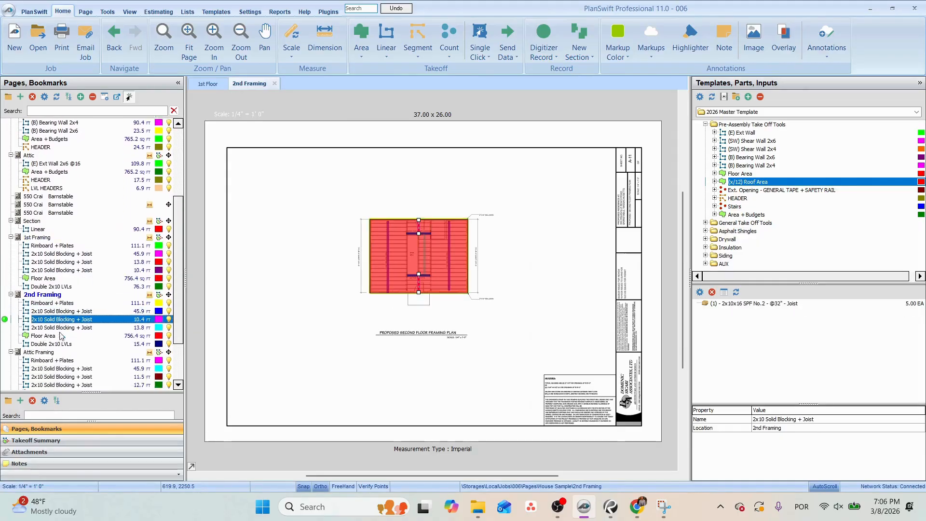
click(65, 336)
scroll(68, 336, down, 2)
click(72, 335)
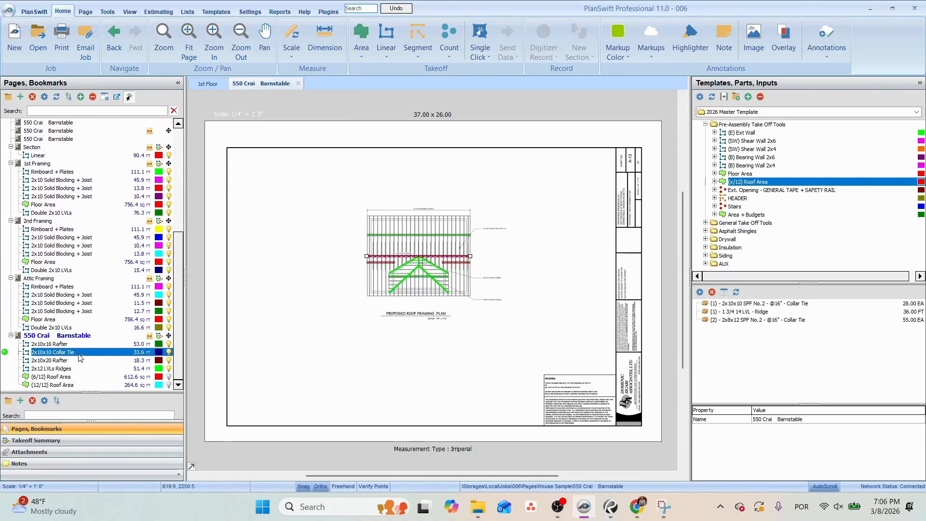
scroll(308, 189, up, 4)
scroll(308, 189, down, 2)
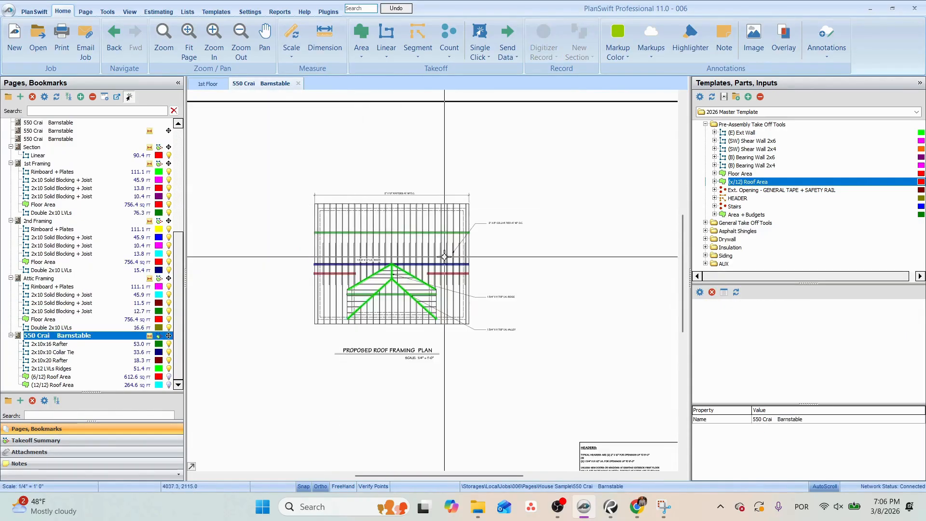
scroll(376, 261, down, 1)
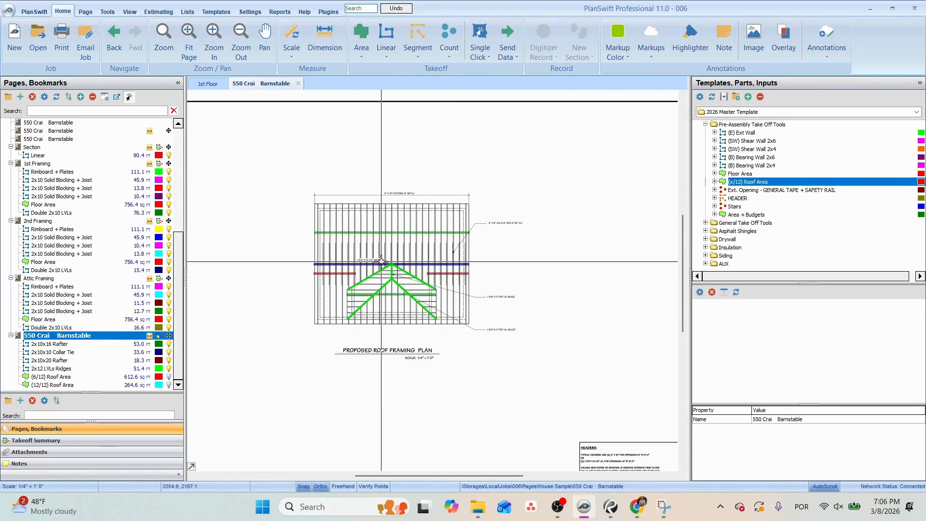